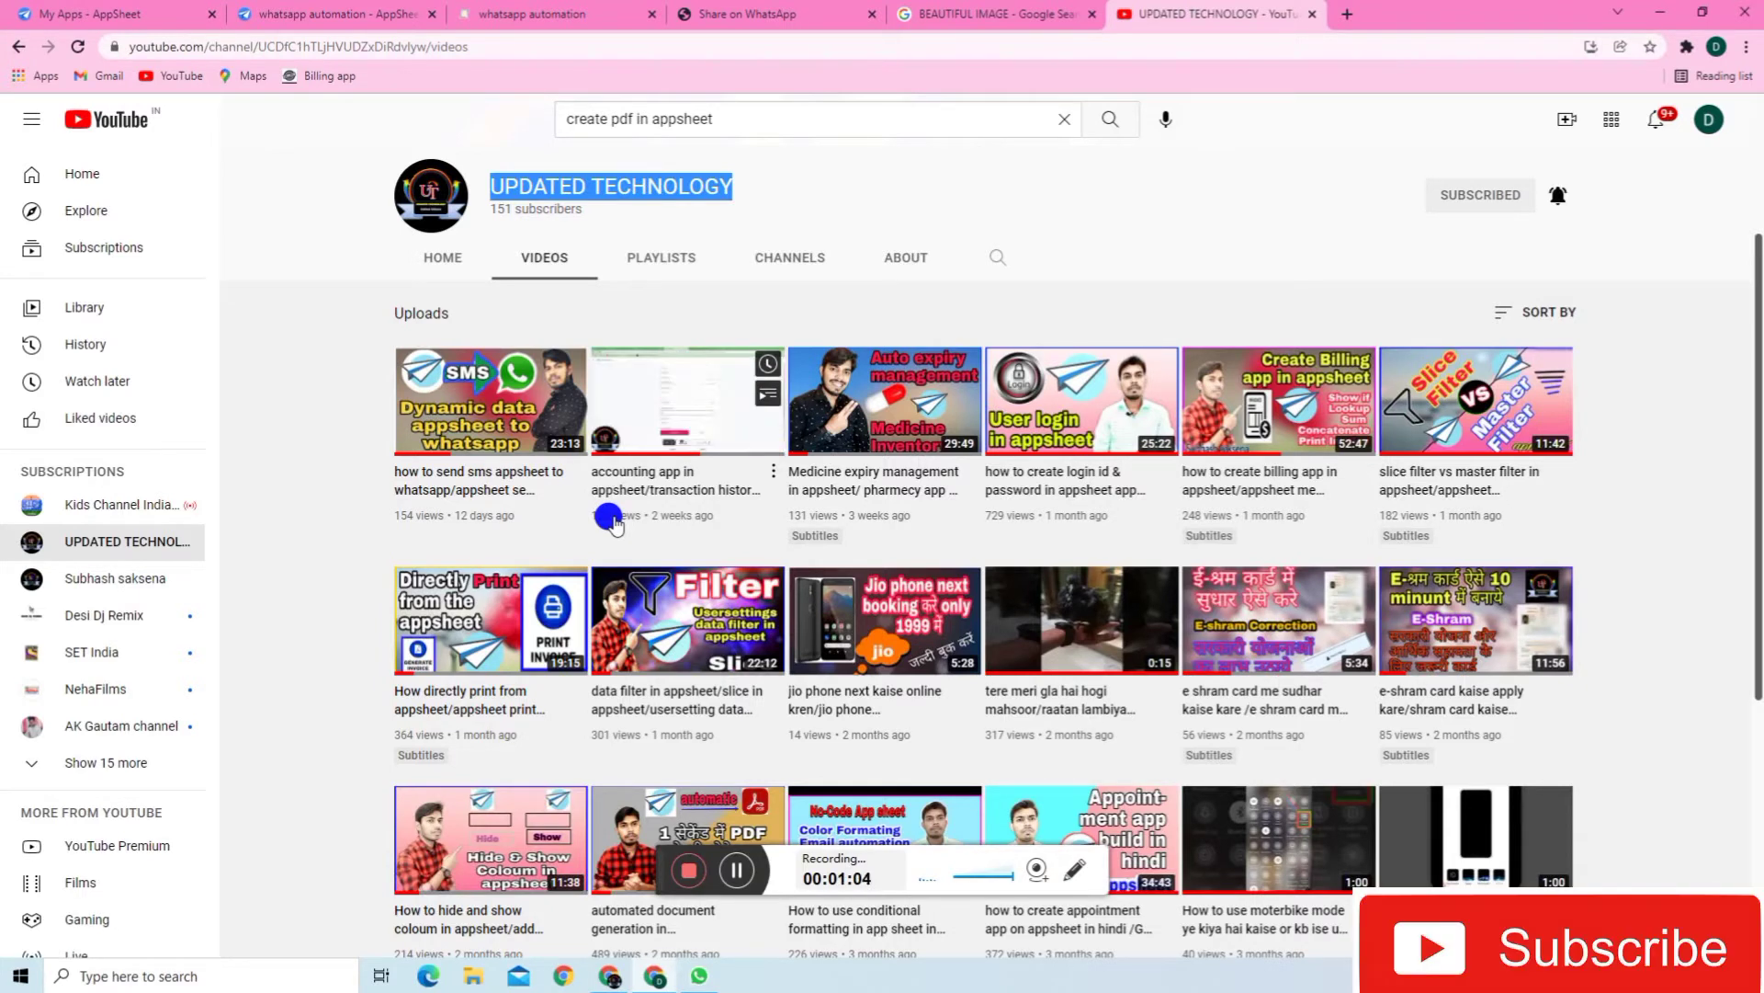
pyautogui.moveTo(473, 437)
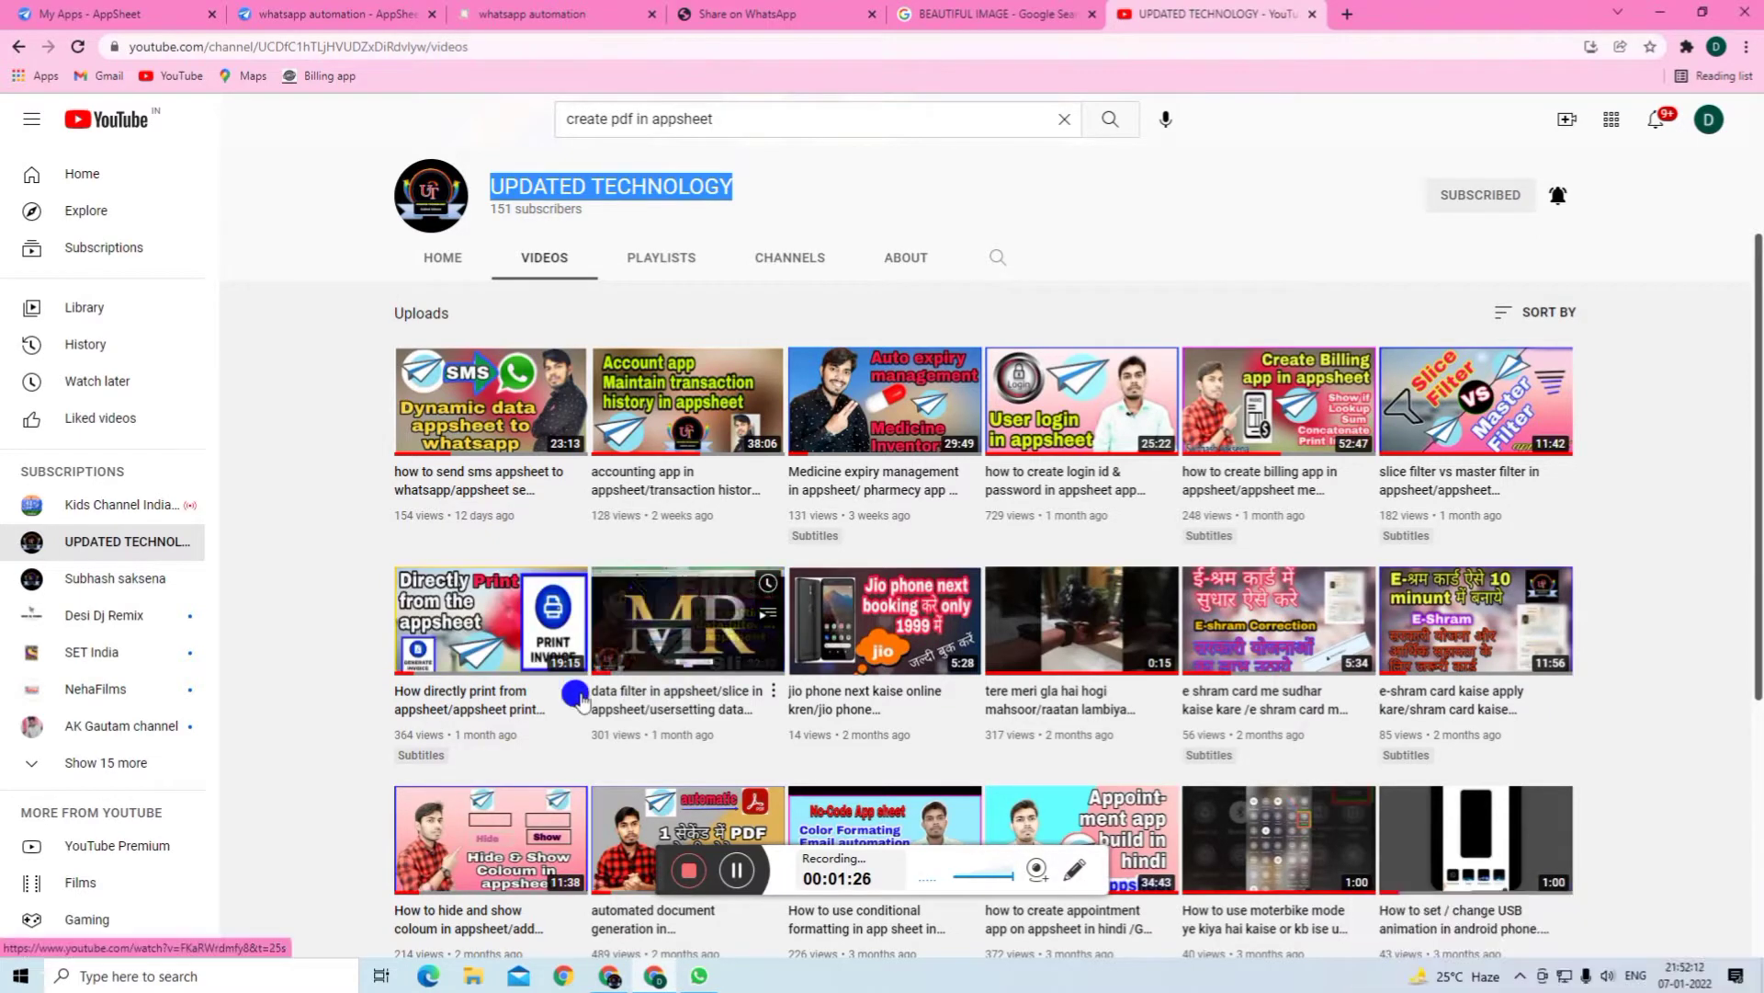
pyautogui.moveTo(487, 712)
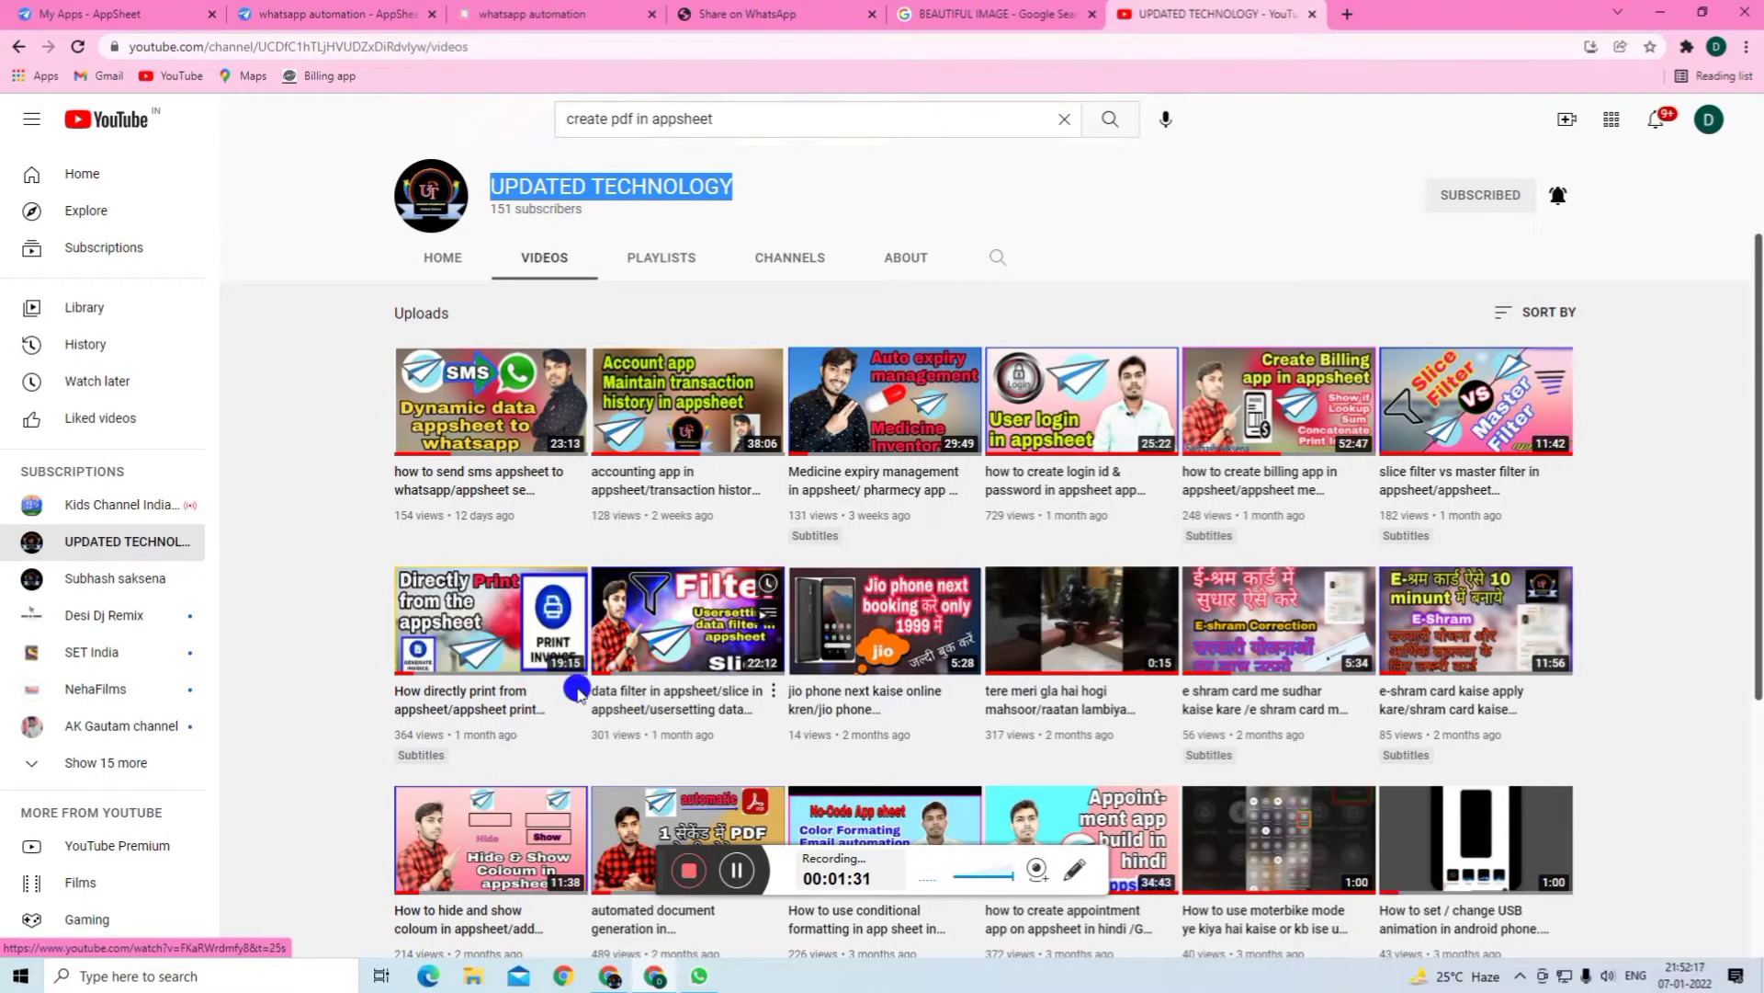
pyautogui.moveTo(570, 447)
pyautogui.moveTo(576, 715)
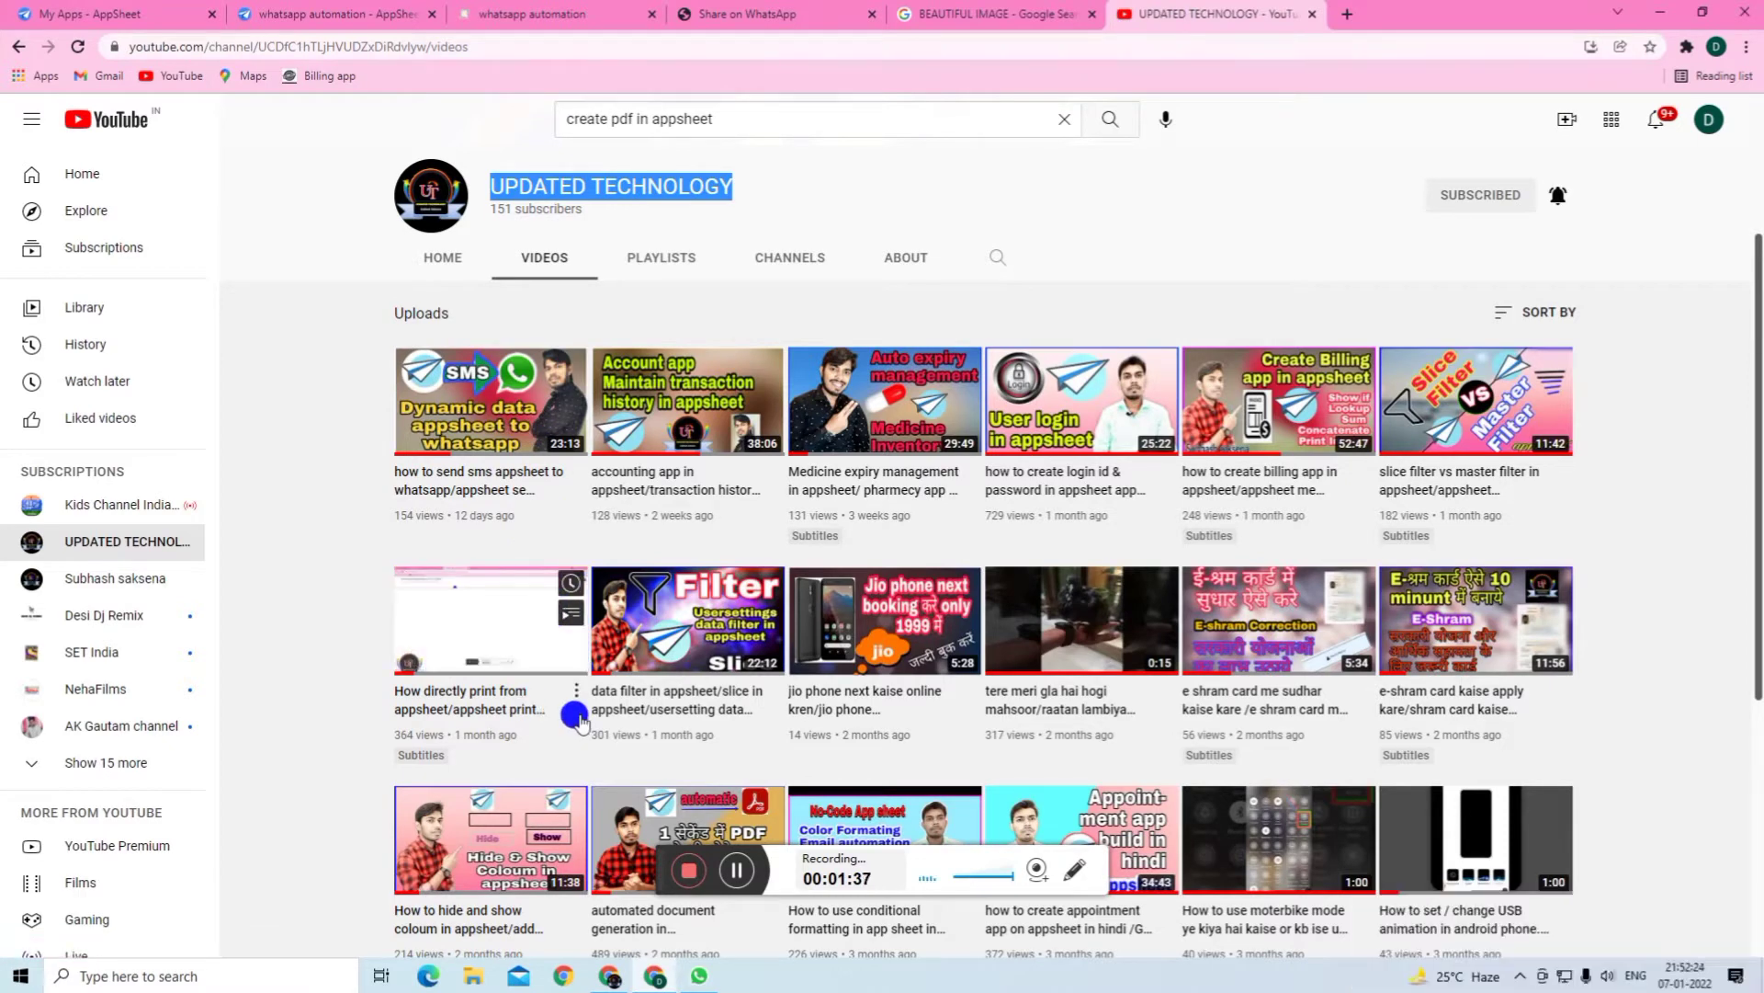
# - Switch to the whatsapp automation app and examine the open customer profile and its related prescriptions
pyautogui.click(557, 18)
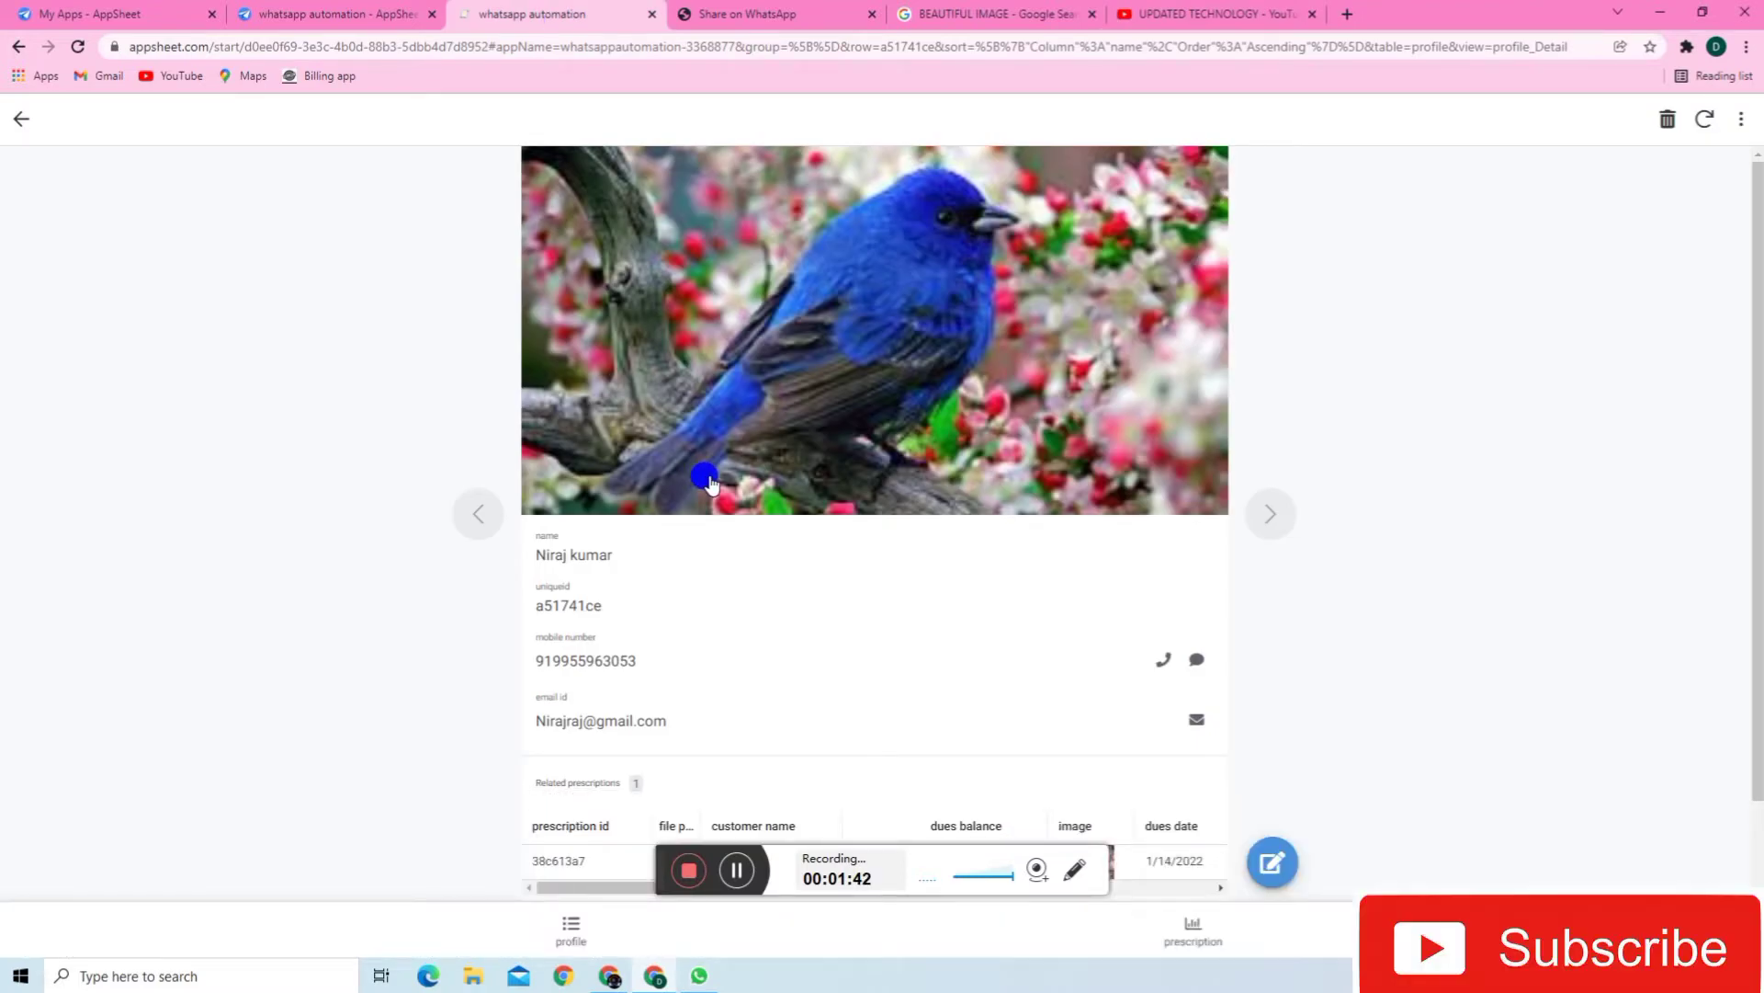
pyautogui.scroll(-1, 708, 542)
pyautogui.scroll(1, 706, 542)
pyautogui.scroll(-1, 703, 689)
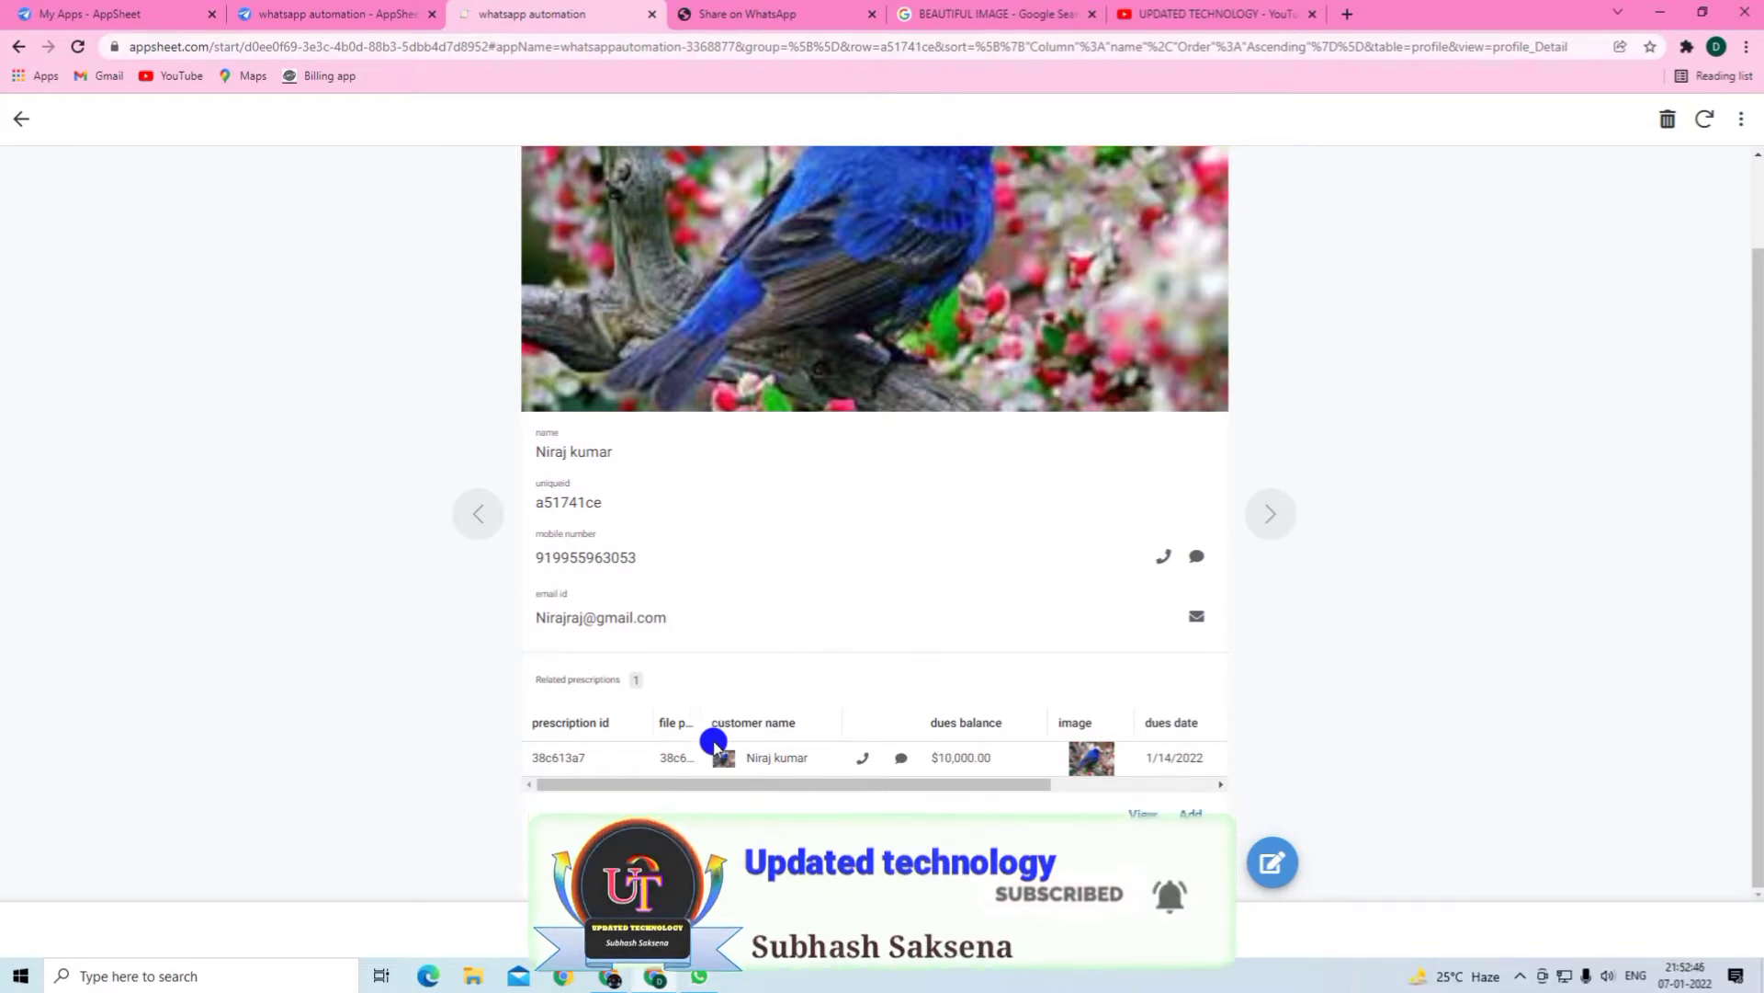
pyautogui.scroll(1, 761, 648)
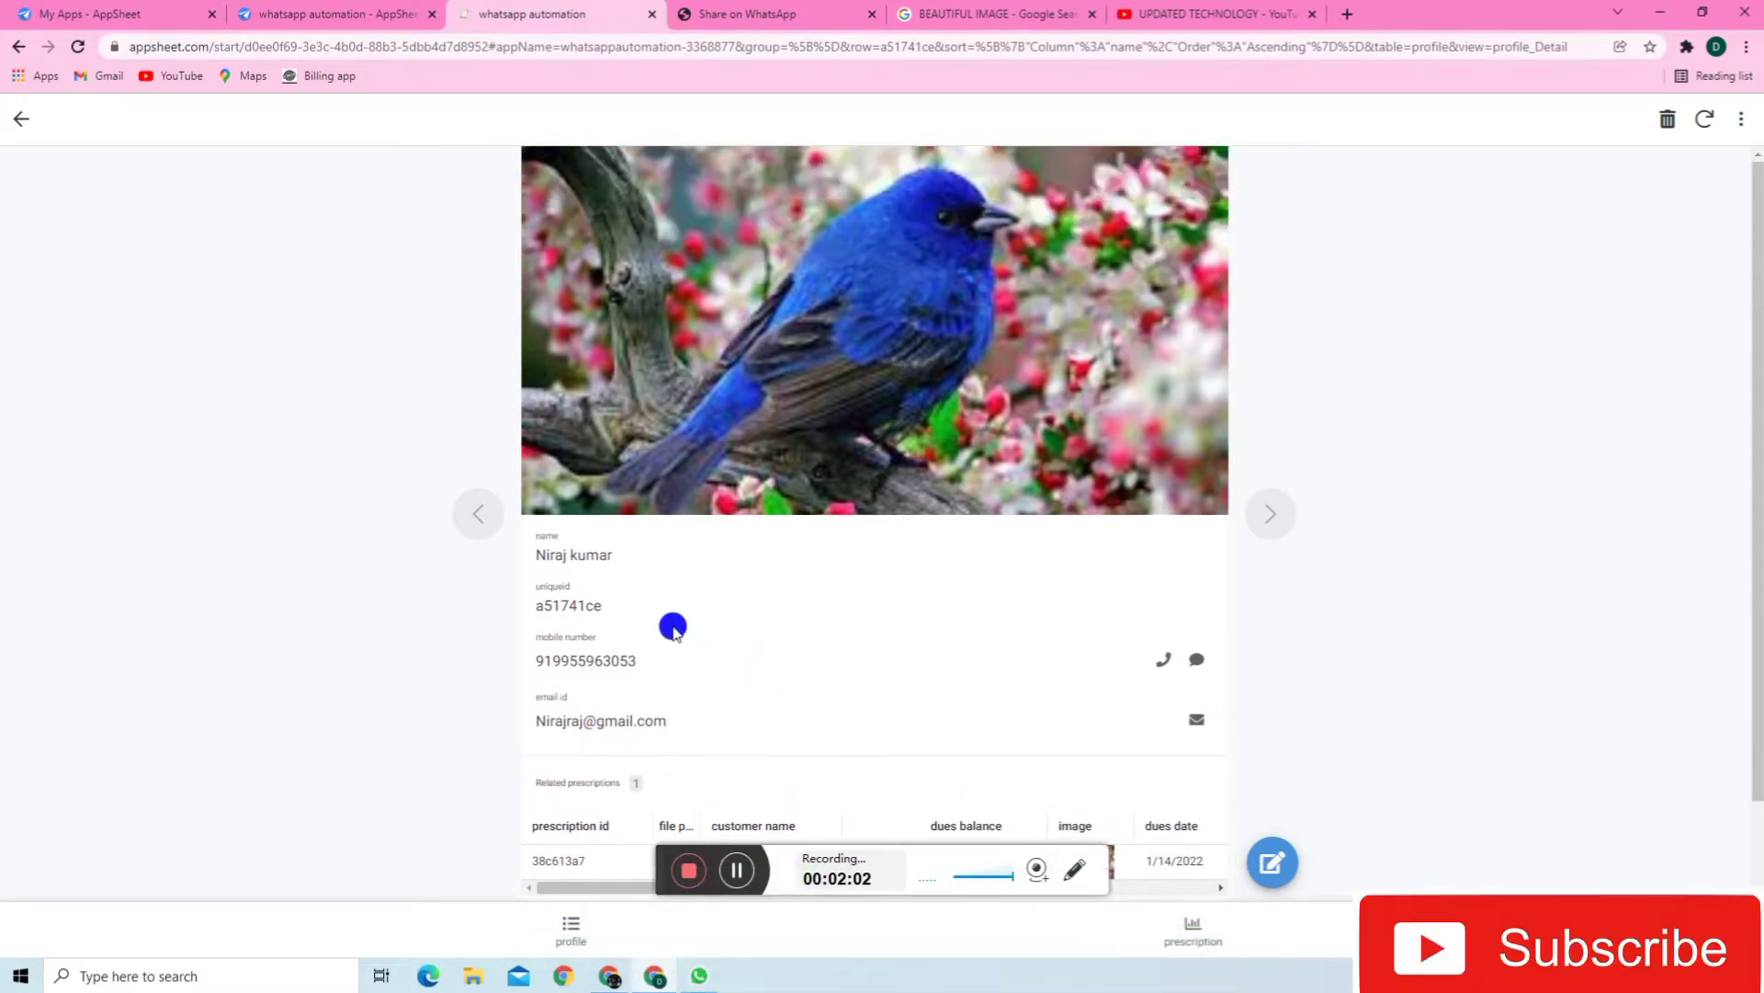
# - Open the customer profile with the beach sunset photo and start a new related prescription
pyautogui.click(21, 119)
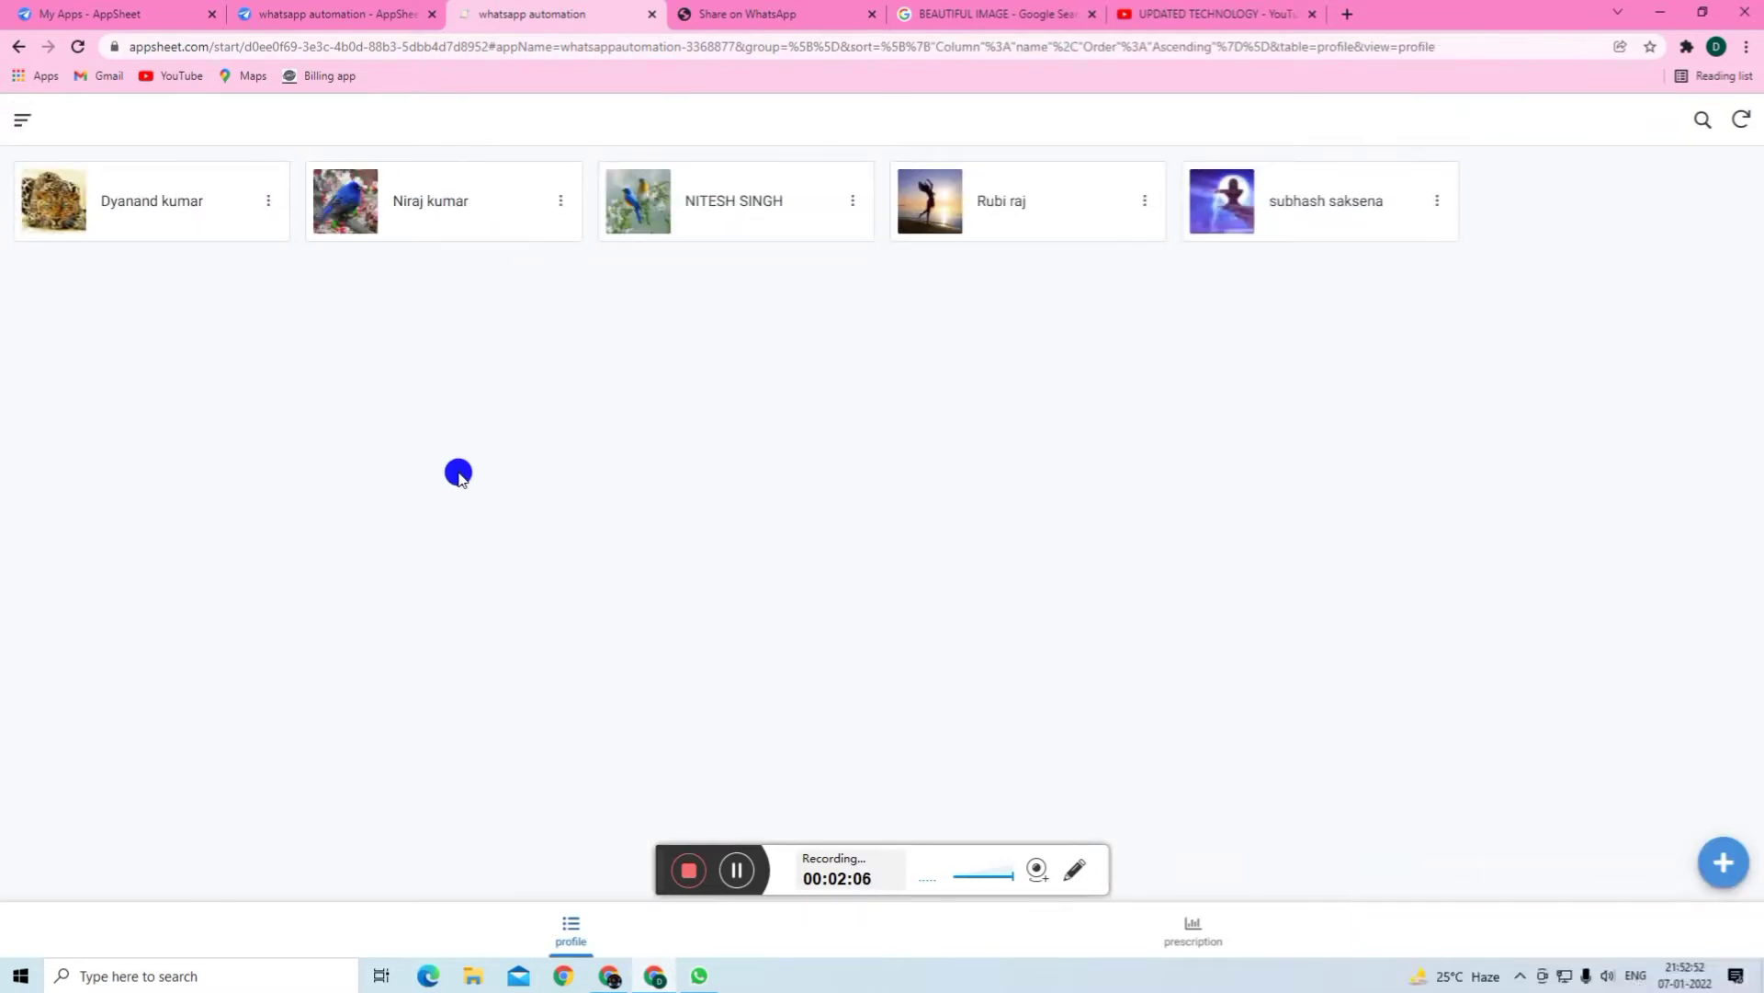
pyautogui.click(994, 219)
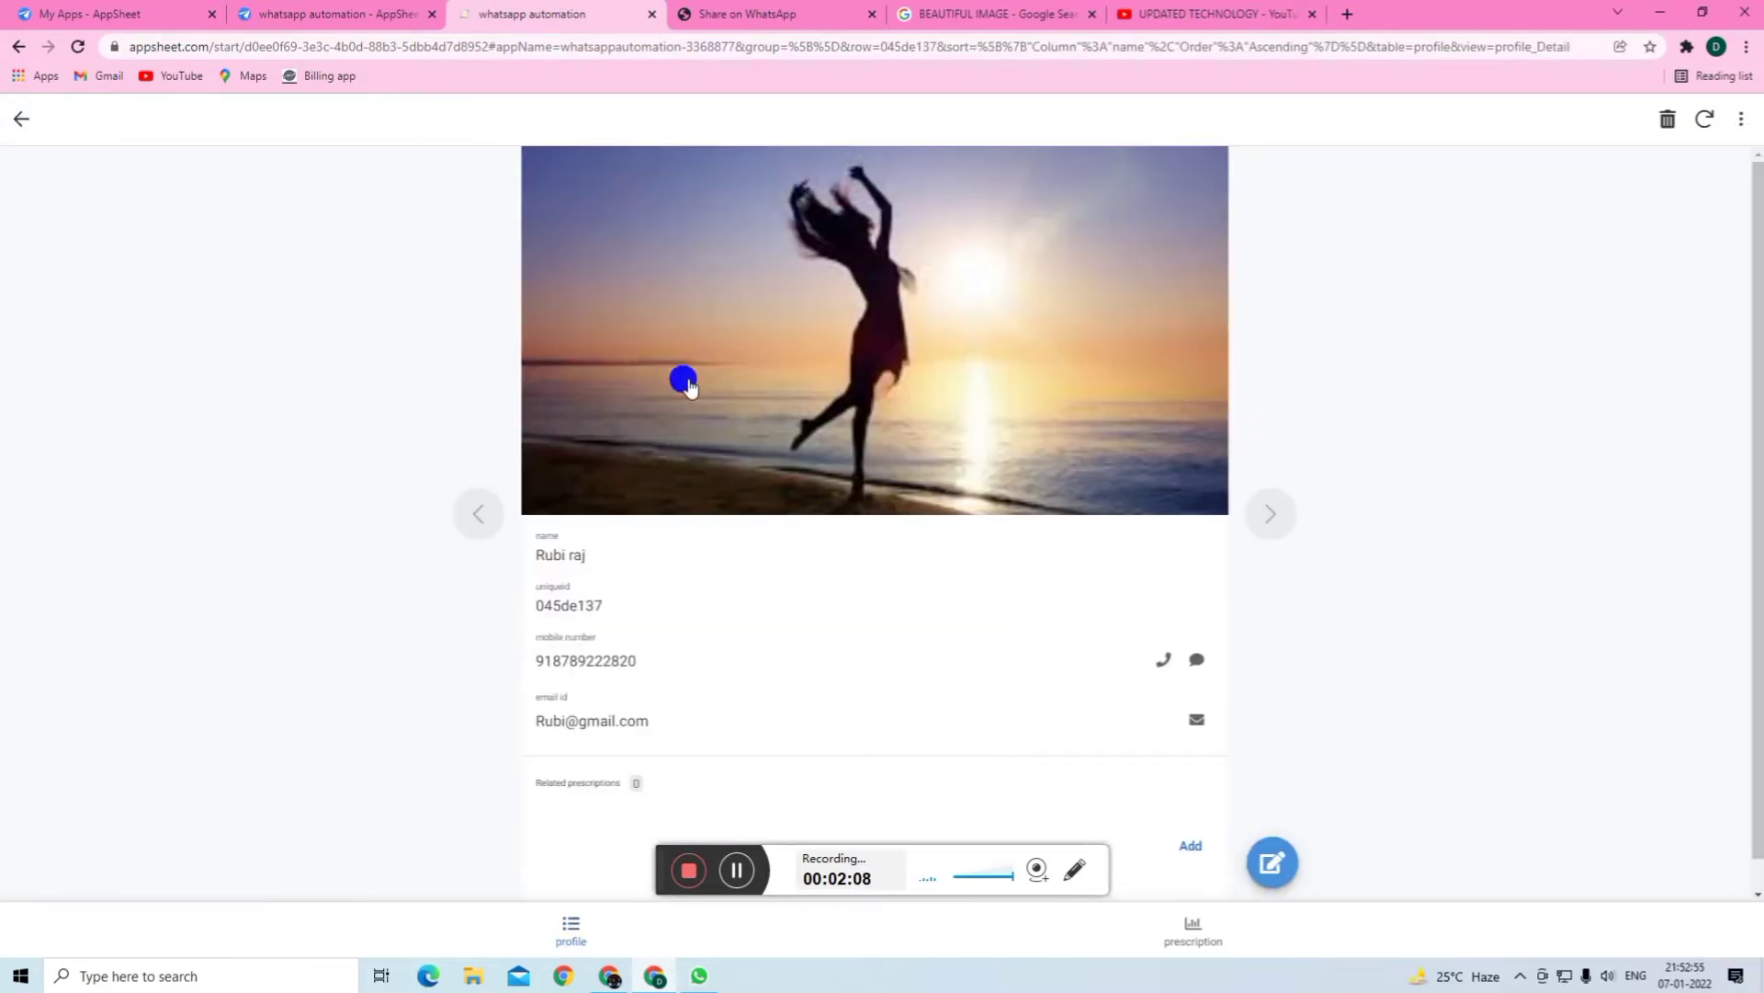
pyautogui.scroll(-1, 721, 604)
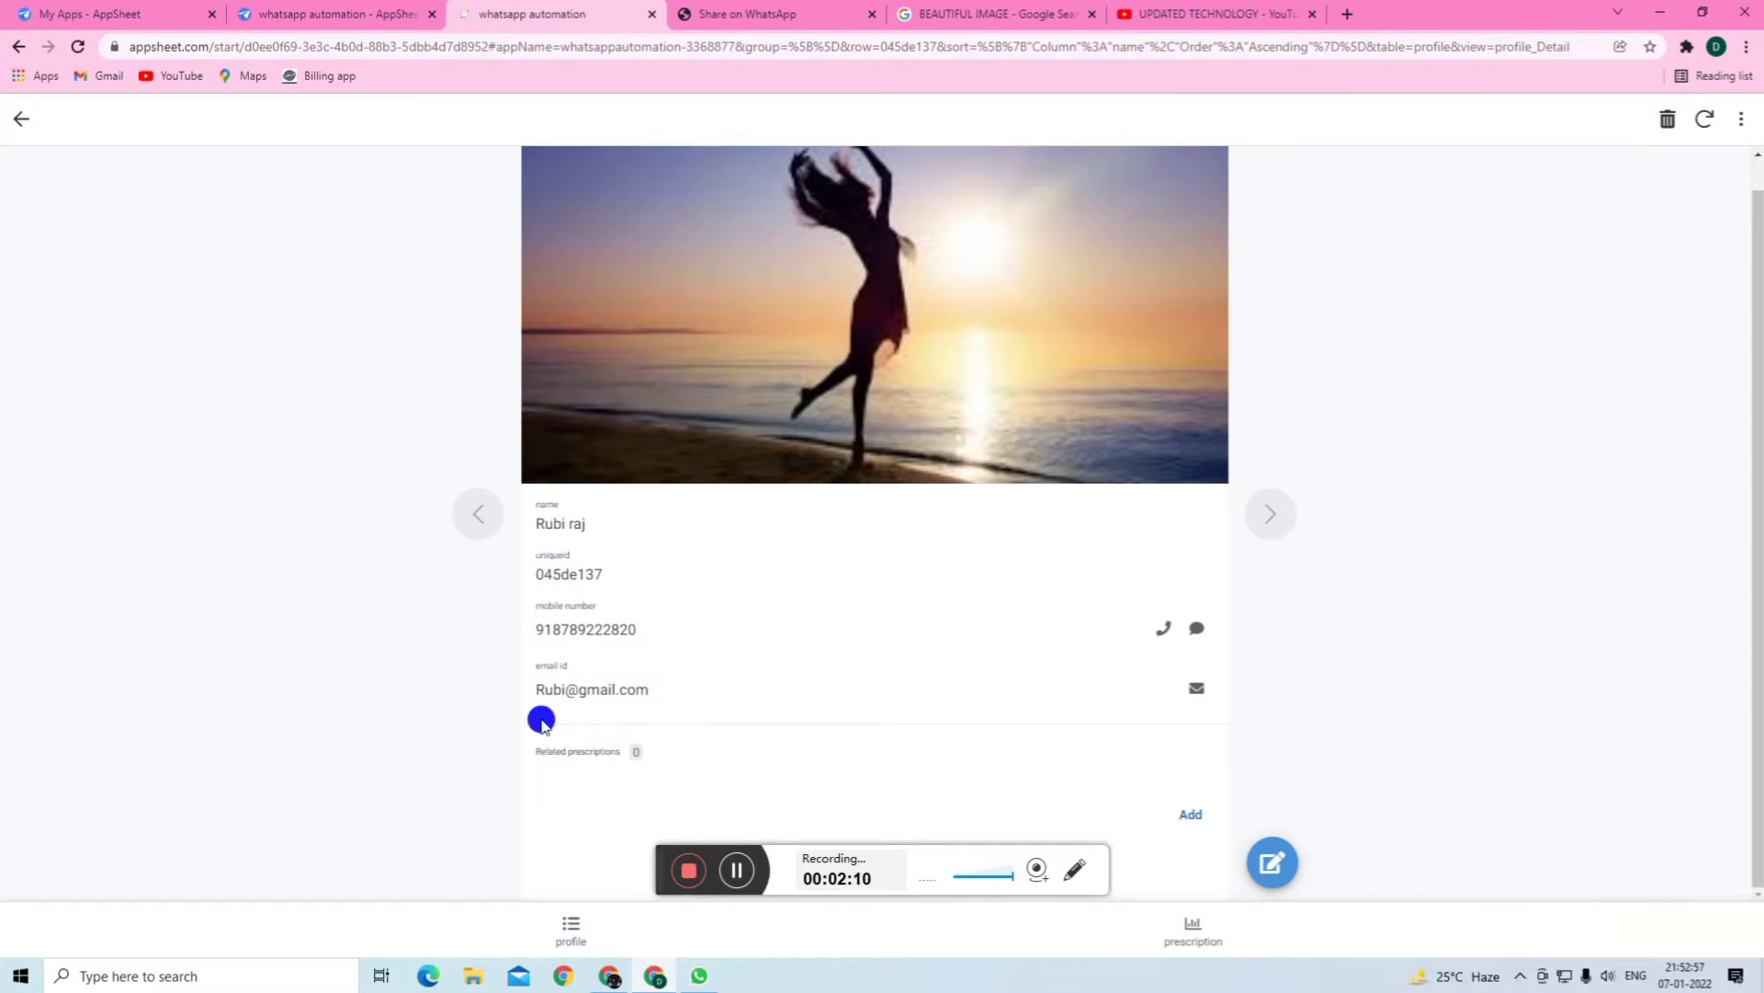
pyautogui.click(1185, 815)
# - Set the prescription's dues balance to 100 and dues date to 18-01-2022, and save it
pyautogui.scroll(-3, 942, 678)
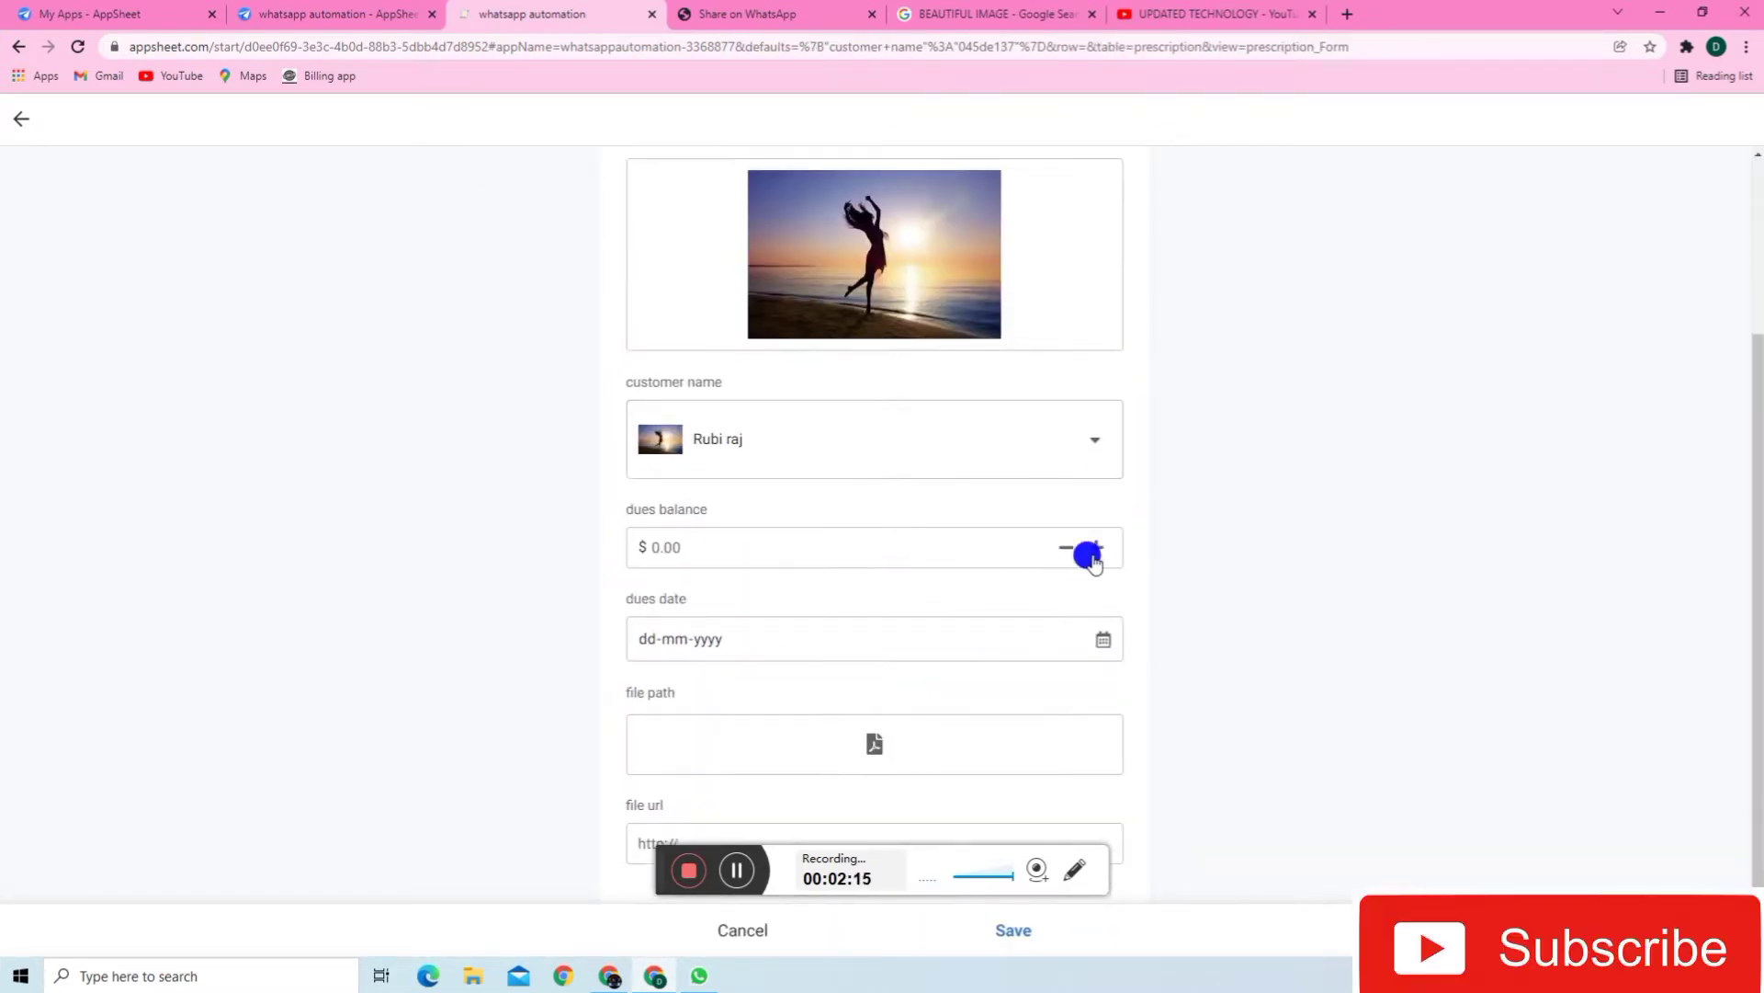
pyautogui.click(794, 565)
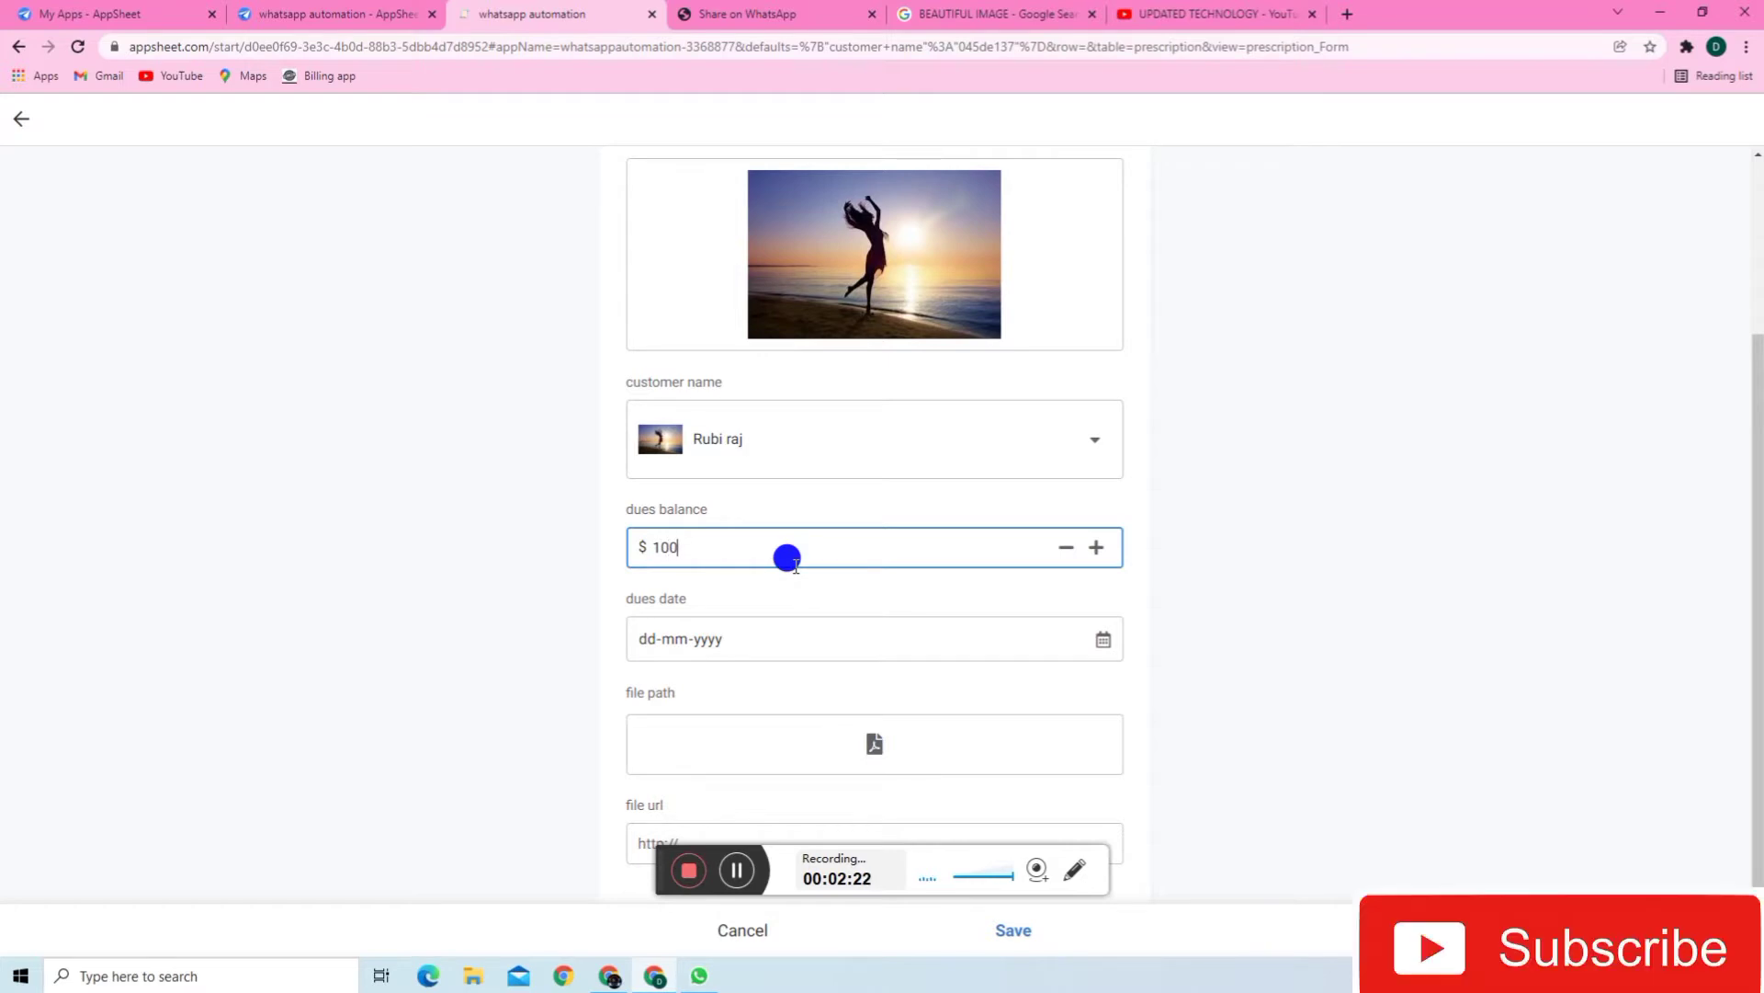
pyautogui.click(1098, 638)
pyautogui.click(673, 820)
pyautogui.click(1012, 929)
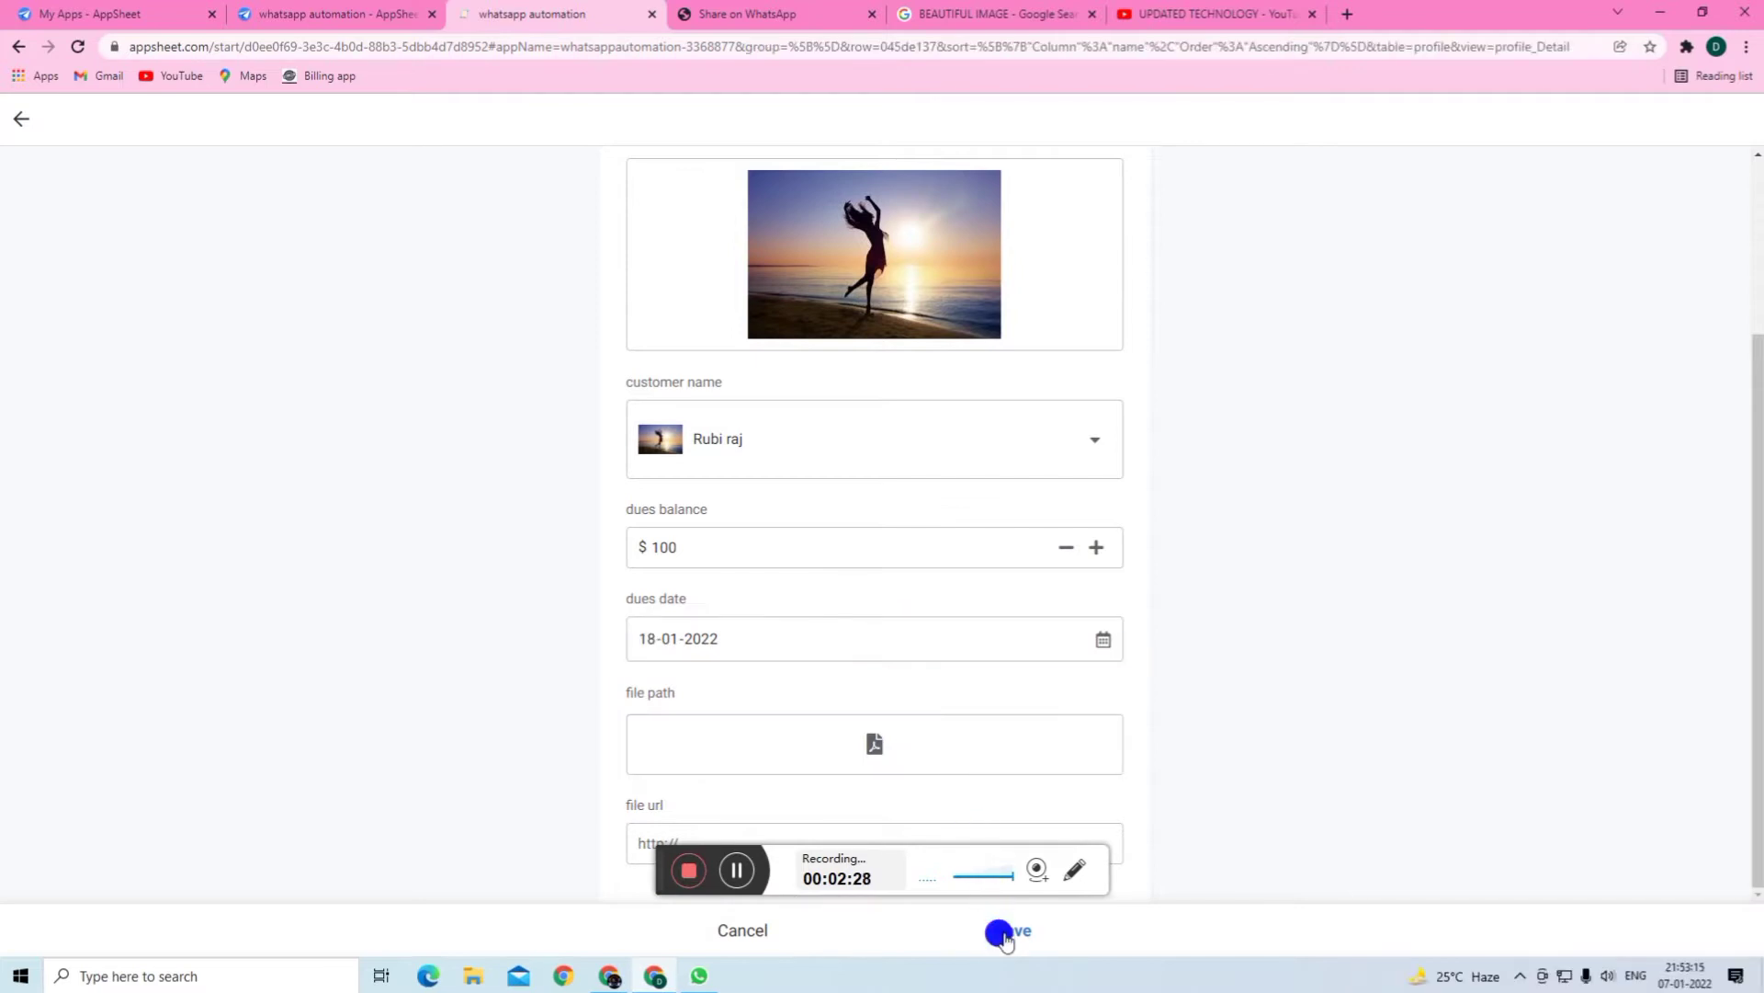
# - Open the new $100 prescription, share it to the customer through WhatsApp and send the prefilled message
pyautogui.scroll(-1, 960, 804)
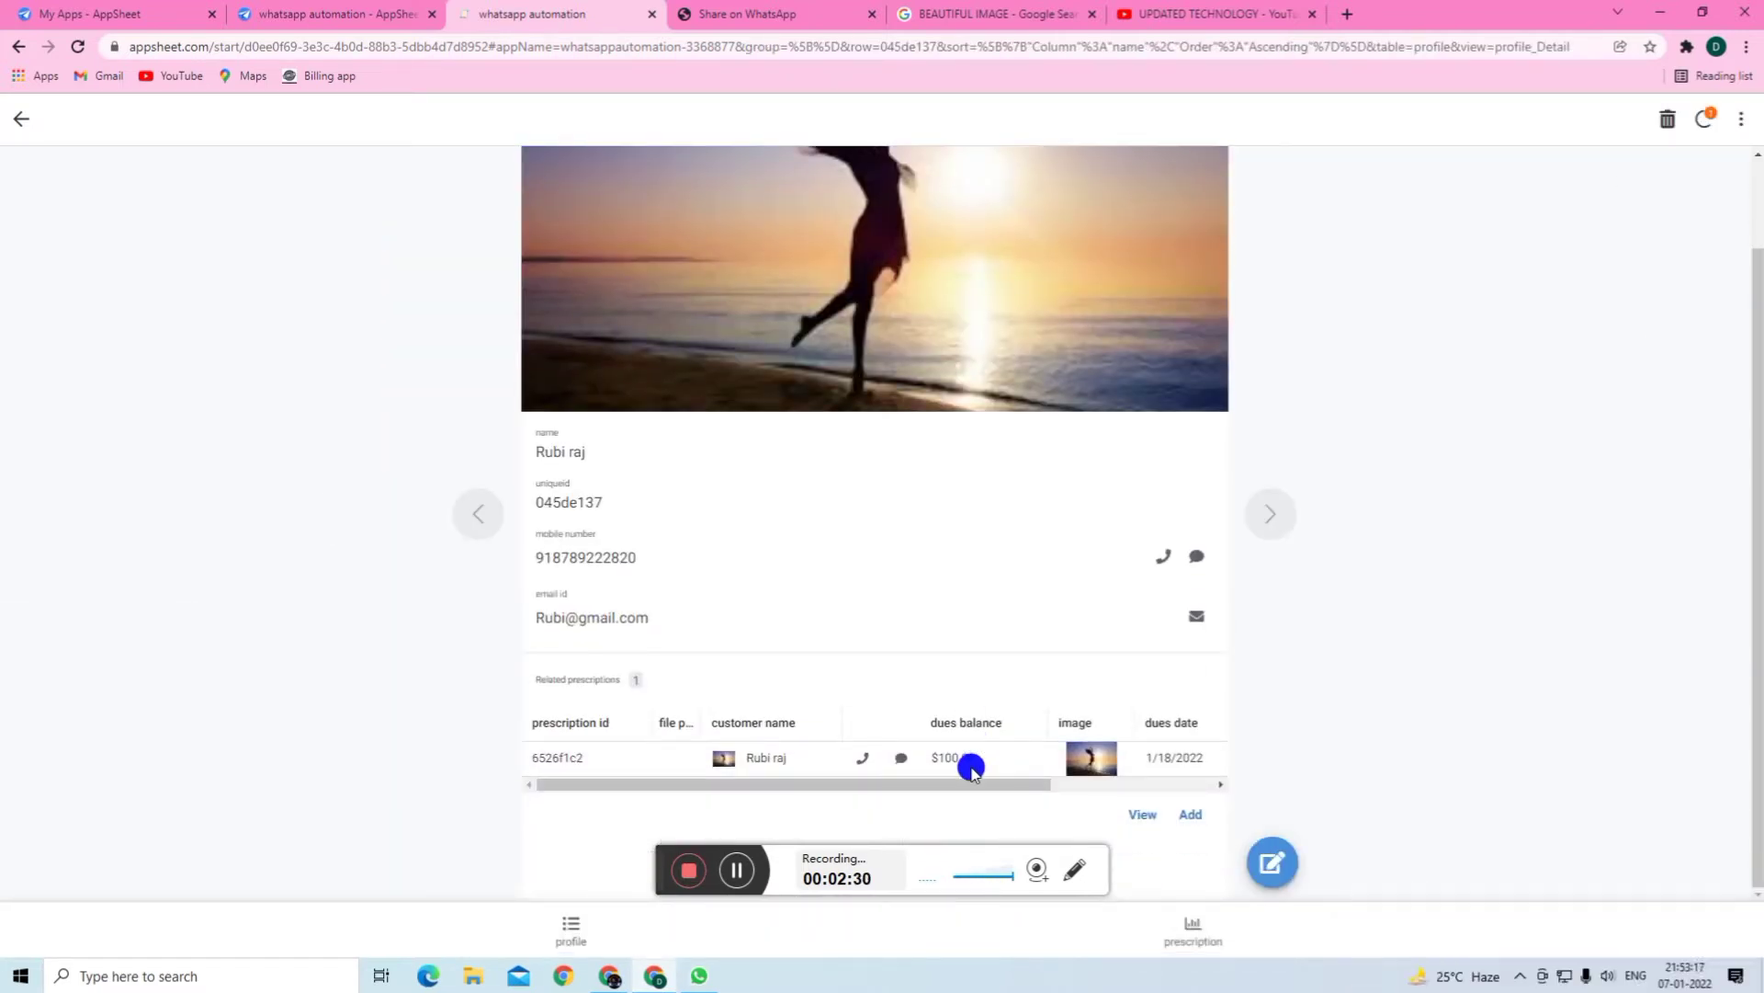
pyautogui.click(656, 765)
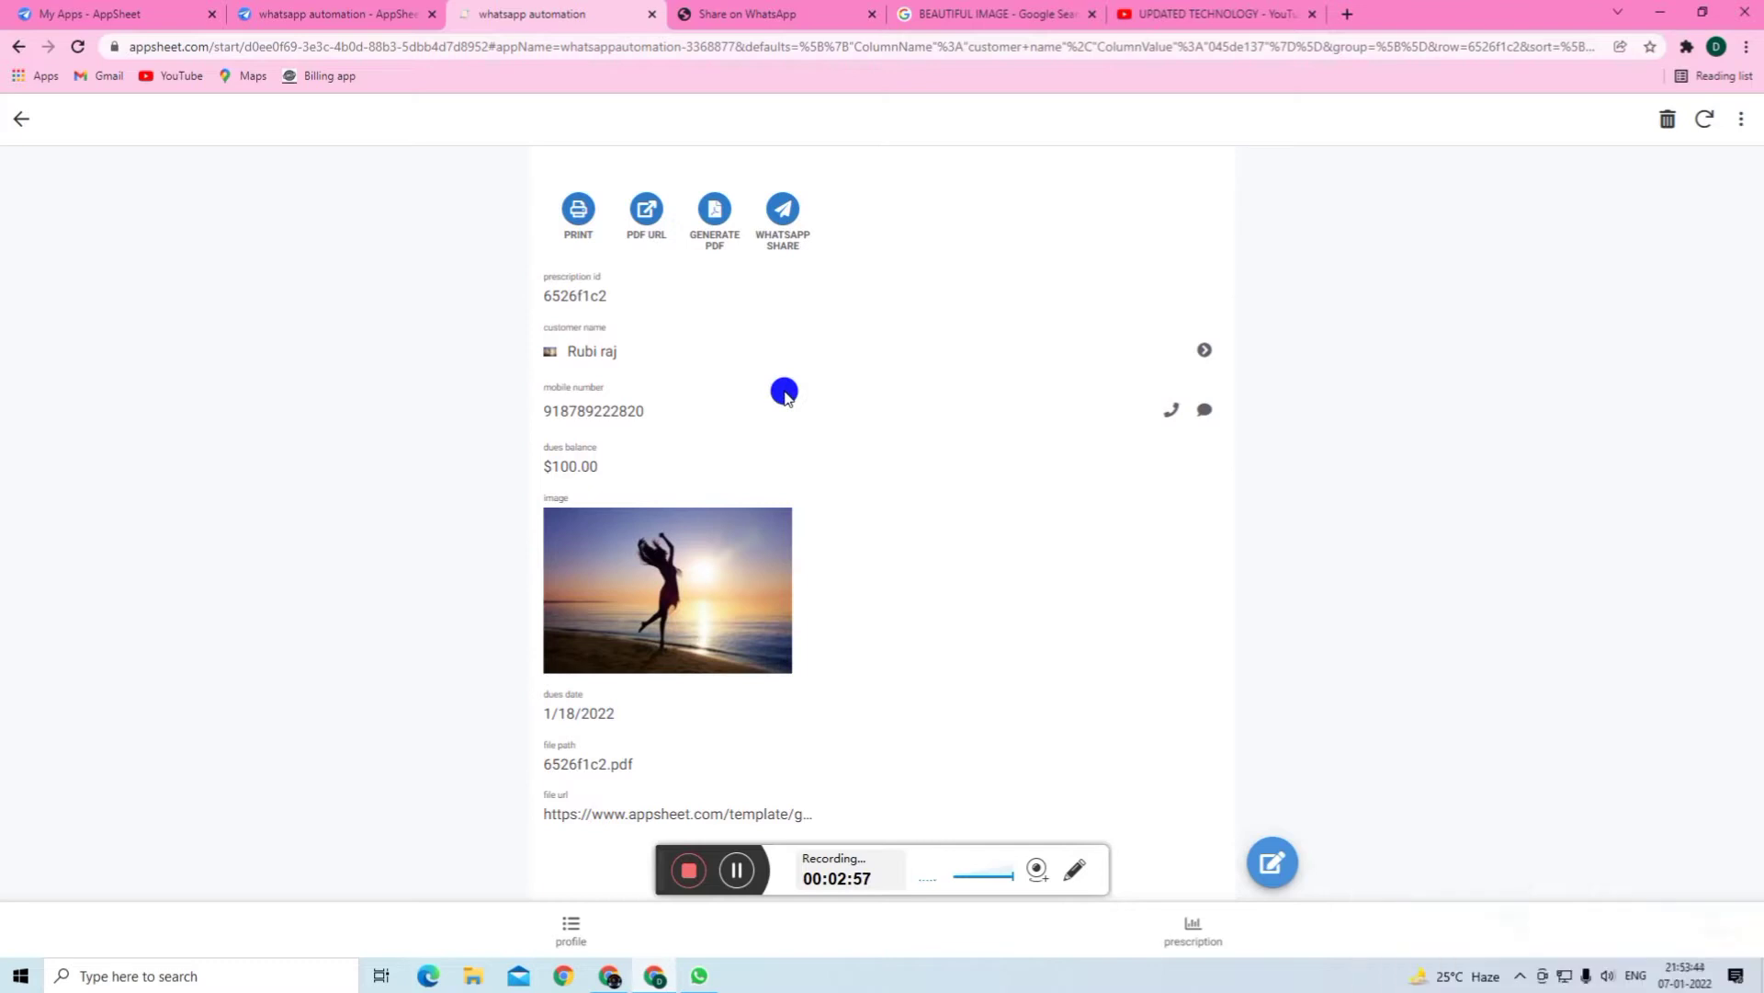
pyautogui.click(786, 213)
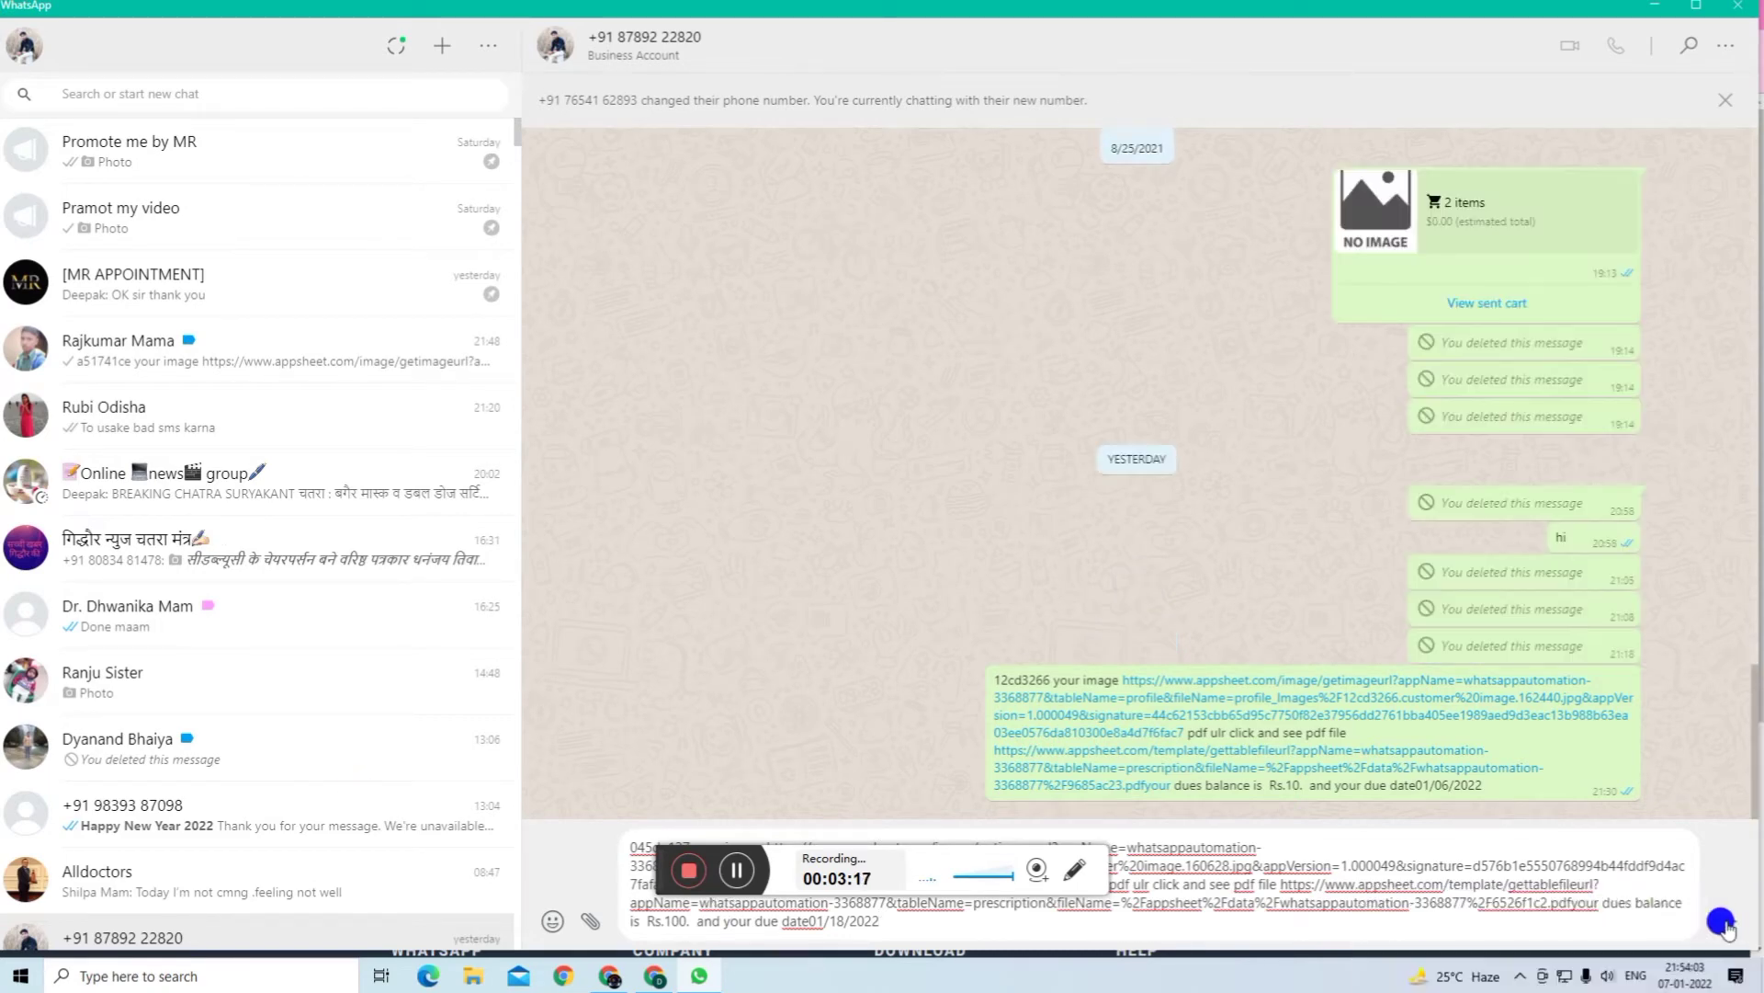
pyautogui.click(1720, 920)
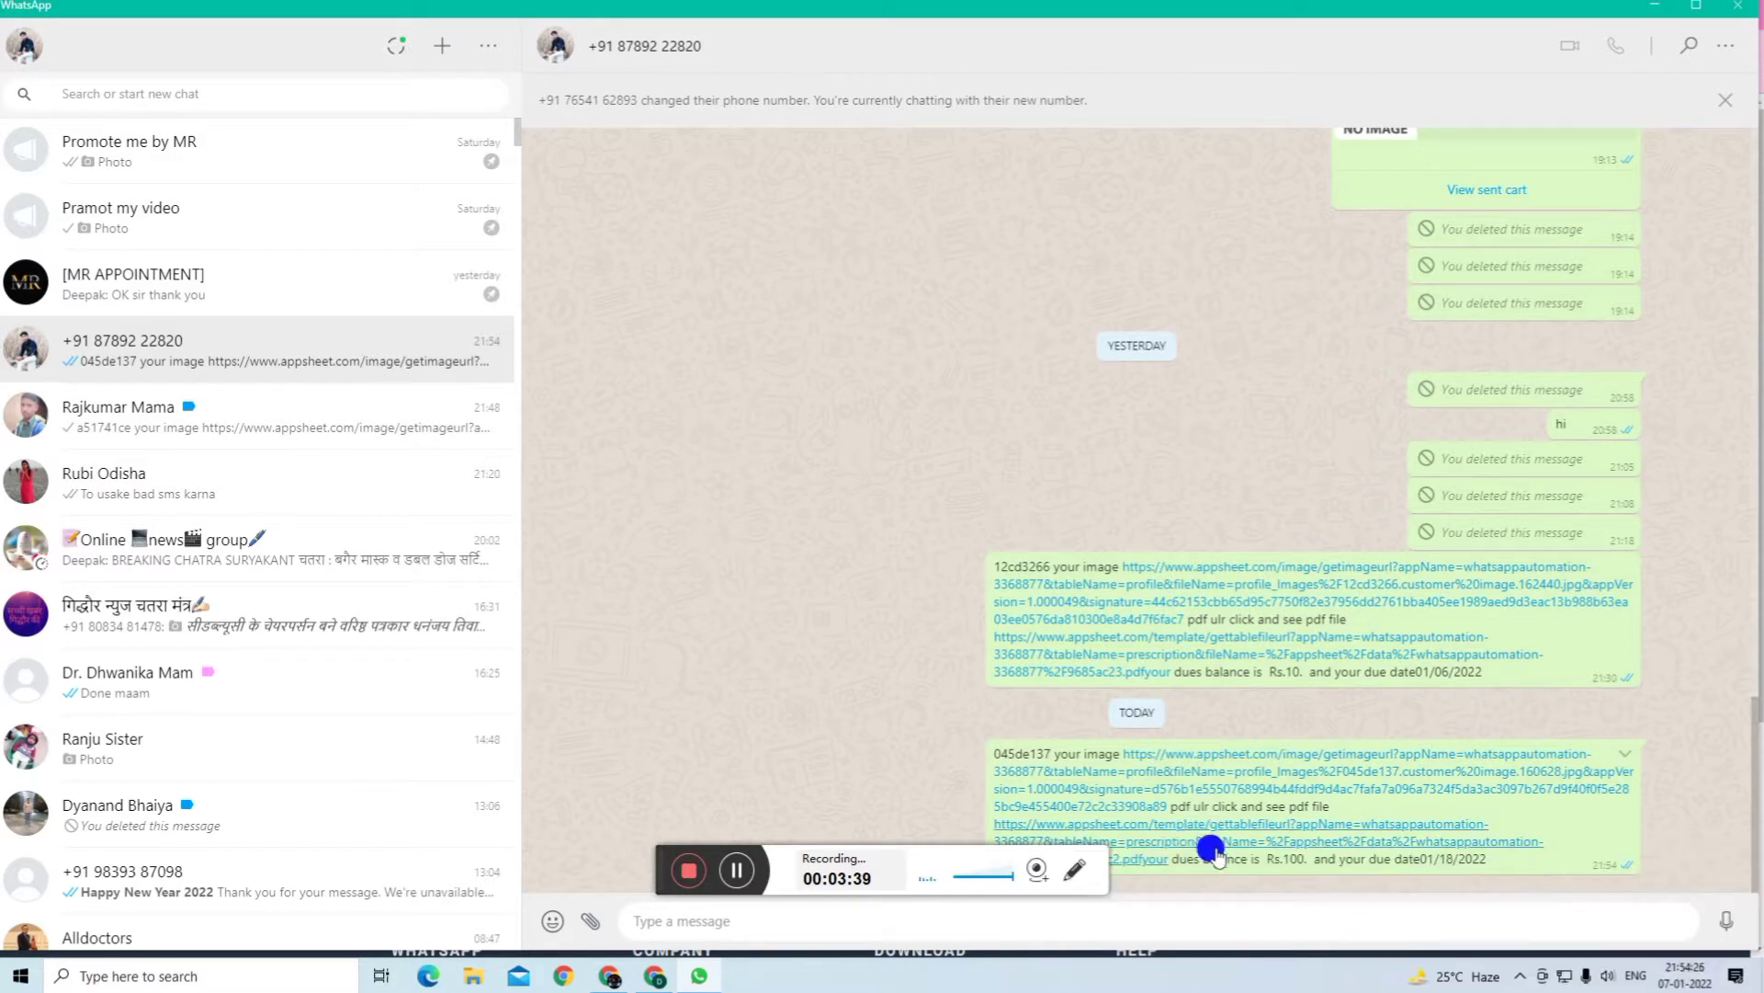
# - Open the PDF link in the sent WhatsApp message and return to the whatsapp automation app in Chrome
pyautogui.click(1199, 843)
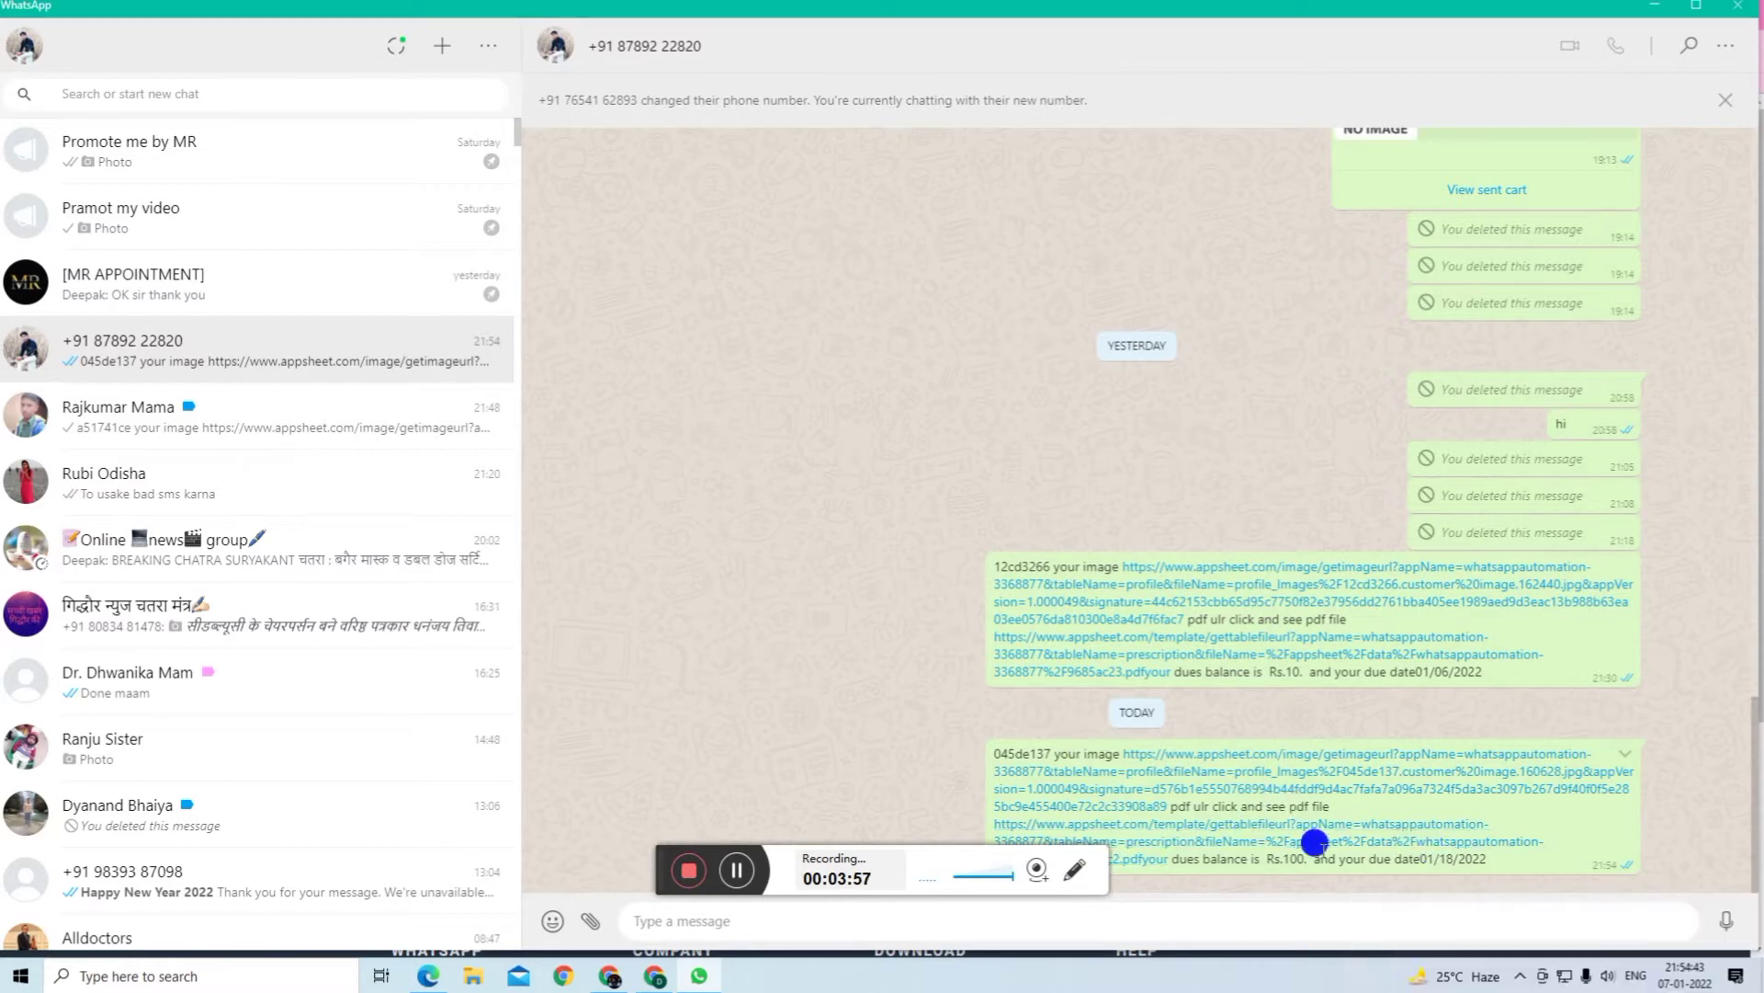
pyautogui.click(655, 979)
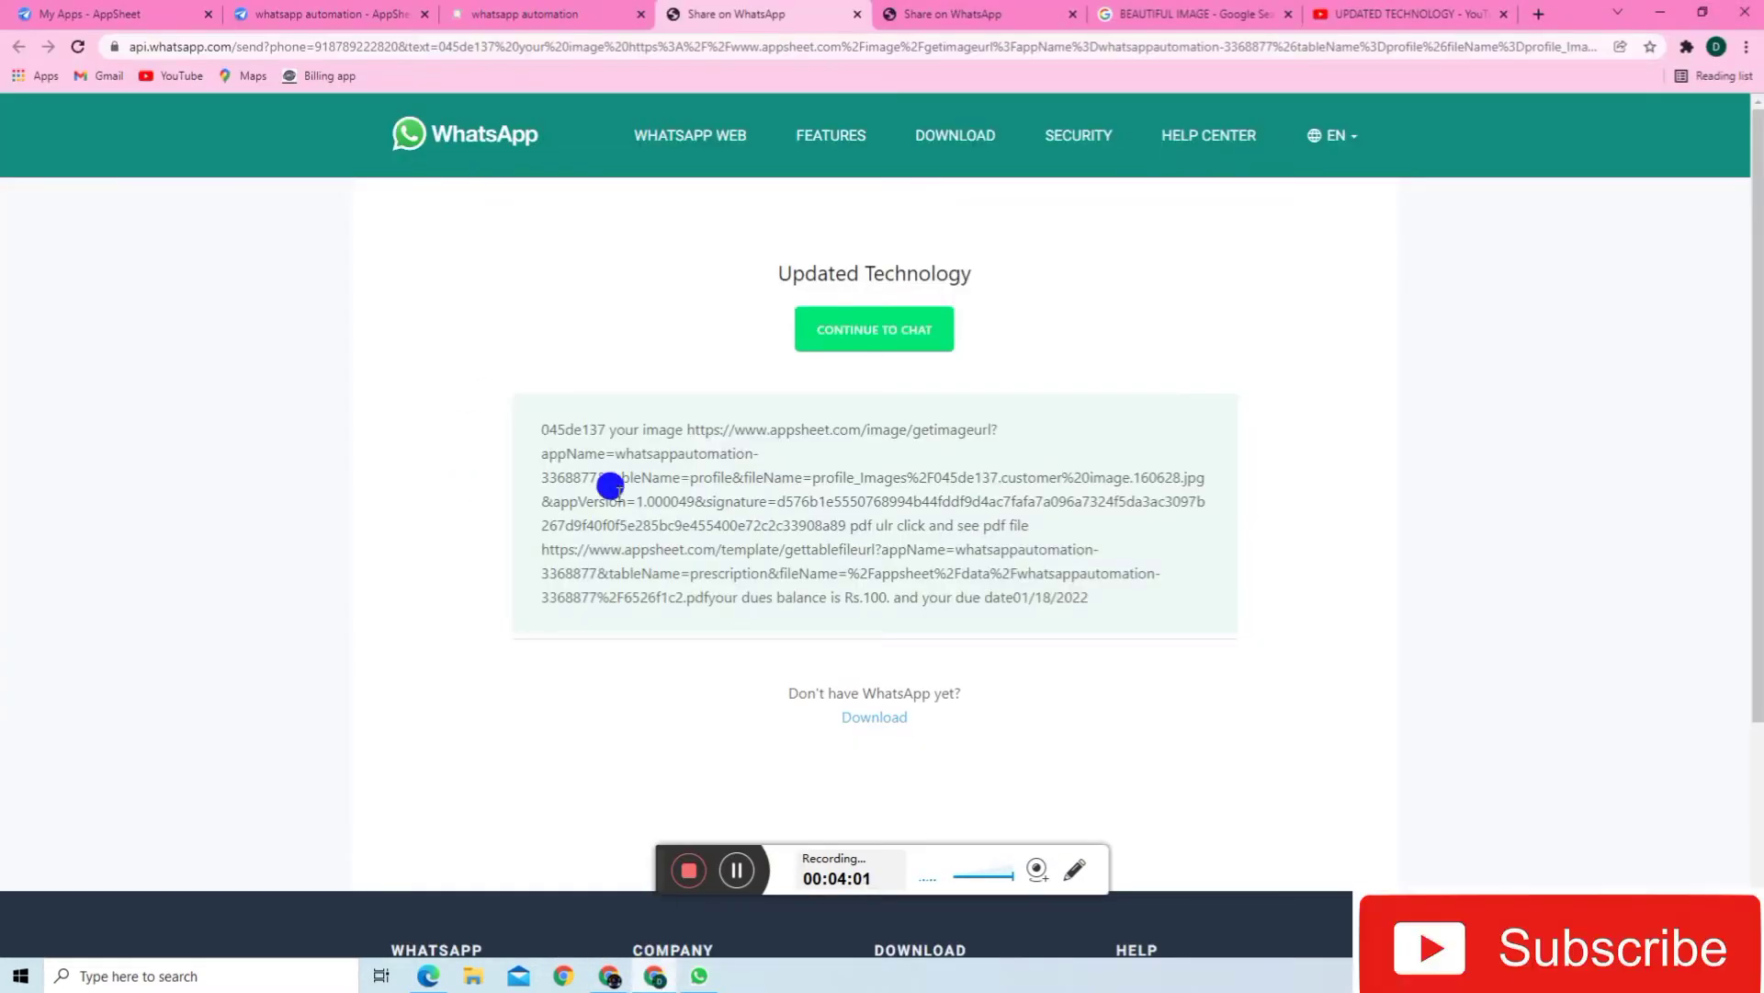
pyautogui.click(524, 14)
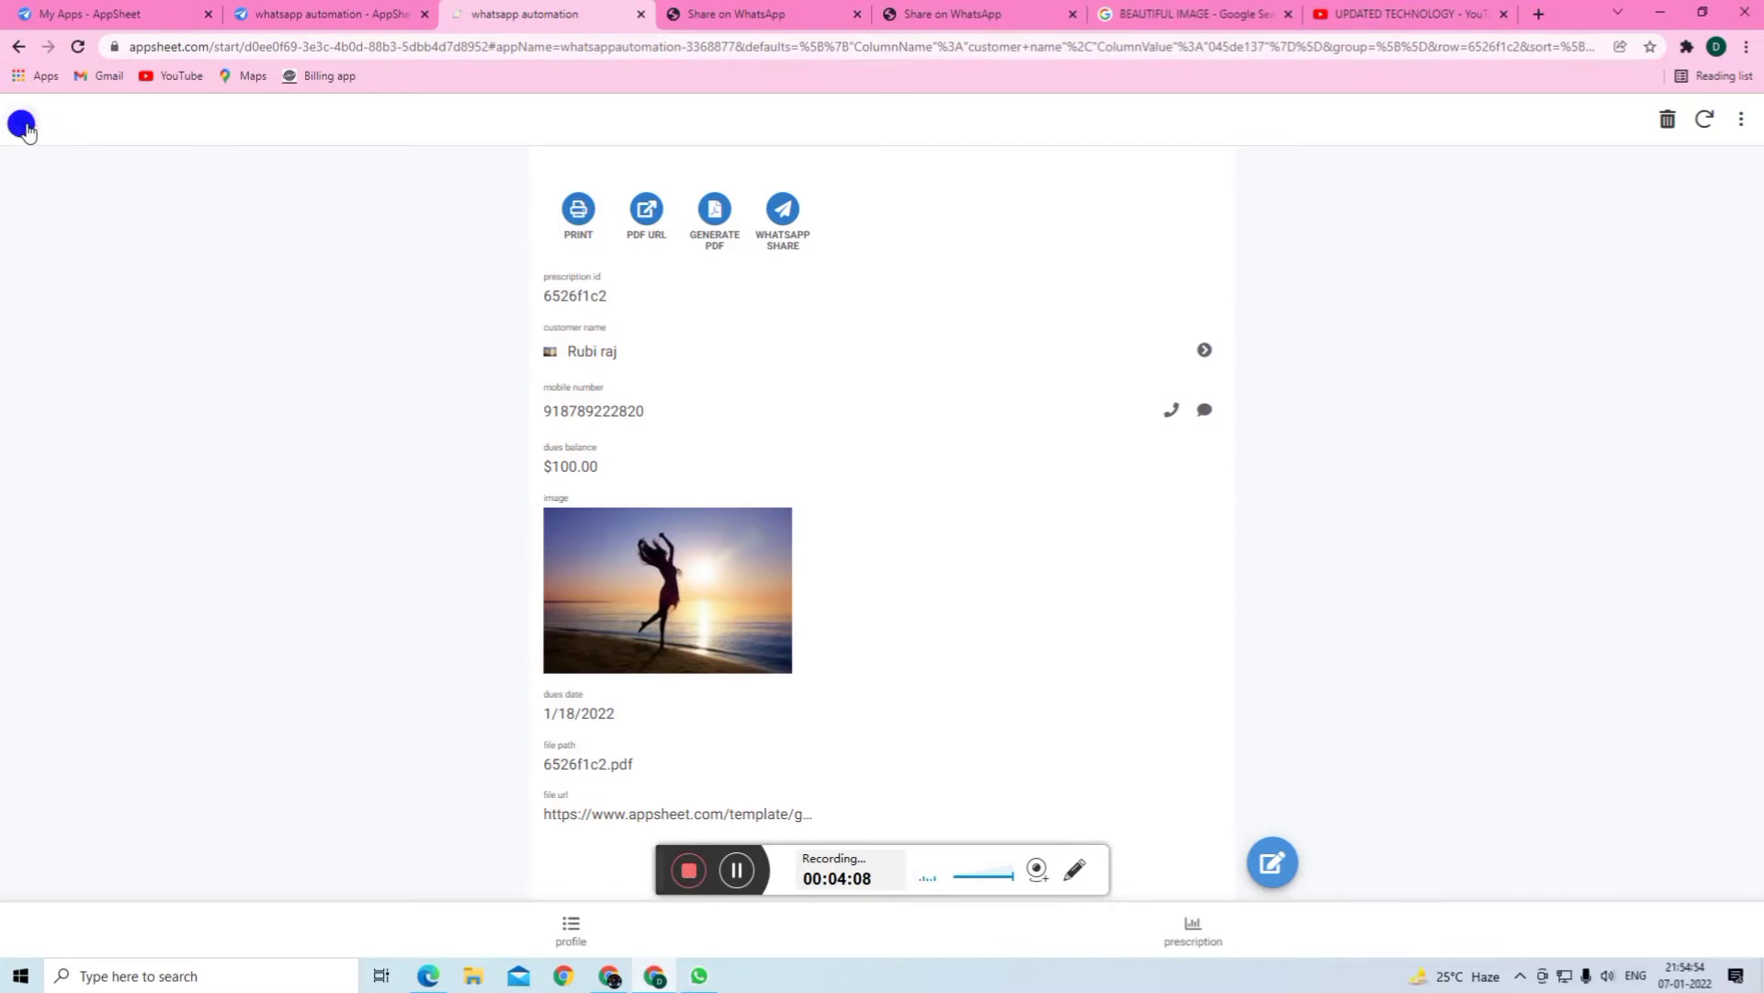
# - Open the $1,562.00 prescription related to the customer profile with the leopard photo
pyautogui.click(687, 347)
pyautogui.click(16, 116)
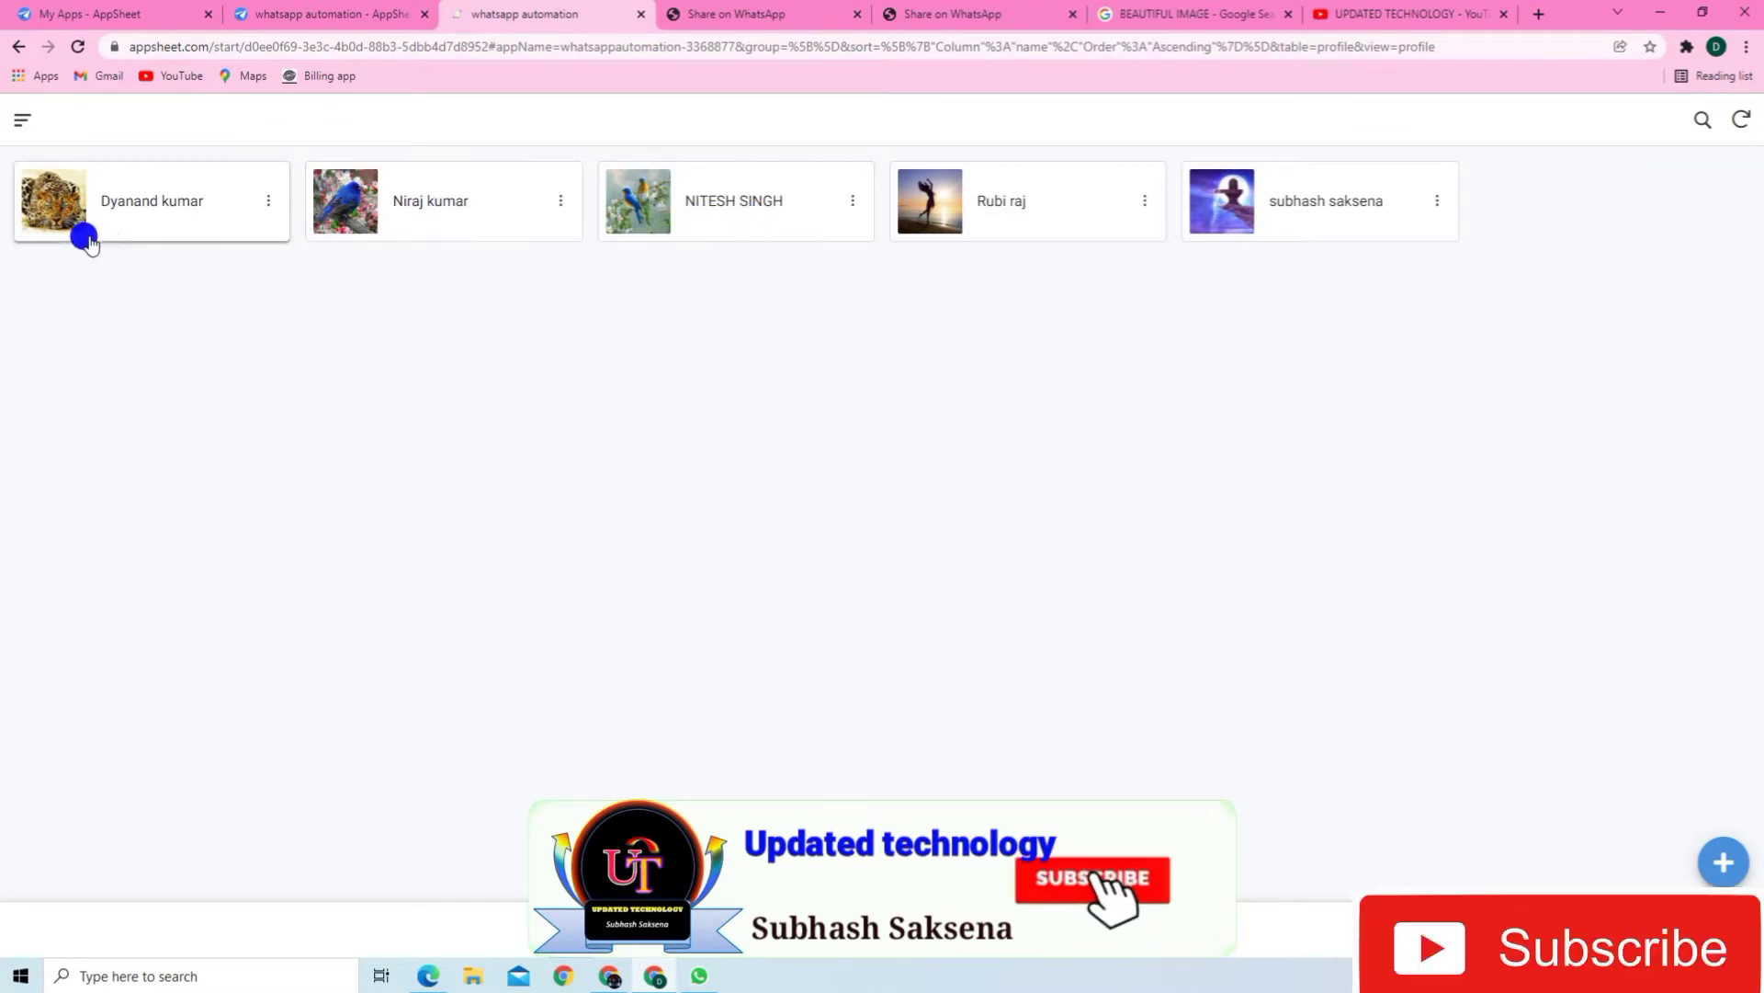
pyautogui.click(184, 219)
pyautogui.scroll(-2, 913, 552)
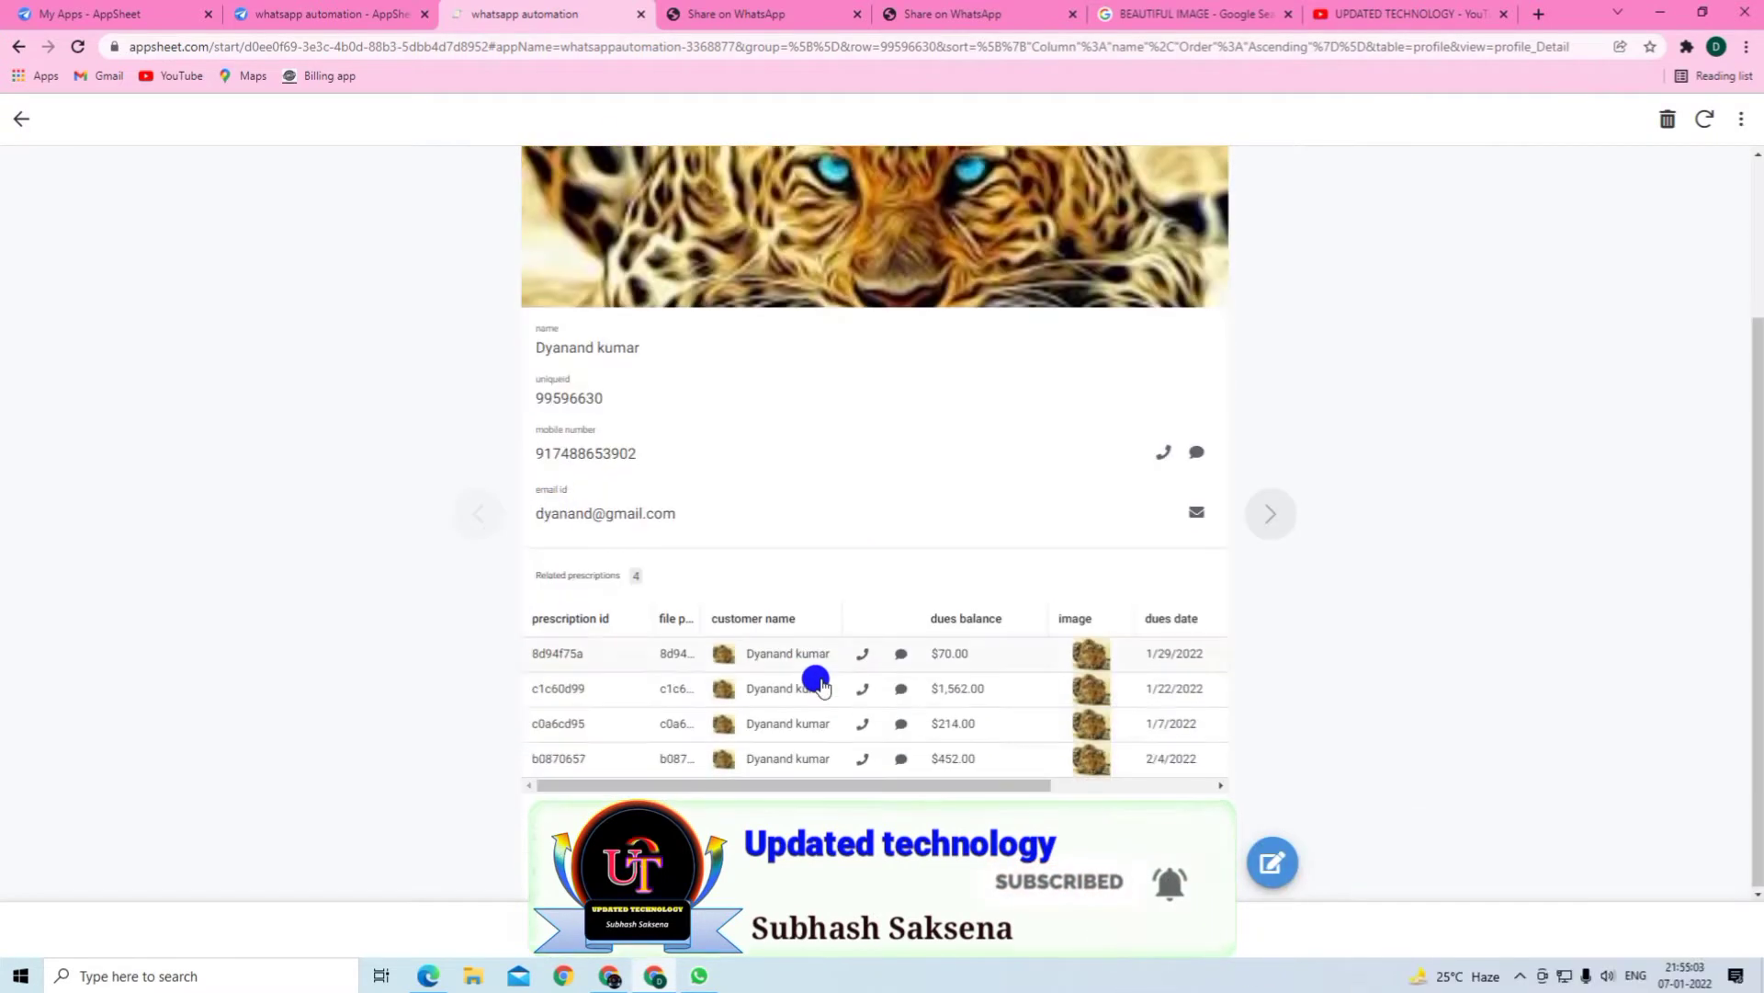
pyautogui.click(808, 691)
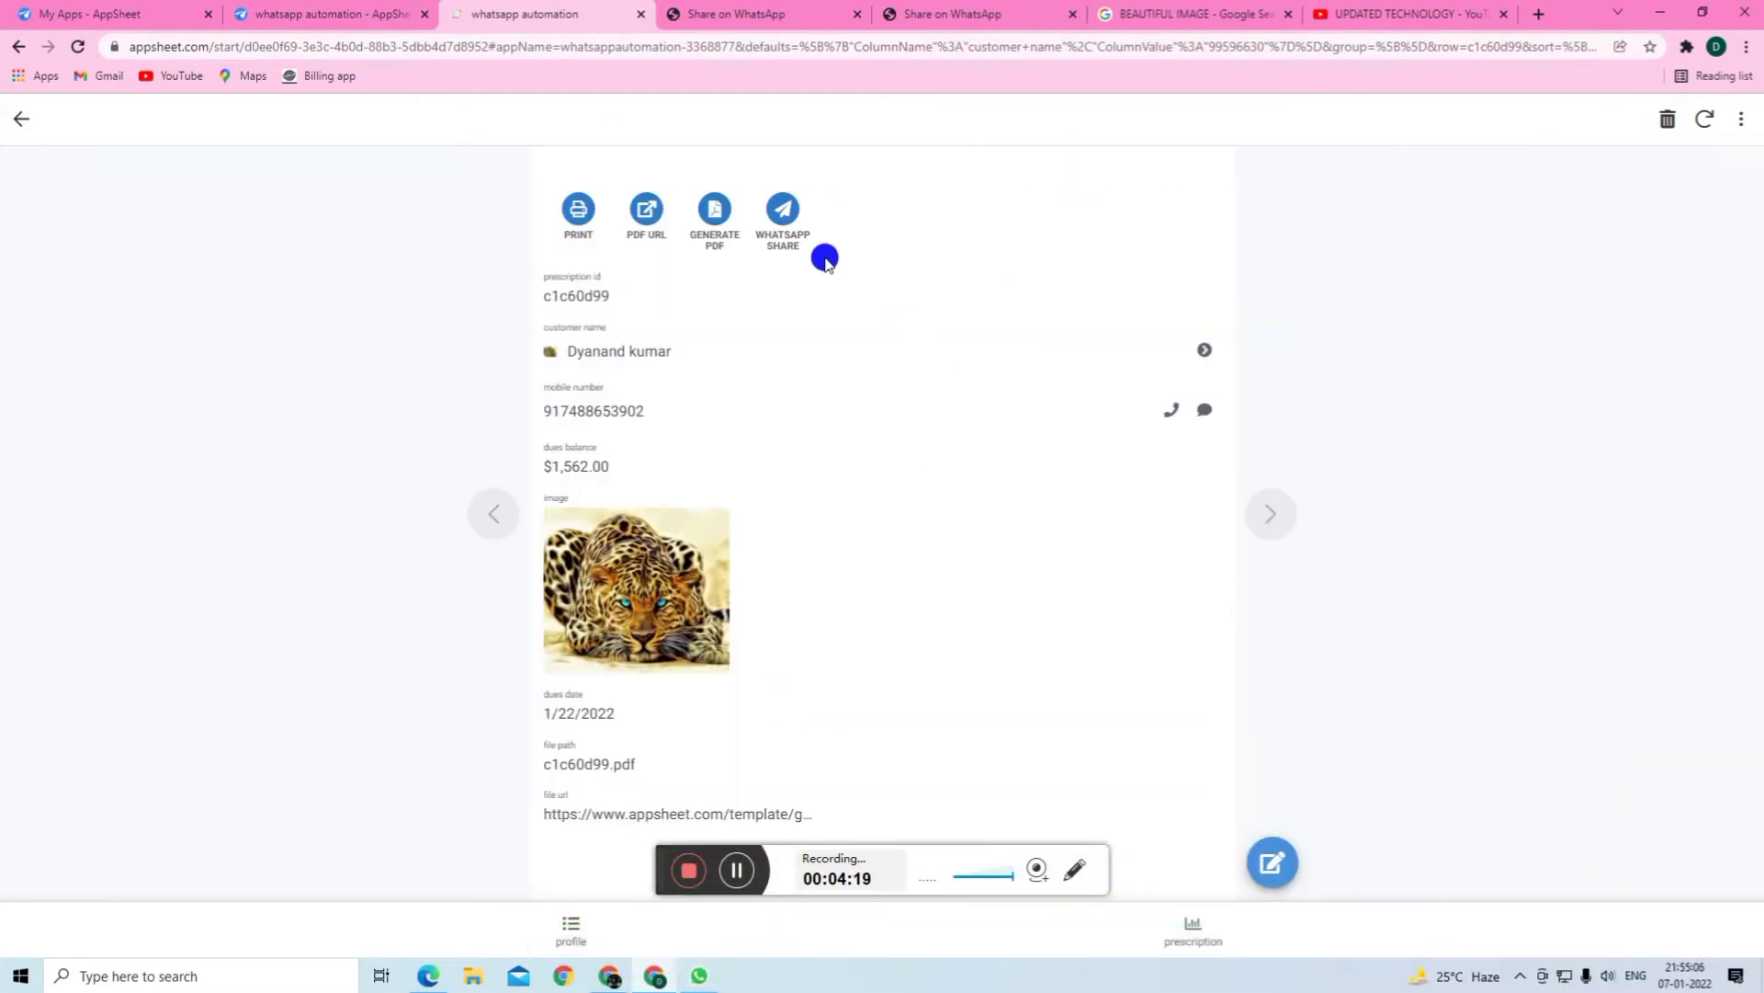
# - Share this prescription to the customer through WhatsApp and send the prefilled dues message
pyautogui.click(772, 220)
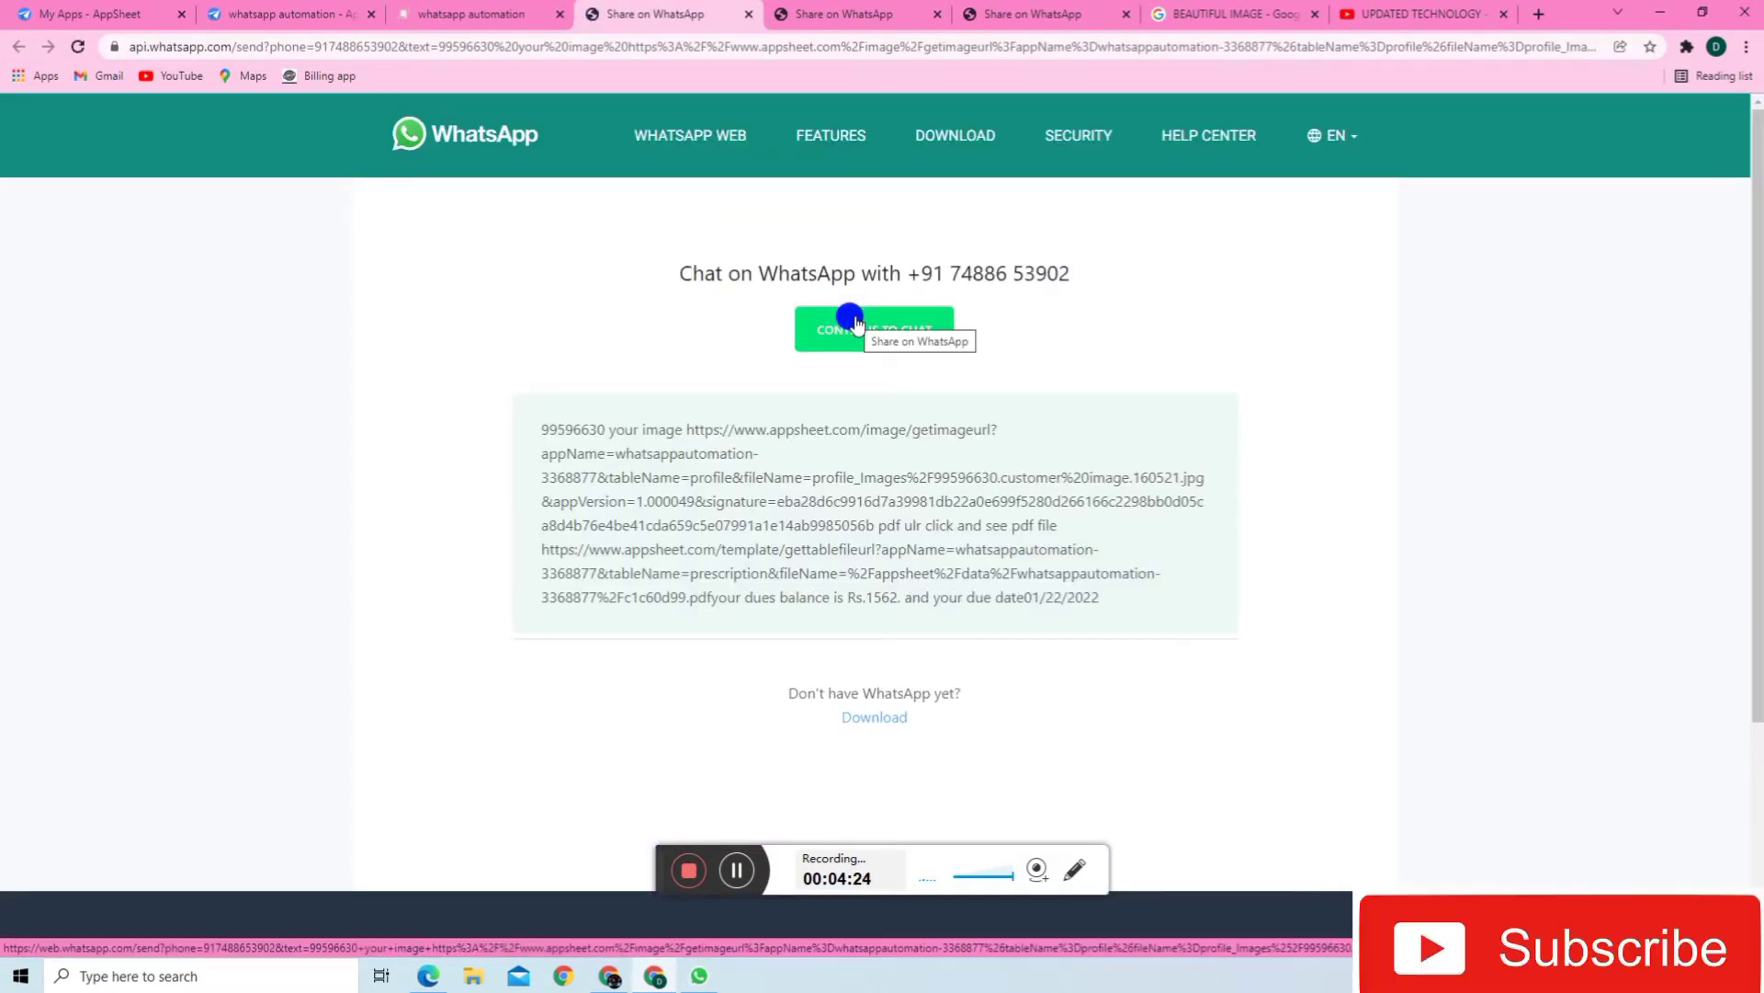
pyautogui.click(854, 323)
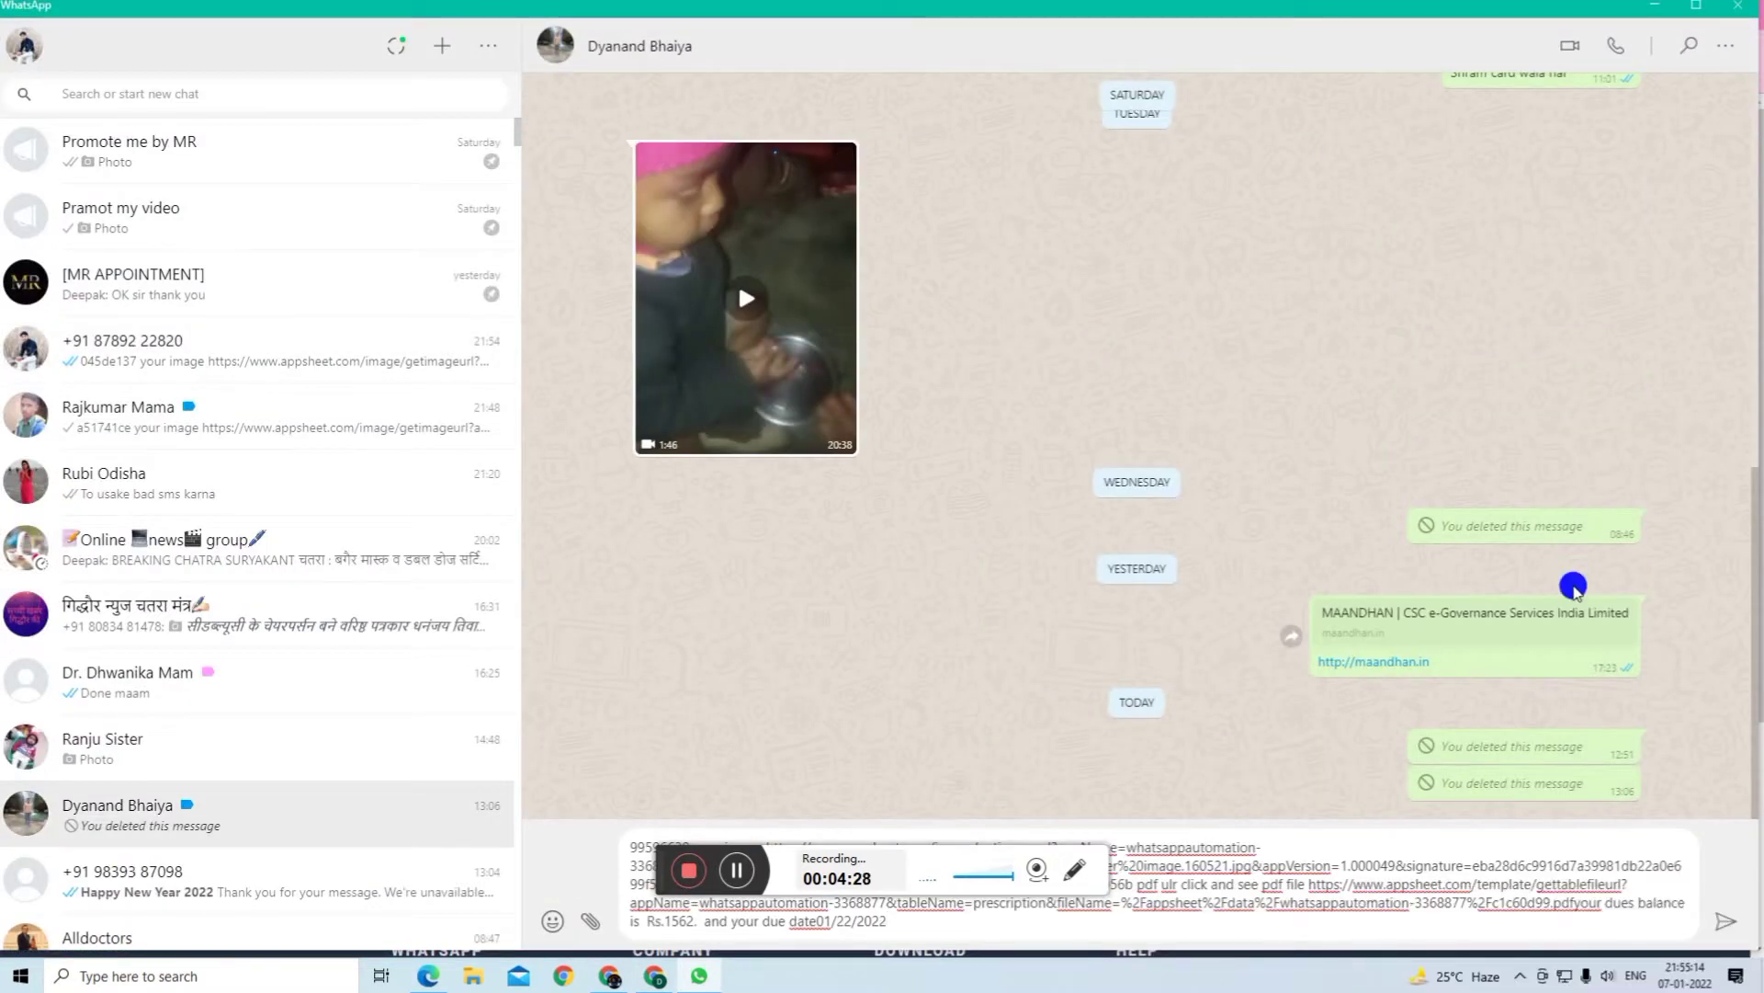
pyautogui.click(1715, 915)
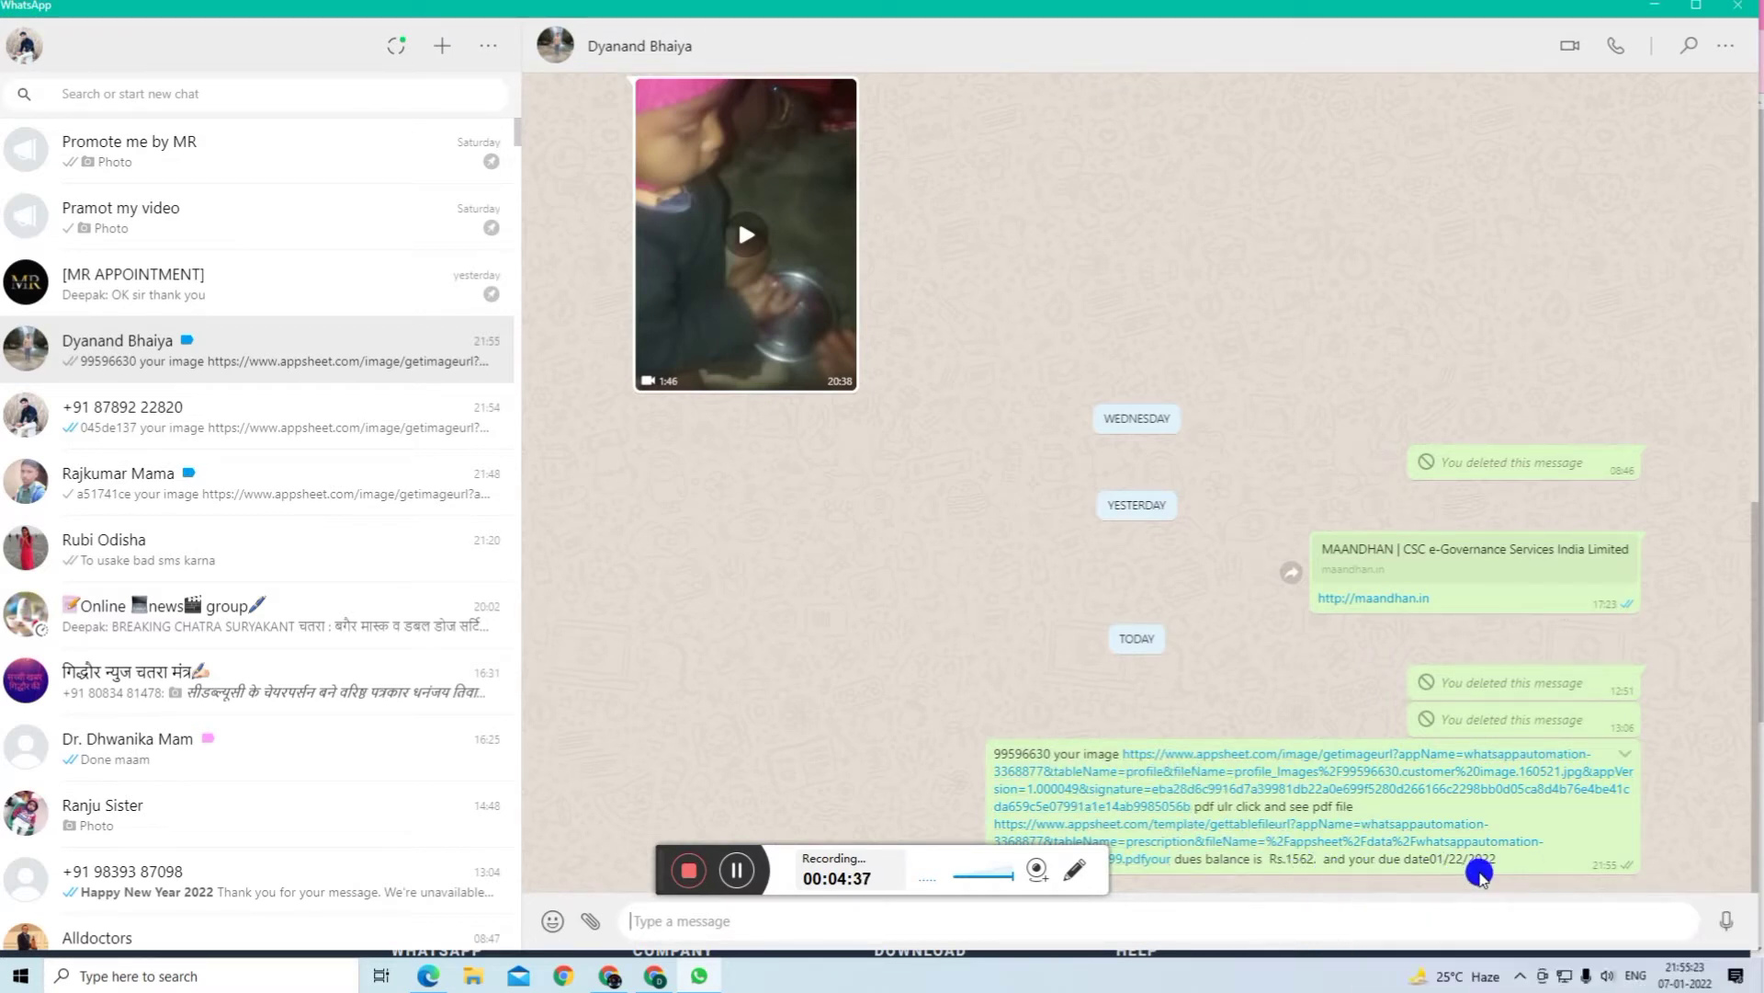
# - Switch back to Chrome and, in the whatsapp automation app editor, open the source spreadsheet of the prescription table
pyautogui.click(1655, 5)
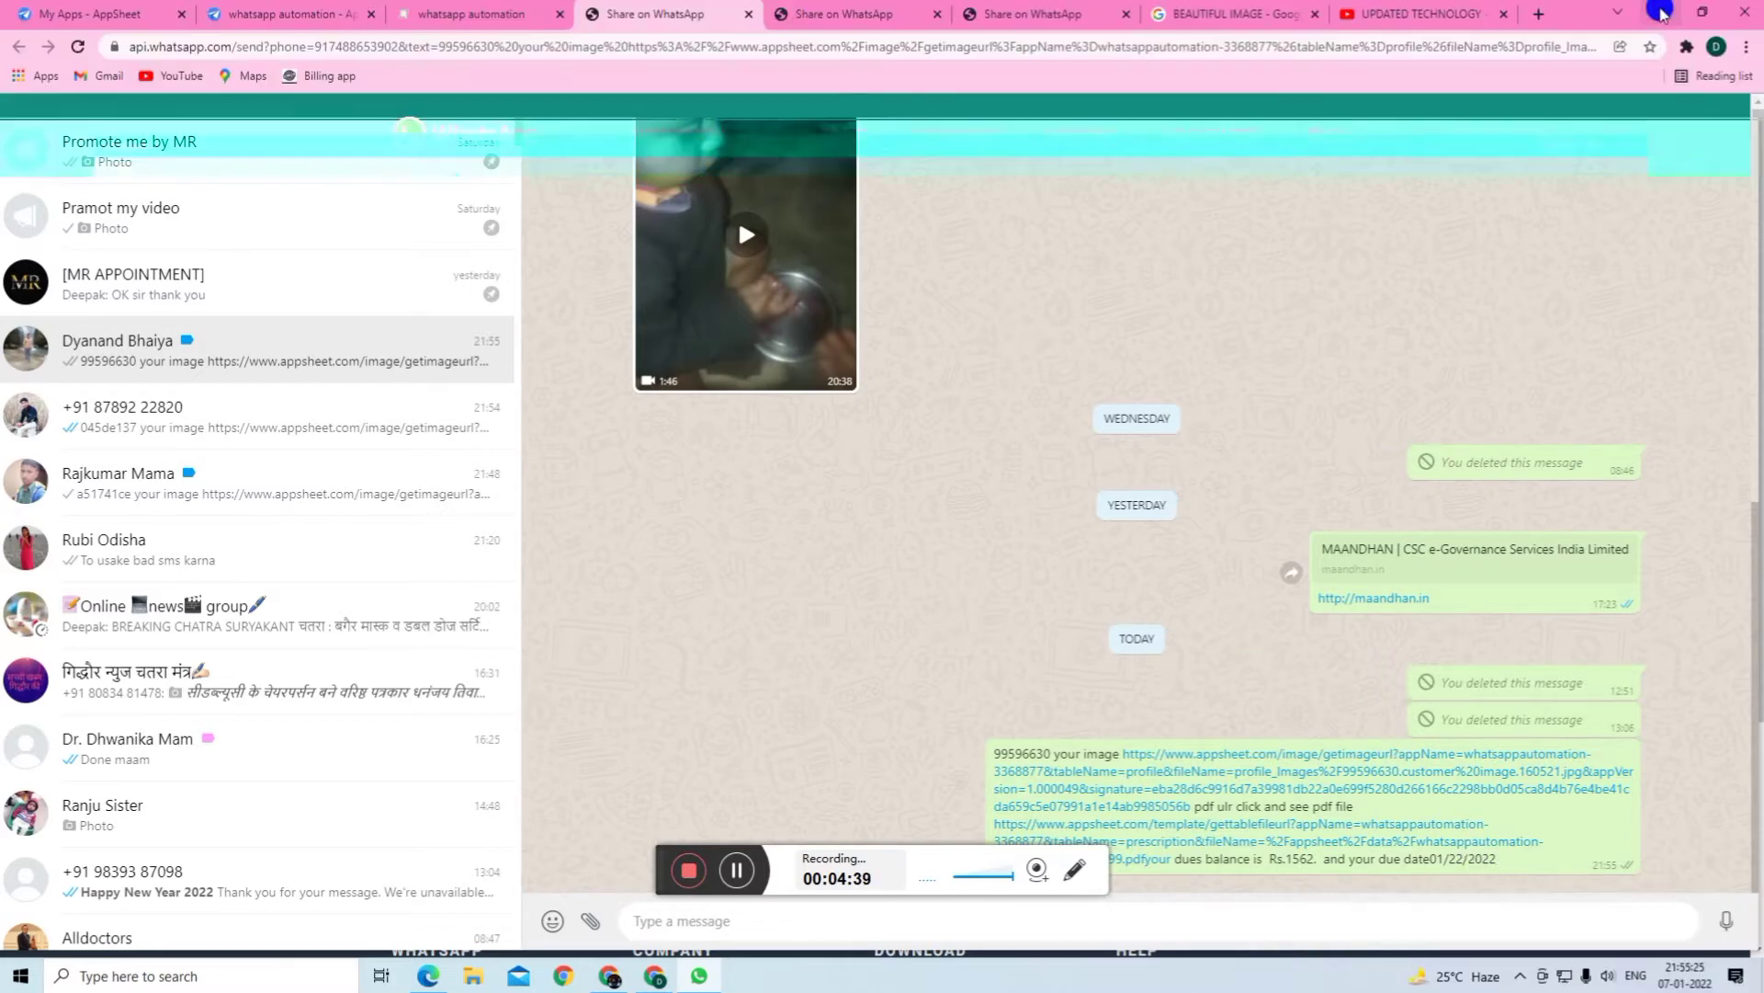
pyautogui.click(474, 15)
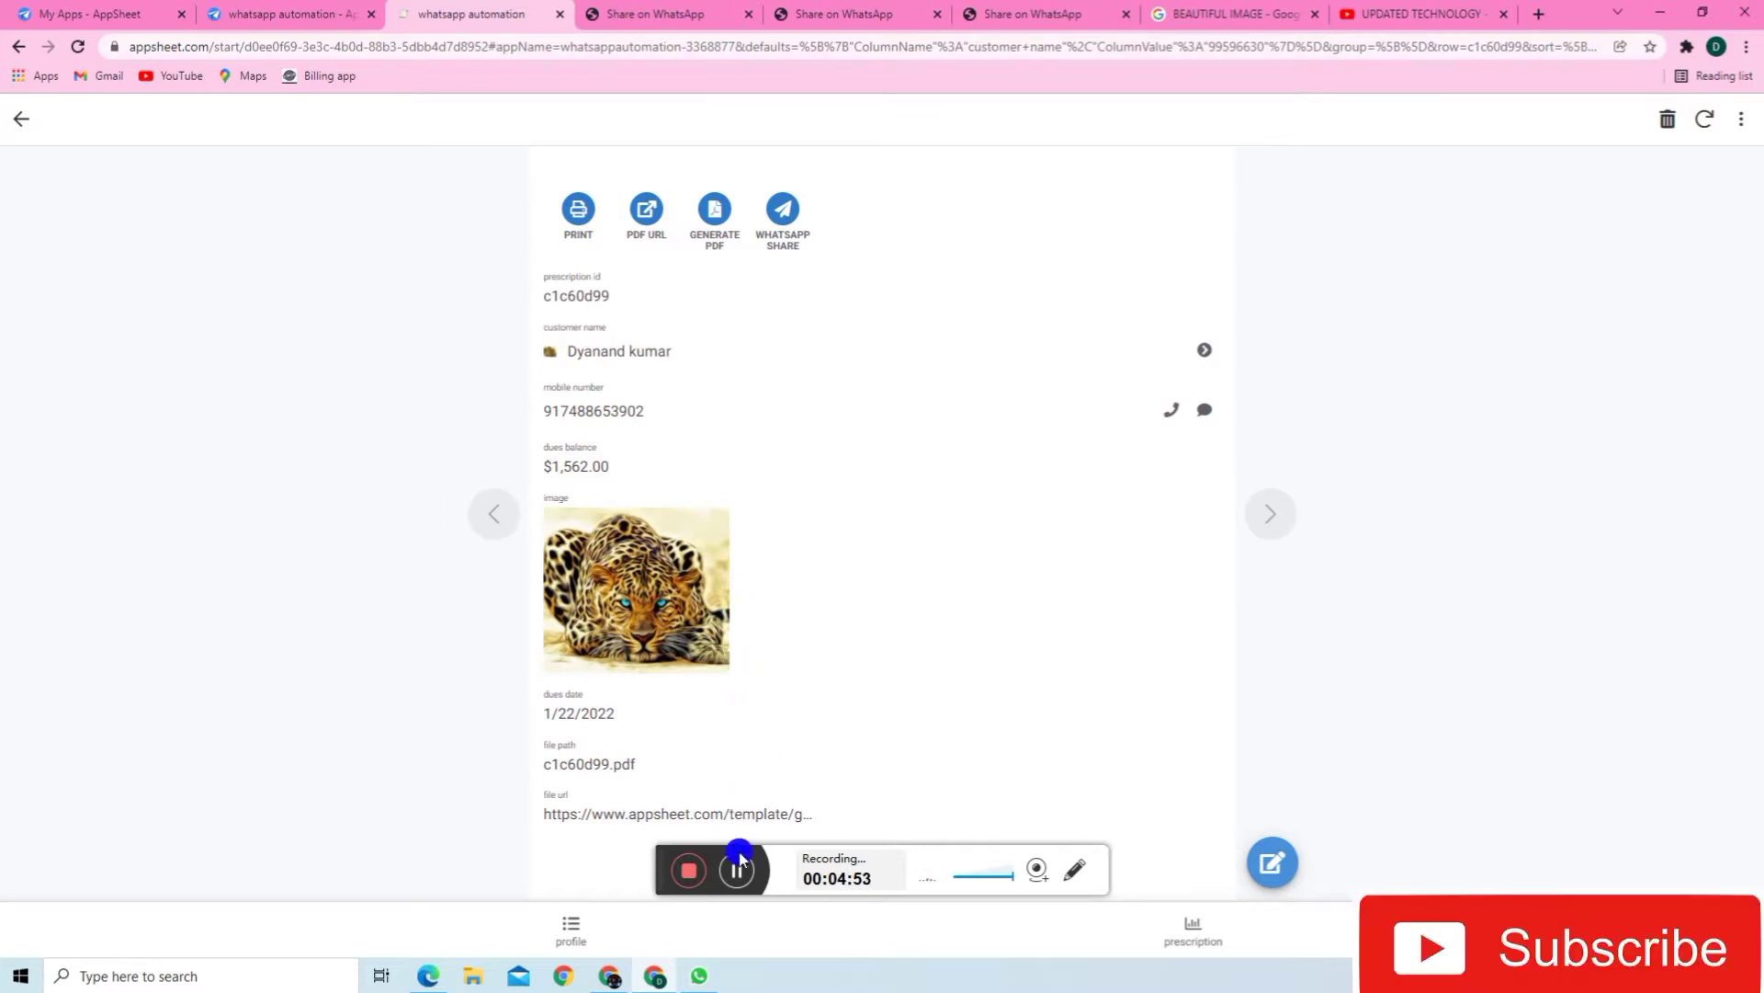
pyautogui.click(247, 13)
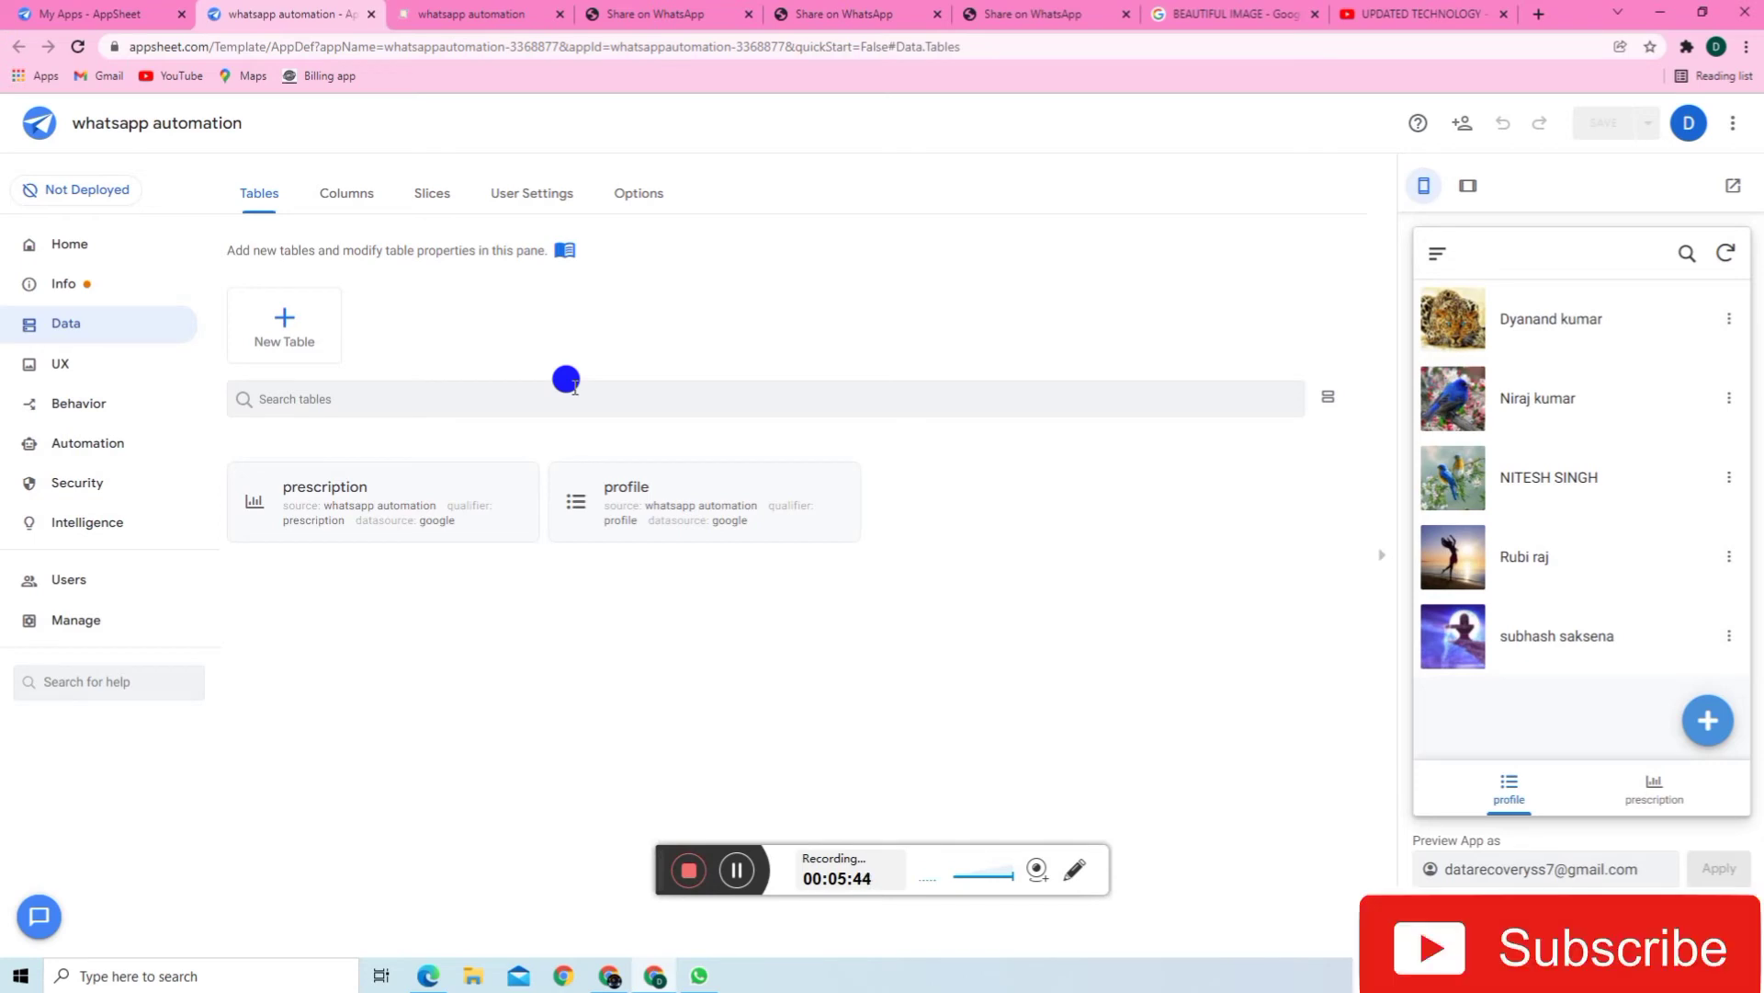
pyautogui.click(441, 476)
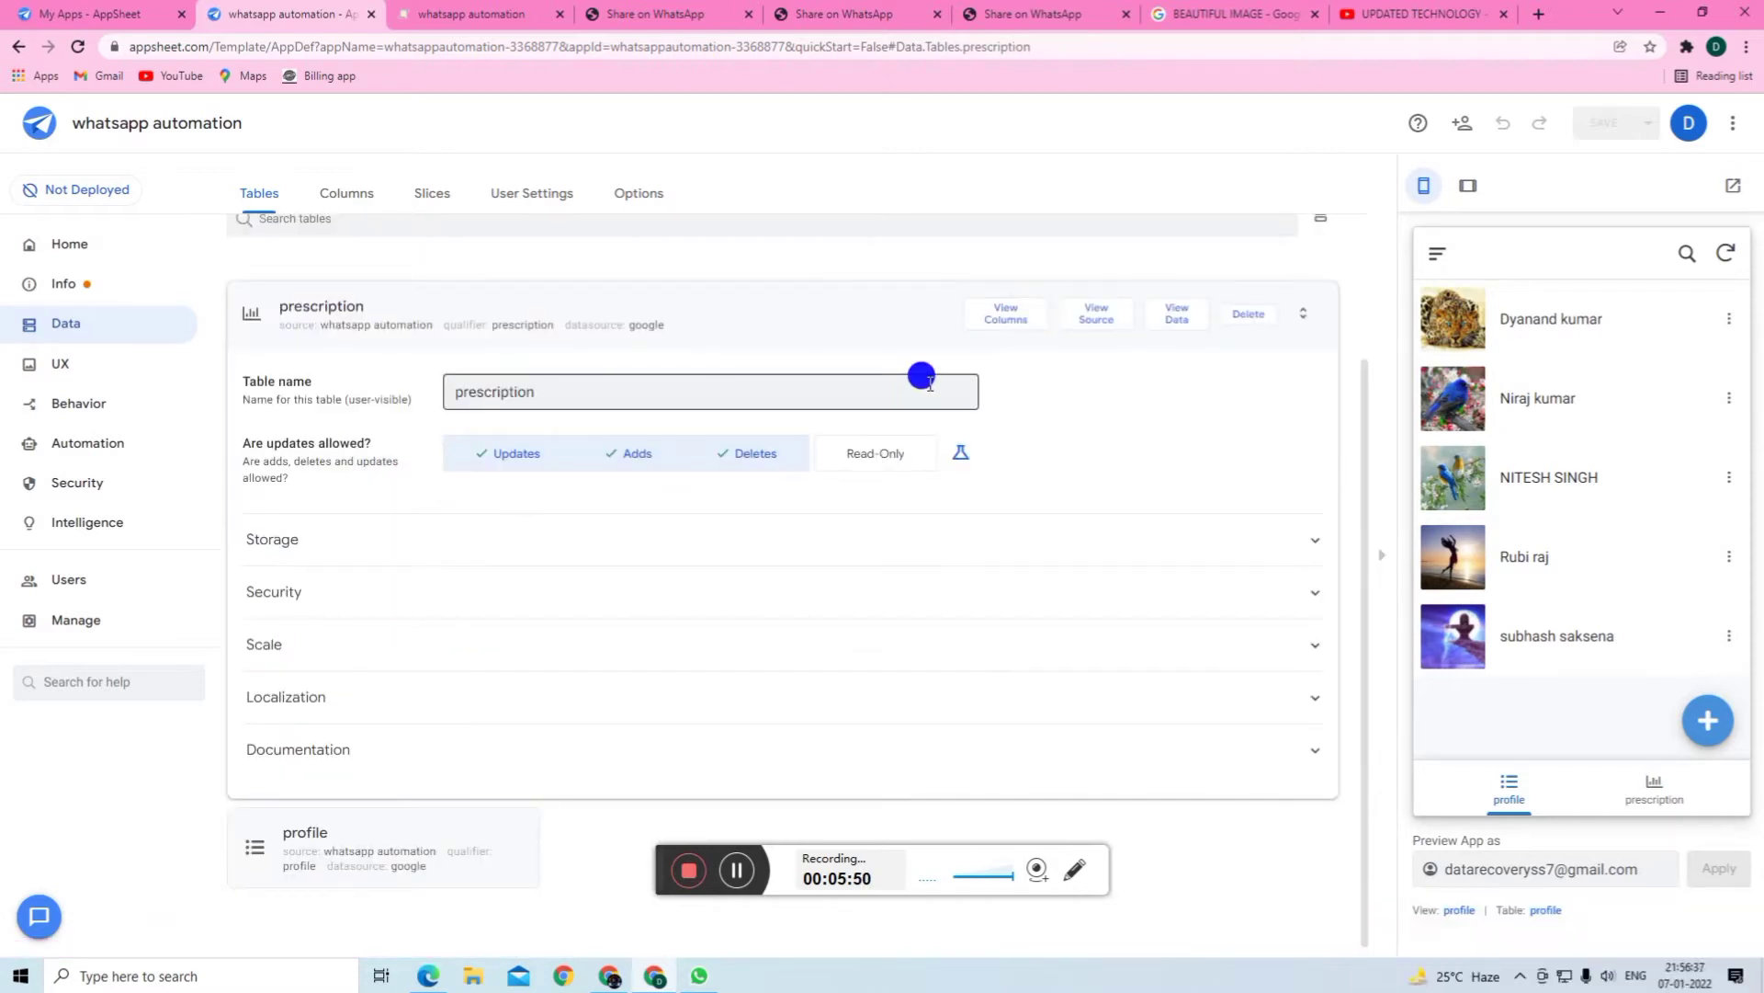
pyautogui.click(1005, 314)
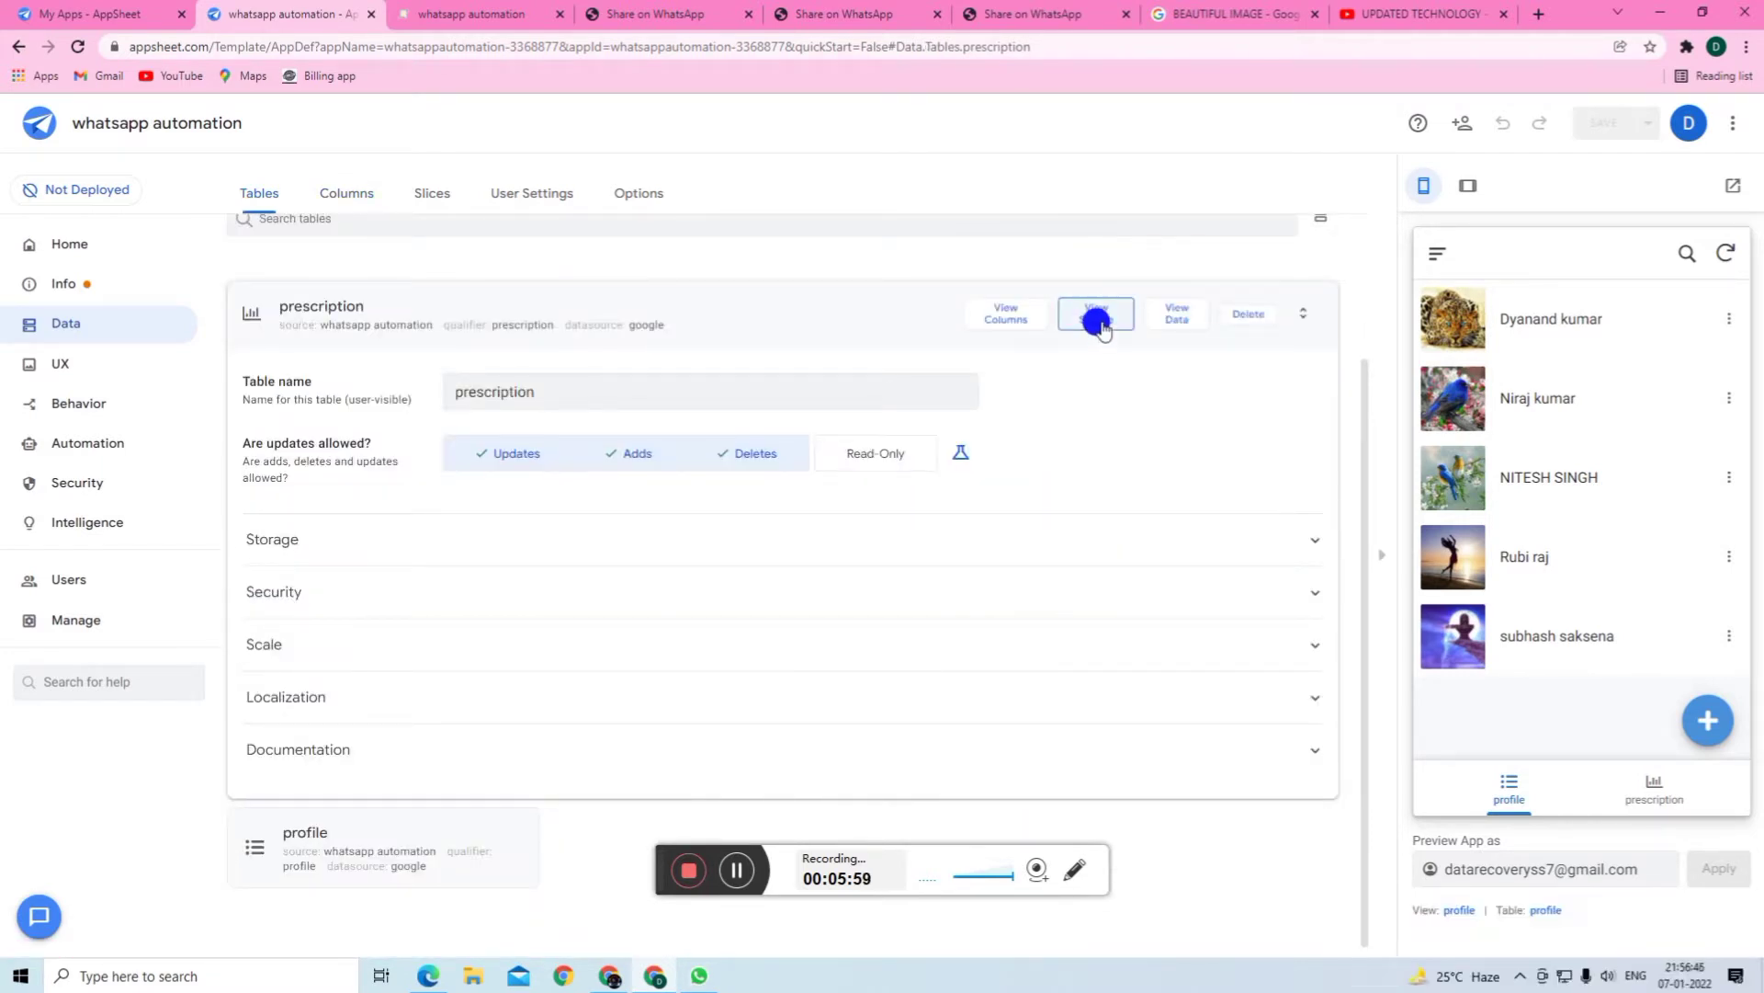
pyautogui.click(1101, 320)
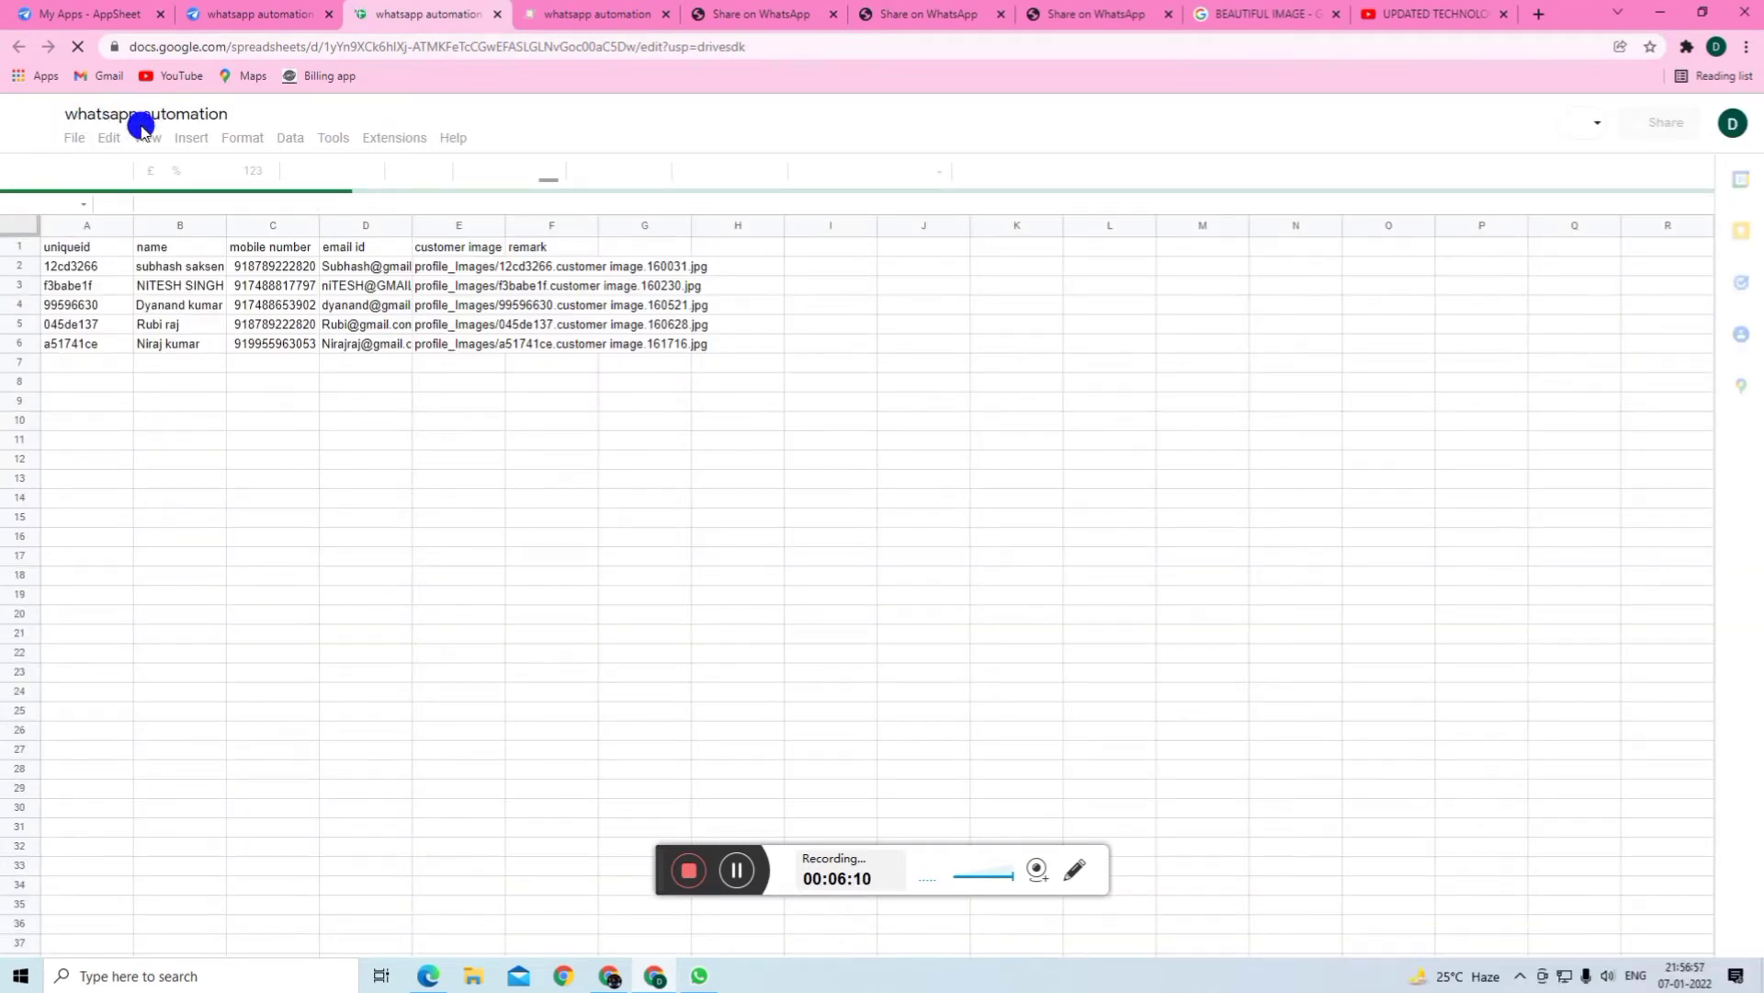
# - Examine the columns of the profile and prescription sheets, and bring up the earlier WhatsApp share page
pyautogui.scroll(-2, 248, 896)
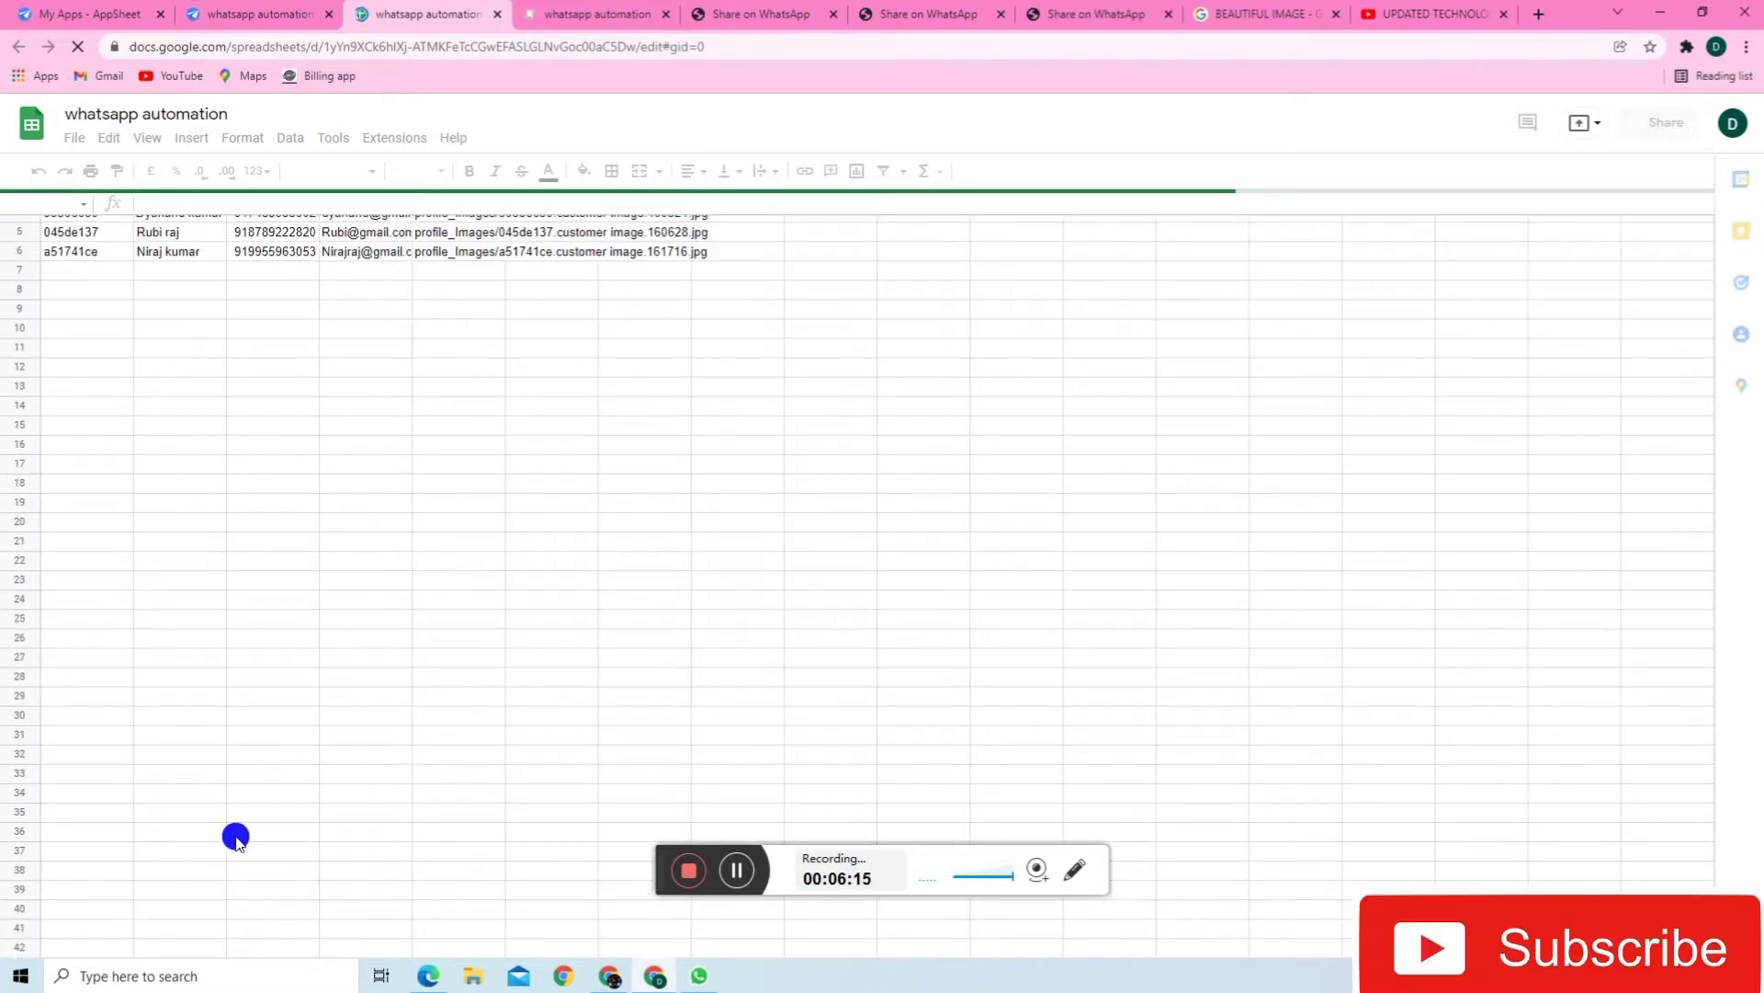
pyautogui.scroll(-1, 272, 846)
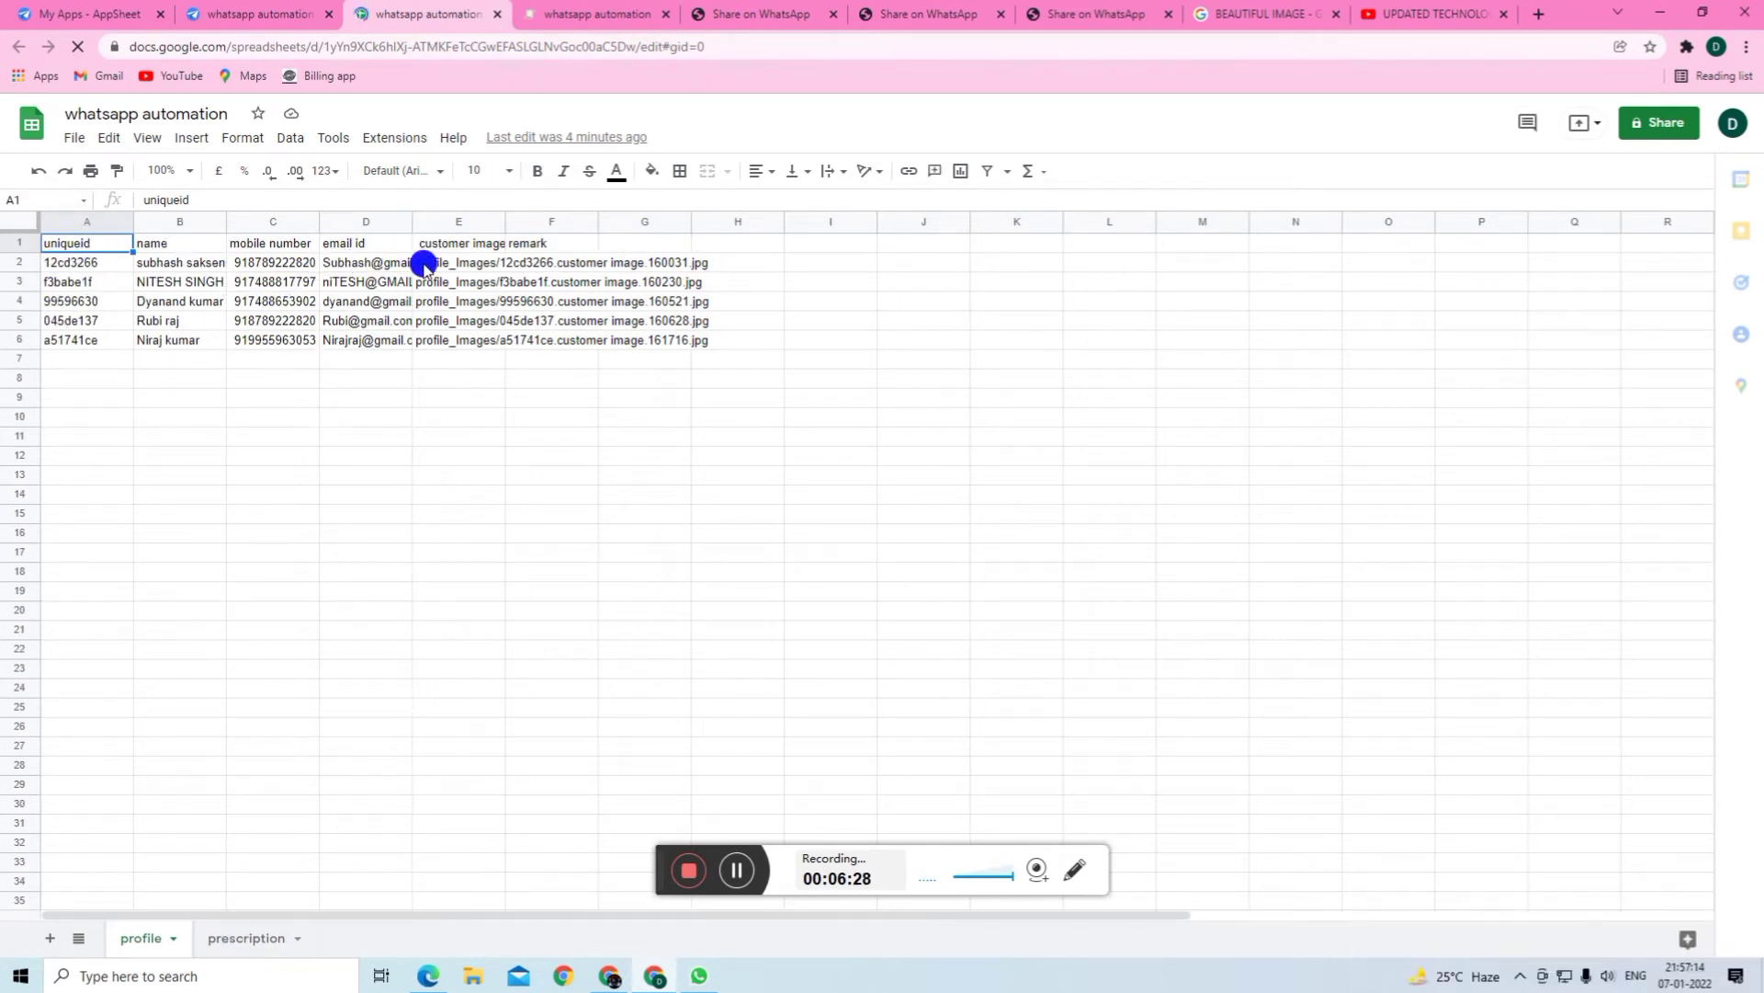
pyautogui.click(241, 938)
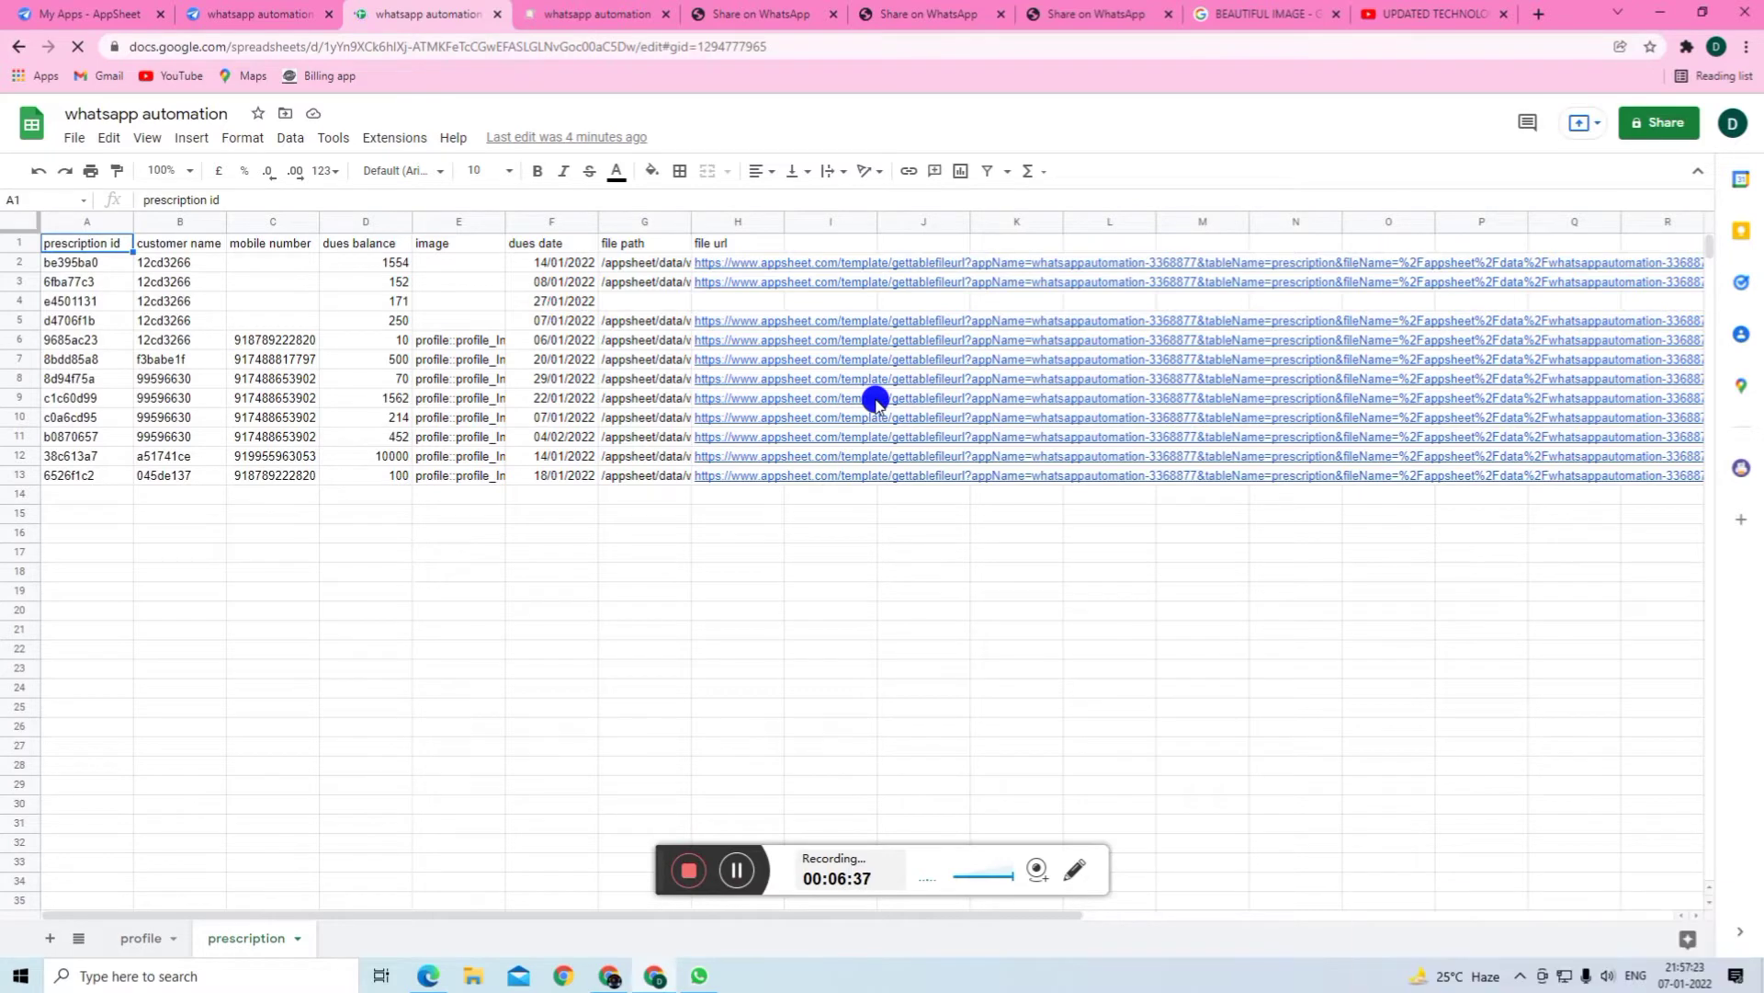
pyautogui.click(1057, 14)
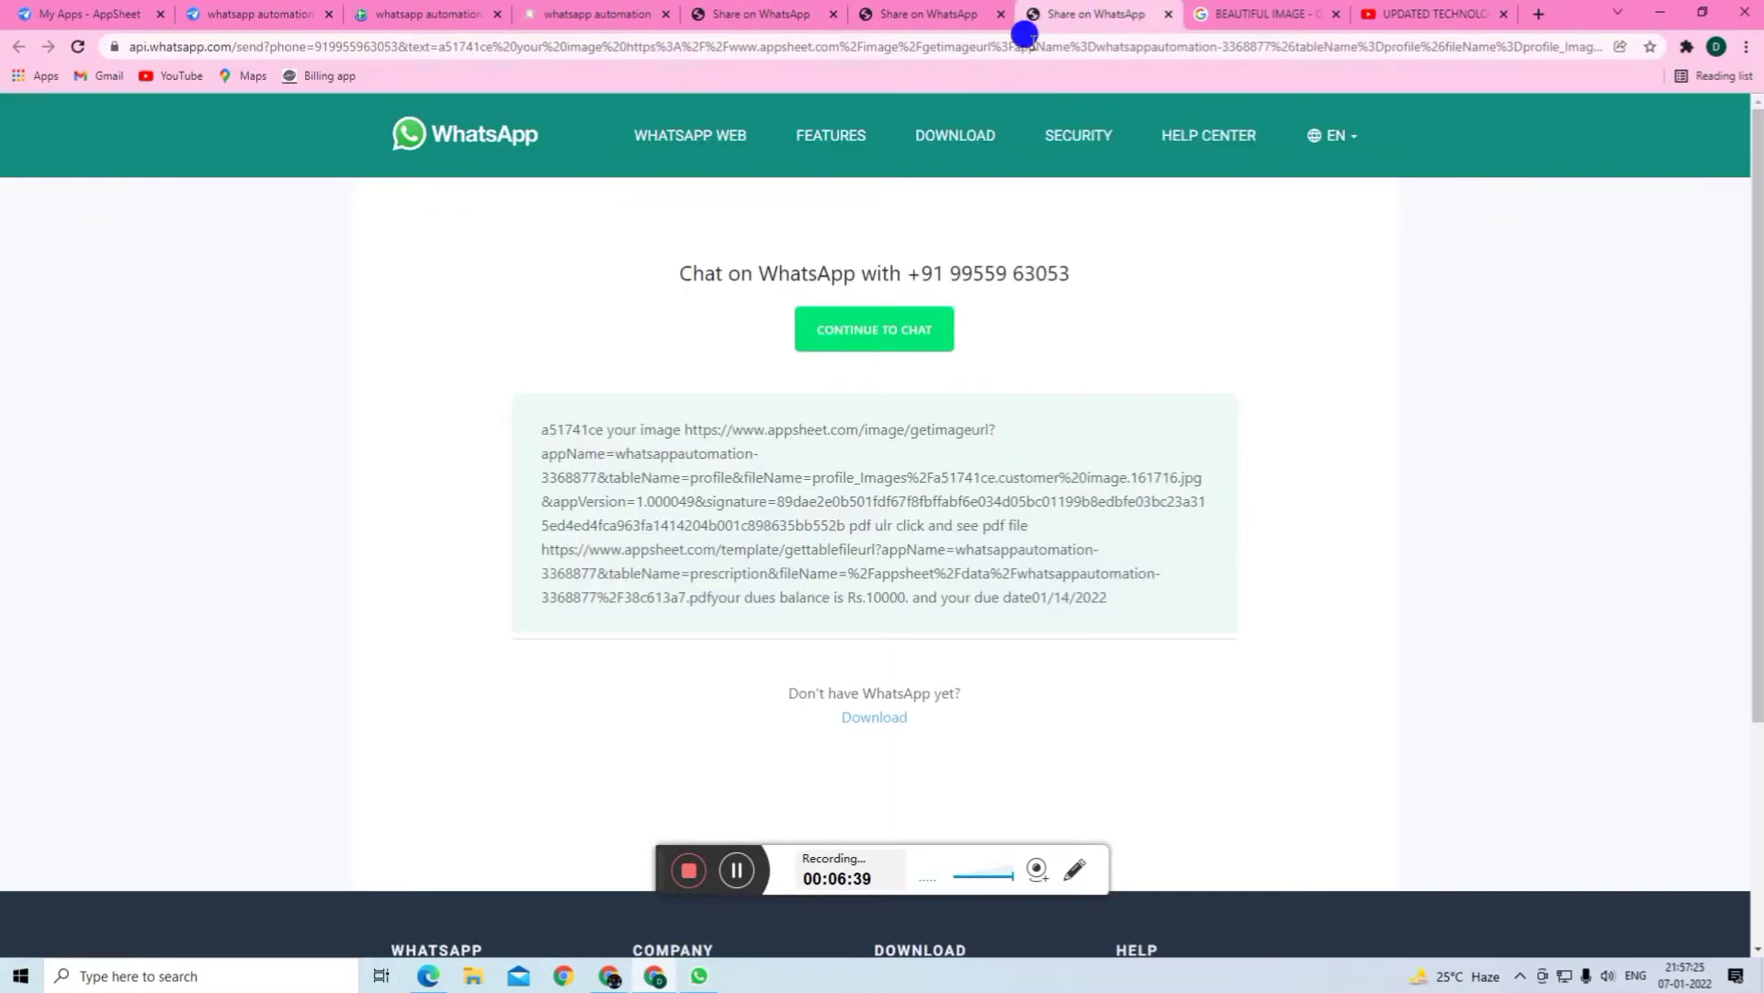
pyautogui.click(662, 14)
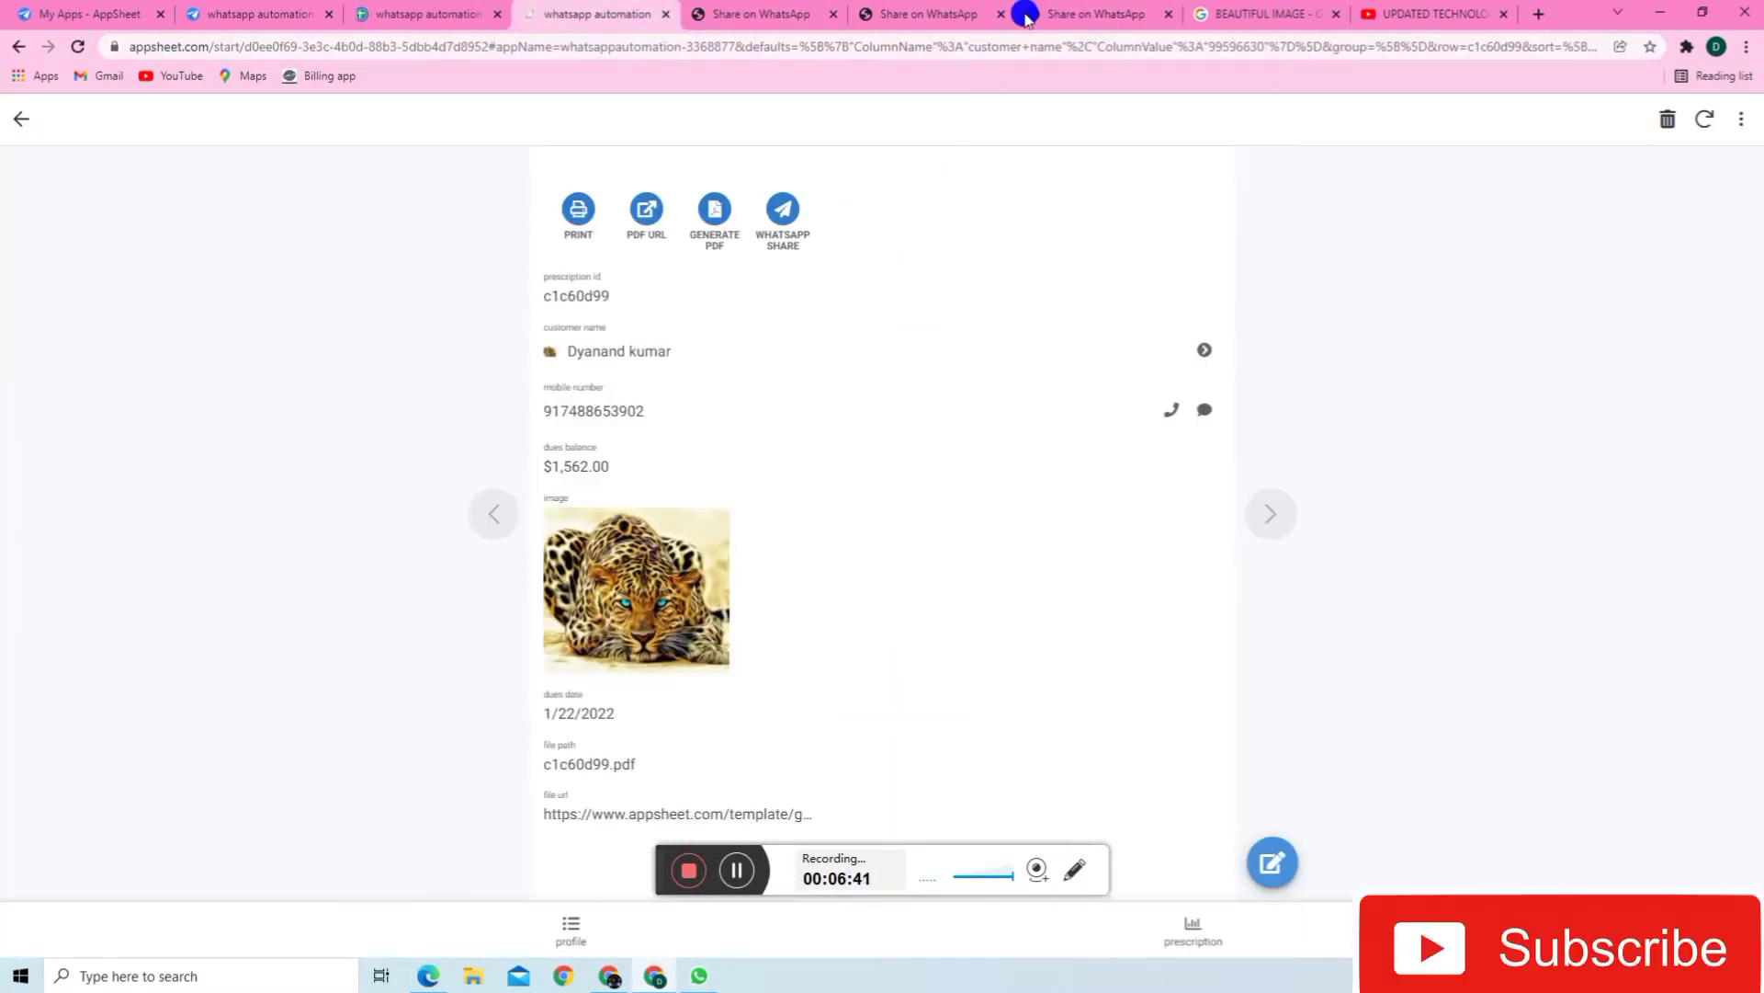
pyautogui.click(1126, 14)
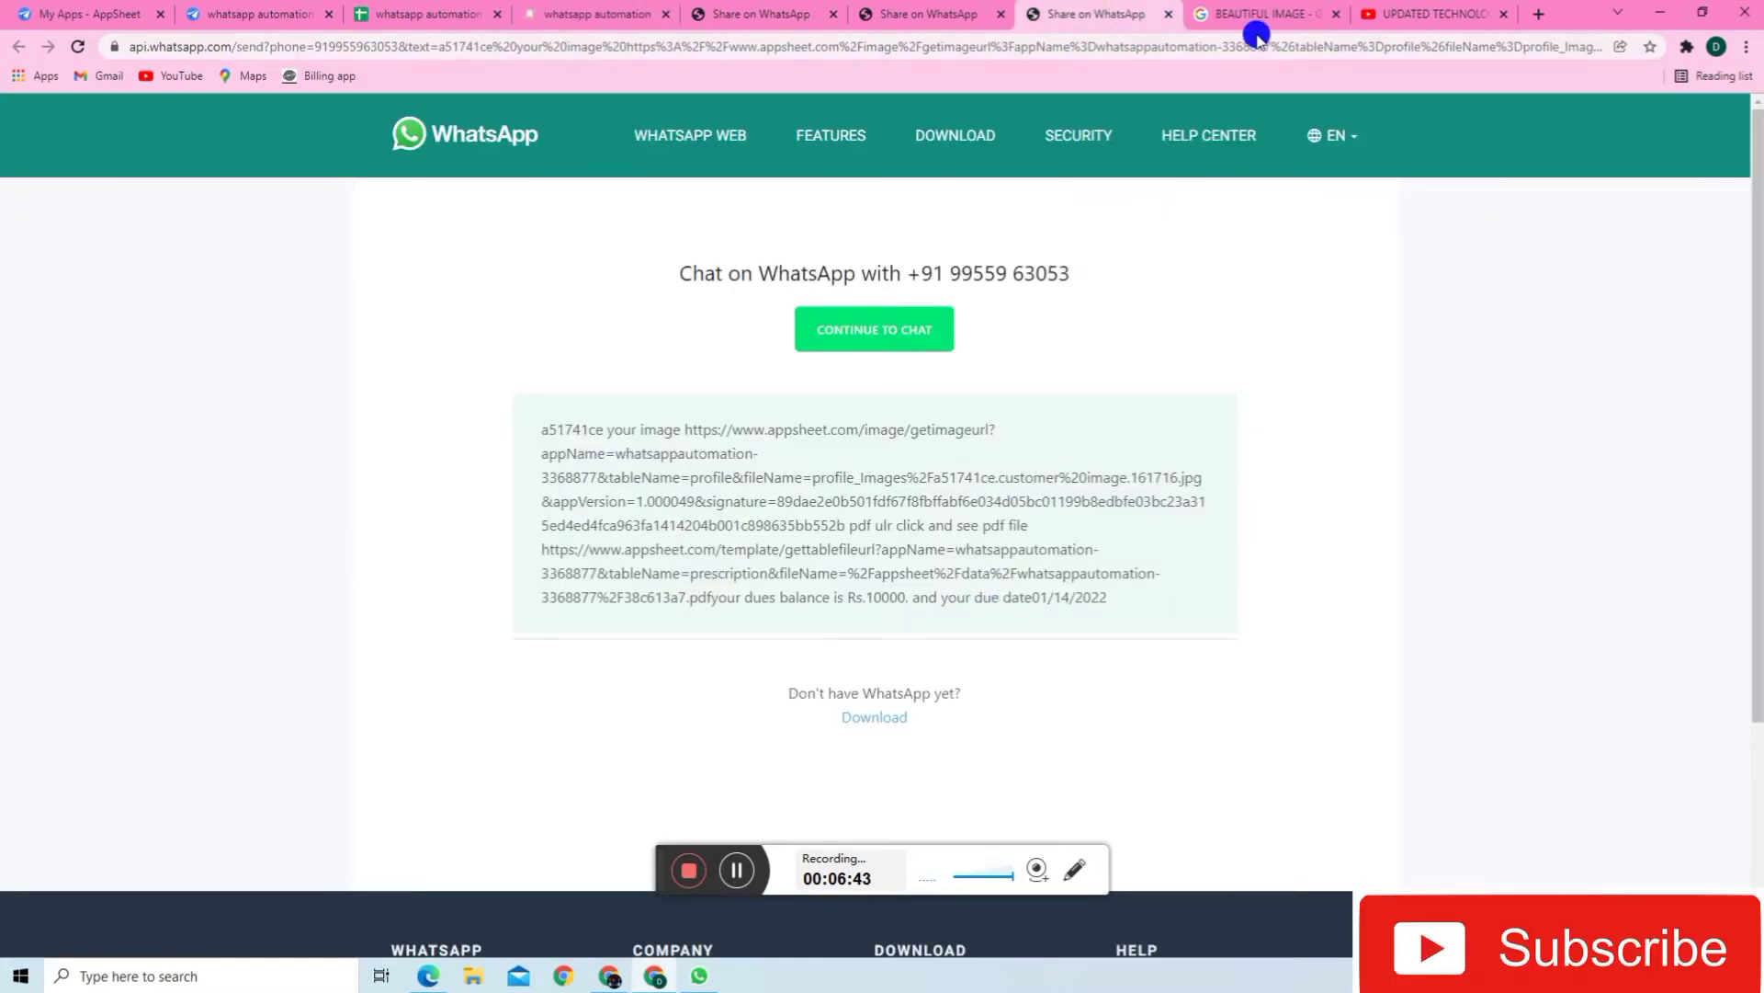
pyautogui.click(421, 13)
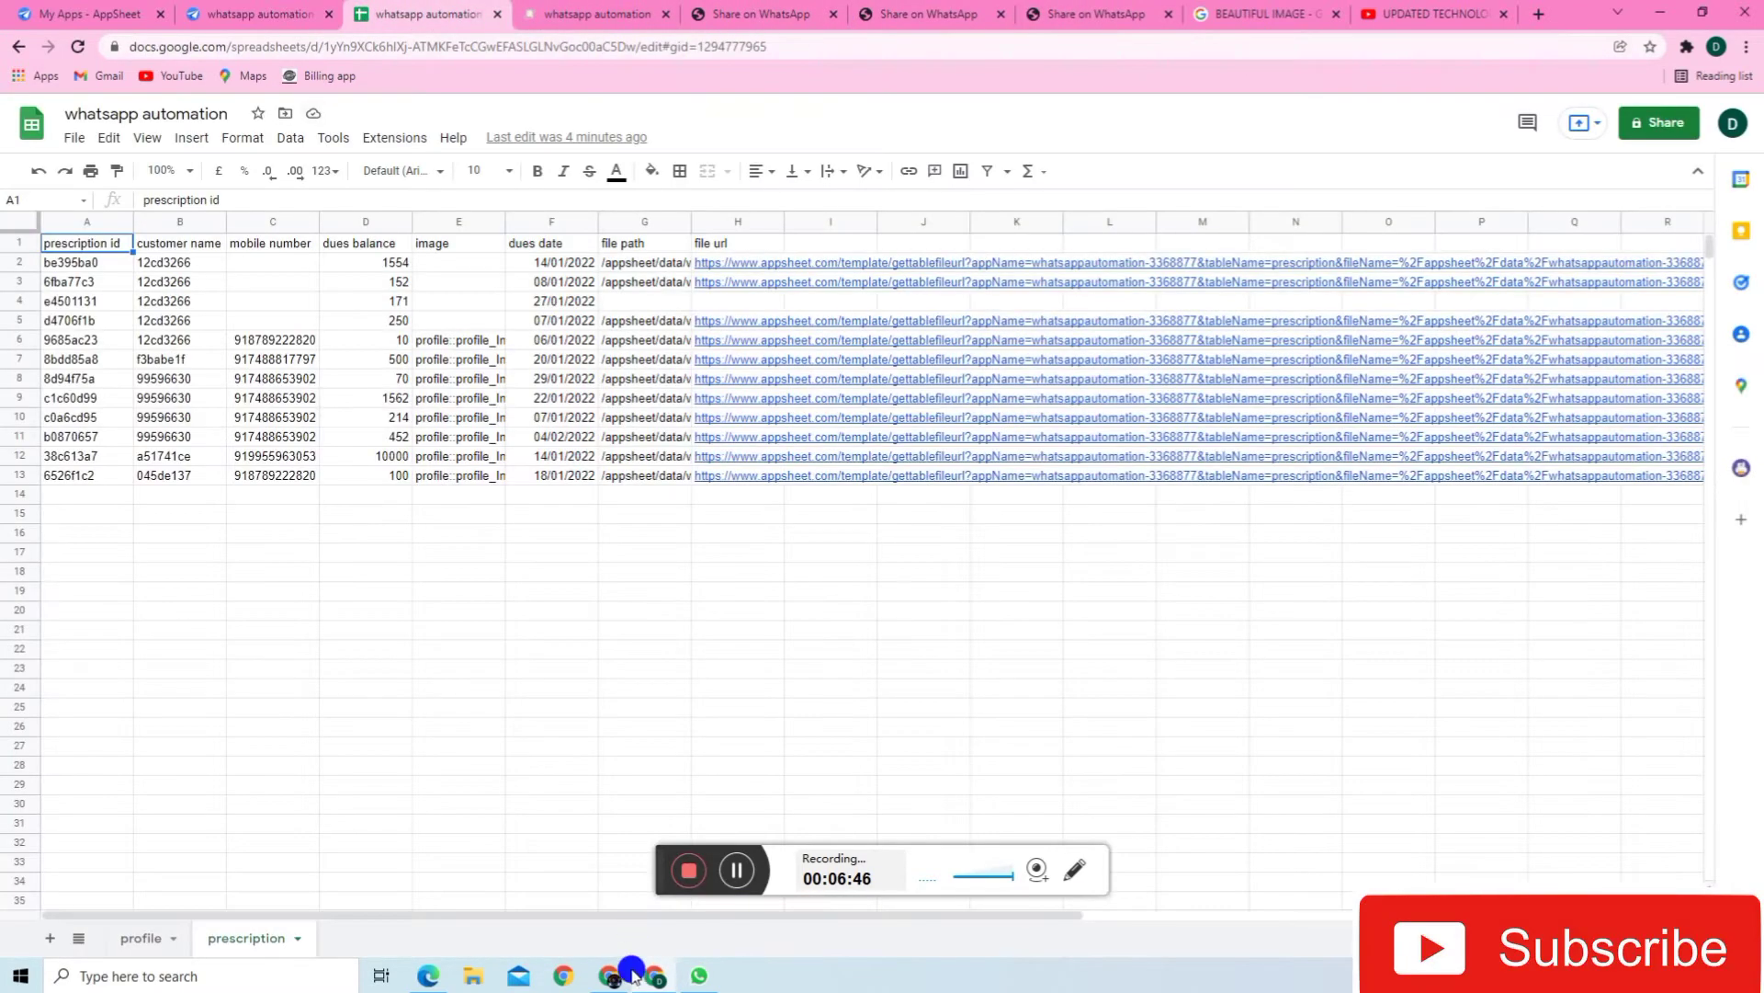
# - Switch to WhatsApp, view the customer image through its link in the sent dues message, and return to the spreadsheet in Chrome
pyautogui.click(669, 983)
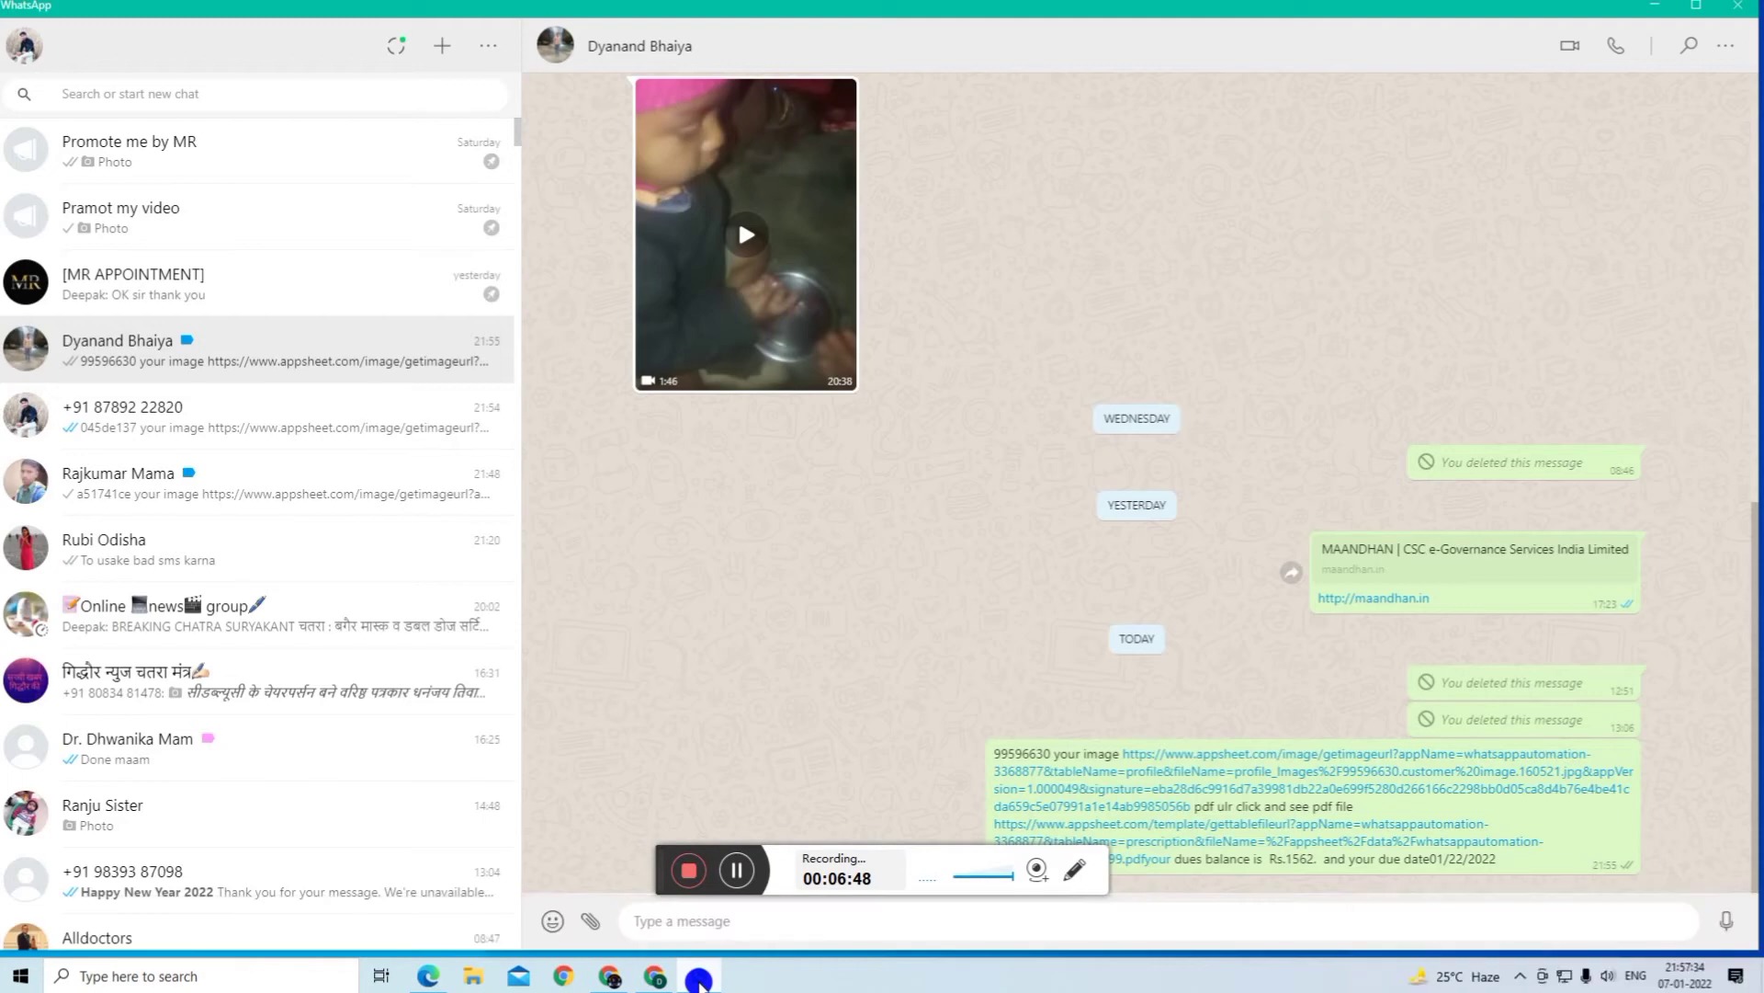
pyautogui.click(654, 976)
pyautogui.click(700, 976)
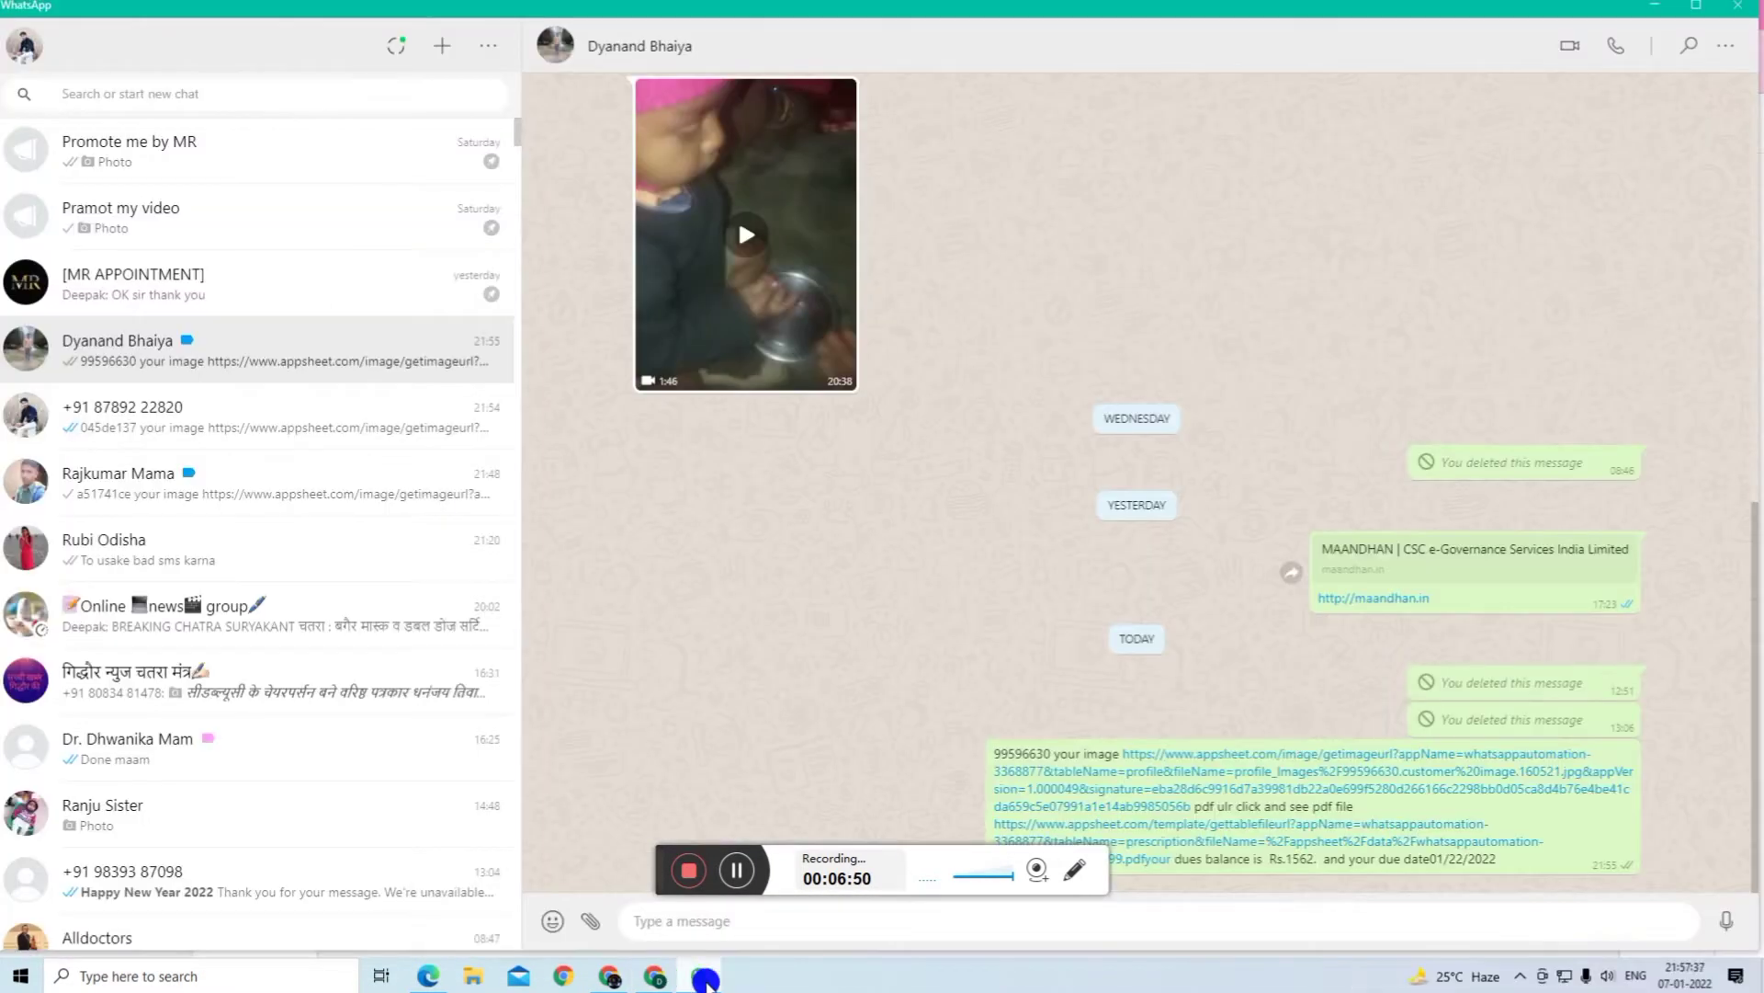
pyautogui.click(1308, 741)
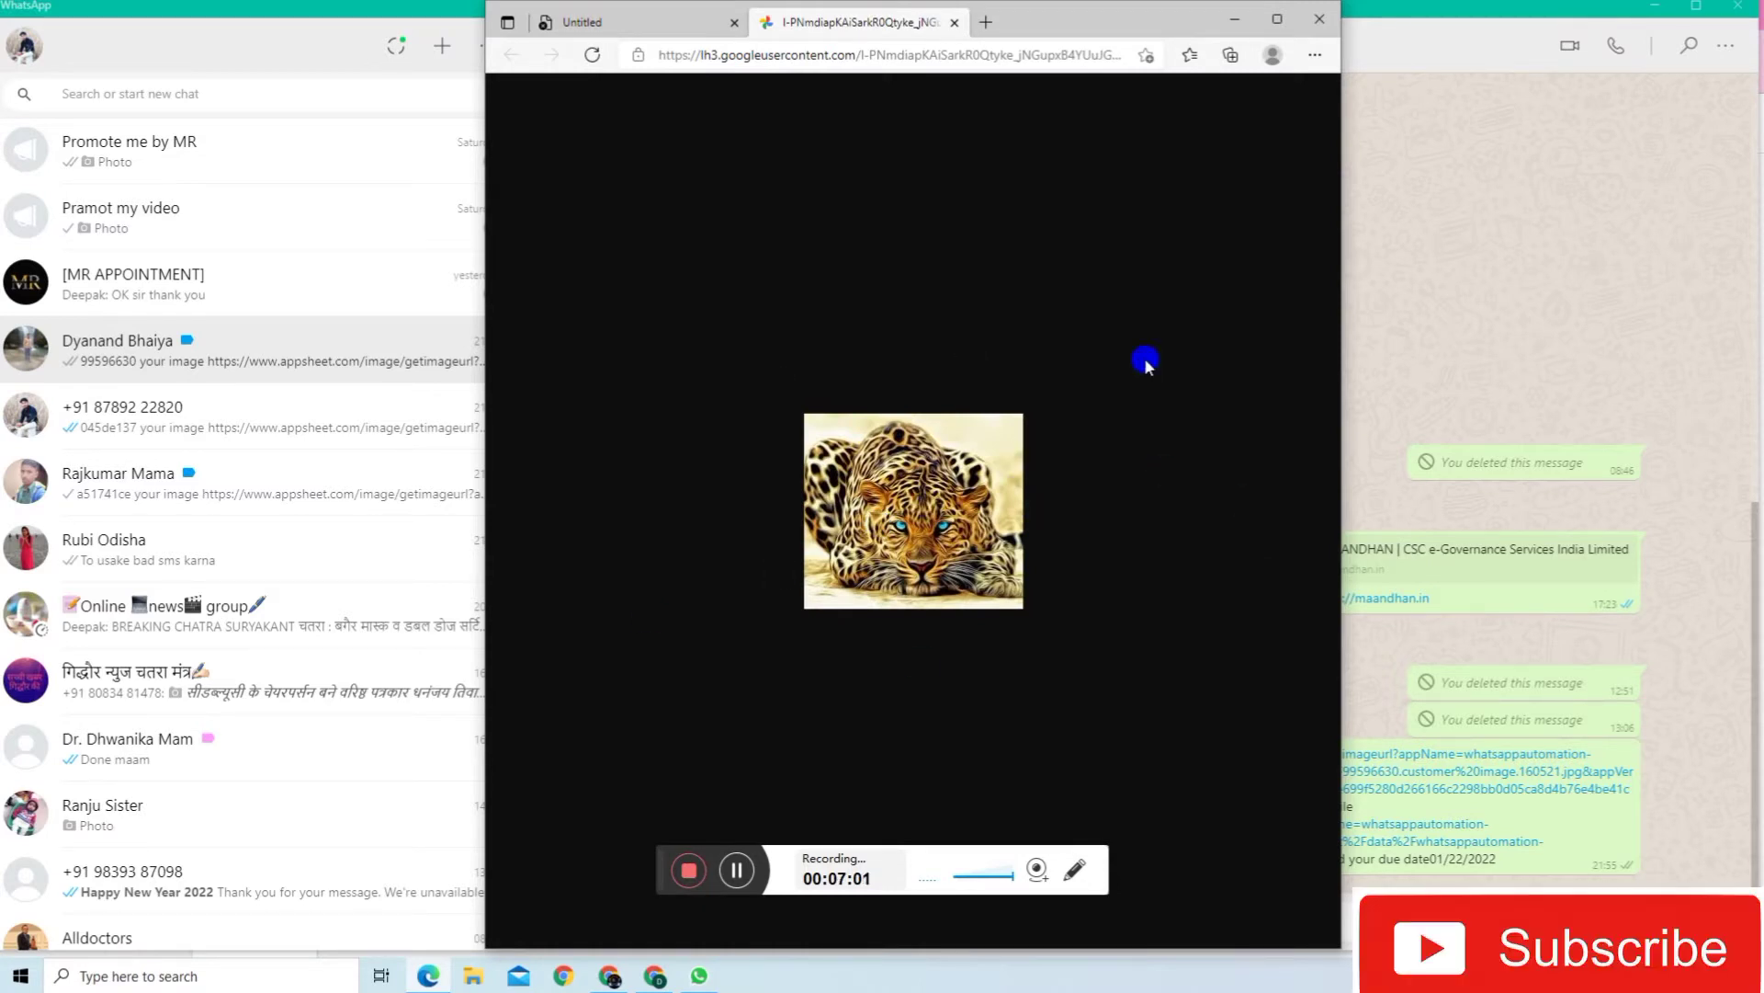
pyautogui.rightClick(995, 478)
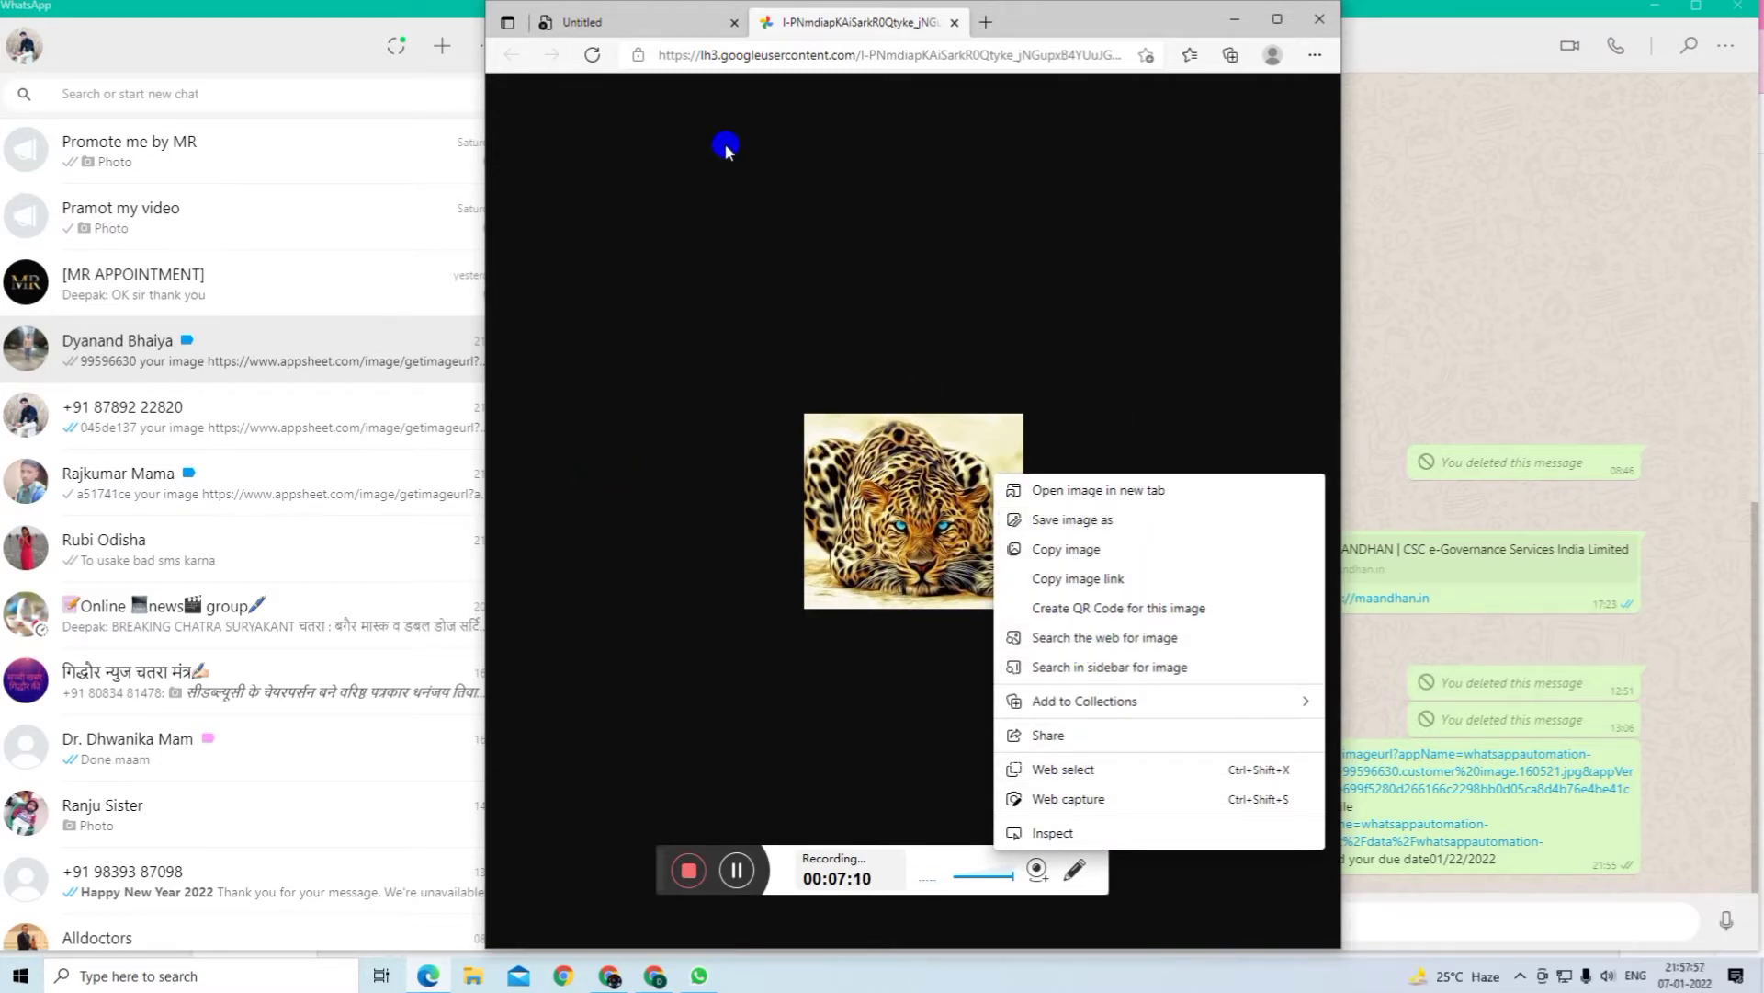
pyautogui.click(1320, 23)
pyautogui.click(1320, 22)
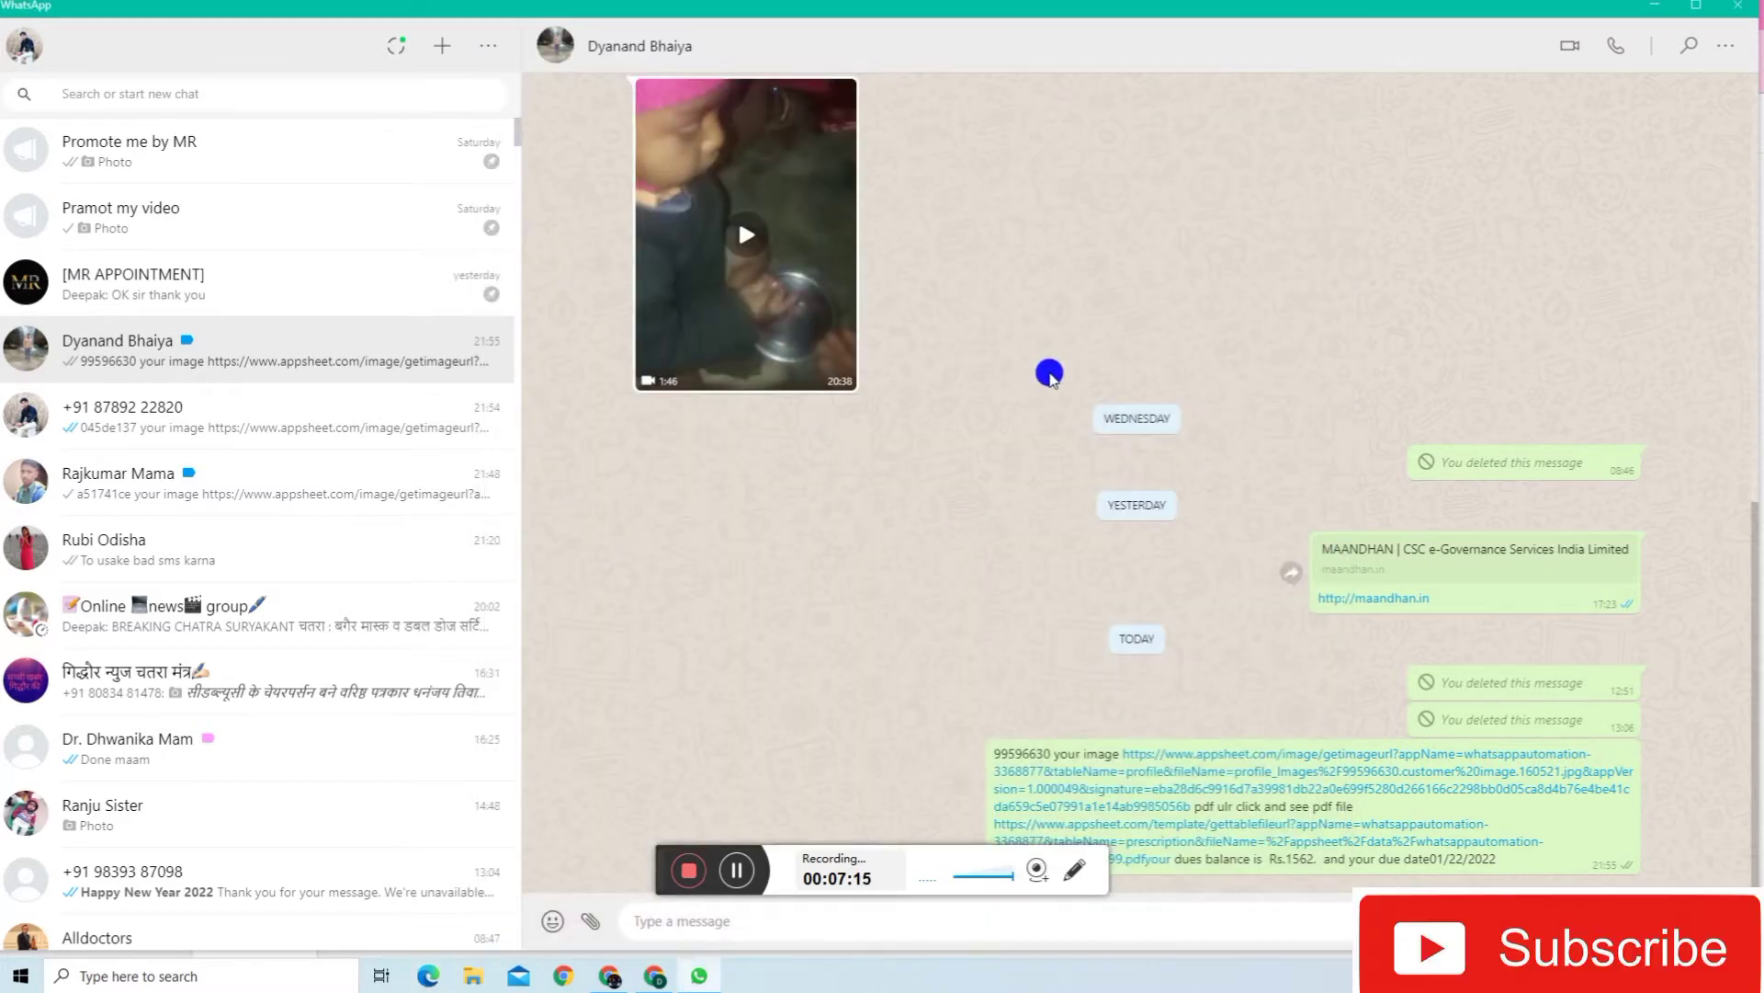
pyautogui.click(1654, 8)
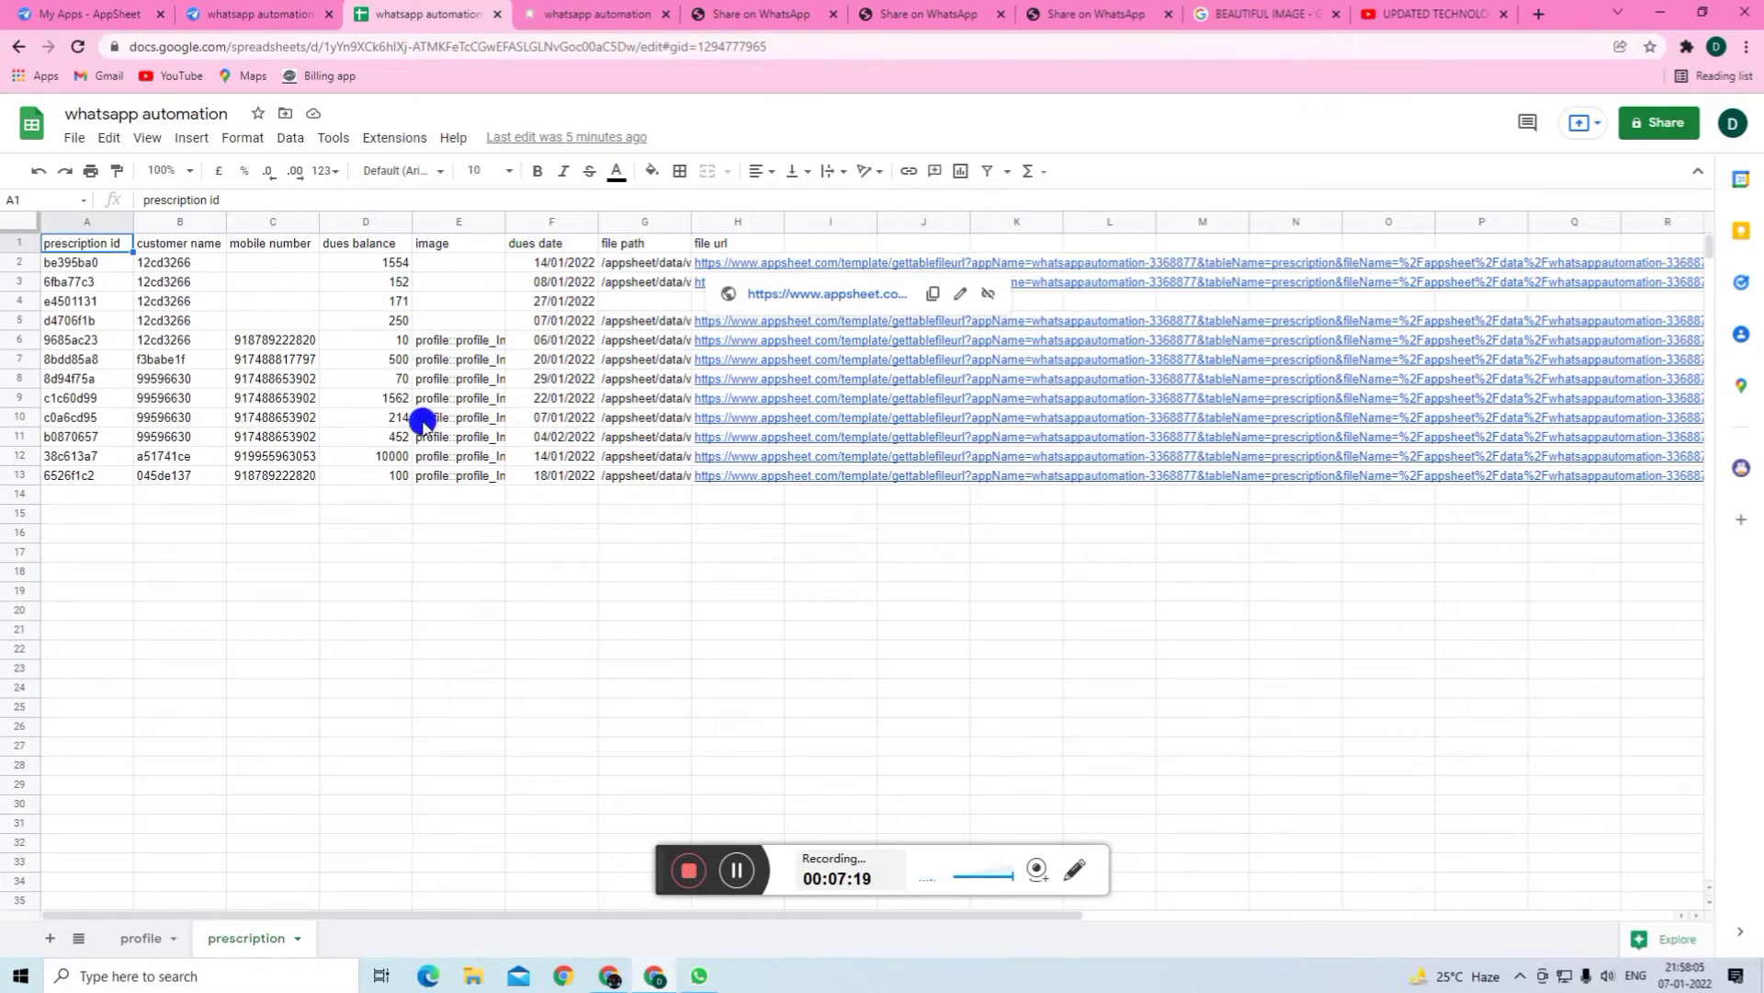
# - Compare the columns of the profile and prescription sheets with the tables listed in the whatsapp automation app editor
pyautogui.click(130, 942)
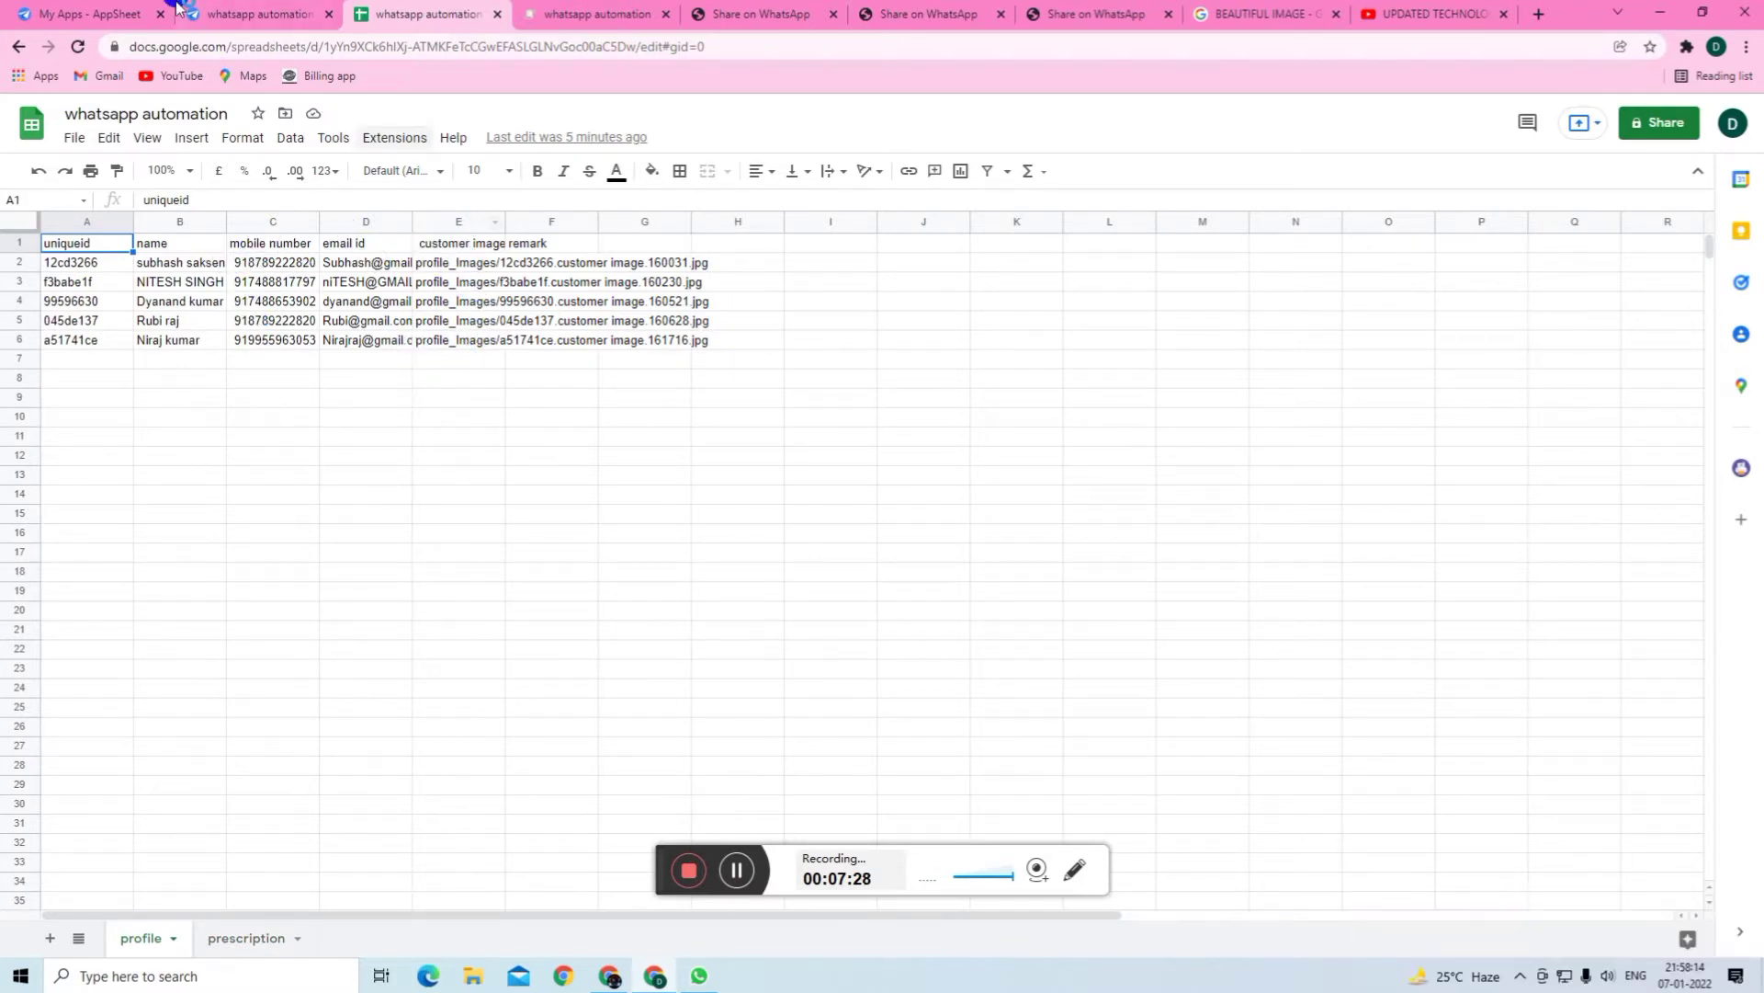
pyautogui.click(242, 16)
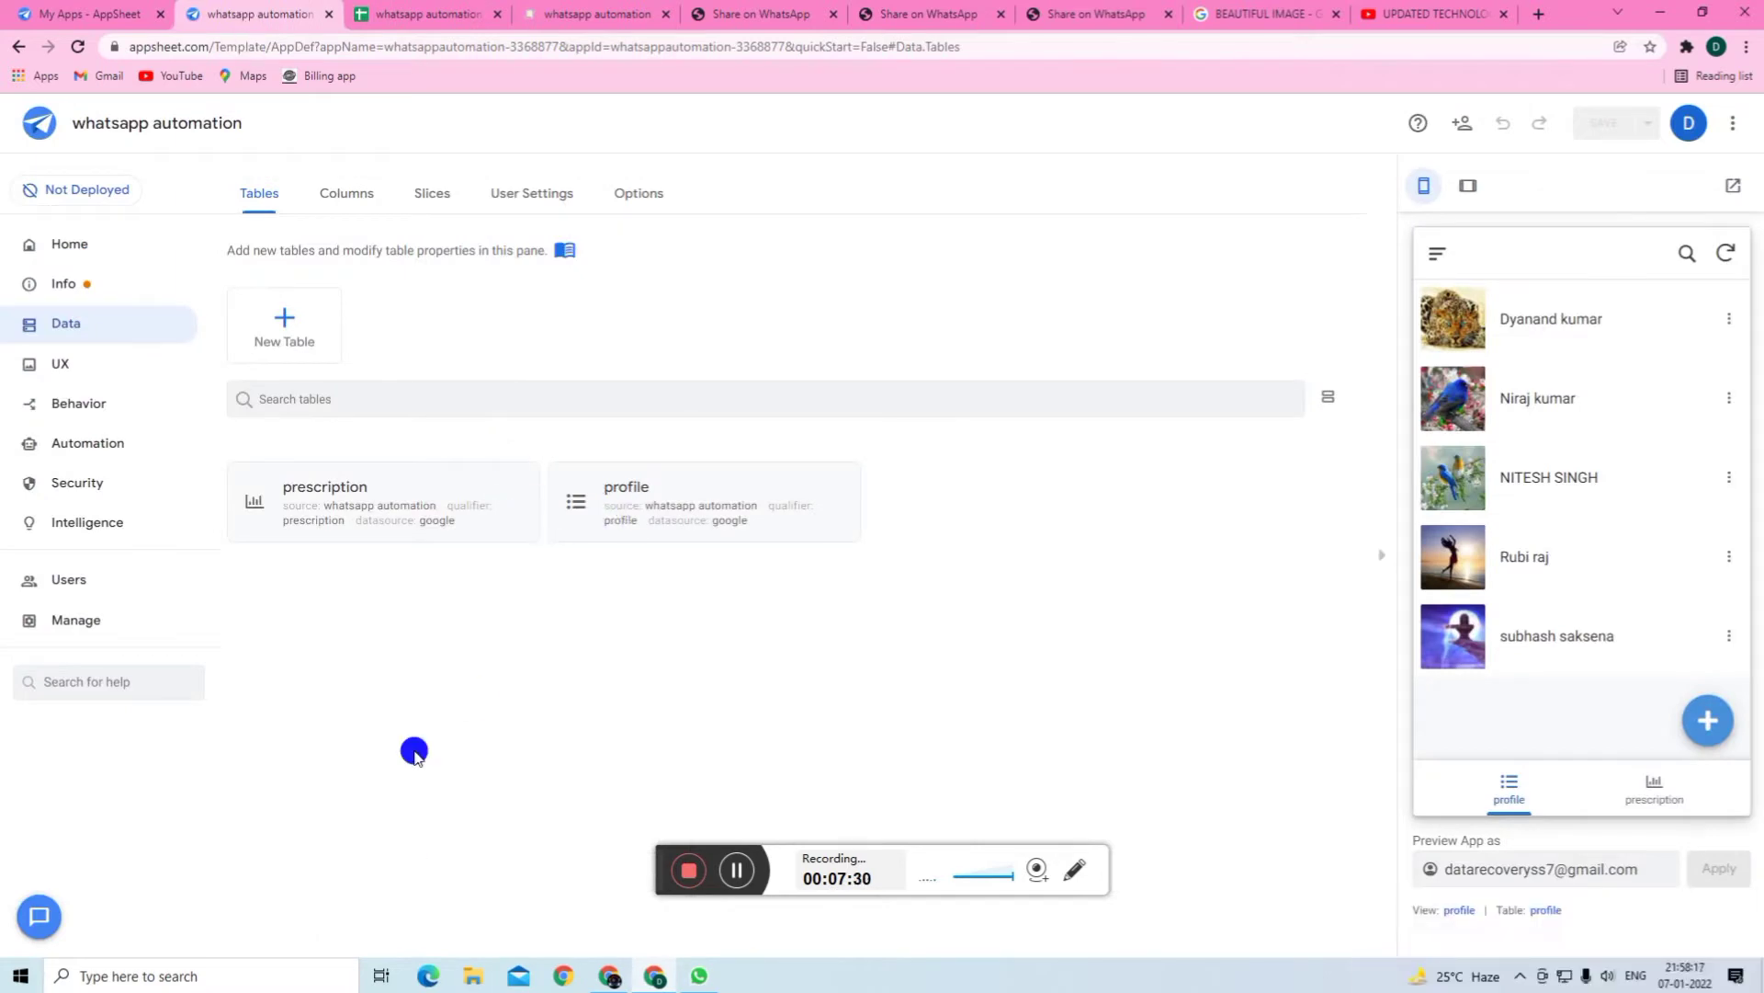
pyautogui.click(404, 28)
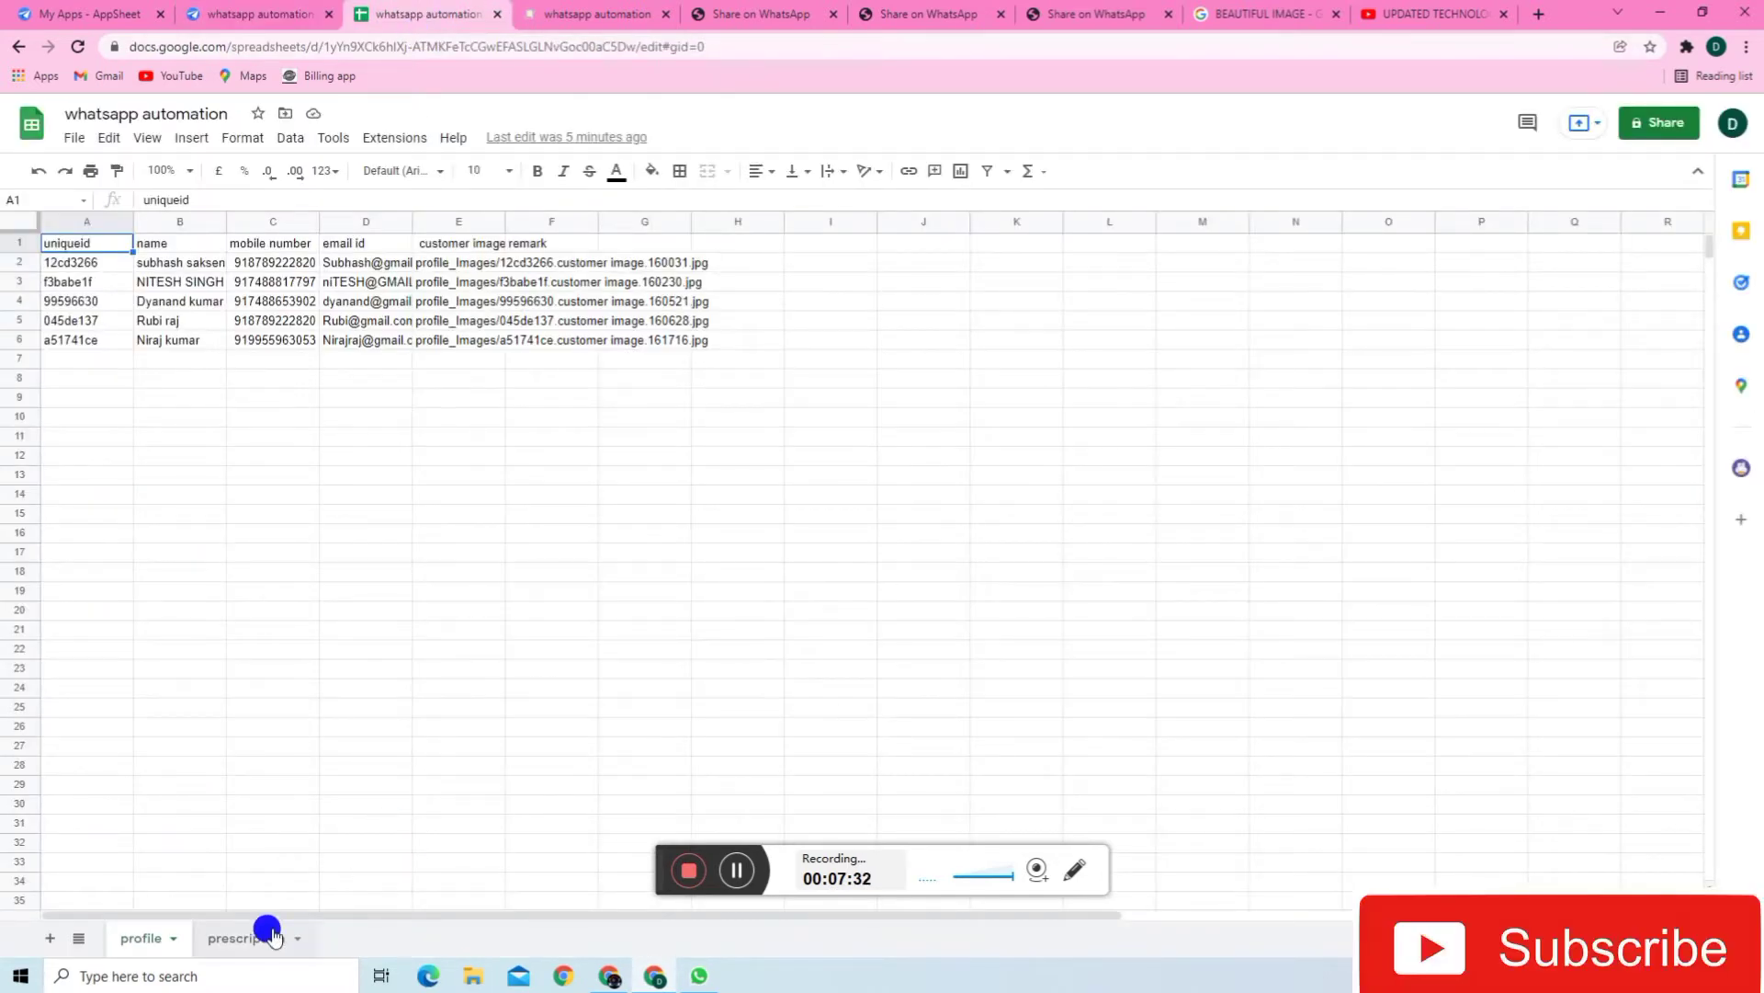
pyautogui.click(264, 933)
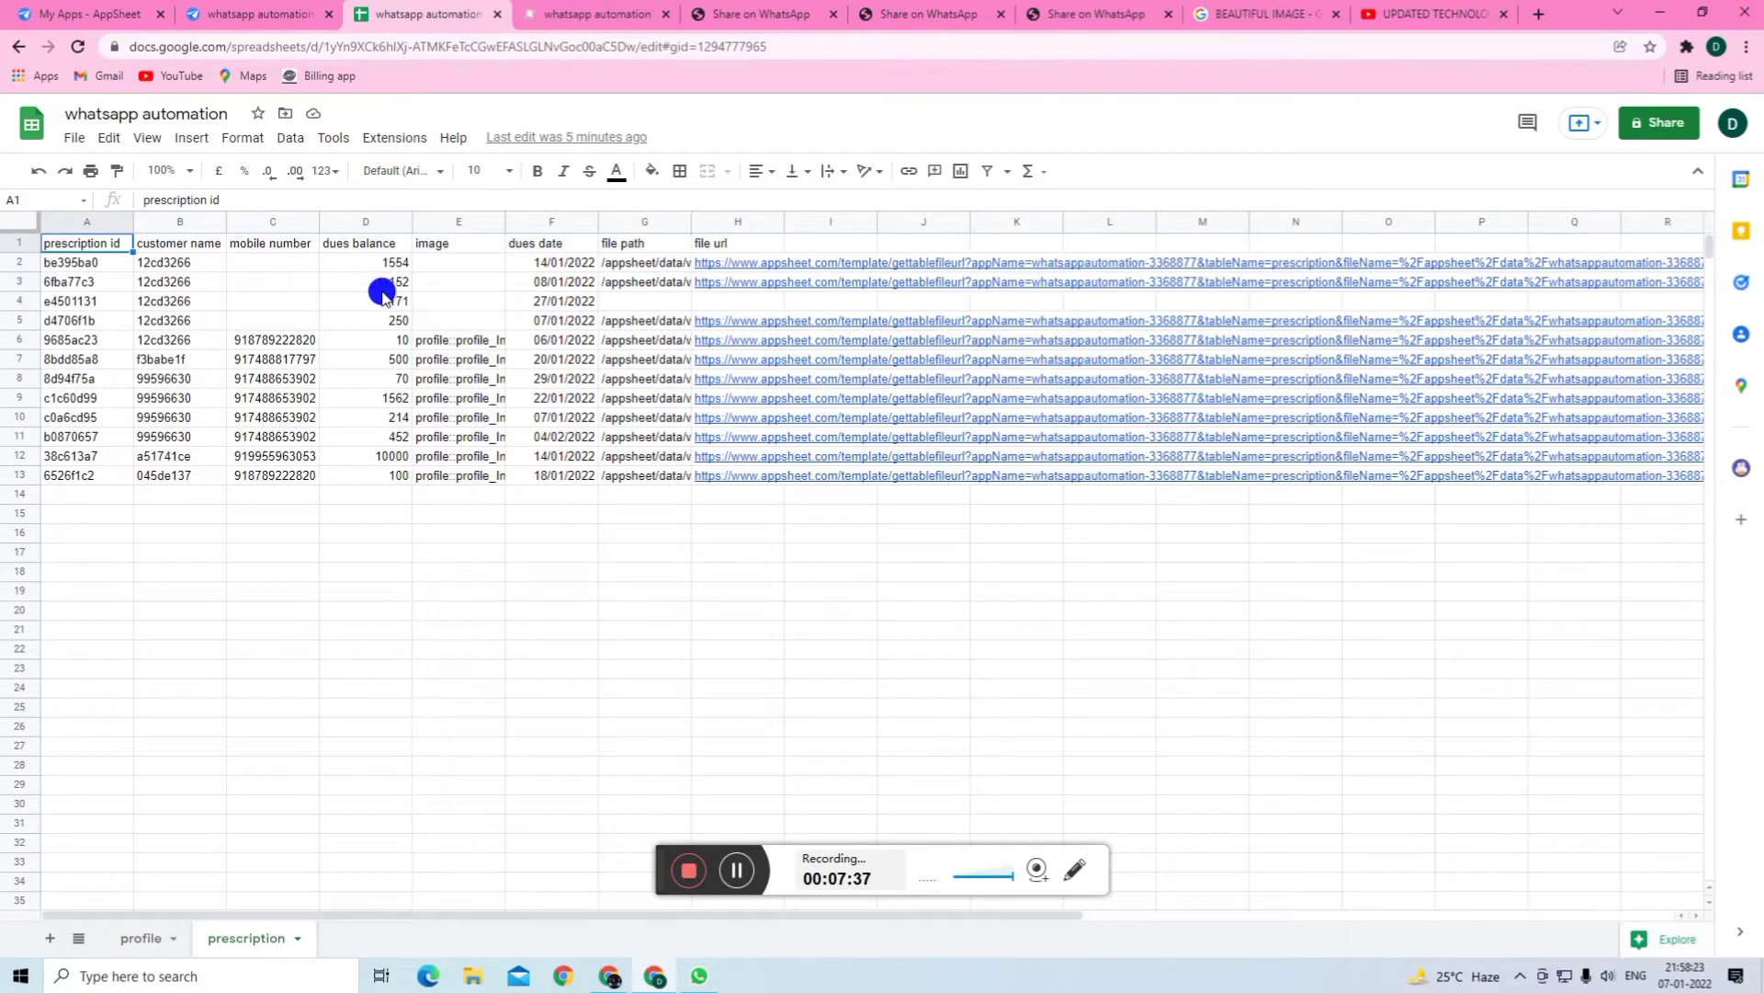
pyautogui.click(283, 16)
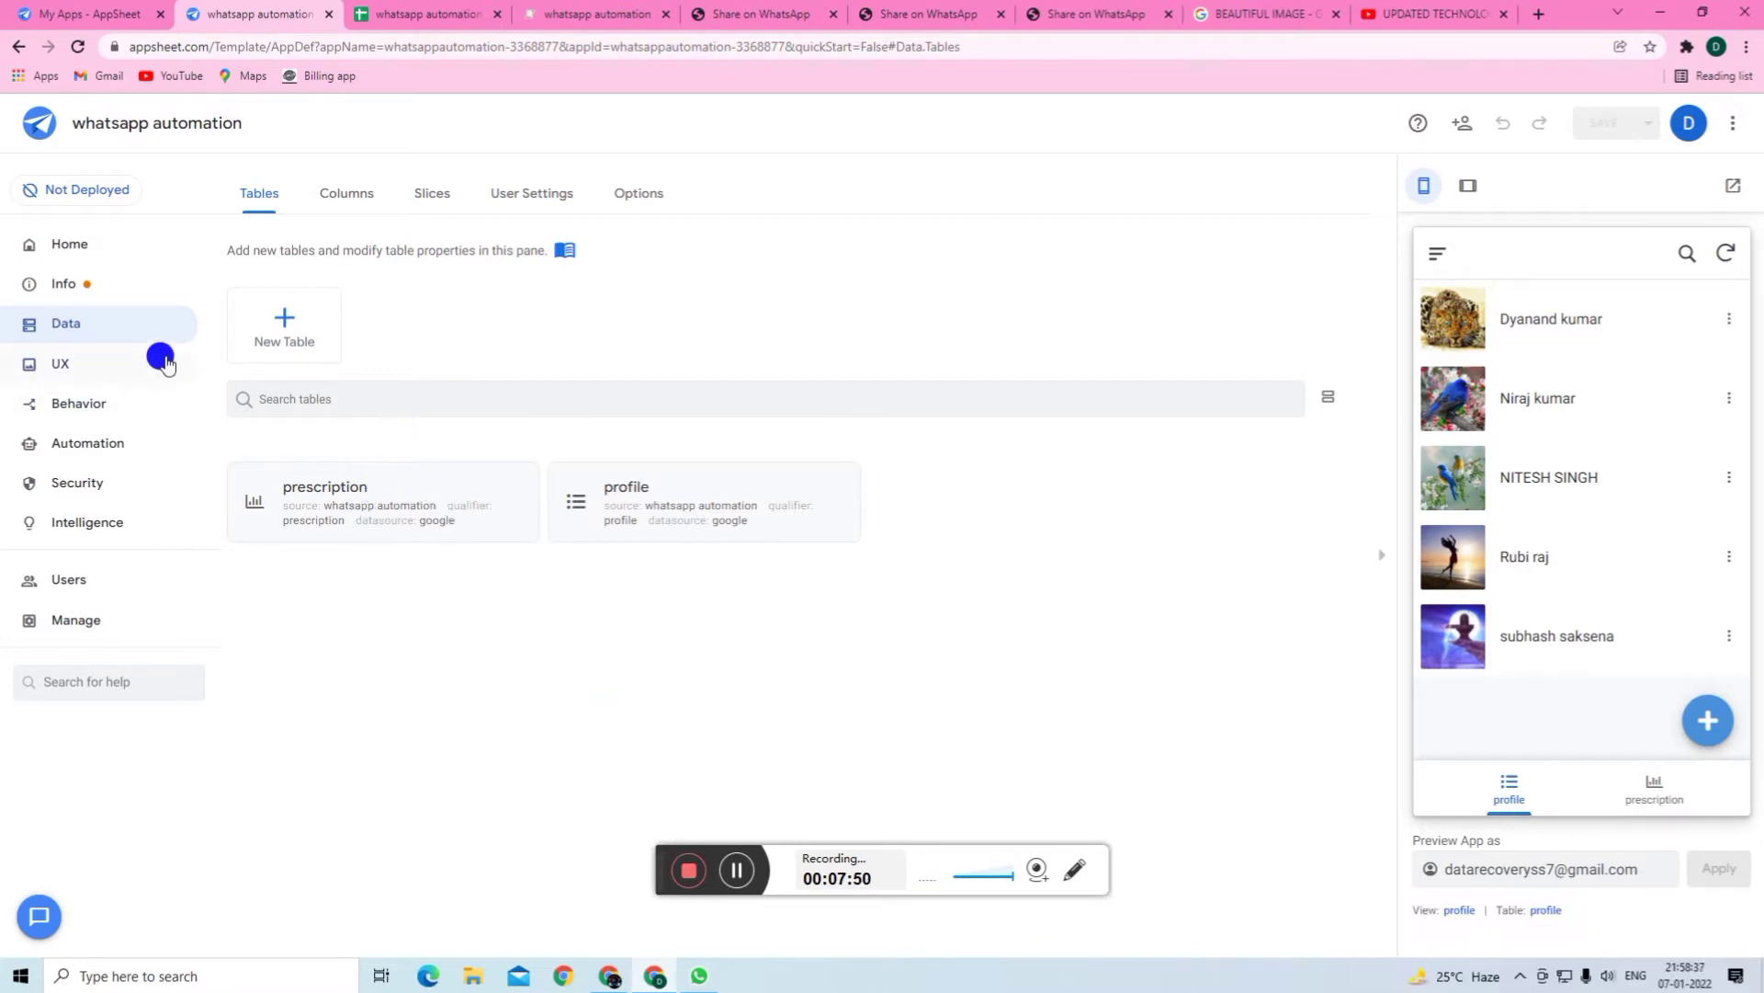
# - Open the column structure of the profile table and examine its column types, key and label settings
pyautogui.click(644, 490)
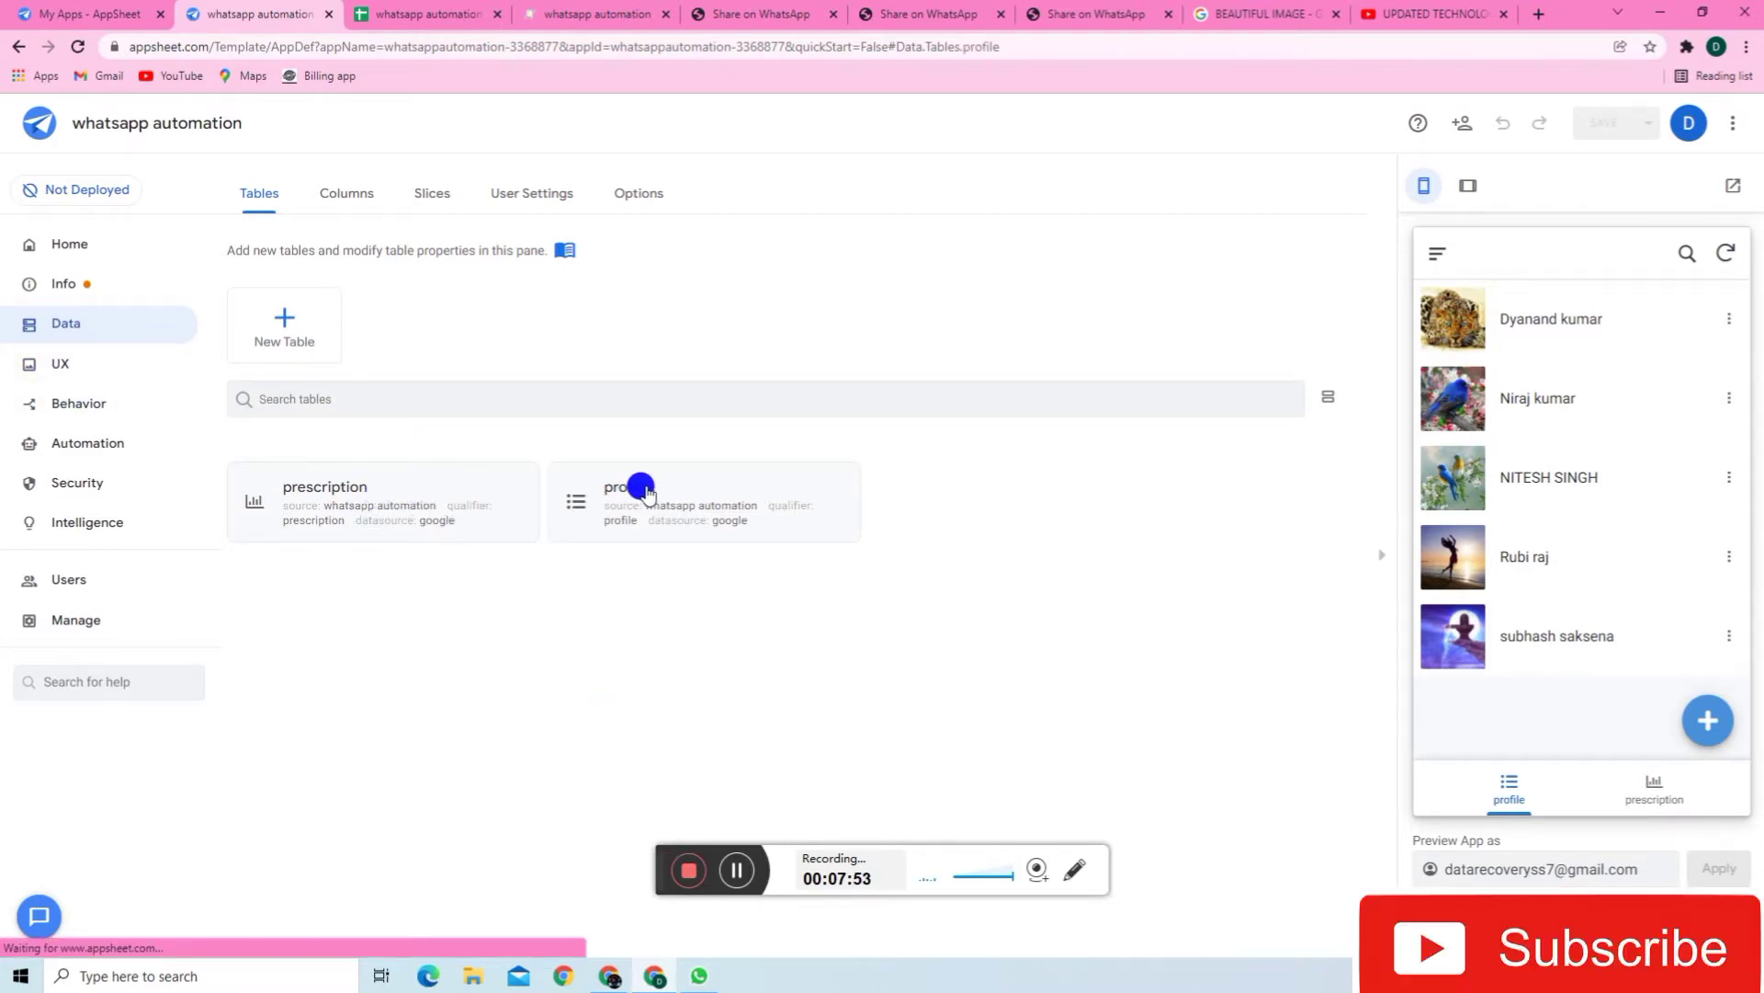
pyautogui.click(402, 299)
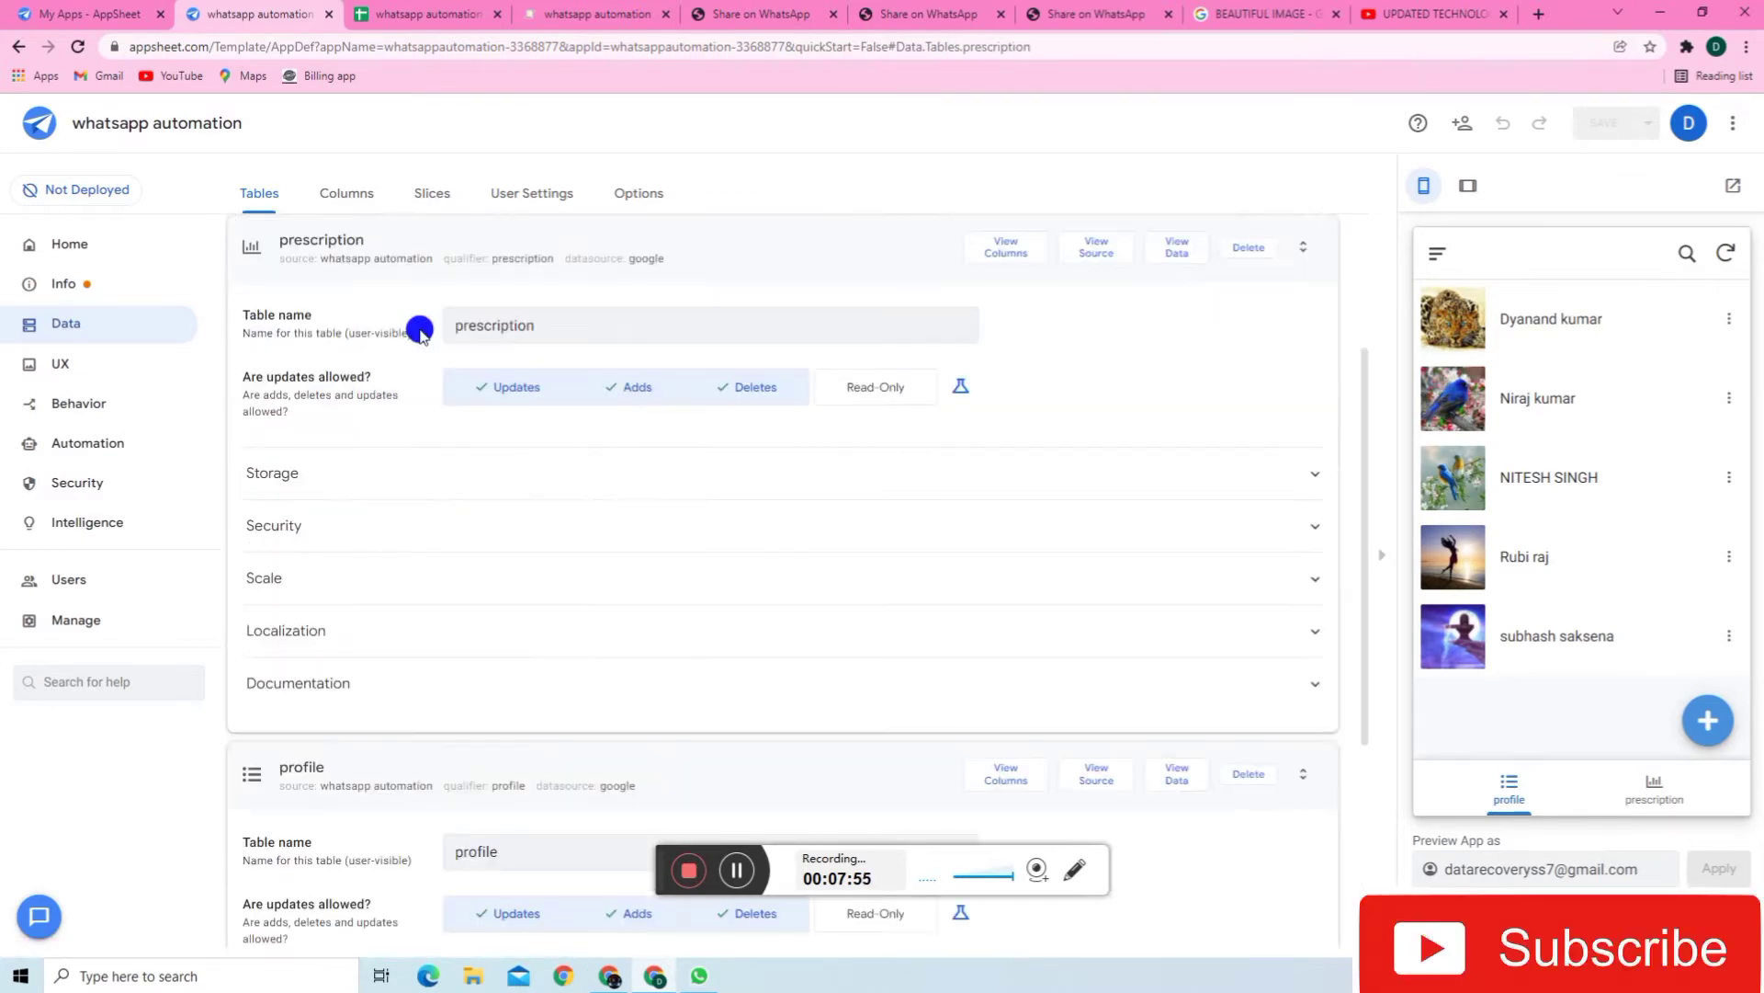
pyautogui.scroll(-5, 530, 484)
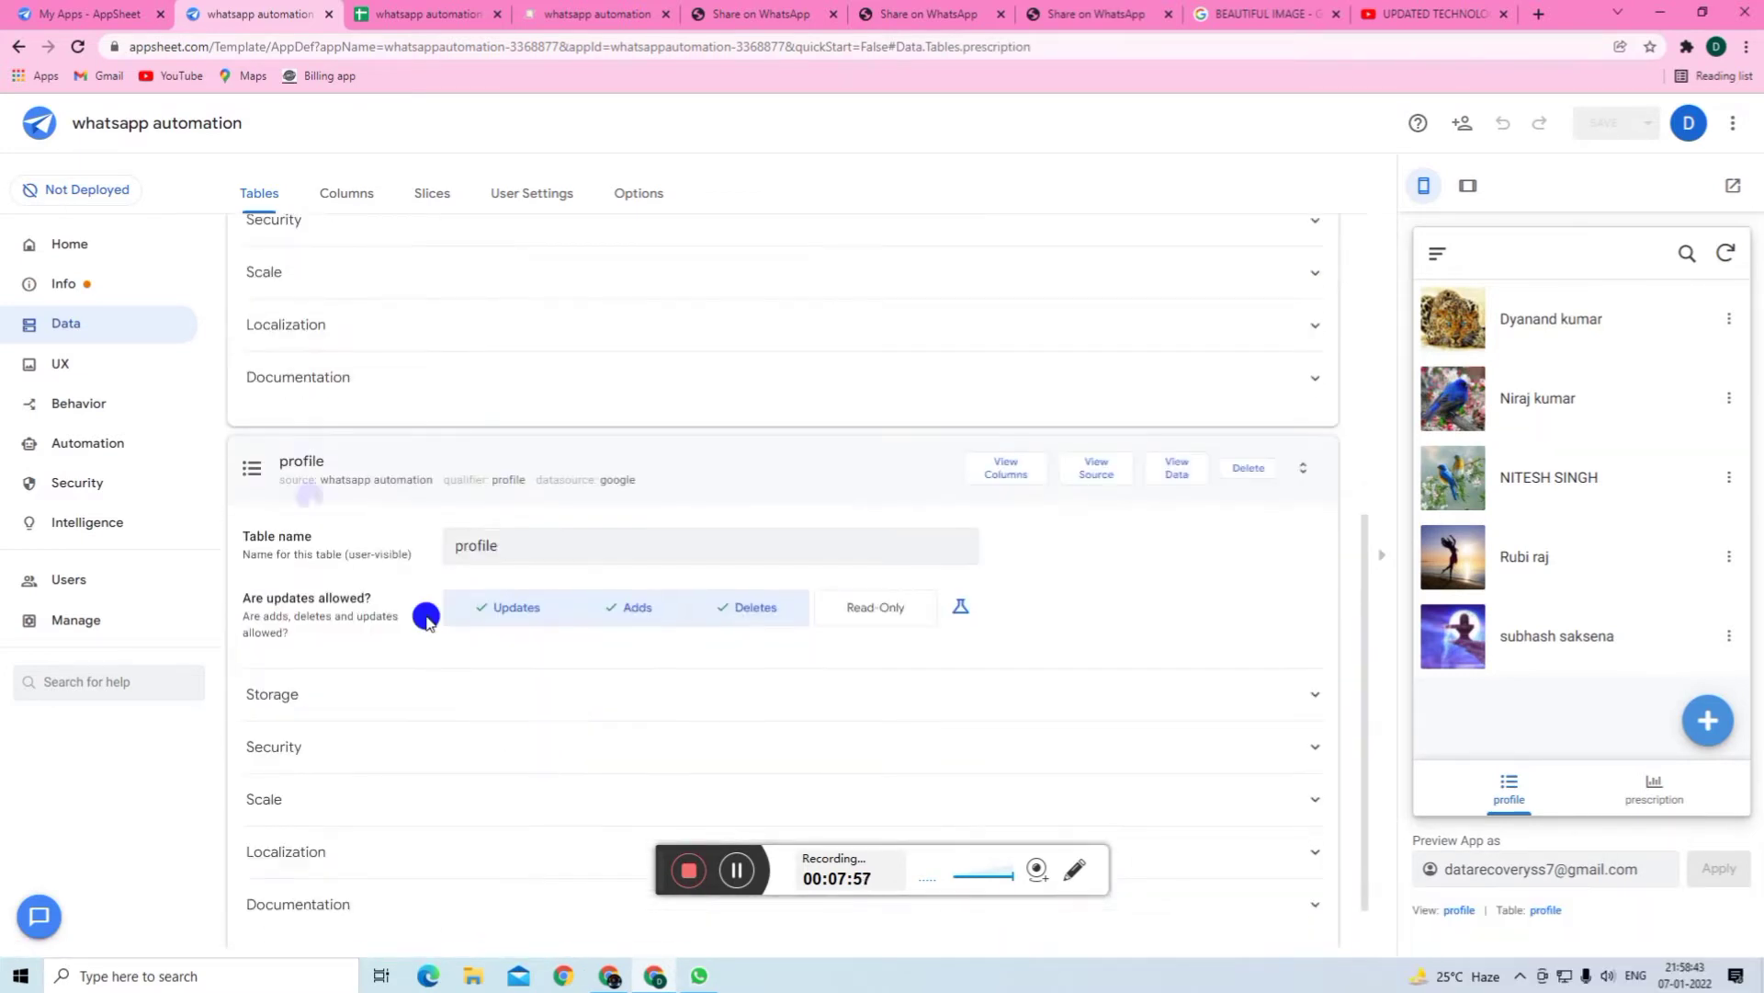
pyautogui.click(1015, 473)
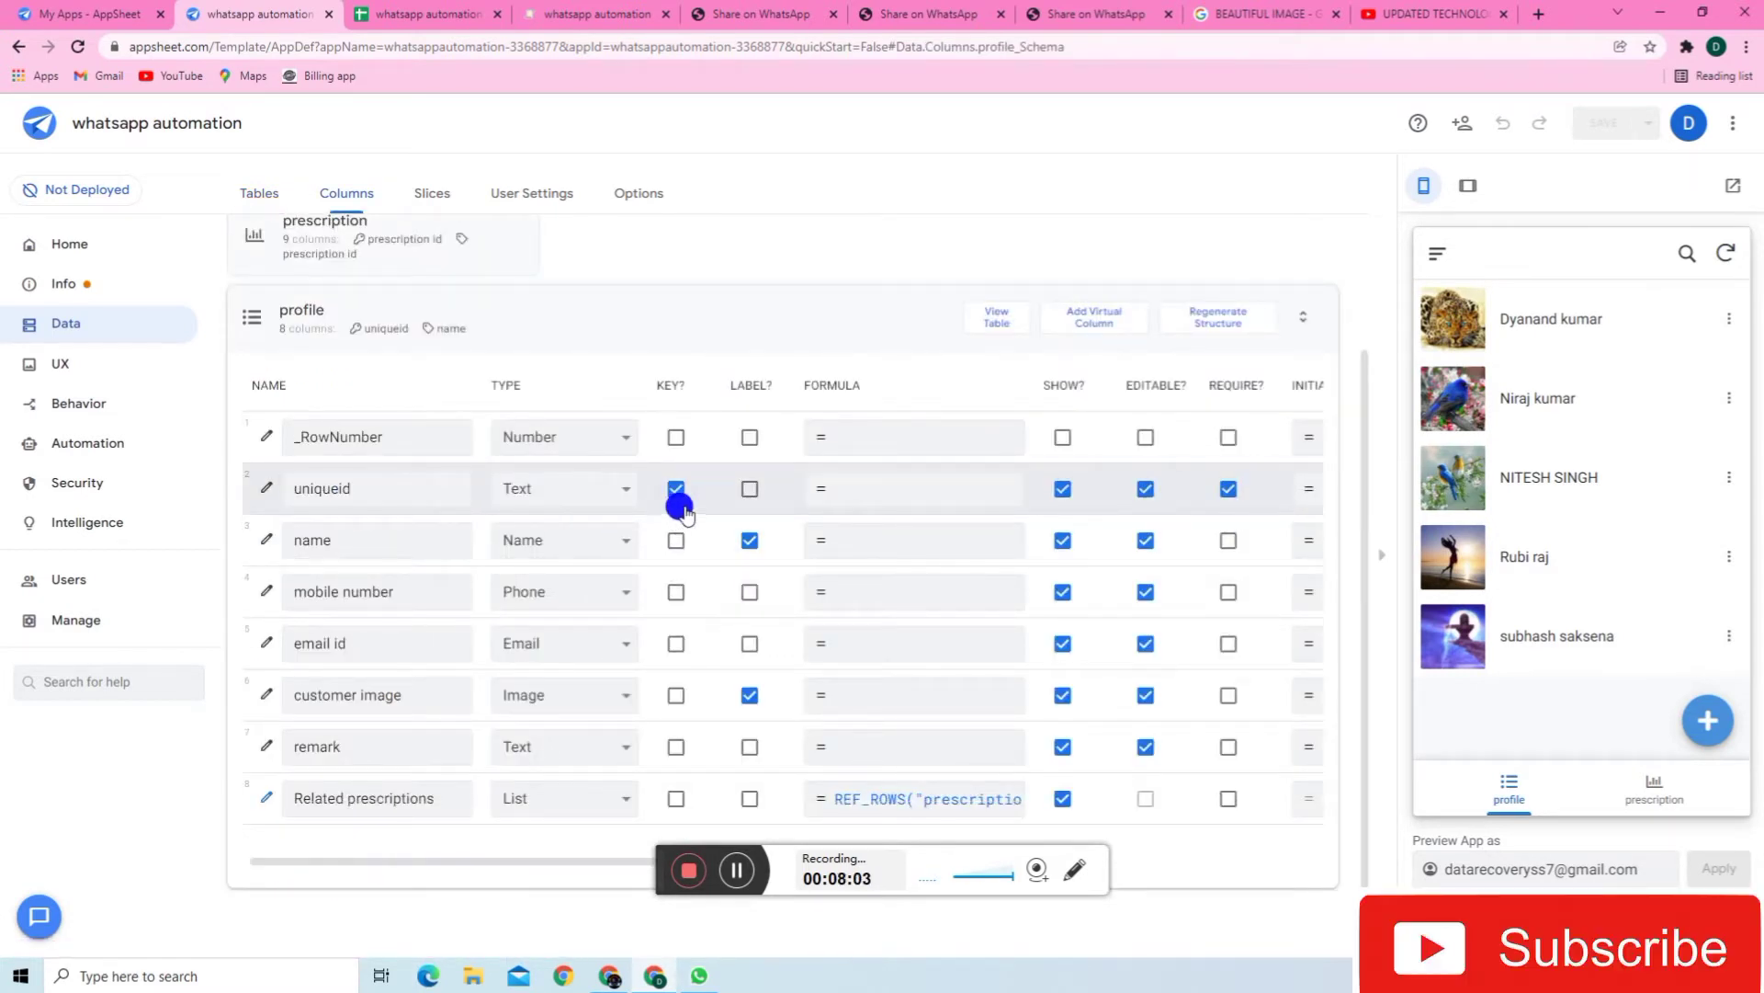
pyautogui.click(752, 544)
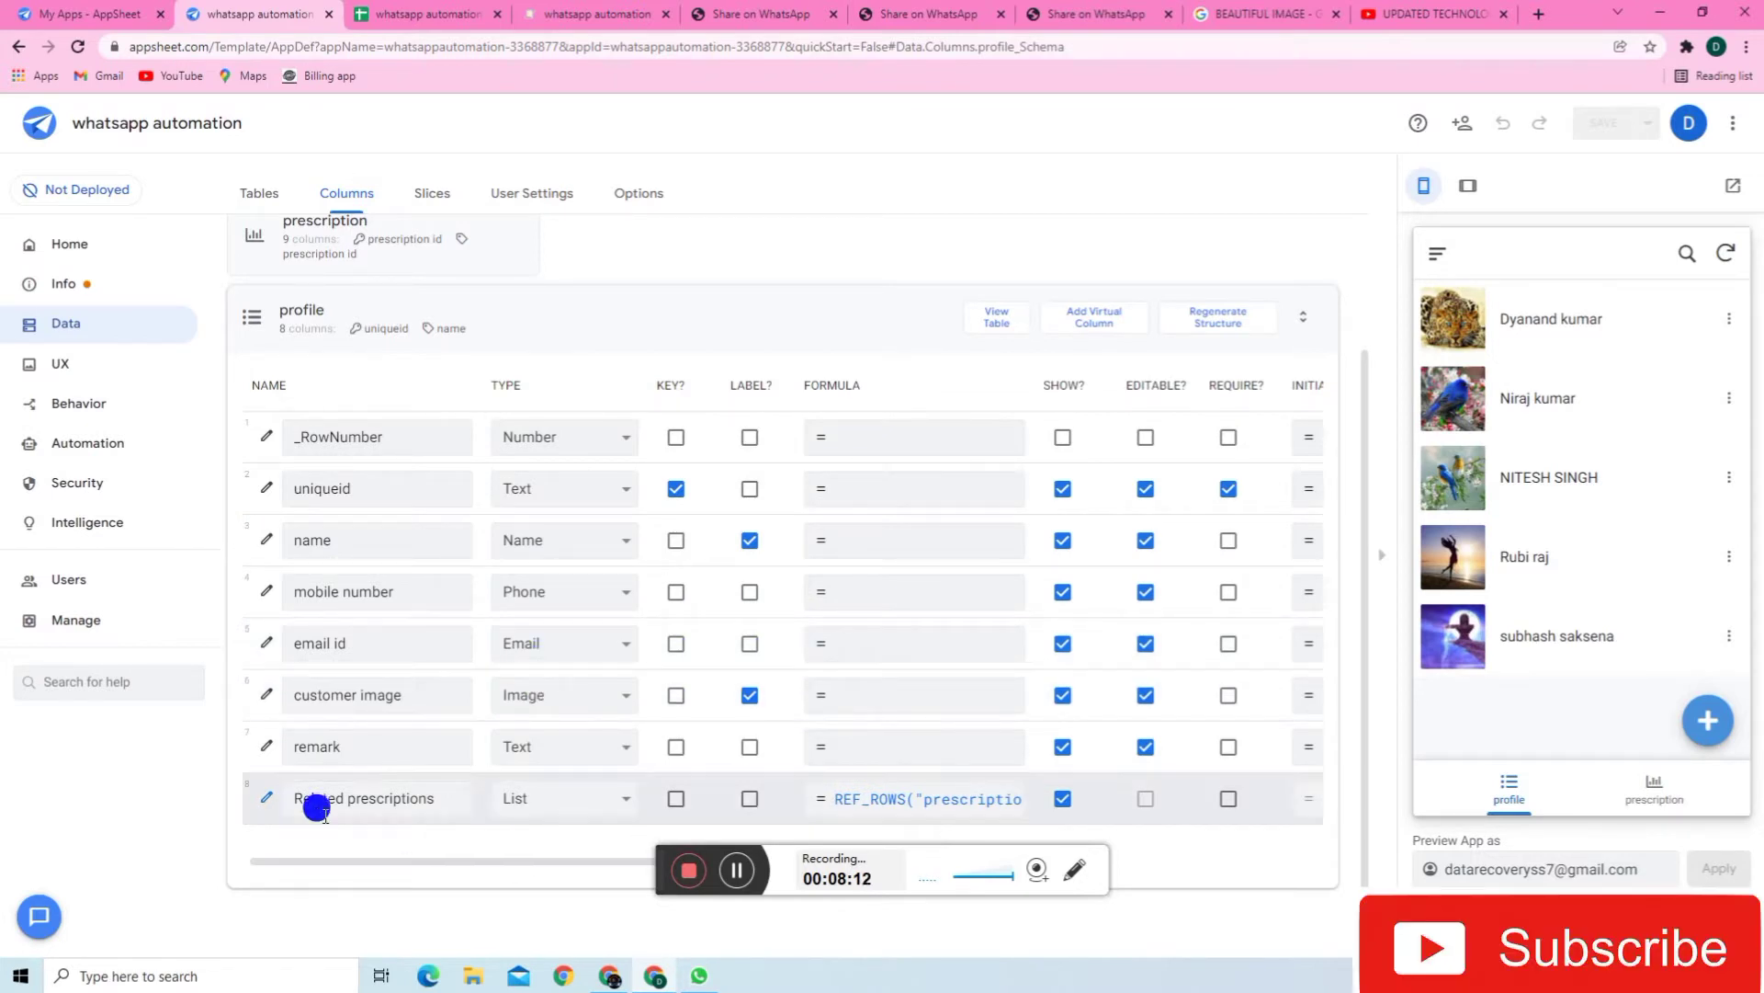
# - Examine the column types and formulas of the prescription table, and expand the profile table's columns again
pyautogui.scroll(2, 398, 568)
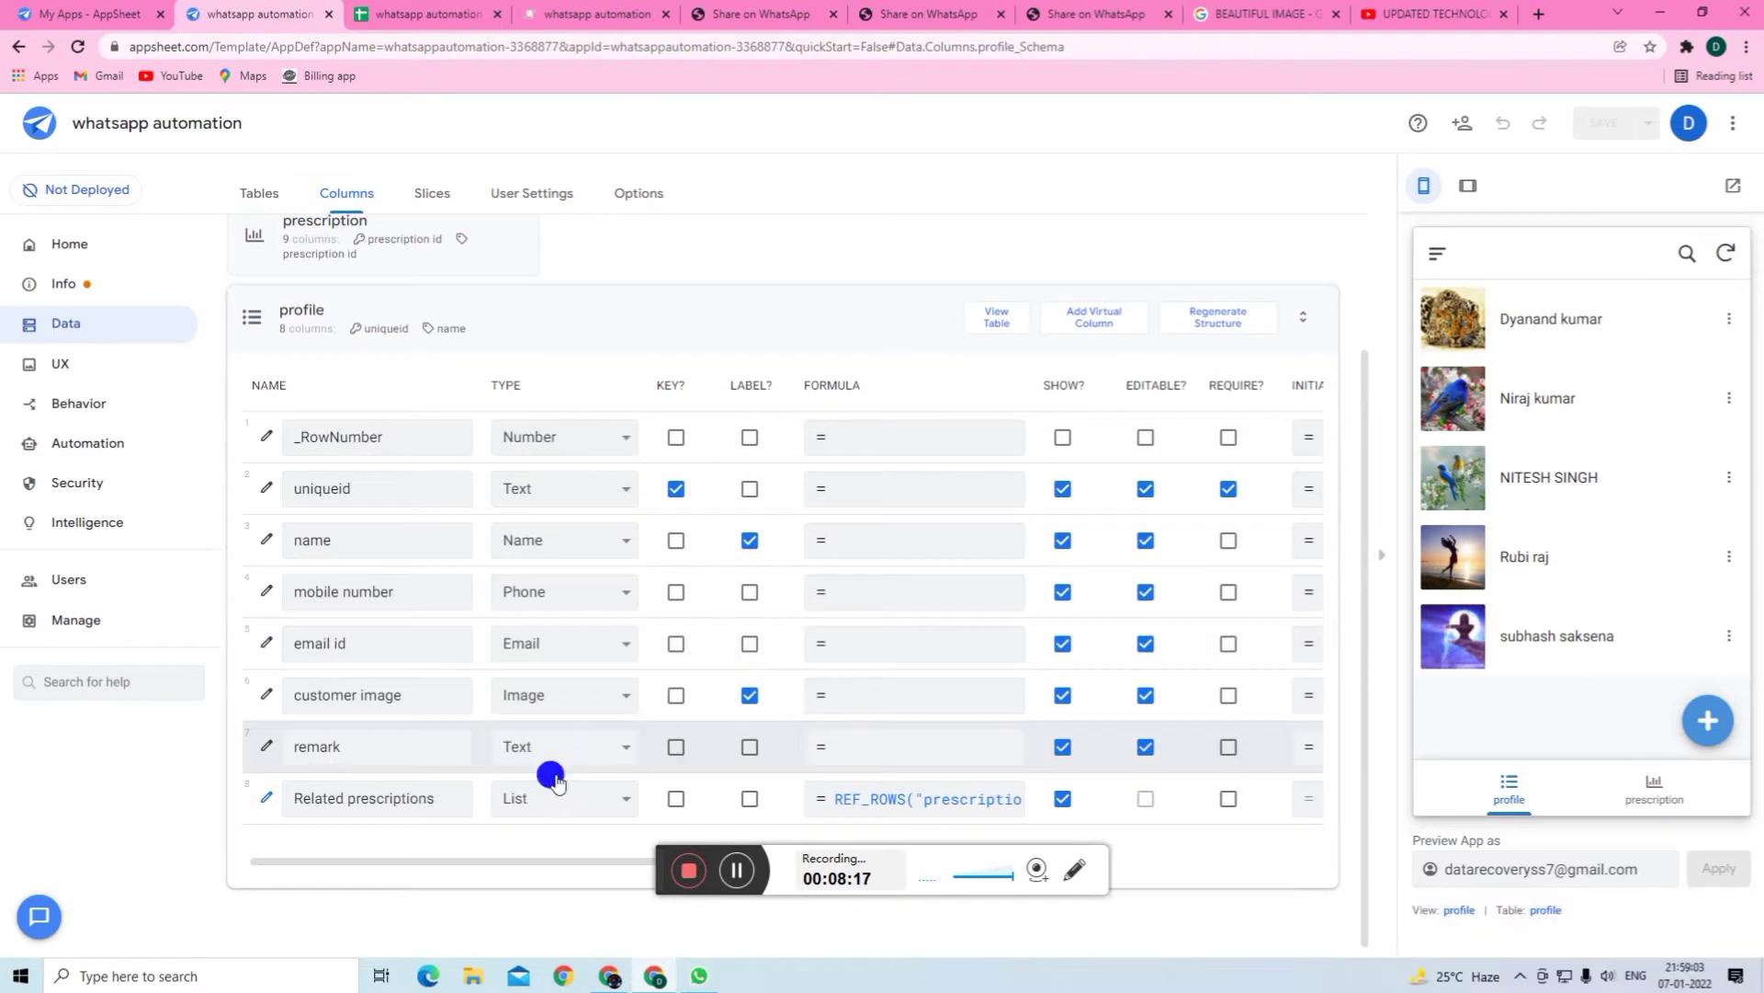
pyautogui.scroll(2, 478, 578)
pyautogui.scroll(3, 484, 579)
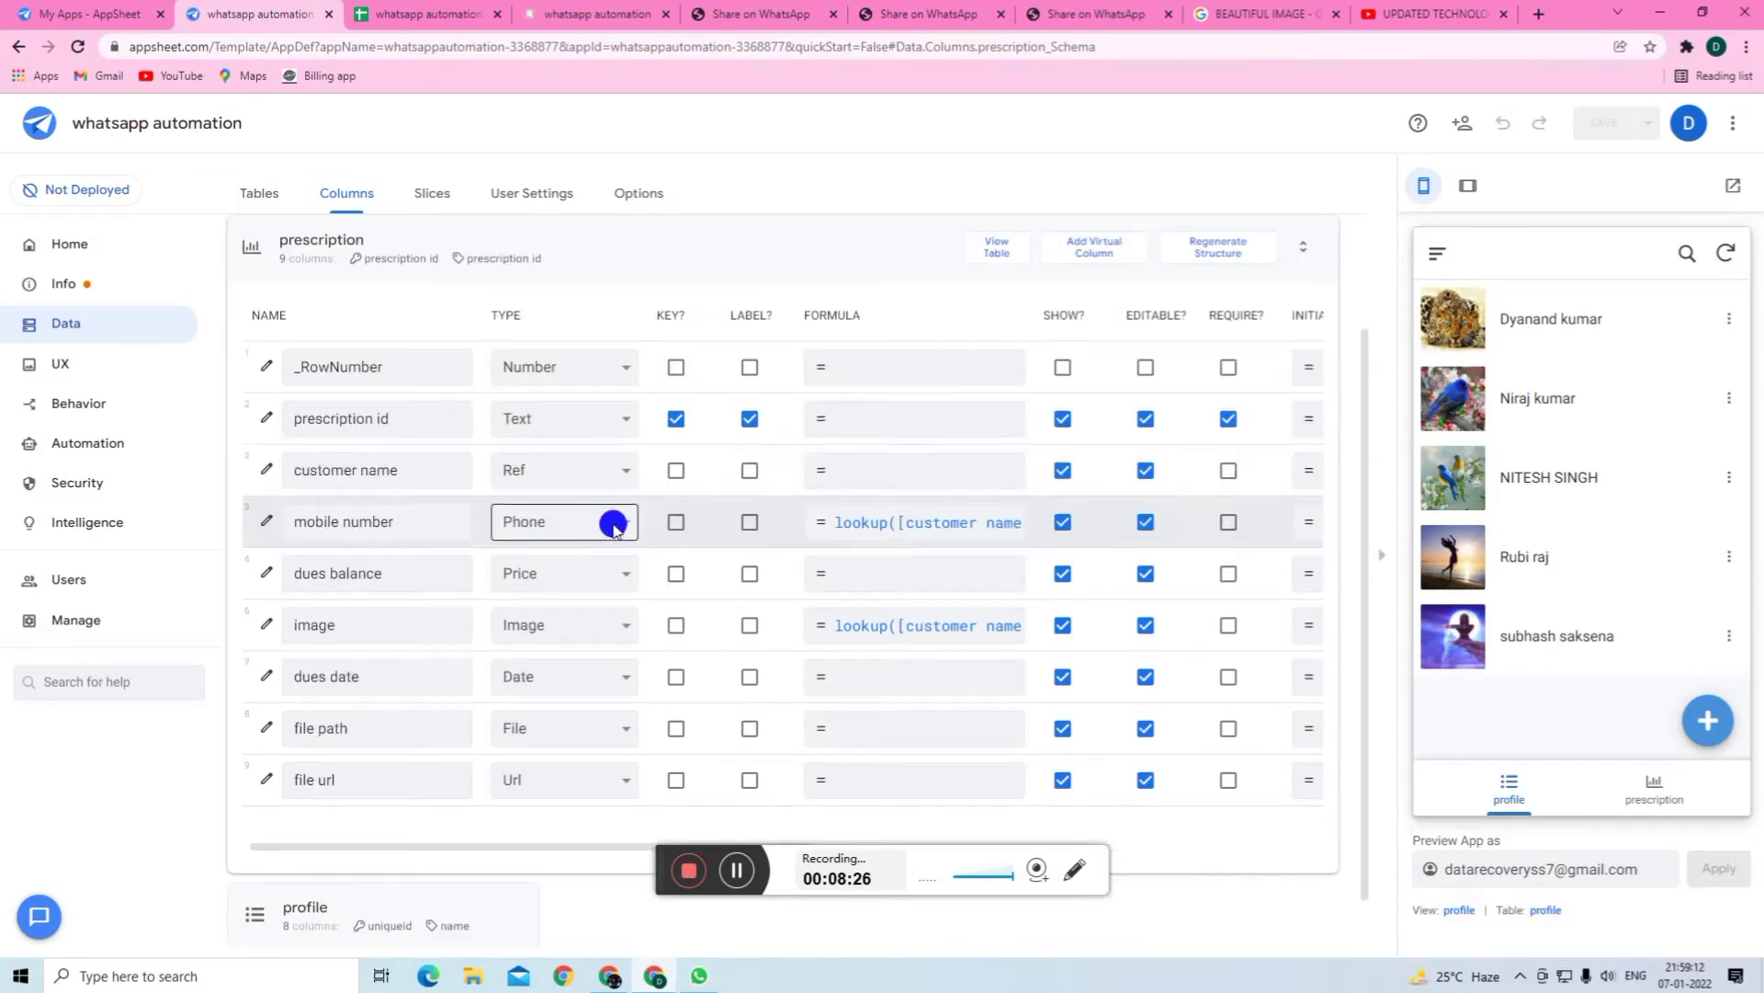
pyautogui.scroll(-1, 614, 542)
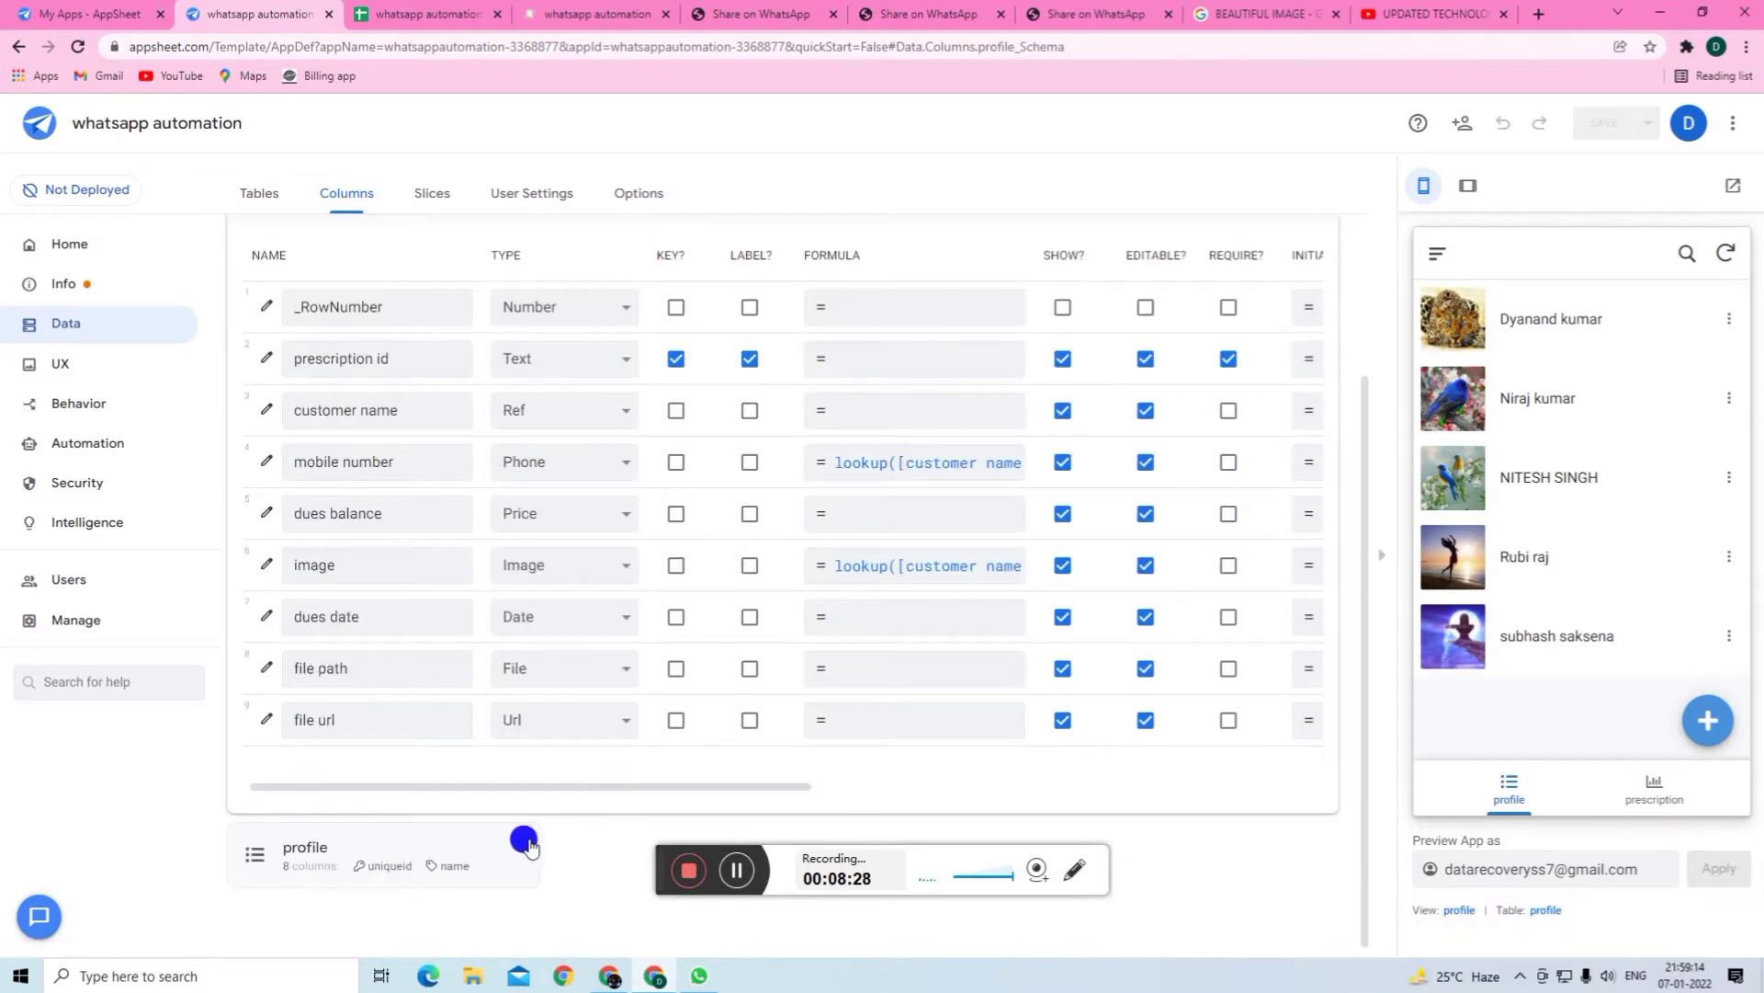
pyautogui.click(542, 811)
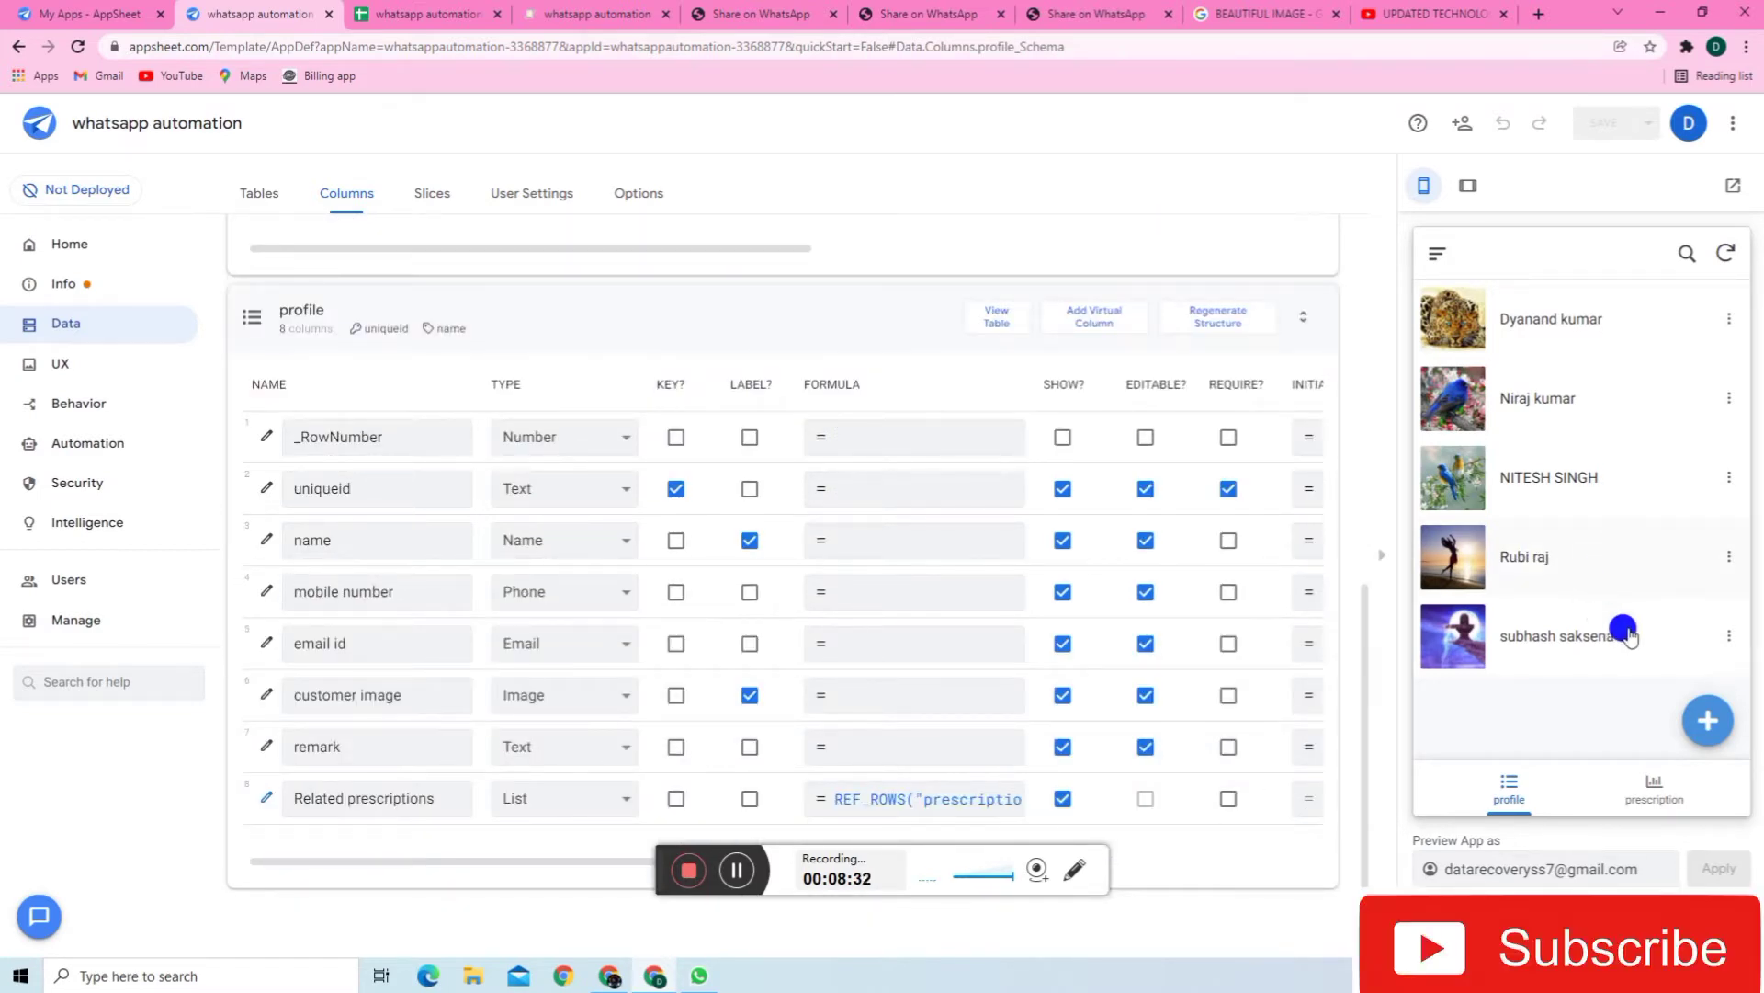
# - In the app preview, open the profile with the beach sunset photo, view its new related prescription form and return to the profile
pyautogui.click(1526, 560)
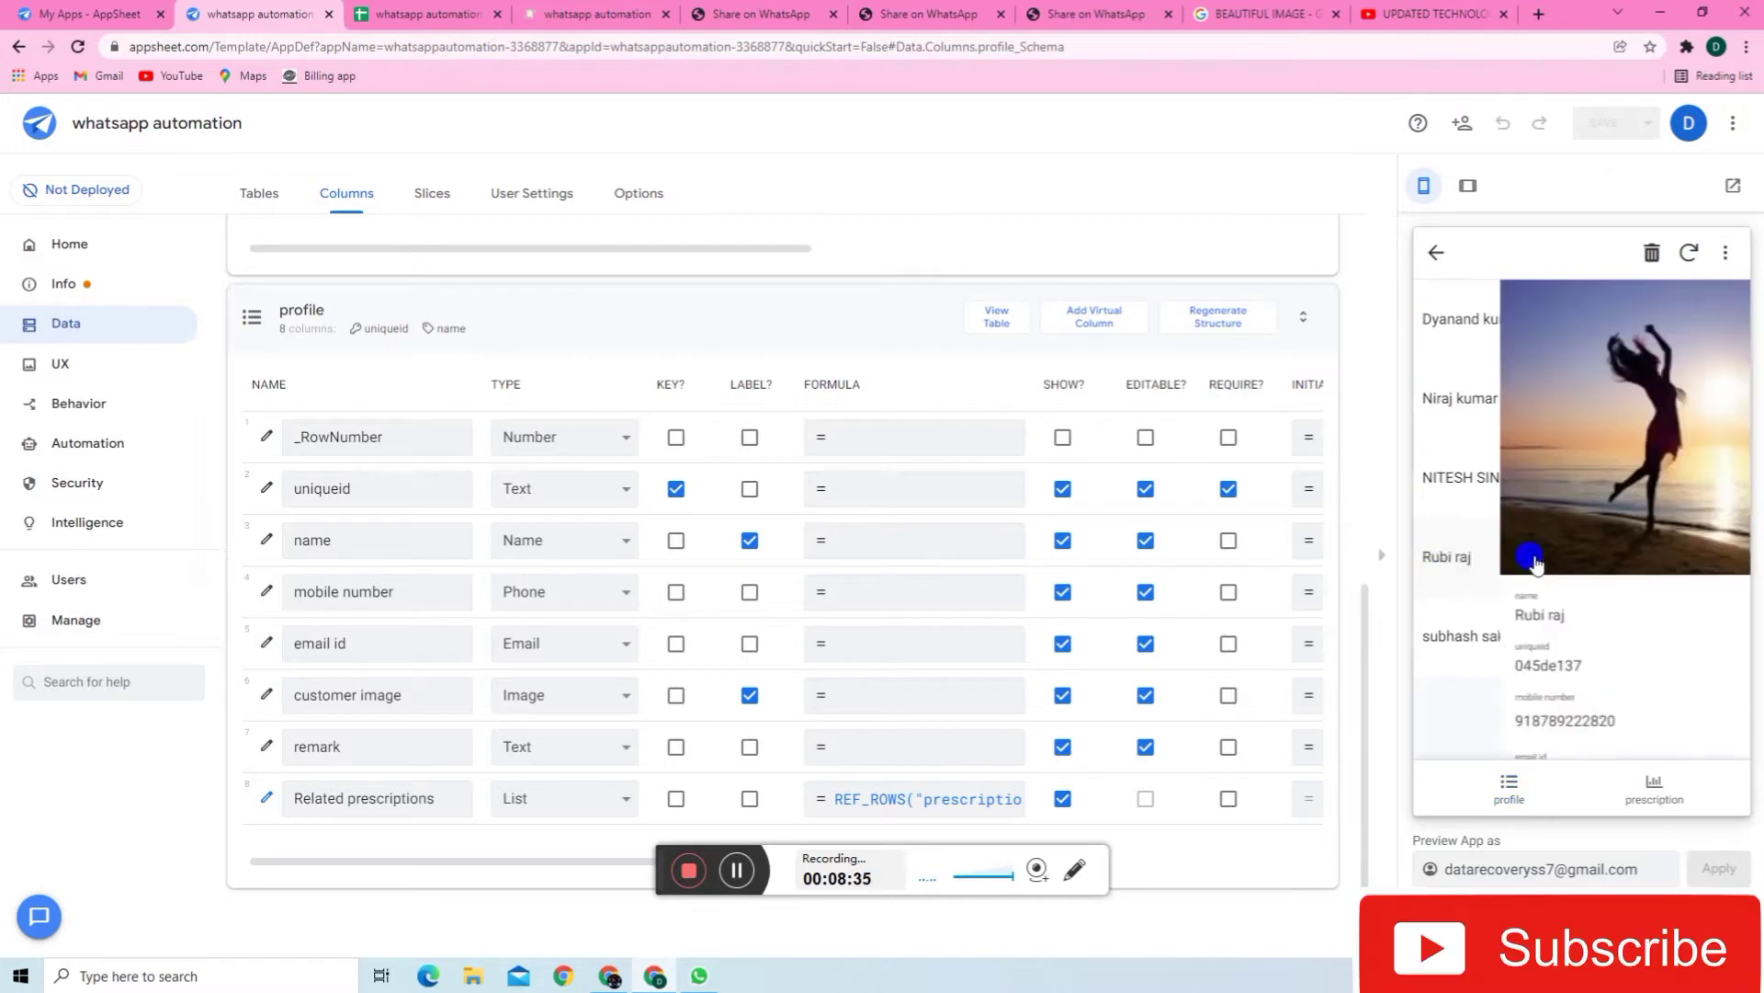
pyautogui.scroll(-3, 1562, 642)
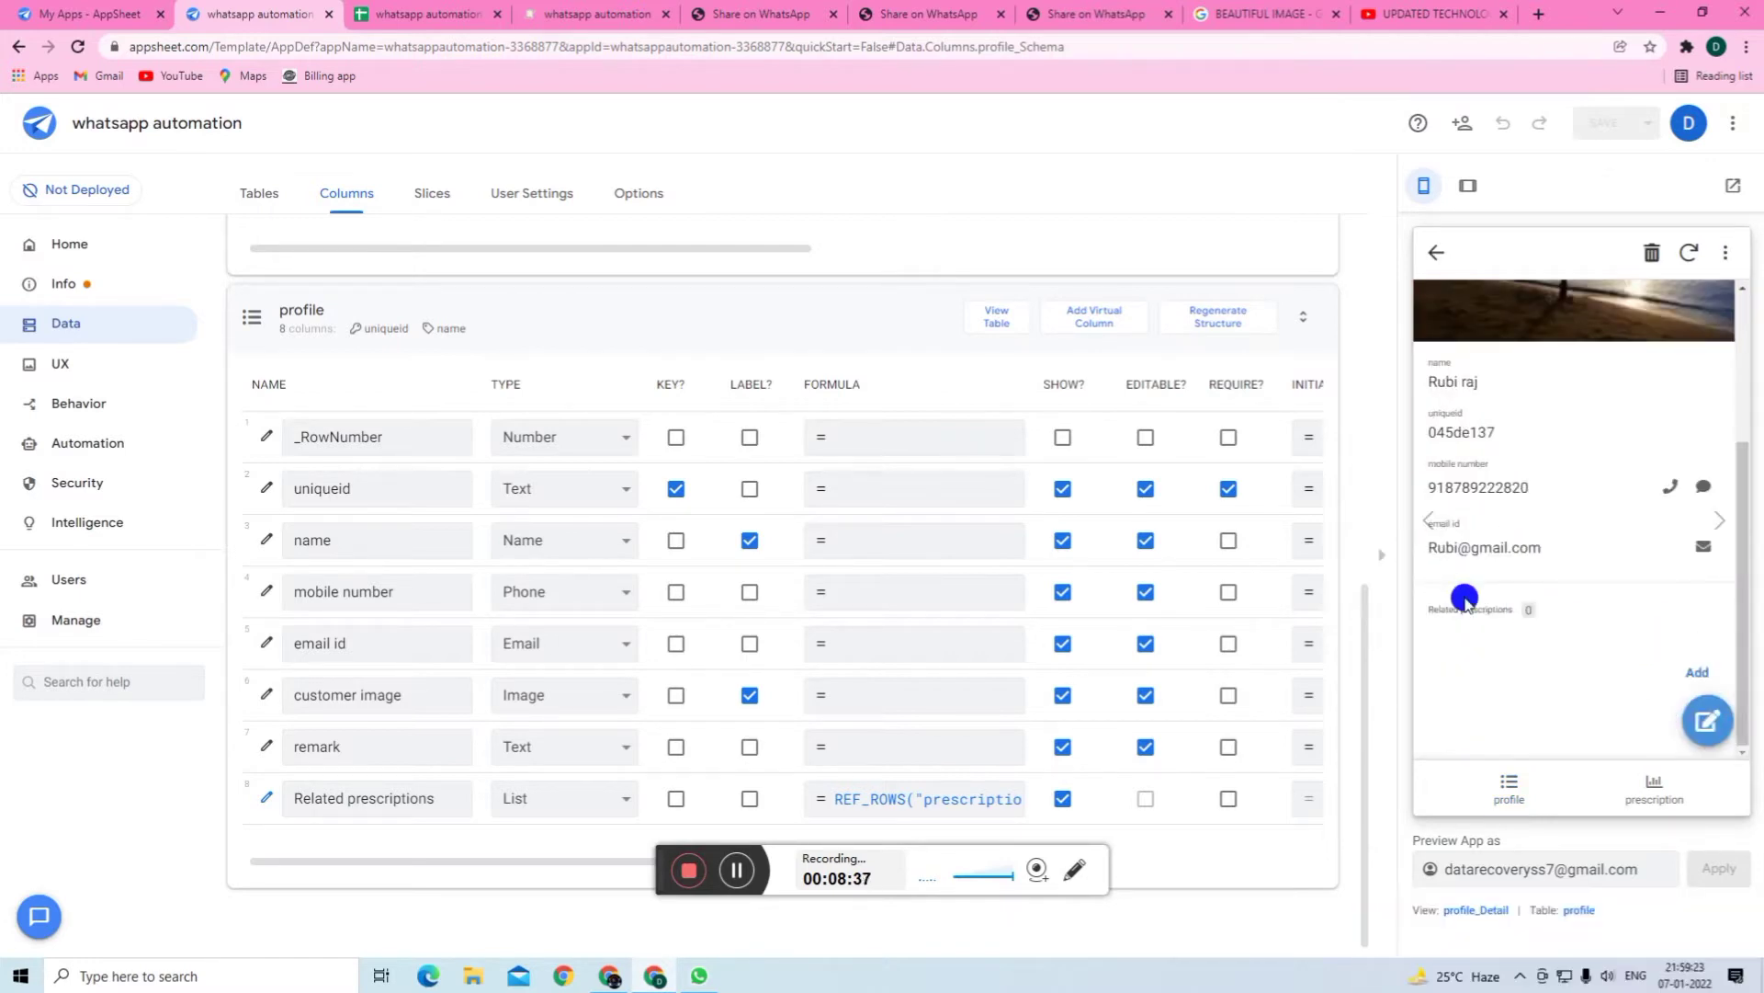
pyautogui.click(1703, 684)
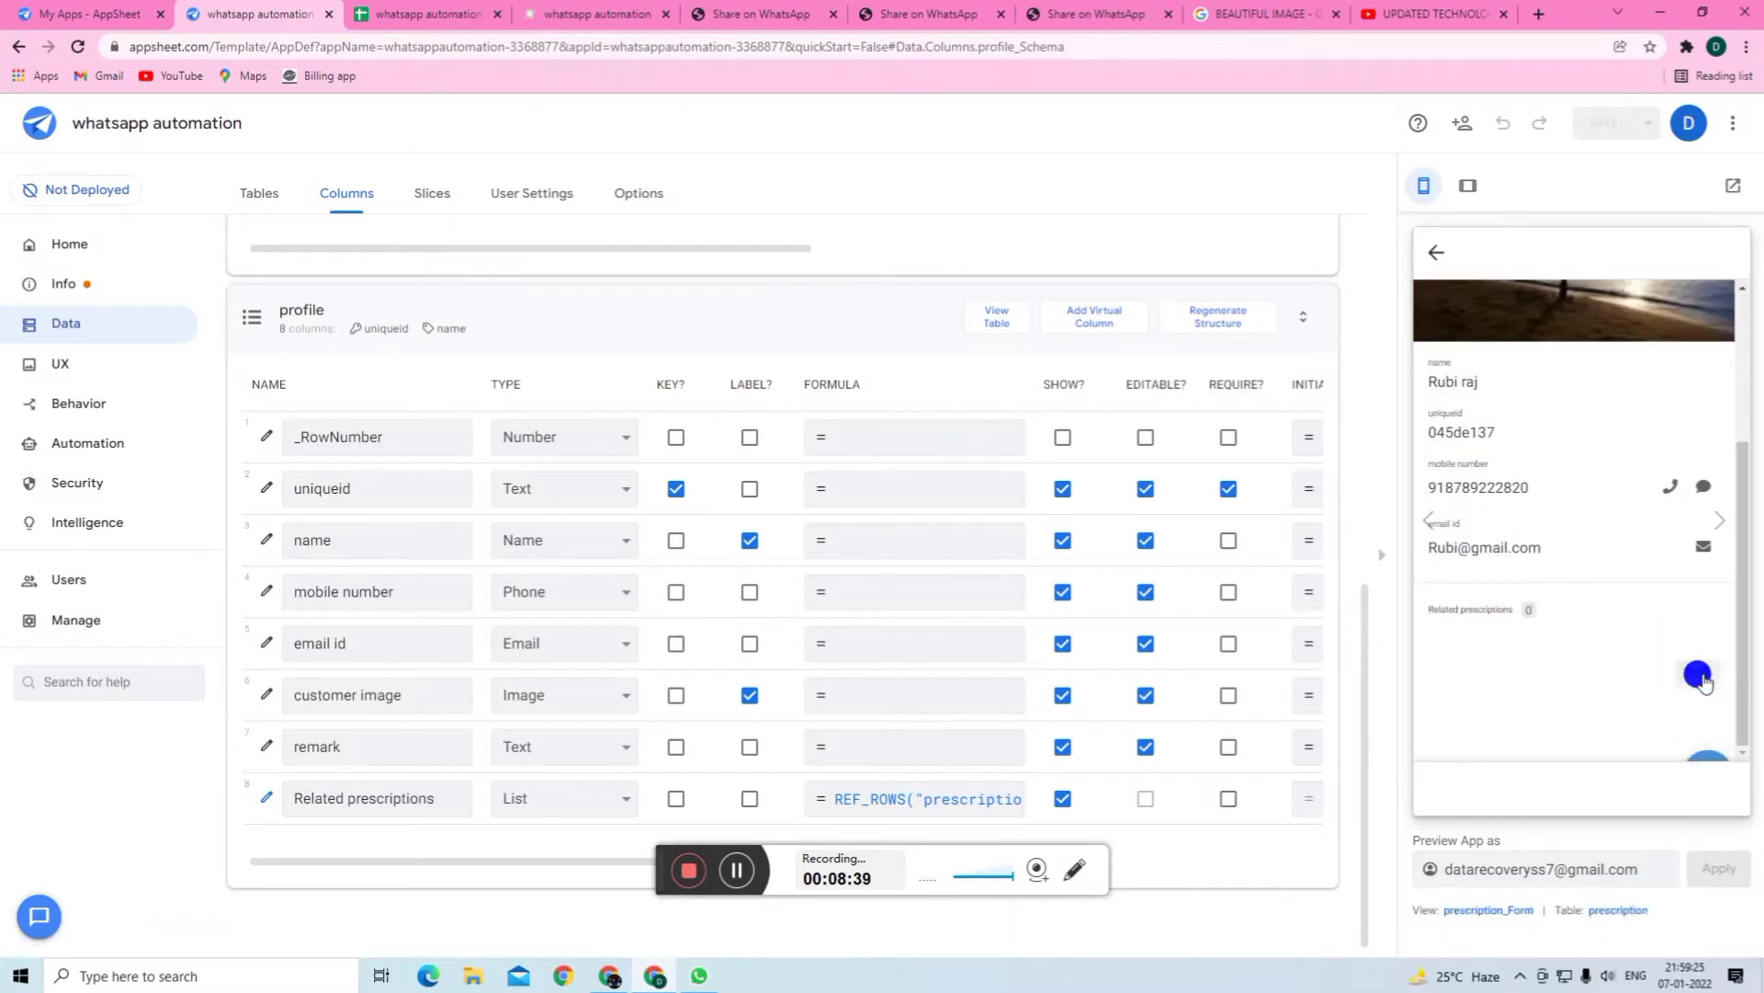
pyautogui.click(1439, 250)
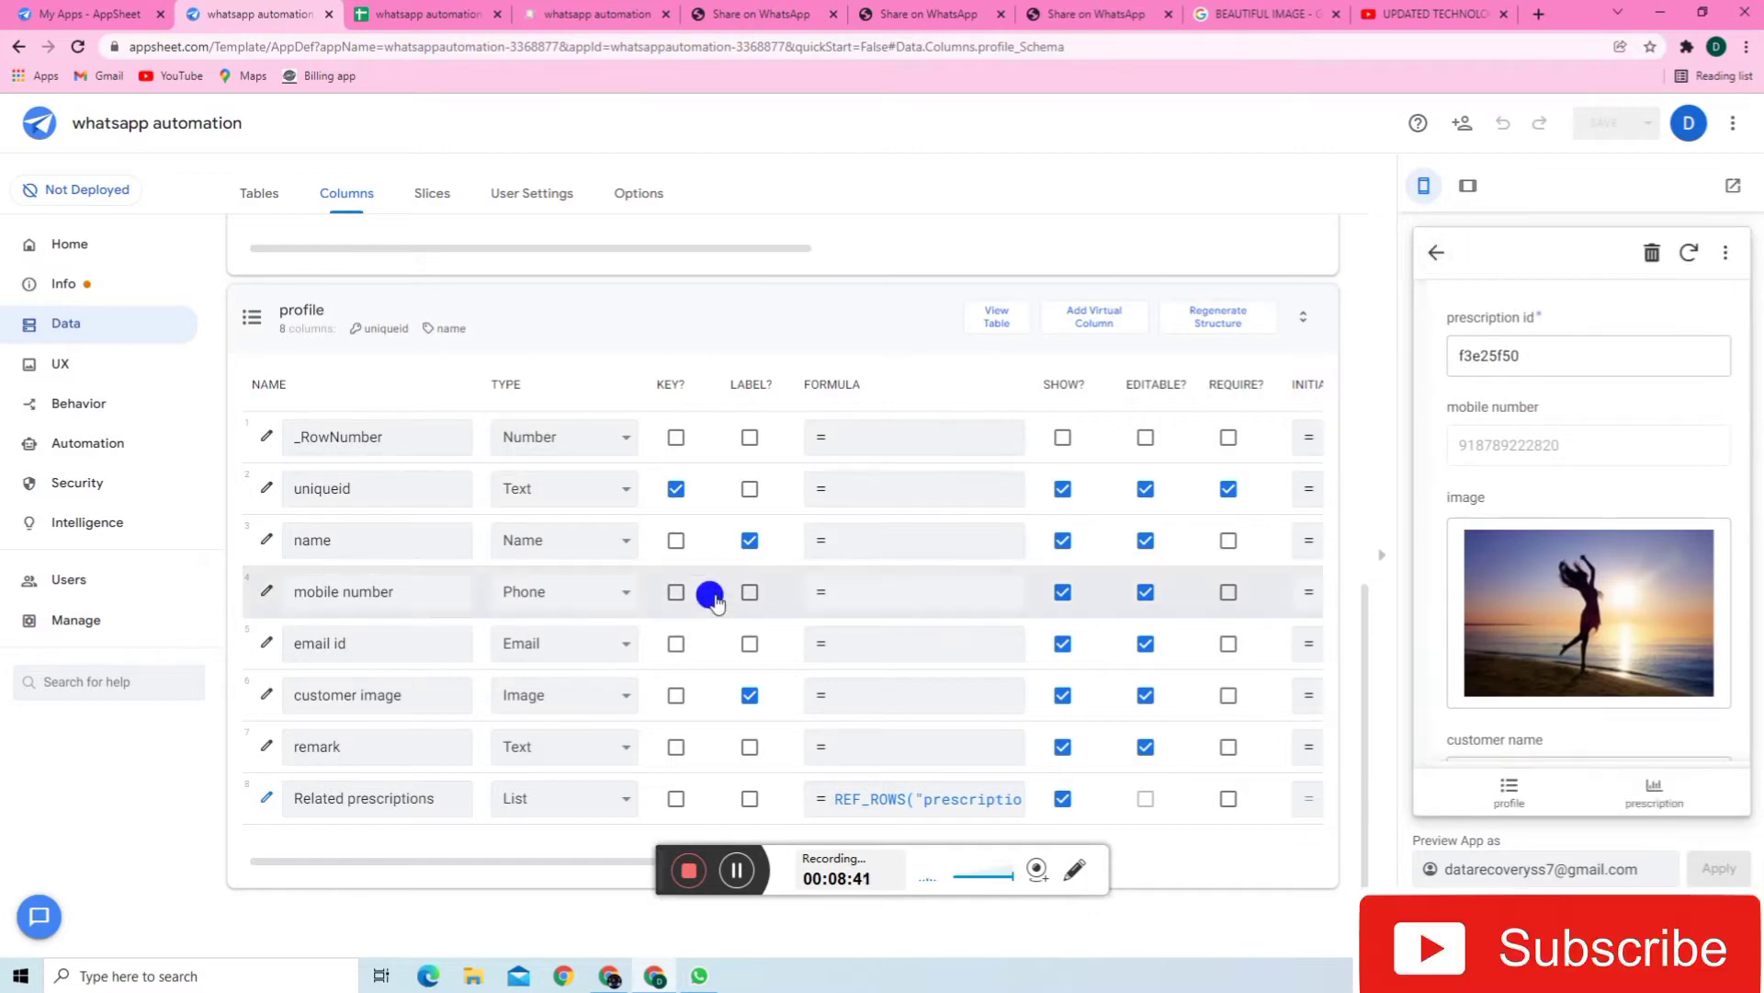
# - Open the app formula of the prescription table's mobile number column and examine its lookup expression
pyautogui.scroll(7, 472, 669)
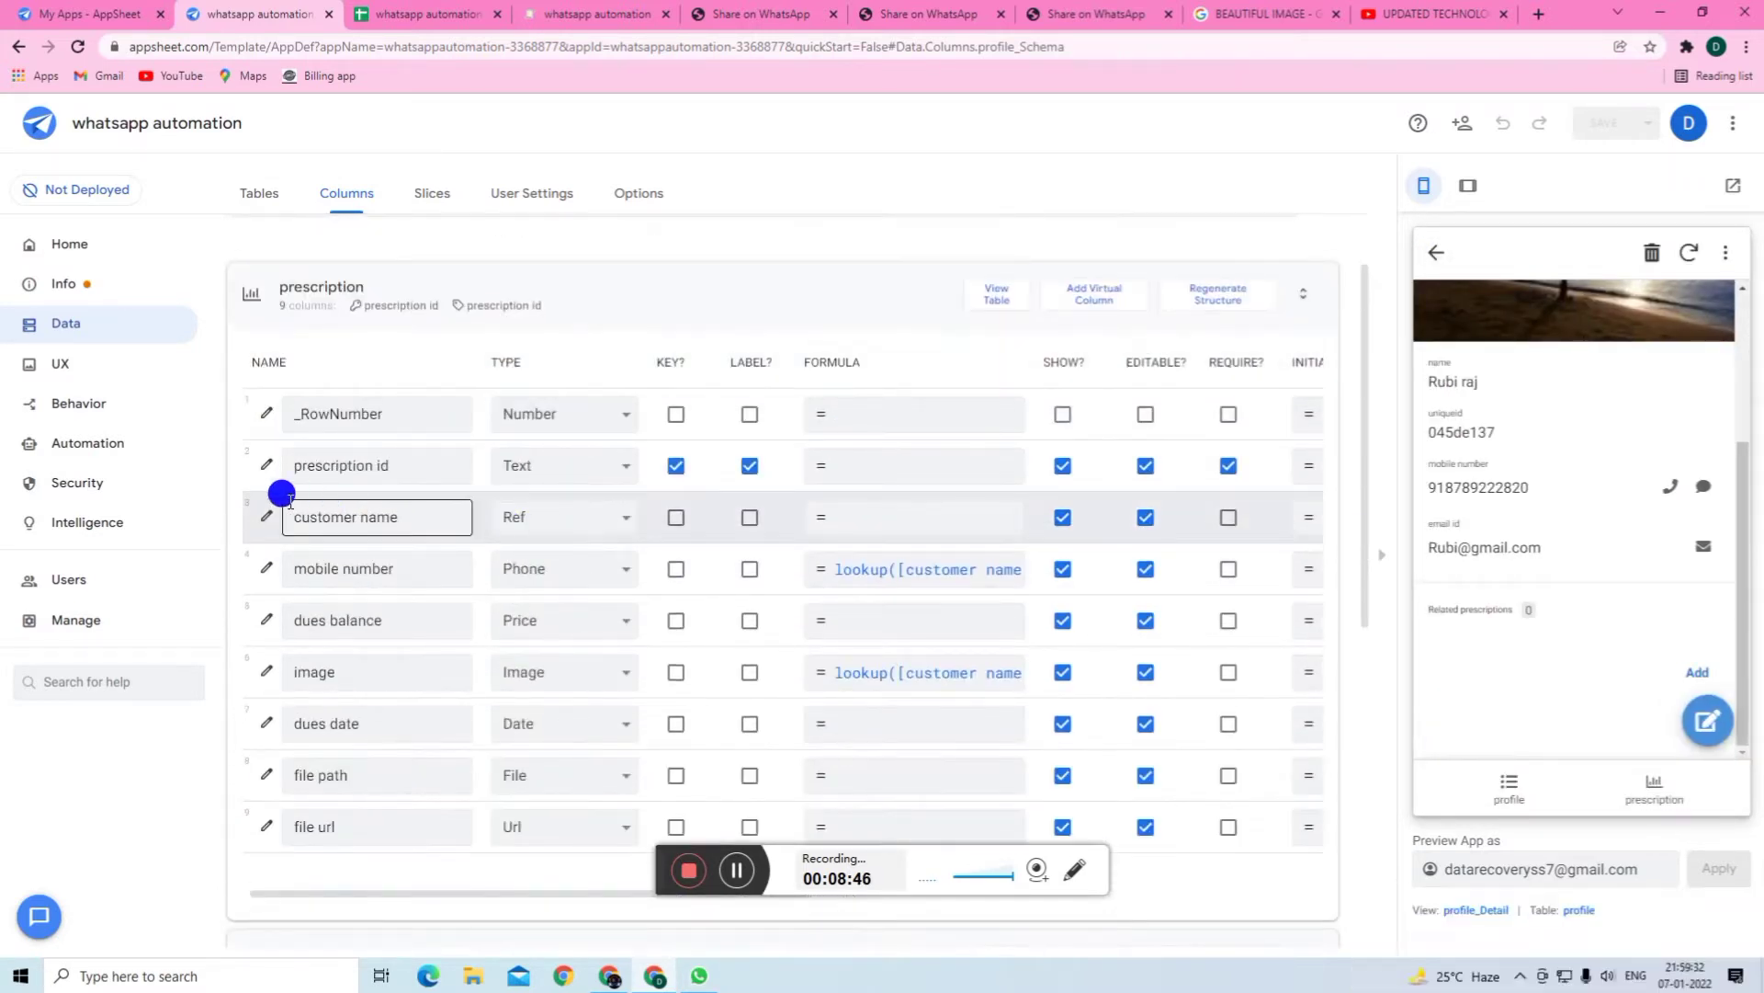
pyautogui.scroll(-3, 737, 808)
pyautogui.scroll(2, 702, 582)
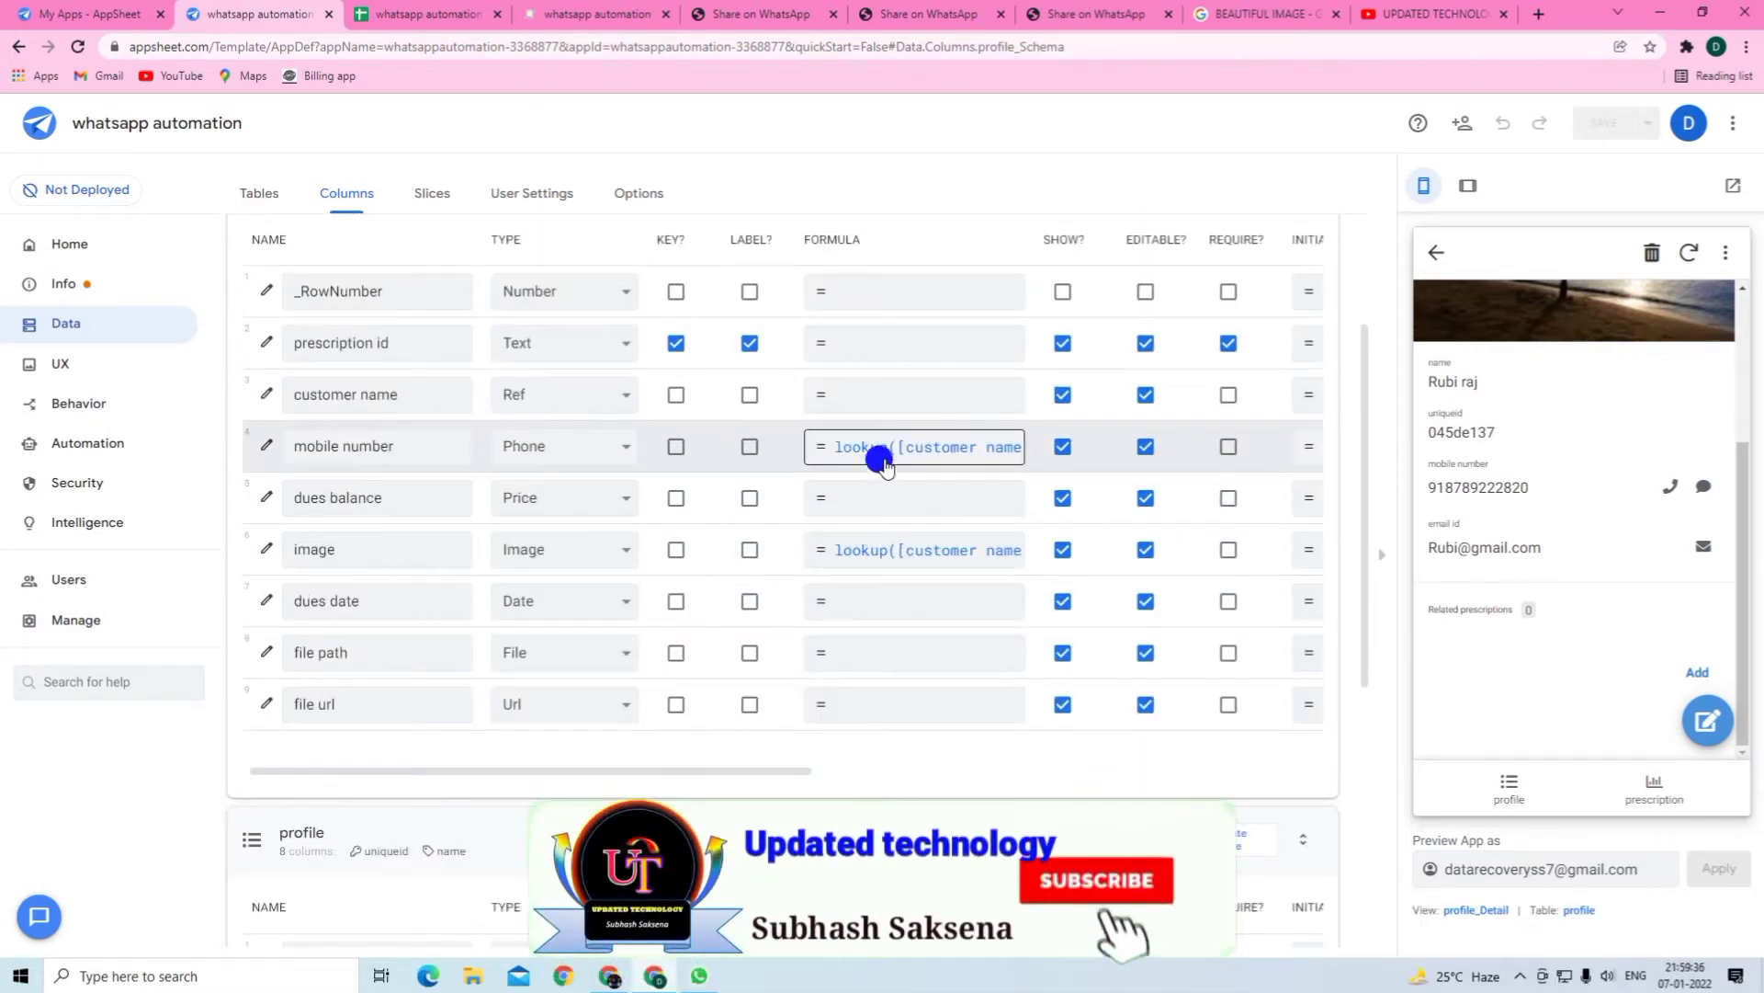
pyautogui.click(892, 452)
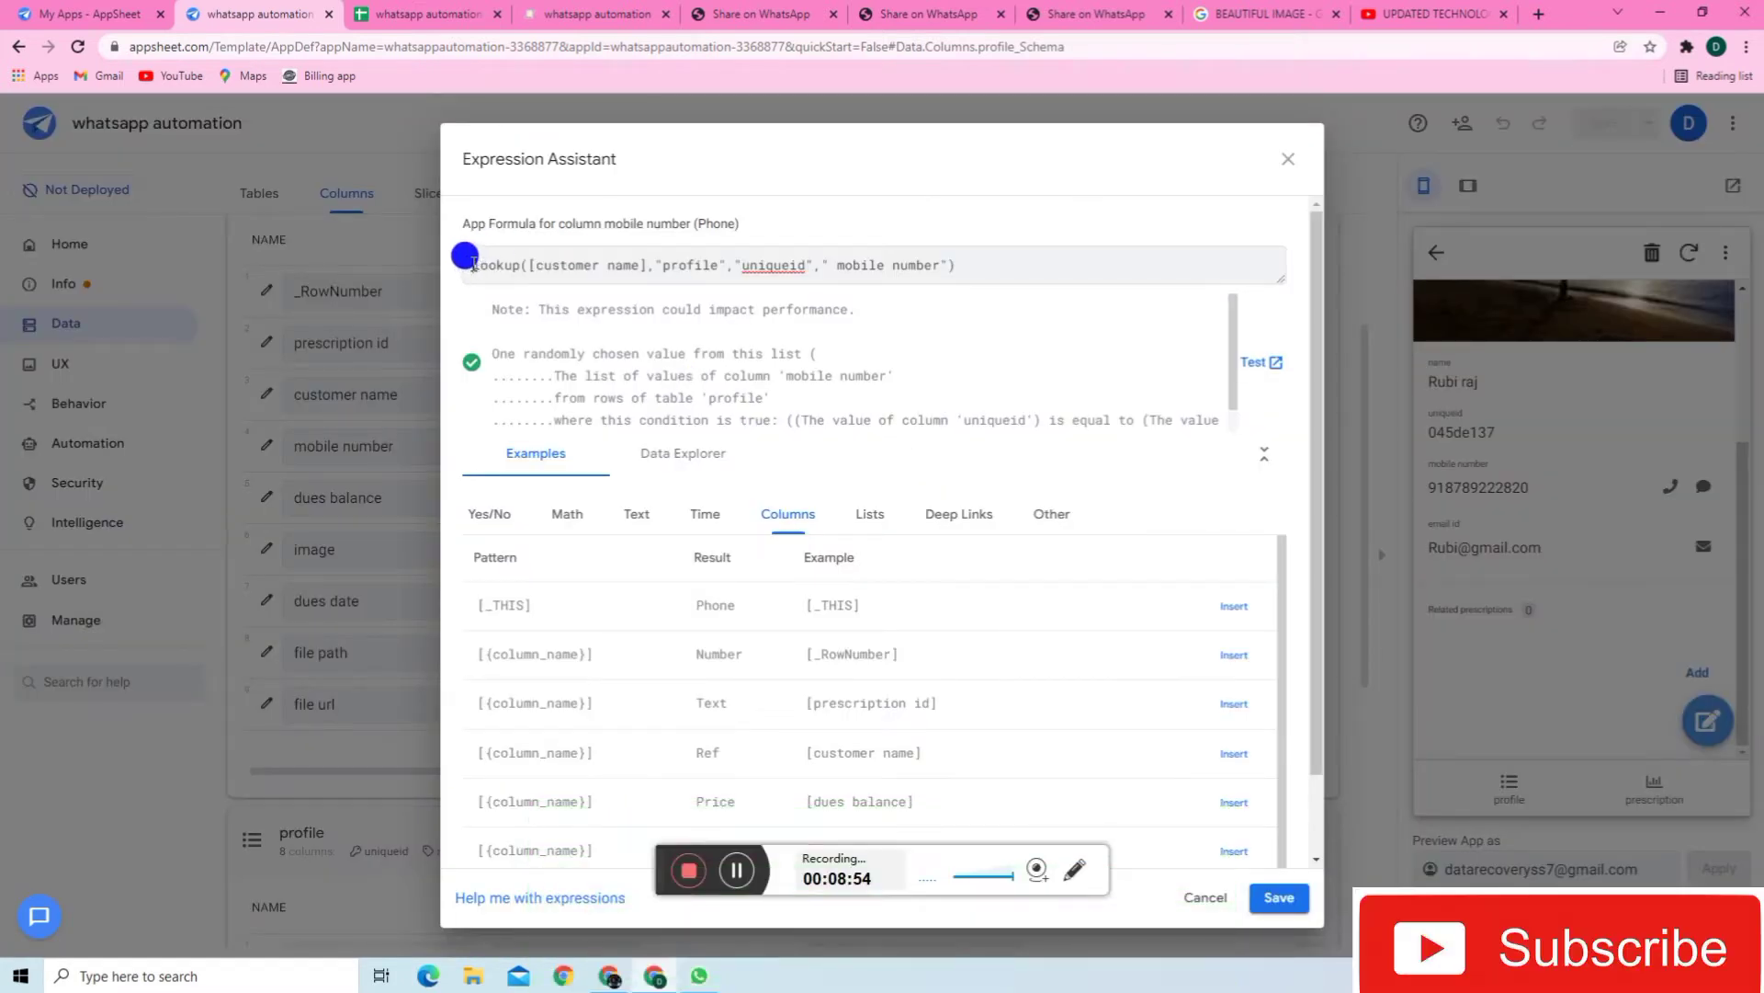
pyautogui.moveTo(473, 265); pyautogui.dragTo(563, 265)
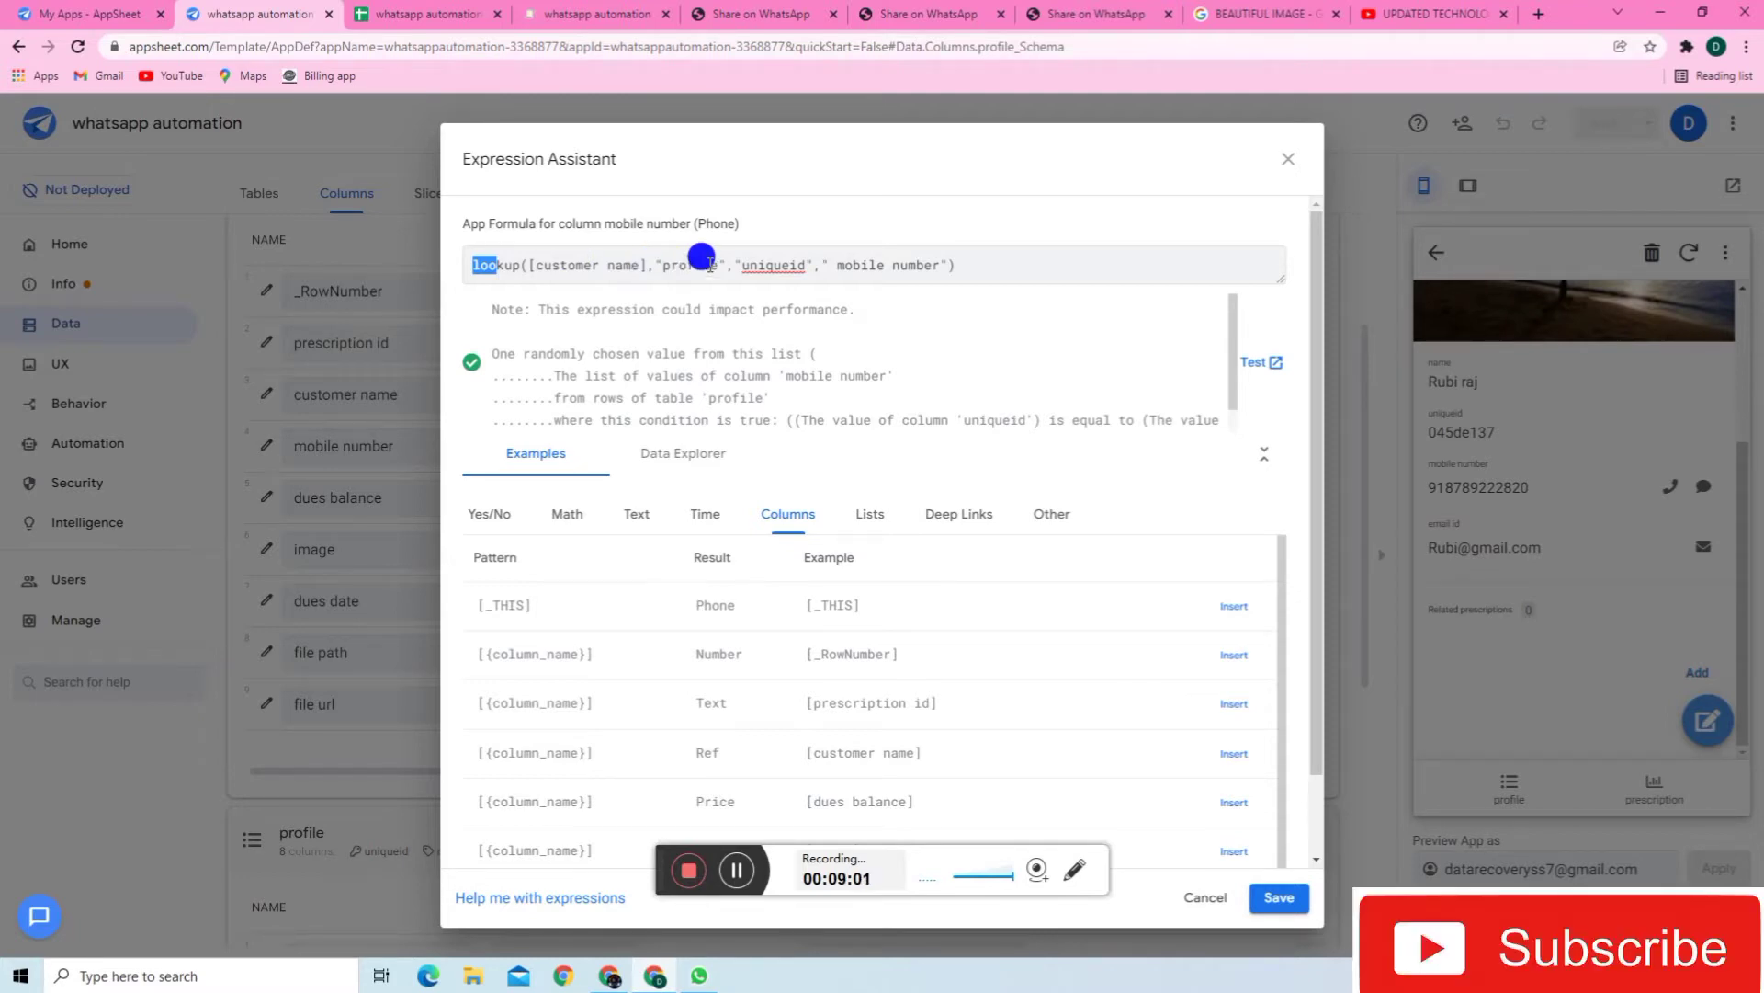
# - Check the profile sheet's name and column headers against the lookup arguments, and return to the mobile number formula
pyautogui.click(439, 11)
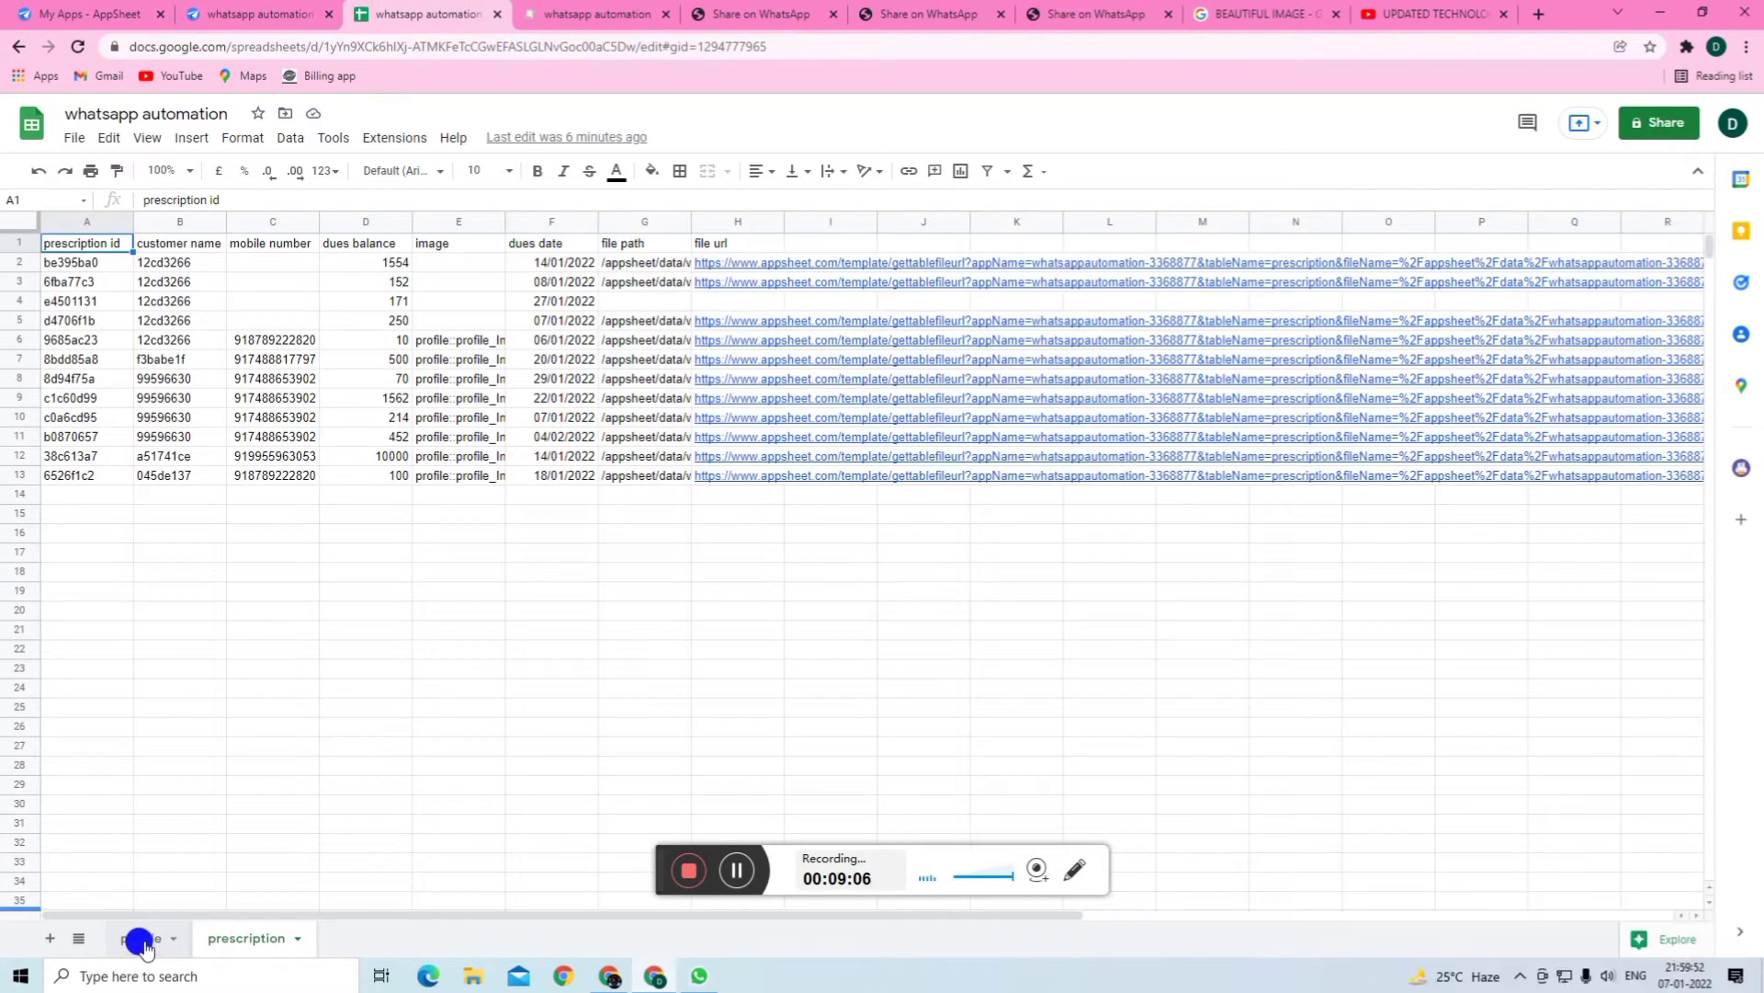
pyautogui.click(142, 938)
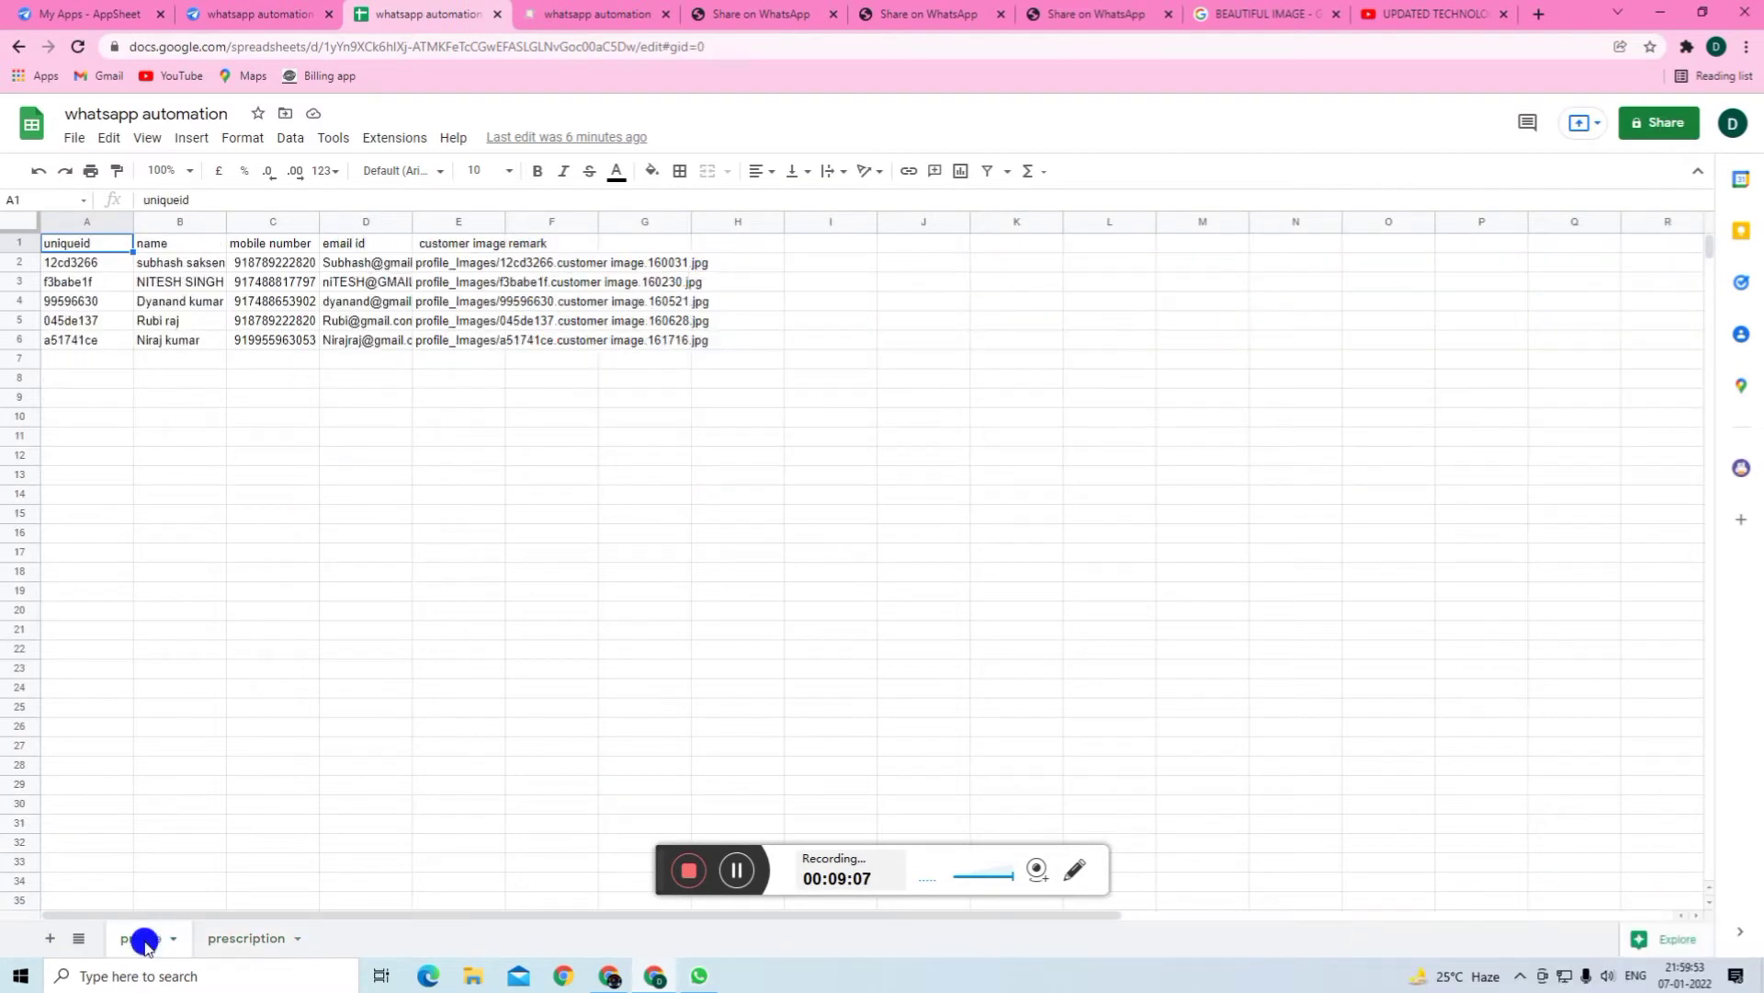
pyautogui.click(179, 246)
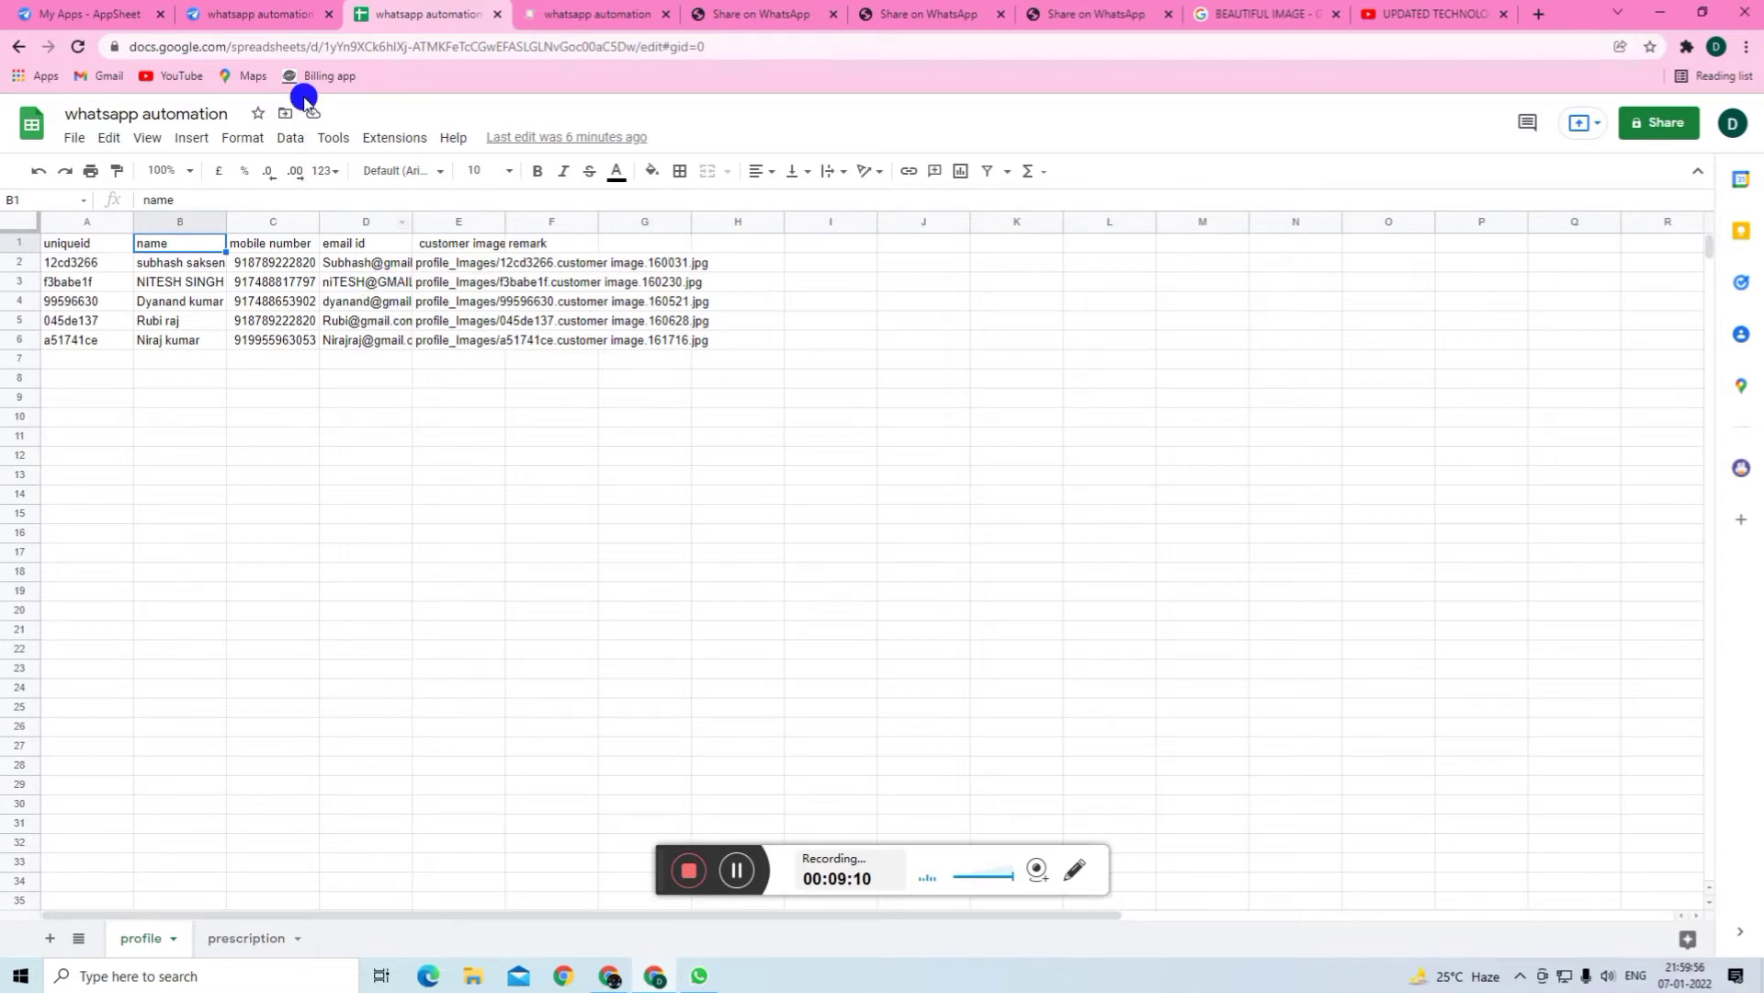
pyautogui.click(264, 16)
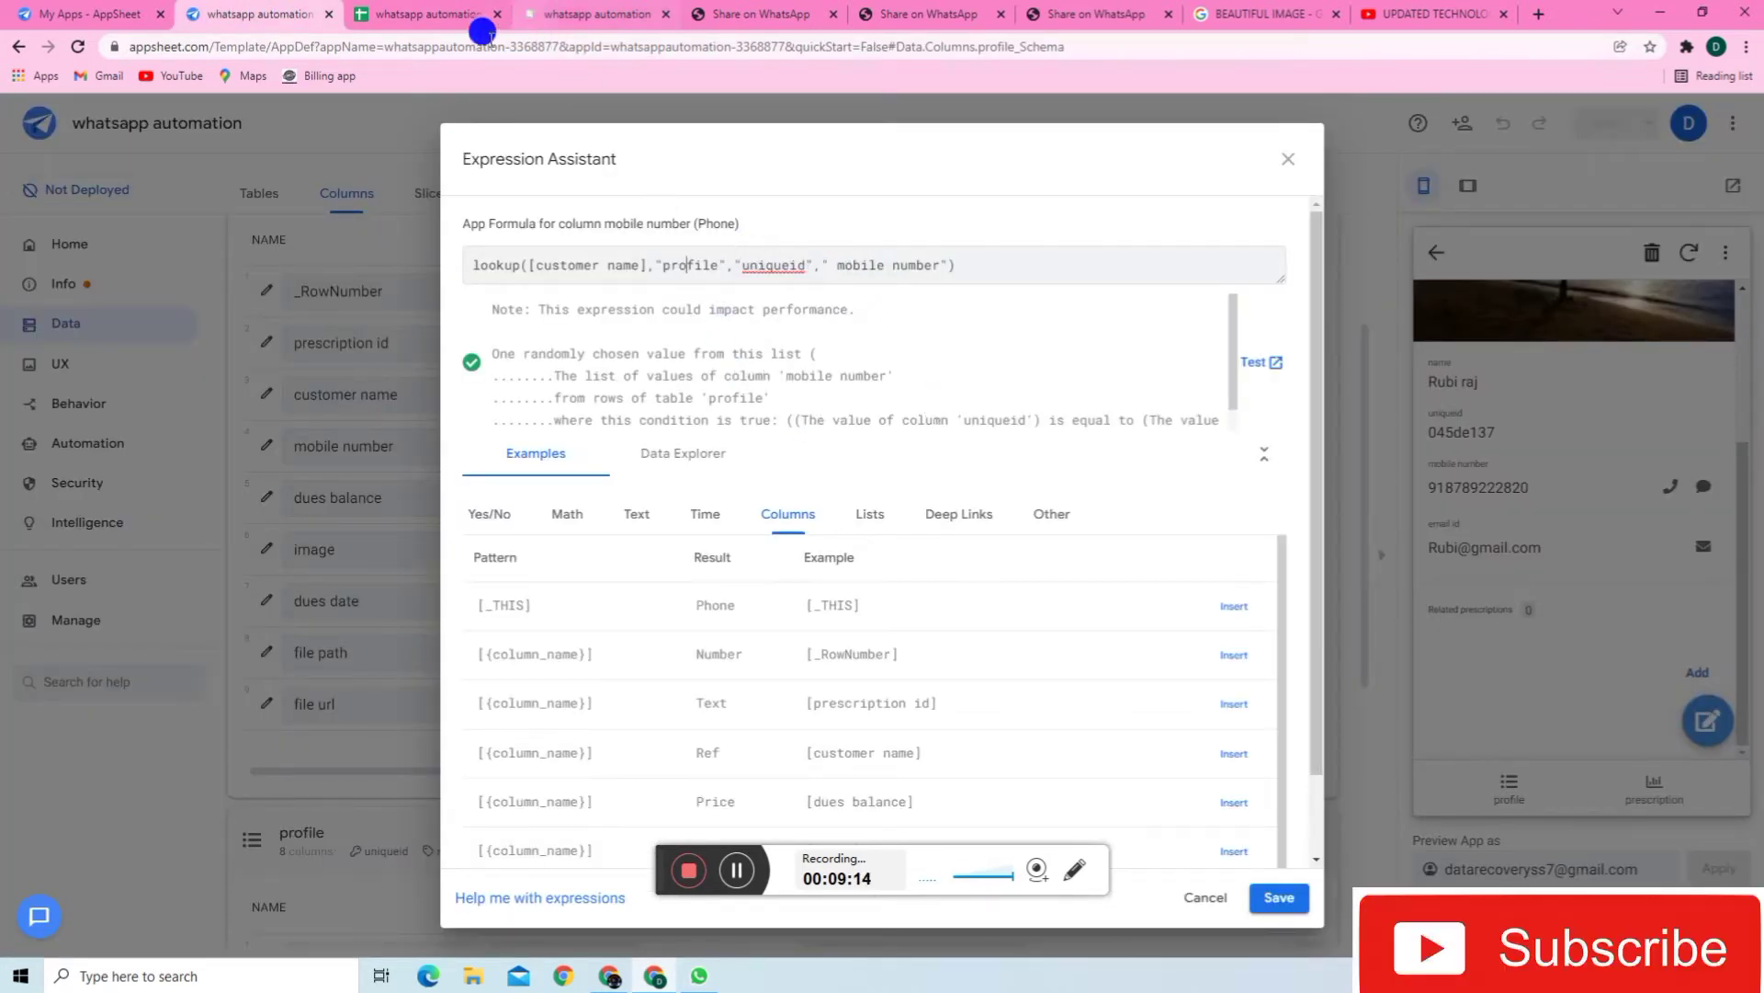
# - Check the mobile number header in the profile sheet against the uniqueid and mobile number arguments of the lookup formula, and close the formula
pyautogui.click(422, 14)
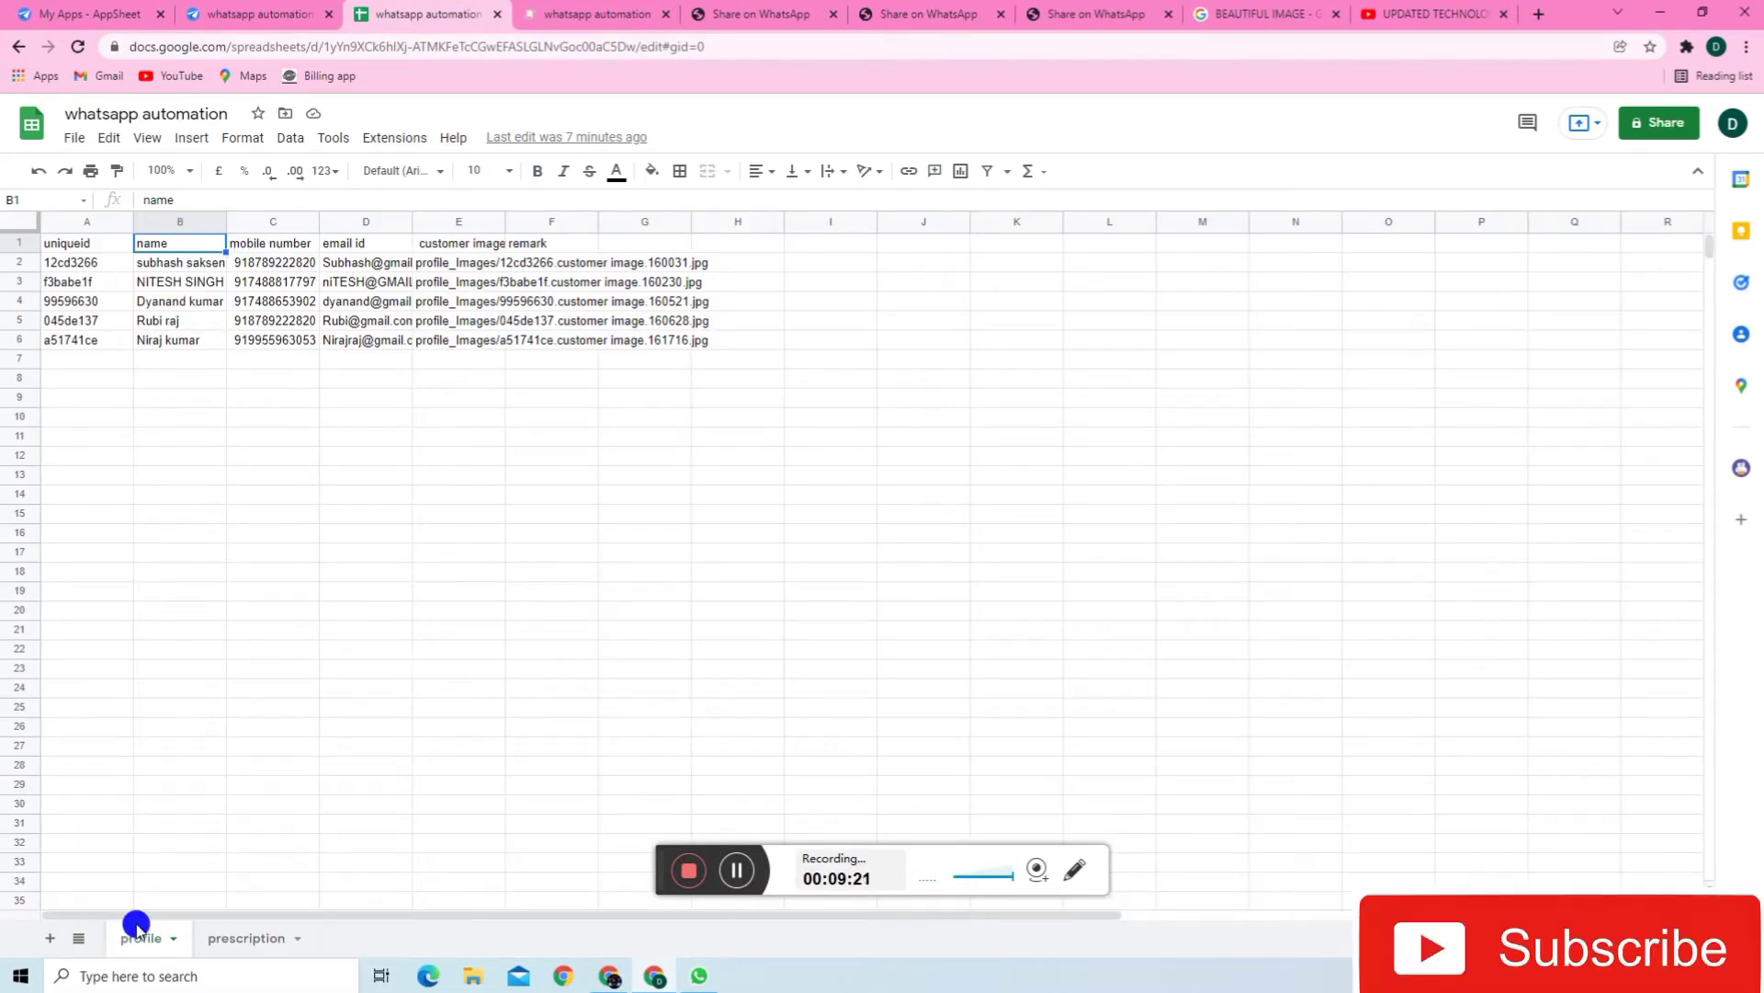
pyautogui.click(296, 246)
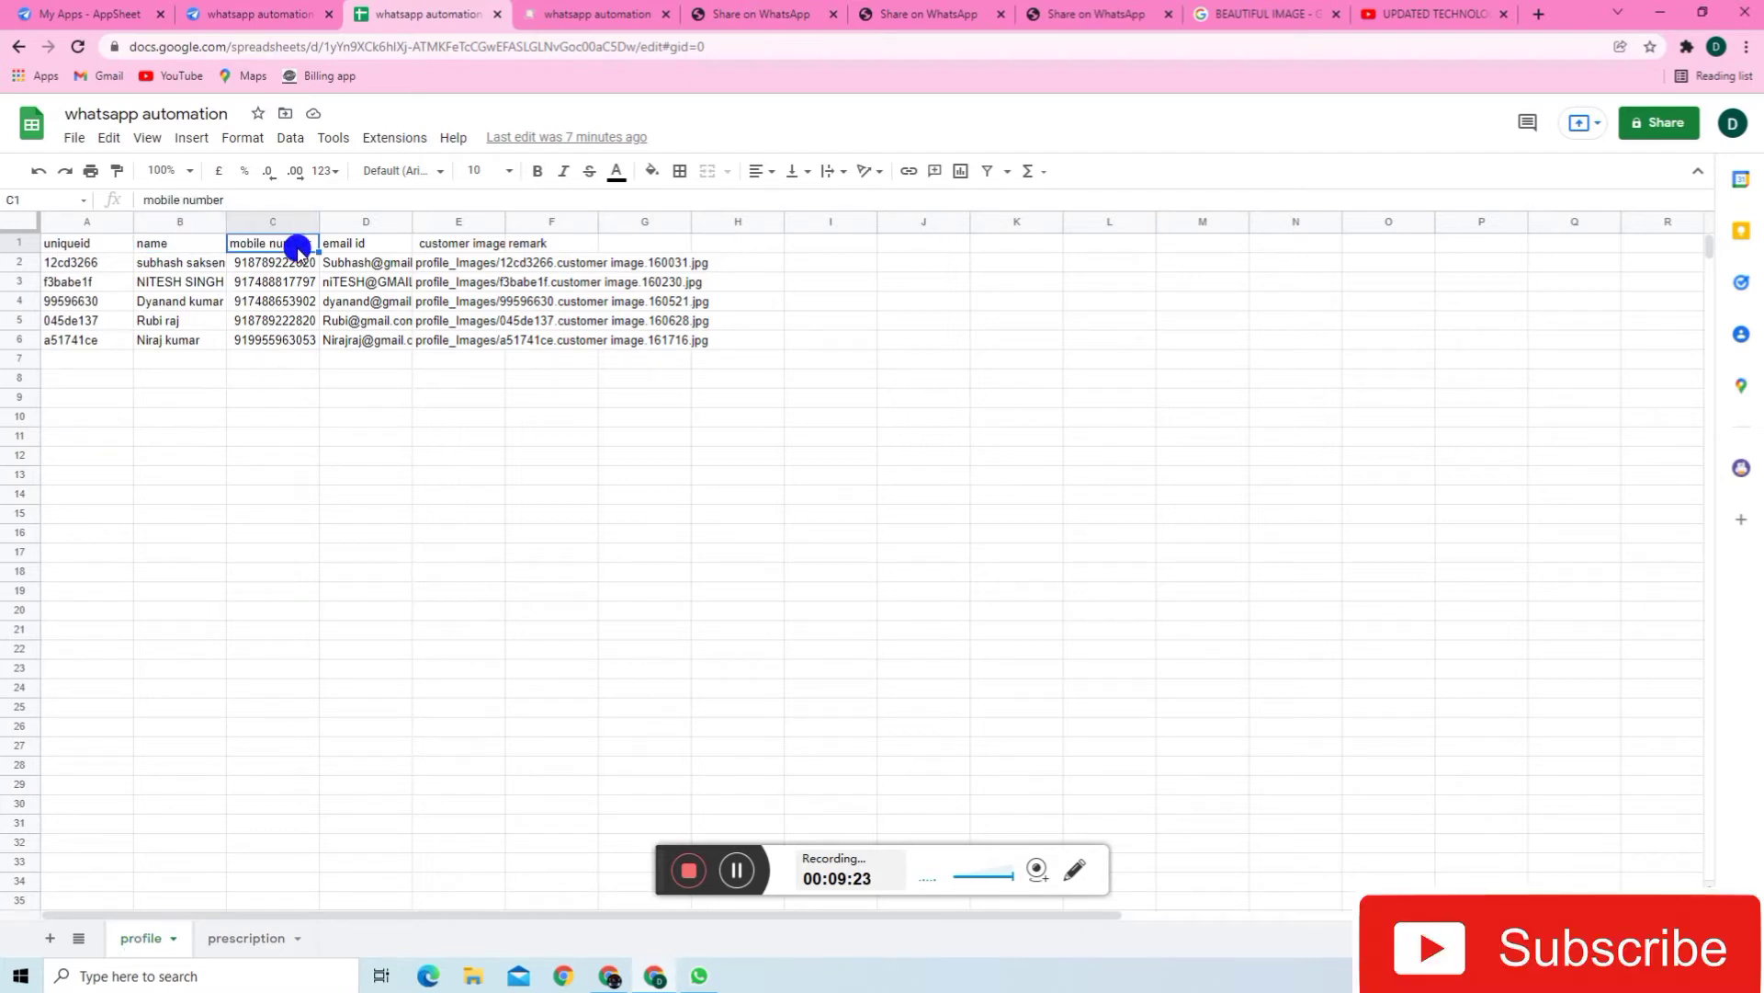
pyautogui.click(262, 13)
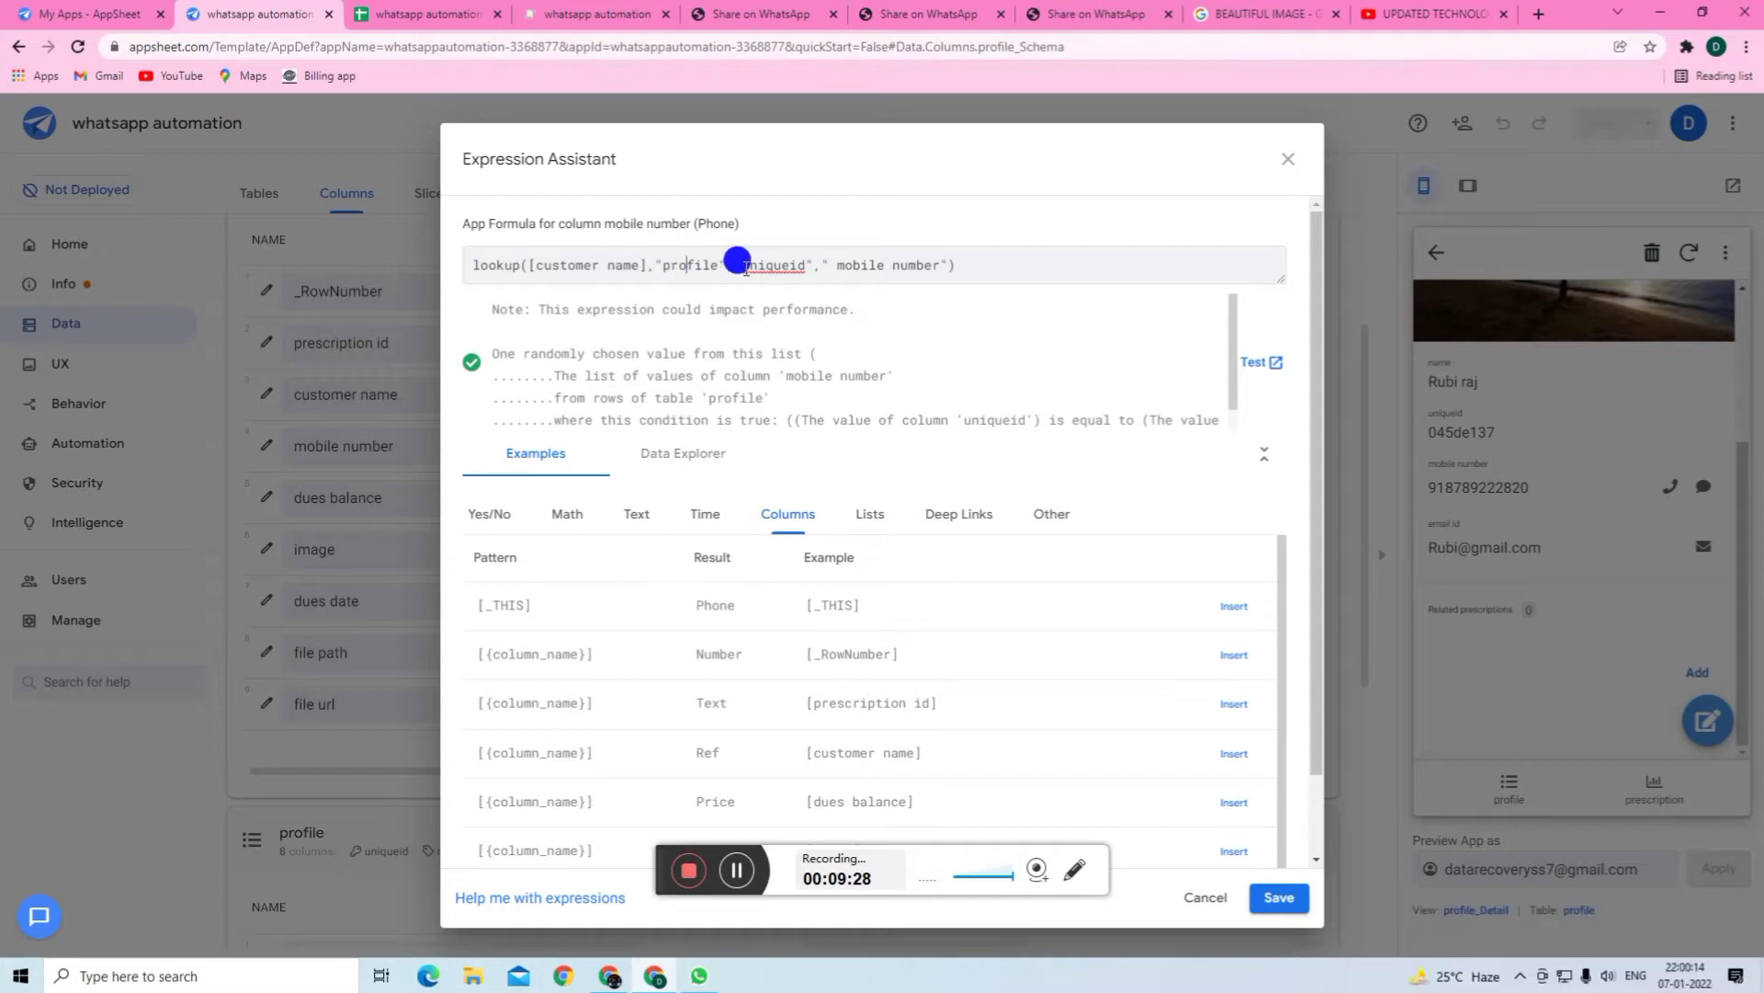
pyautogui.moveTo(744, 263); pyautogui.dragTo(807, 264)
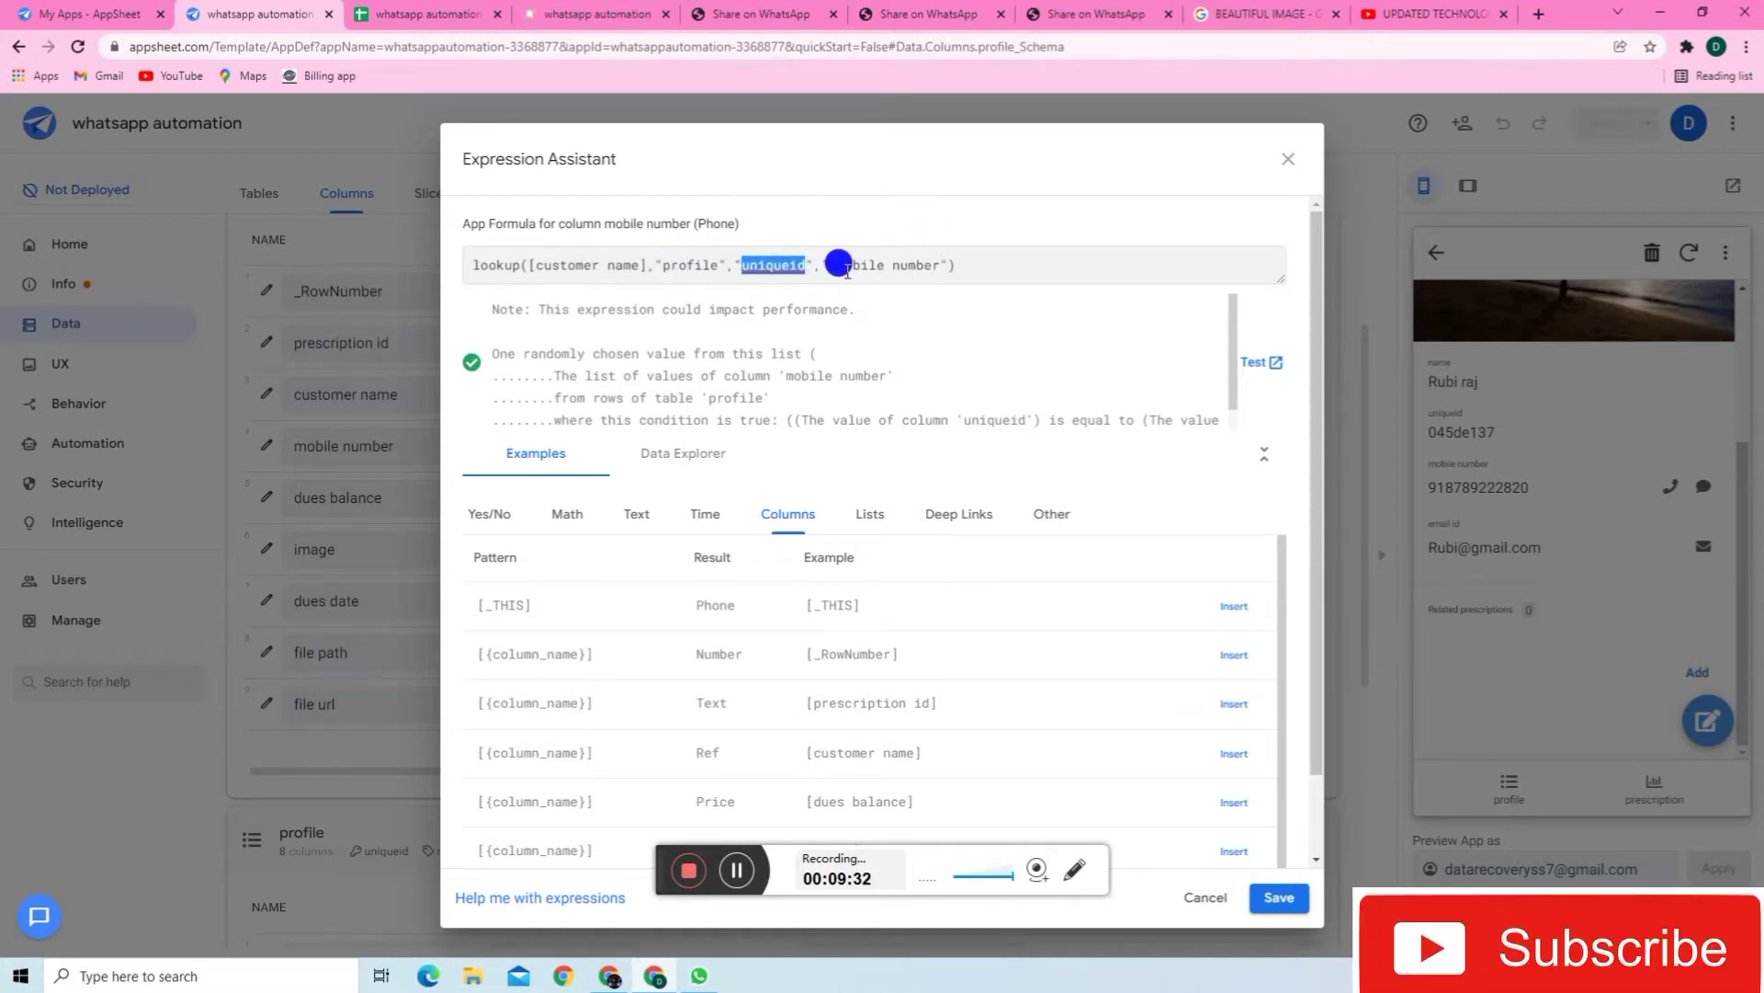
pyautogui.moveTo(839, 265); pyautogui.dragTo(923, 266)
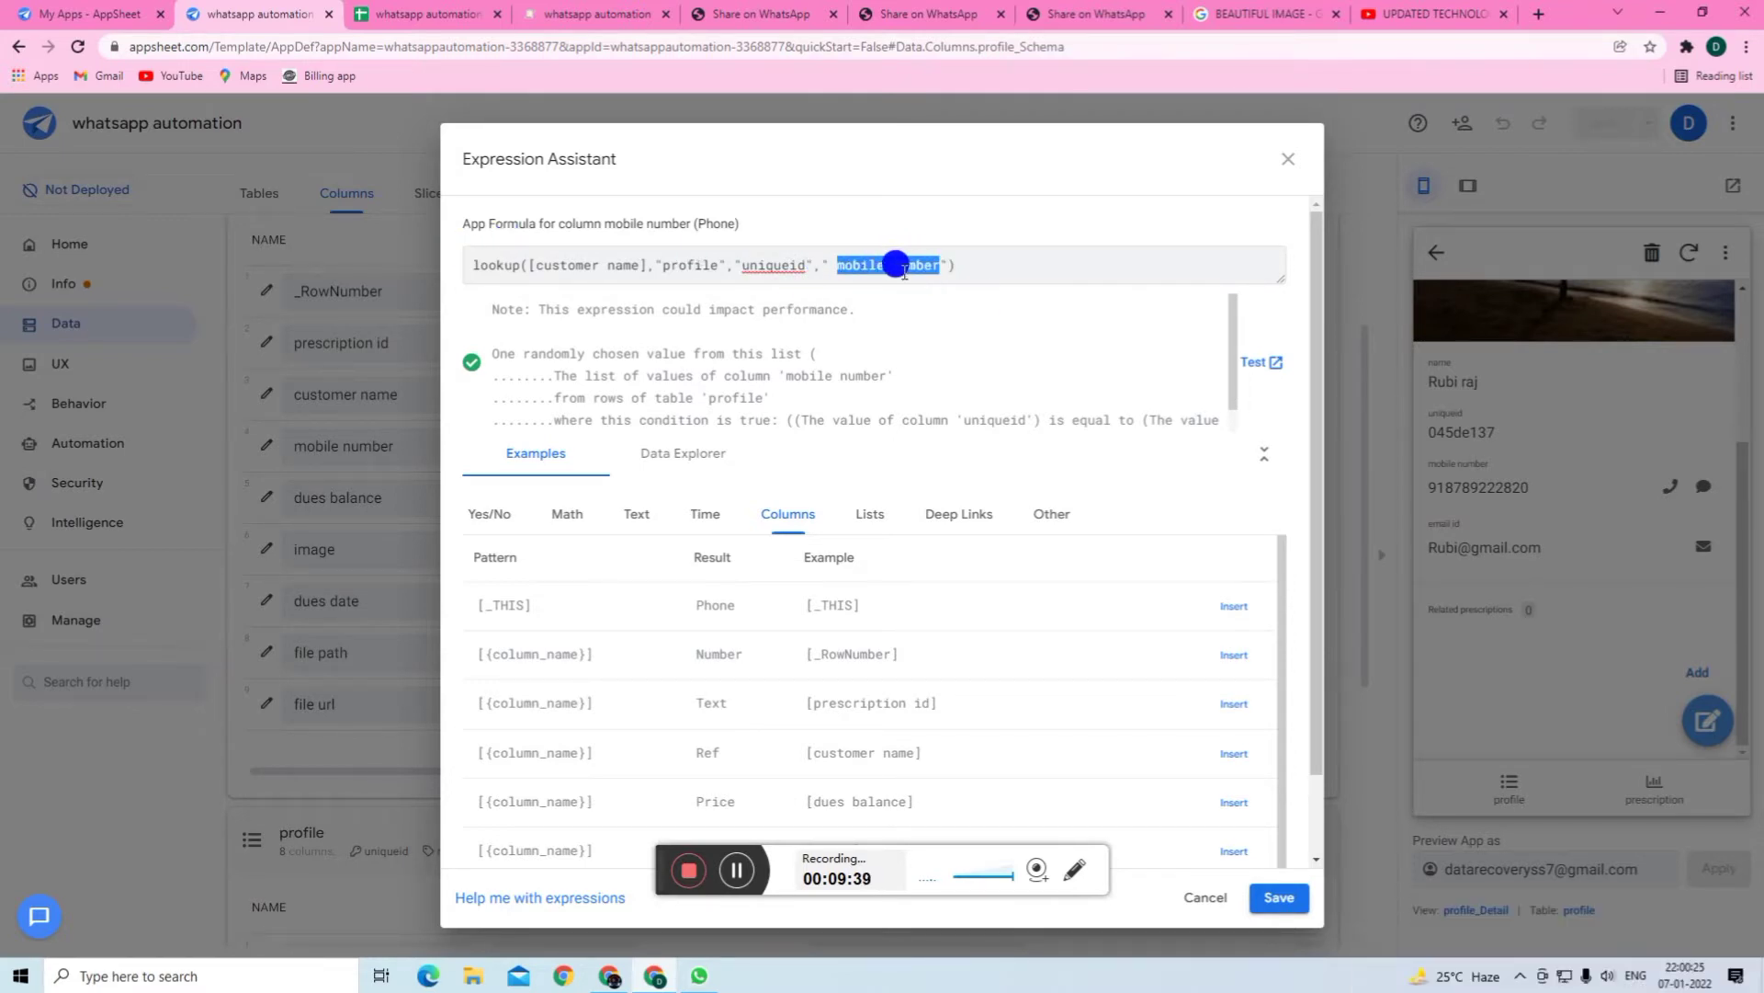
pyautogui.click(1279, 897)
# - Examine the lookup formula of the prescription table's image column, and review the remaining columns down through the profile table
pyautogui.click(960, 552)
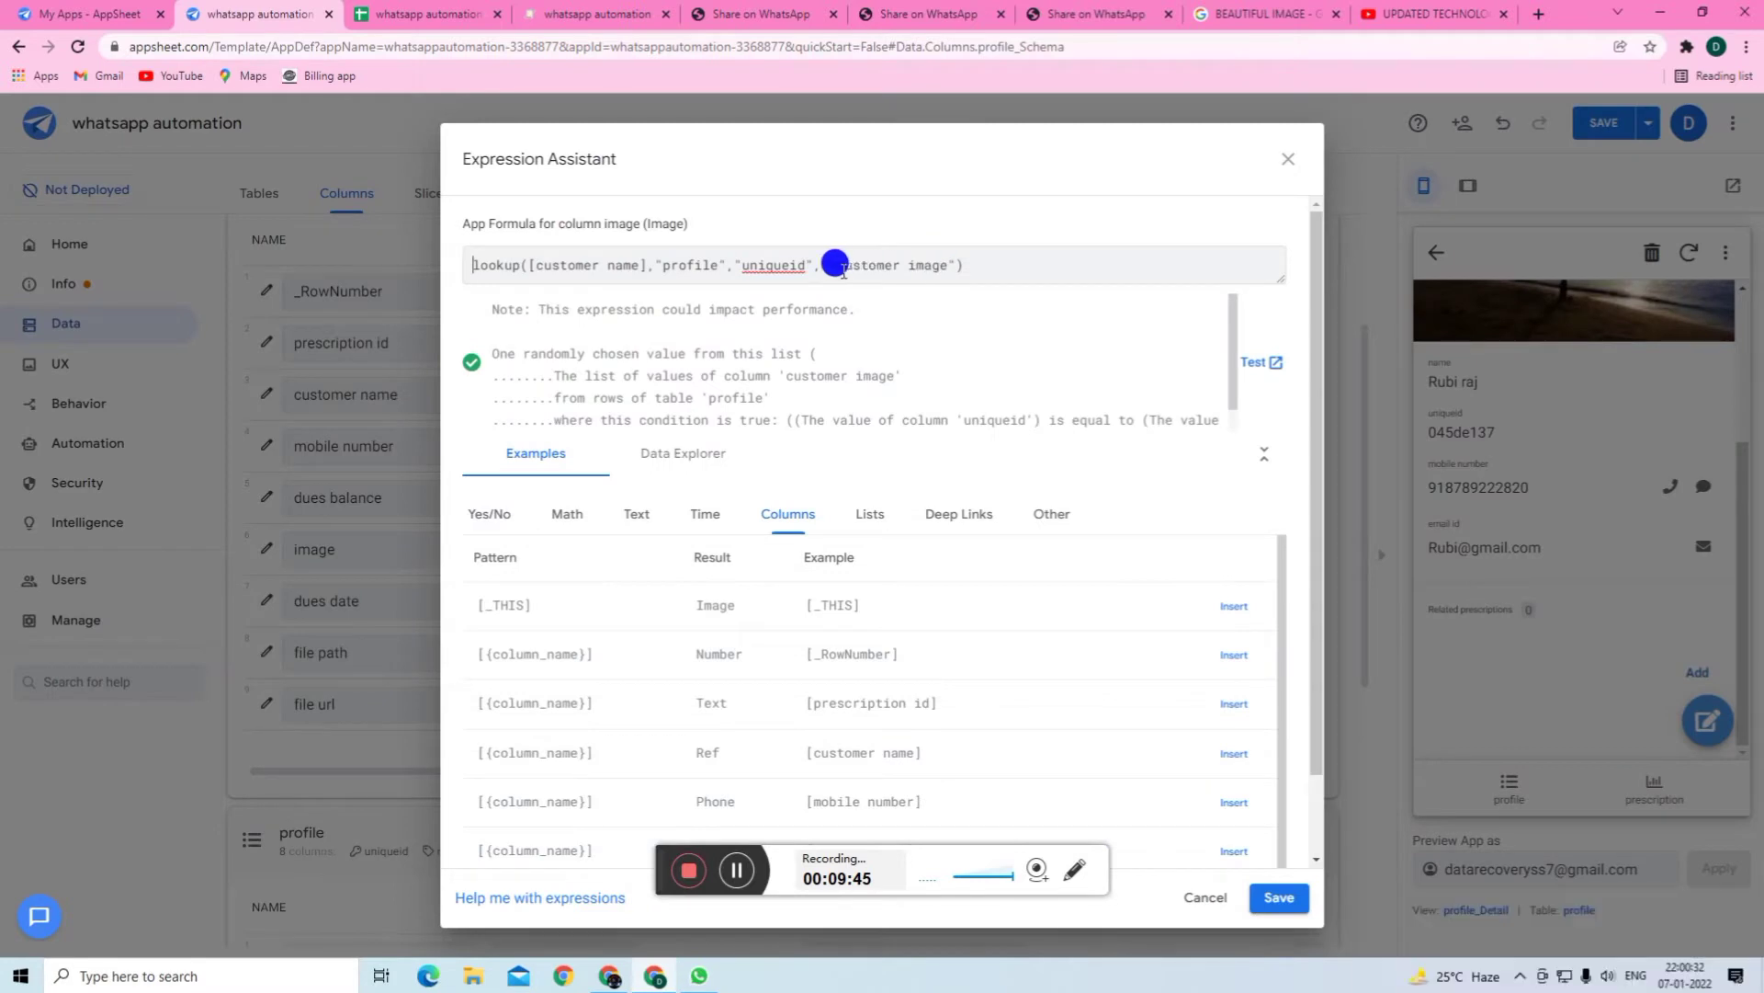
pyautogui.click(1285, 900)
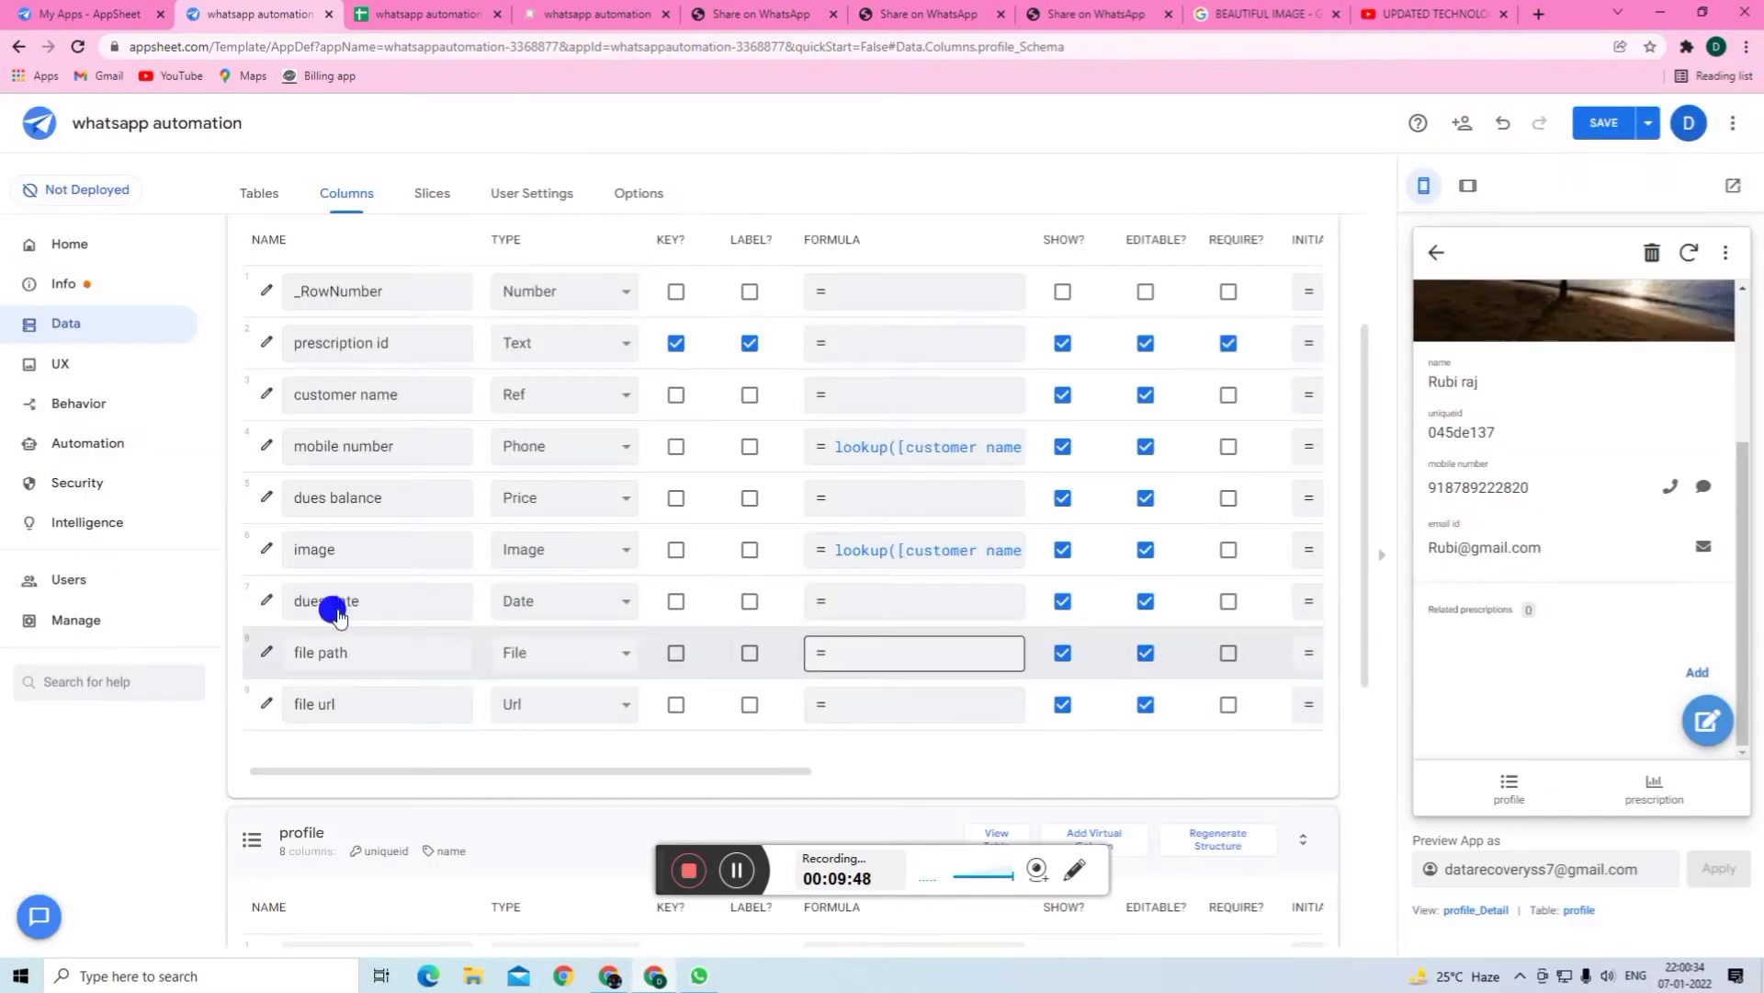
pyautogui.click(345, 549)
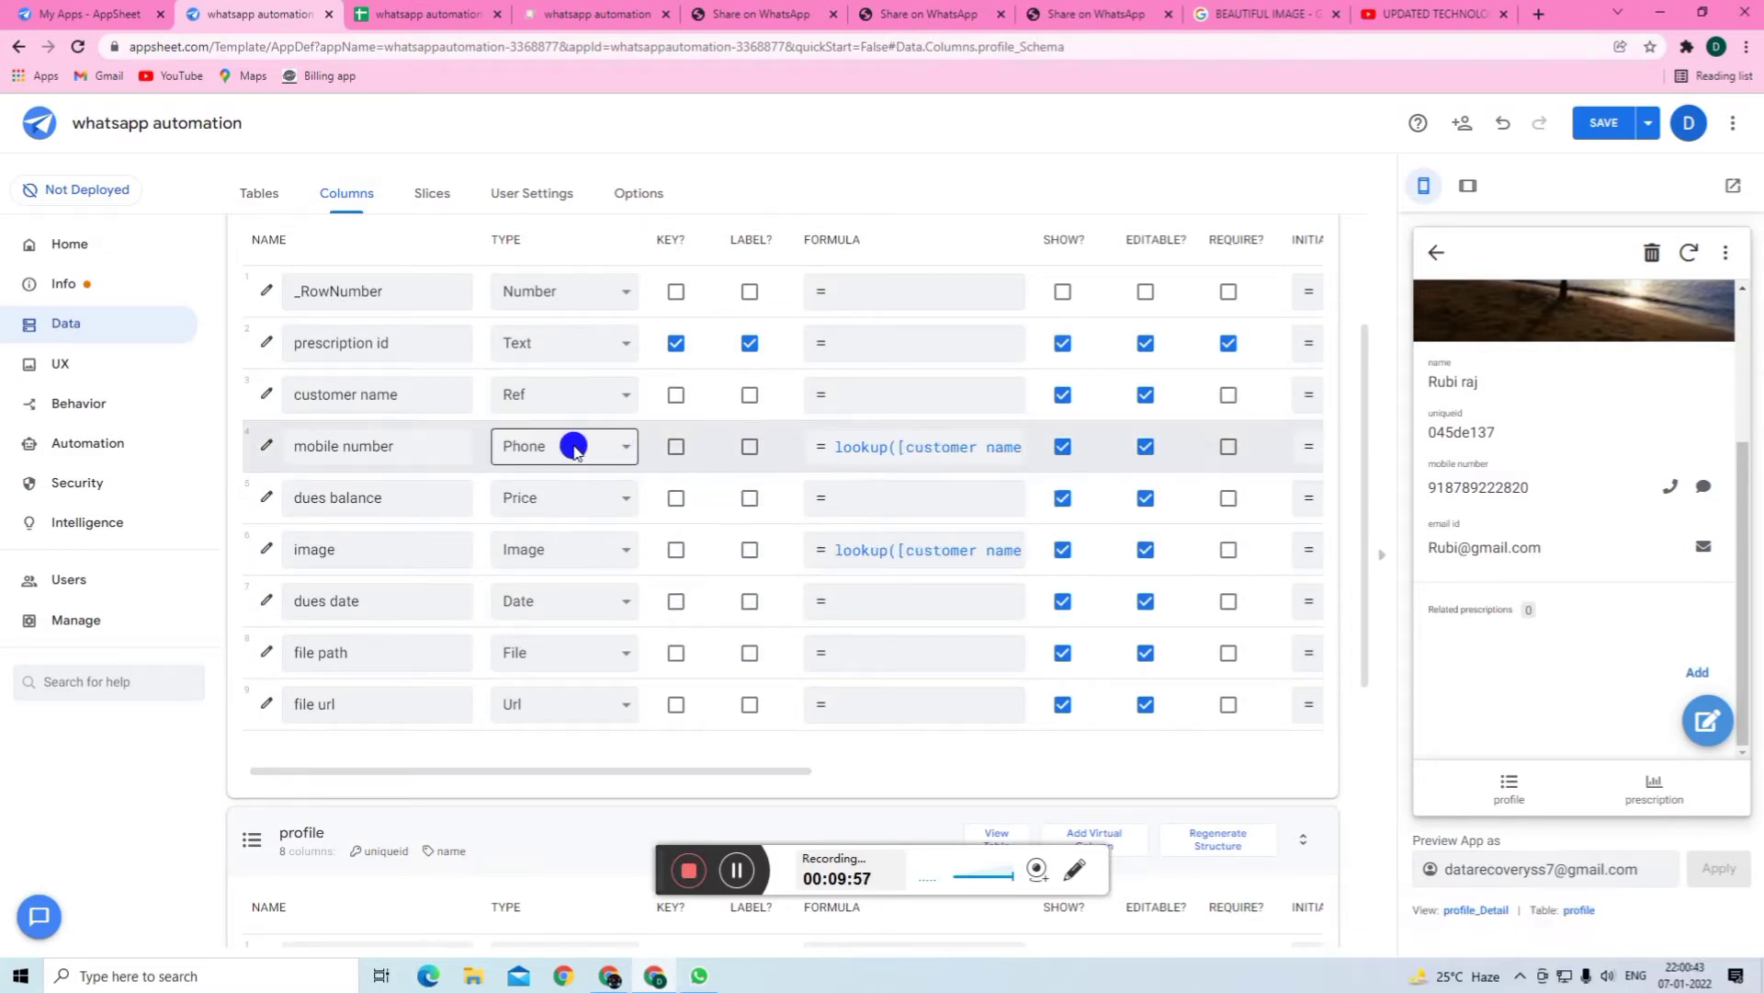
pyautogui.scroll(-2, 363, 423)
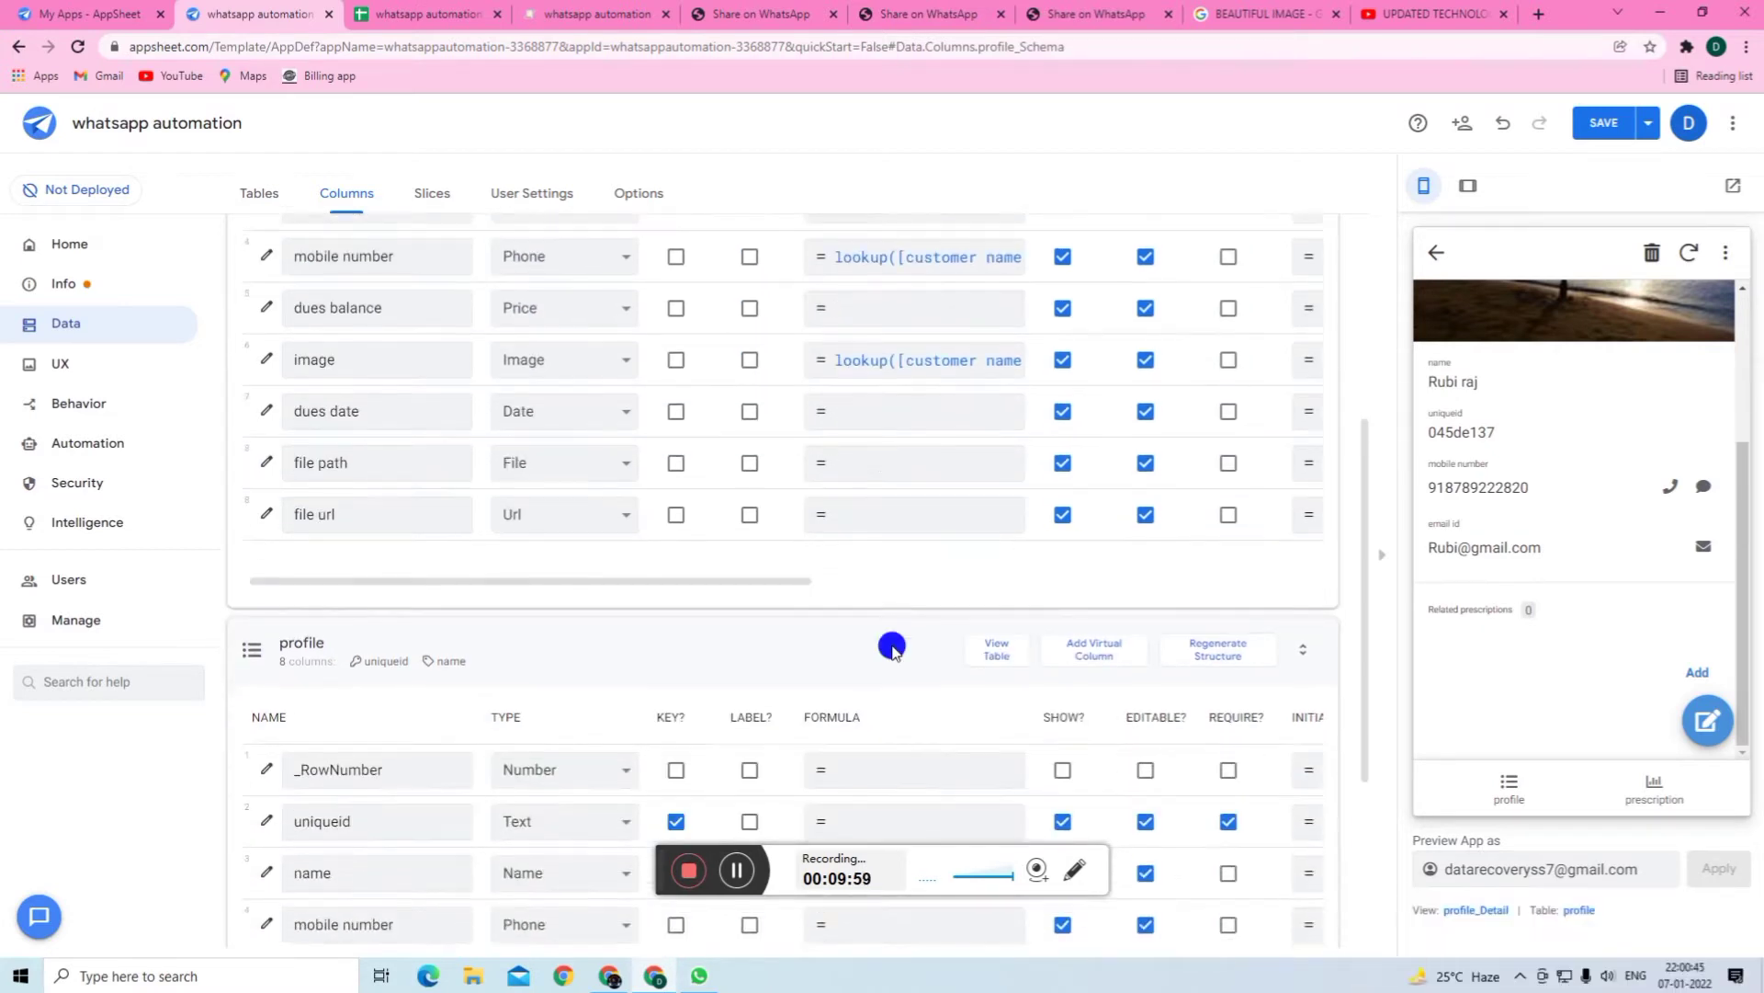
pyautogui.scroll(-3, 891, 648)
pyautogui.scroll(-1, 834, 611)
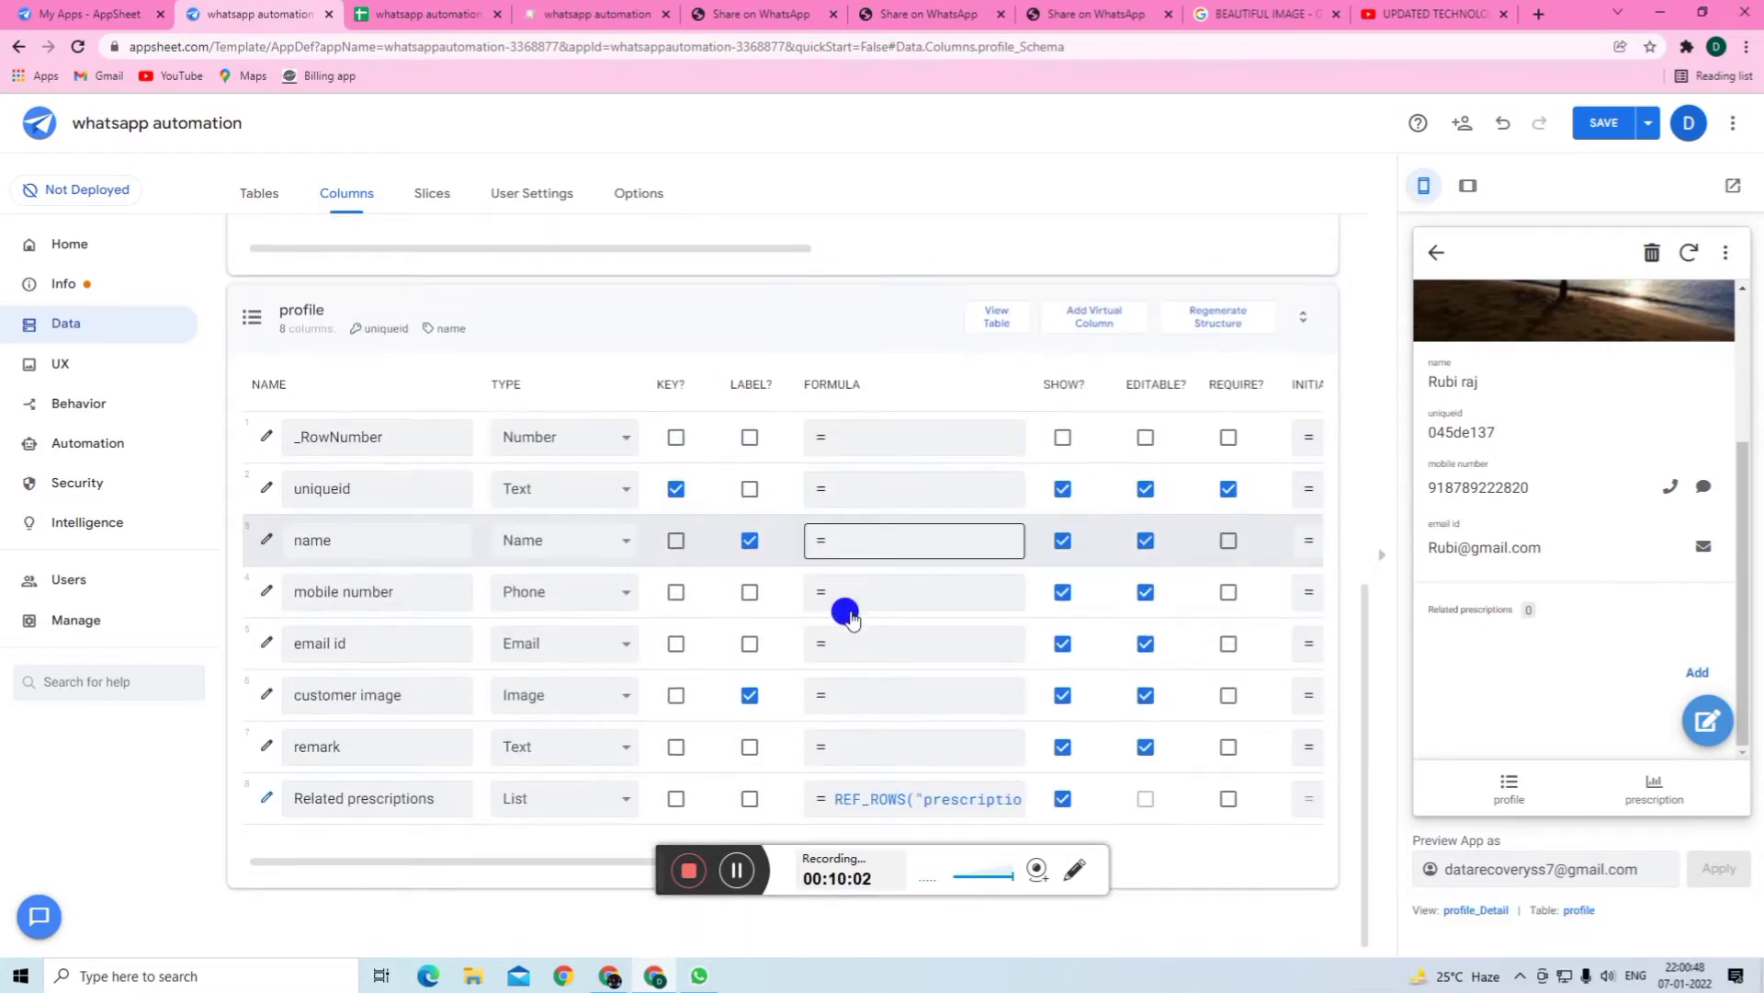
# - Look over the app's primary, menu and ref views, and expand the Print bot in the automation section
pyautogui.click(87, 363)
pyautogui.scroll(-2, 957, 539)
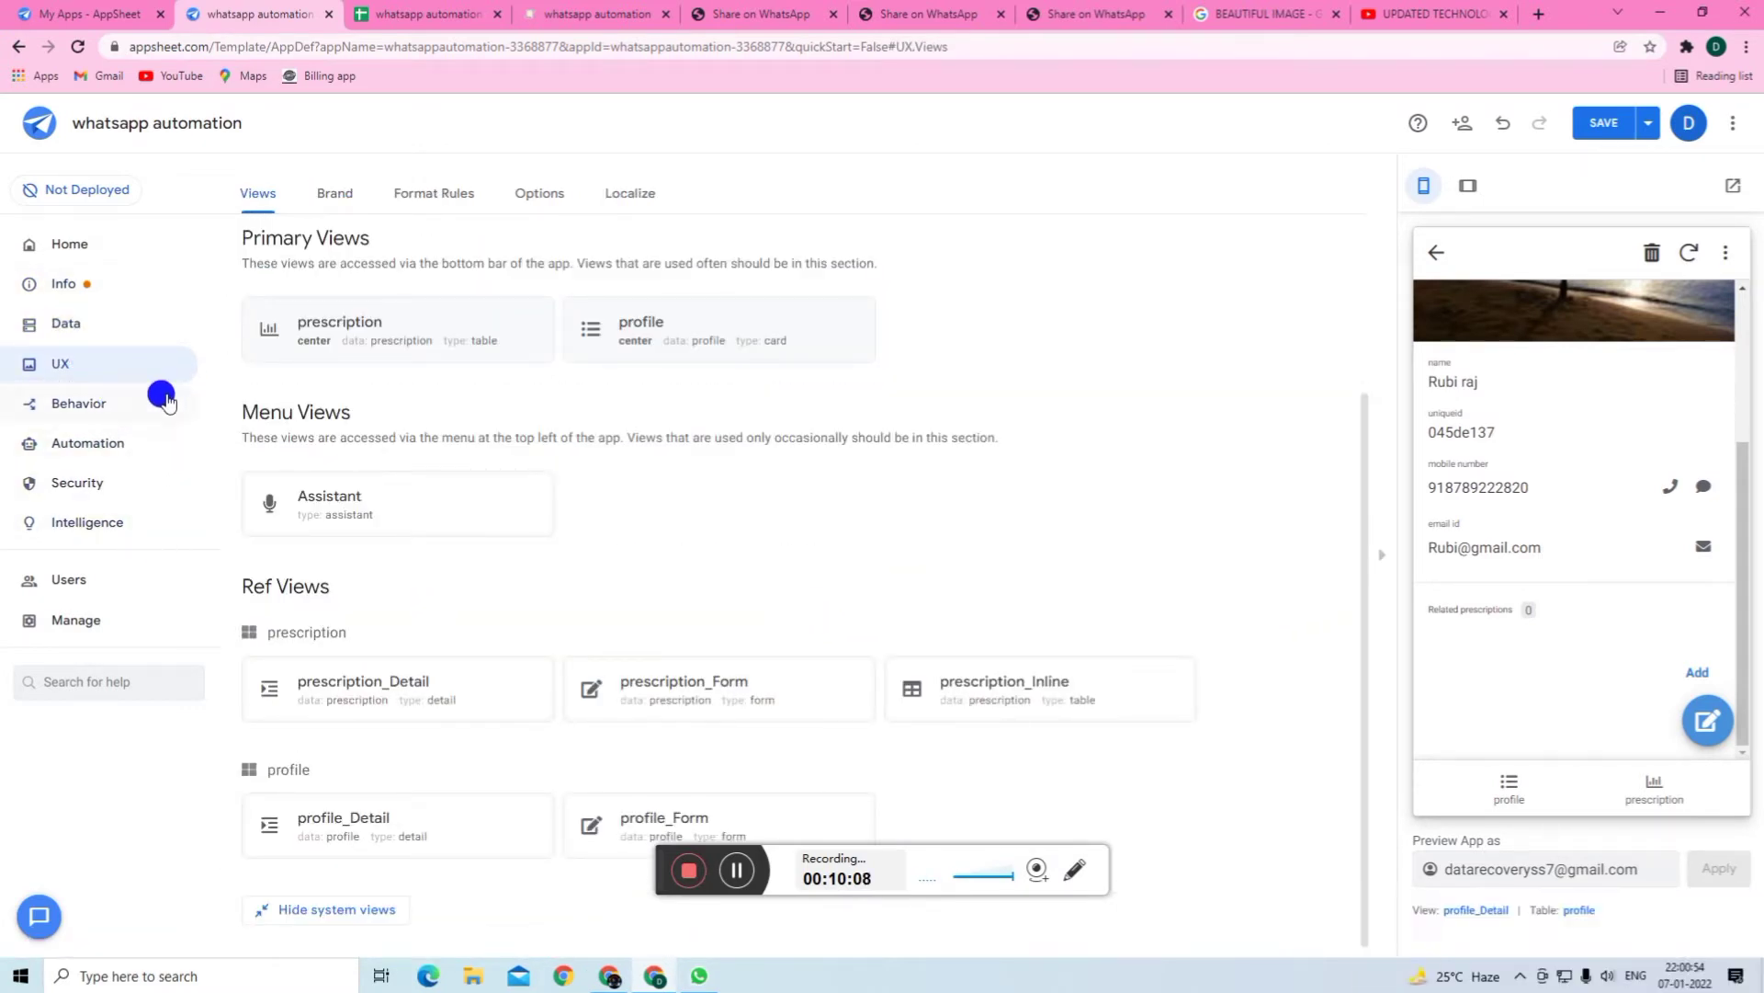
pyautogui.click(142, 443)
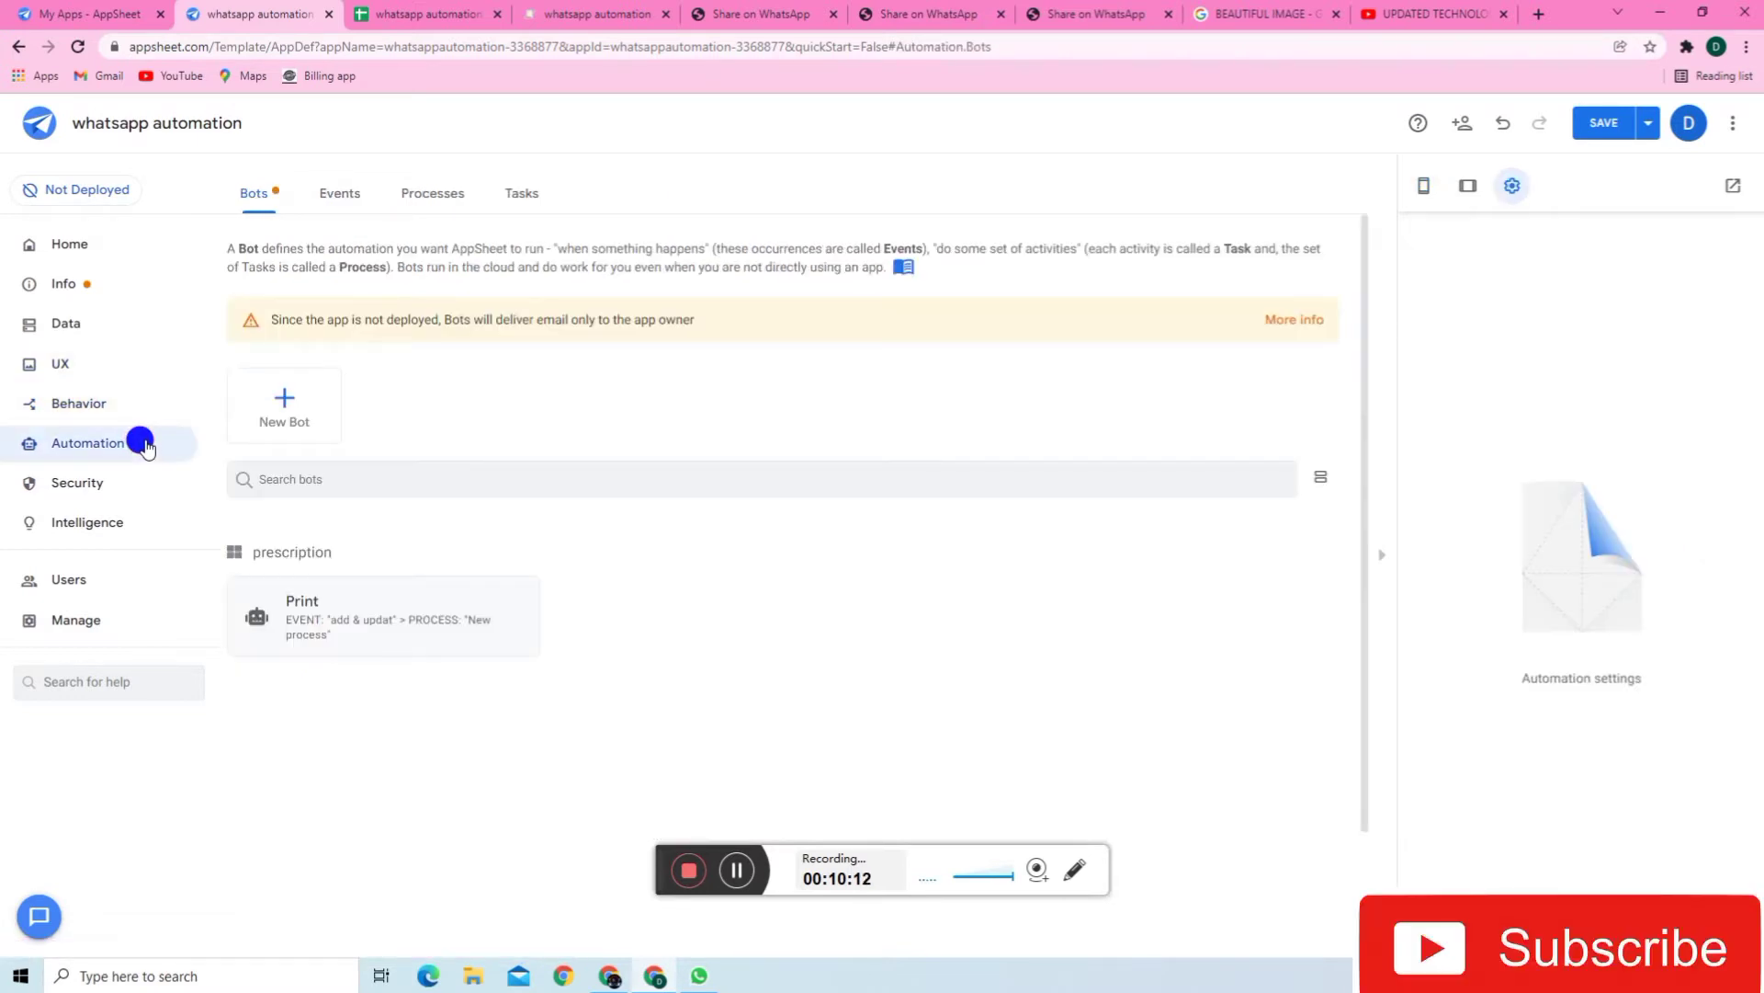
pyautogui.click(395, 599)
pyautogui.scroll(2, 864, 526)
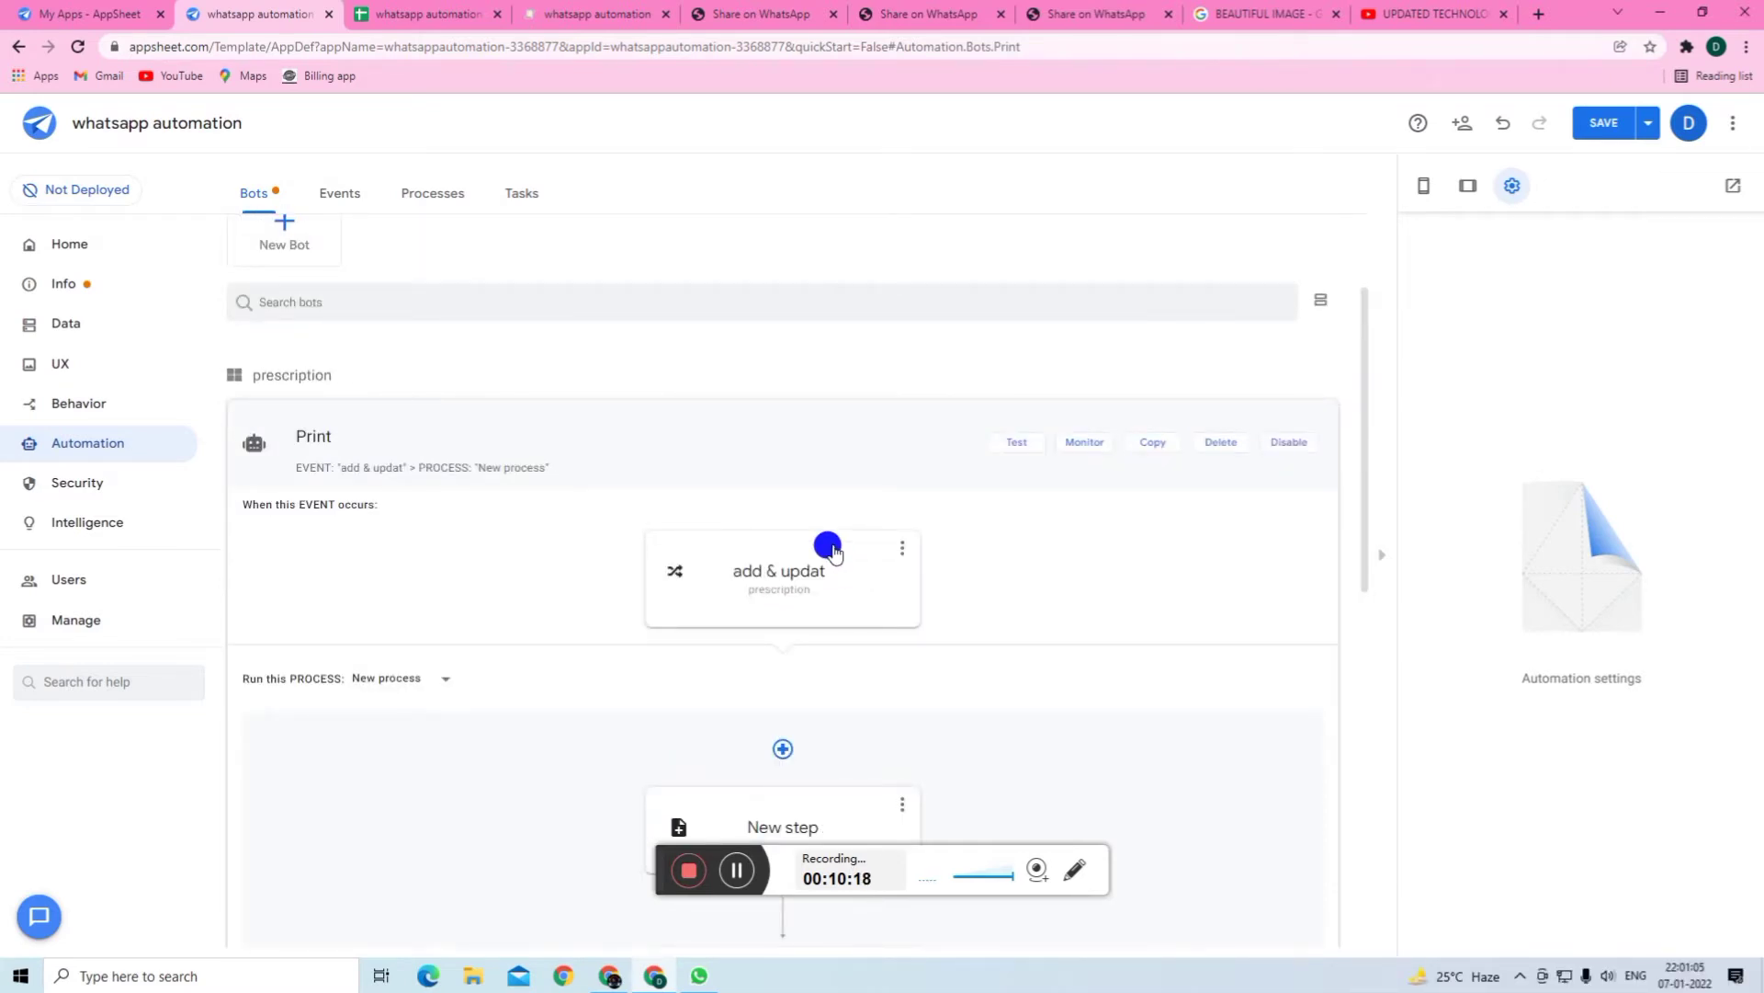
pyautogui.scroll(-1, 827, 543)
# - Switch to YouTube to look over the UPDATED TECHNOLOGY channel's uploaded videos, and return to the profile spreadsheet
pyautogui.click(1398, 18)
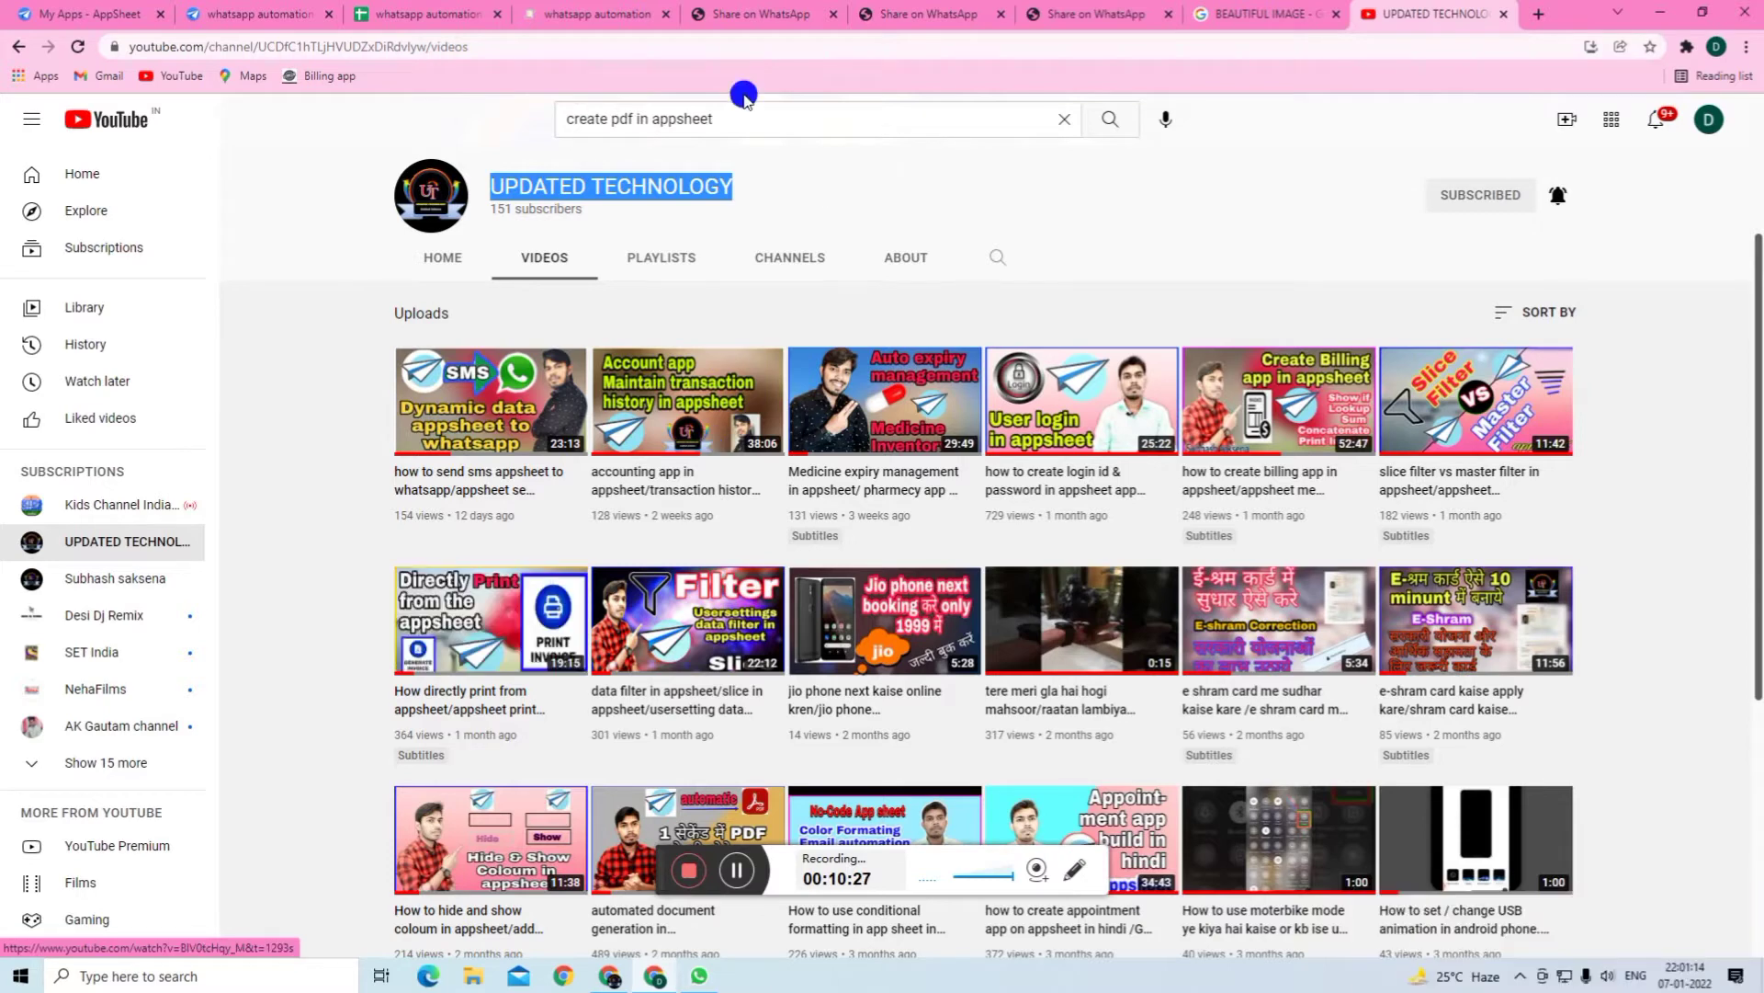
pyautogui.click(428, 17)
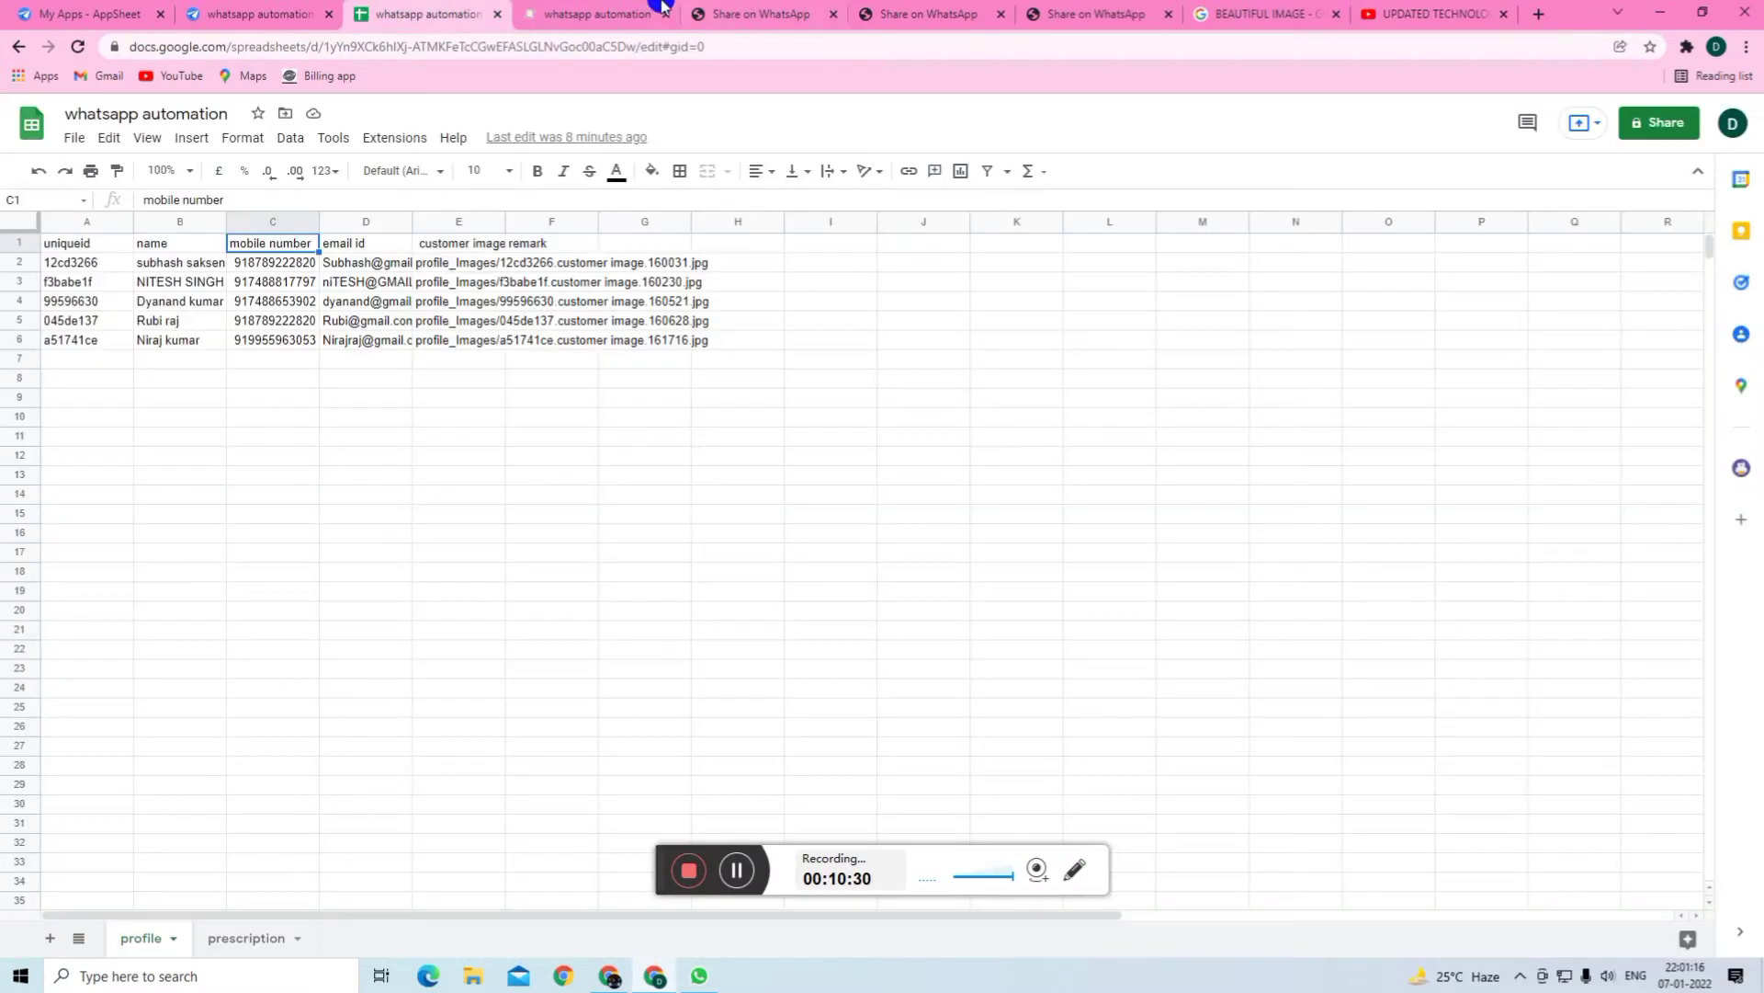
pyautogui.click(1370, 15)
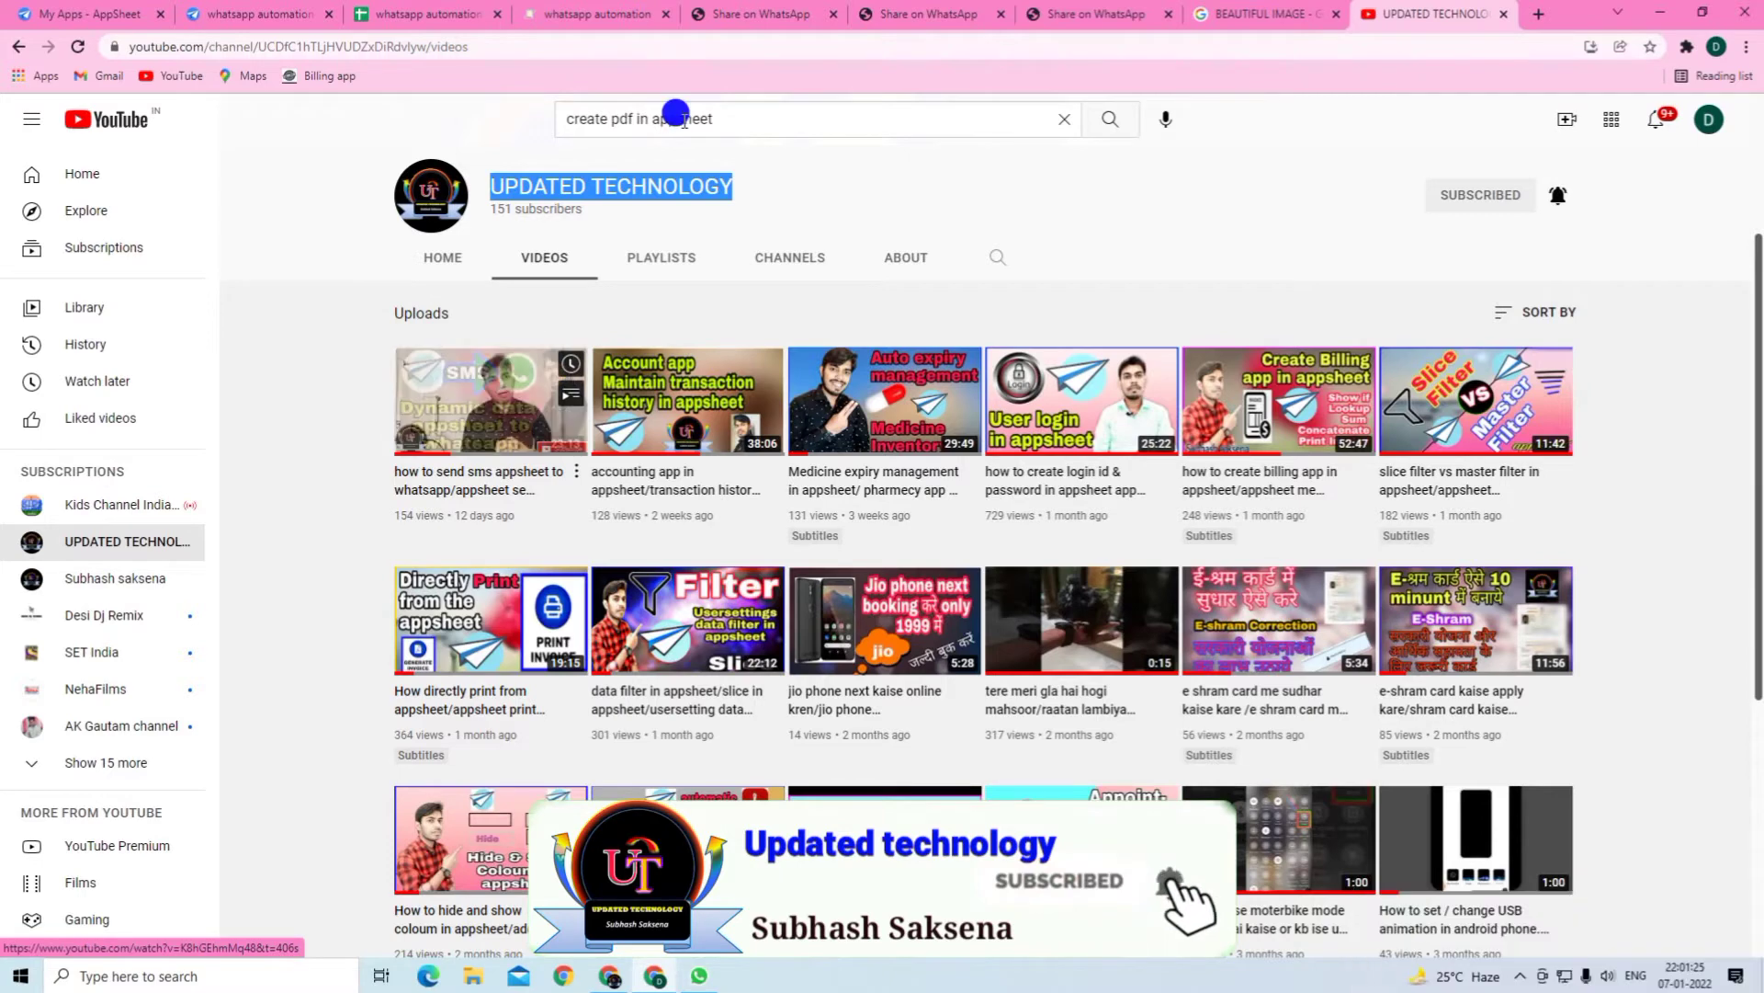
pyautogui.click(418, 17)
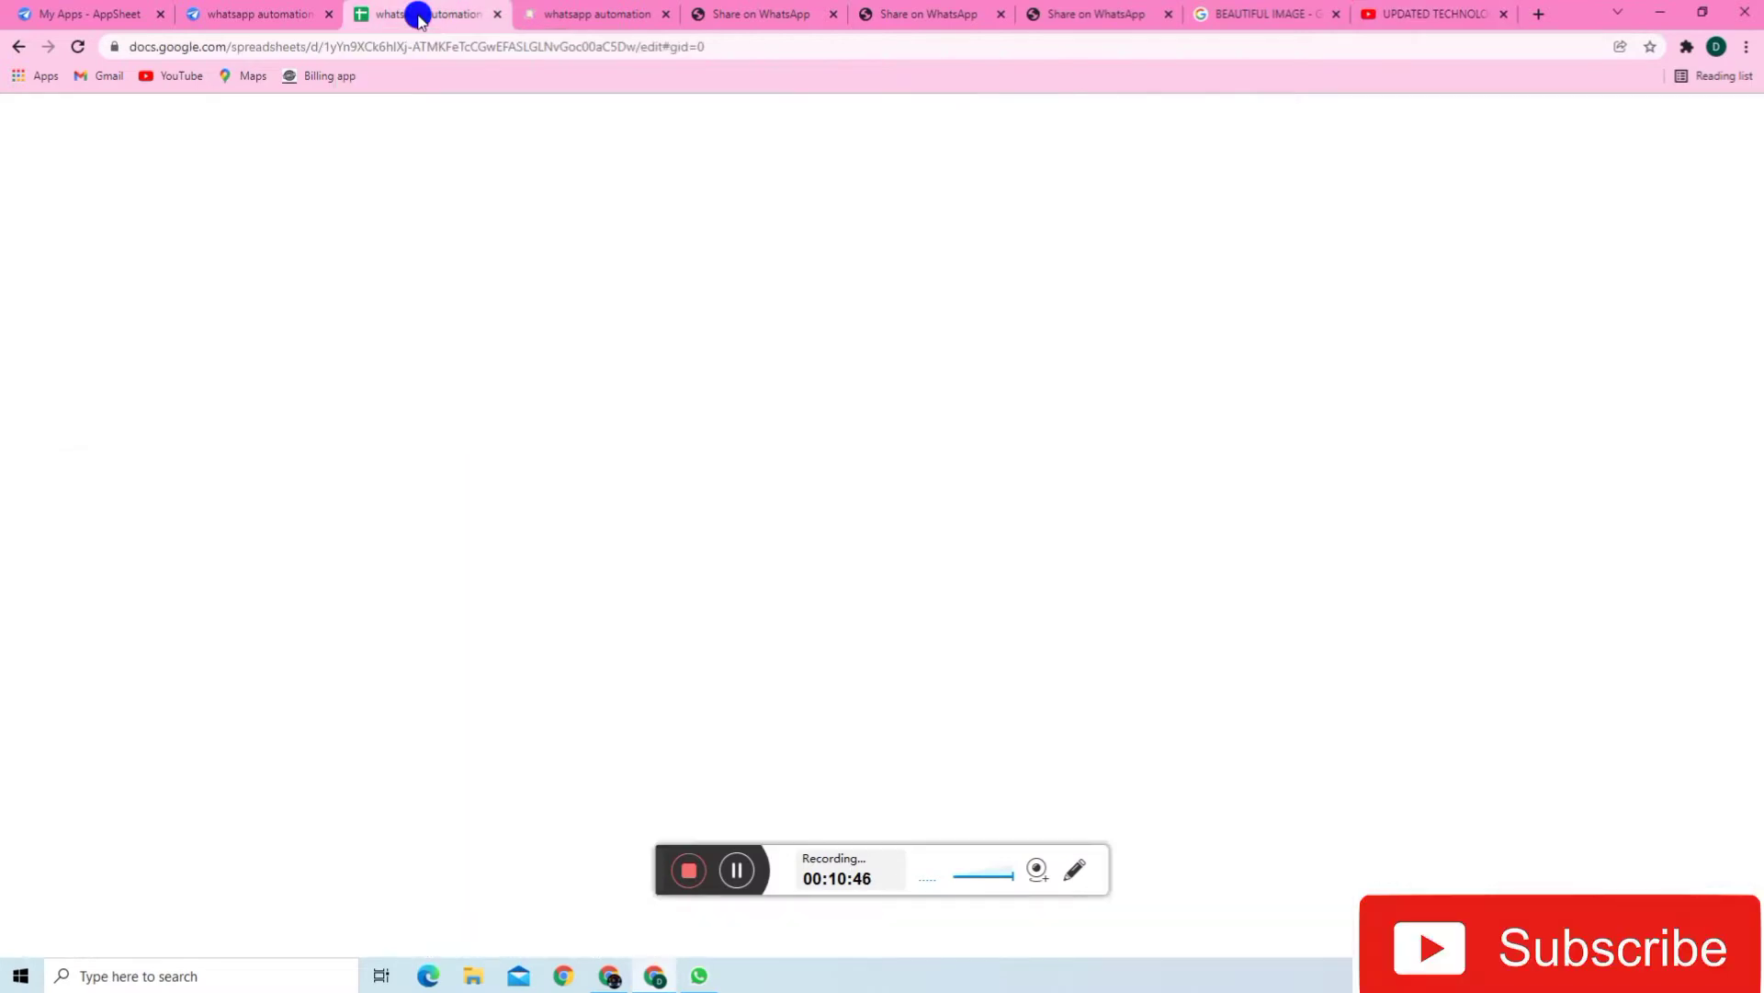
# - View the prescription with the leopard image in the running app, leave its details, and switch back to the AppSheet editor
pyautogui.click(609, 16)
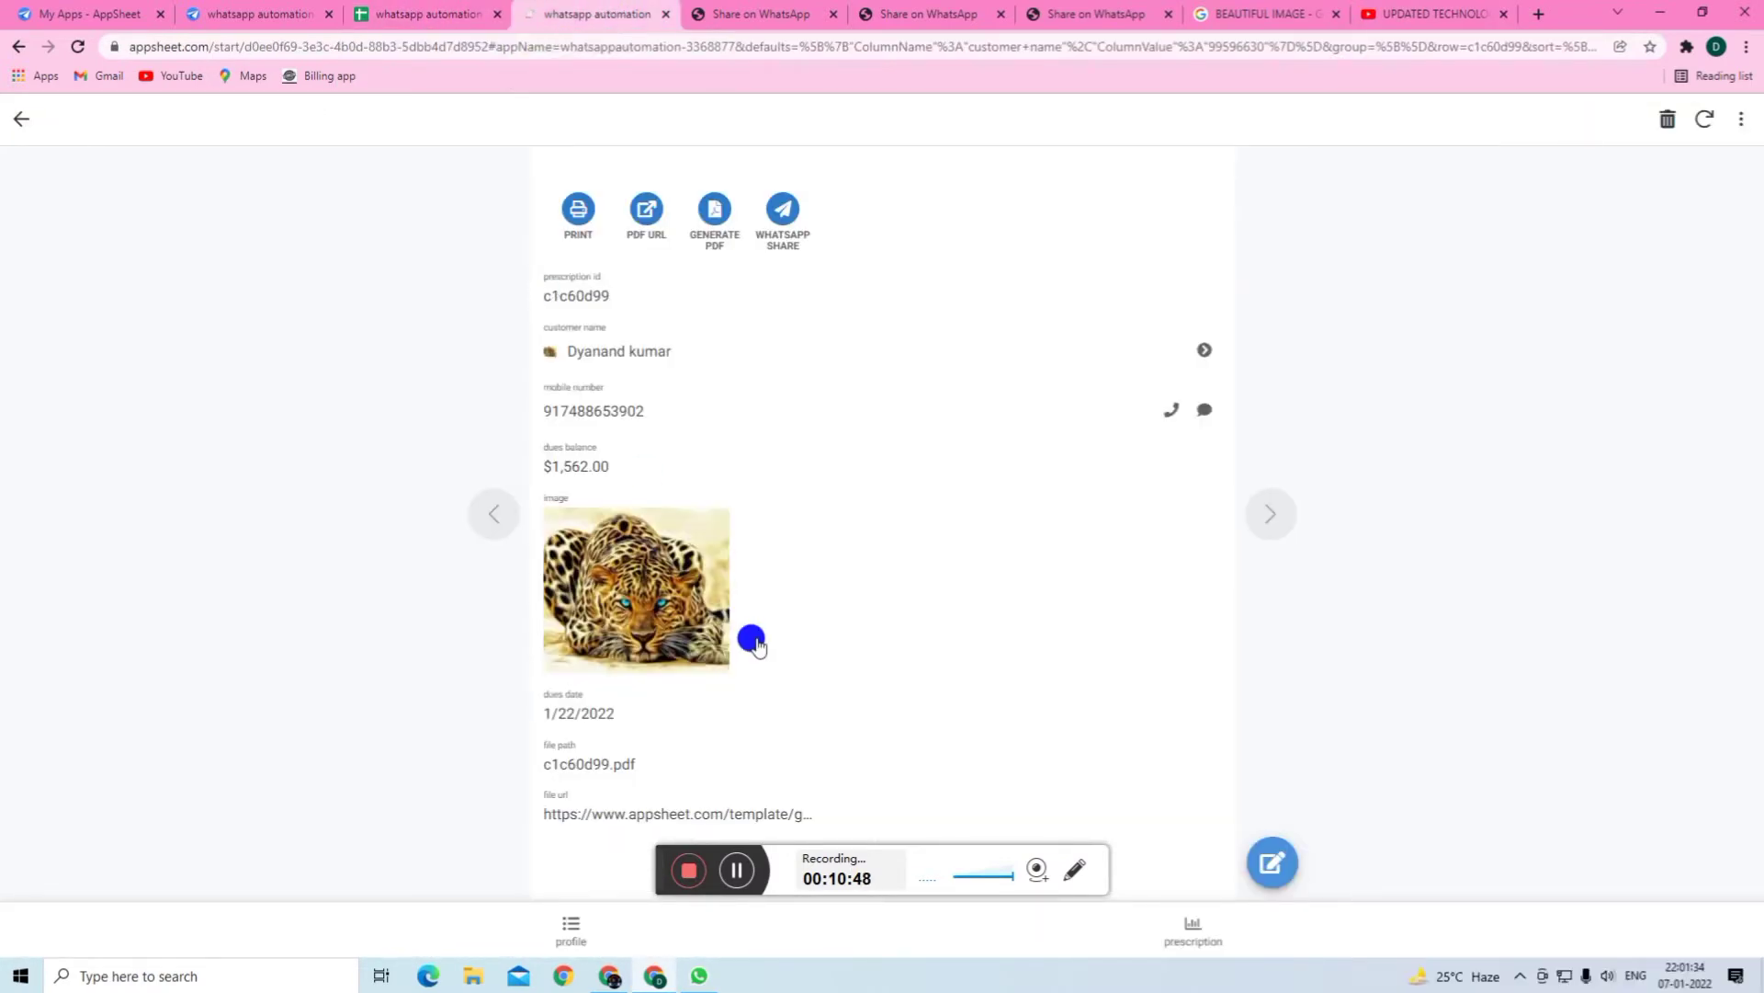
pyautogui.click(30, 119)
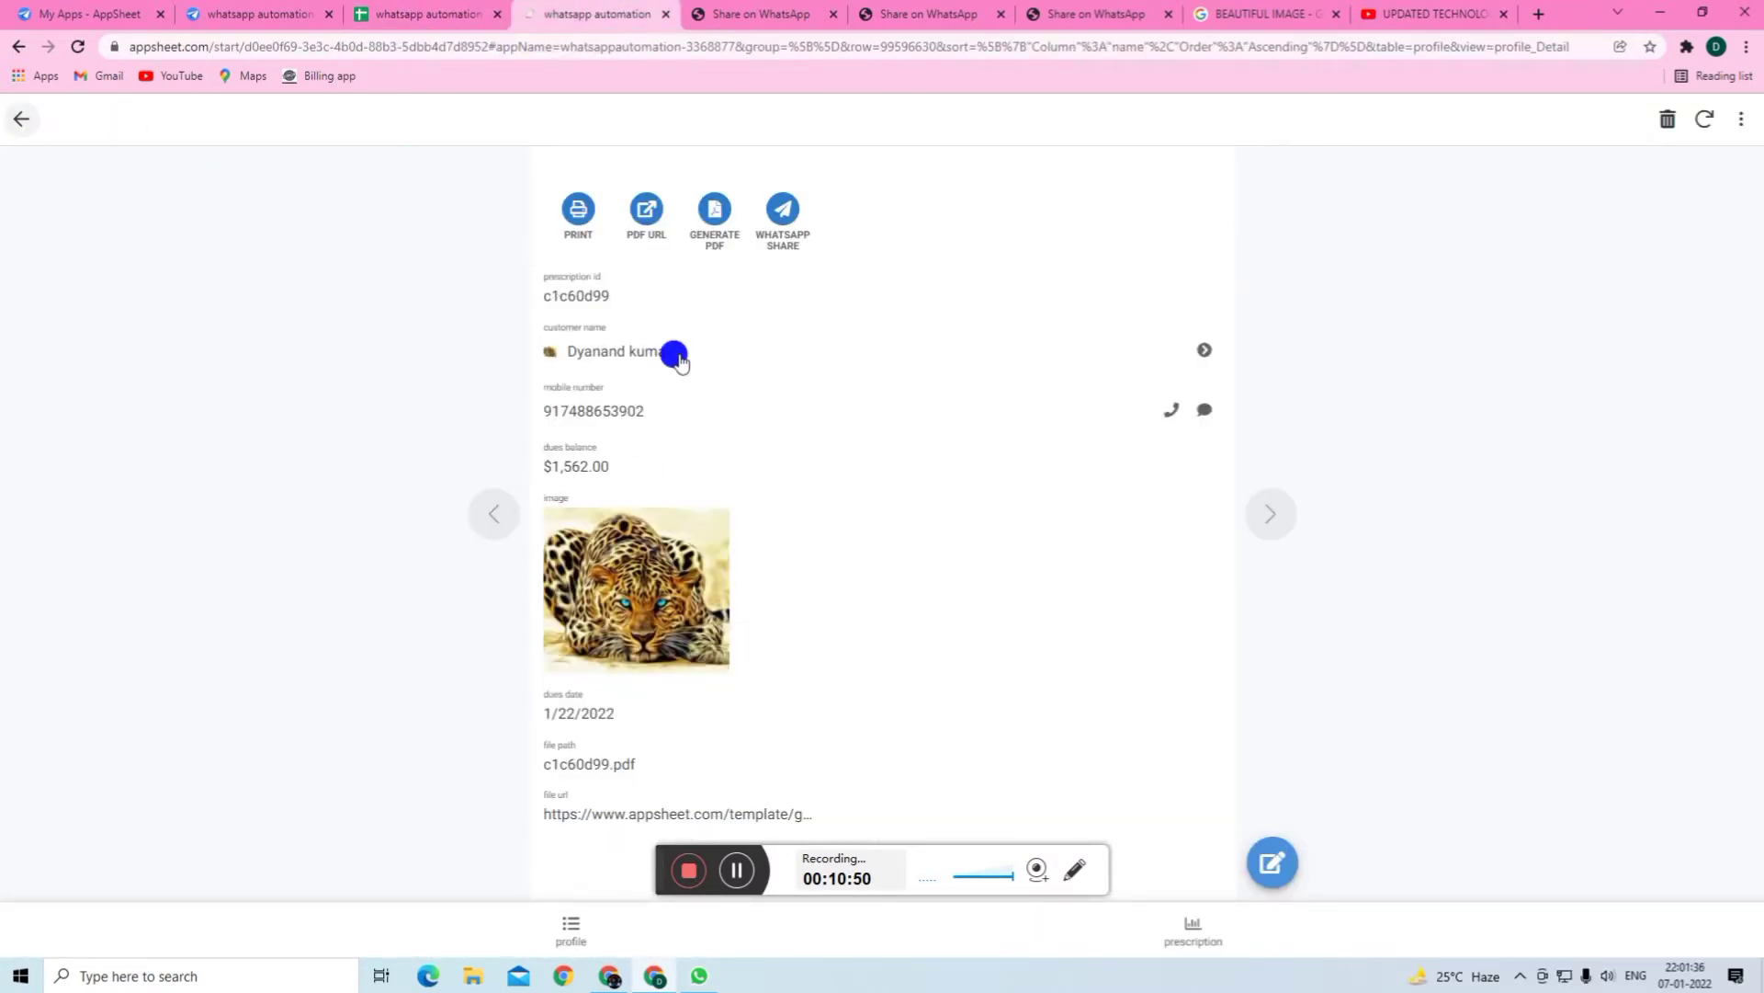
pyautogui.click(233, 18)
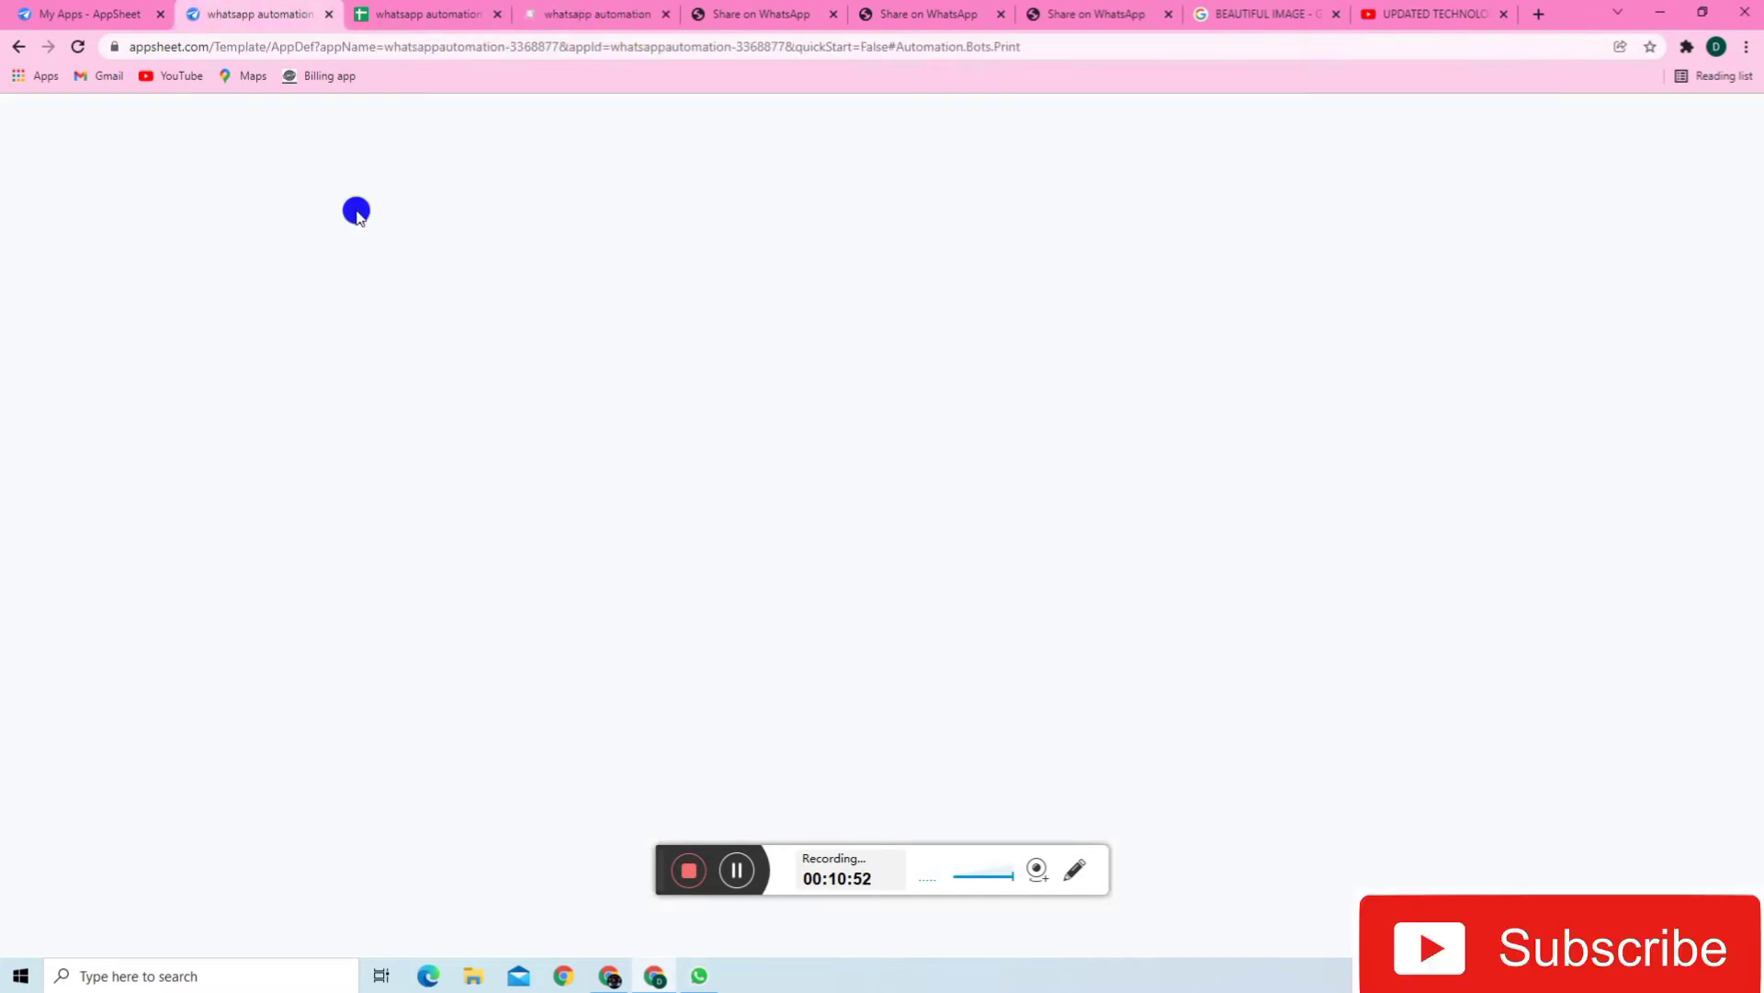
# - Examine the Print bot's create file task settings and the generate pdf data action of its second step
pyautogui.scroll(-3, 842, 556)
pyautogui.scroll(3, 831, 552)
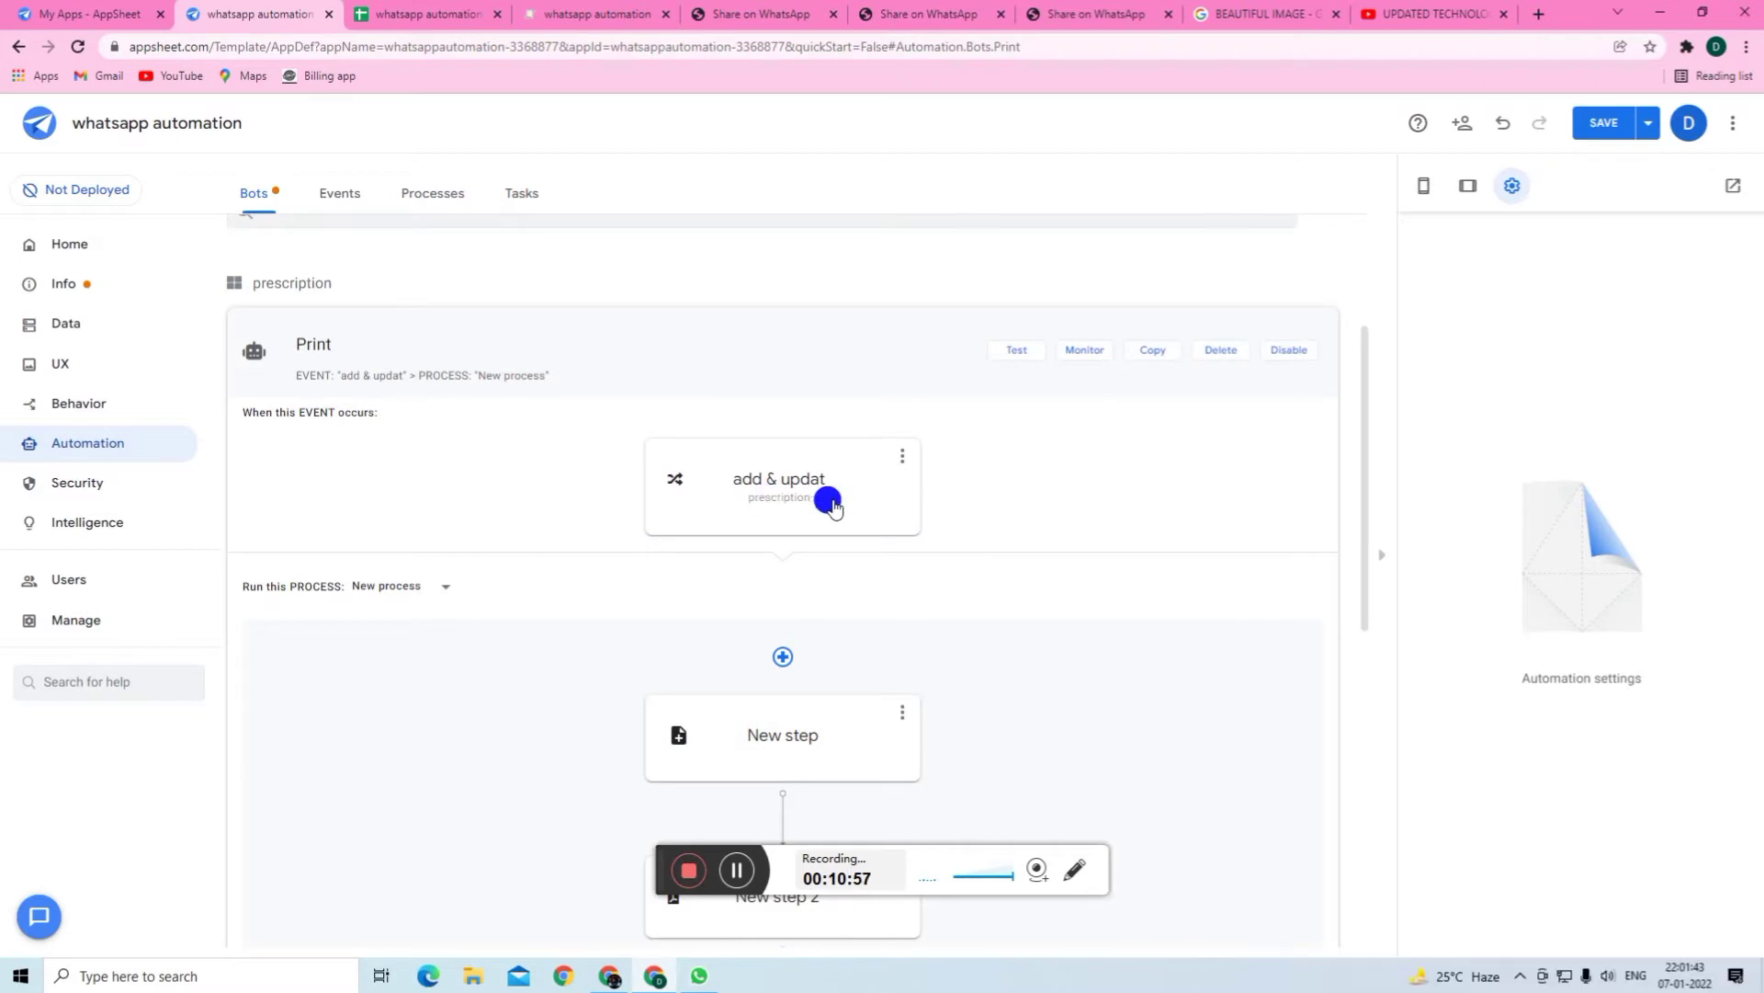
pyautogui.click(827, 500)
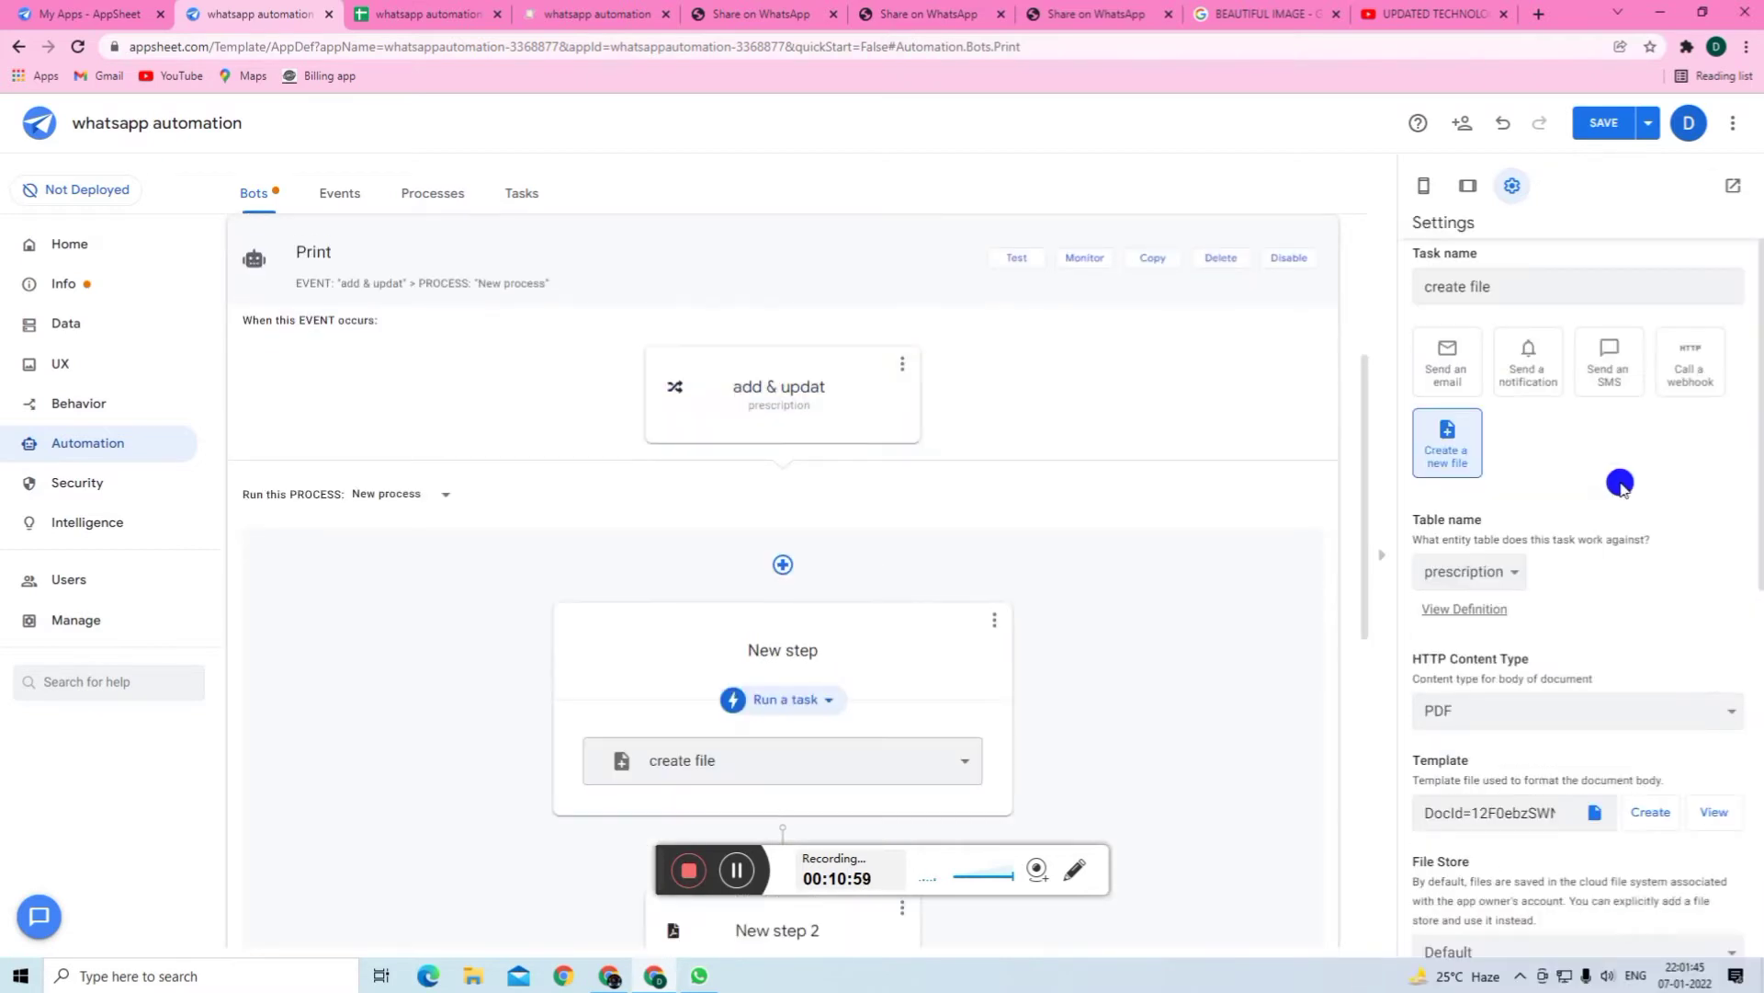
pyautogui.scroll(-4, 1194, 488)
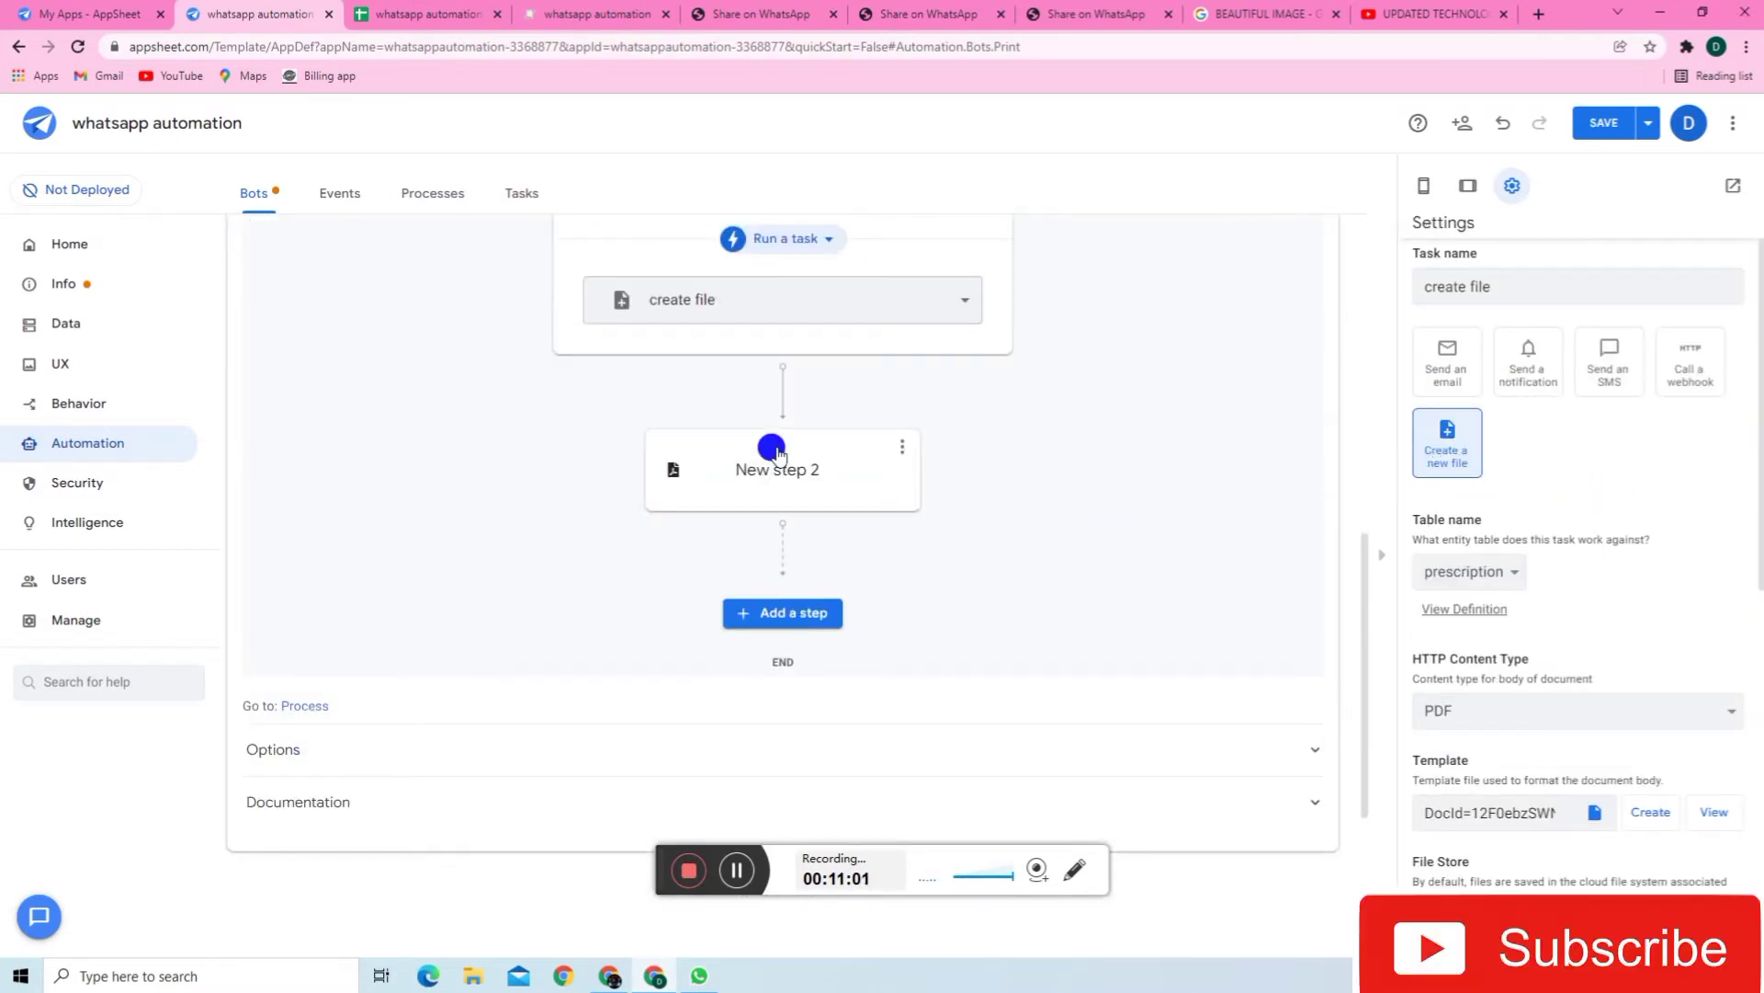
pyautogui.click(825, 487)
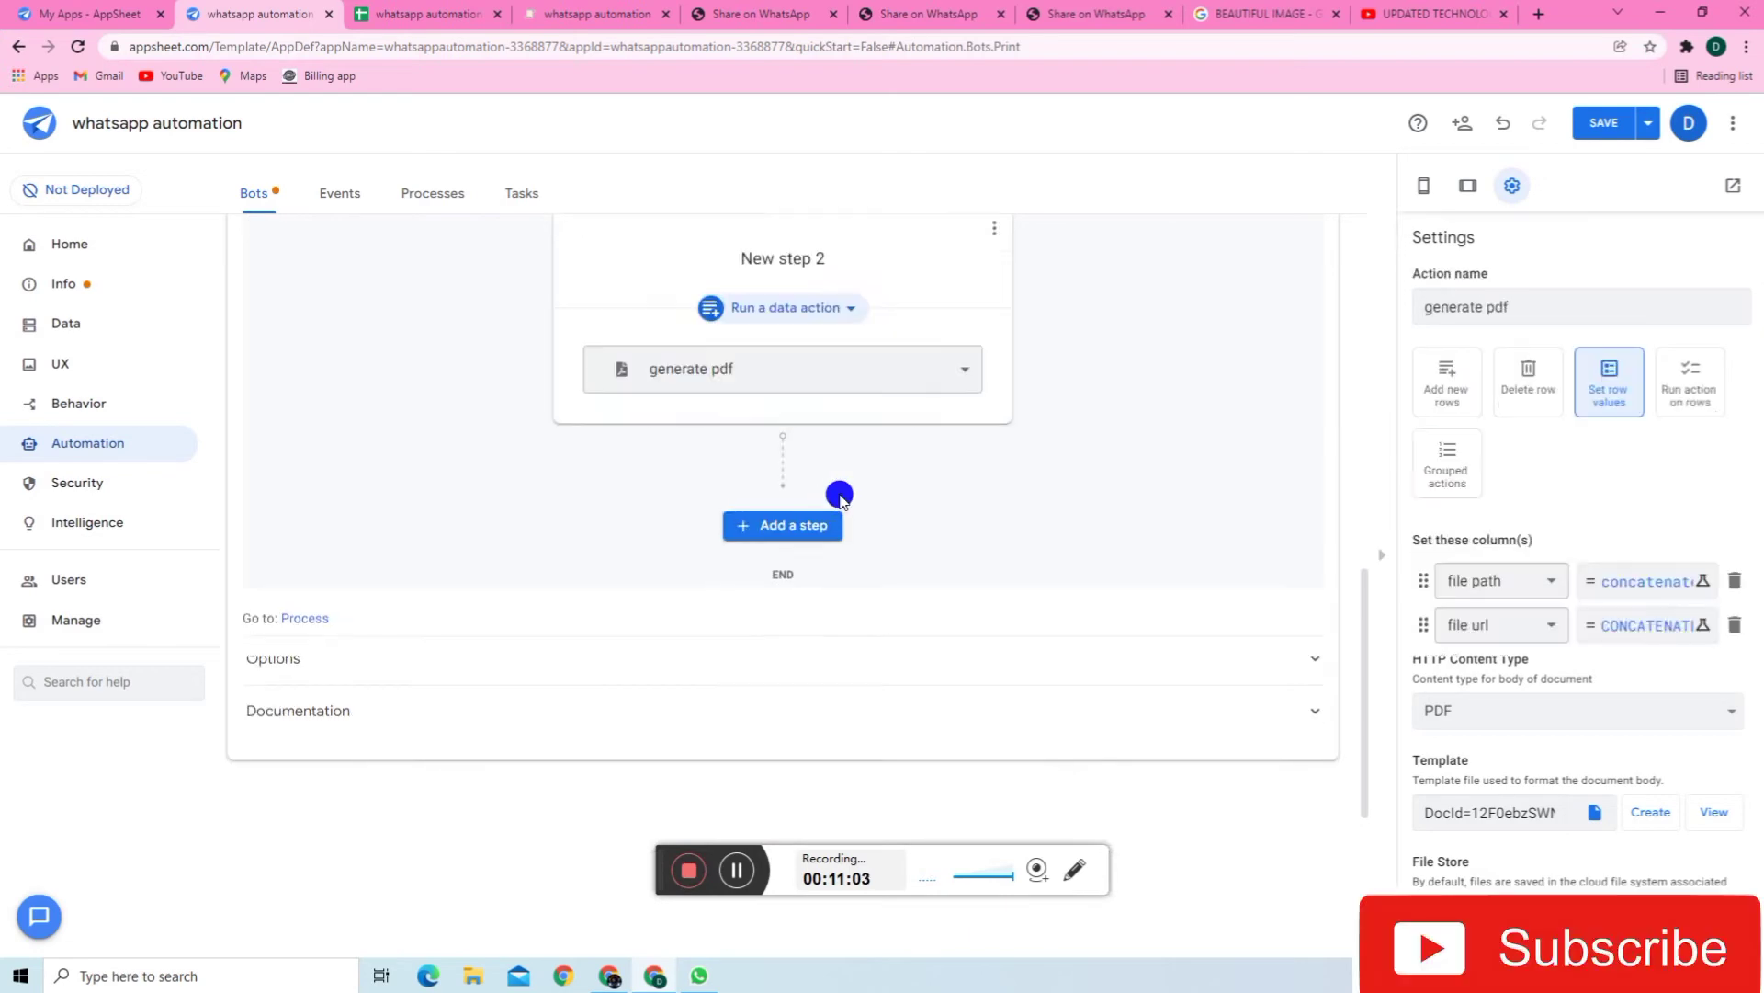
# - Open the file path expression of the generate pdf action, examine its folder path, prescription id and .pdf parts, and close it
pyautogui.click(1660, 588)
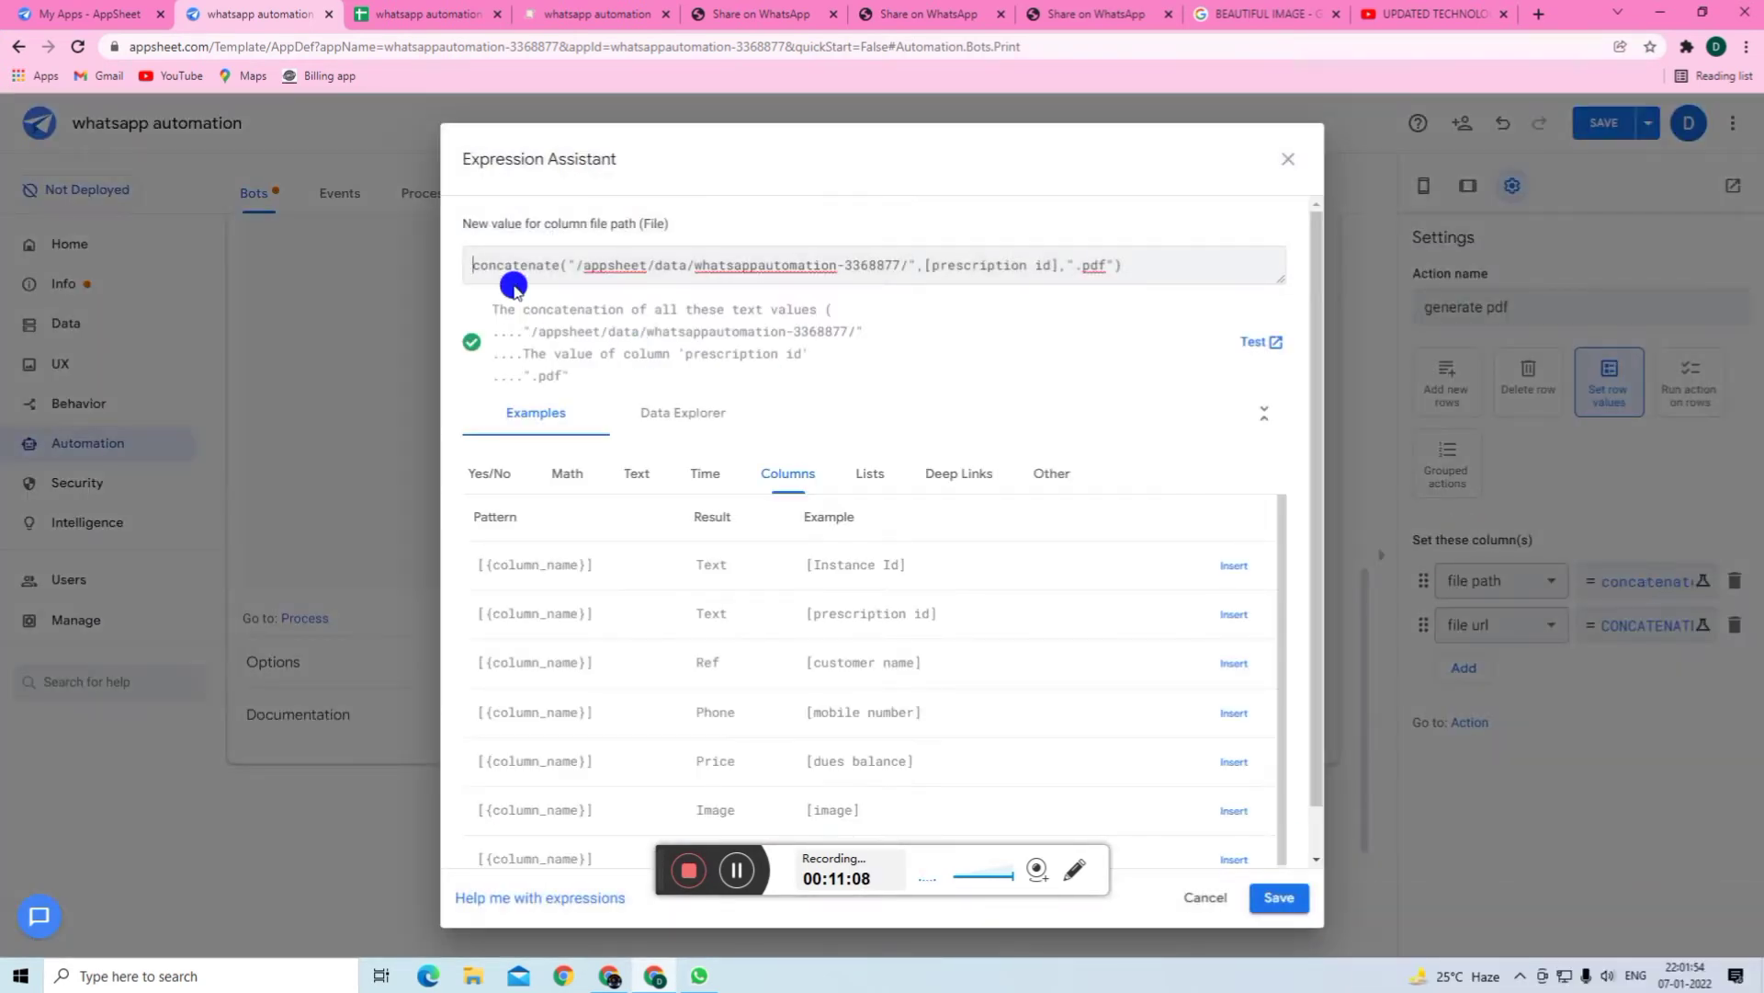
pyautogui.moveTo(468, 265); pyautogui.dragTo(1178, 262)
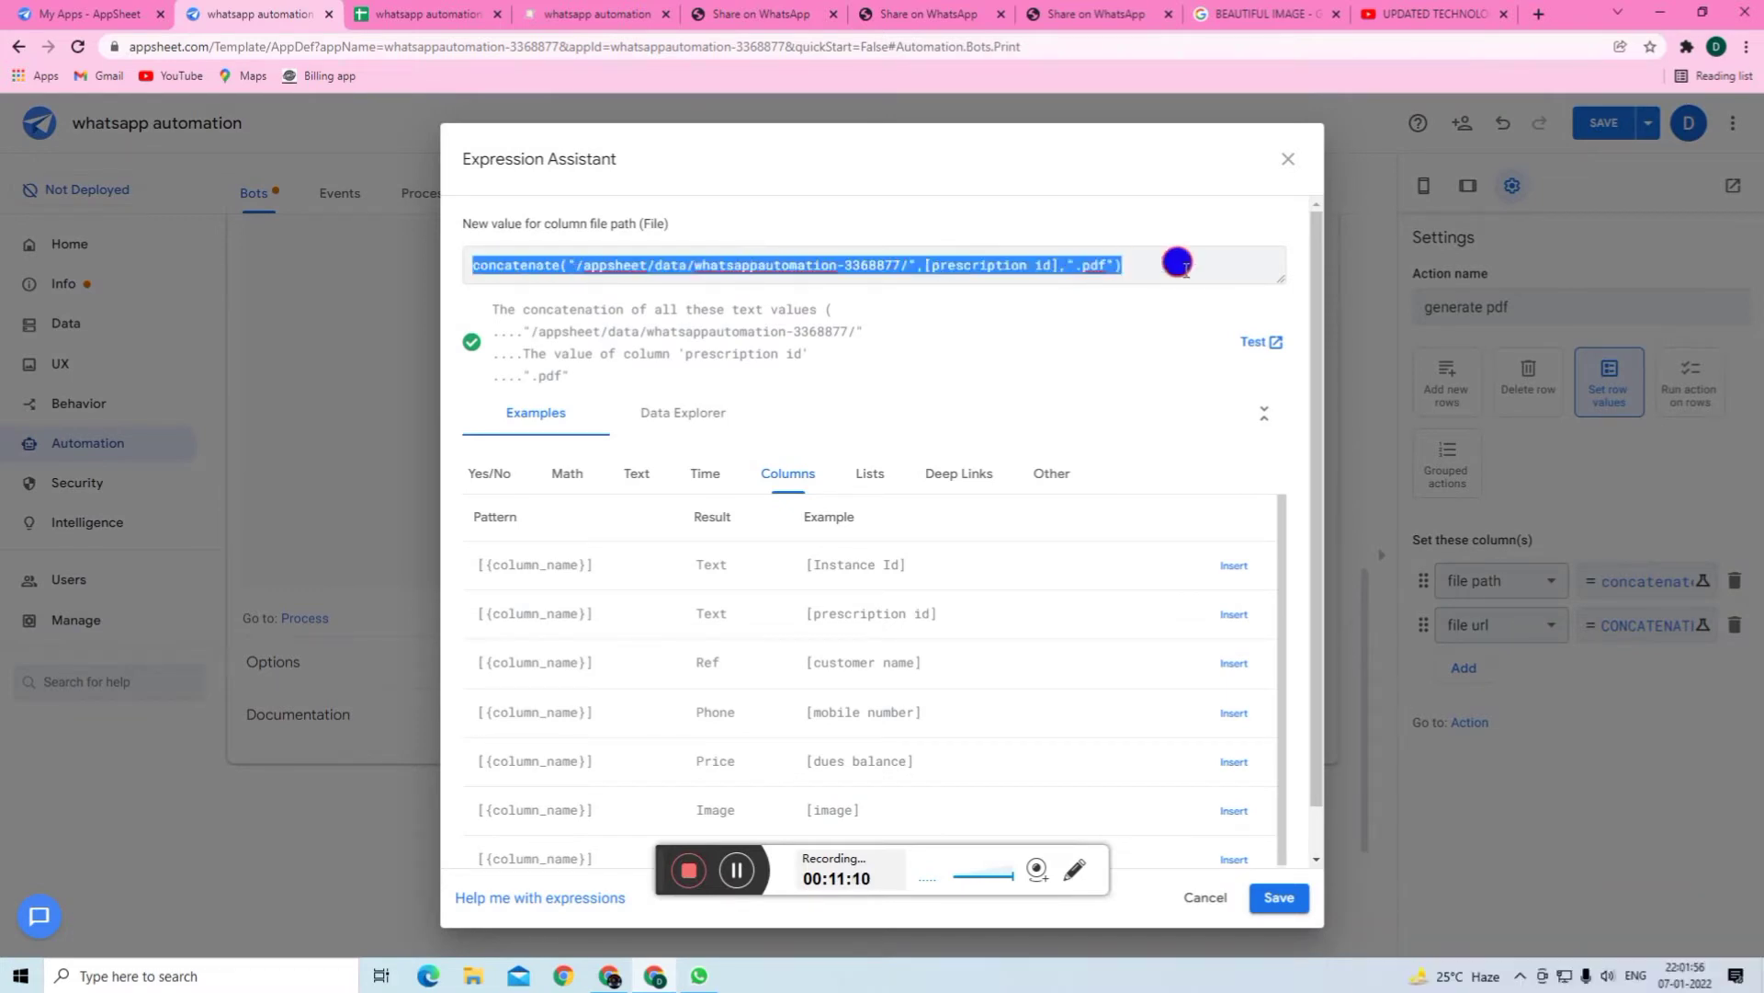
pyautogui.click(1135, 265)
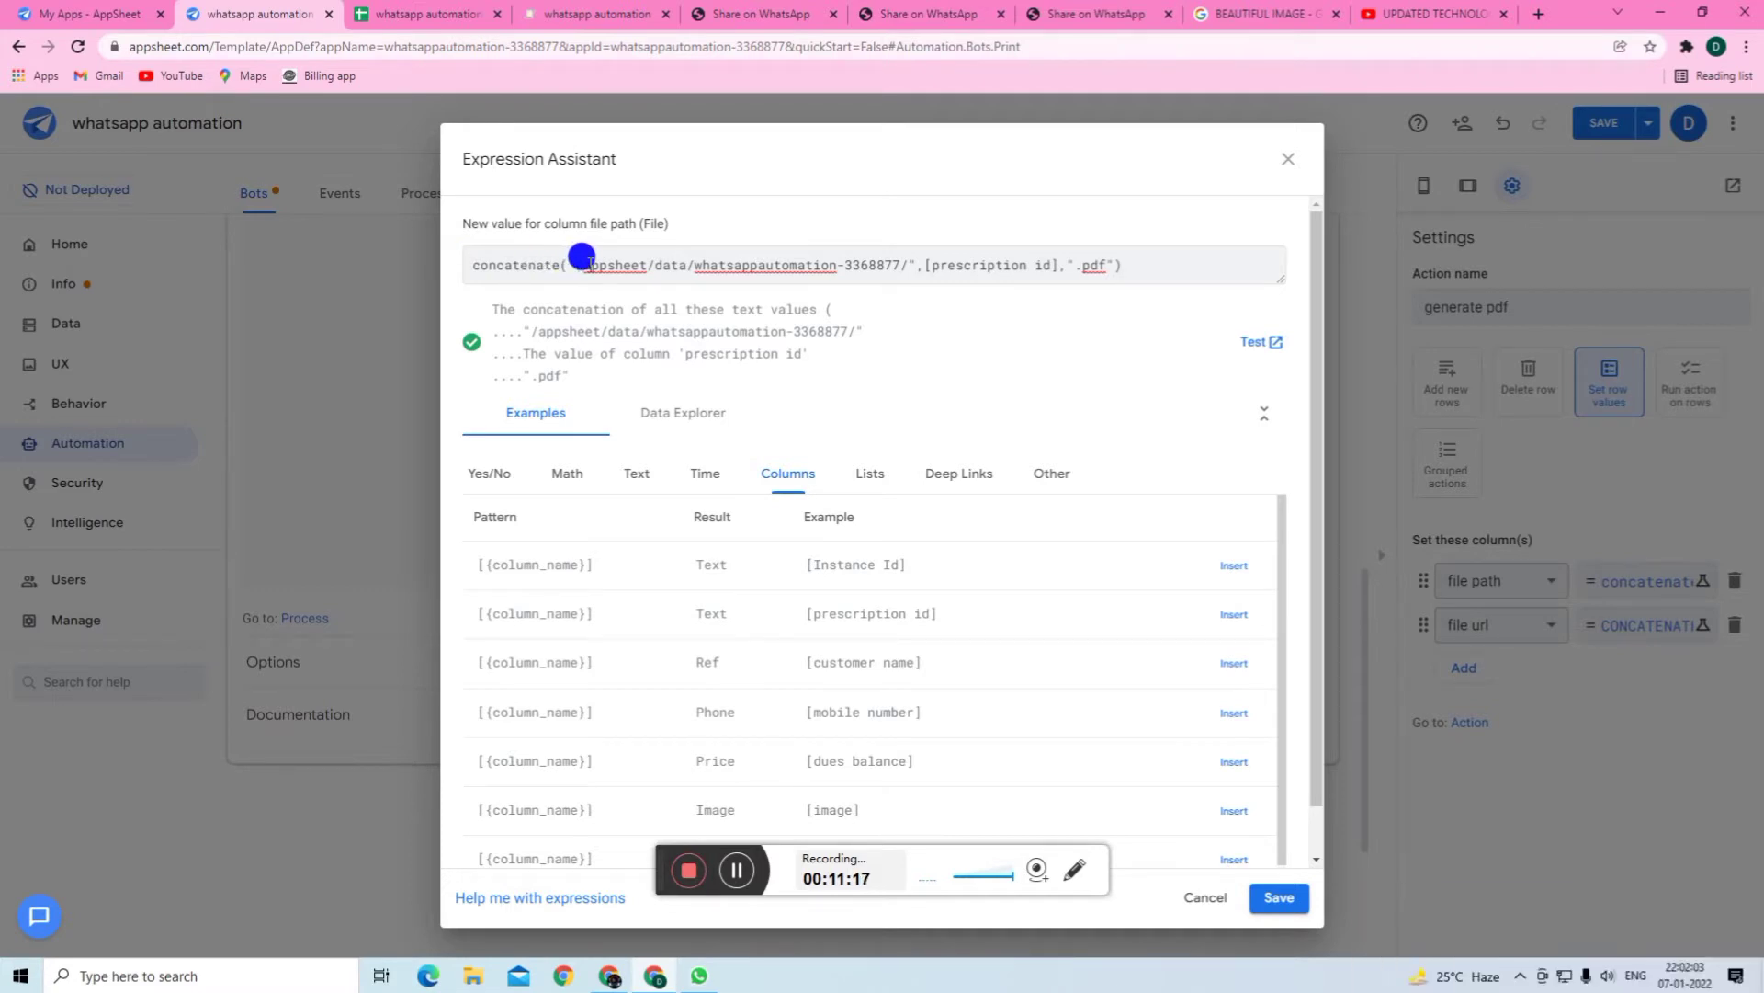
pyautogui.doubleClick(601, 258)
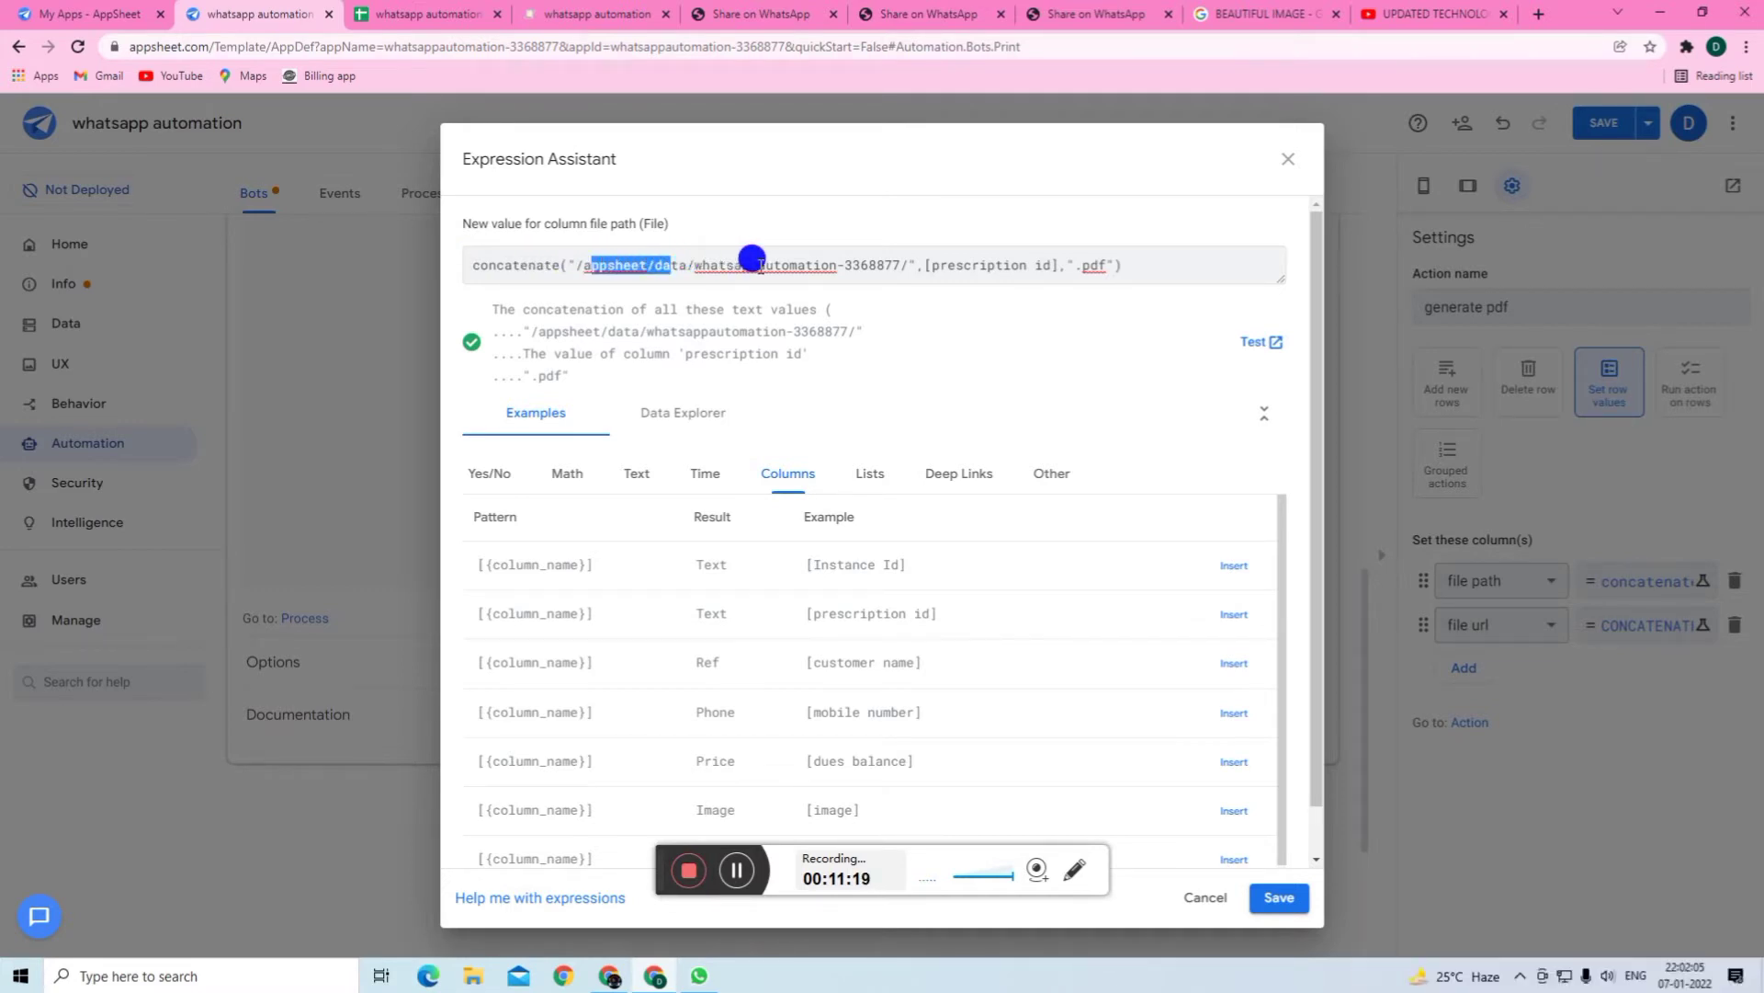
pyautogui.moveTo(896, 266); pyautogui.dragTo(710, 257)
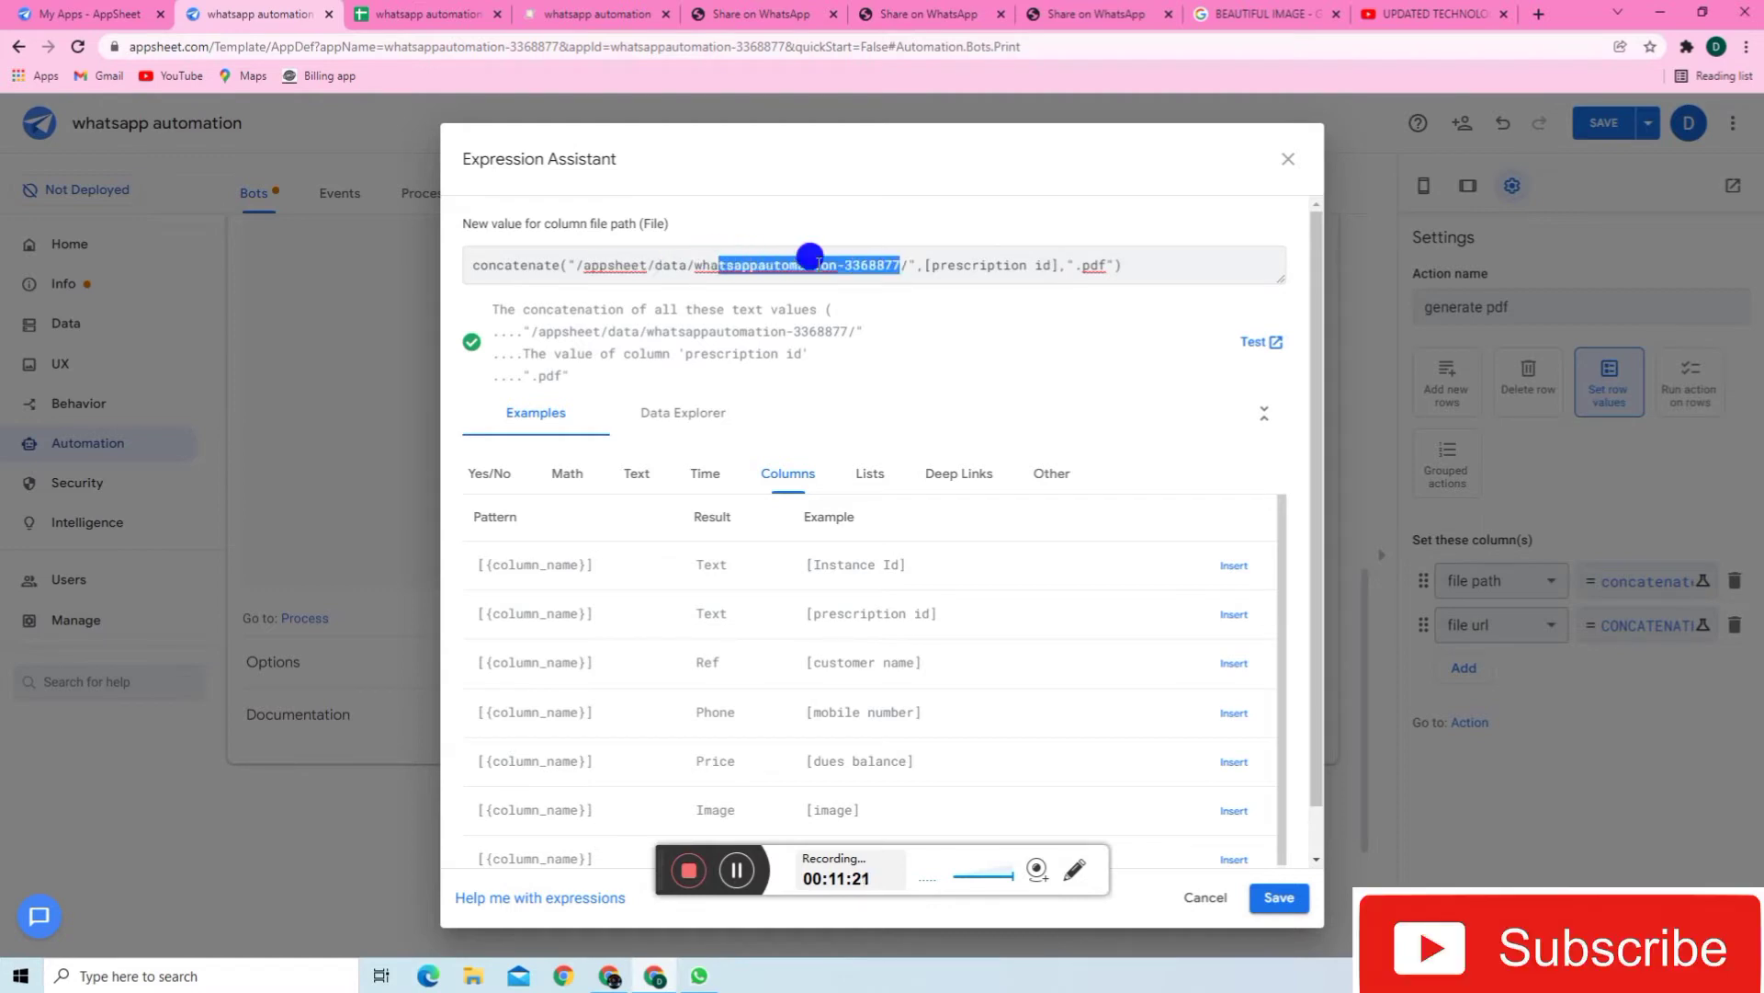
pyautogui.moveTo(916, 262); pyautogui.dragTo(556, 249)
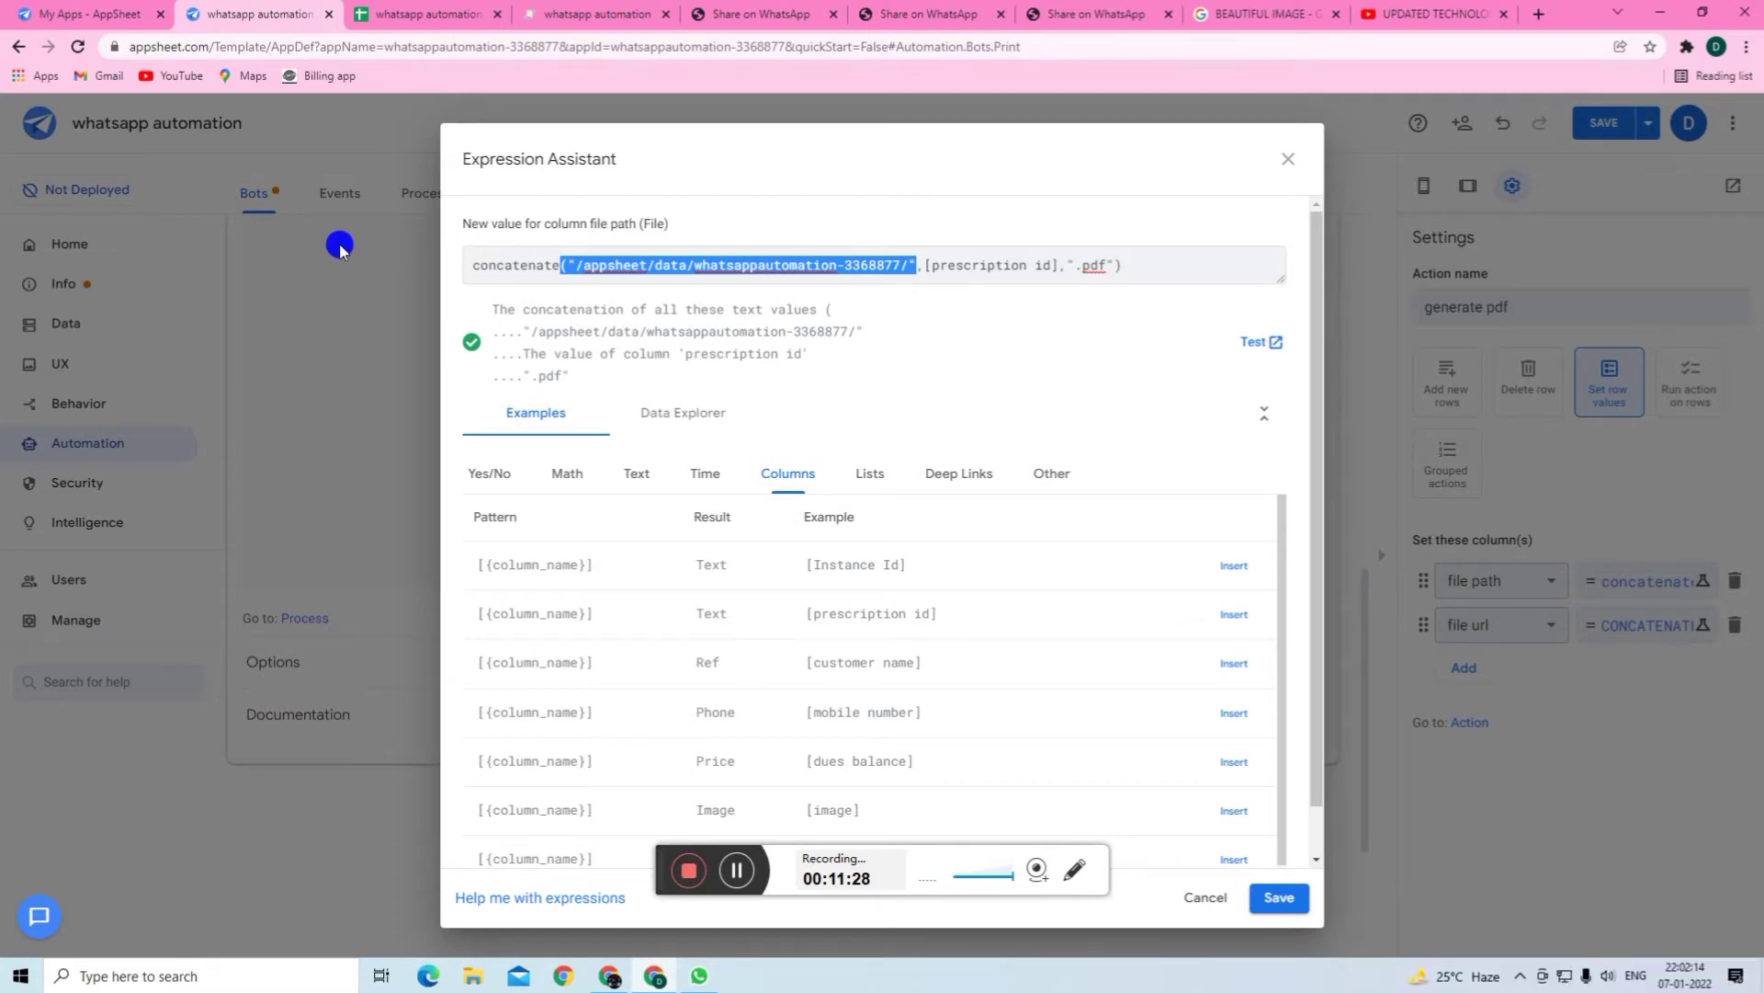
pyautogui.click(748, 878)
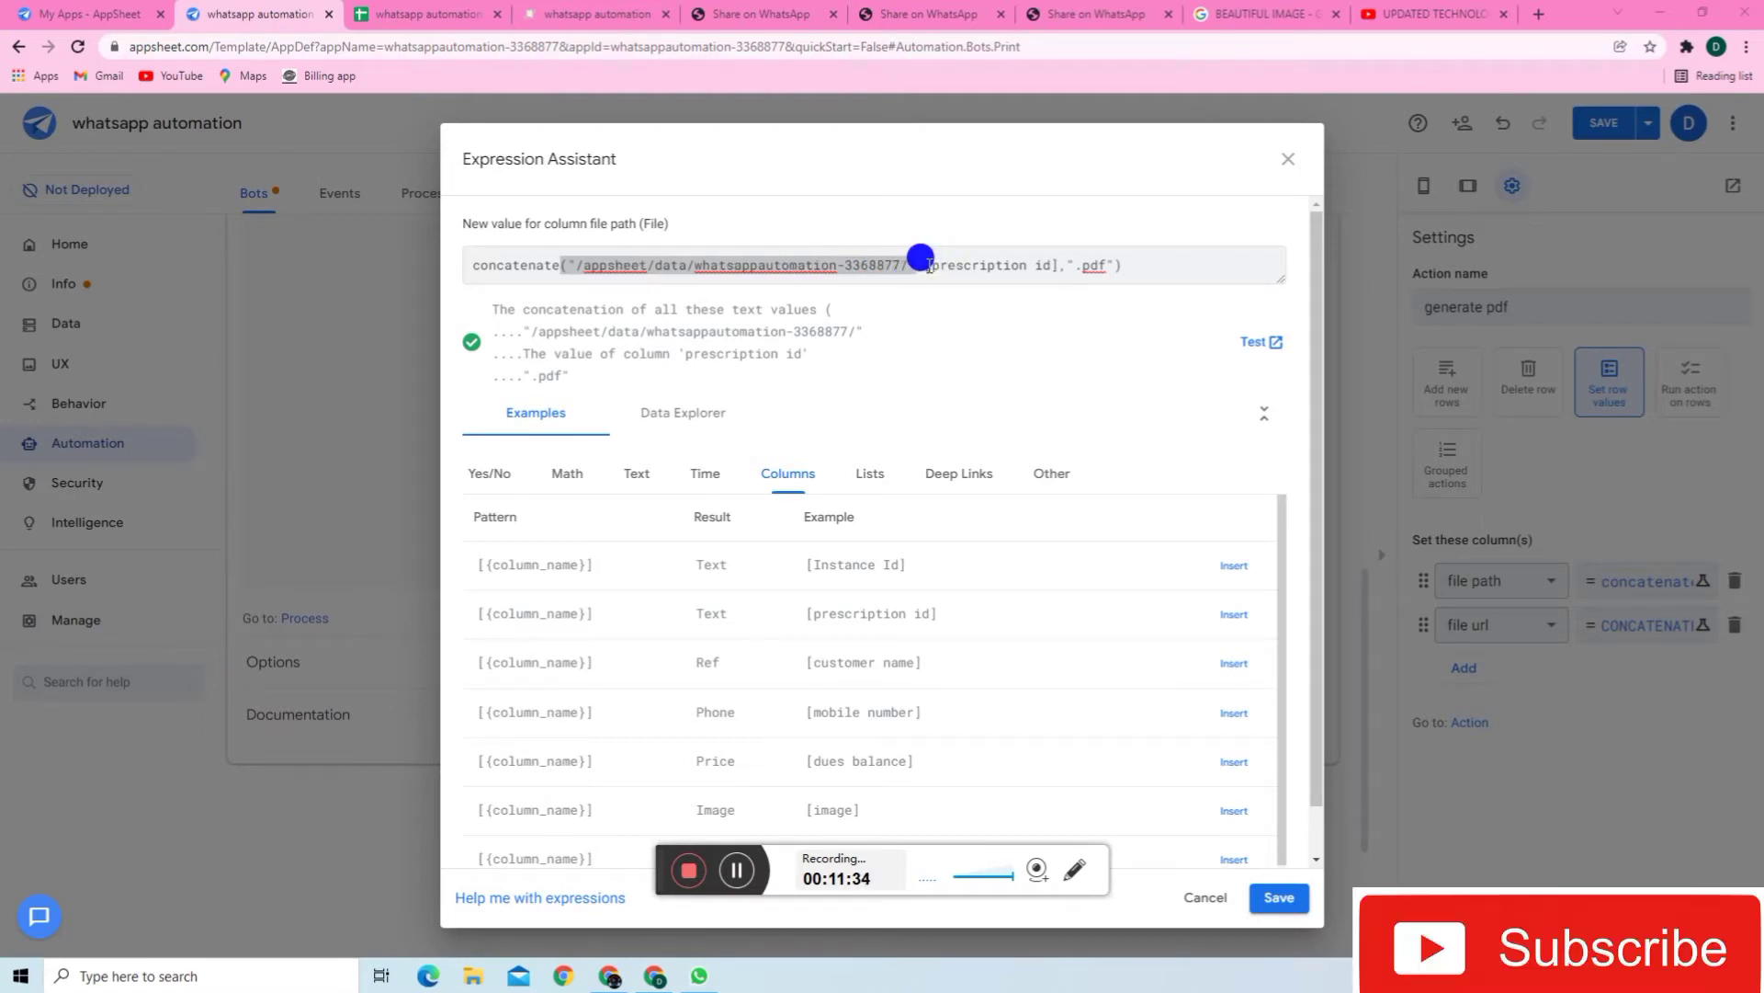
pyautogui.moveTo(923, 263); pyautogui.dragTo(1055, 258)
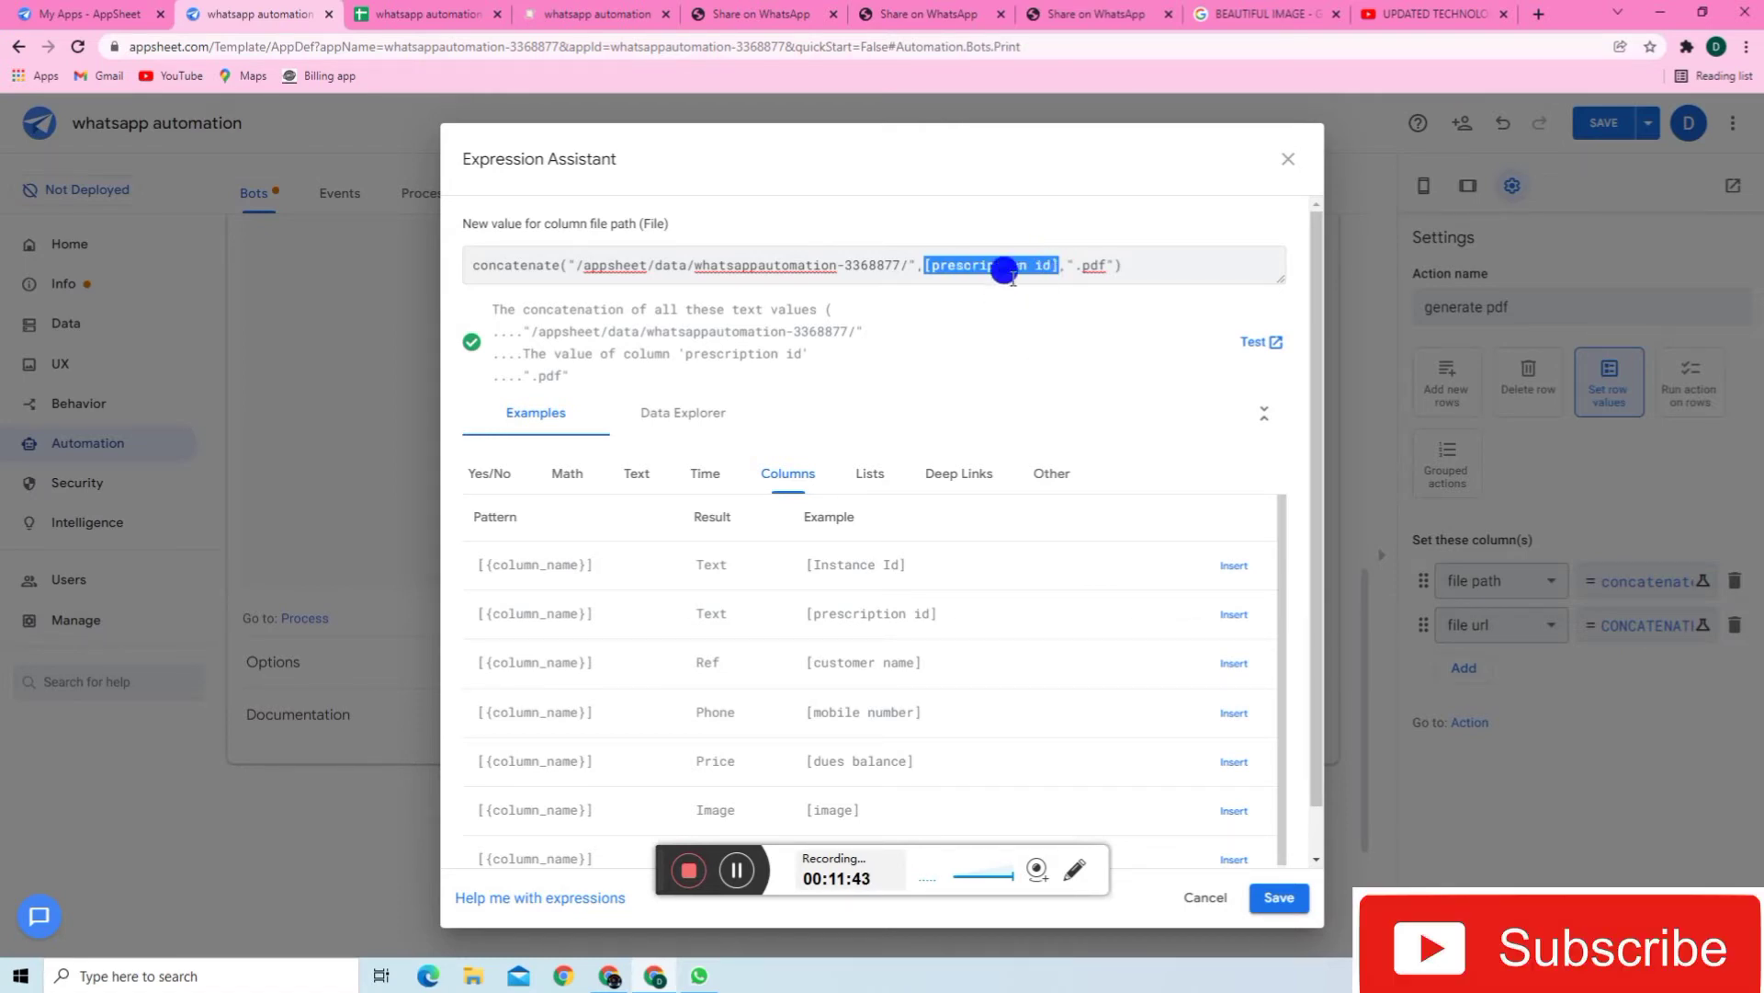
pyautogui.click(985, 260)
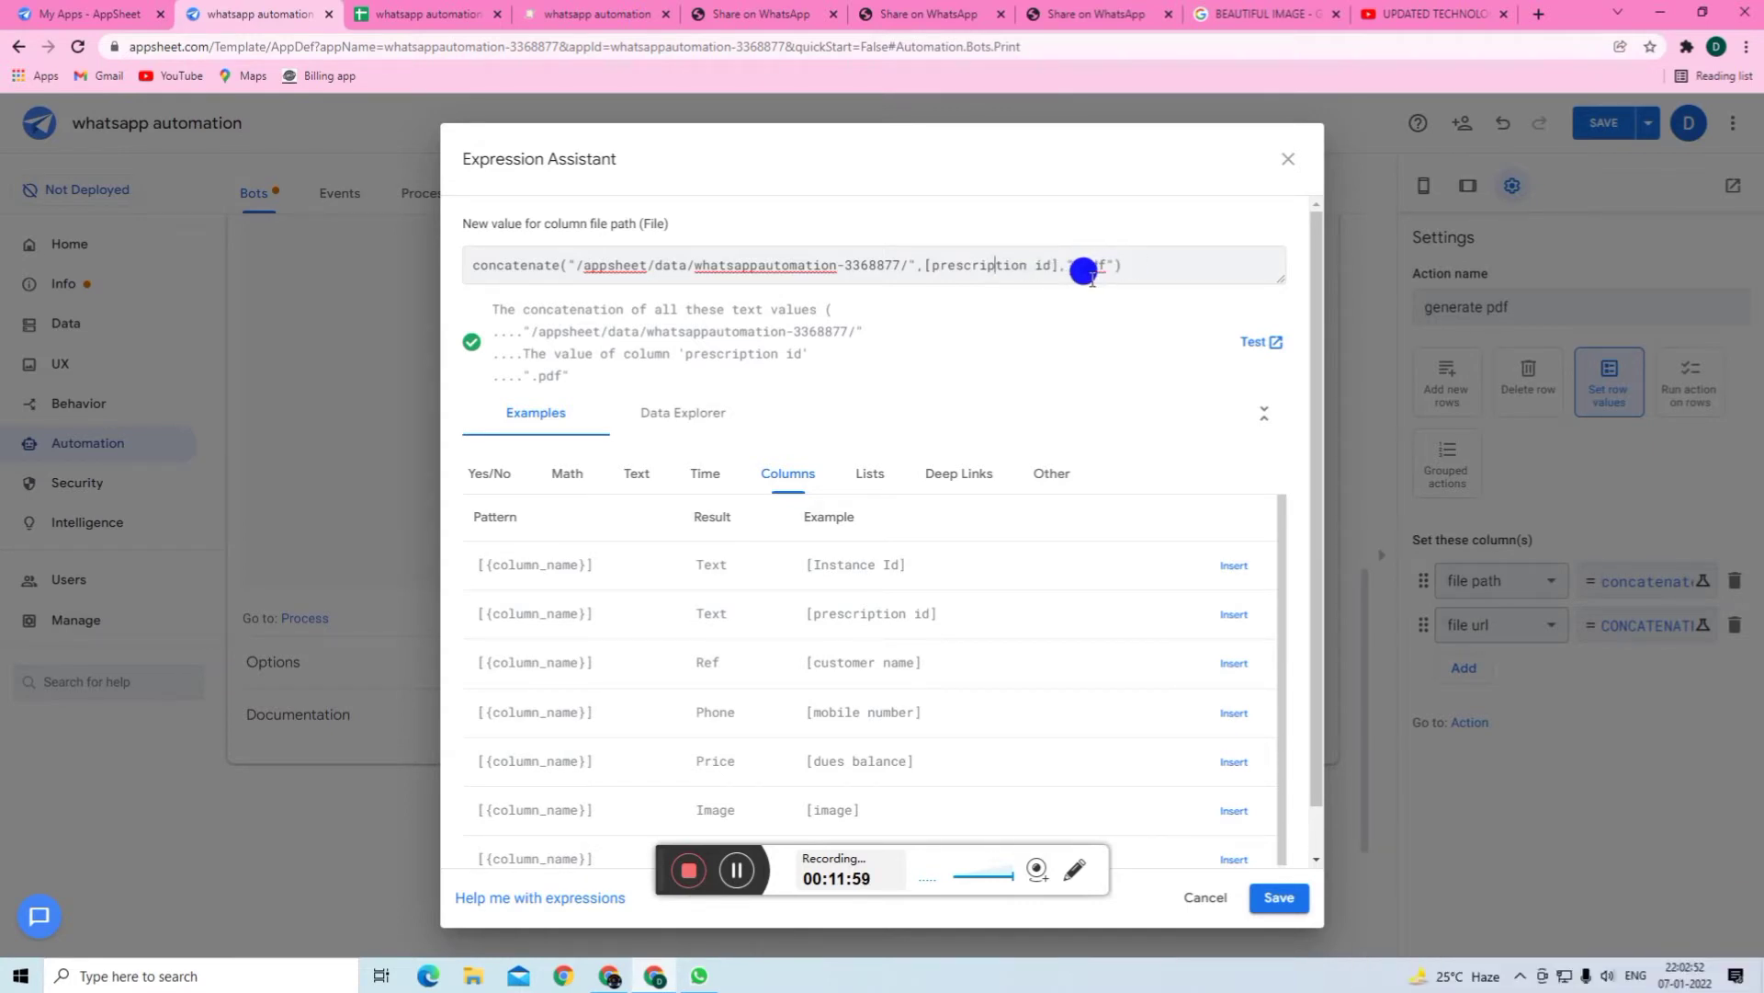
pyautogui.click(1280, 898)
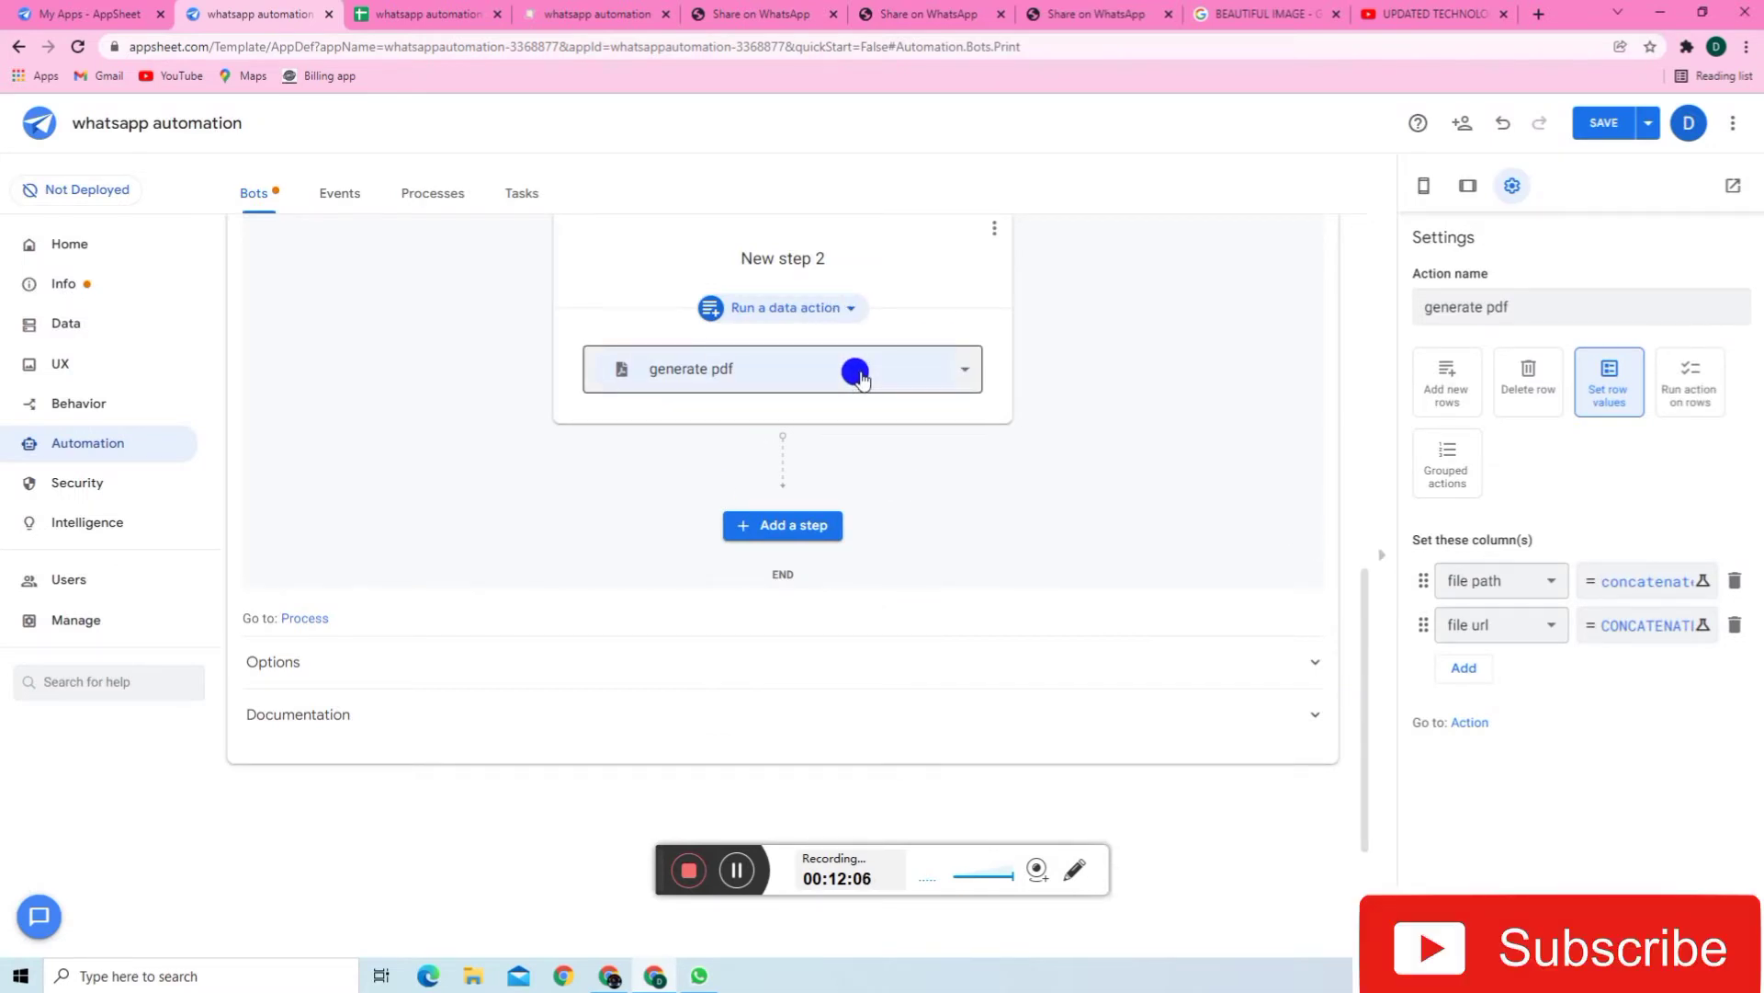
# - Open the file url expression of the generate pdf action, examine its CONCATENATE formula, close it, and go to the app's behavior actions
pyautogui.click(1618, 624)
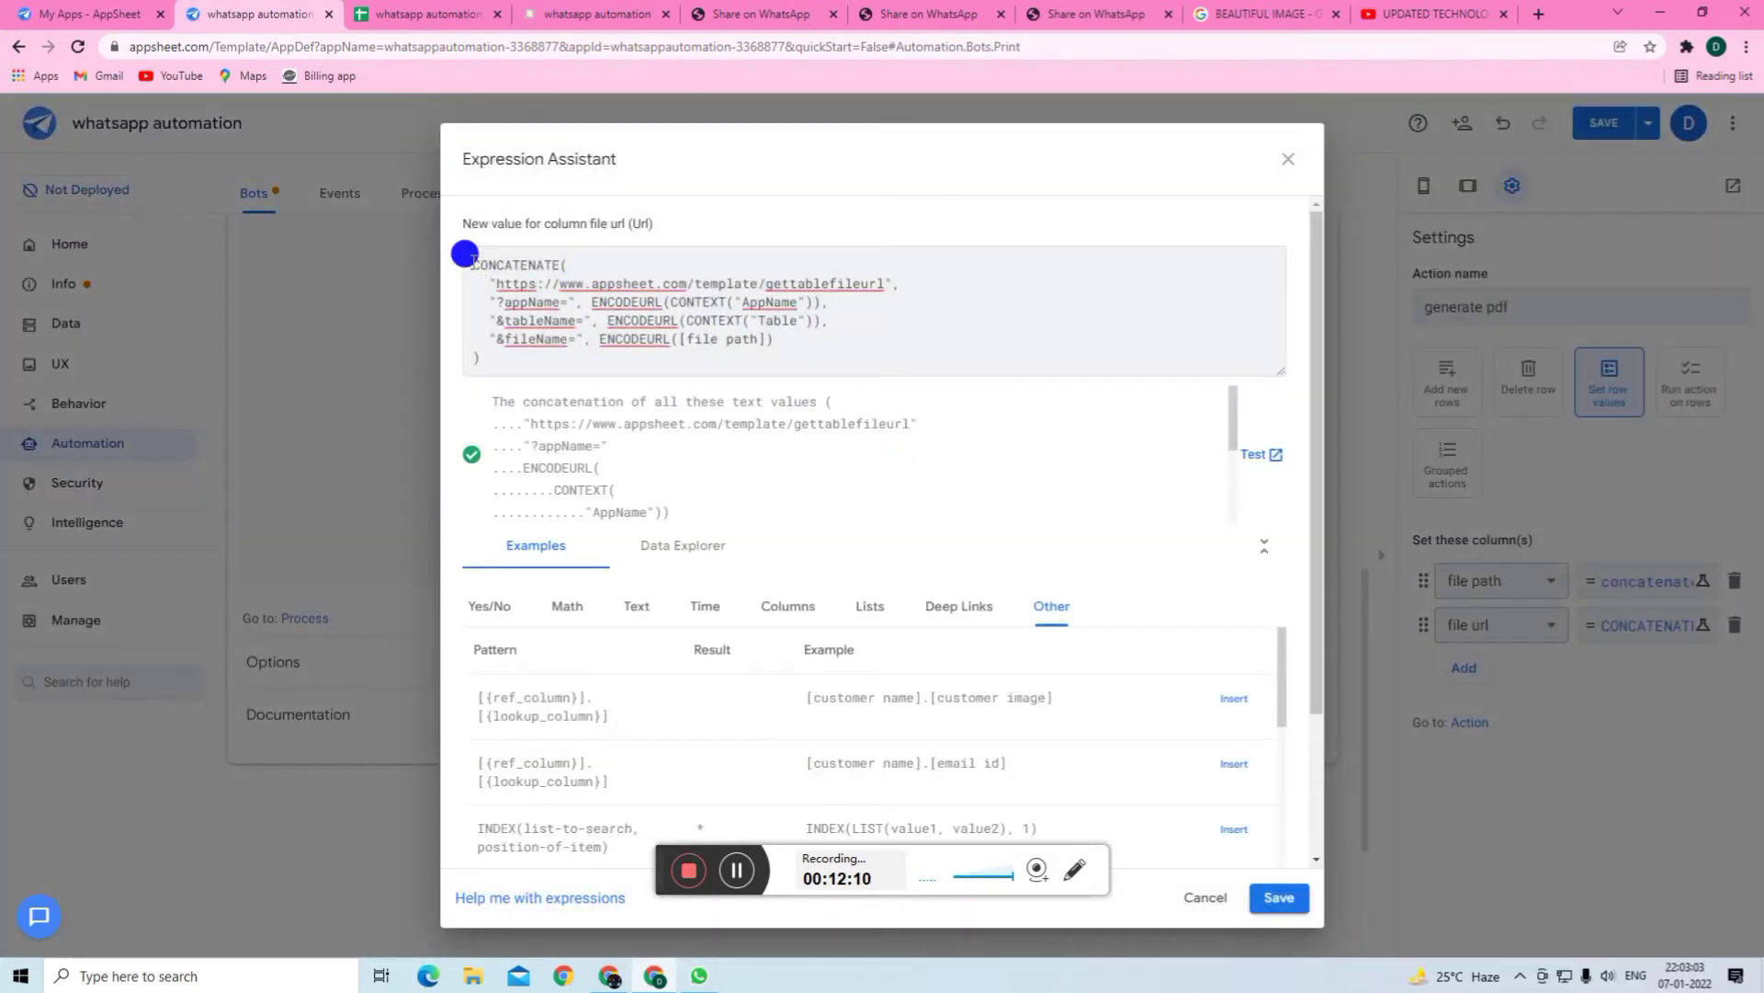
pyautogui.moveTo(473, 263); pyautogui.dragTo(811, 347)
pyautogui.click(819, 353)
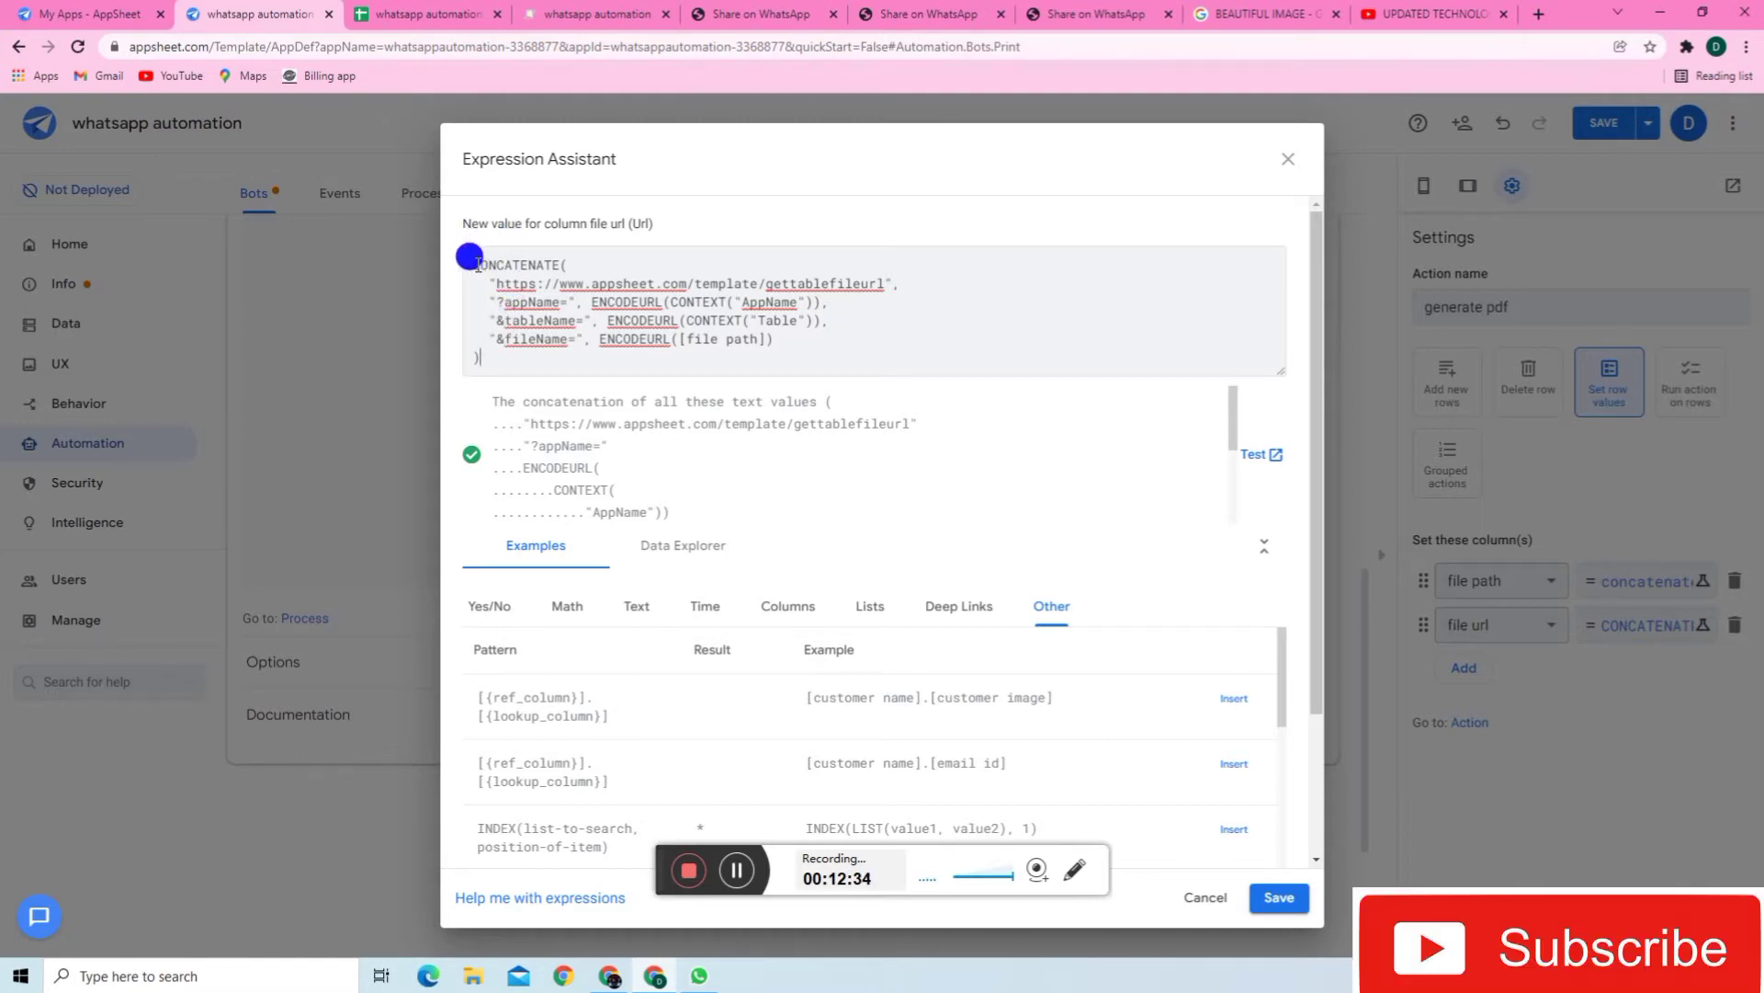
pyautogui.moveTo(472, 265); pyautogui.dragTo(665, 346)
pyautogui.click(667, 346)
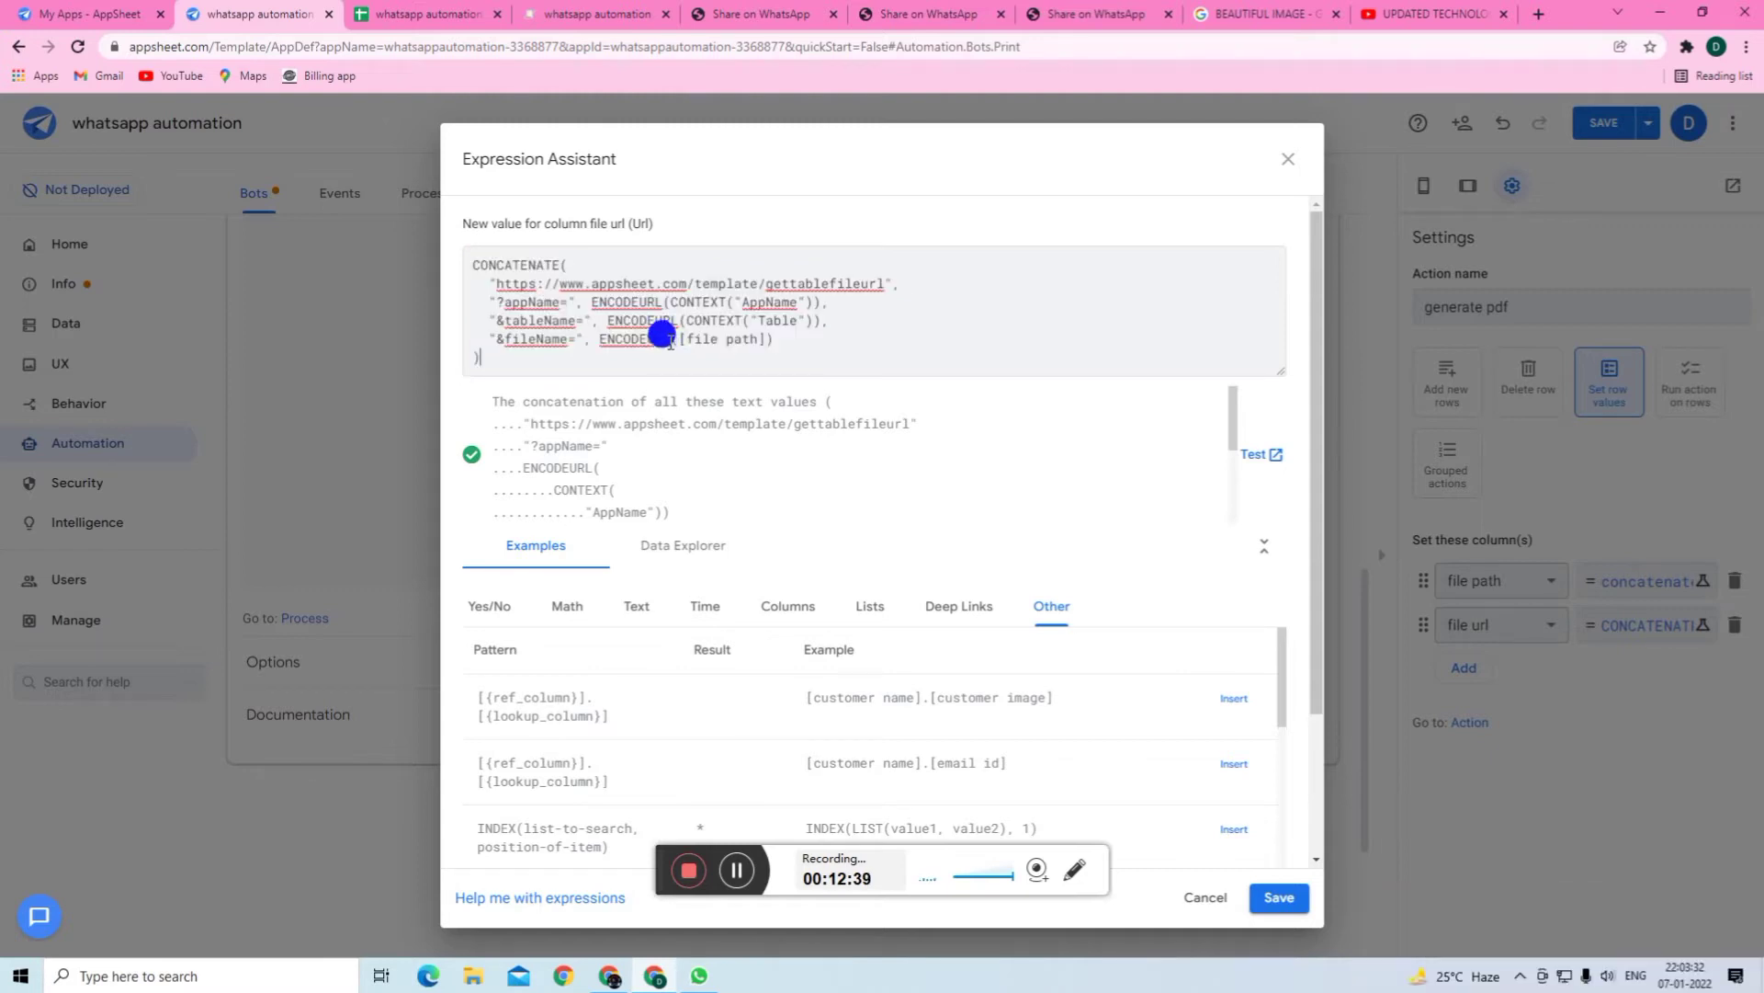
pyautogui.doubleClick(617, 336)
pyautogui.moveTo(613, 328); pyautogui.dragTo(472, 251)
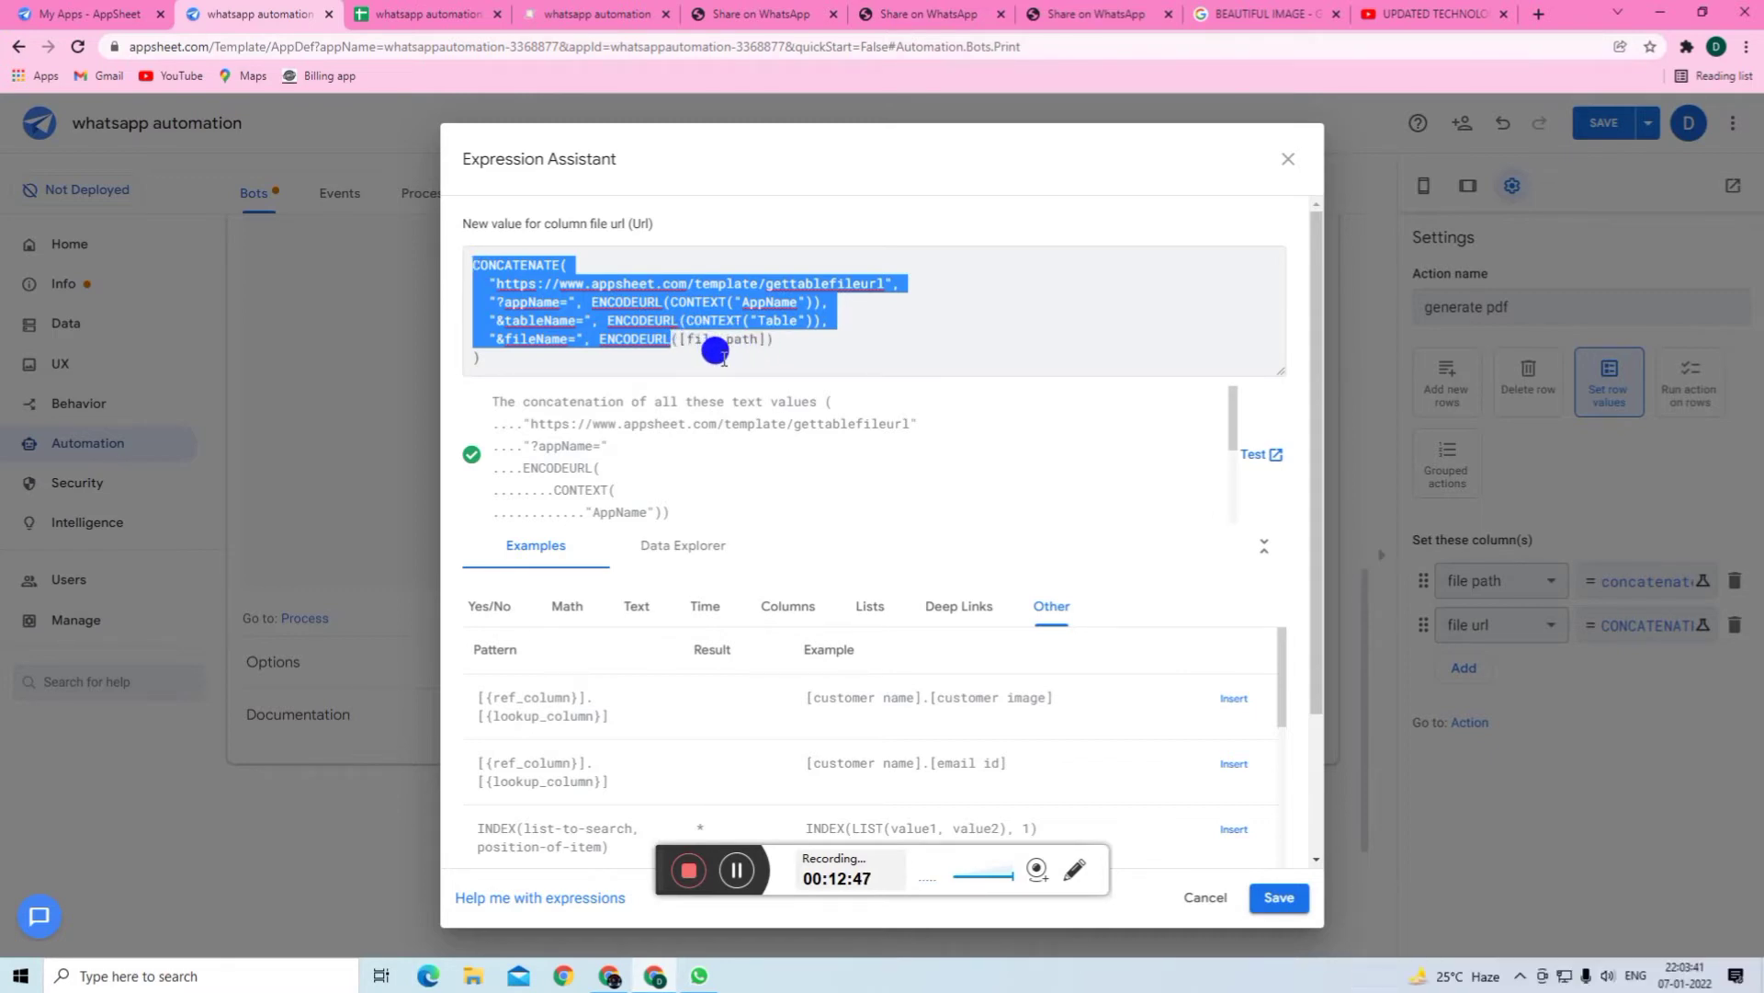
pyautogui.click(780, 338)
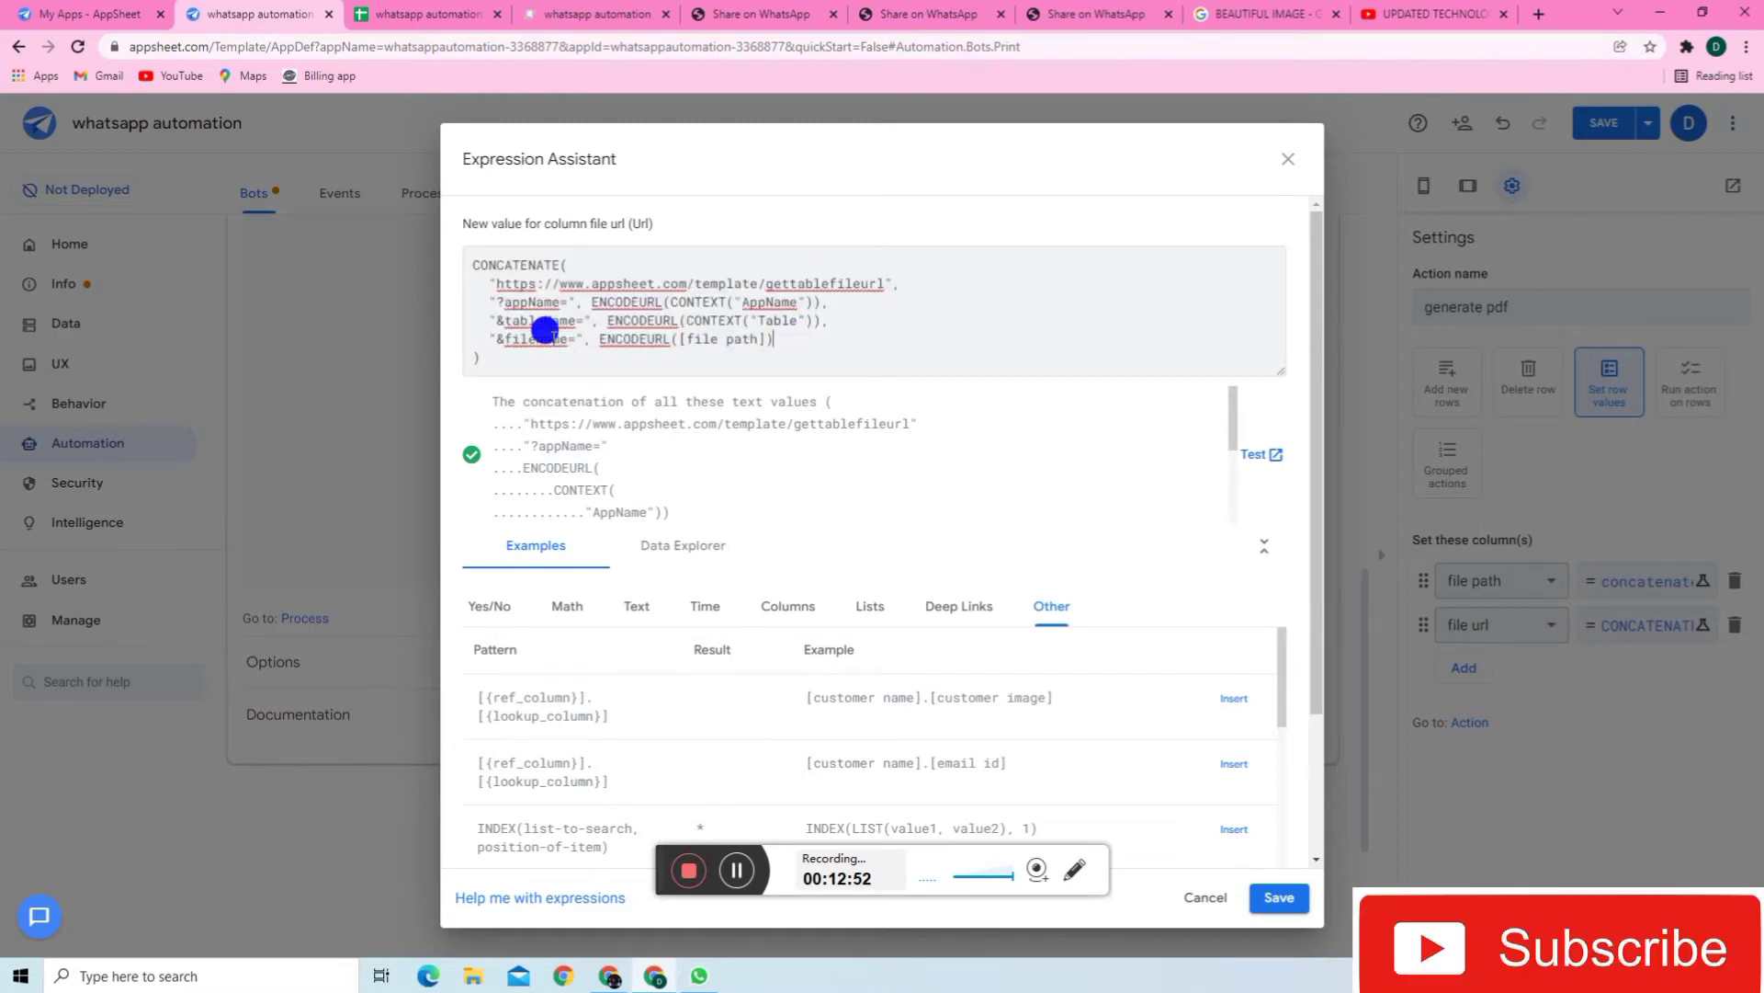
pyautogui.click(1286, 898)
pyautogui.scroll(5, 922, 622)
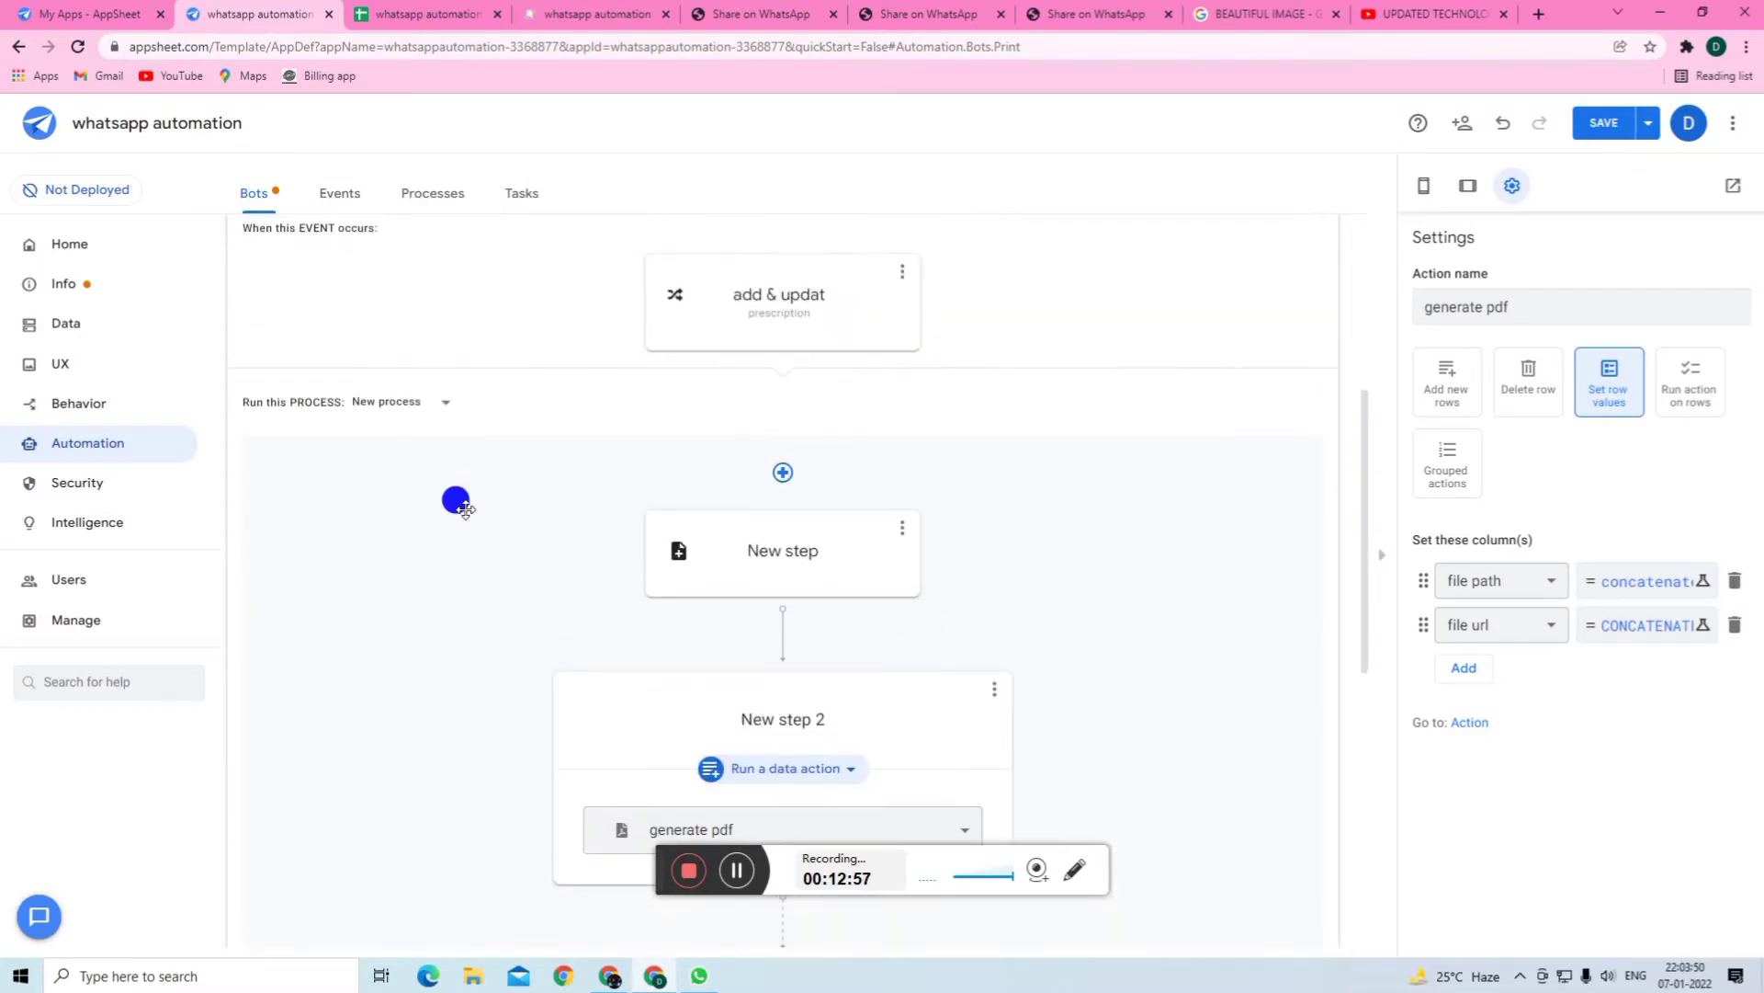
pyautogui.click(120, 404)
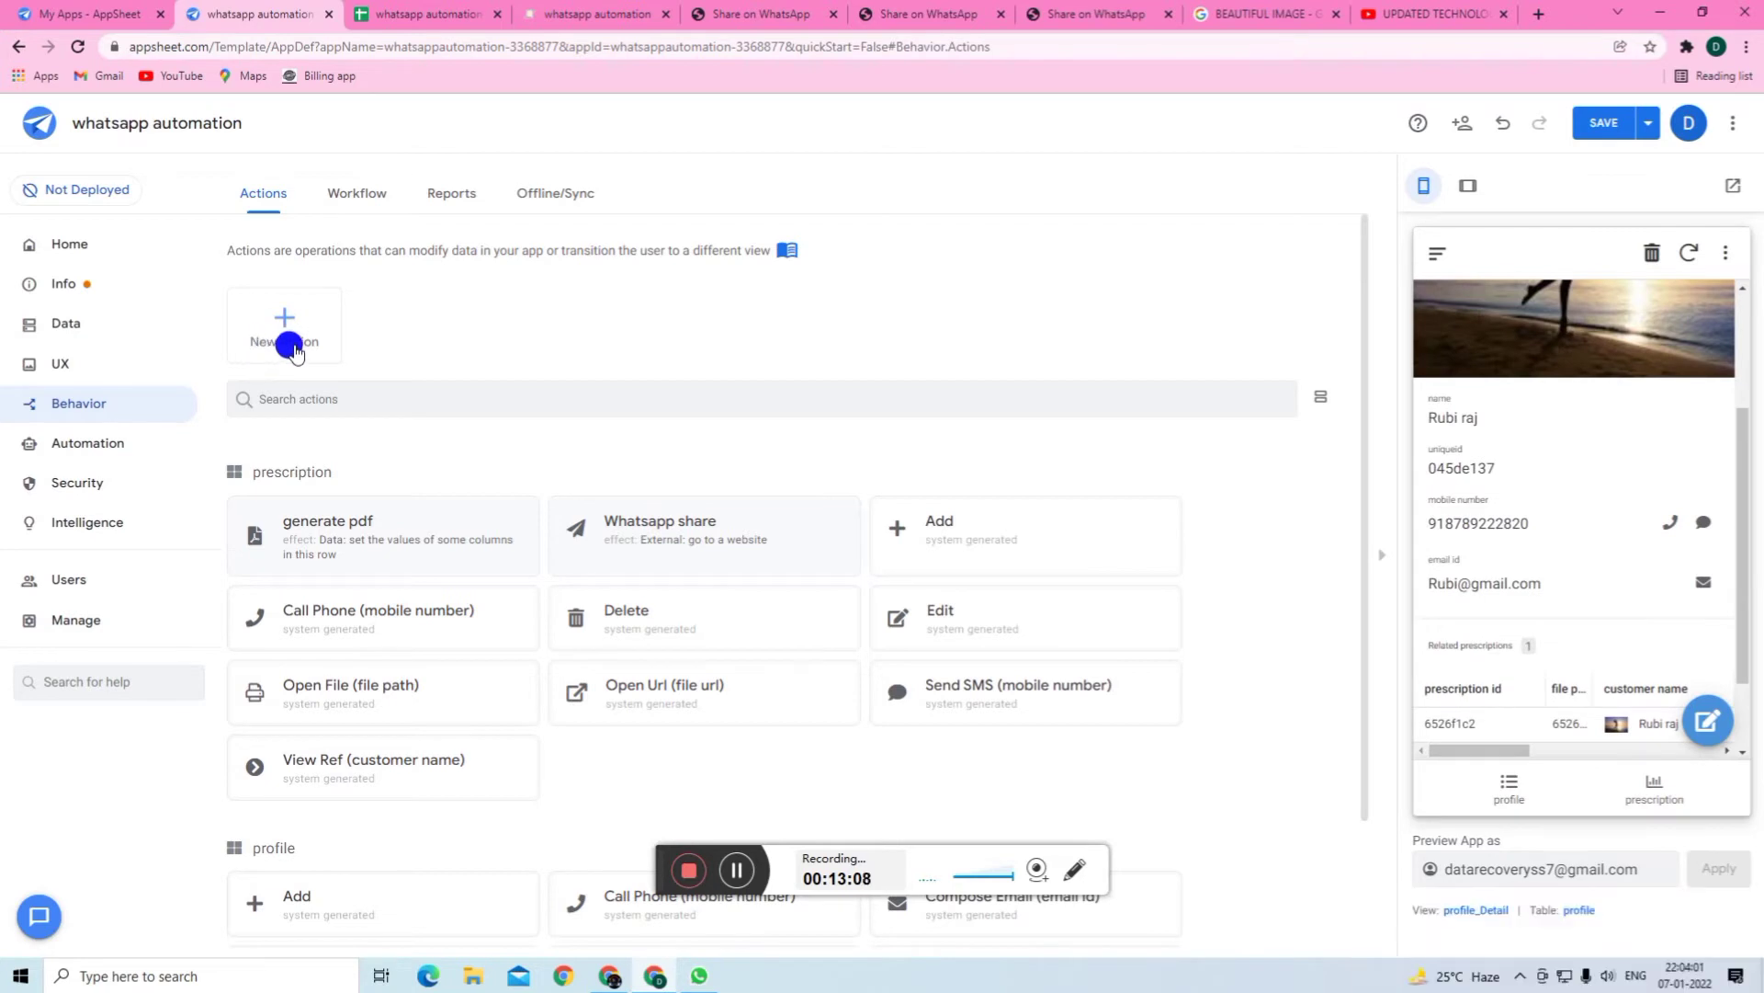
# - Add a new action for the prescription table and set it to External: go to a website
pyautogui.click(285, 331)
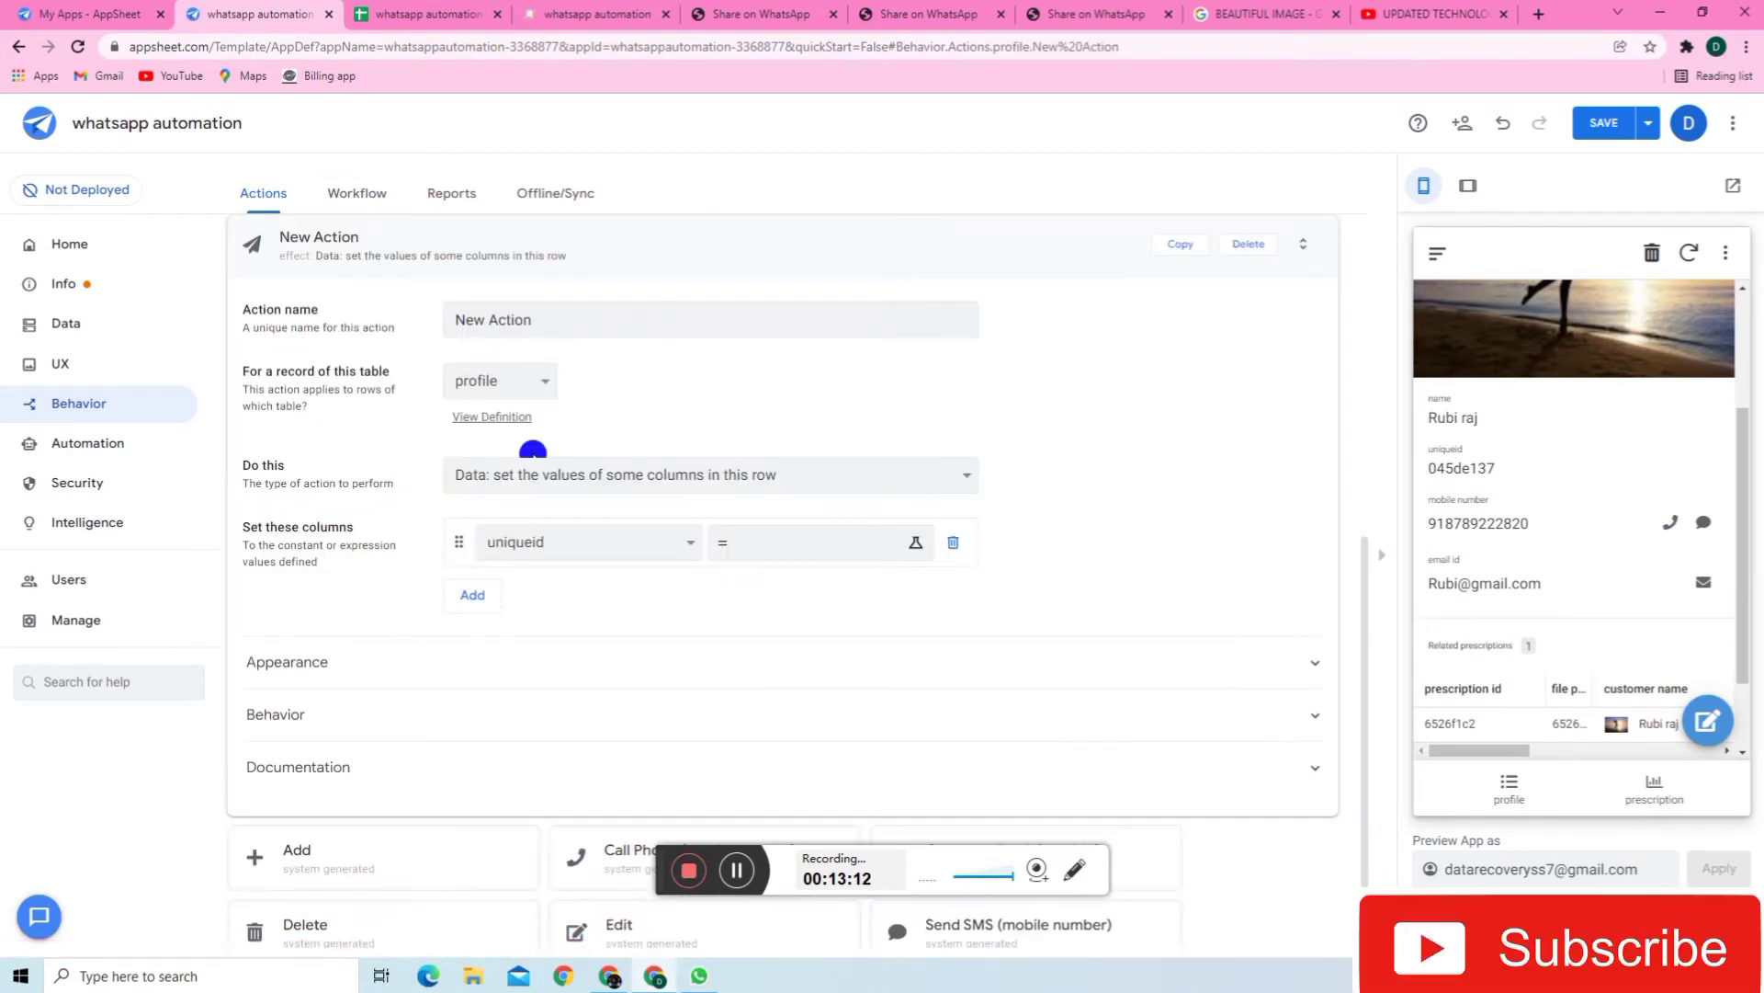
pyautogui.click(515, 382)
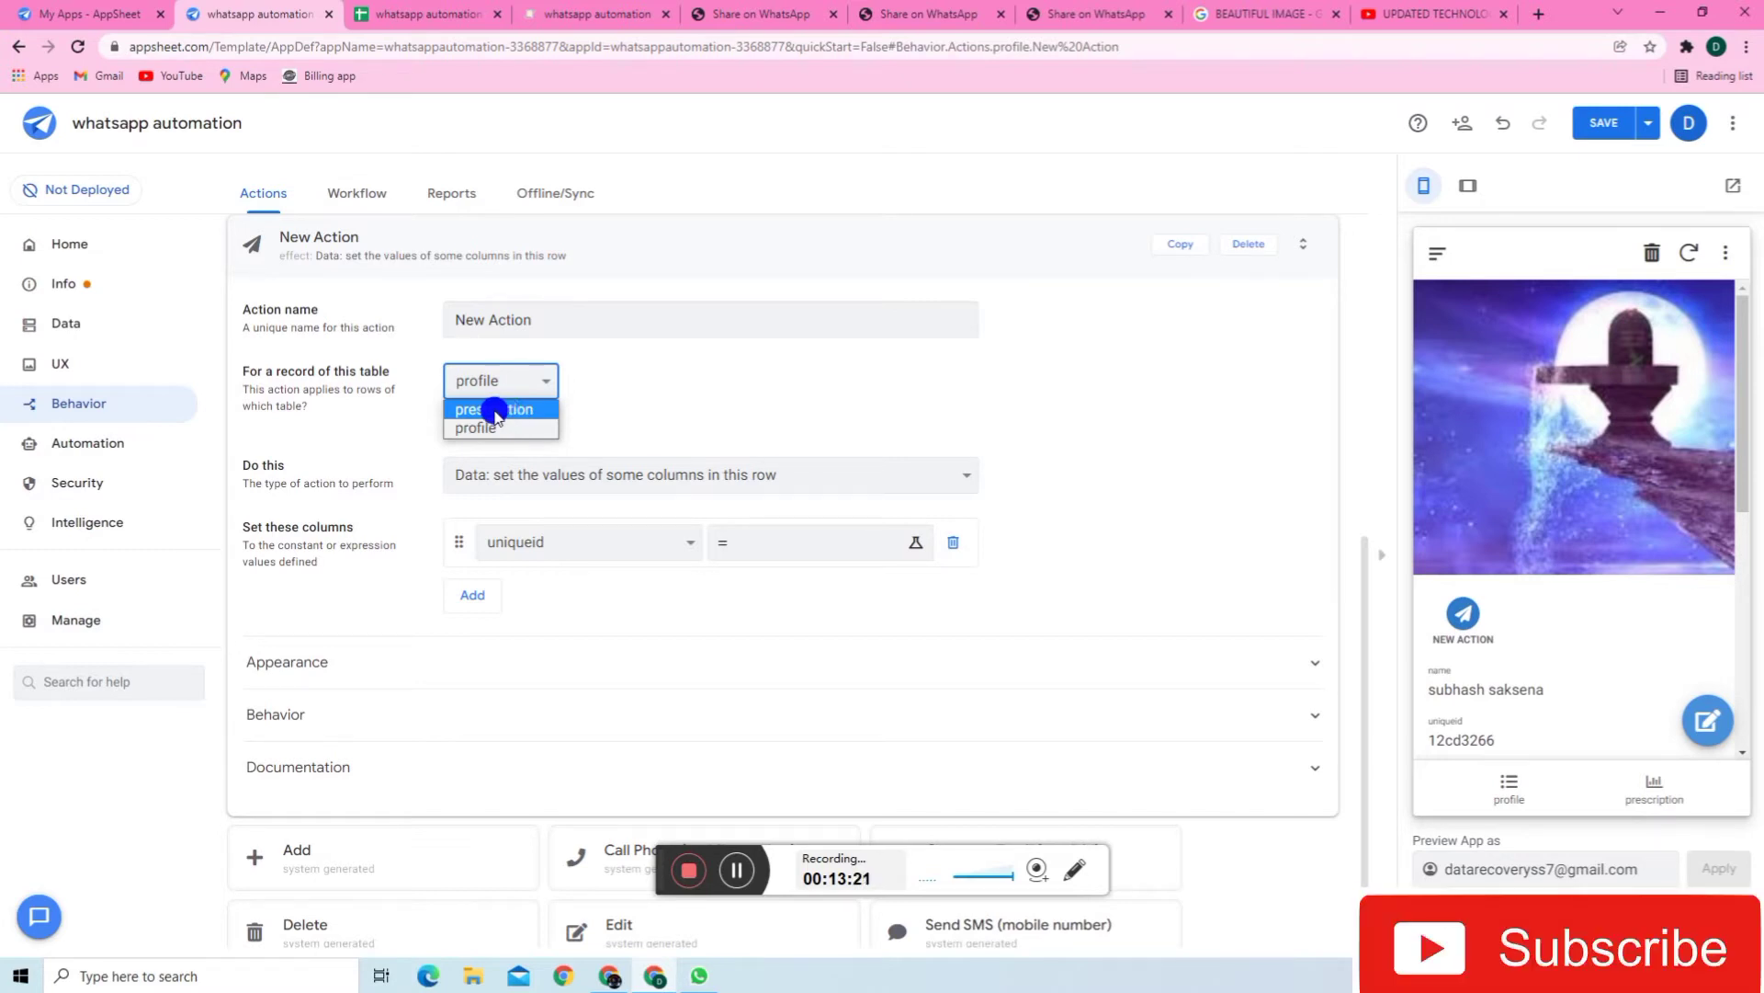
pyautogui.click(508, 410)
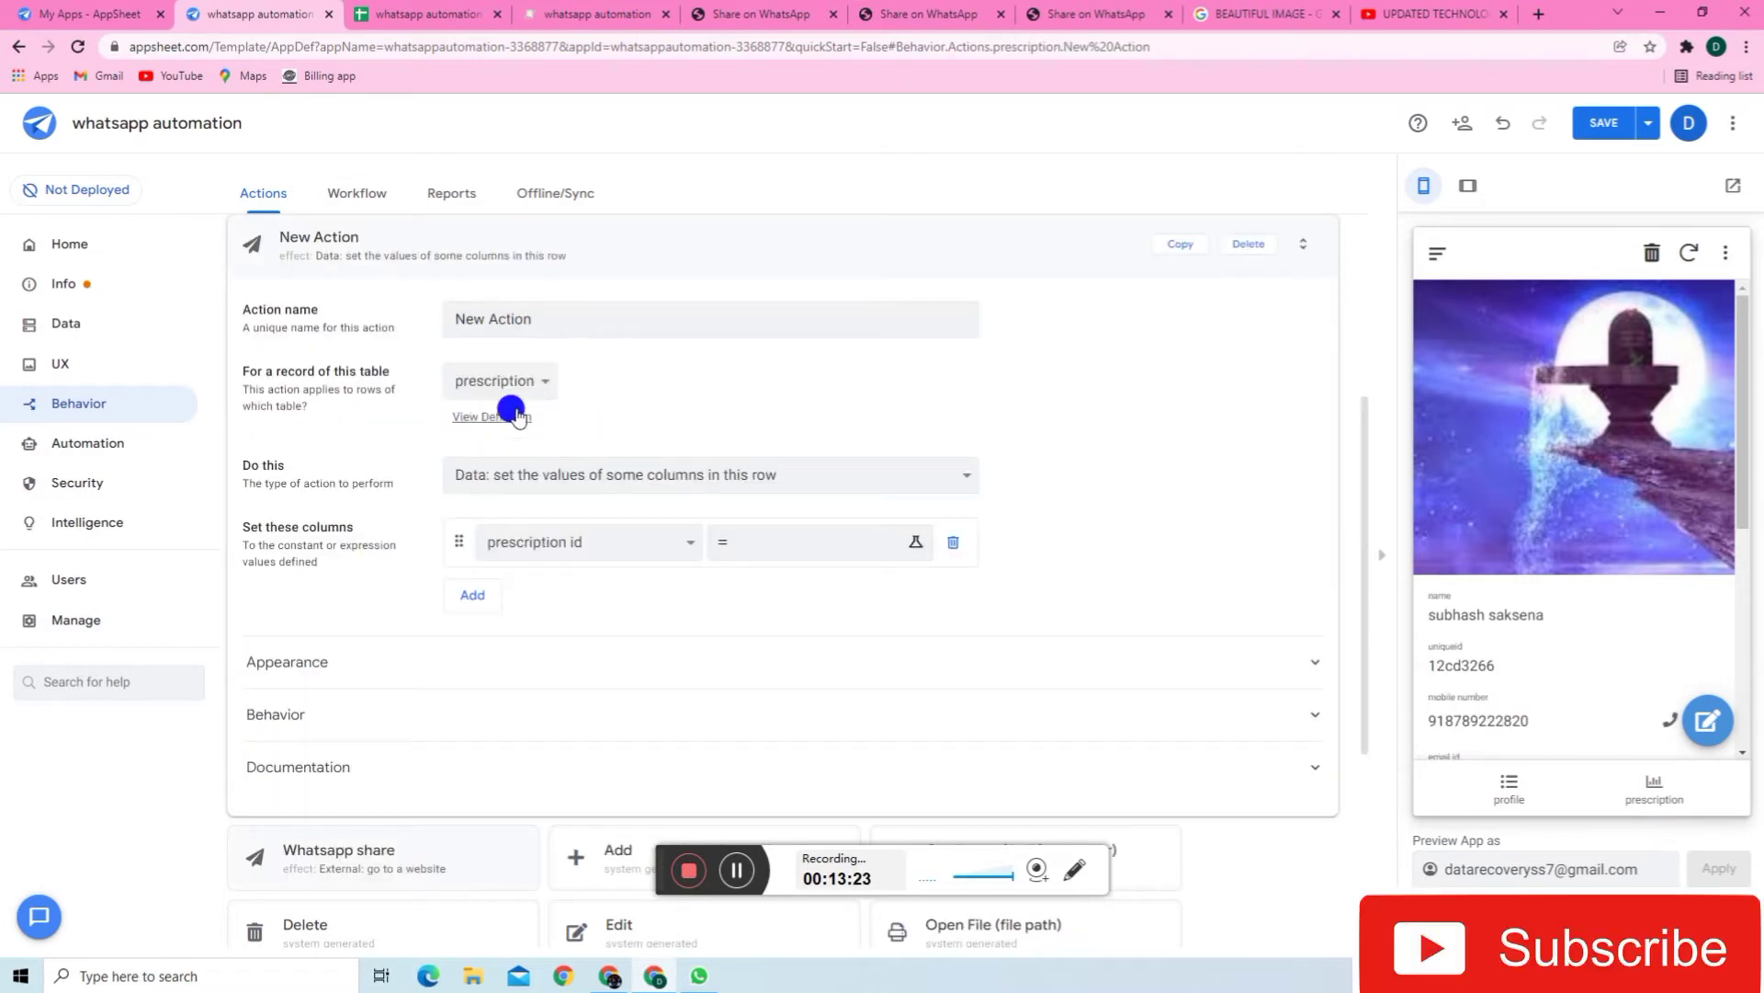
pyautogui.click(761, 479)
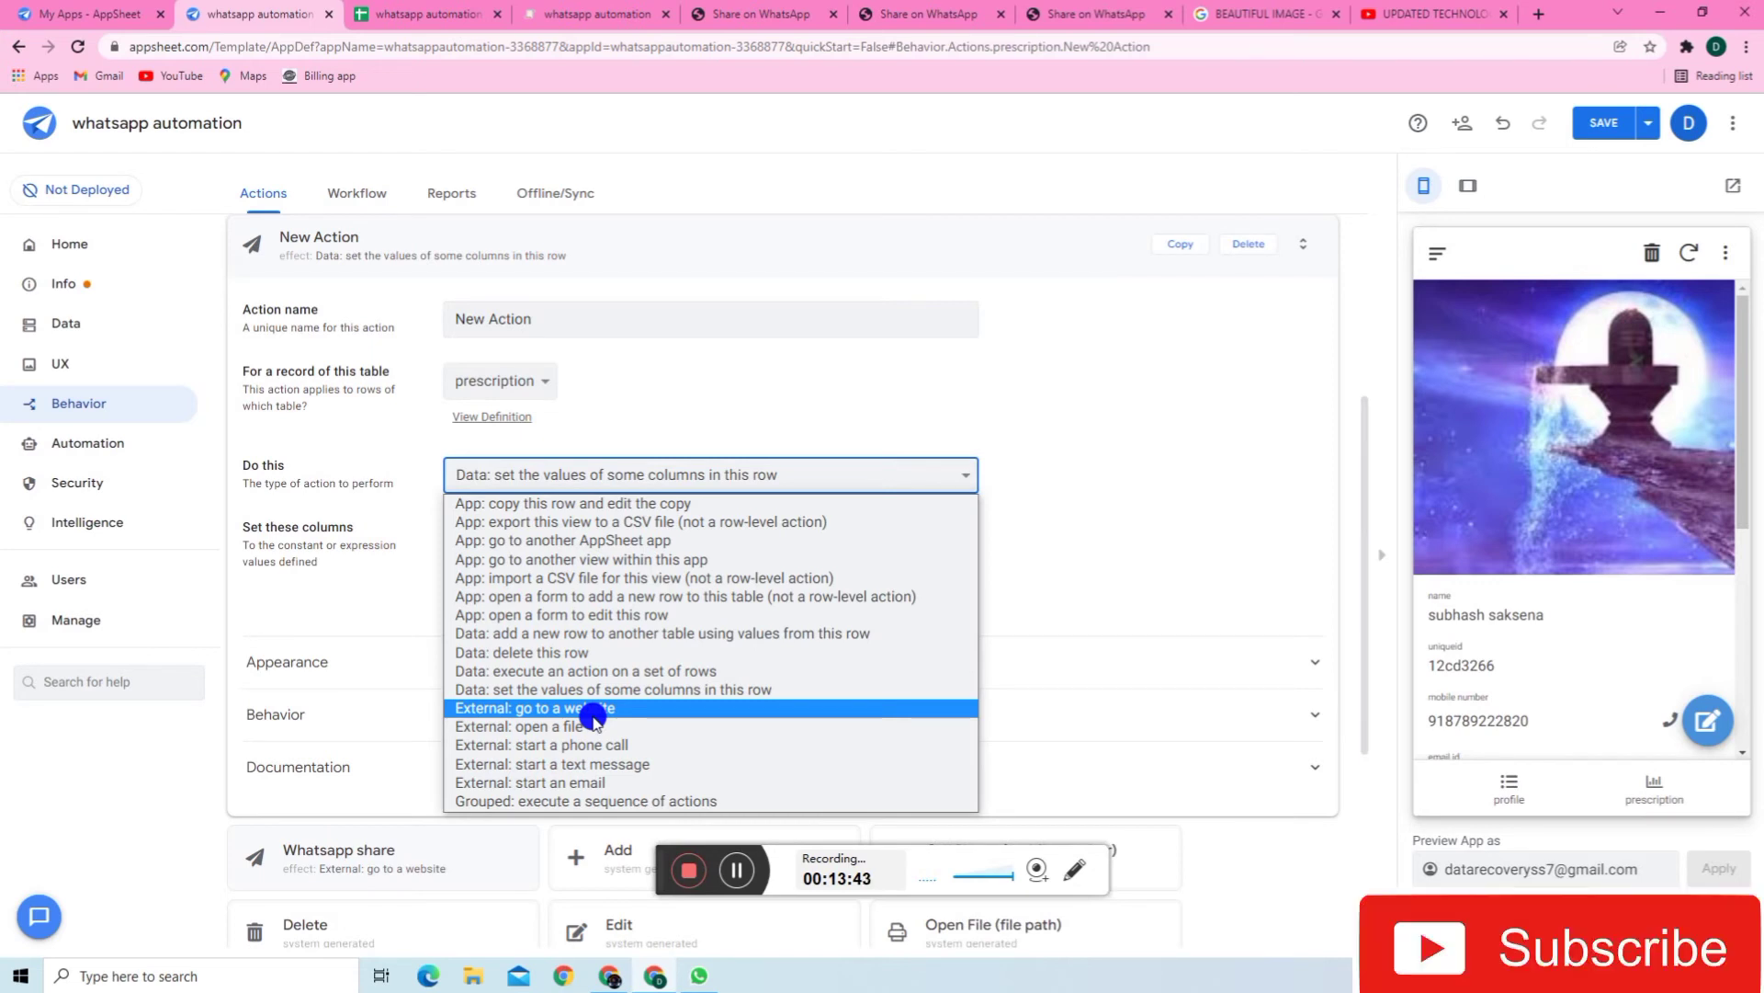
pyautogui.click(621, 711)
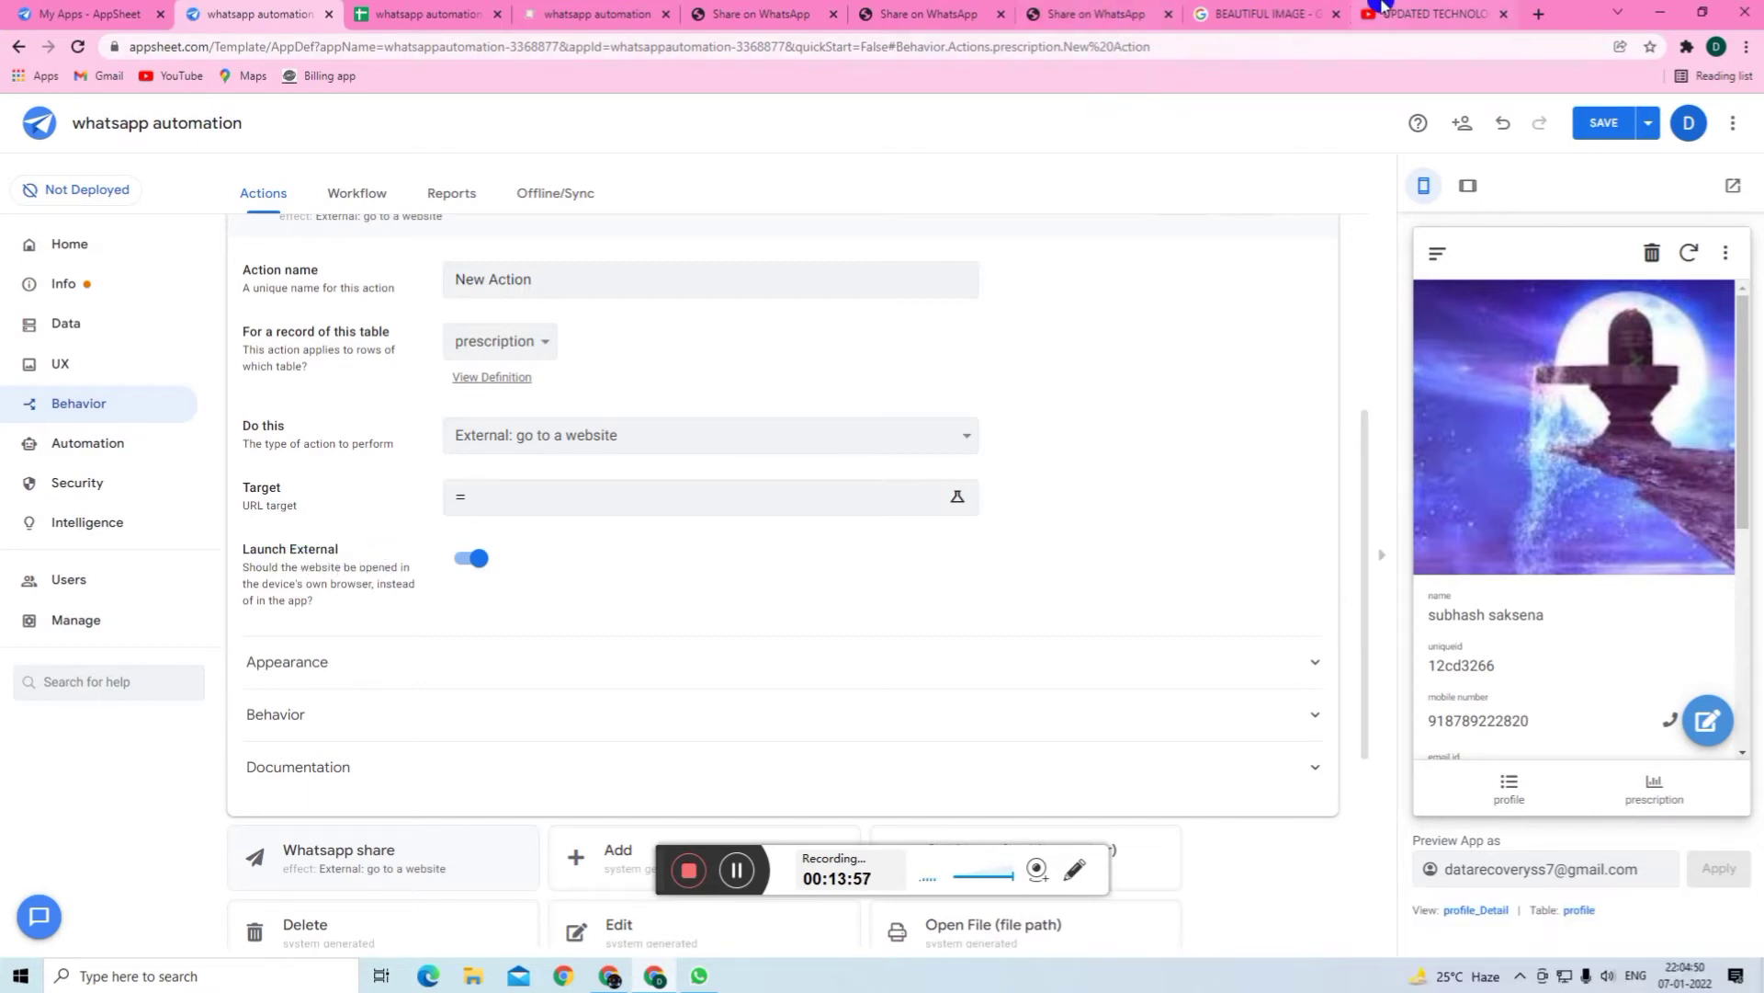
# - Check the new action's Launch External option and empty target expression, and delete the action
pyautogui.click(453, 567)
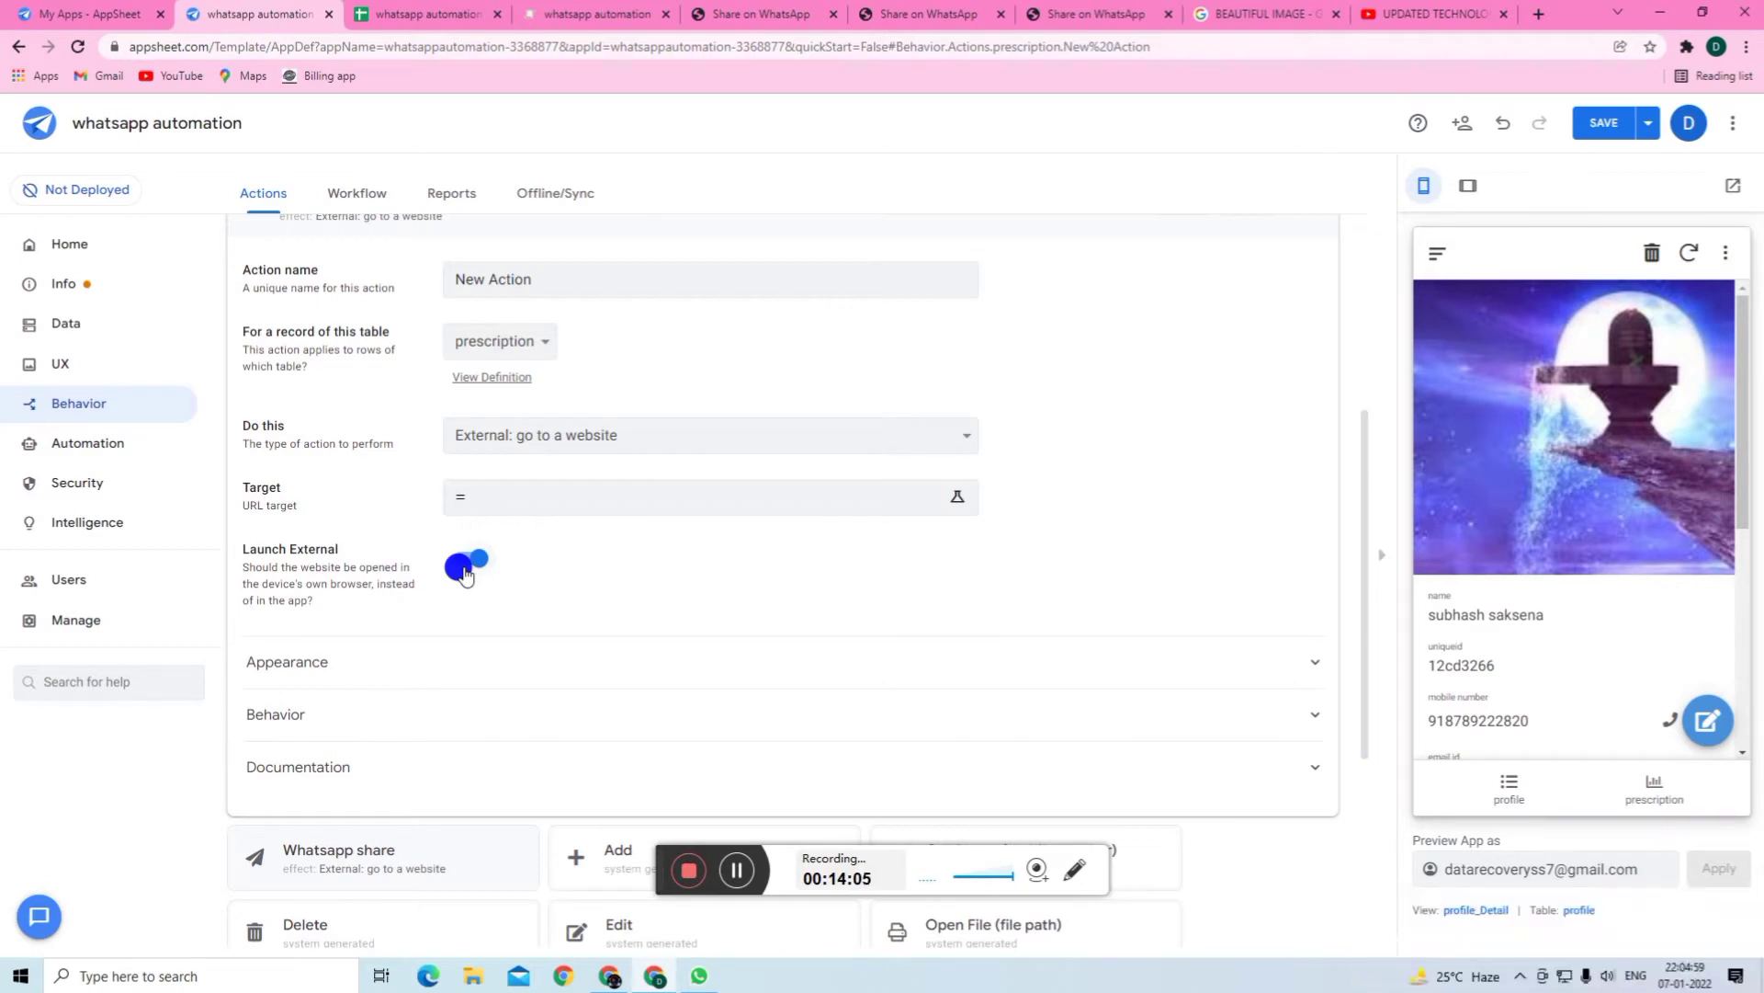
pyautogui.click(623, 499)
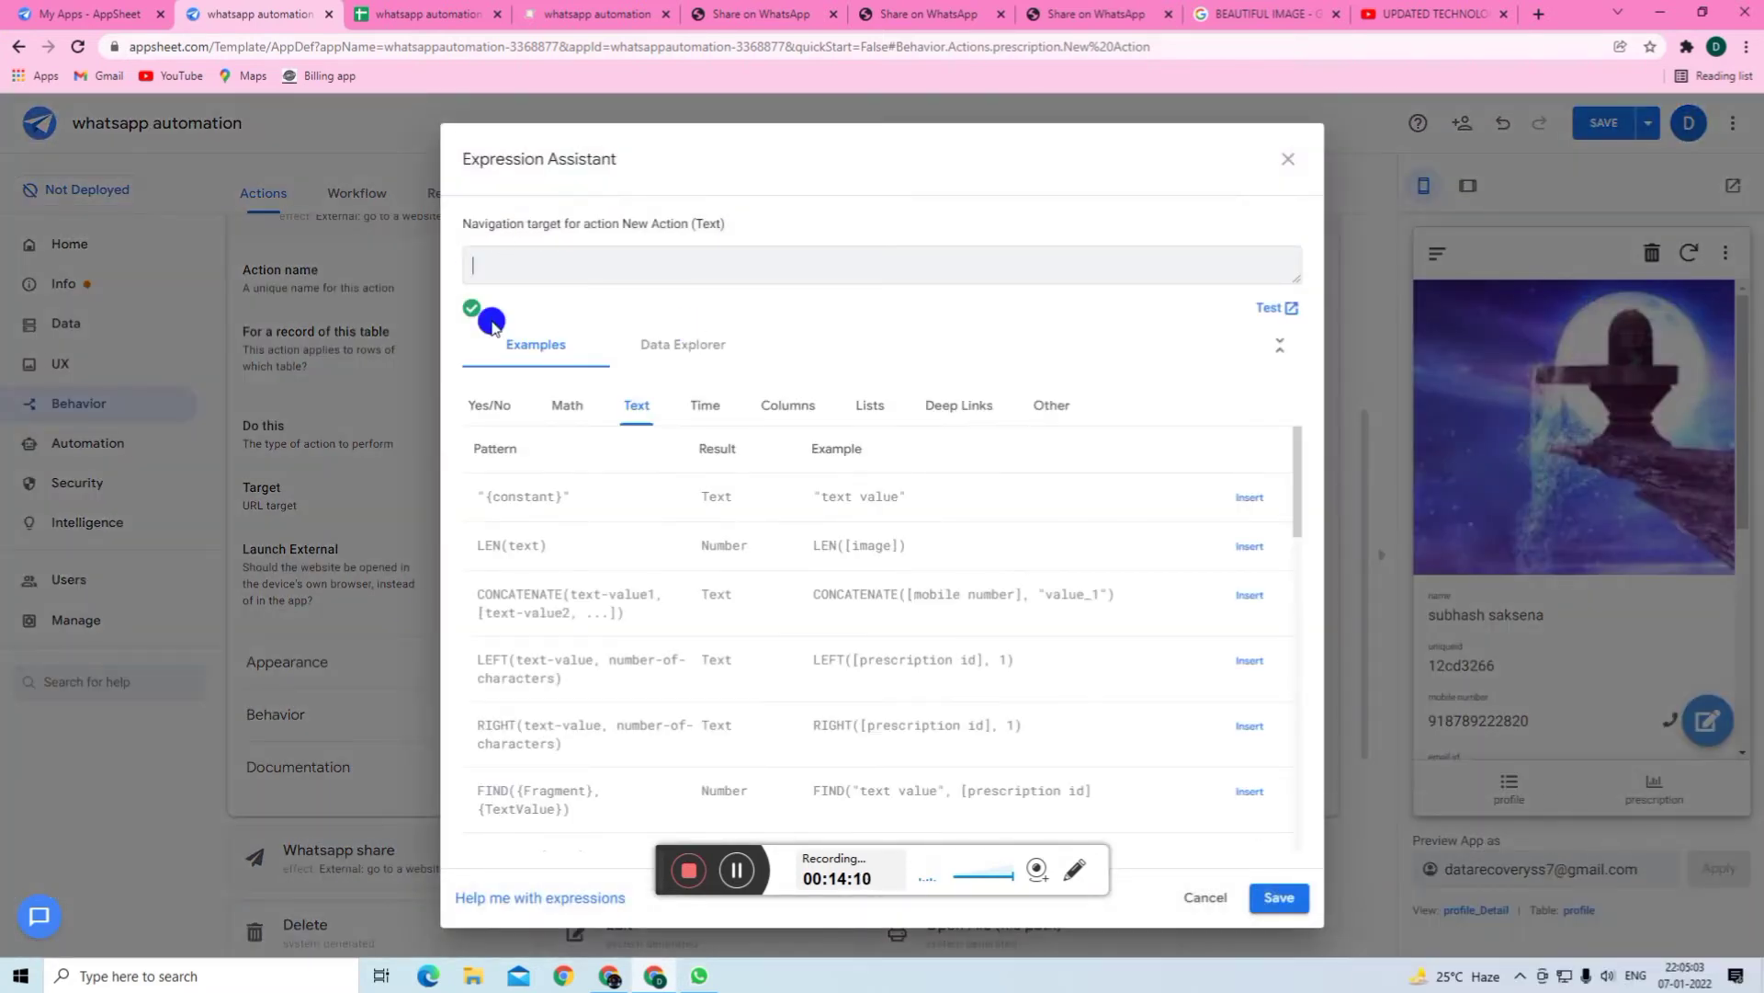
pyautogui.click(1265, 897)
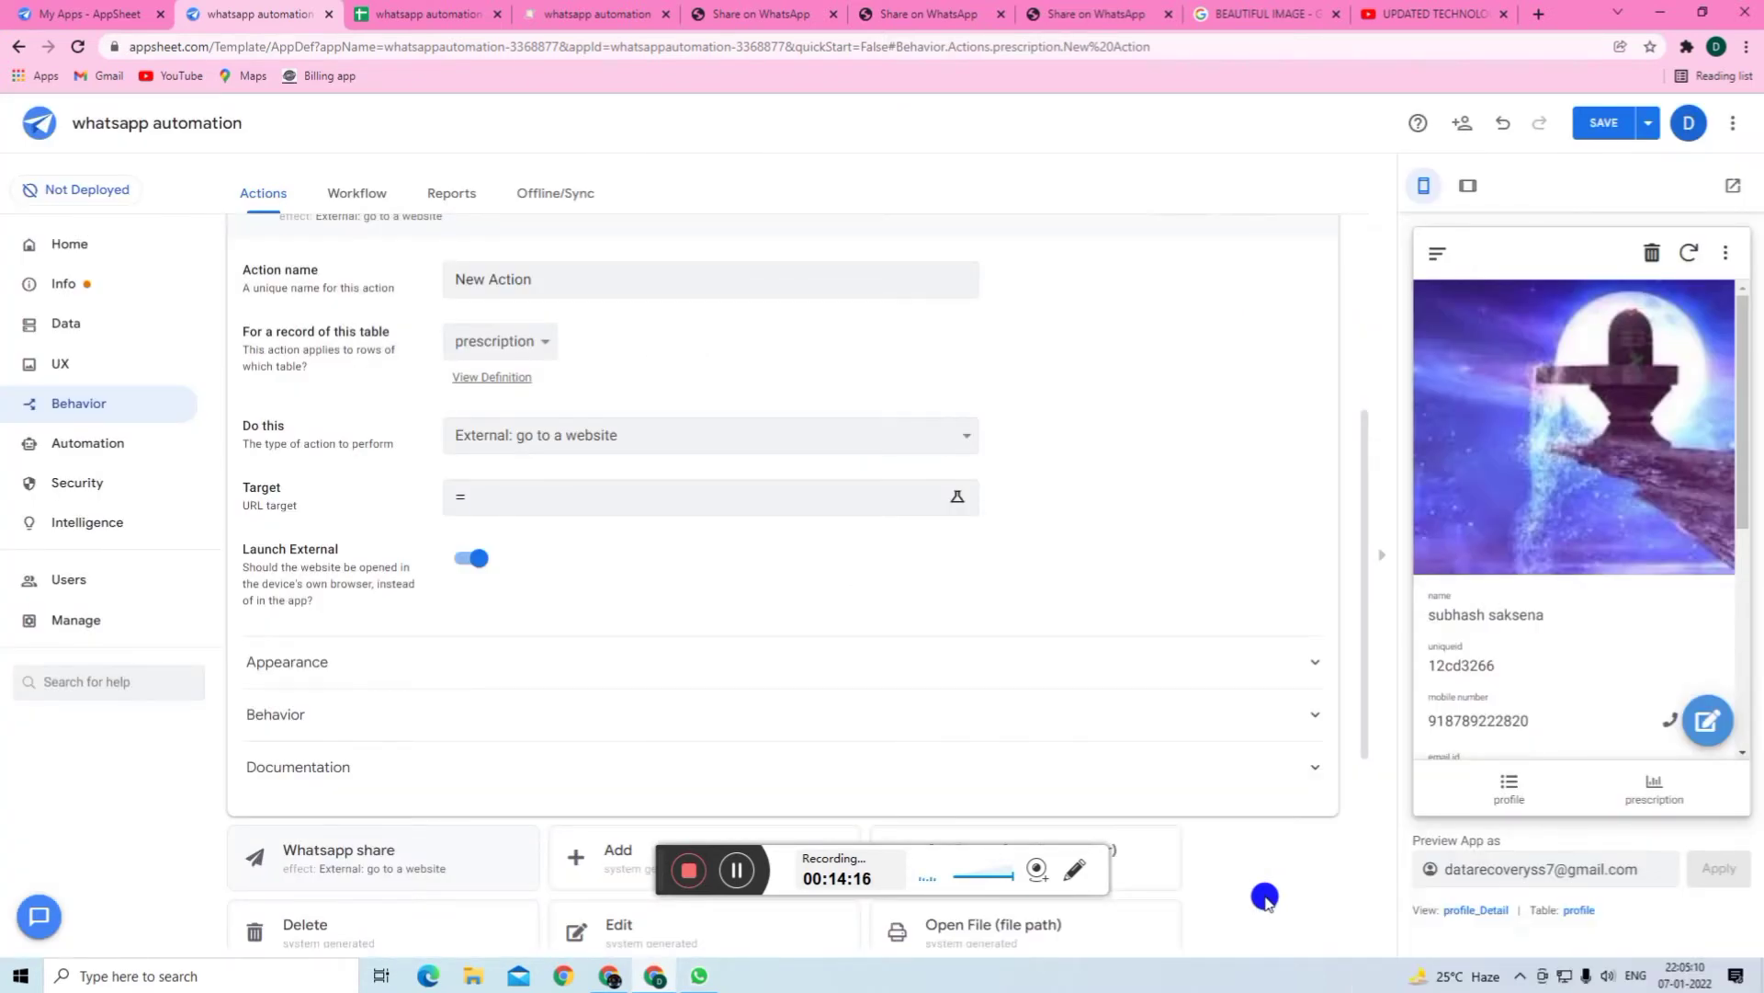
pyautogui.scroll(10, 1259, 873)
pyautogui.click(1255, 612)
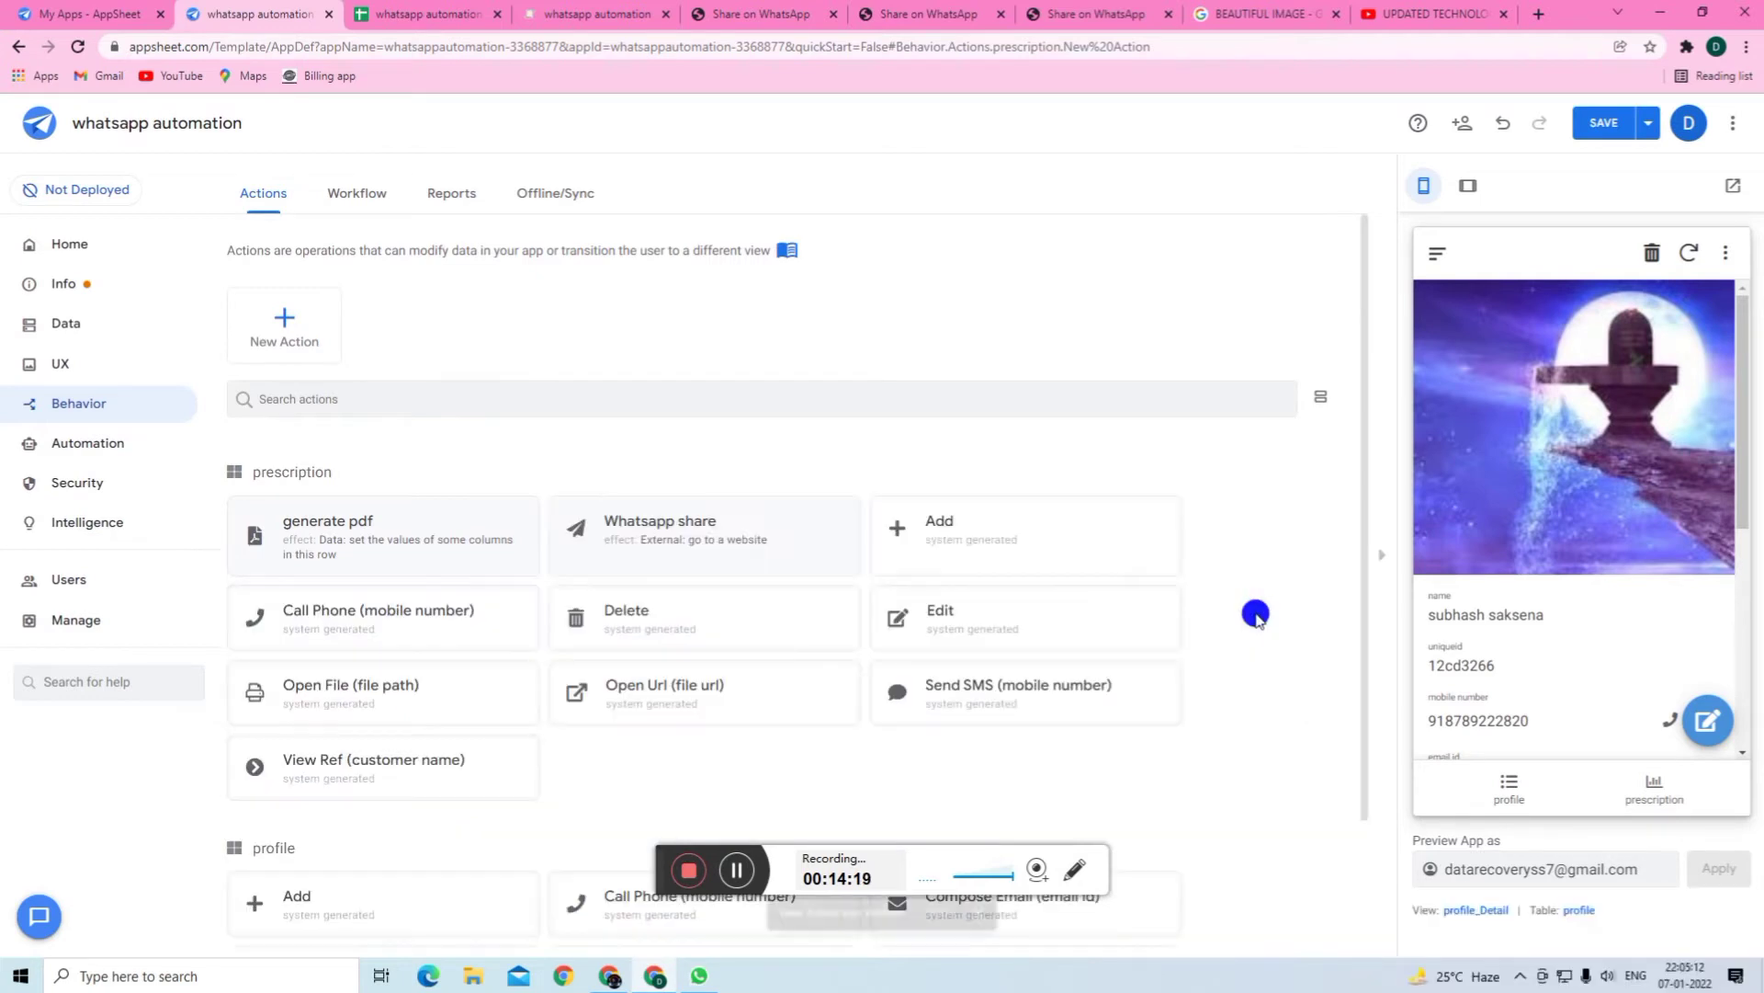
# - Open the Whatsapp share action of the prescription table and examine its name and settings
pyautogui.click(691, 516)
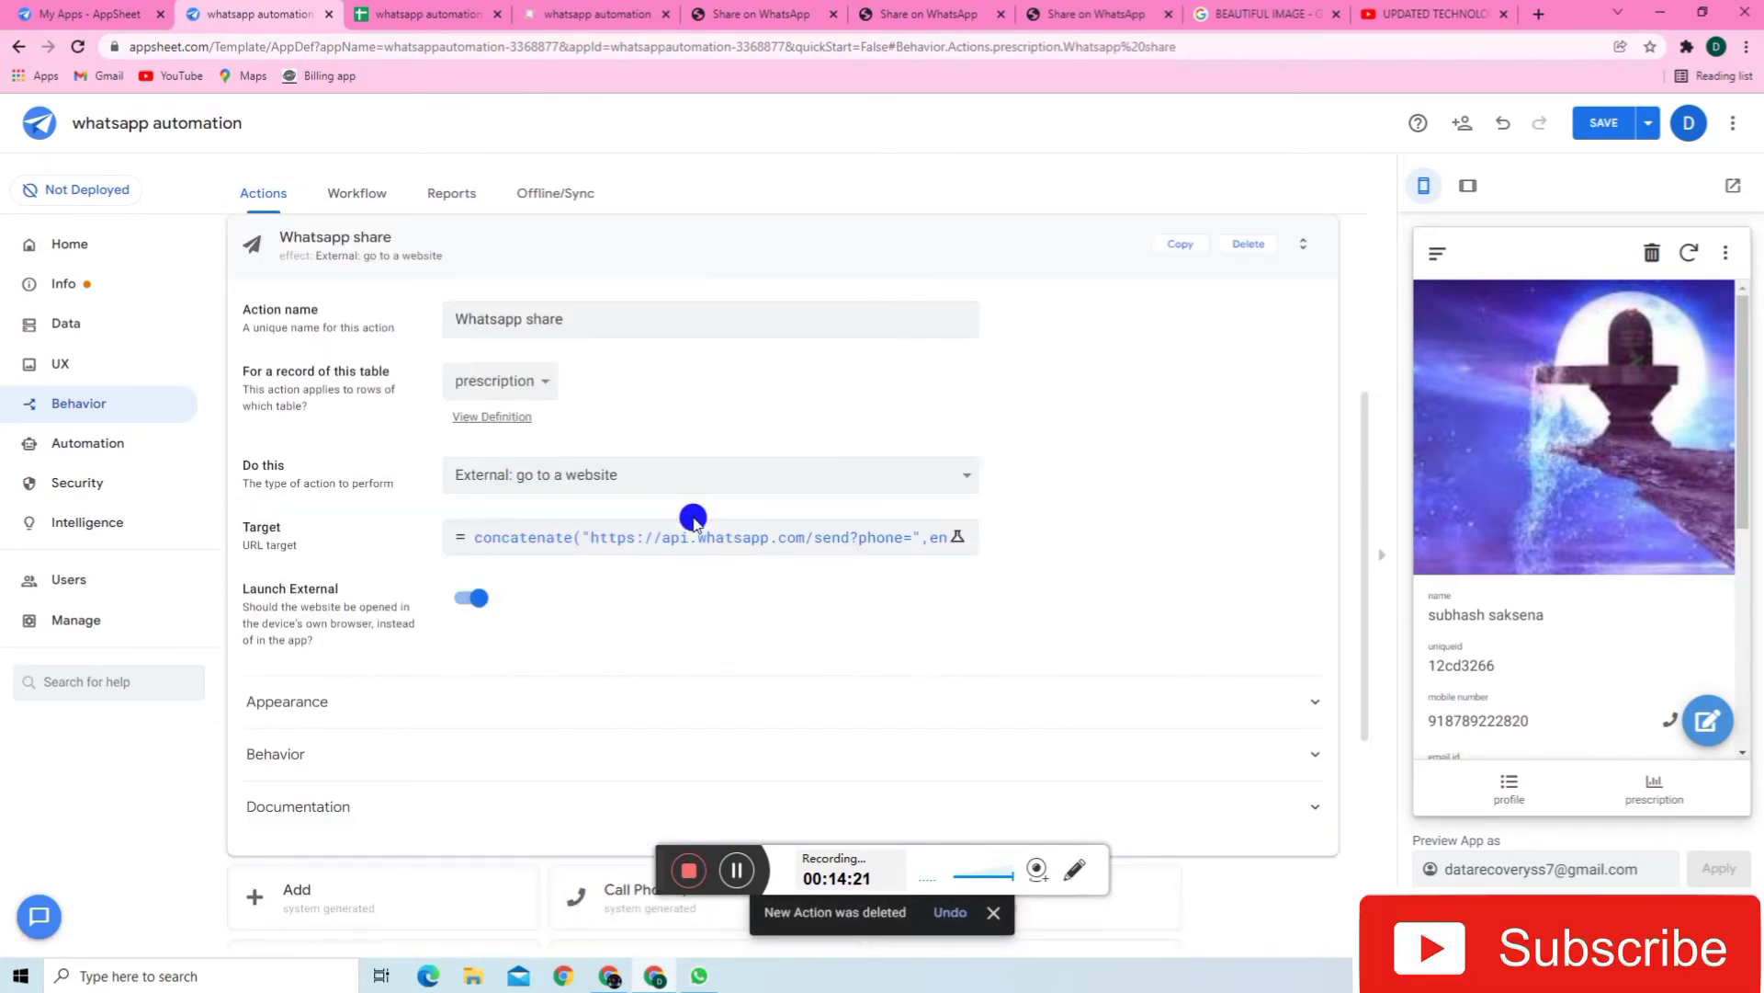
pyautogui.click(575, 312)
pyautogui.moveTo(455, 319); pyautogui.dragTo(558, 319)
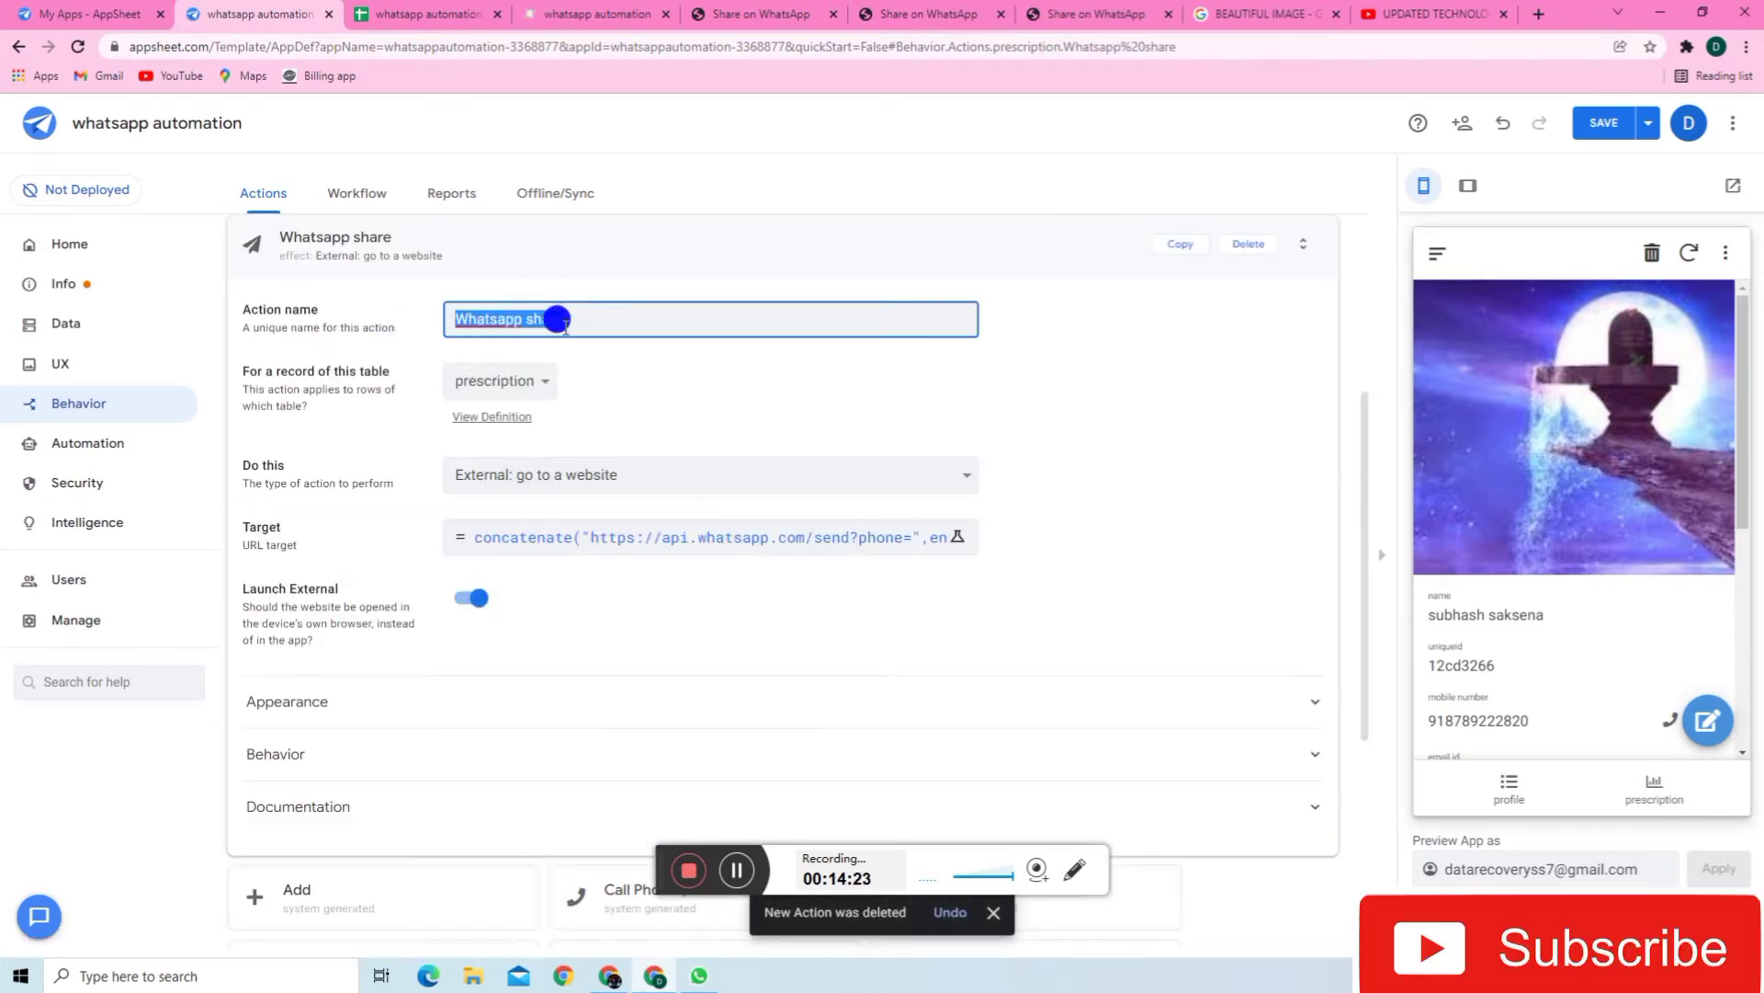
pyautogui.click(556, 319)
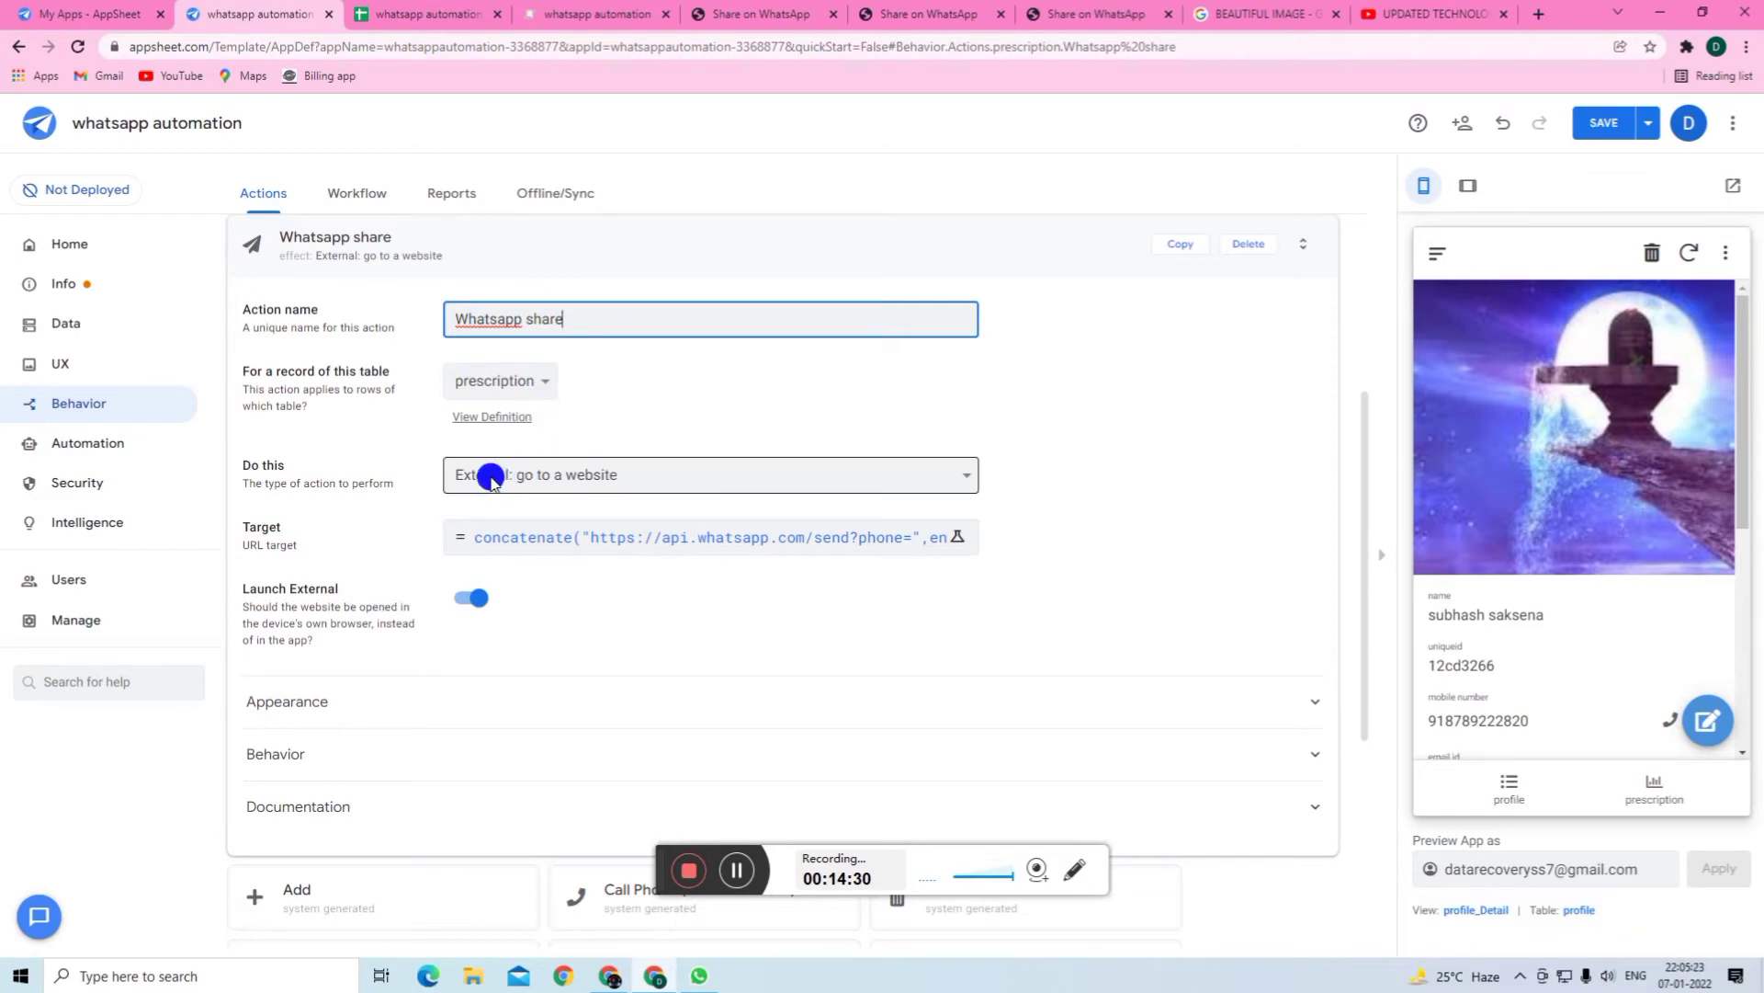
# - Open the Whatsapp share target expression and examine its concatenate function and api.whatsapp.com/send?phone= link part
pyautogui.click(583, 542)
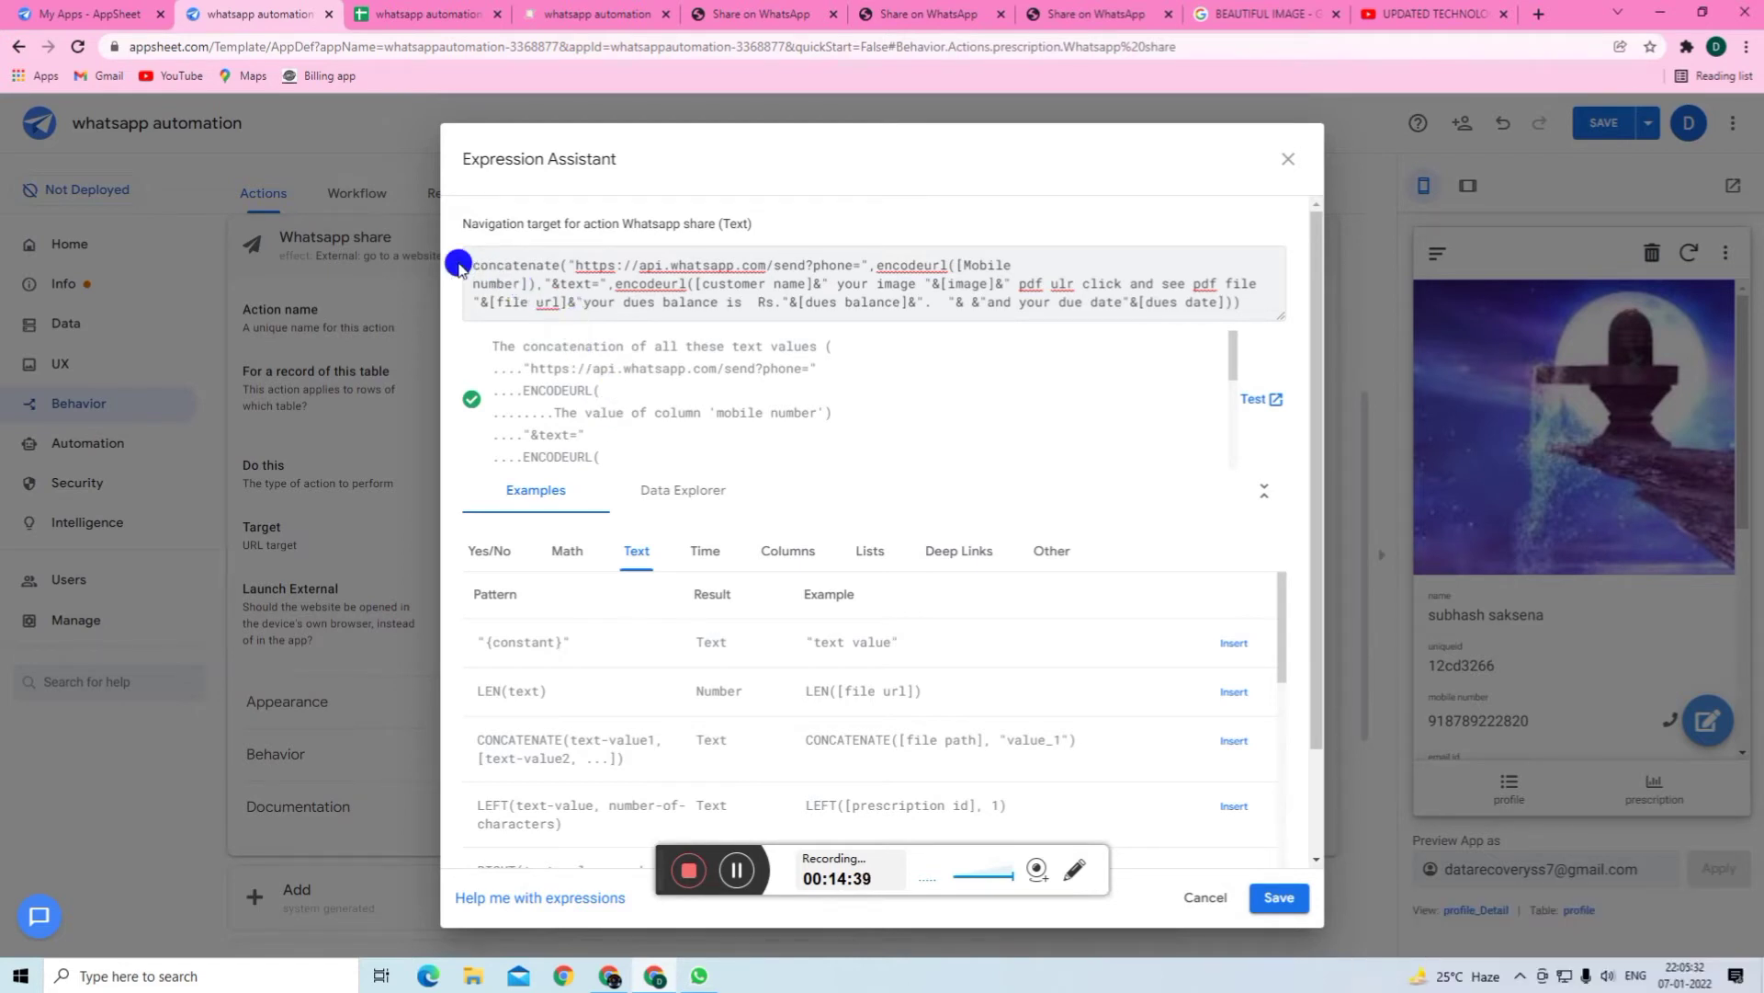
pyautogui.moveTo(473, 266); pyautogui.dragTo(531, 278)
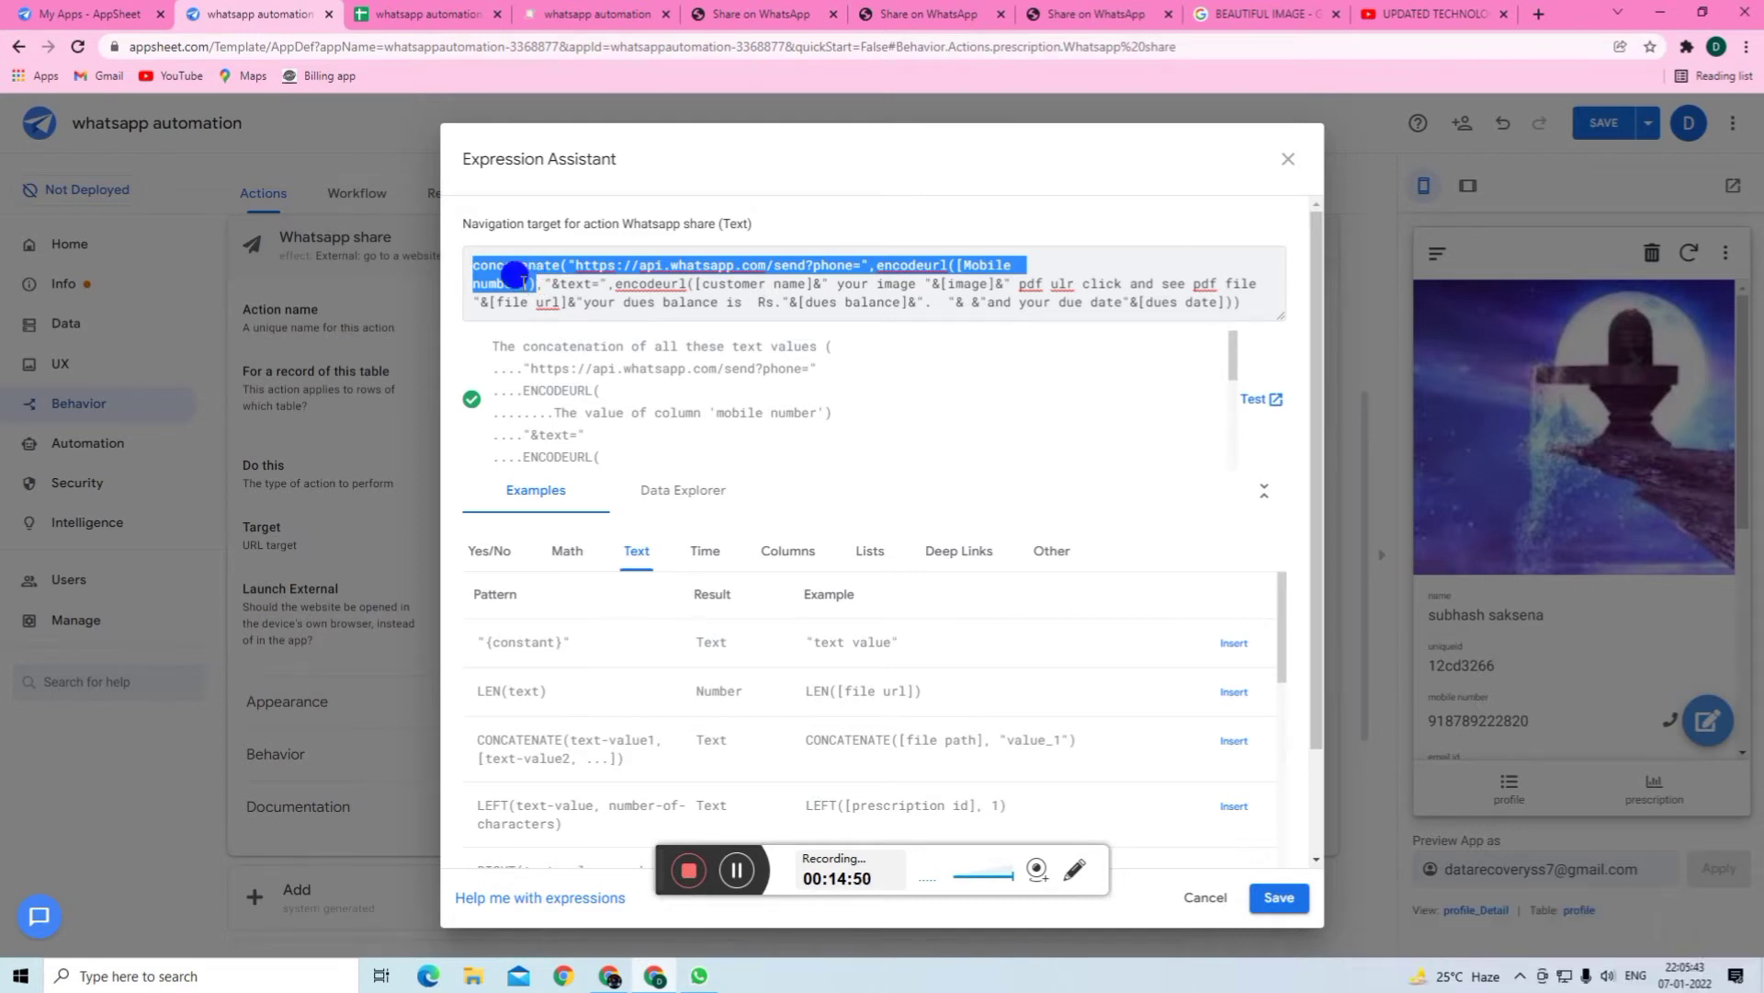
pyautogui.click(529, 281)
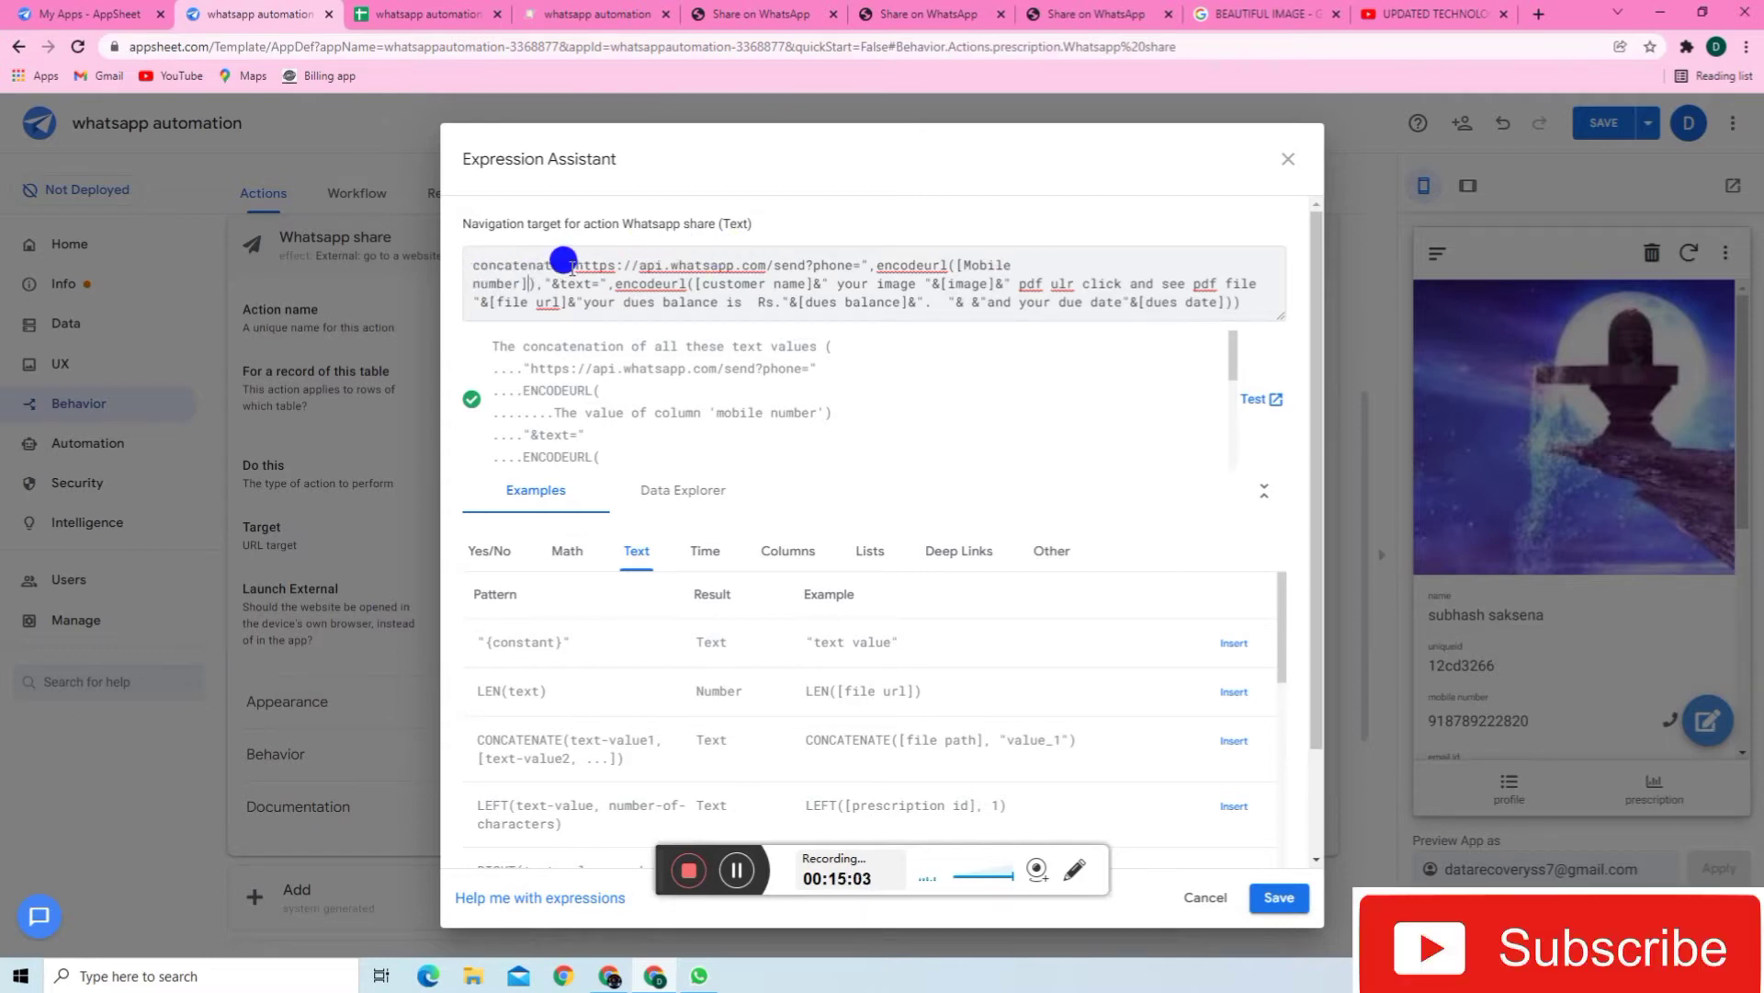
pyautogui.moveTo(570, 266); pyautogui.dragTo(954, 269)
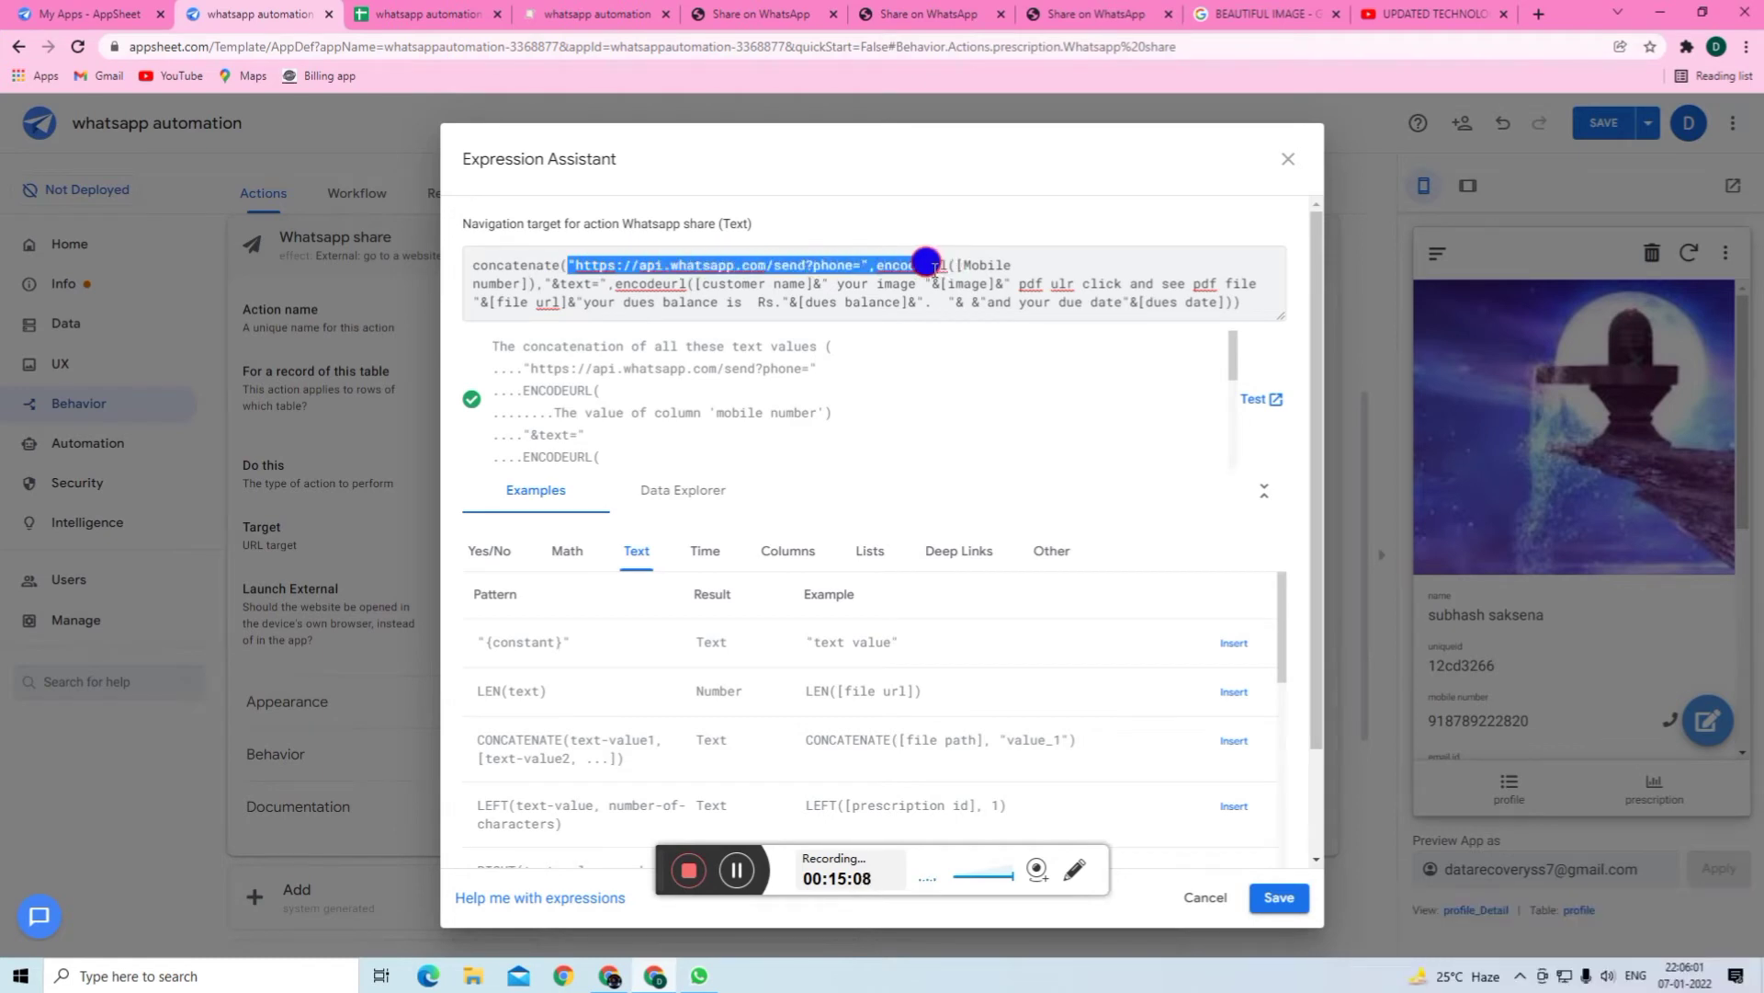
pyautogui.click(922, 262)
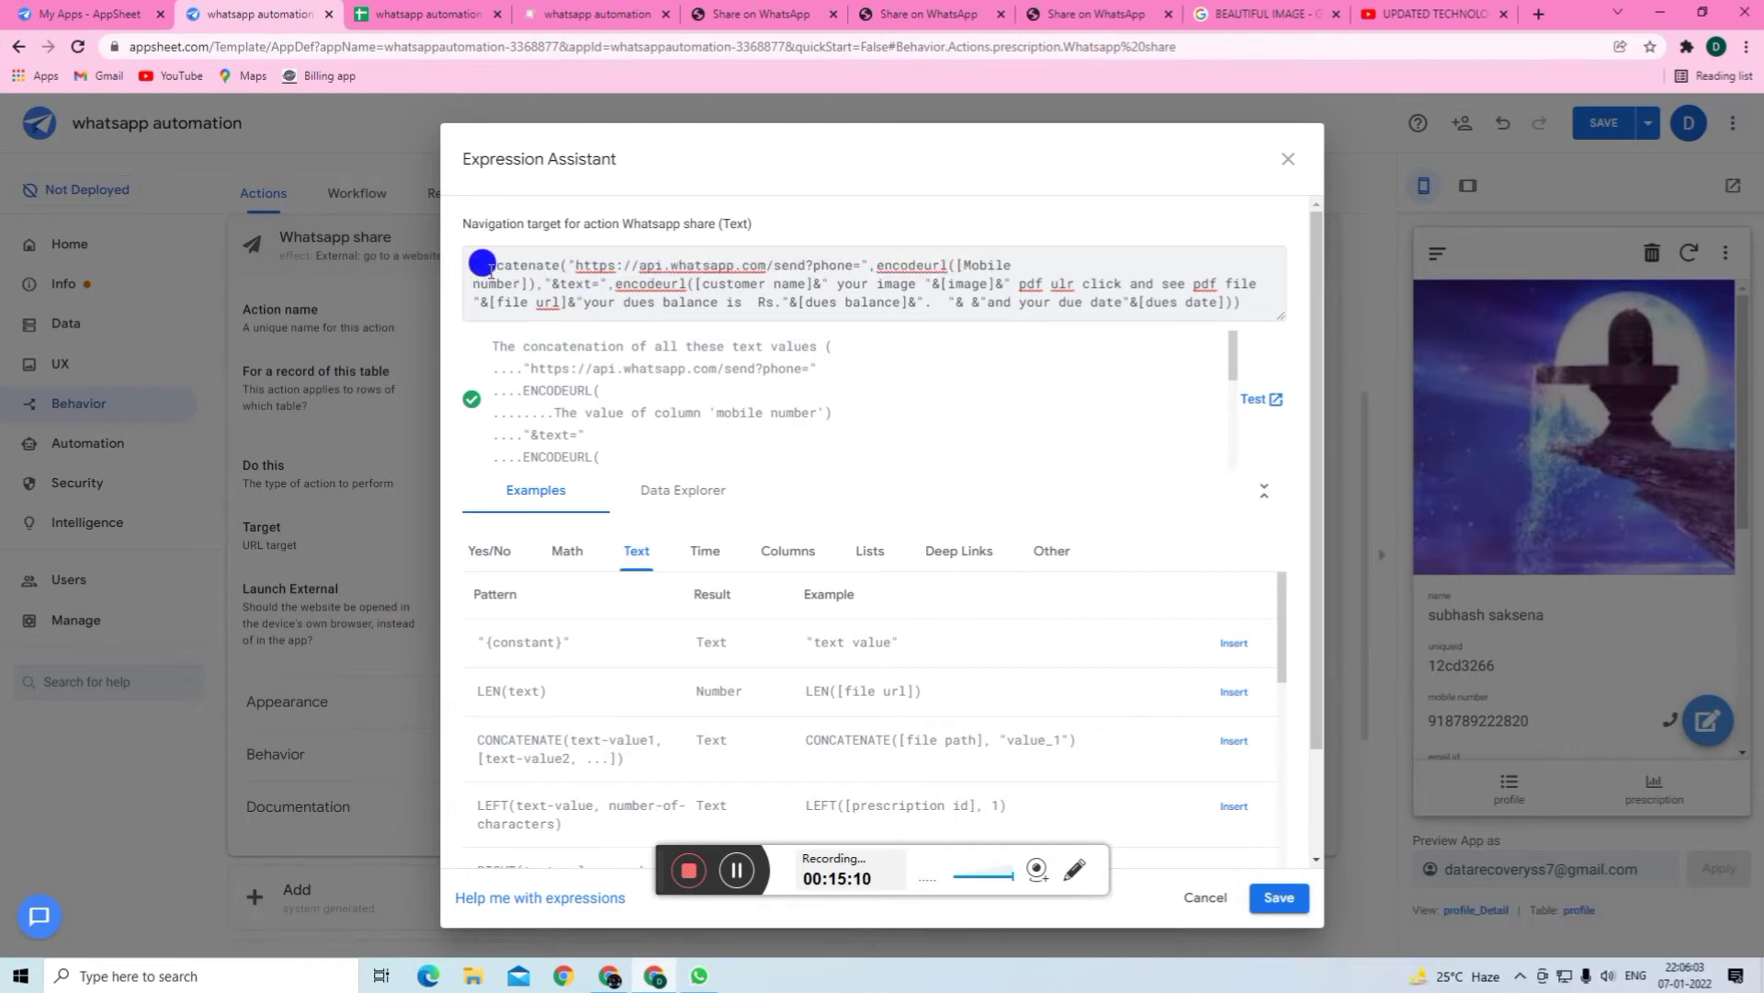
pyautogui.moveTo(568, 267); pyautogui.dragTo(892, 265)
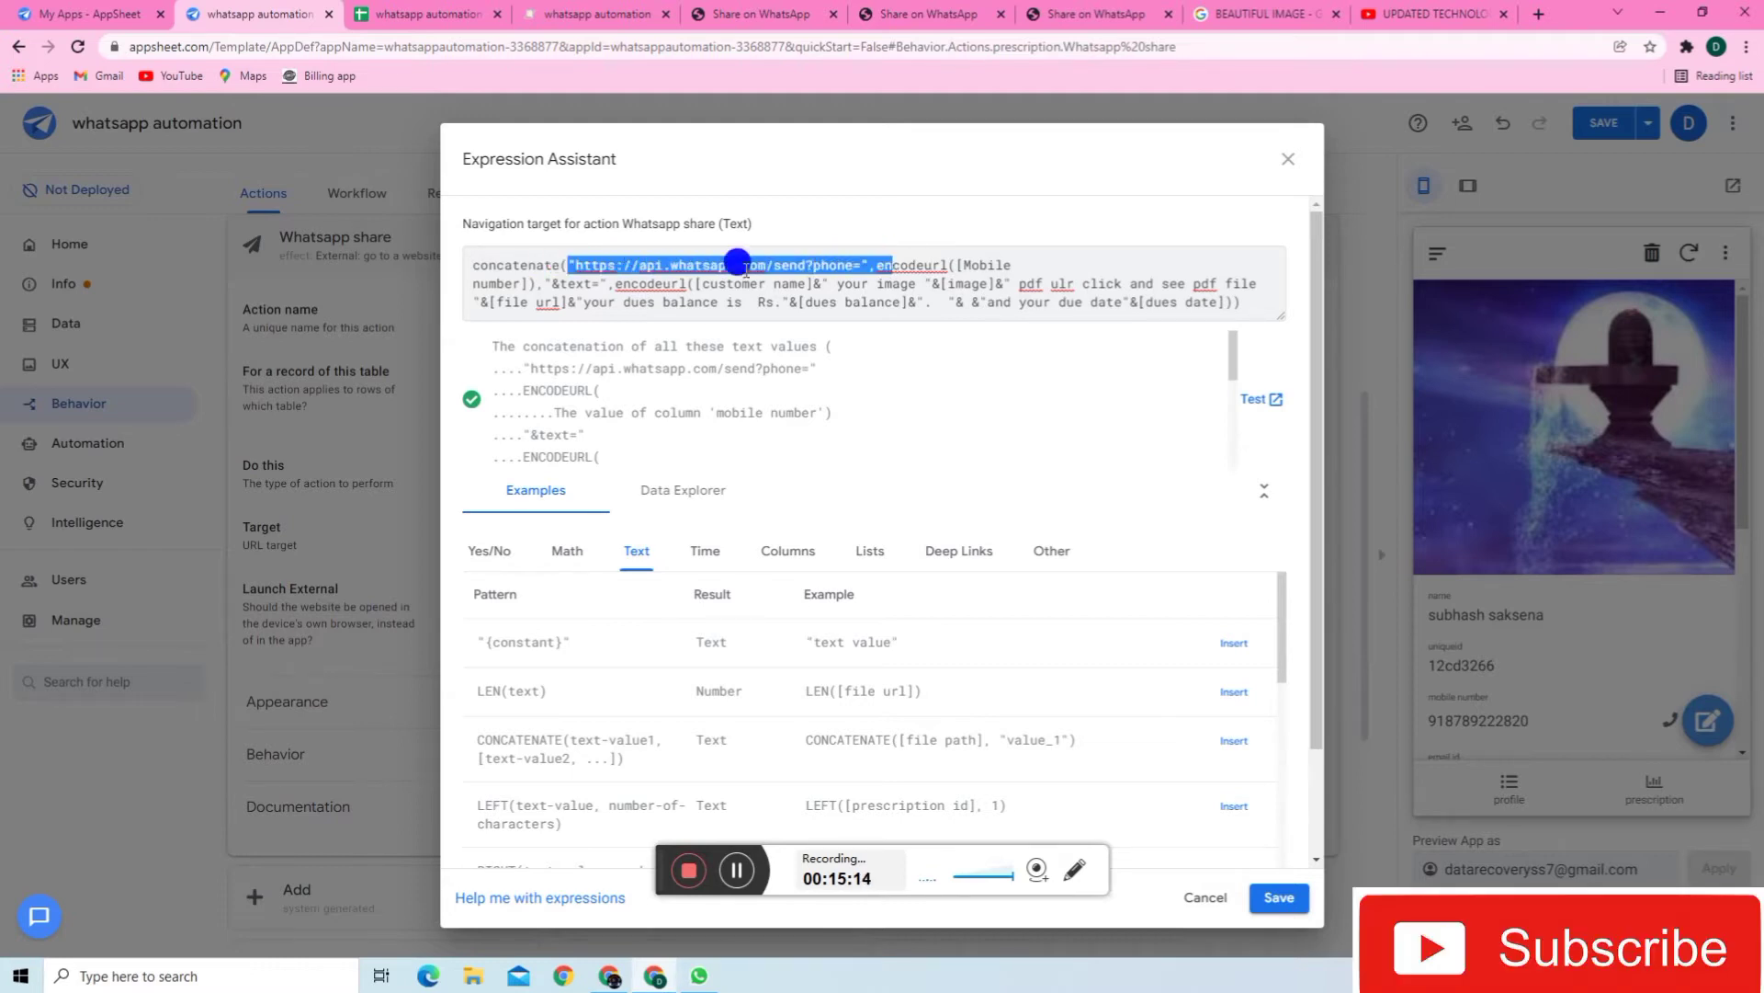
pyautogui.click(575, 265)
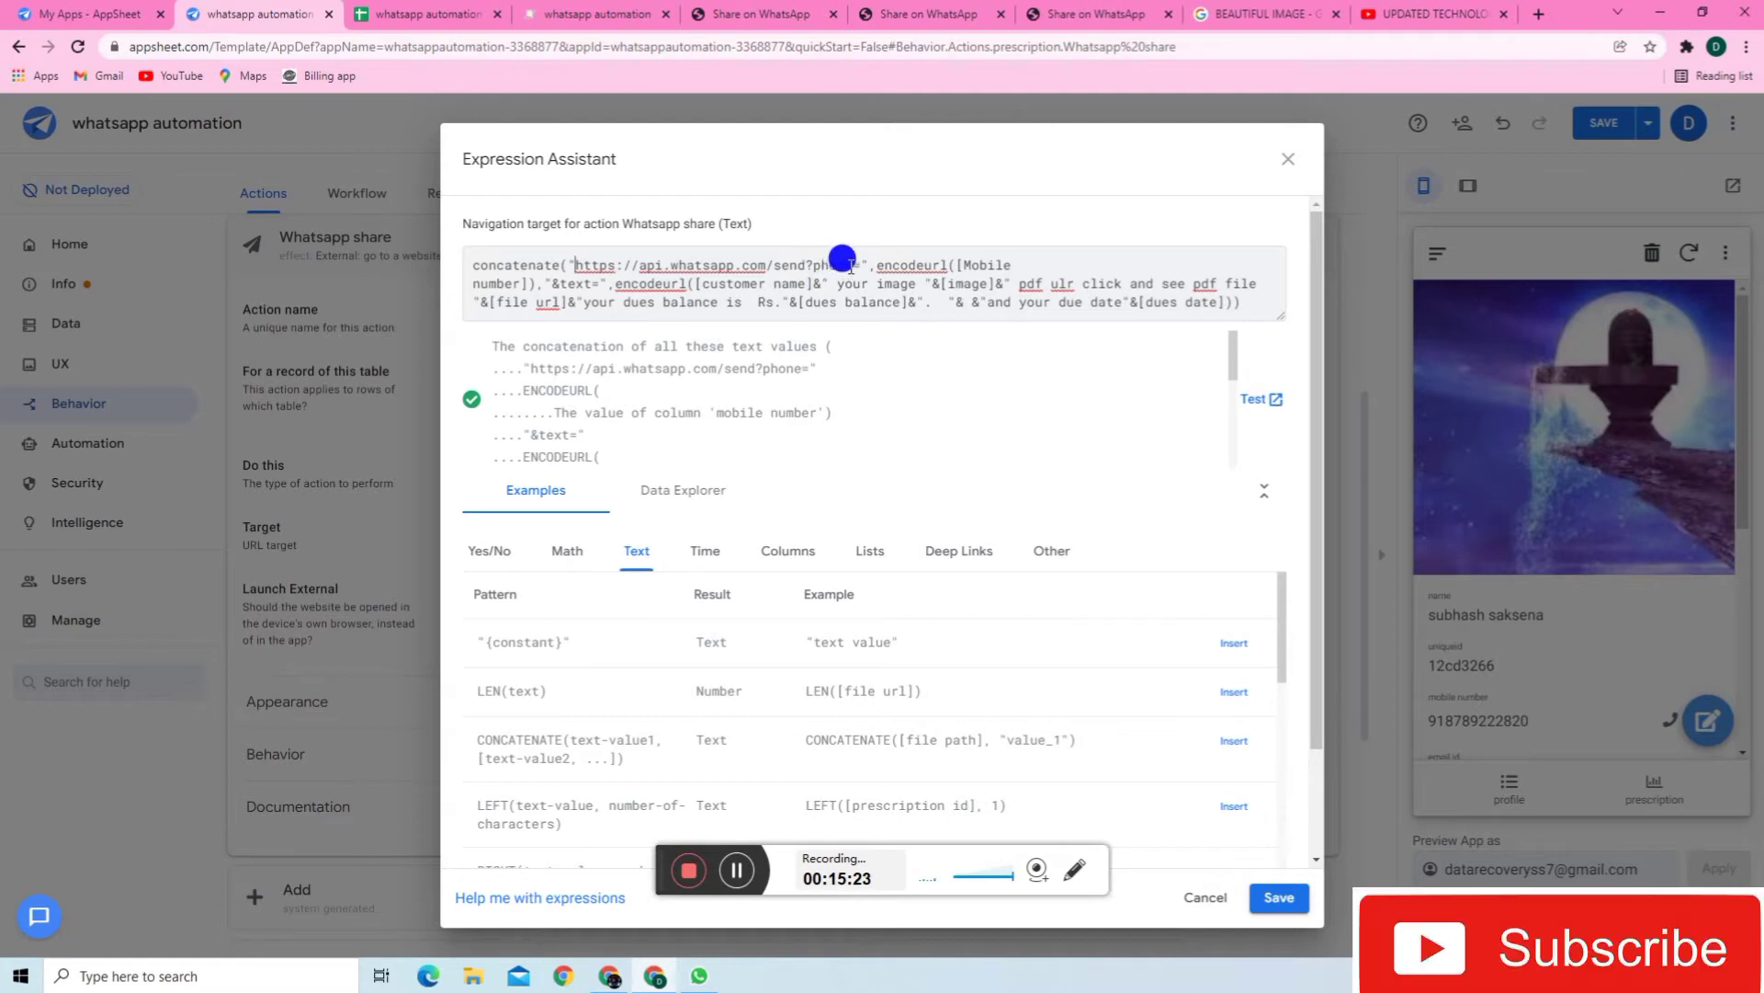
pyautogui.write('"')
pyautogui.write('=')
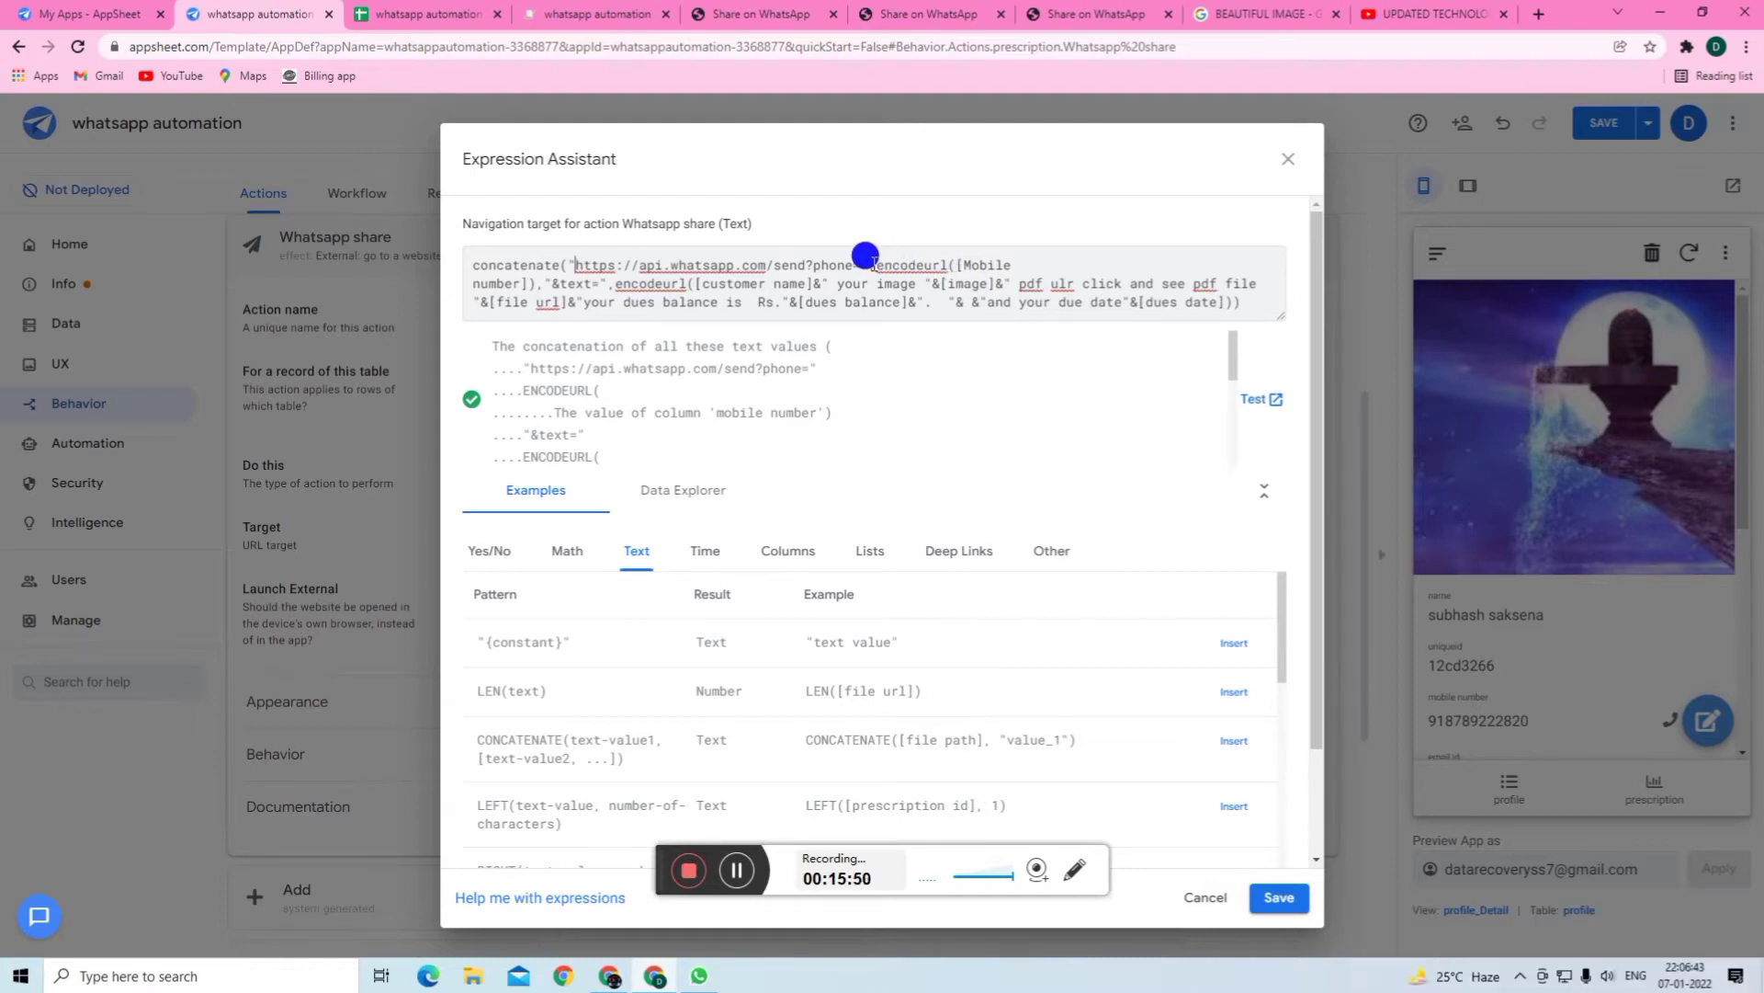
pyautogui.moveTo(869, 264); pyautogui.dragTo(568, 267)
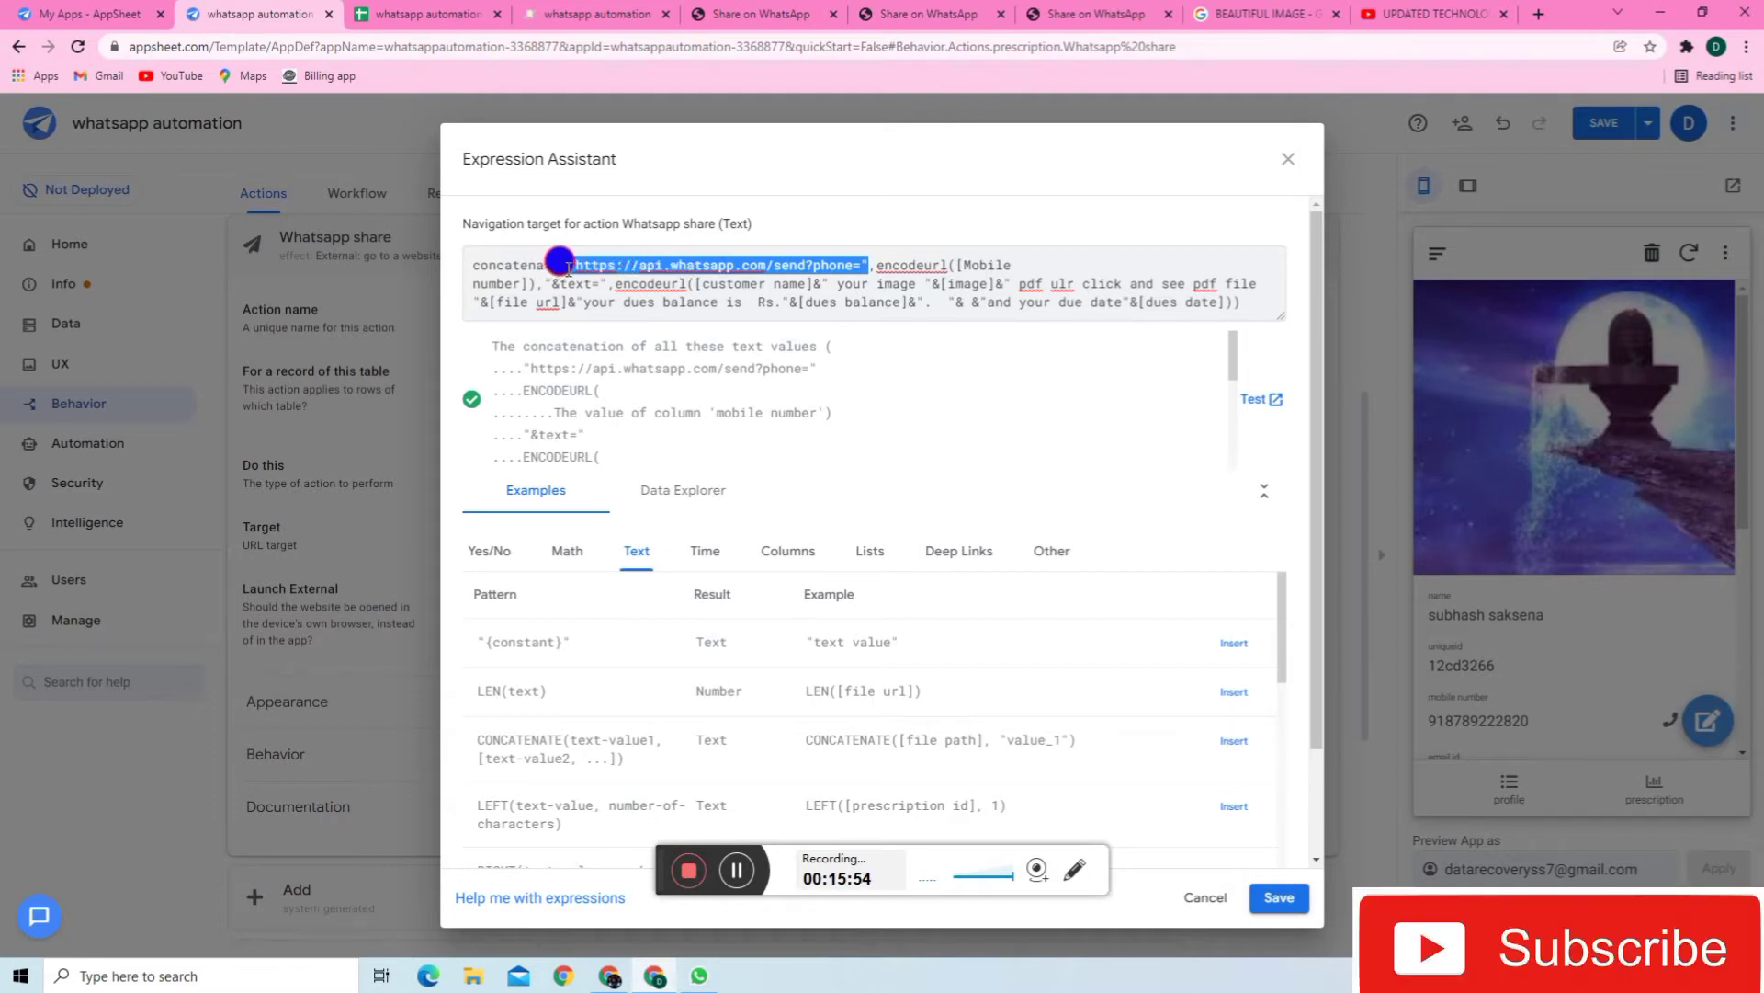
pyautogui.click(869, 264)
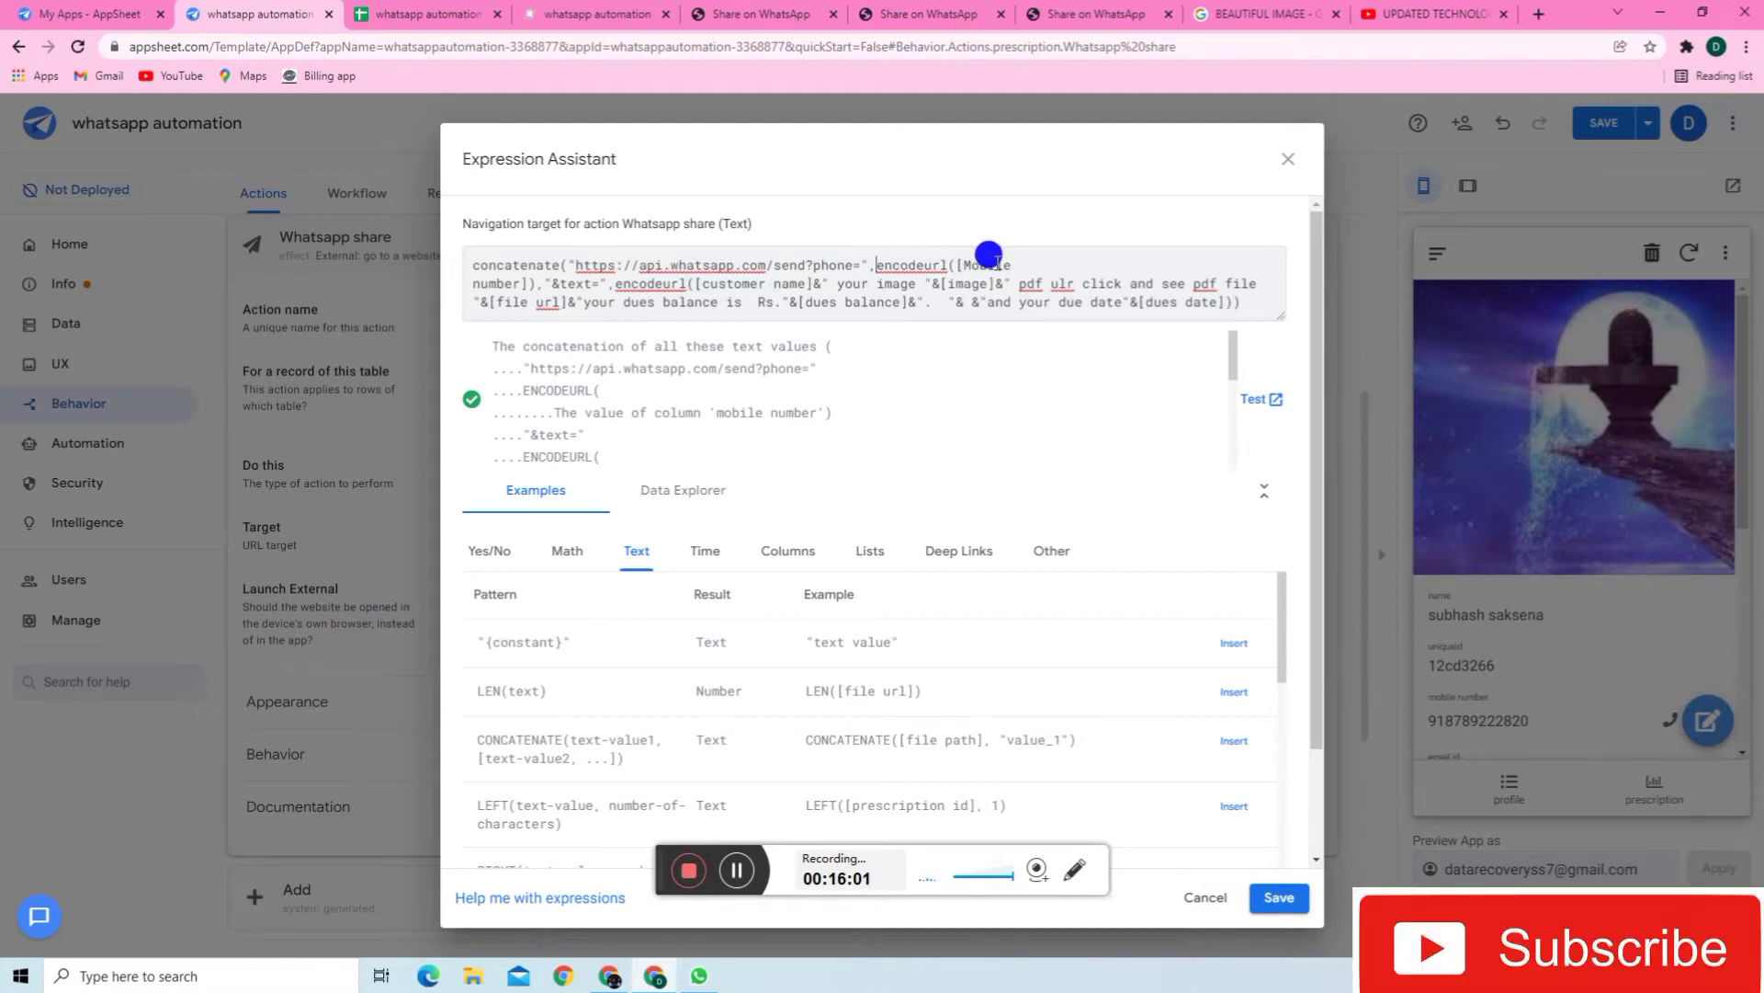
# - Examine the target expression's encodeurl([Mobile number]), "&text=", [customer name] and [image] parts
pyautogui.moveTo(874, 262); pyautogui.dragTo(949, 261)
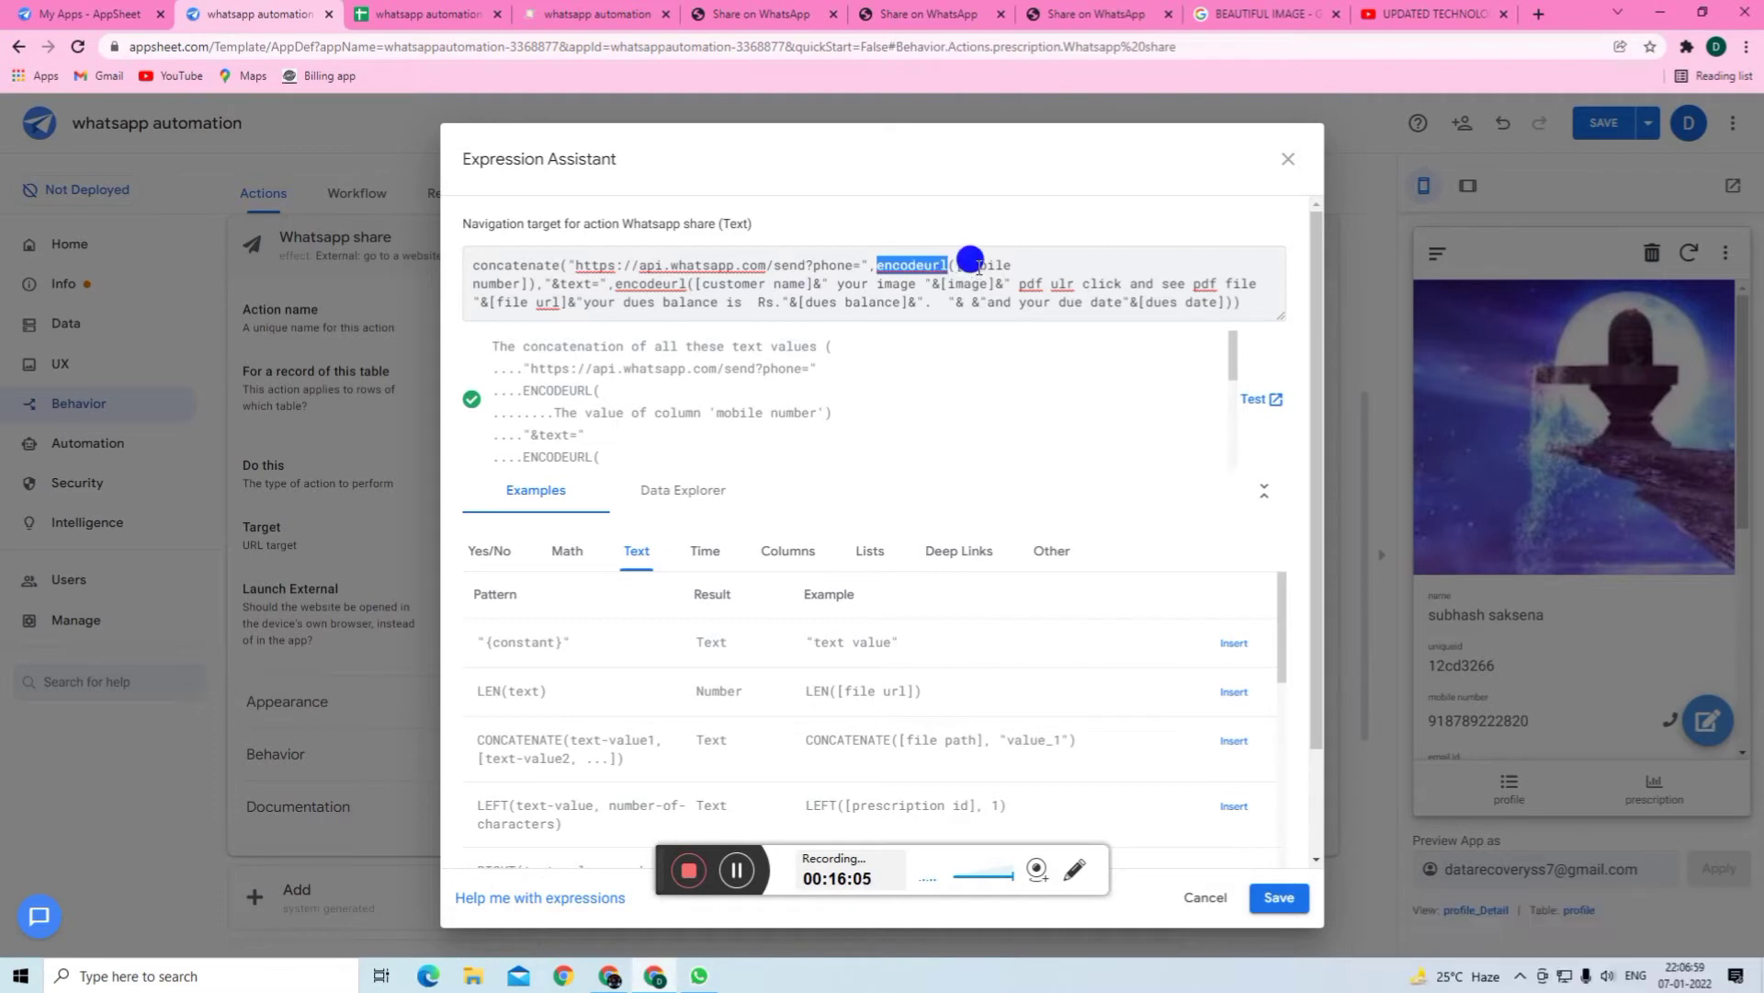
pyautogui.click(538, 275)
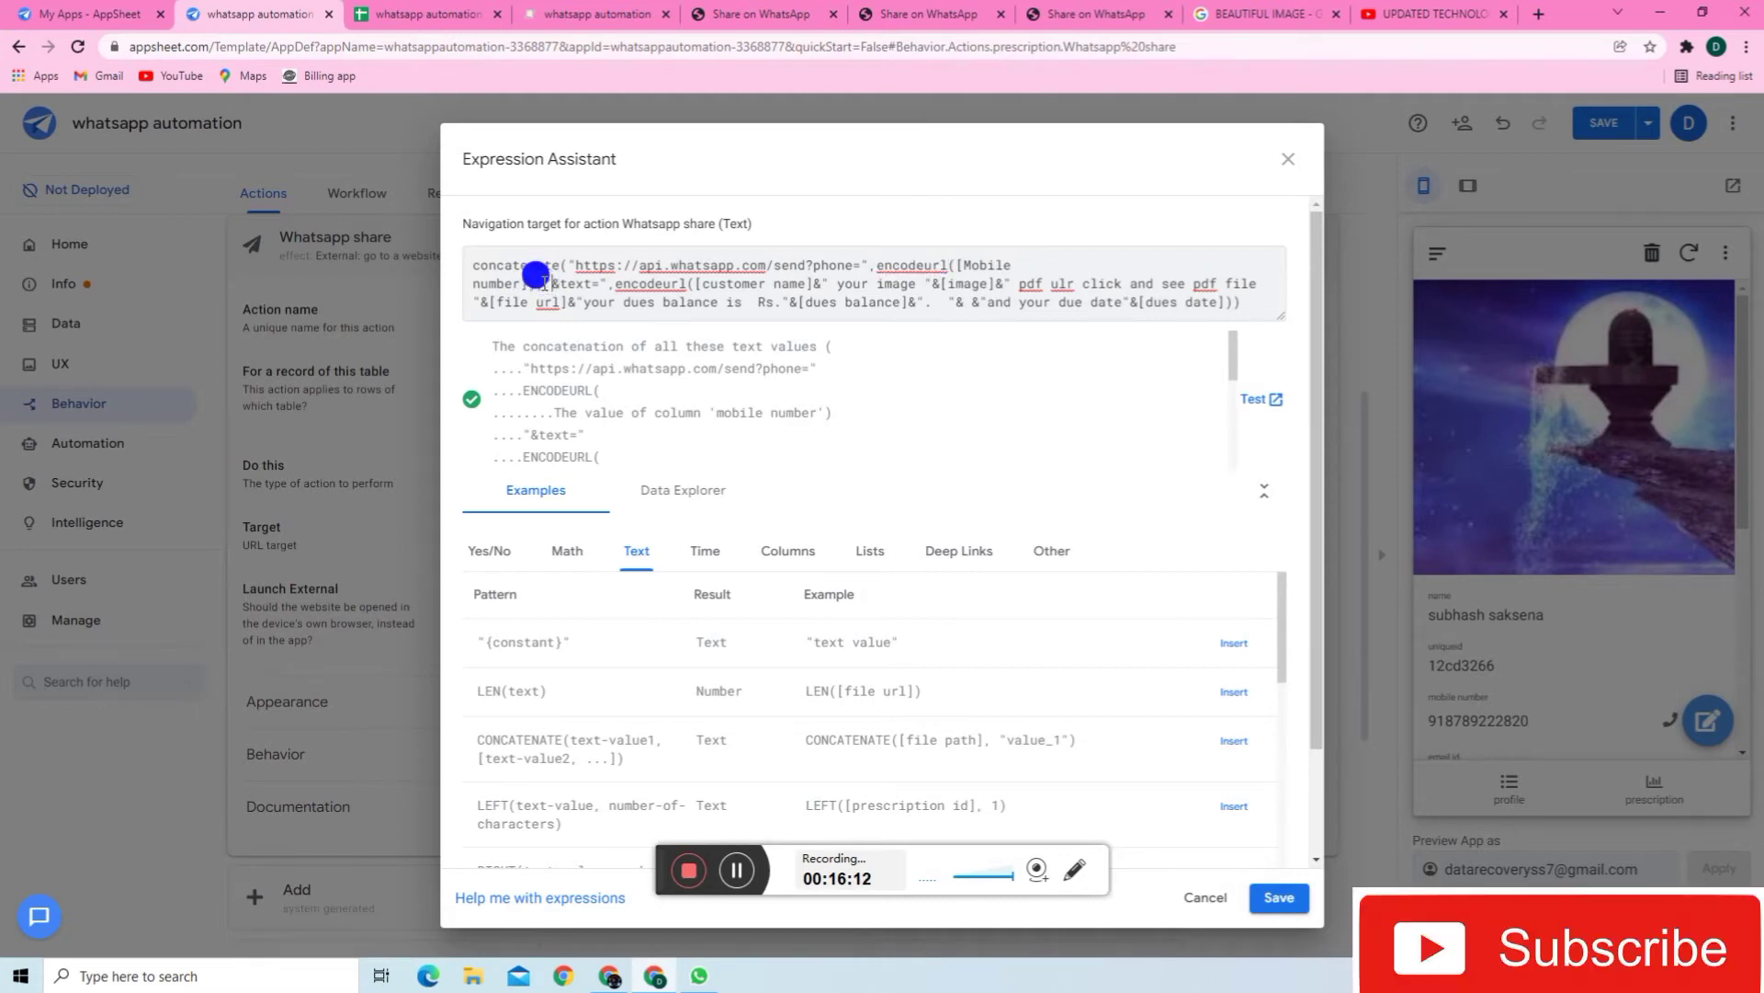
pyautogui.moveTo(543, 282); pyautogui.dragTo(654, 277)
pyautogui.click(654, 277)
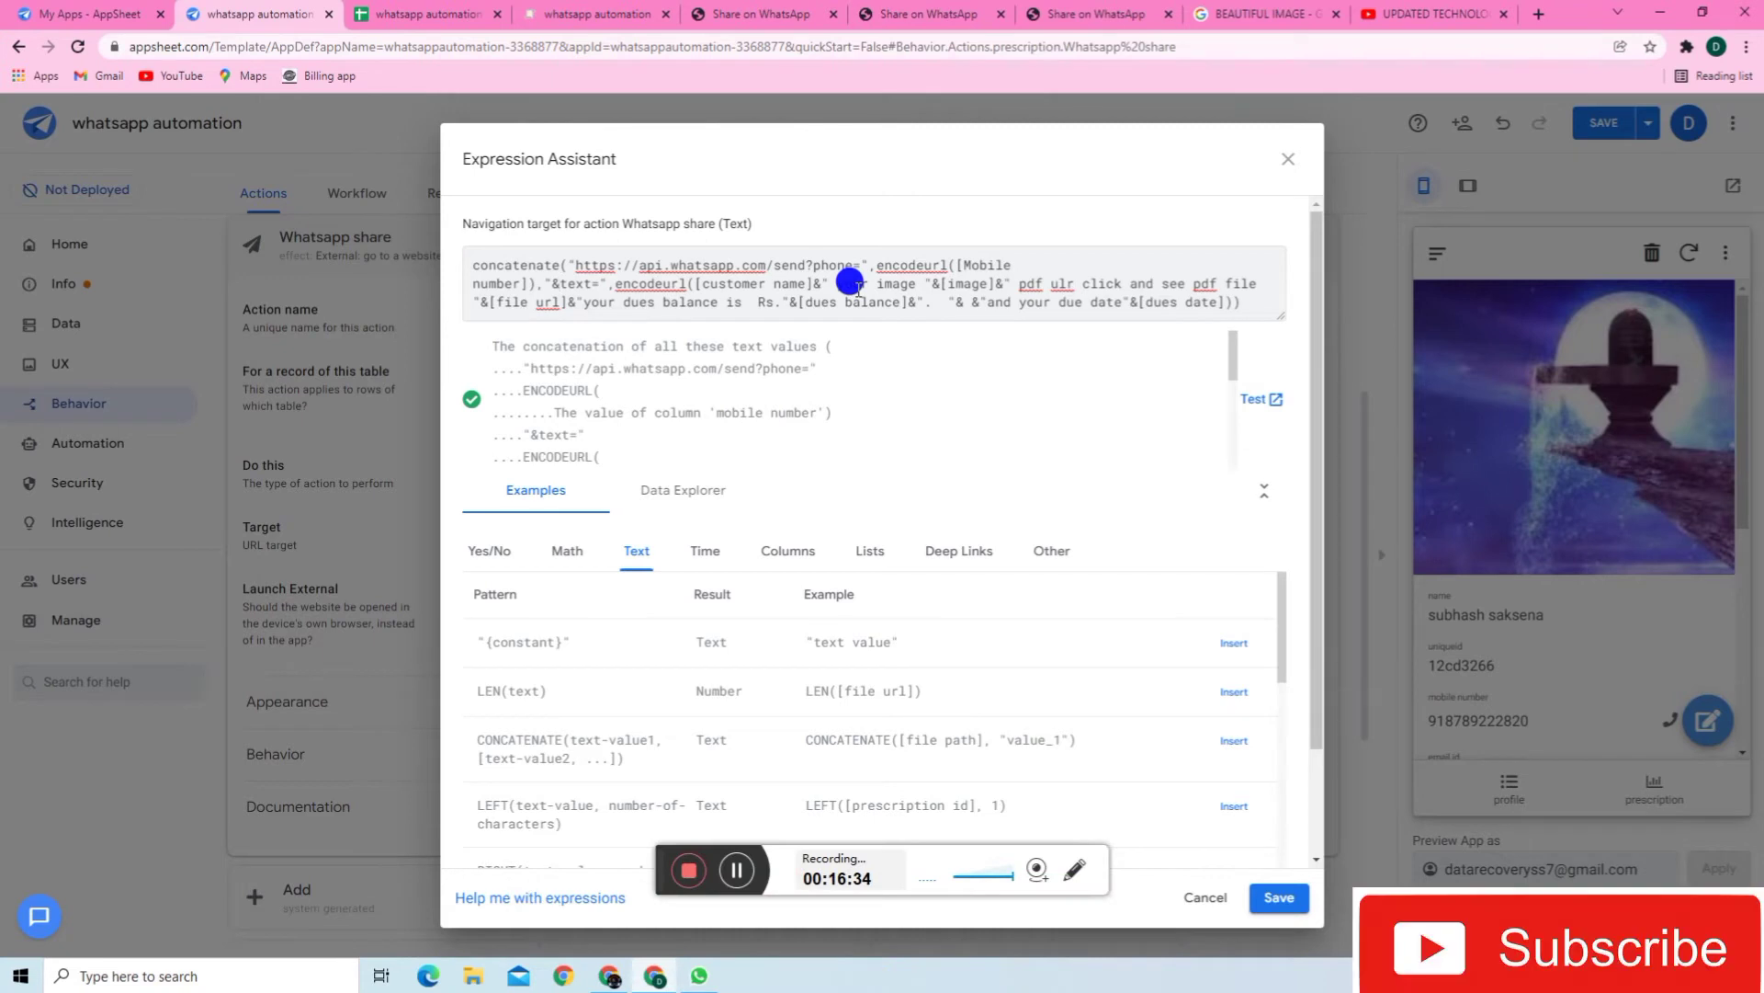
pyautogui.doubleClick(556, 281)
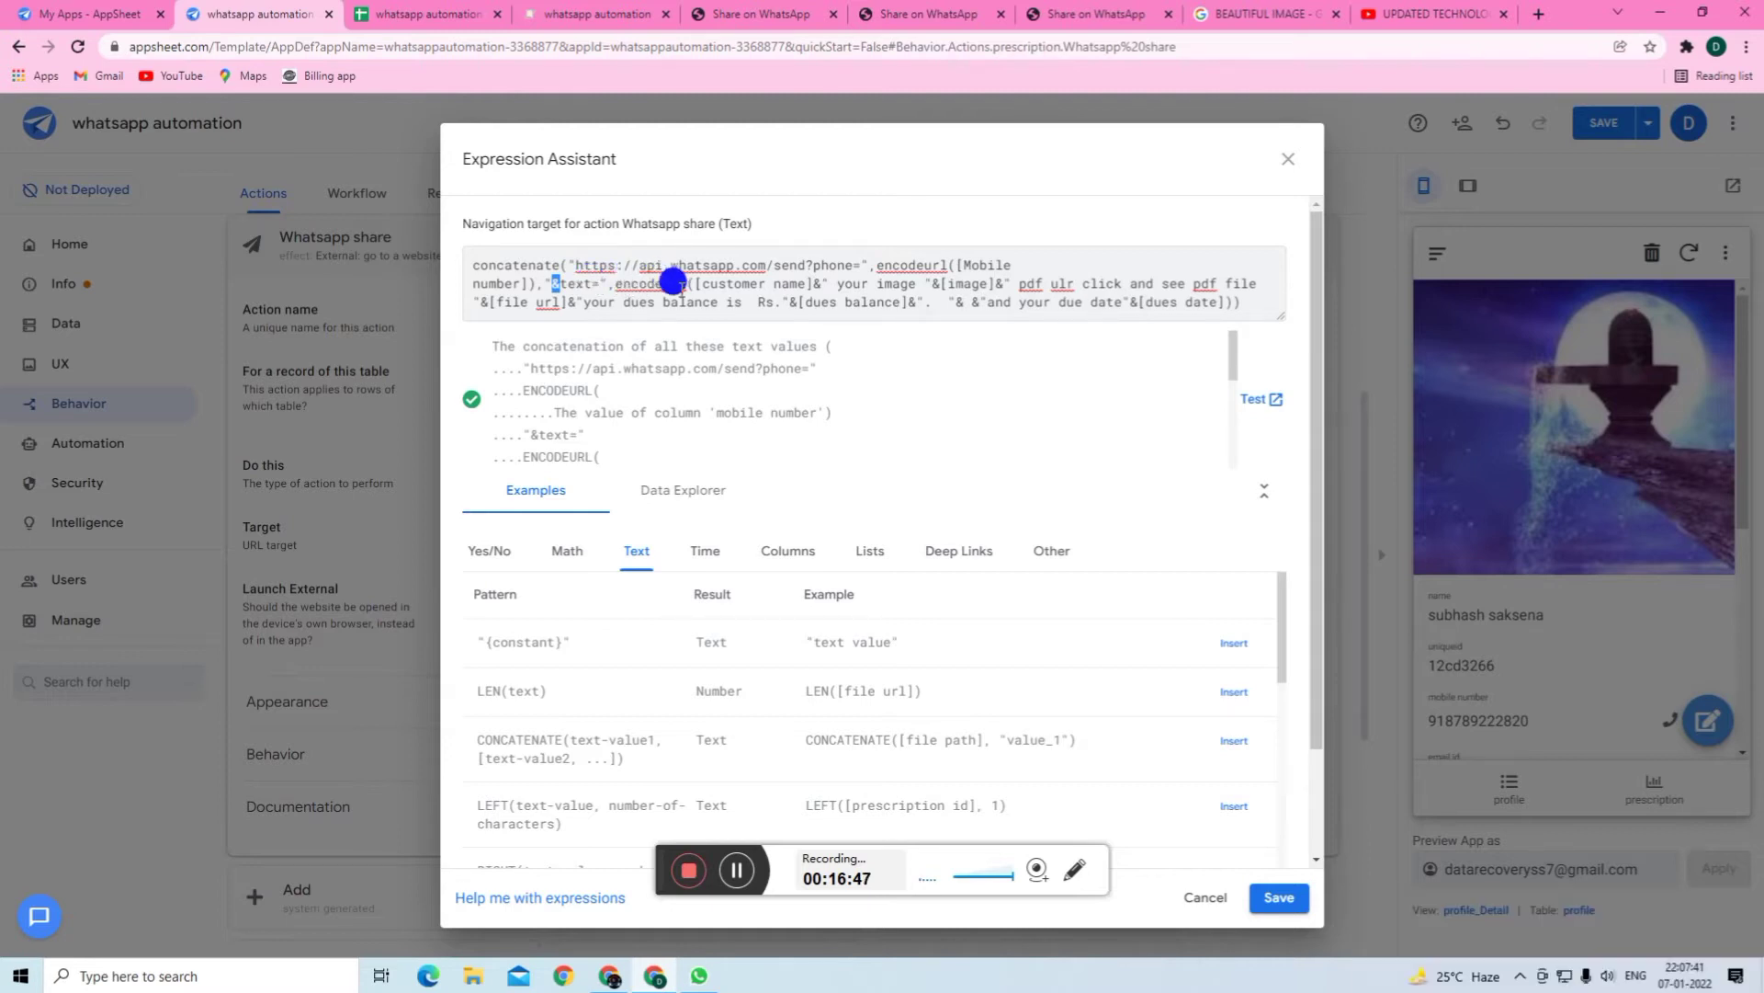
pyautogui.moveTo(701, 285); pyautogui.dragTo(805, 283)
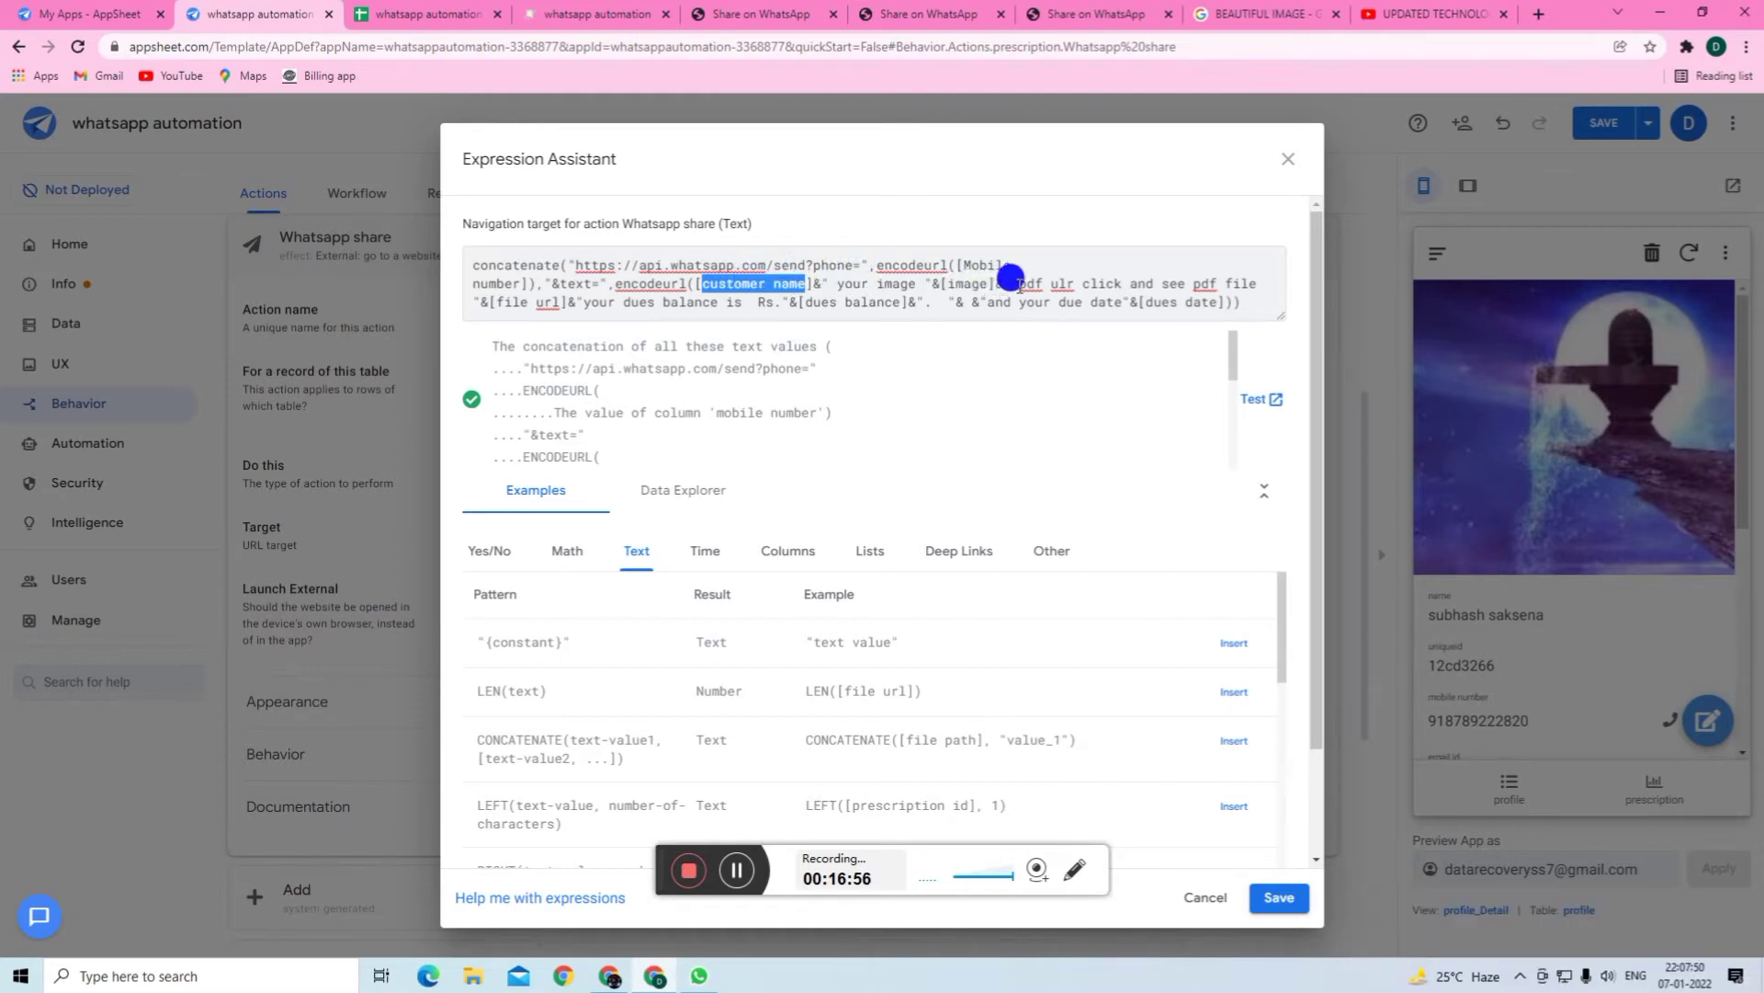
pyautogui.moveTo(948, 284); pyautogui.dragTo(976, 281)
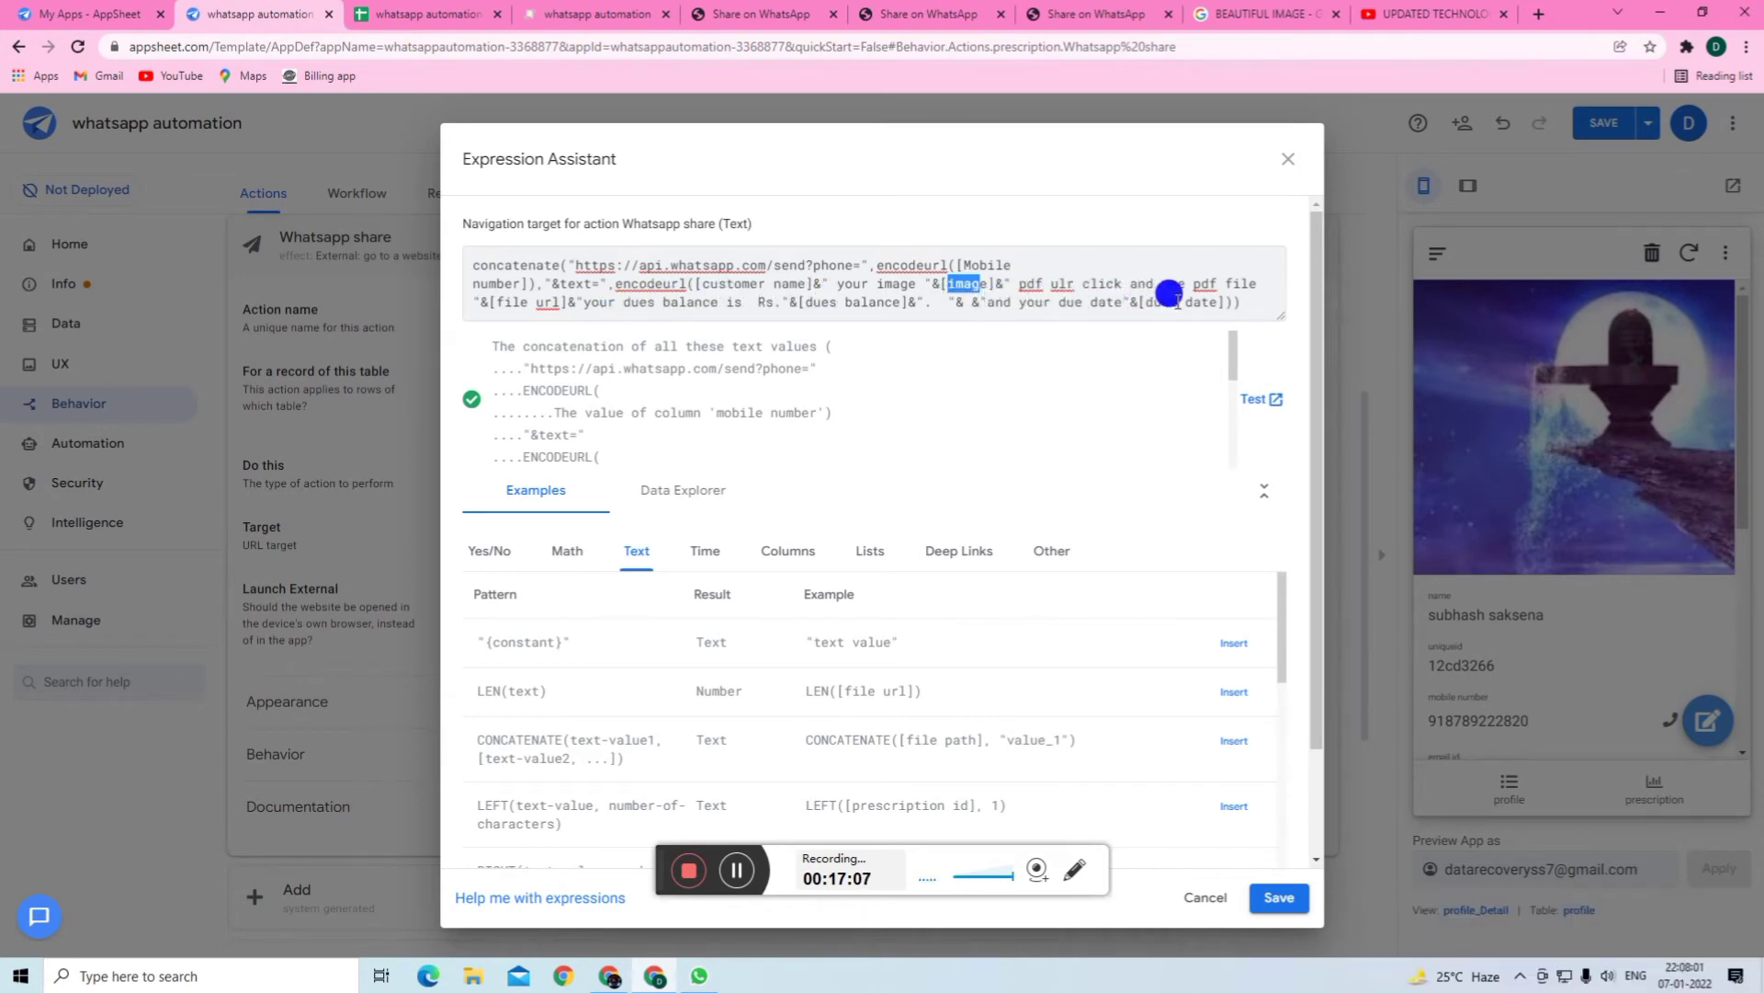
# - Check the name, mobile number and email id headers in the Google Sheets profile sheet, and return to the expression
pyautogui.click(424, 20)
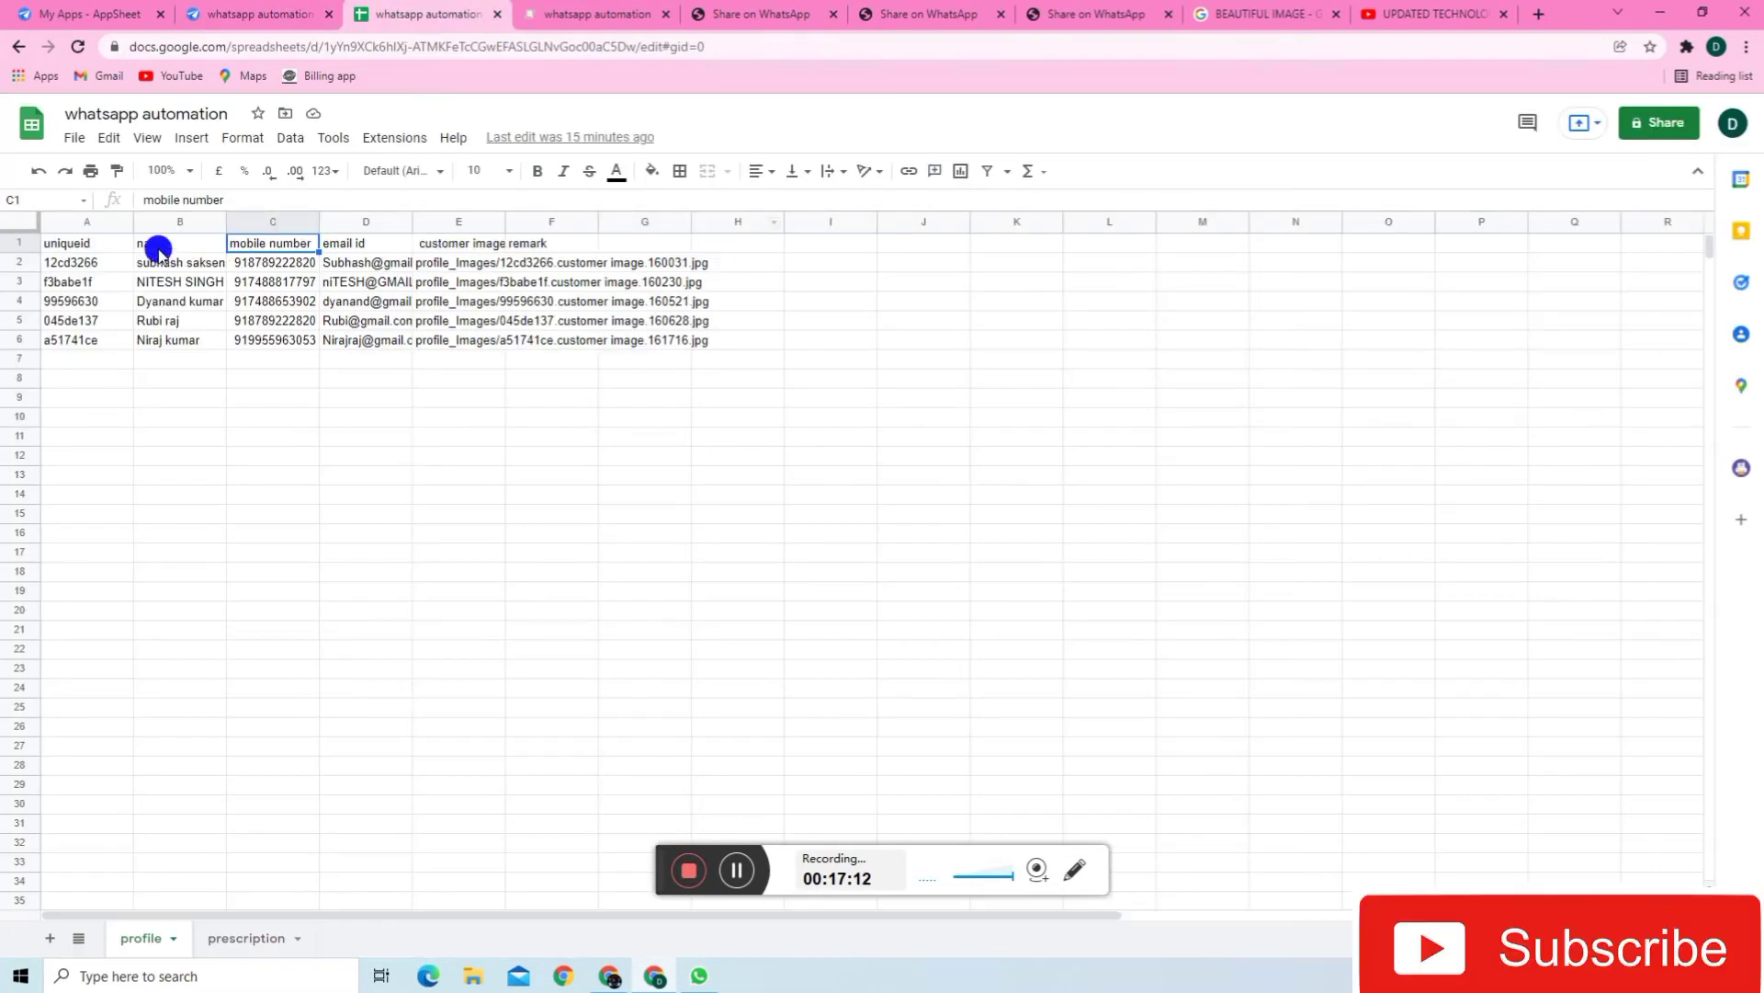
pyautogui.click(160, 246)
pyautogui.click(269, 247)
pyautogui.click(338, 244)
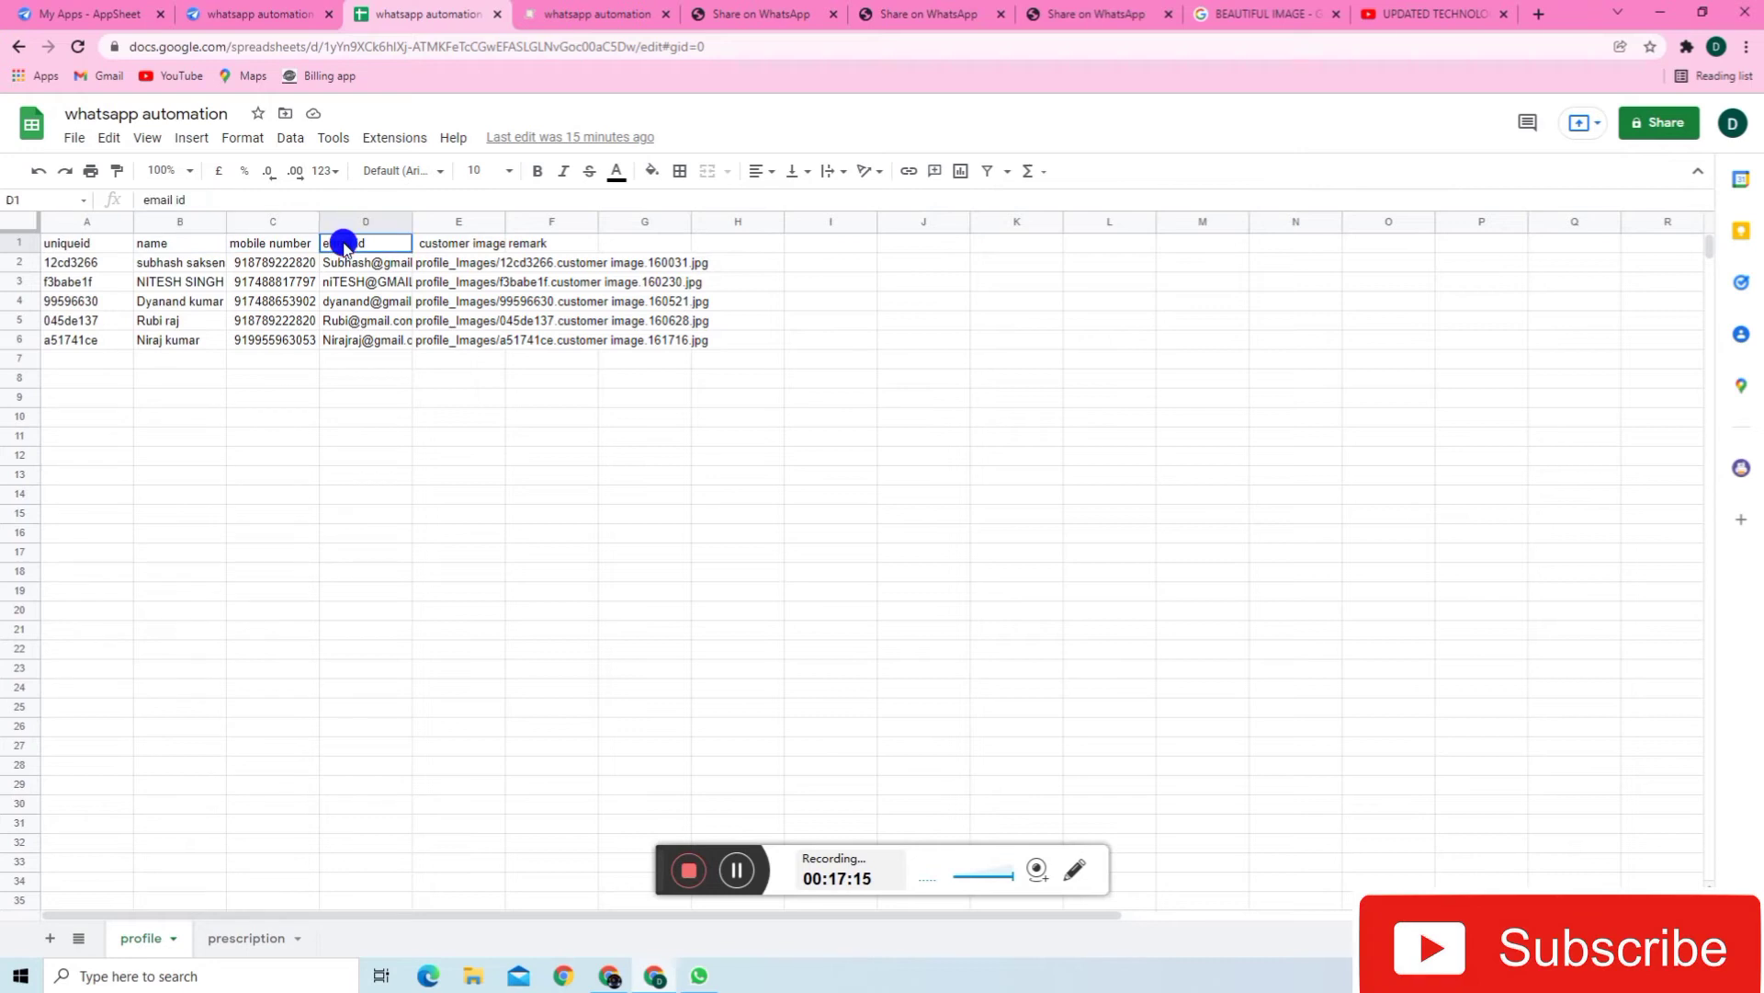
pyautogui.click(262, 24)
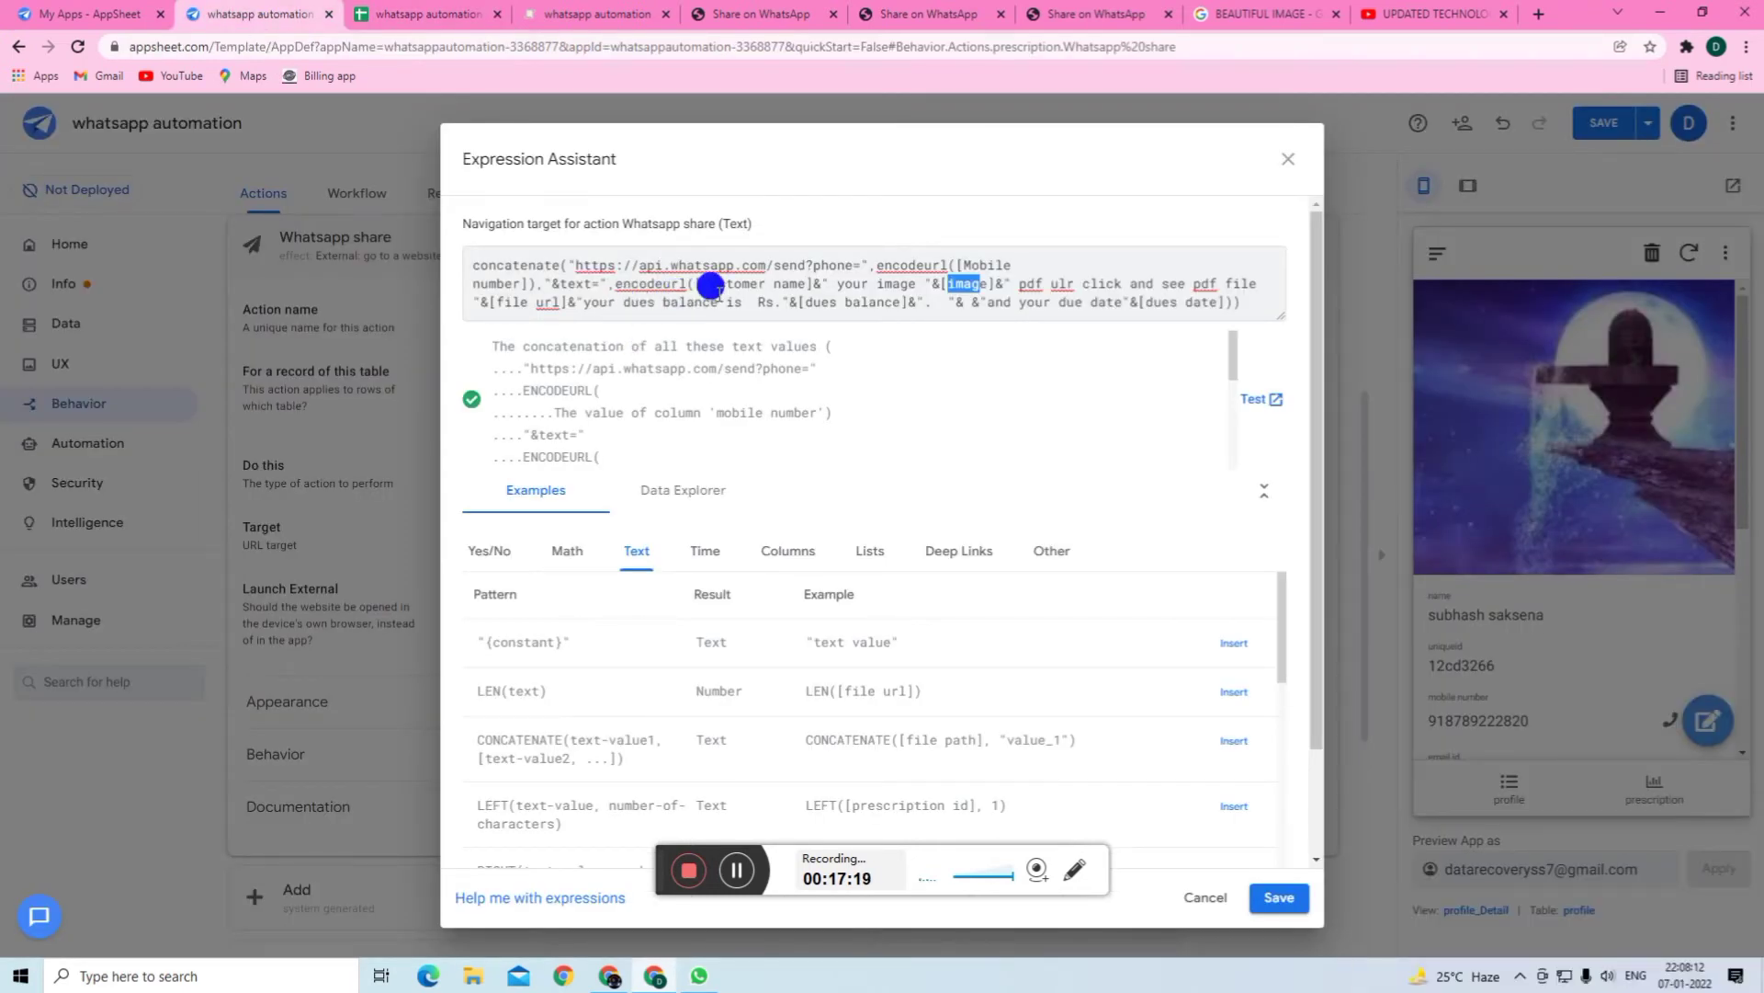
# - Compare the expression's [customer name] and [image] column references with the spreadsheet
pyautogui.click(695, 274)
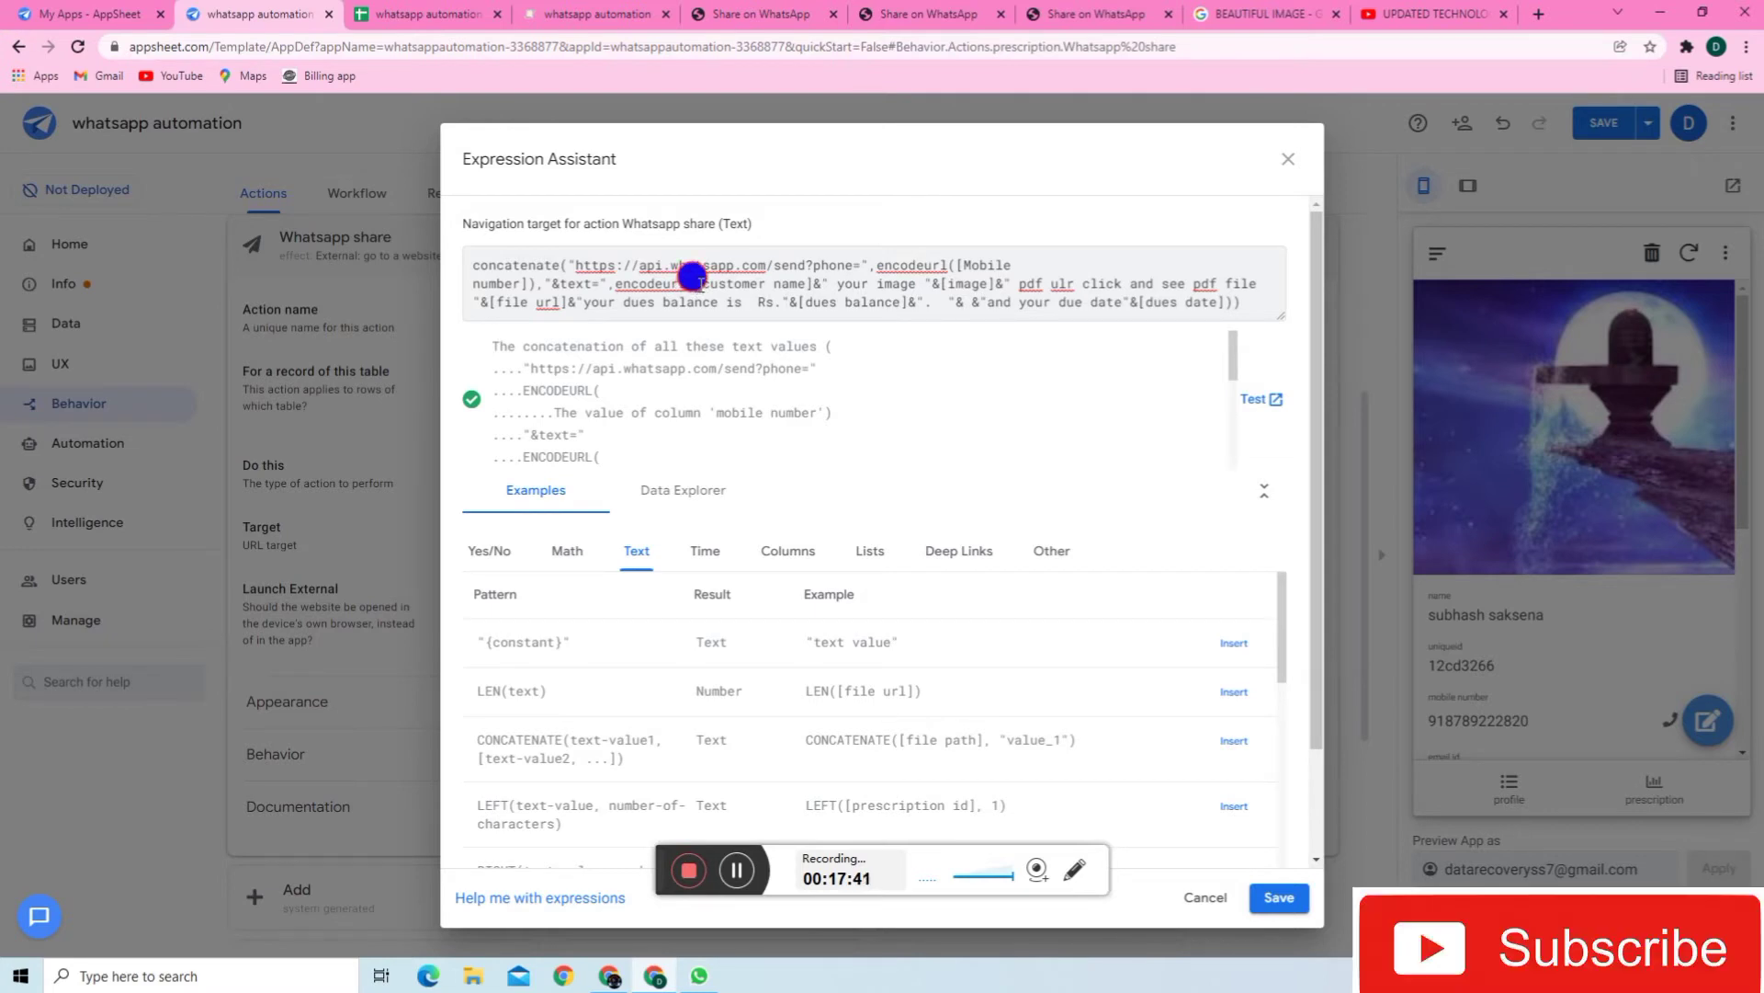
pyautogui.moveTo(692, 276); pyautogui.dragTo(806, 283)
pyautogui.click(805, 283)
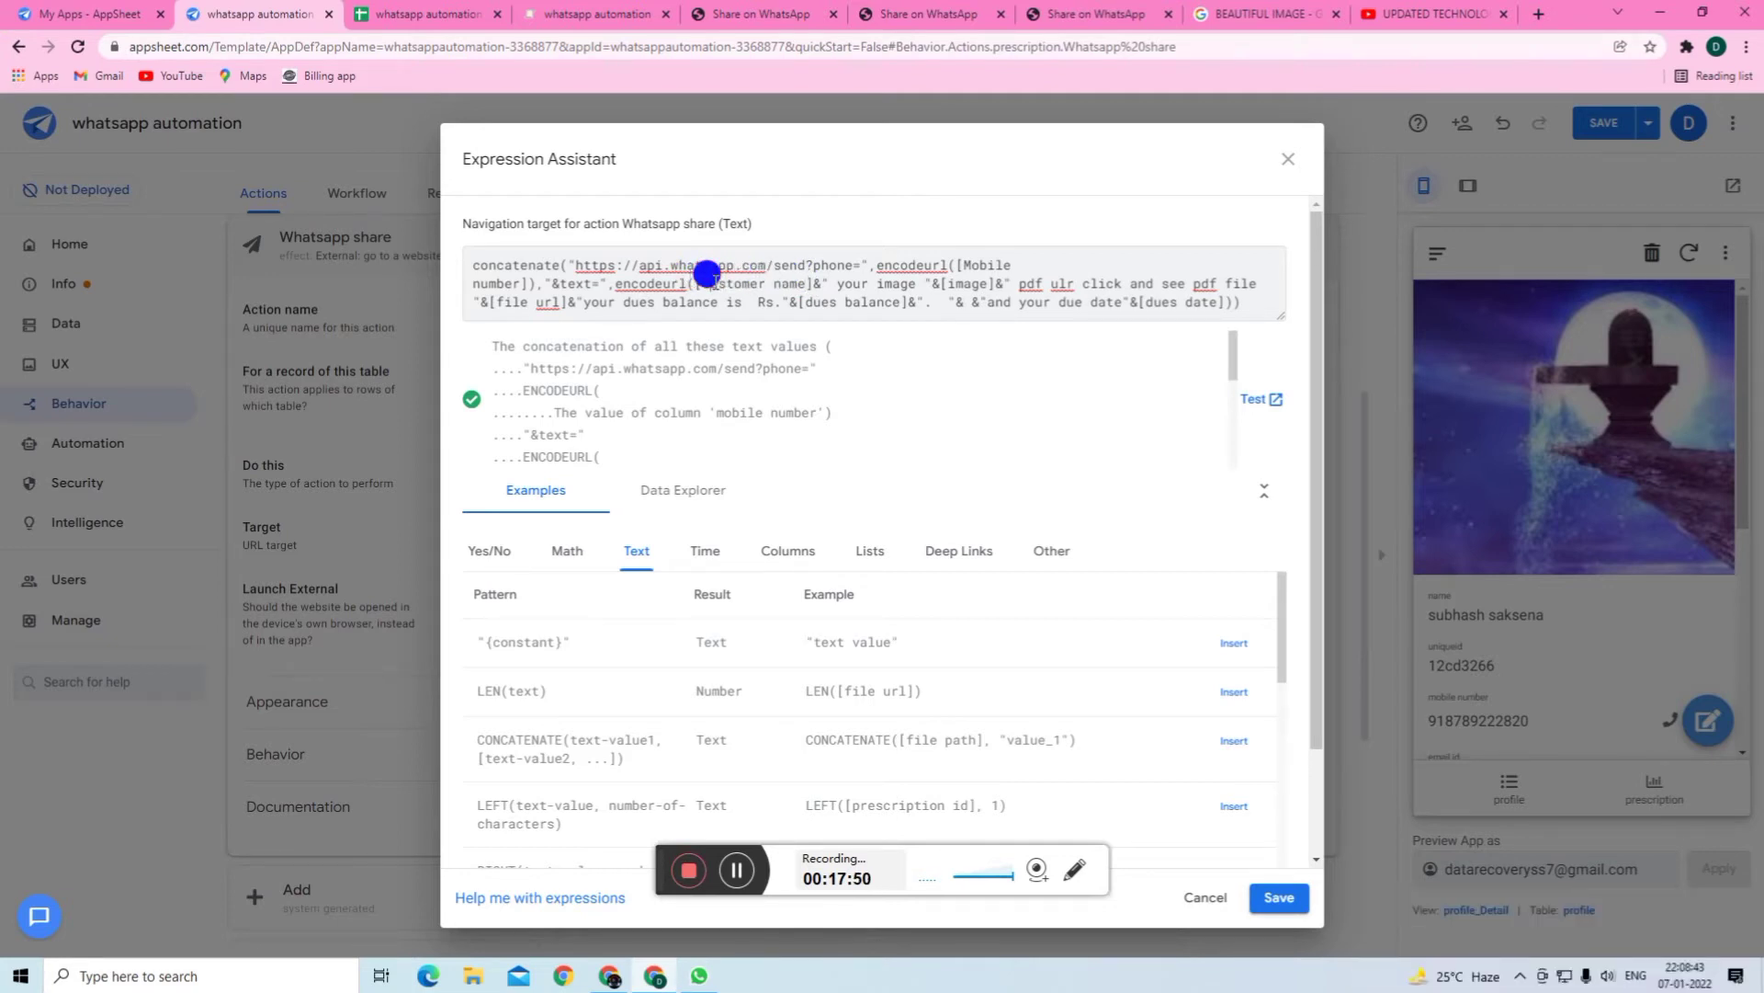
pyautogui.moveTo(702, 280); pyautogui.dragTo(806, 279)
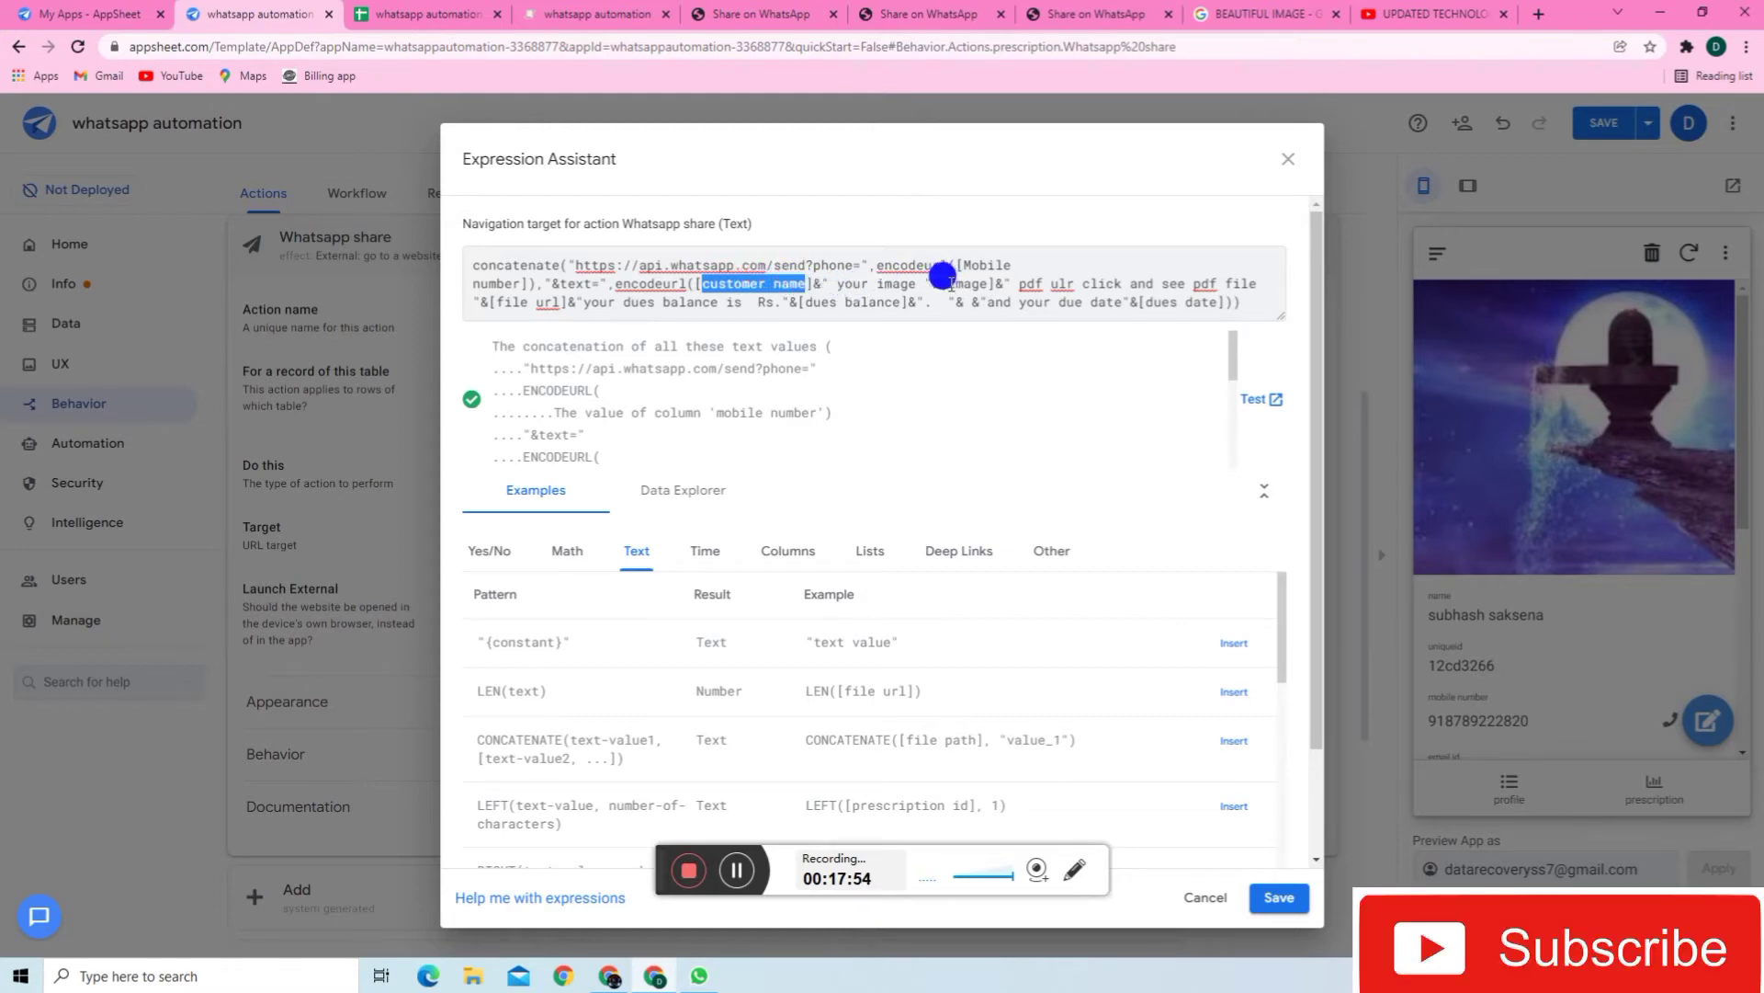
pyautogui.moveTo(941, 282); pyautogui.dragTo(980, 280)
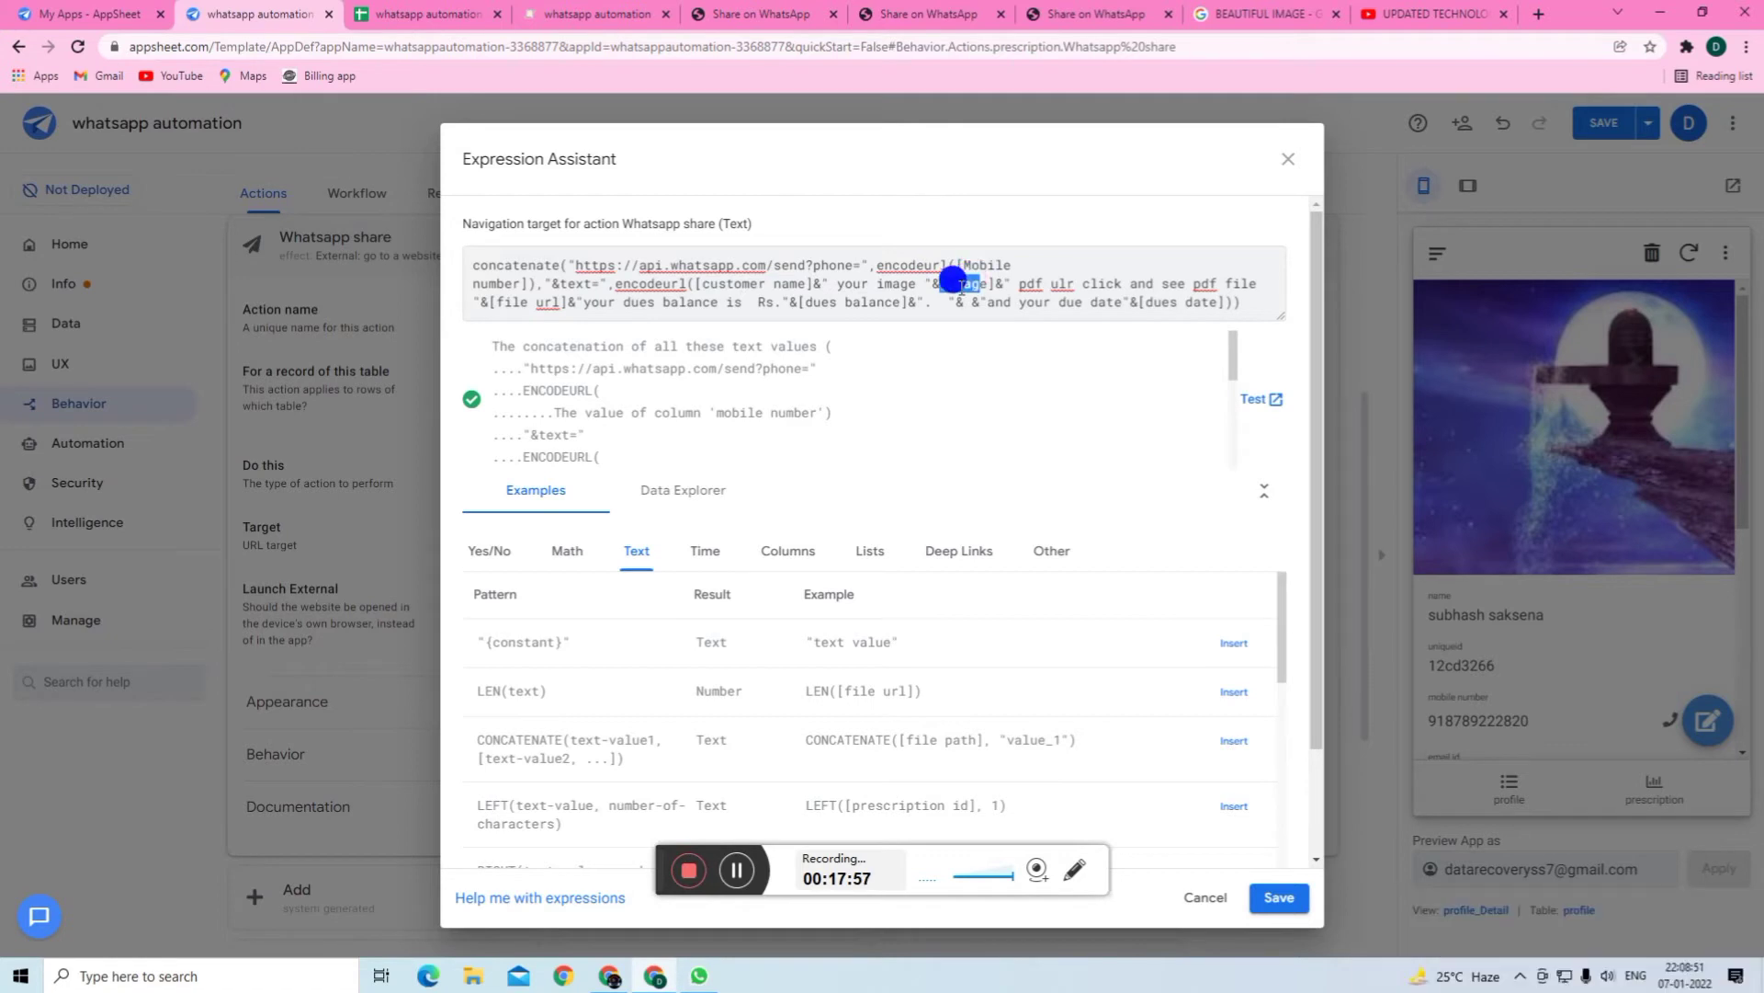
pyautogui.click(432, 25)
pyautogui.click(265, 24)
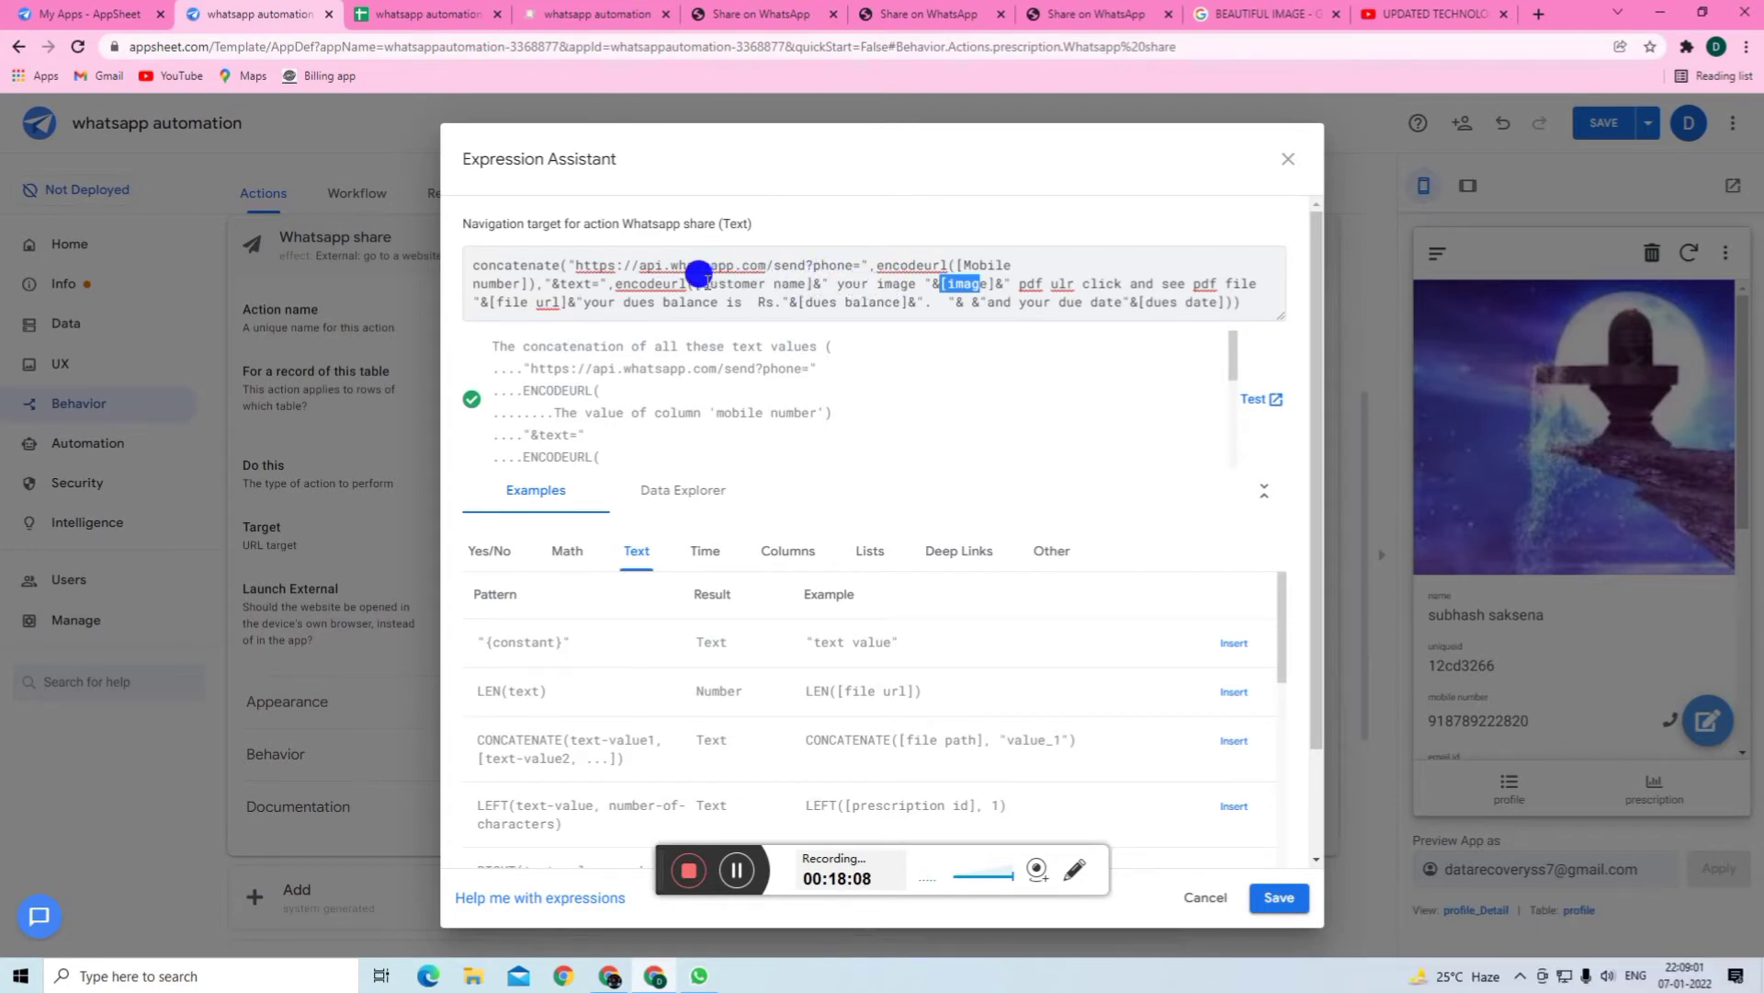
pyautogui.click(958, 276)
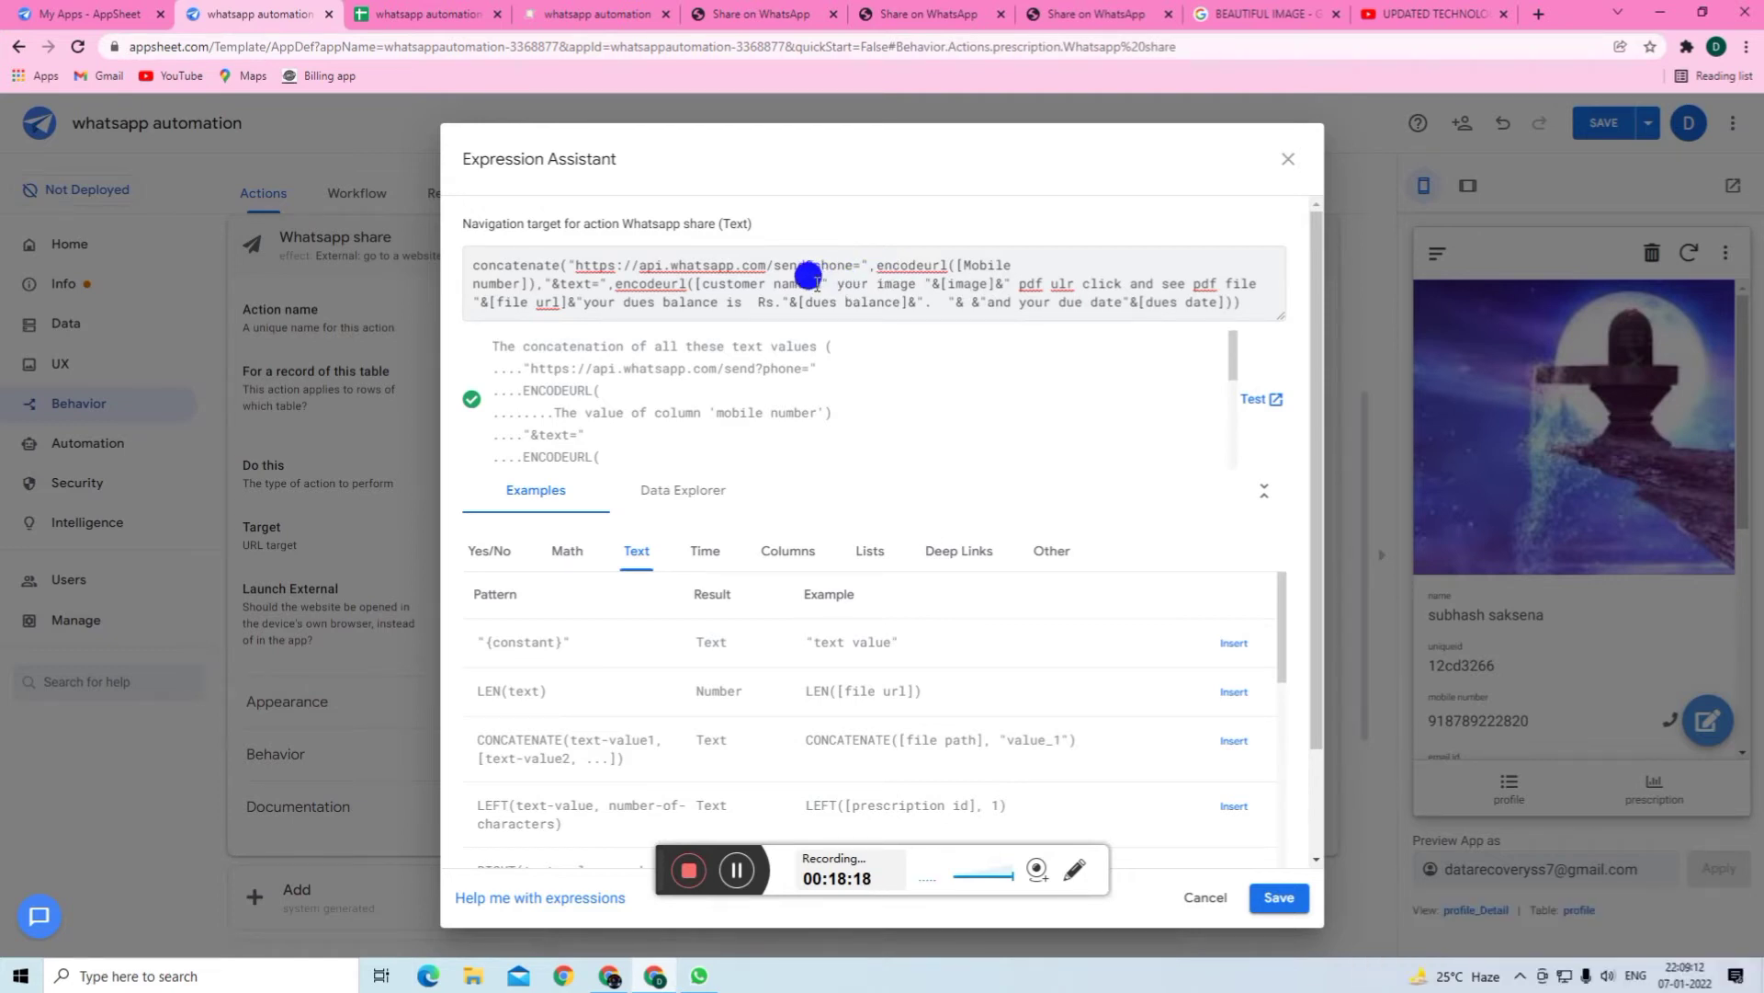
# - Examine the & joiner and the quoted " your image " text before the [image] column in the expression
pyautogui.doubleClick(935, 283)
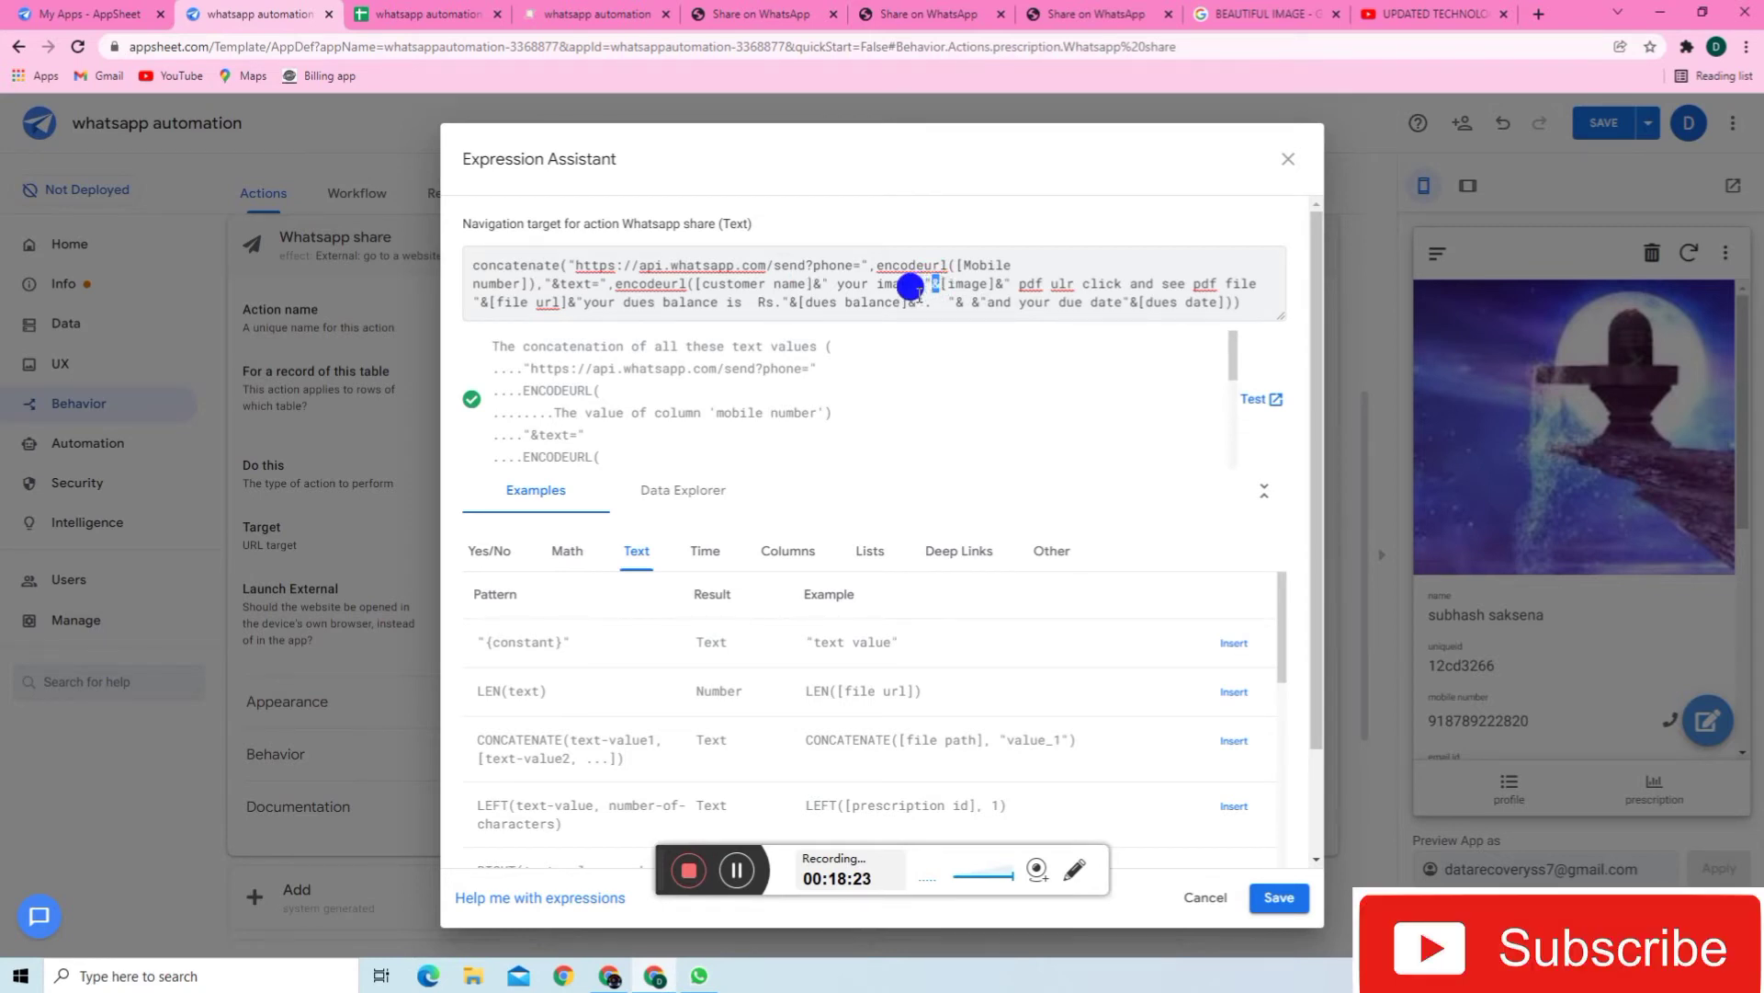
pyautogui.click(902, 275)
pyautogui.doubleClick(850, 280)
pyautogui.moveTo(886, 274); pyautogui.dragTo(910, 276)
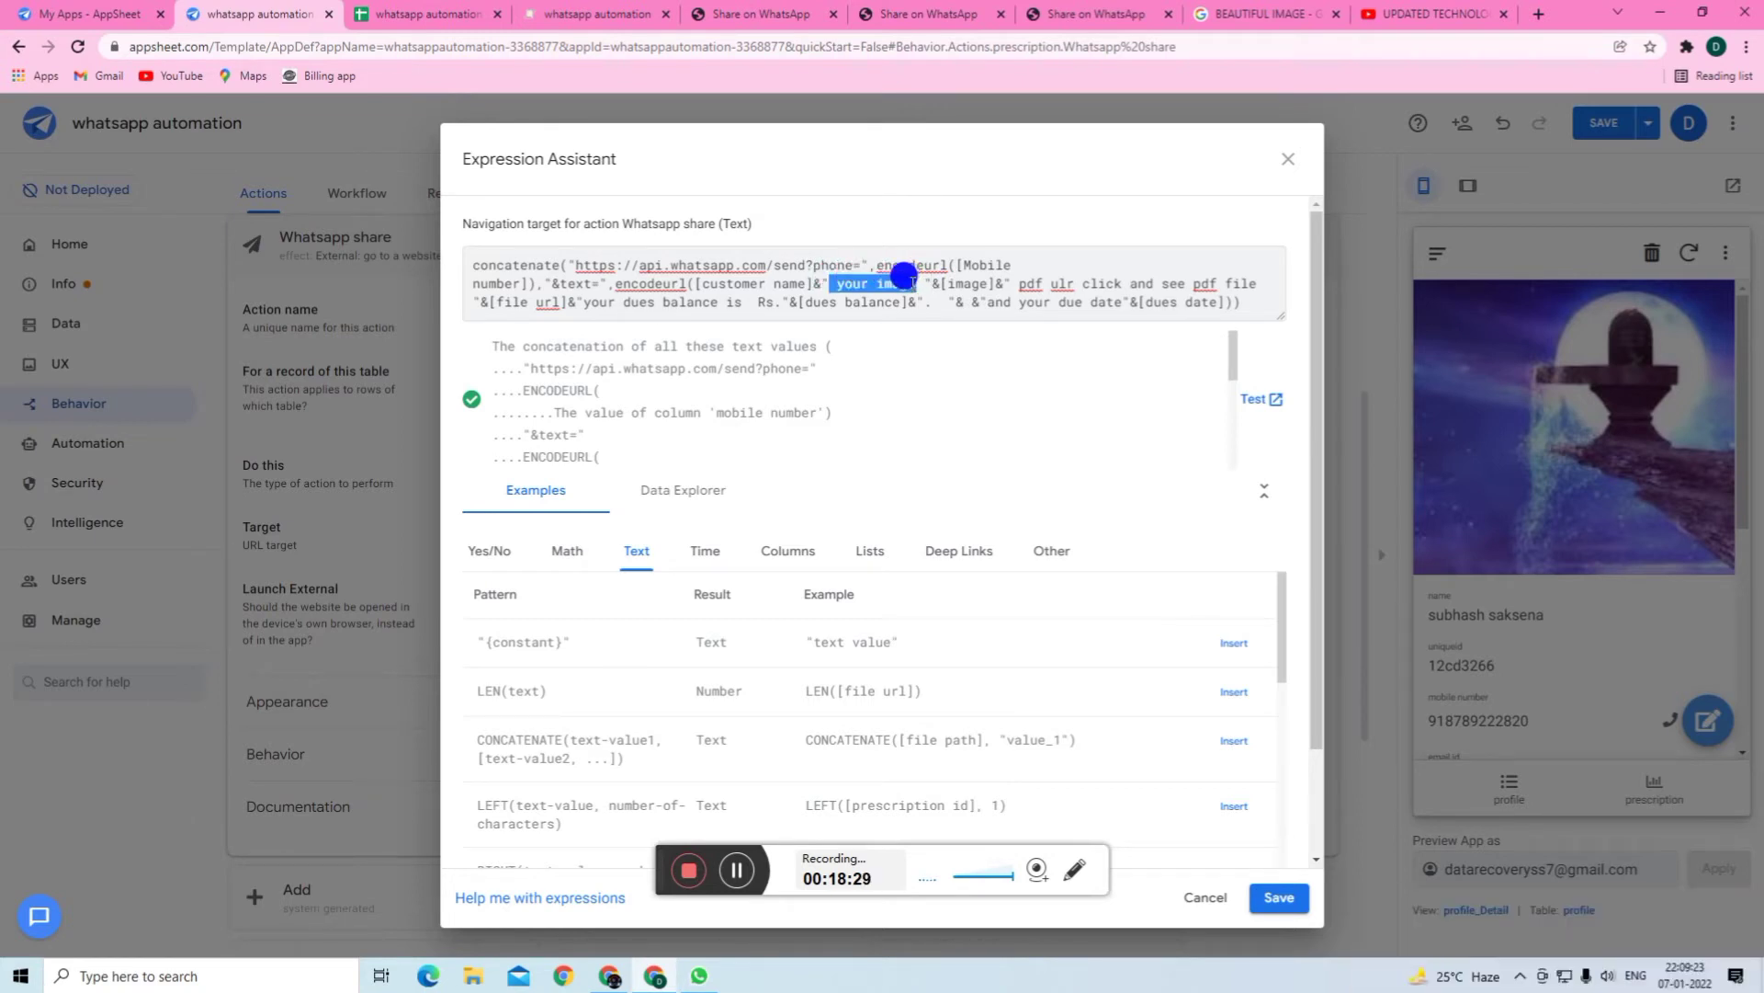
pyautogui.click(855, 276)
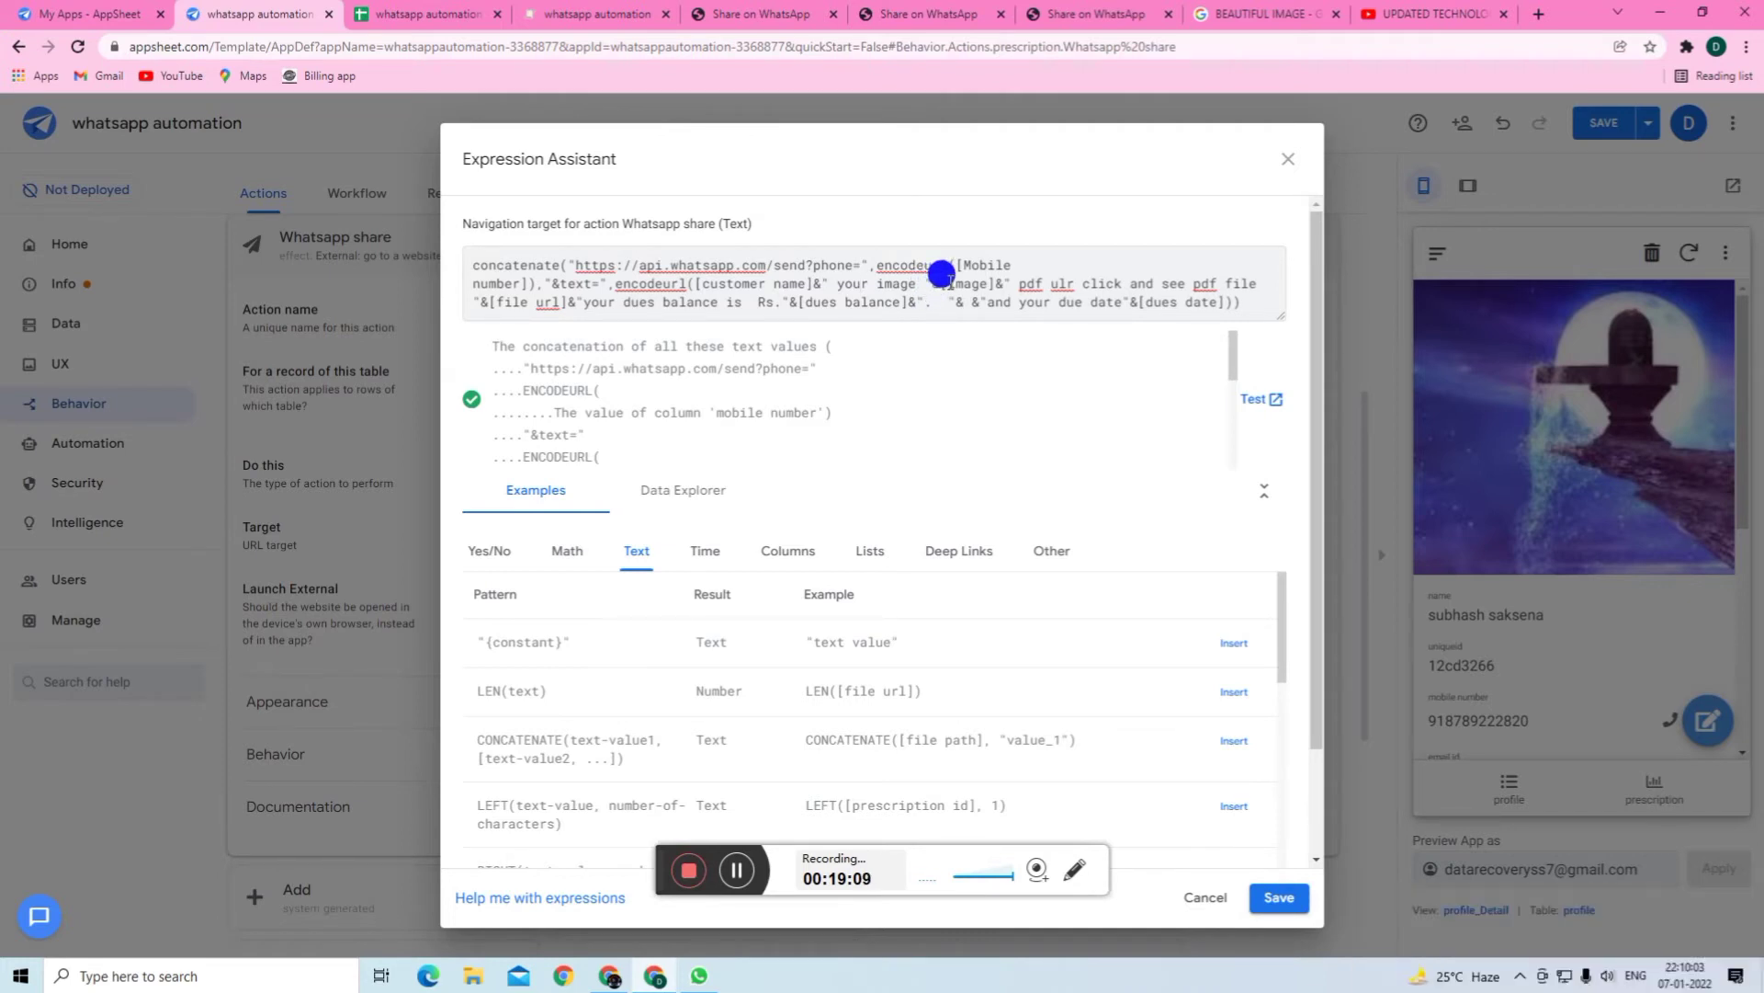
# - Examine the expression's PDF message text and [file url] part, and check the file url column in the Google Sheets prescription sheet
pyautogui.moveTo(951, 281); pyautogui.dragTo(1186, 276)
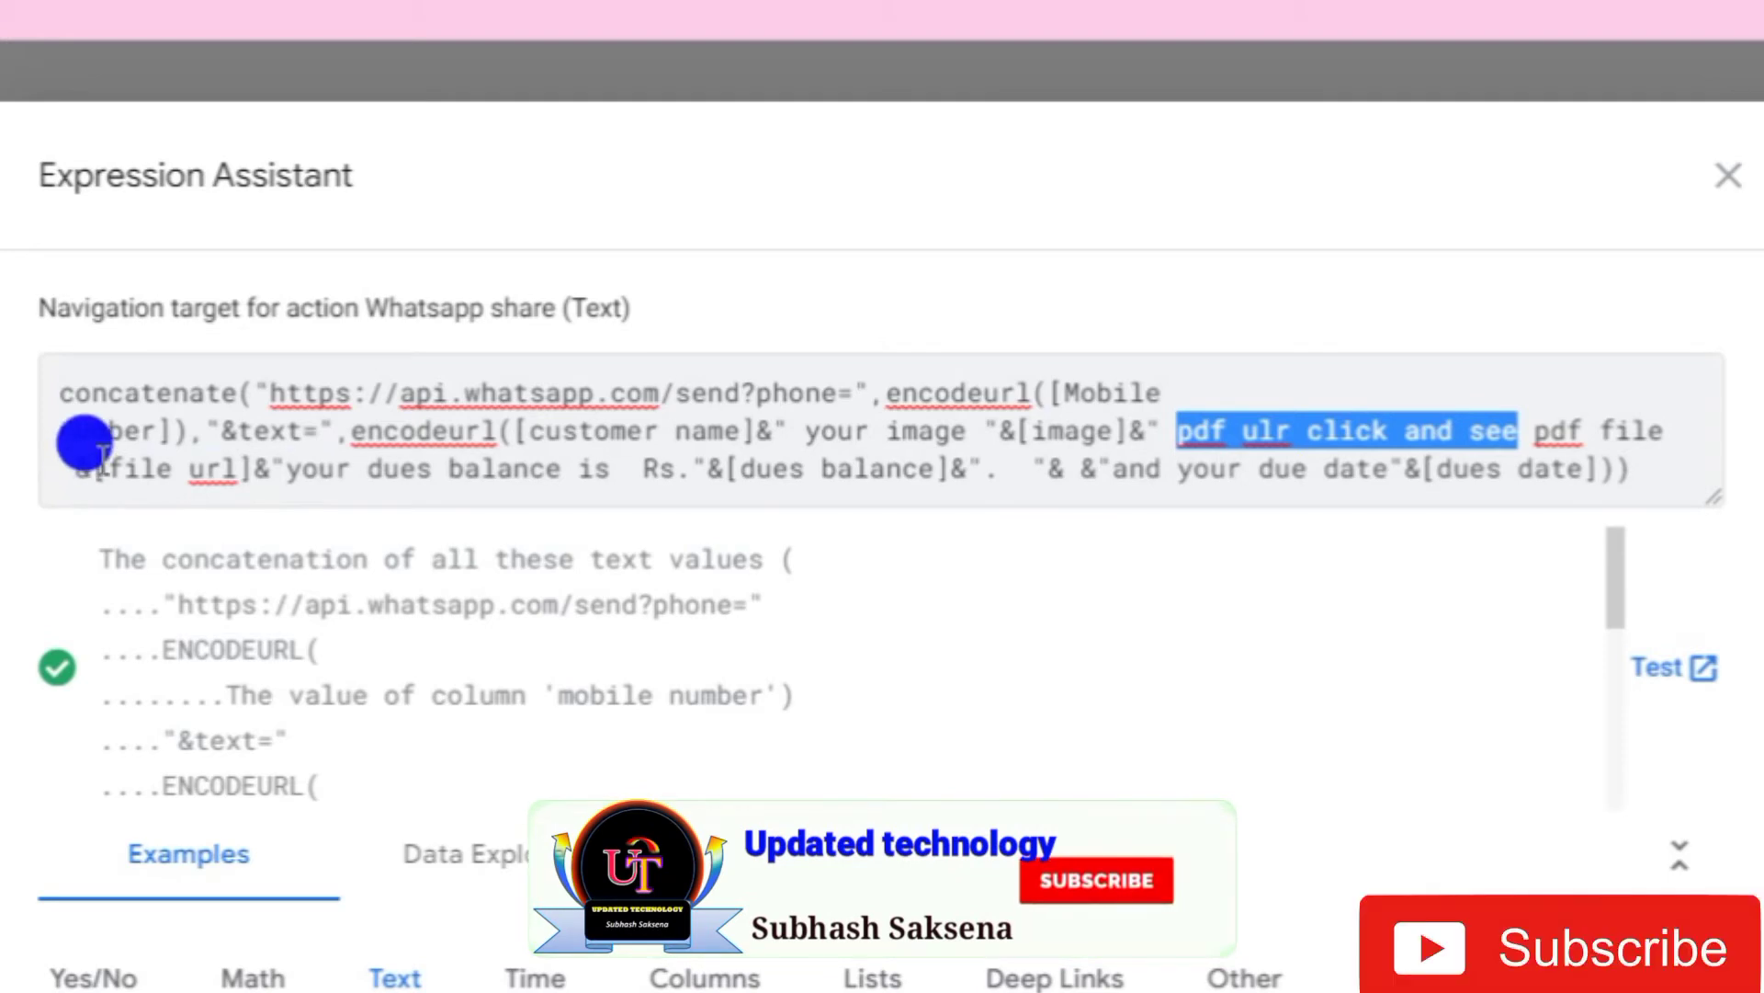
pyautogui.moveTo(94, 464); pyautogui.dragTo(230, 457)
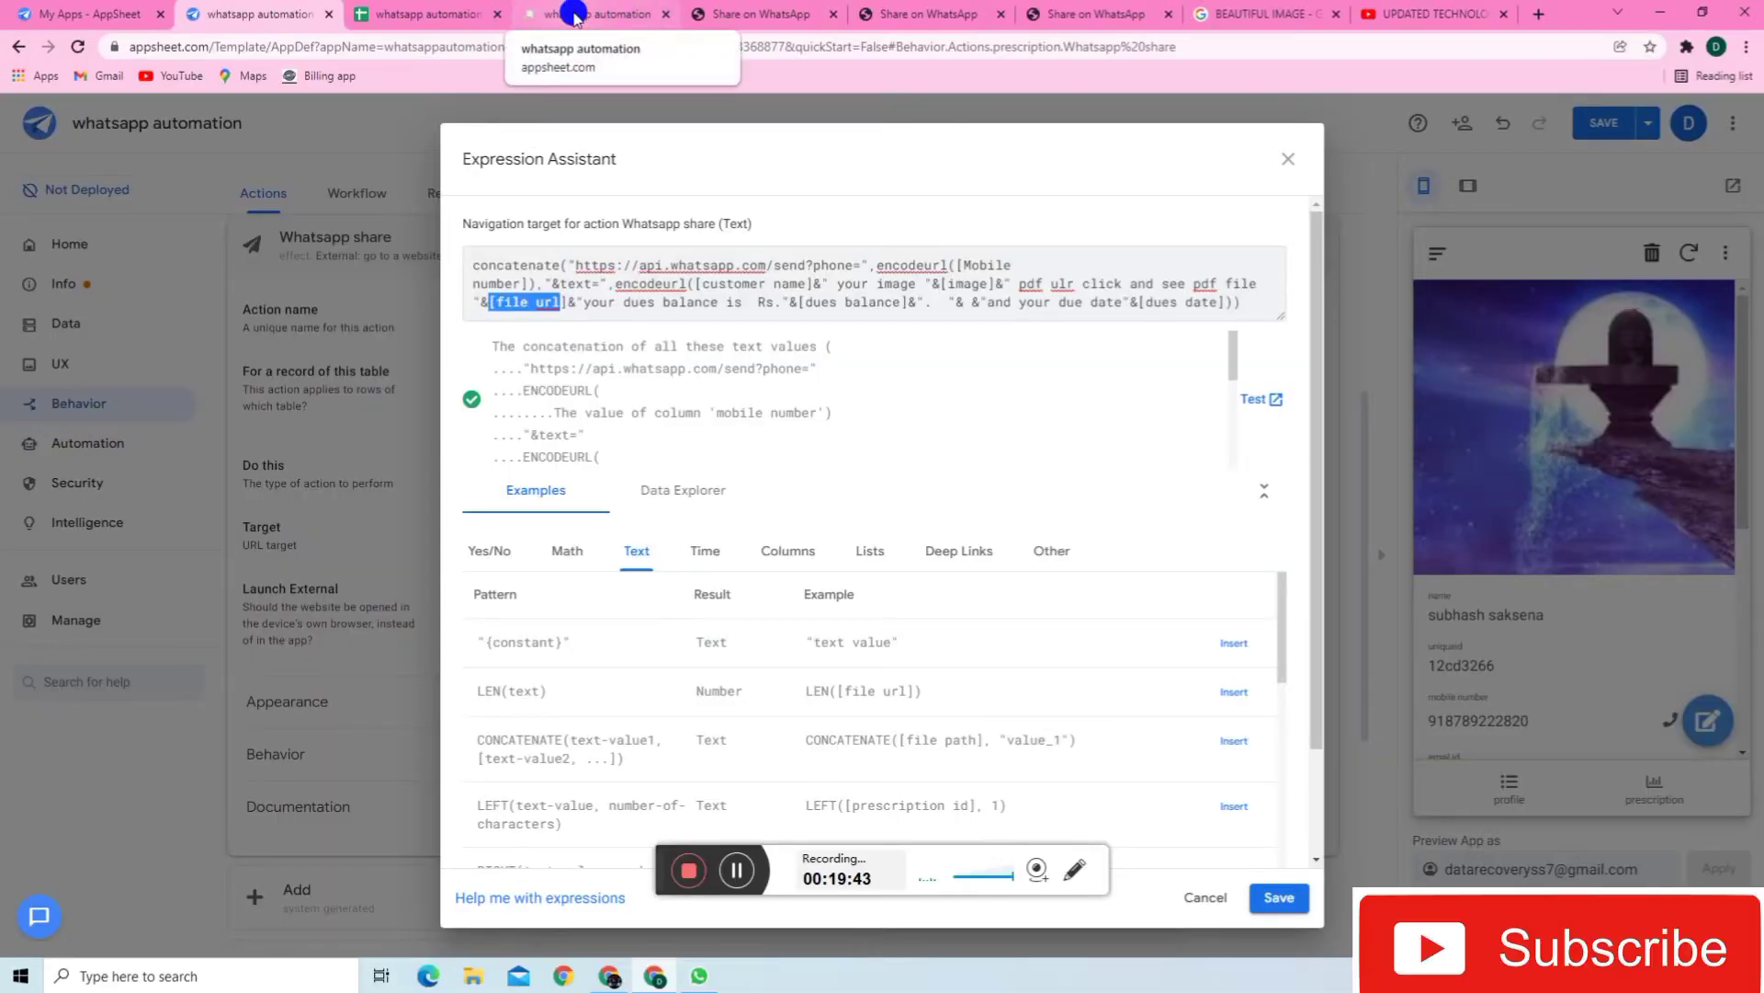
pyautogui.click(418, 14)
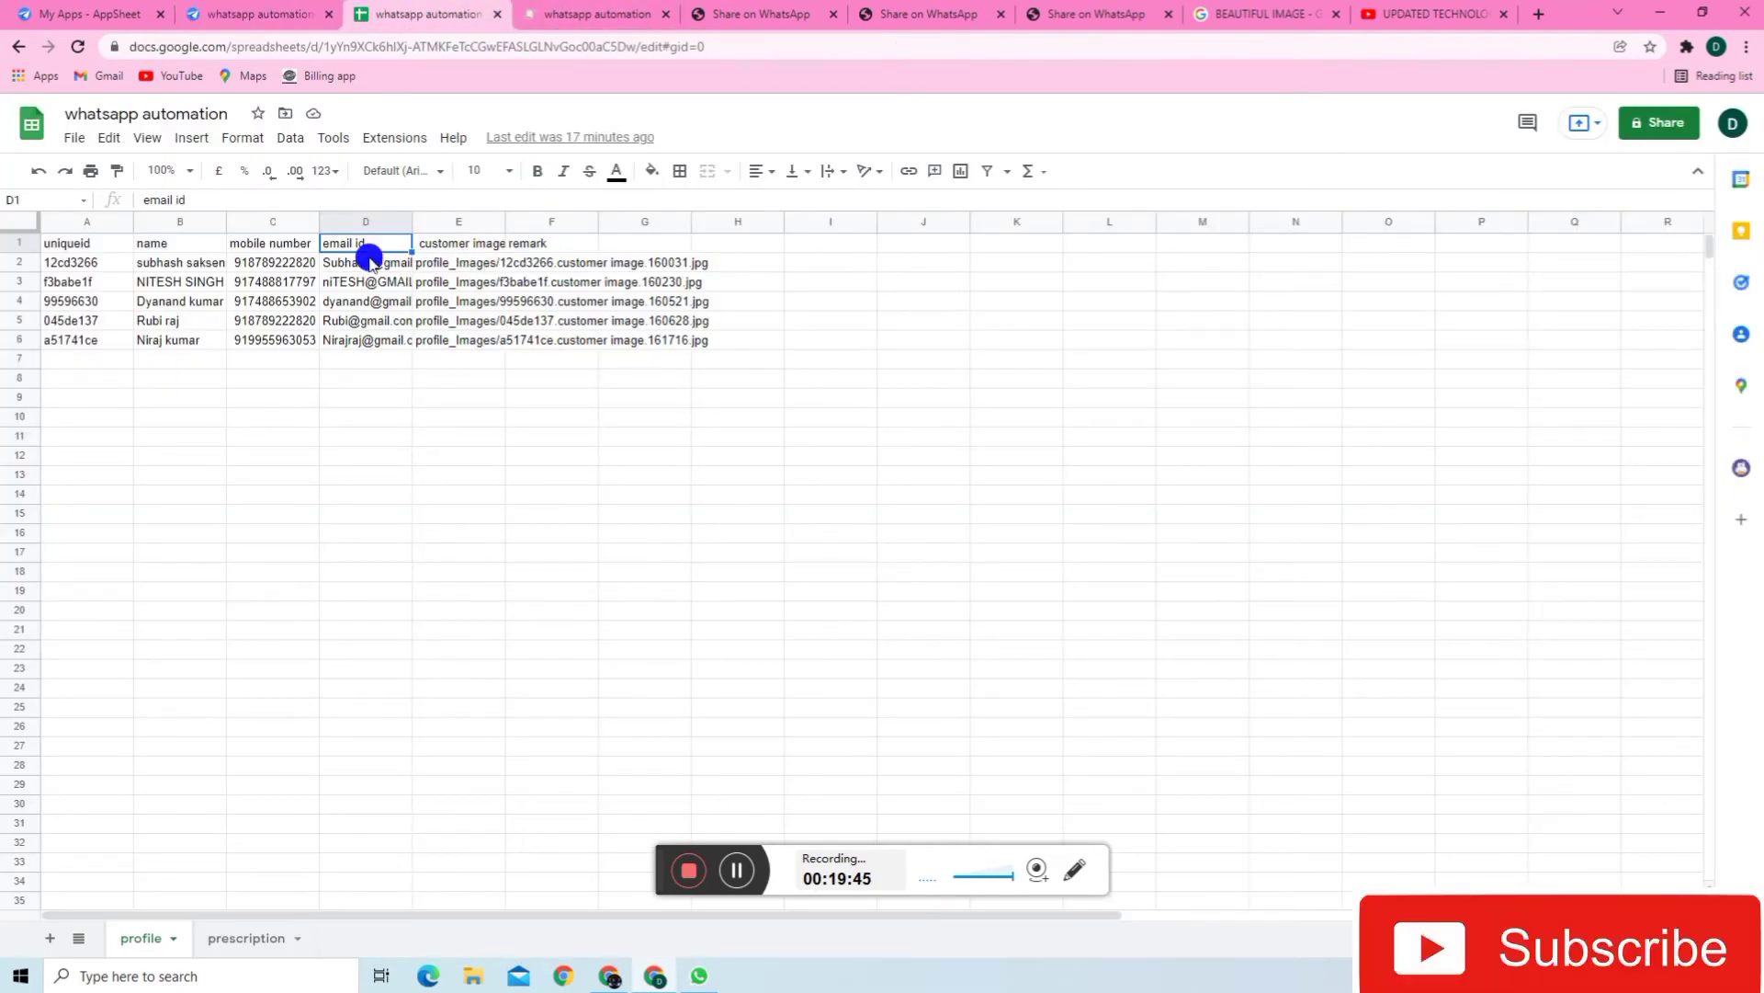
pyautogui.click(239, 938)
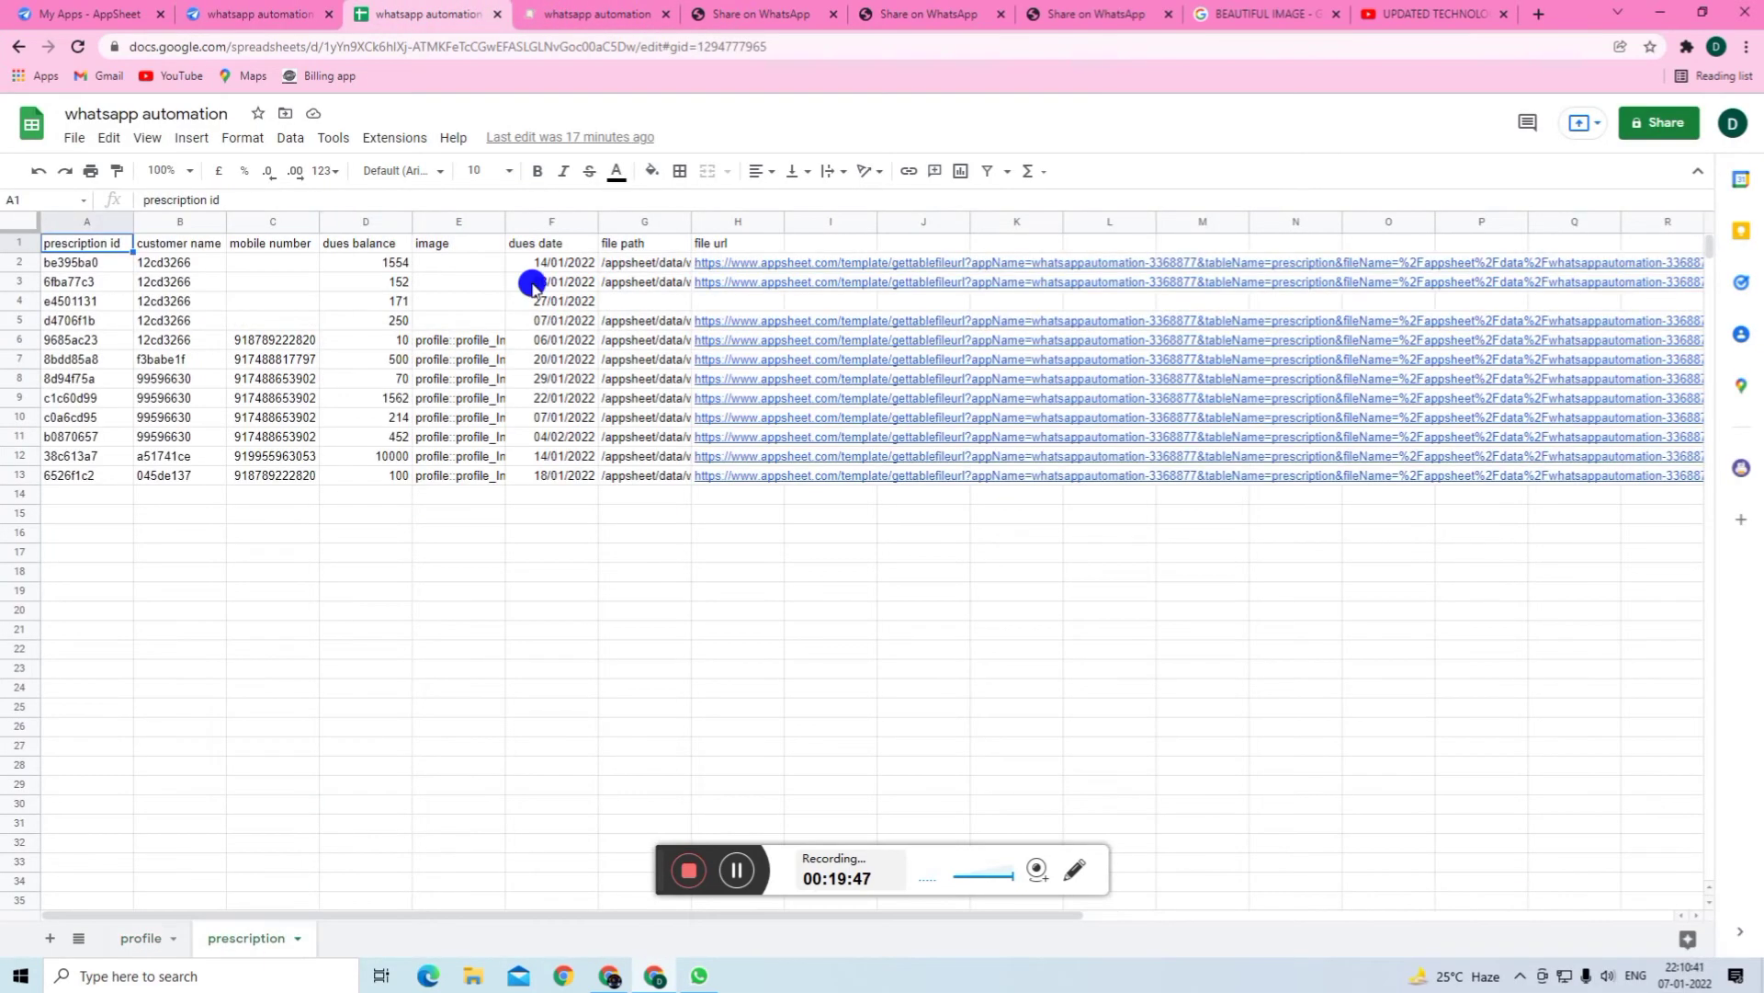
pyautogui.click(703, 244)
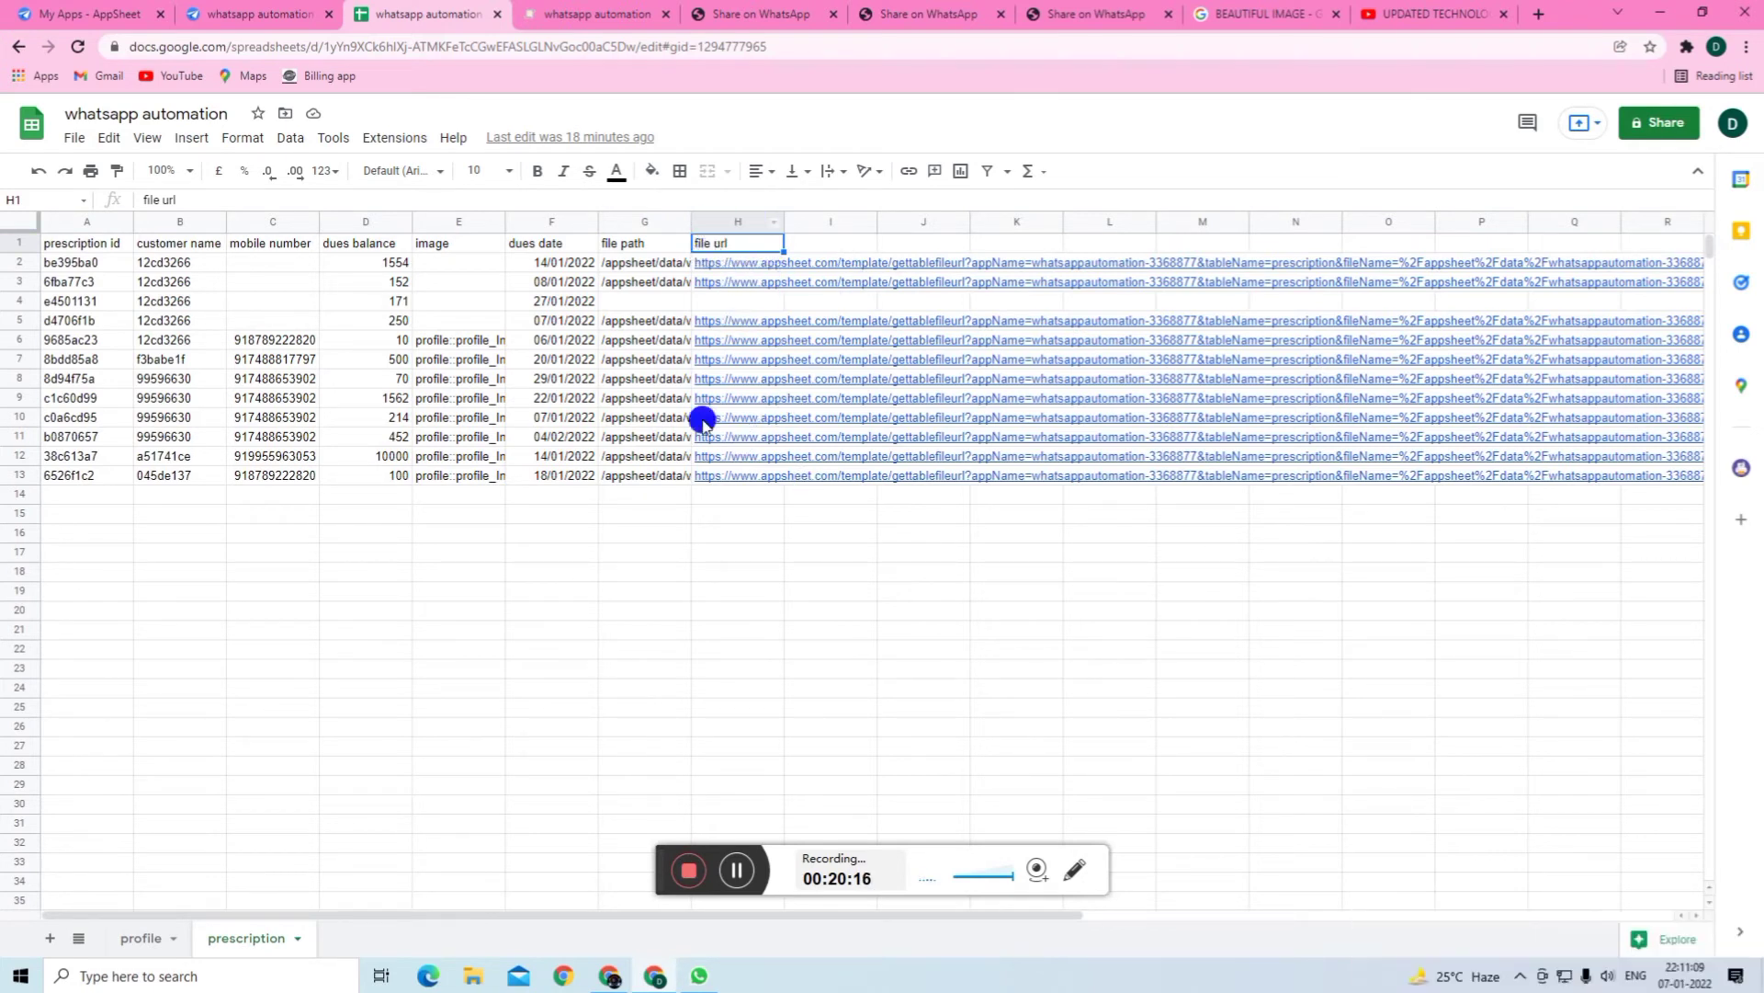
pyautogui.moveTo(768, 267)
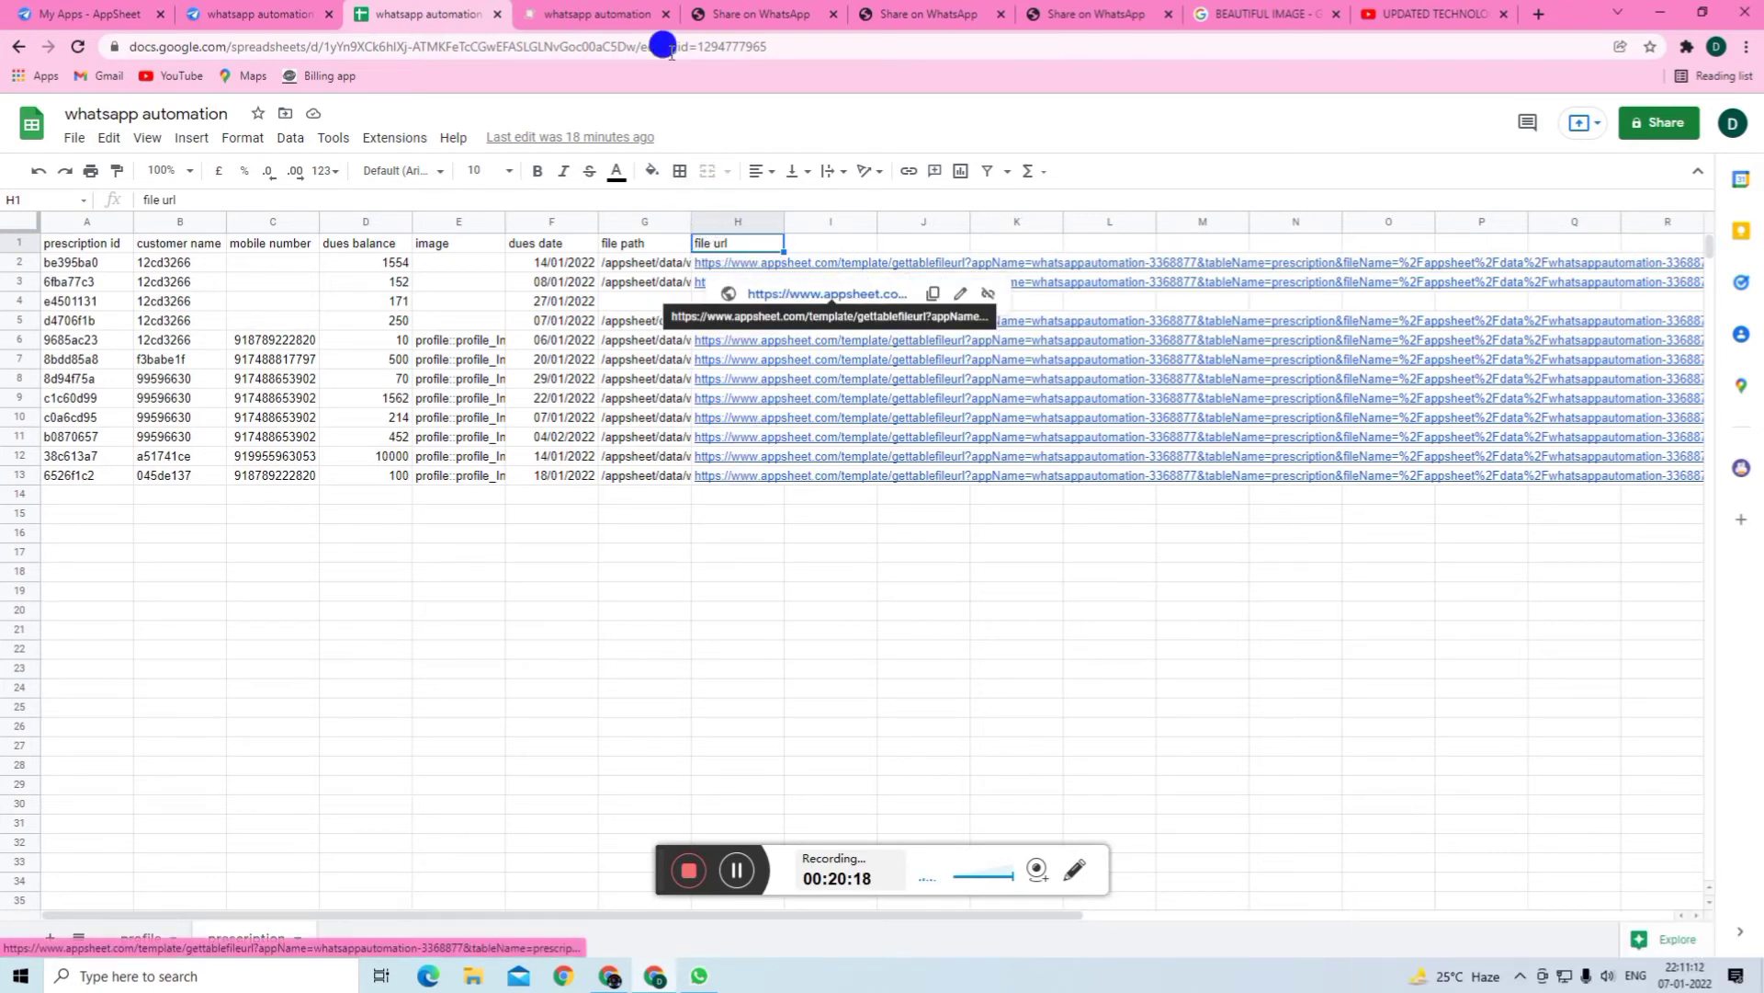
pyautogui.click(592, 13)
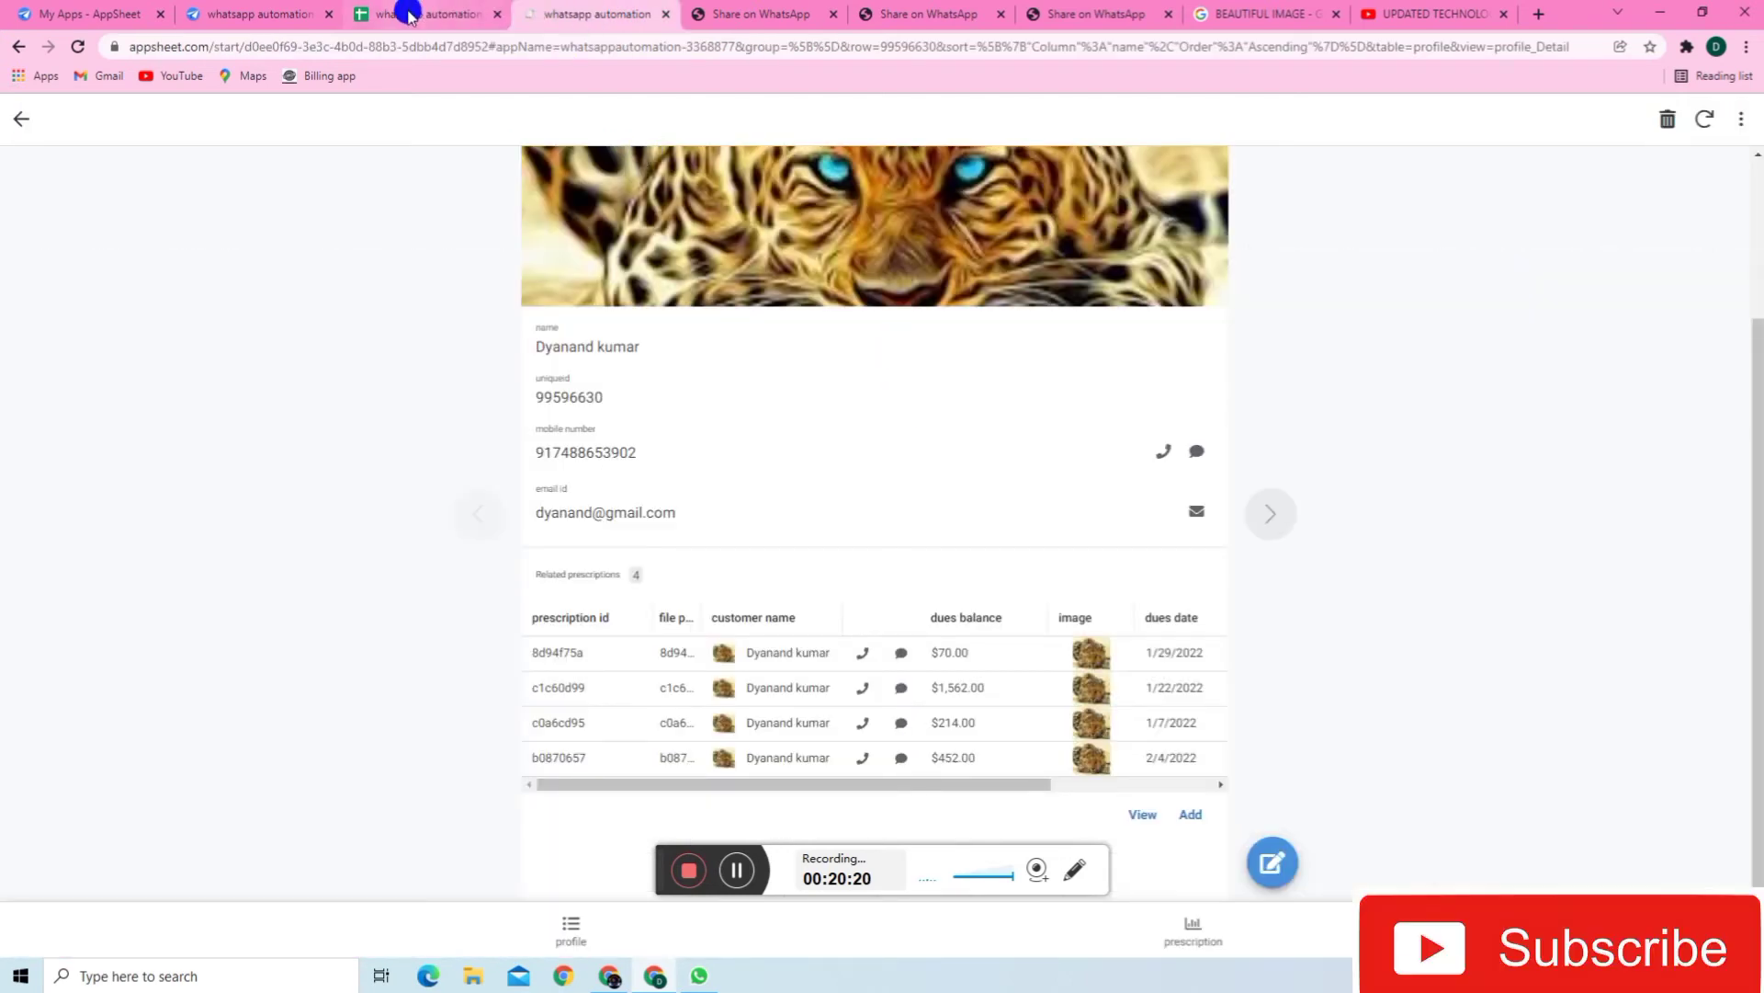
pyautogui.click(409, 17)
pyautogui.click(307, 15)
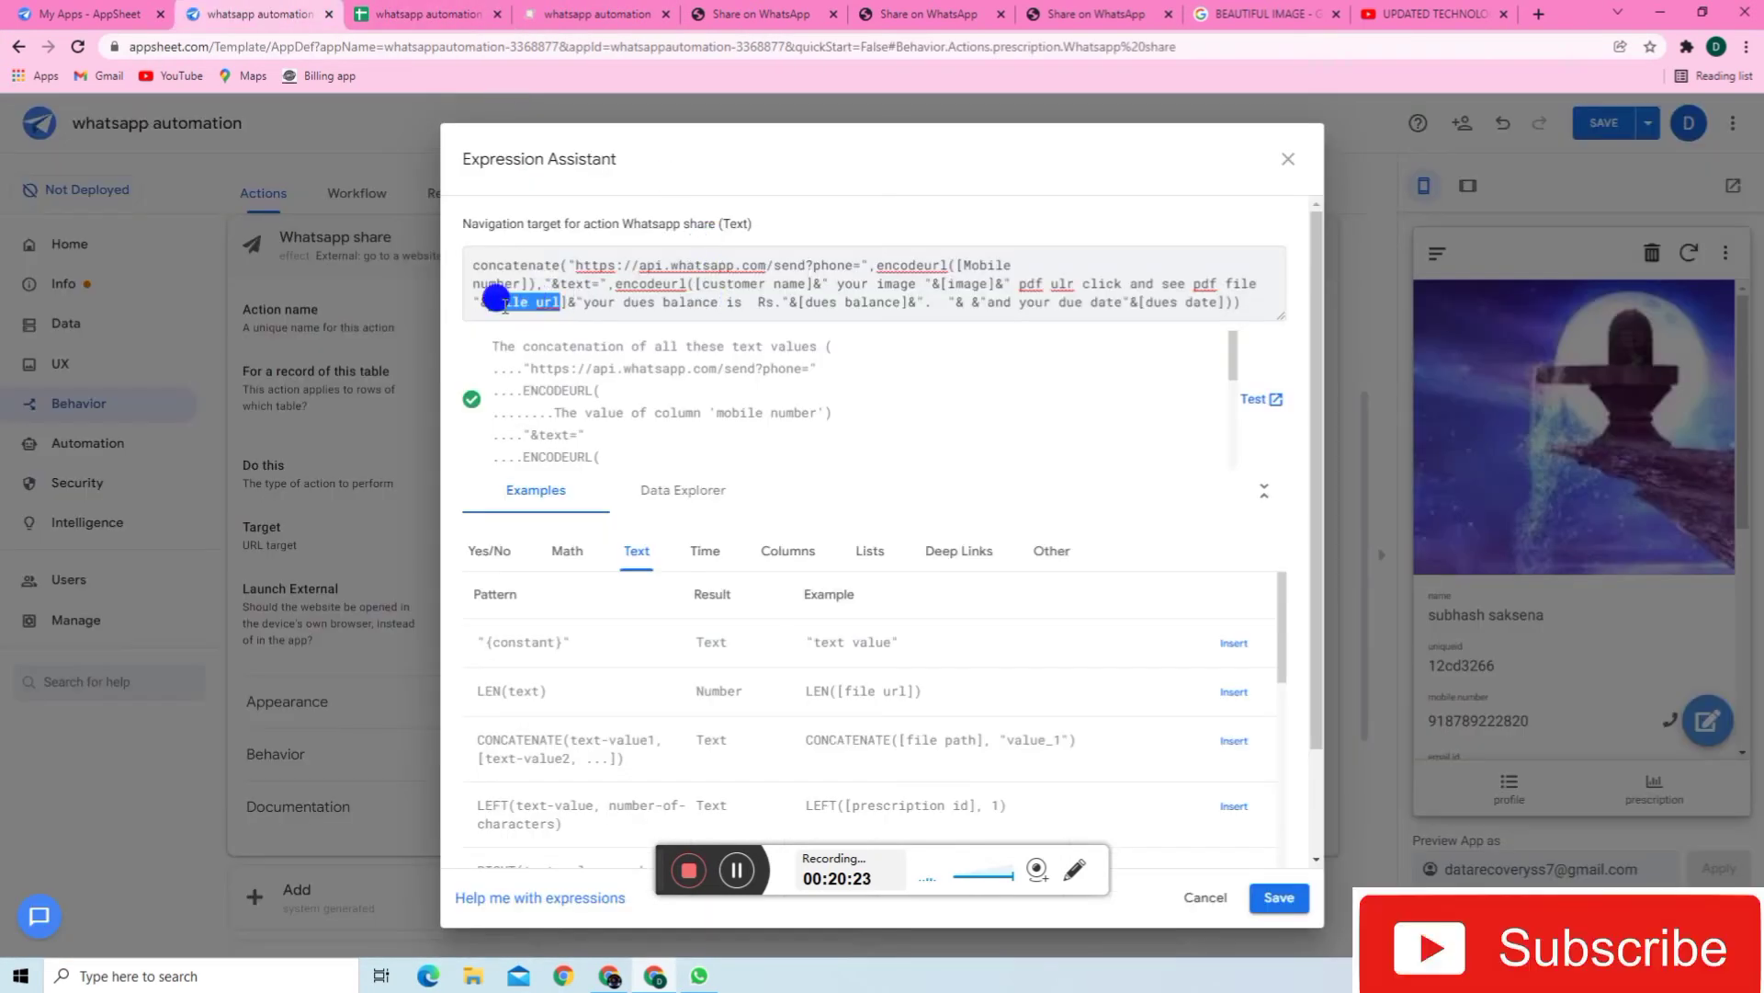
# - Examine the [file url], [dues balance] and joining & parts of the Whatsapp share target expression, and save the expression
pyautogui.moveTo(501, 299); pyautogui.dragTo(488, 302)
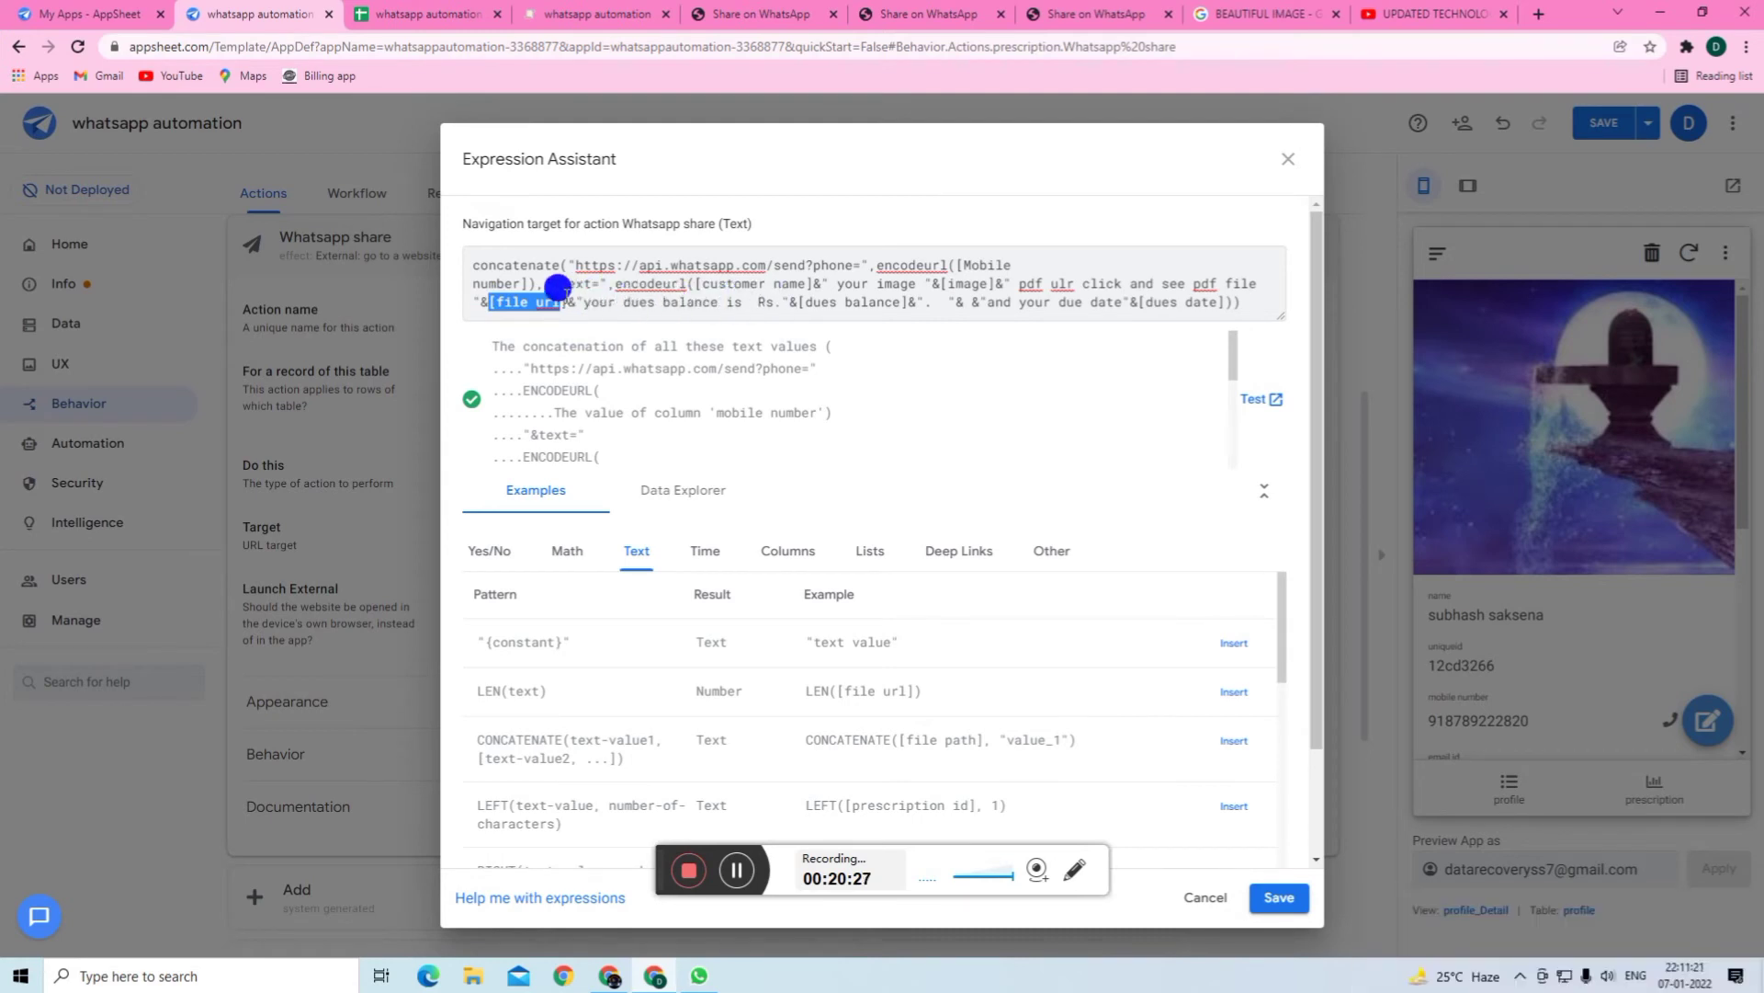
pyautogui.moveTo(797, 301); pyautogui.dragTo(908, 301)
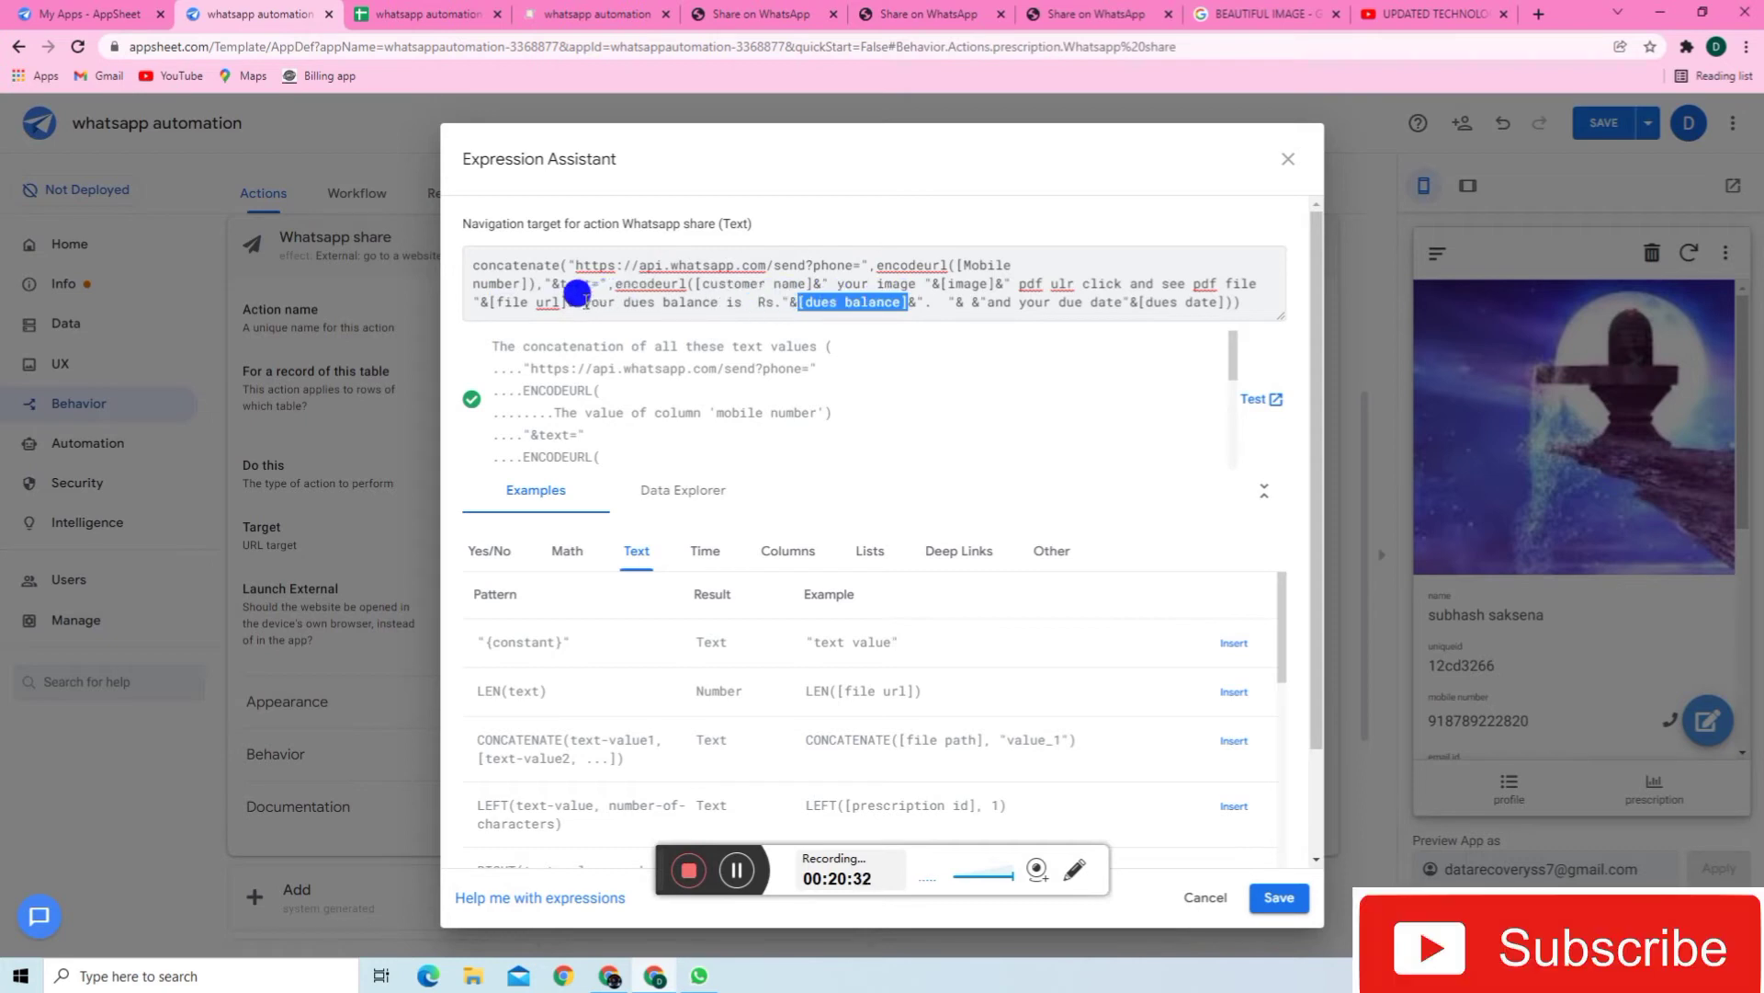
pyautogui.click(772, 302)
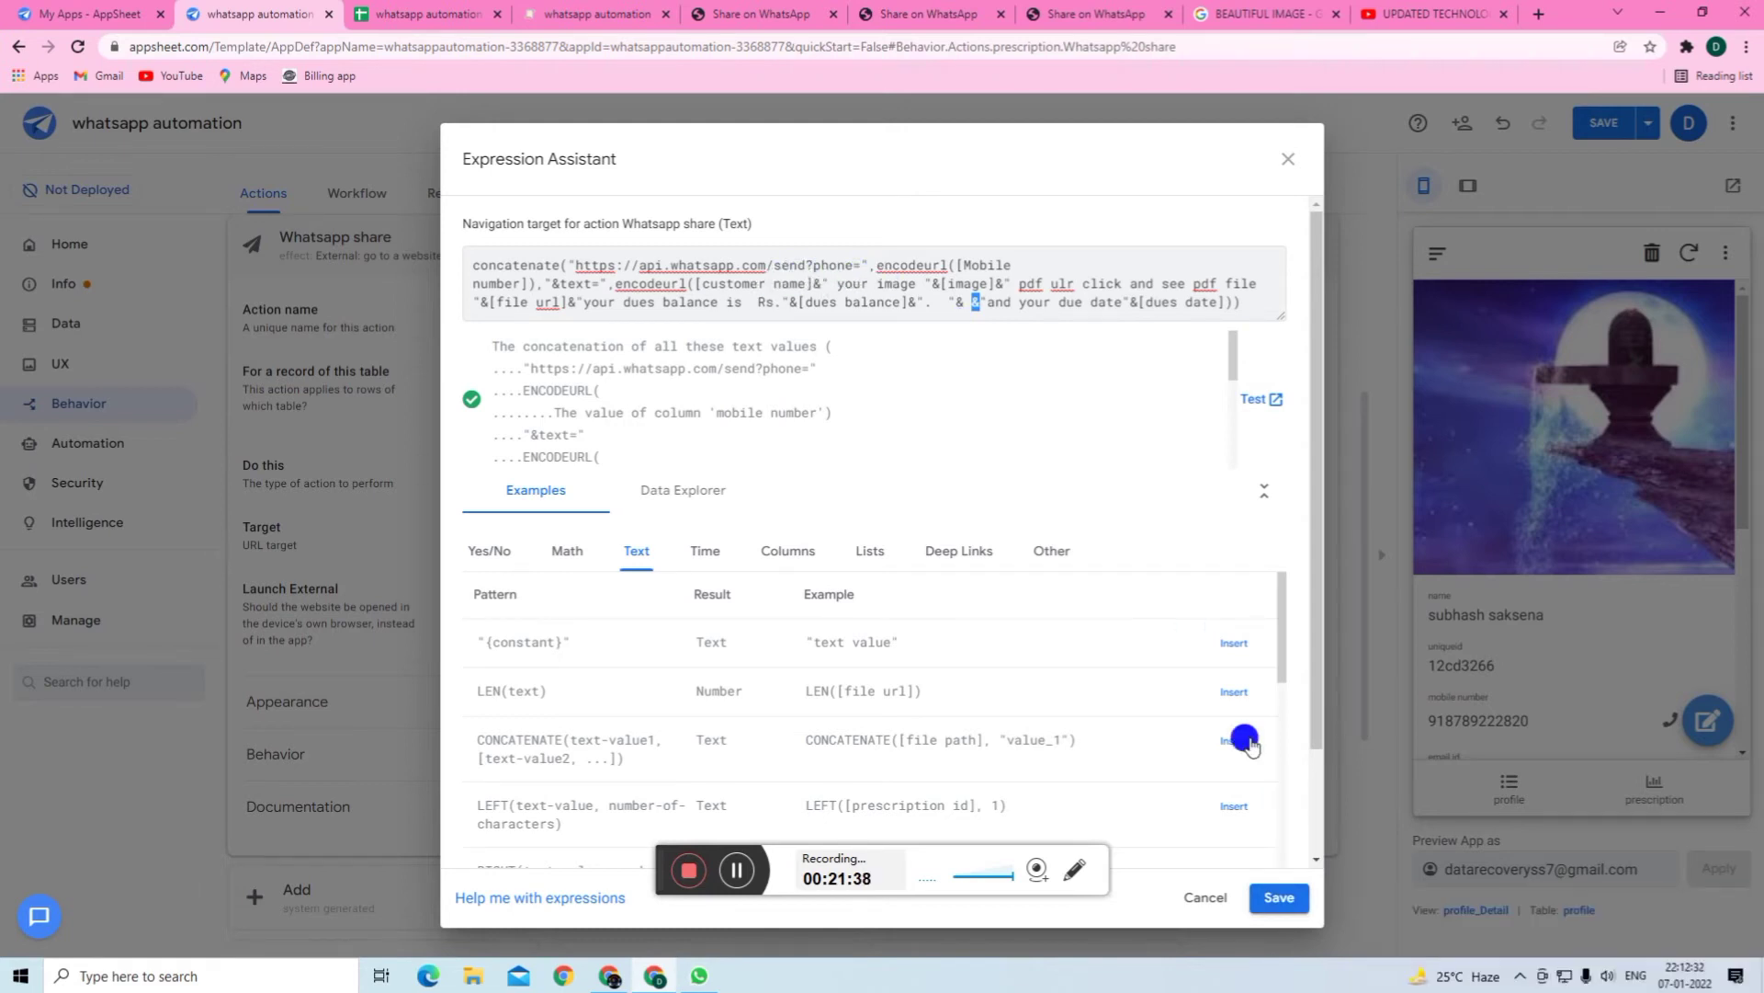
pyautogui.click(1279, 899)
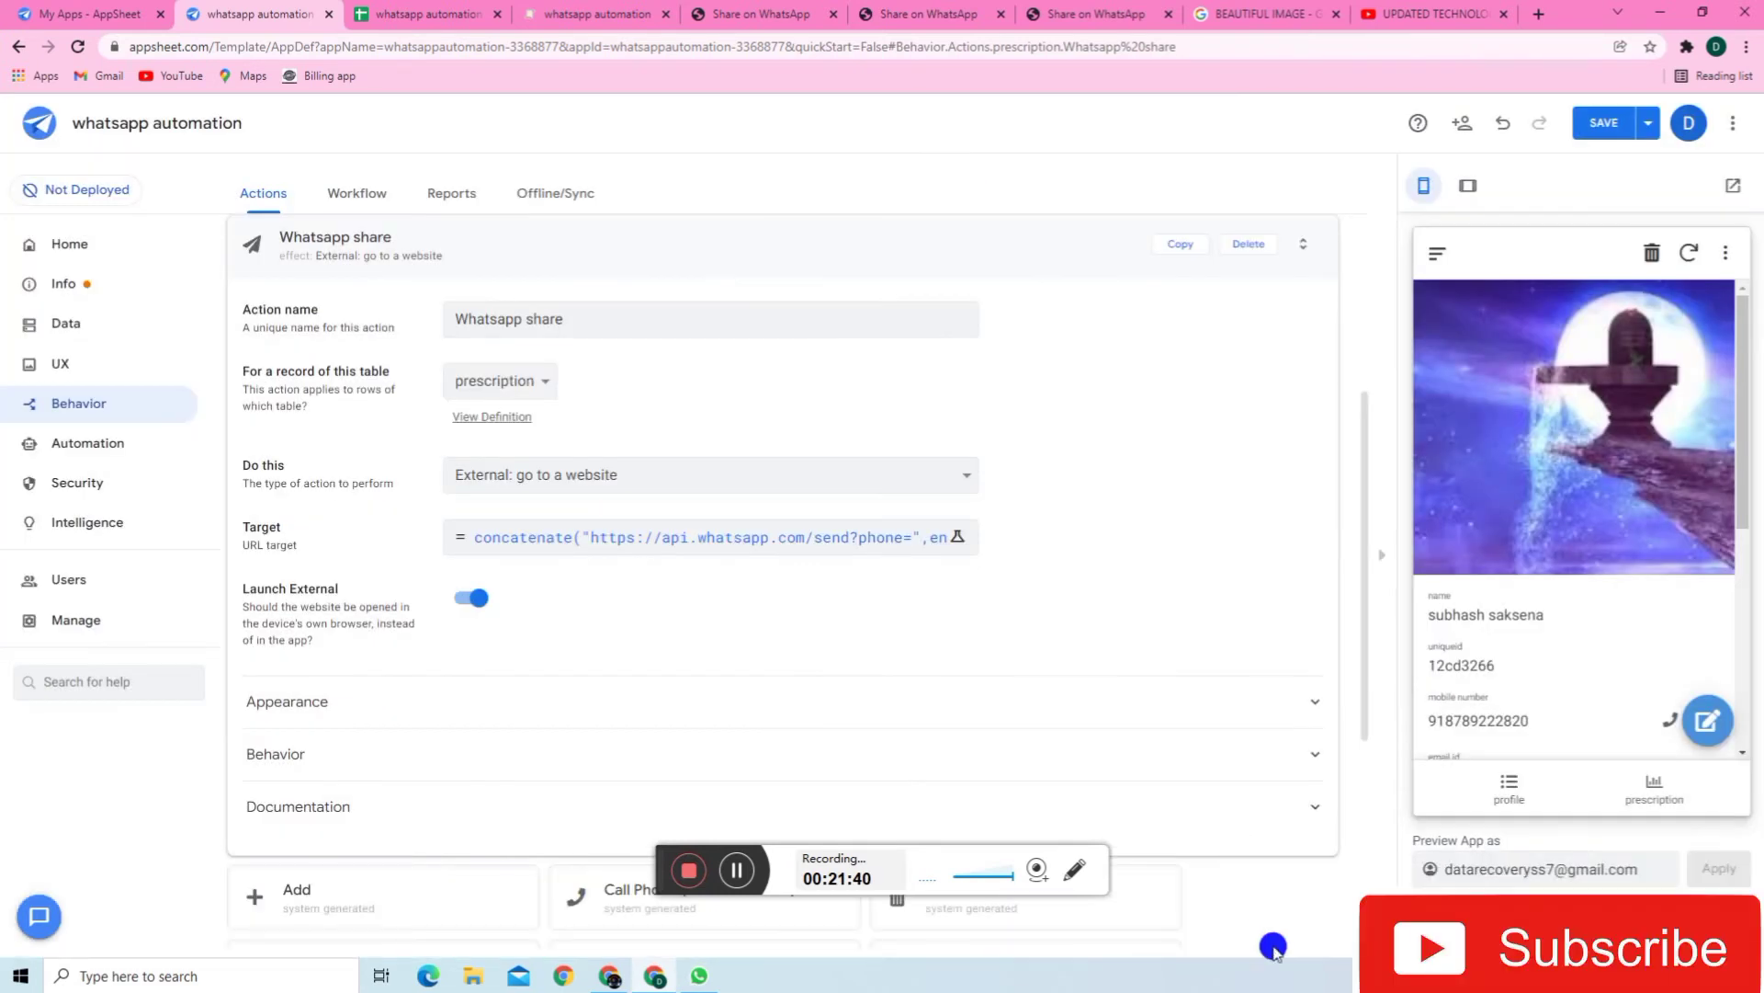
# - Start a new profile record in the running app and attach the picture images (3) as the customer image
pyautogui.click(424, 14)
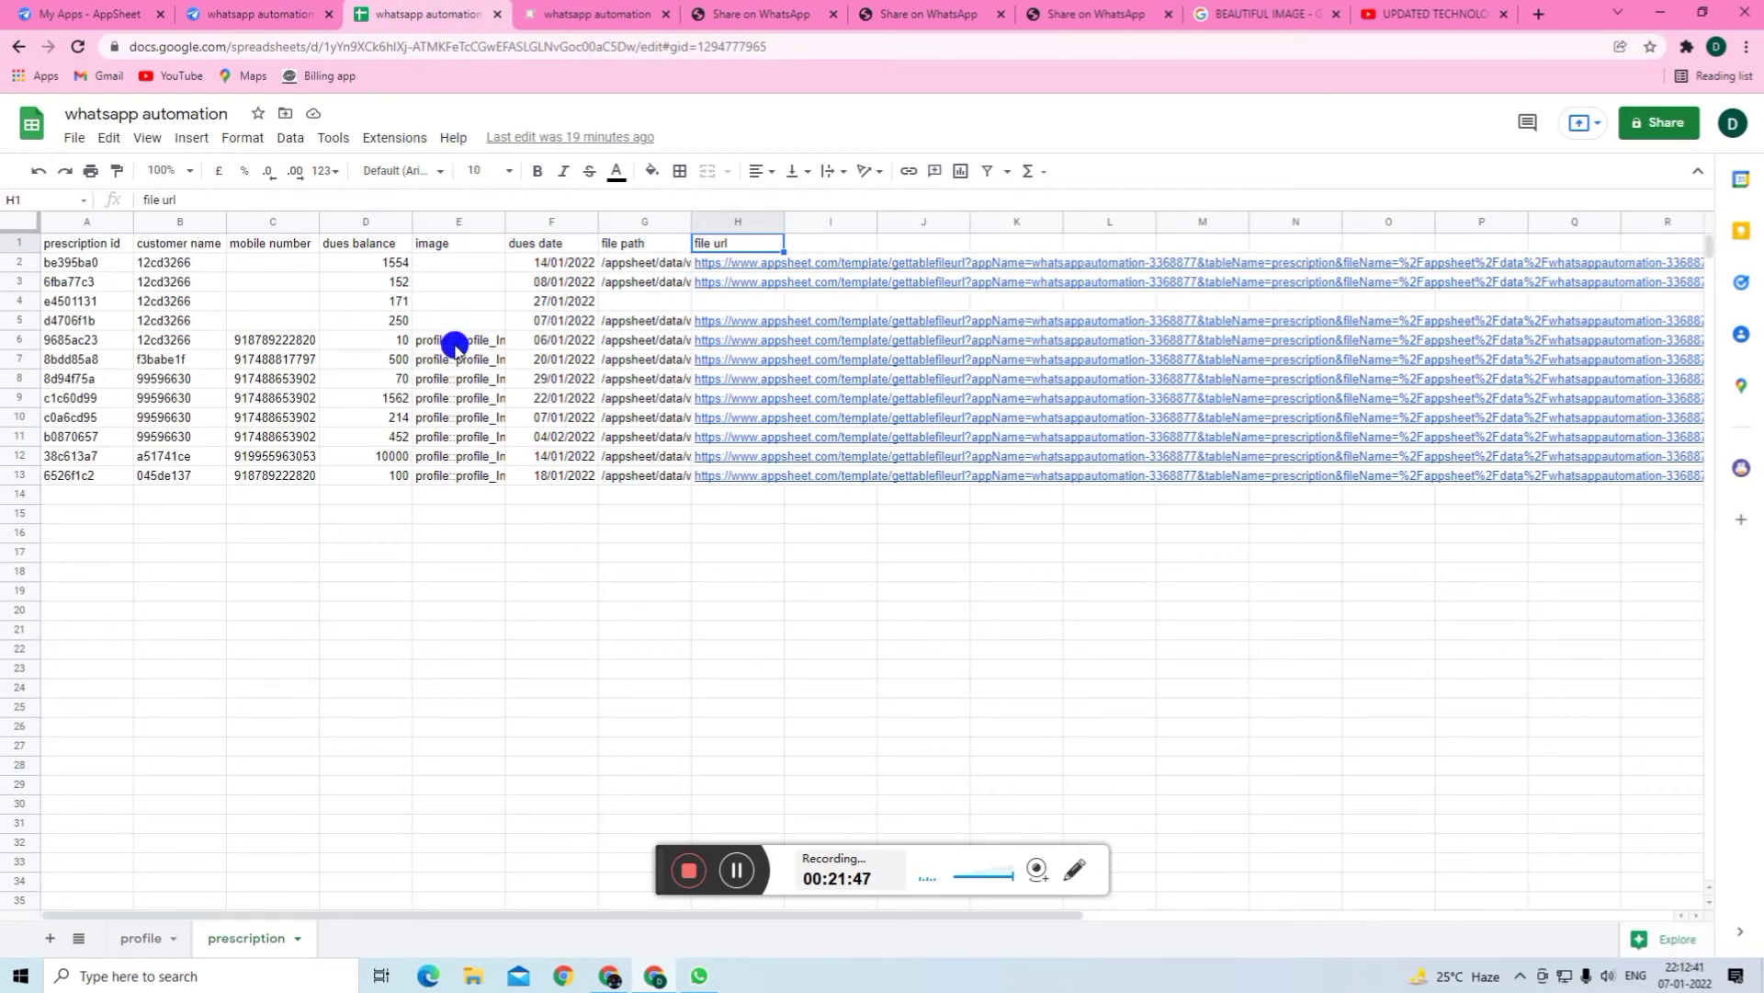
pyautogui.click(270, 15)
pyautogui.click(571, 14)
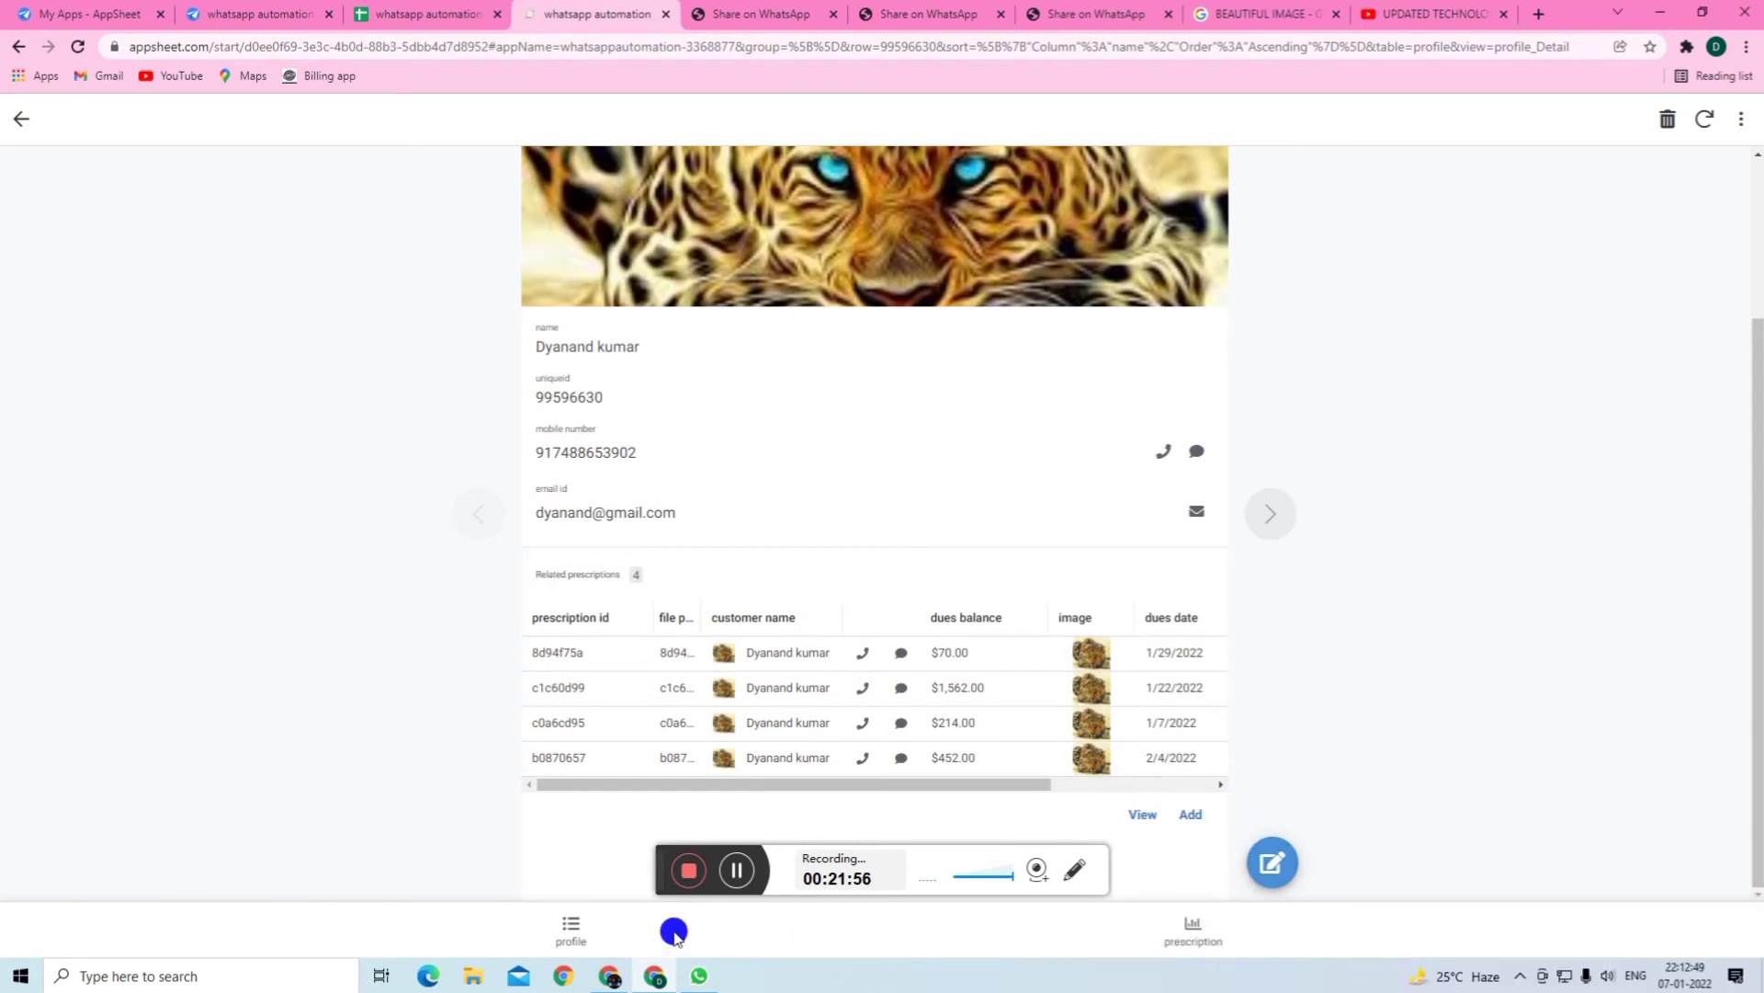
pyautogui.click(571, 926)
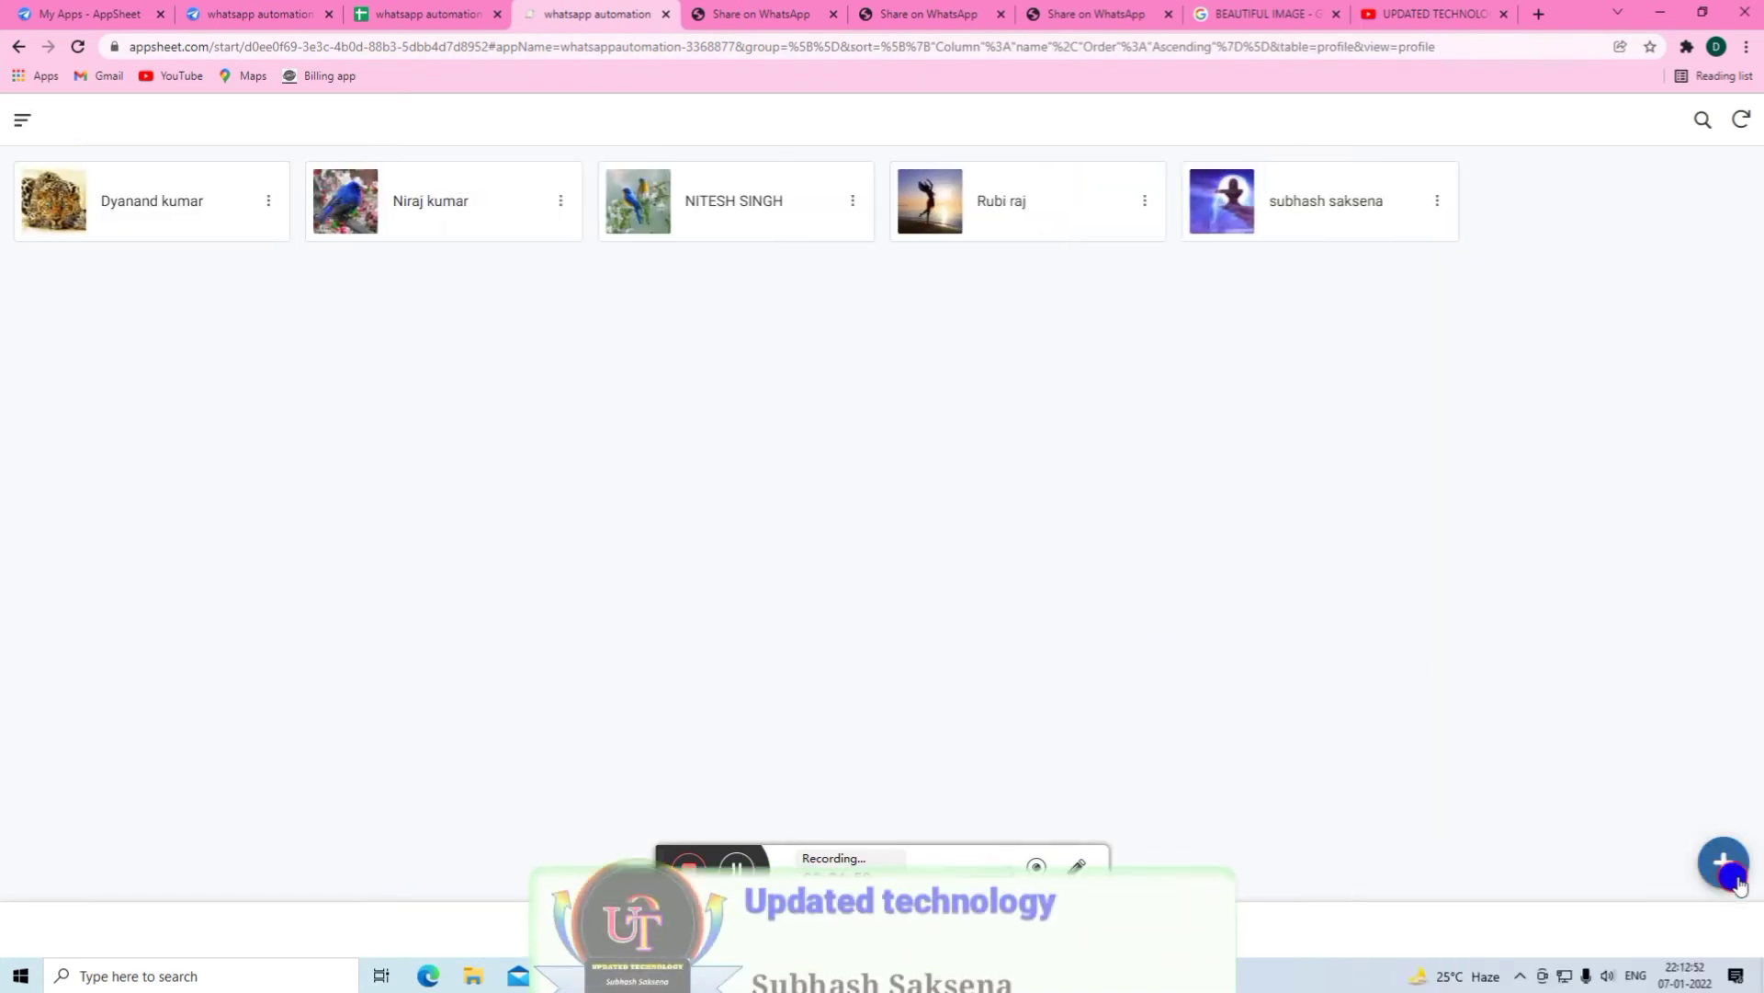
pyautogui.click(1737, 881)
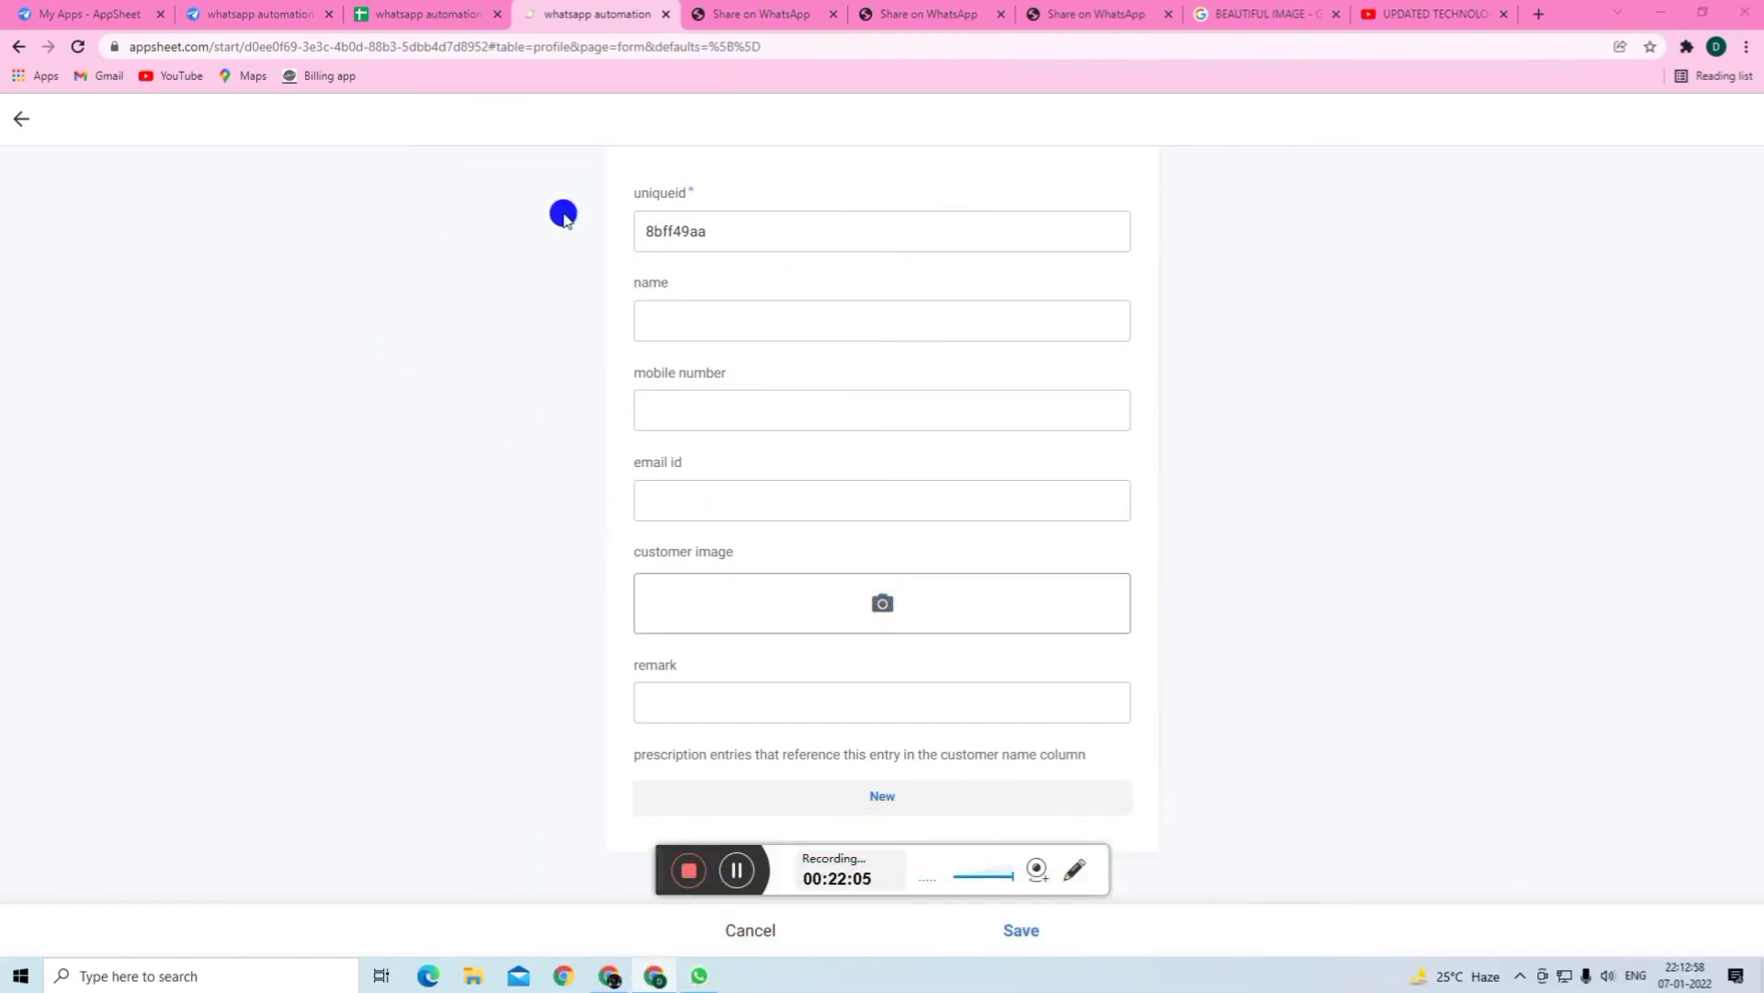
pyautogui.click(421, 180)
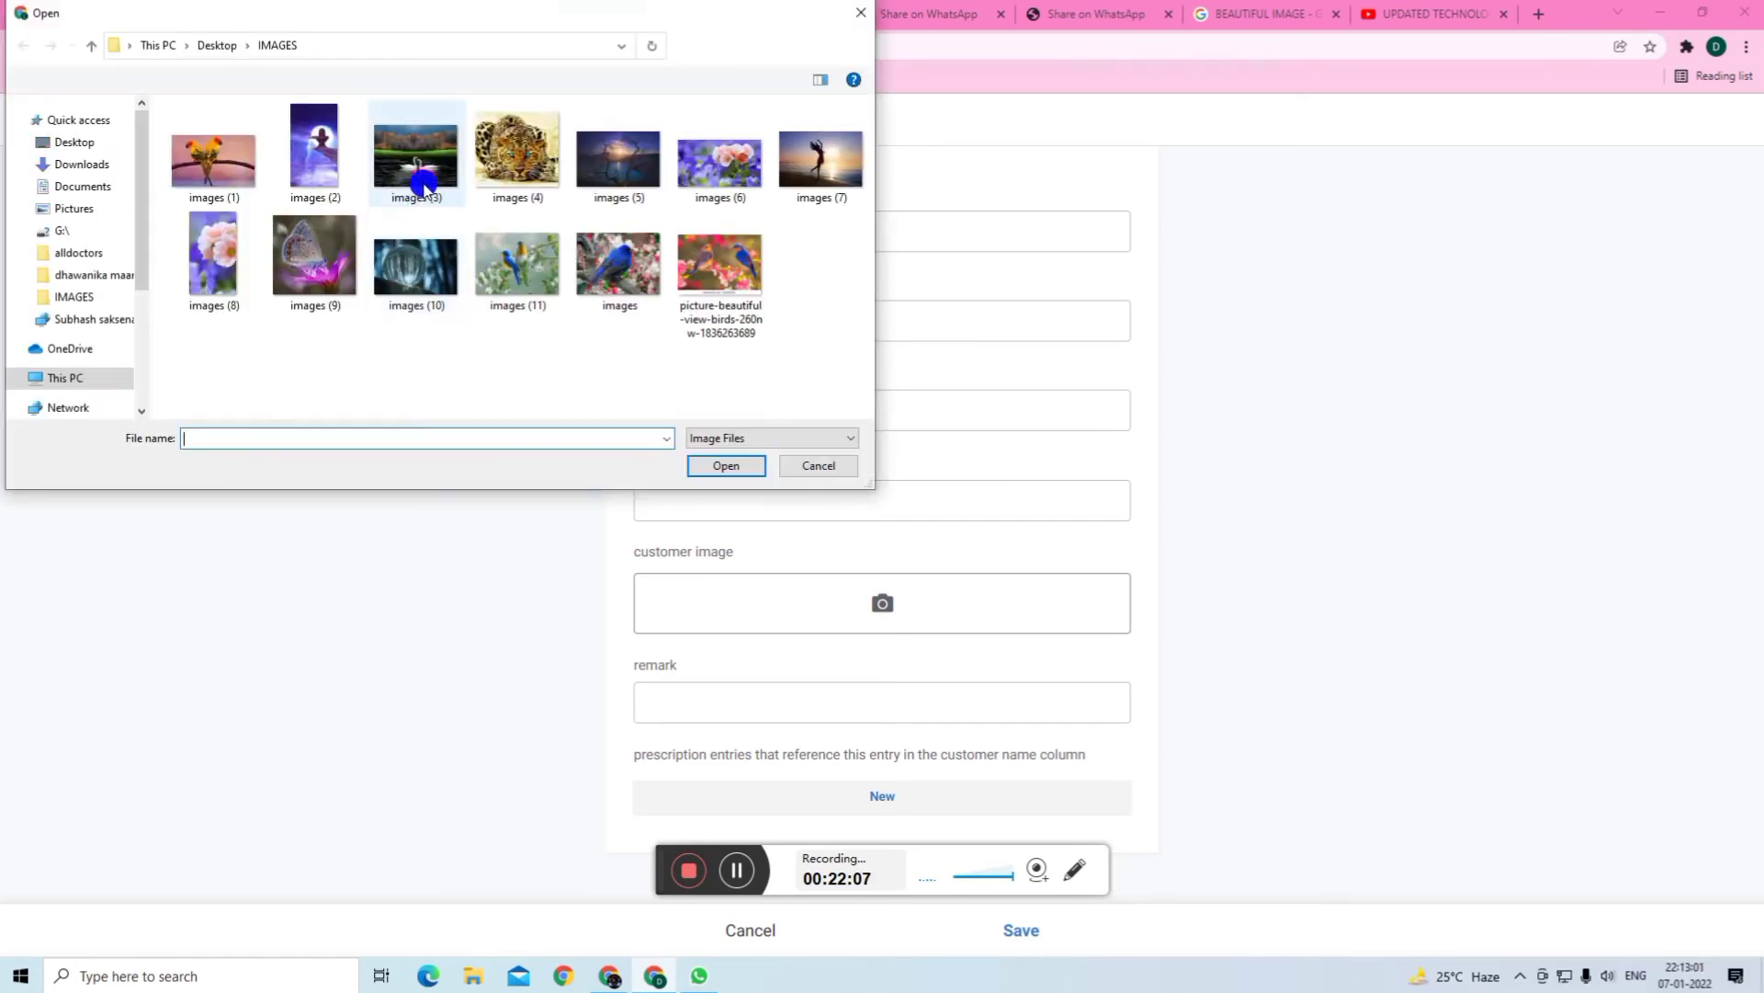
pyautogui.click(715, 465)
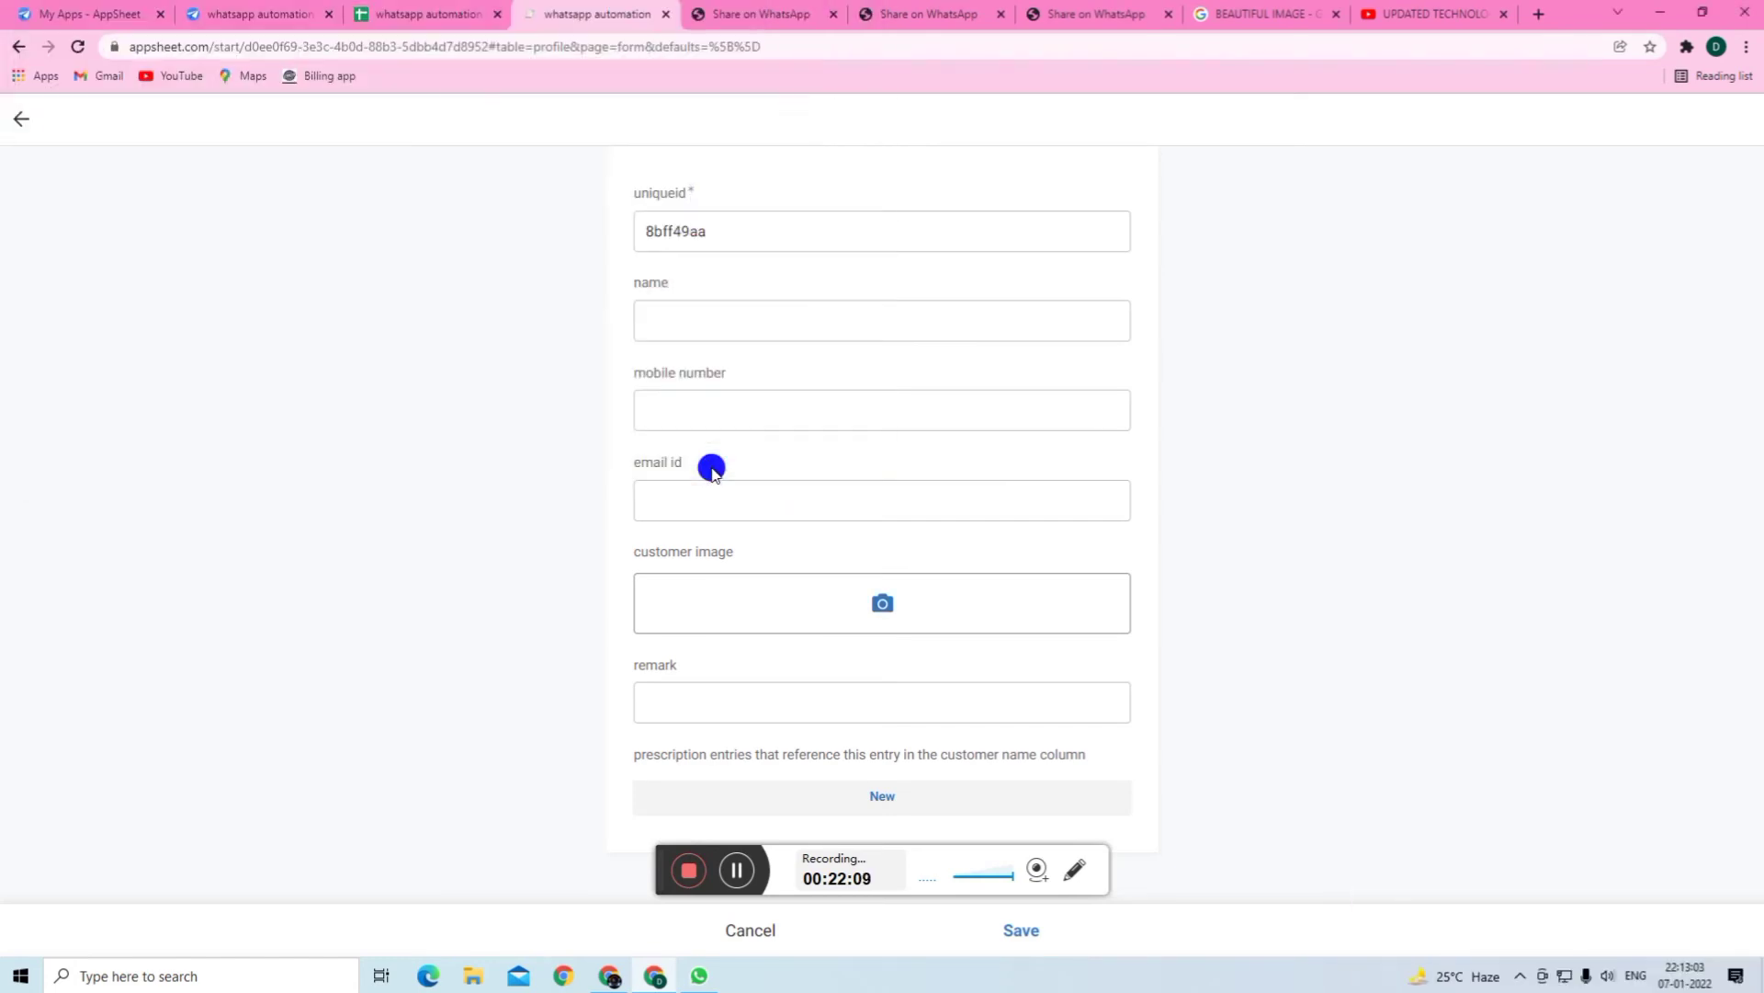
pyautogui.scroll(-2, 918, 647)
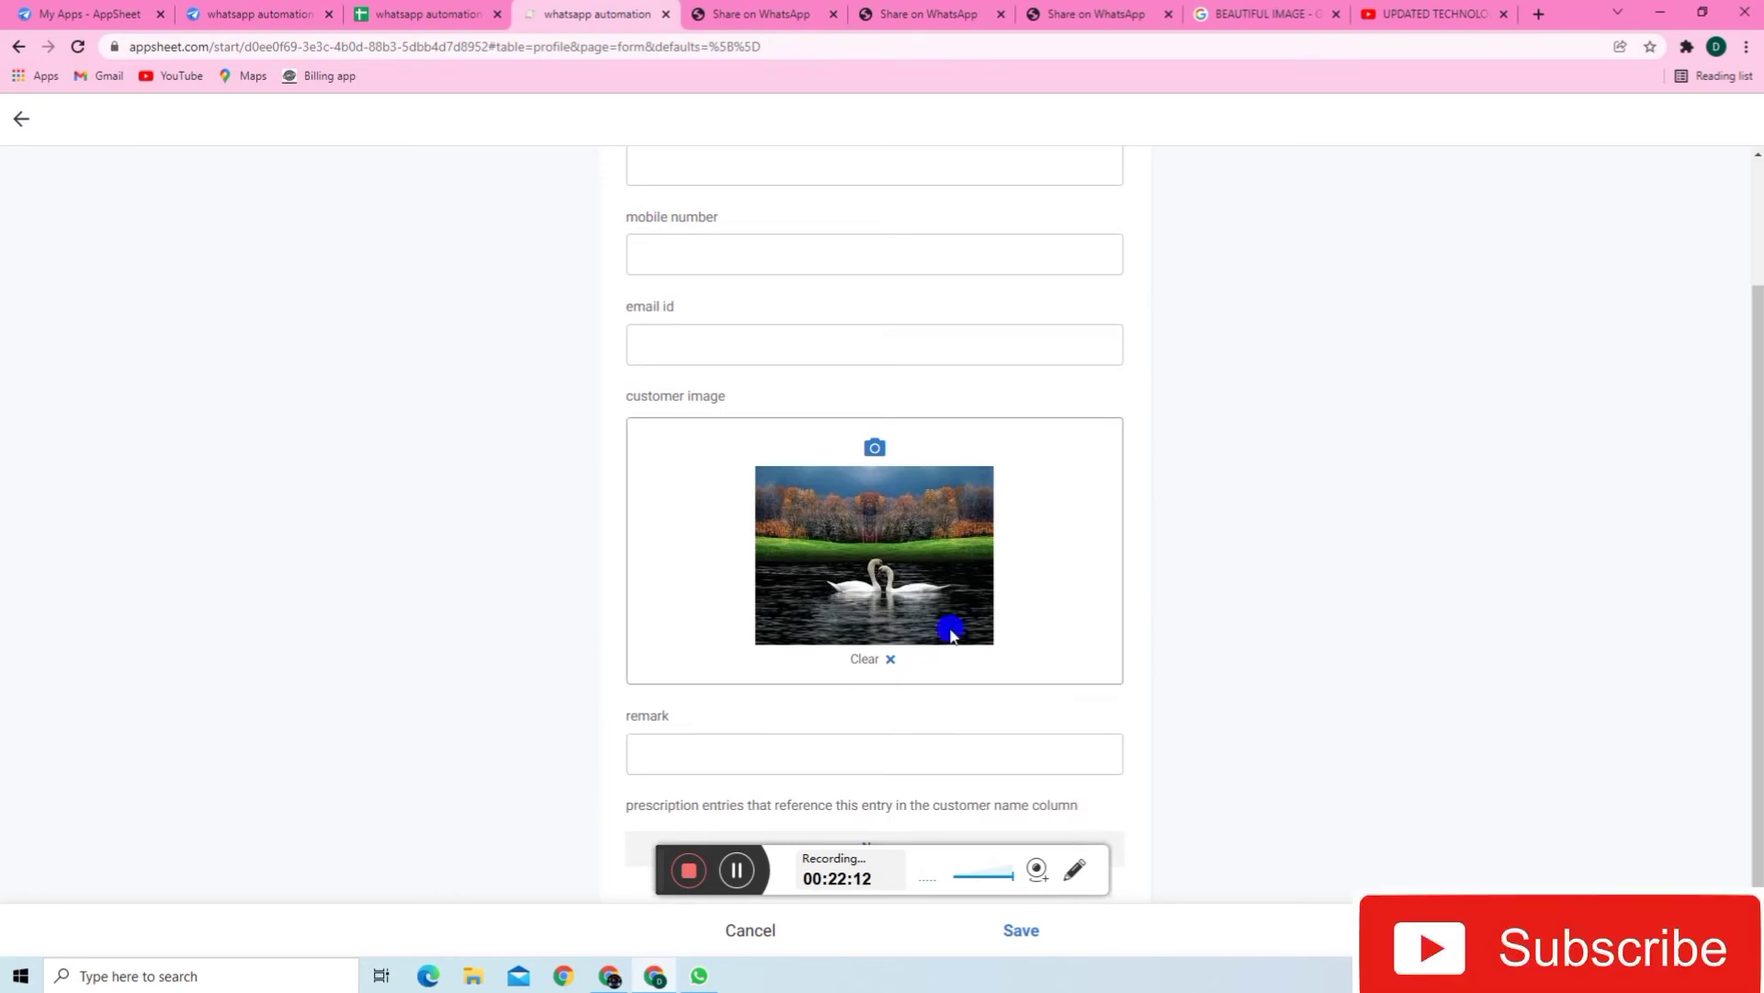
# - Review the [image] and [file url] references in the Whatsapp share target expression, and save the expression
pyautogui.click(260, 14)
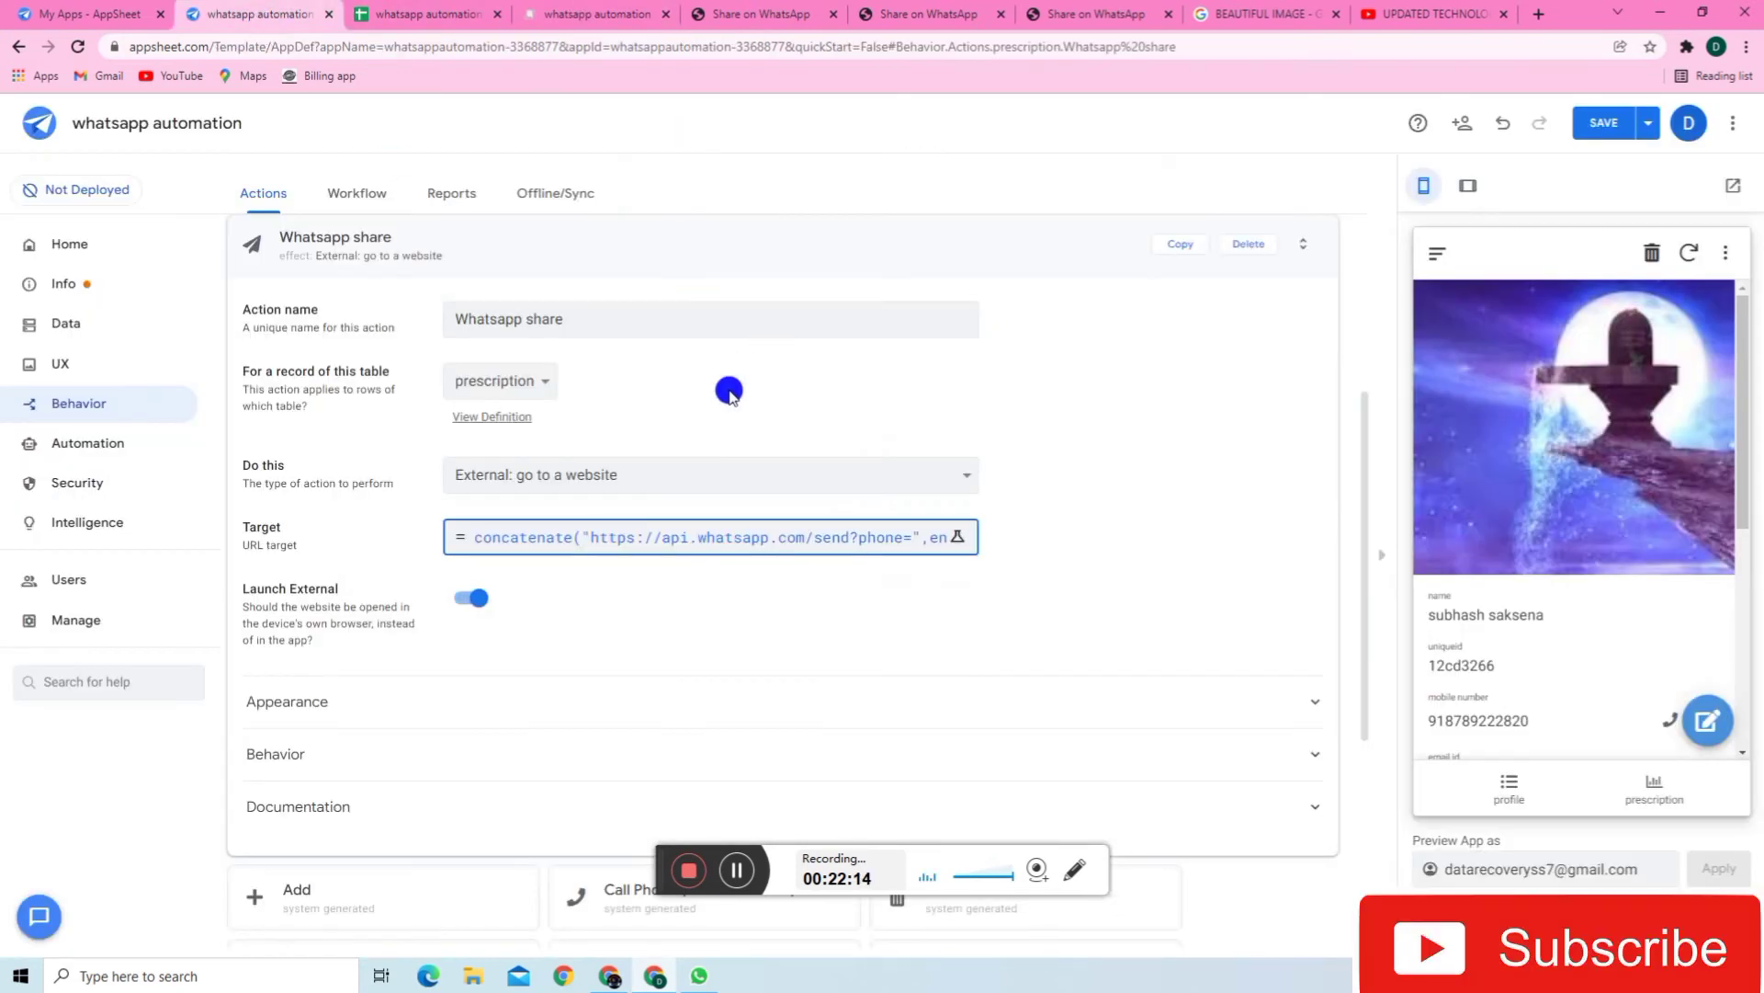
pyautogui.click(747, 542)
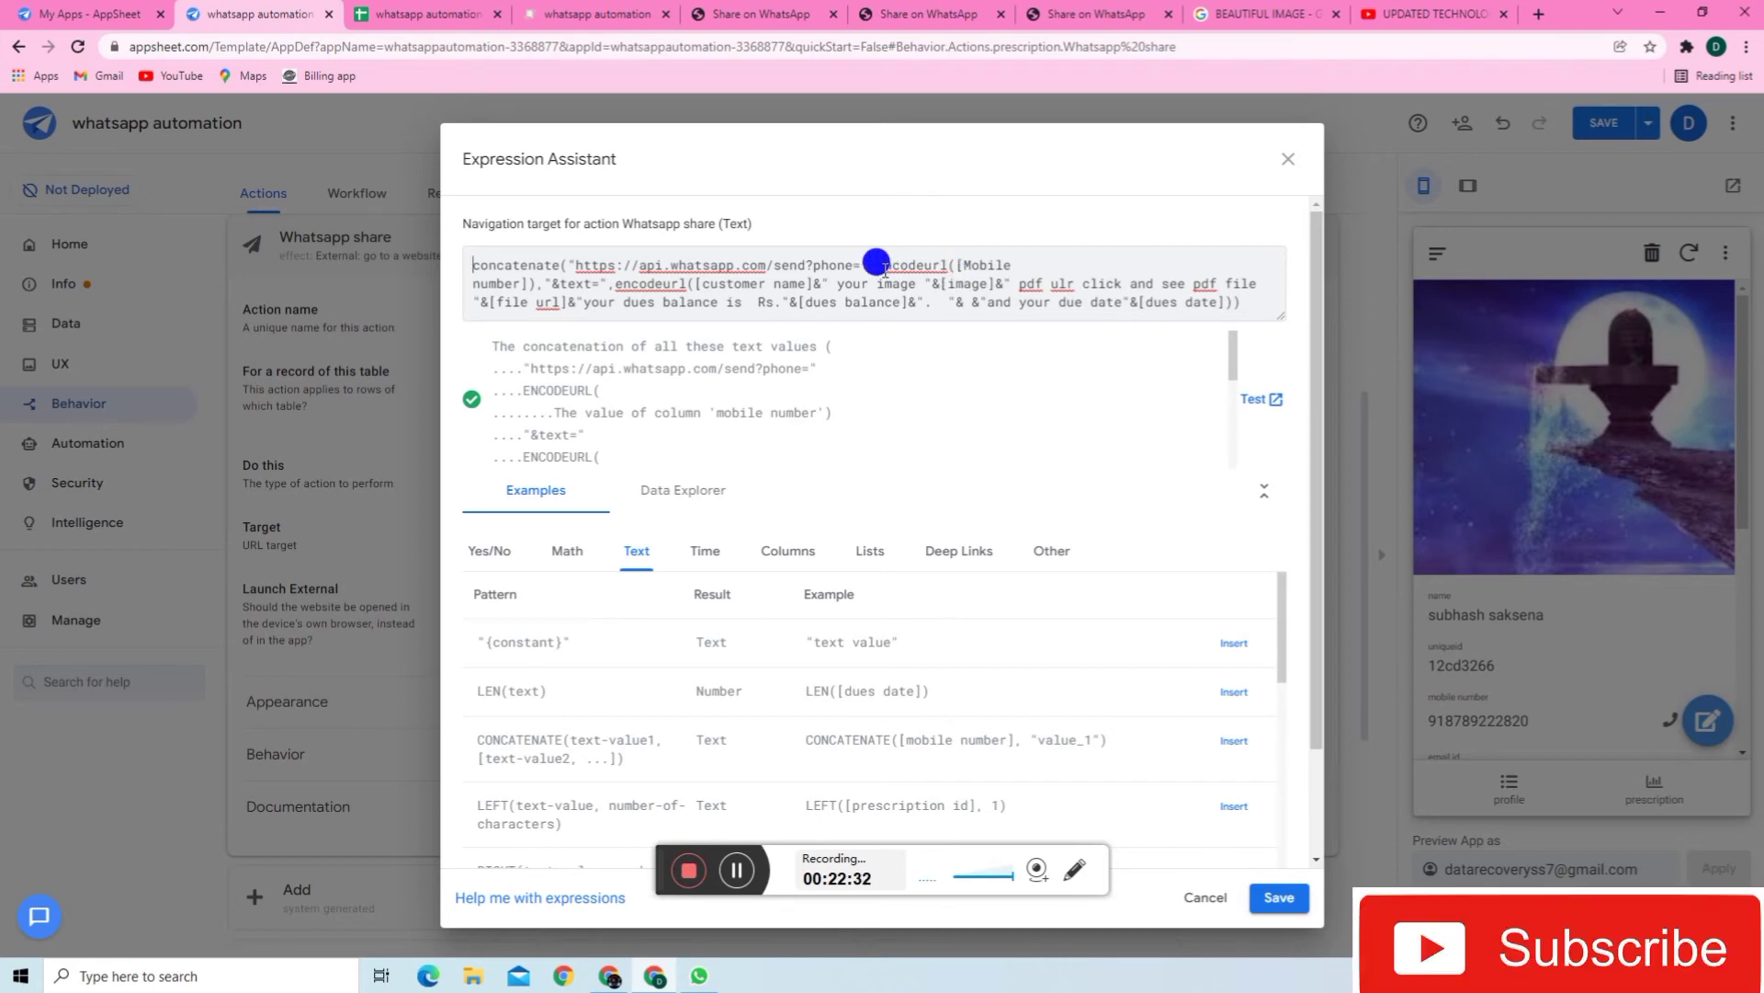
pyautogui.doubleClick(969, 280)
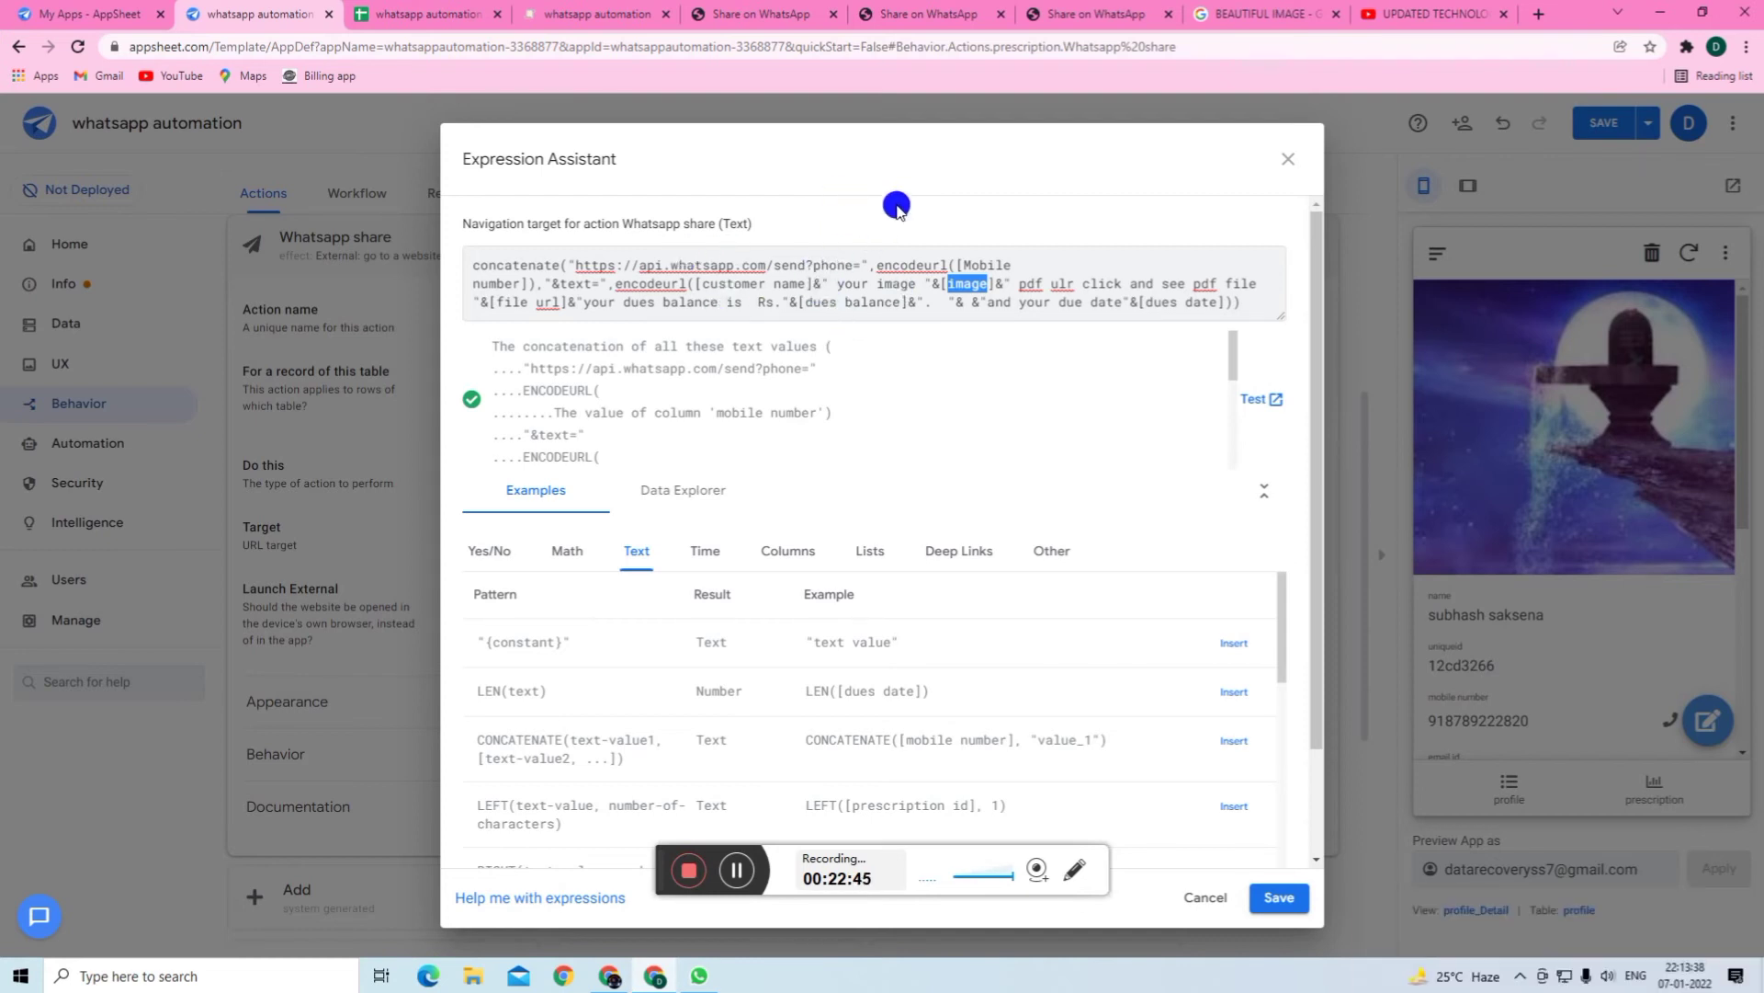
pyautogui.click(496, 13)
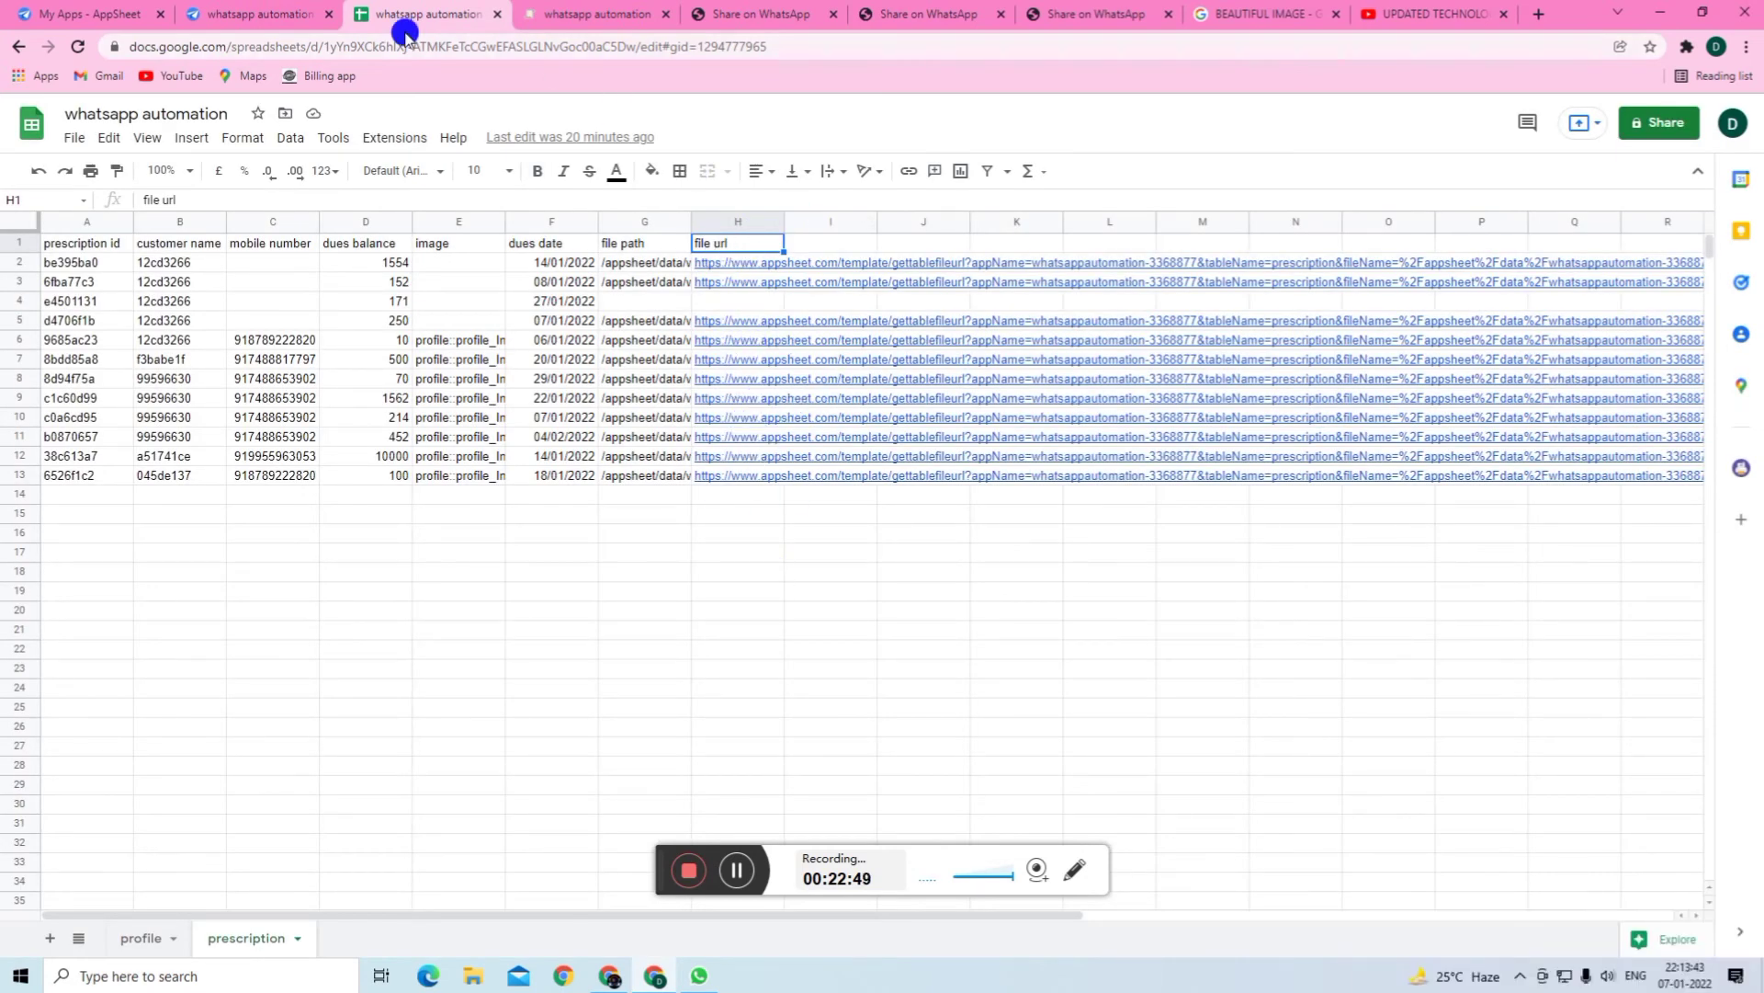
pyautogui.click(250, 14)
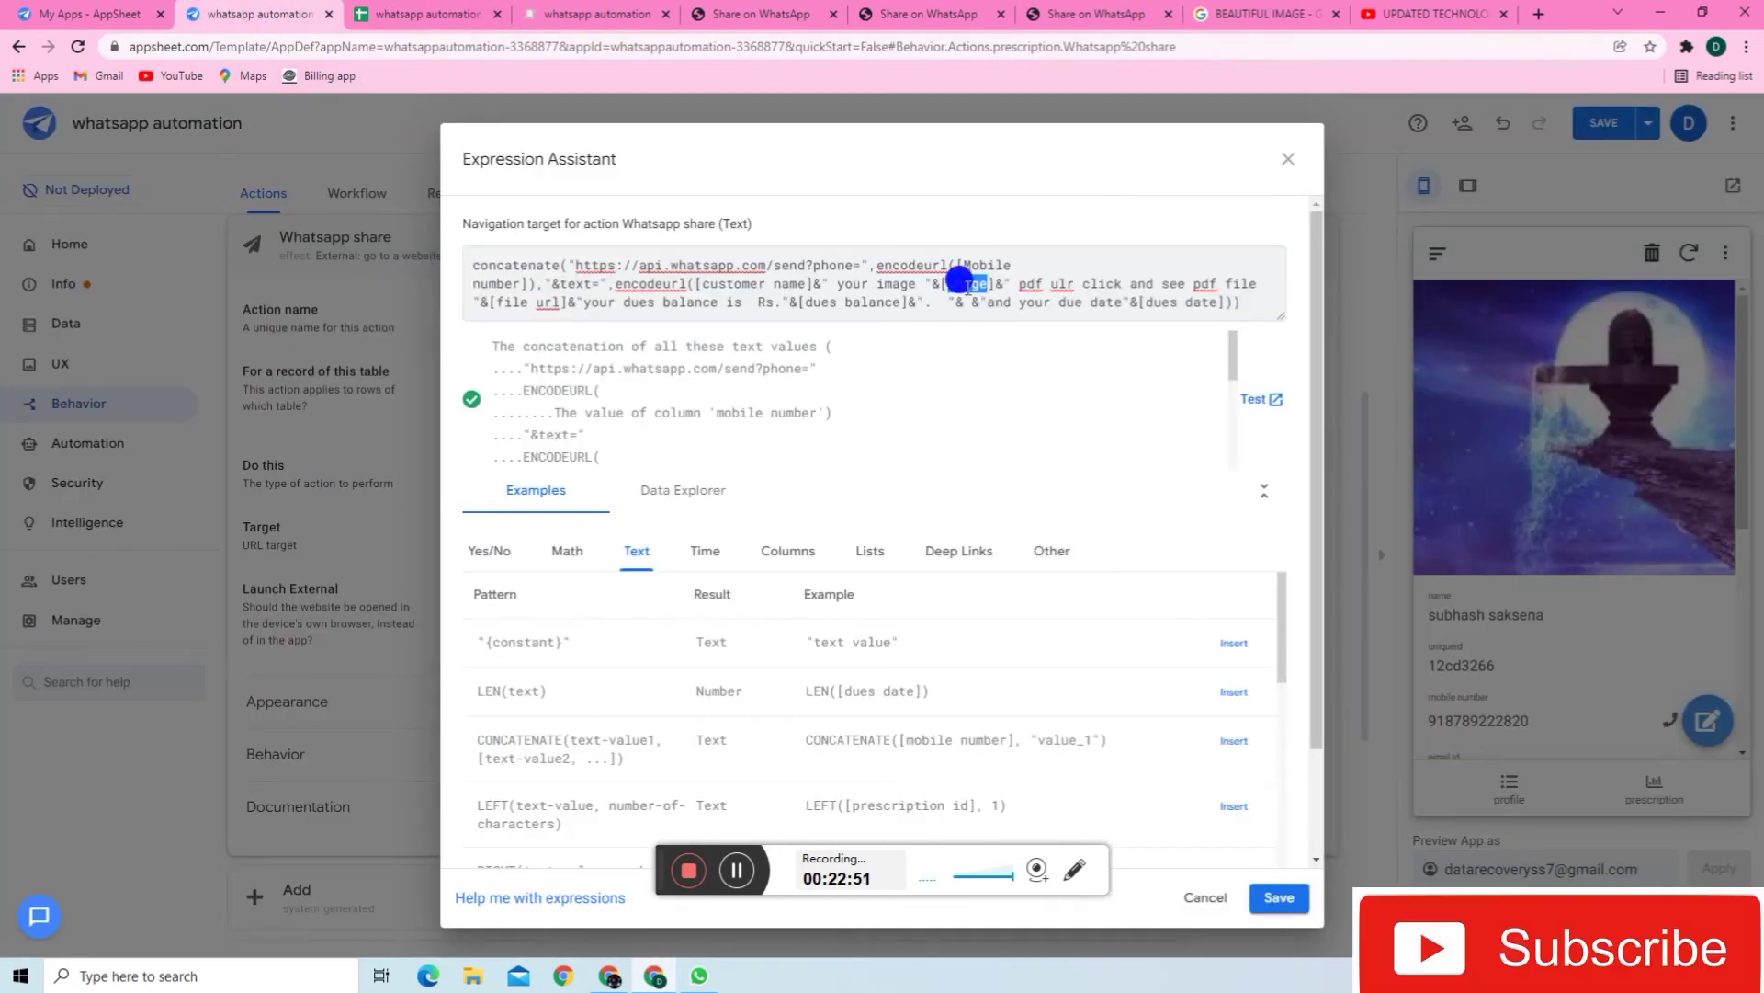
pyautogui.moveTo(488, 301); pyautogui.dragTo(547, 294)
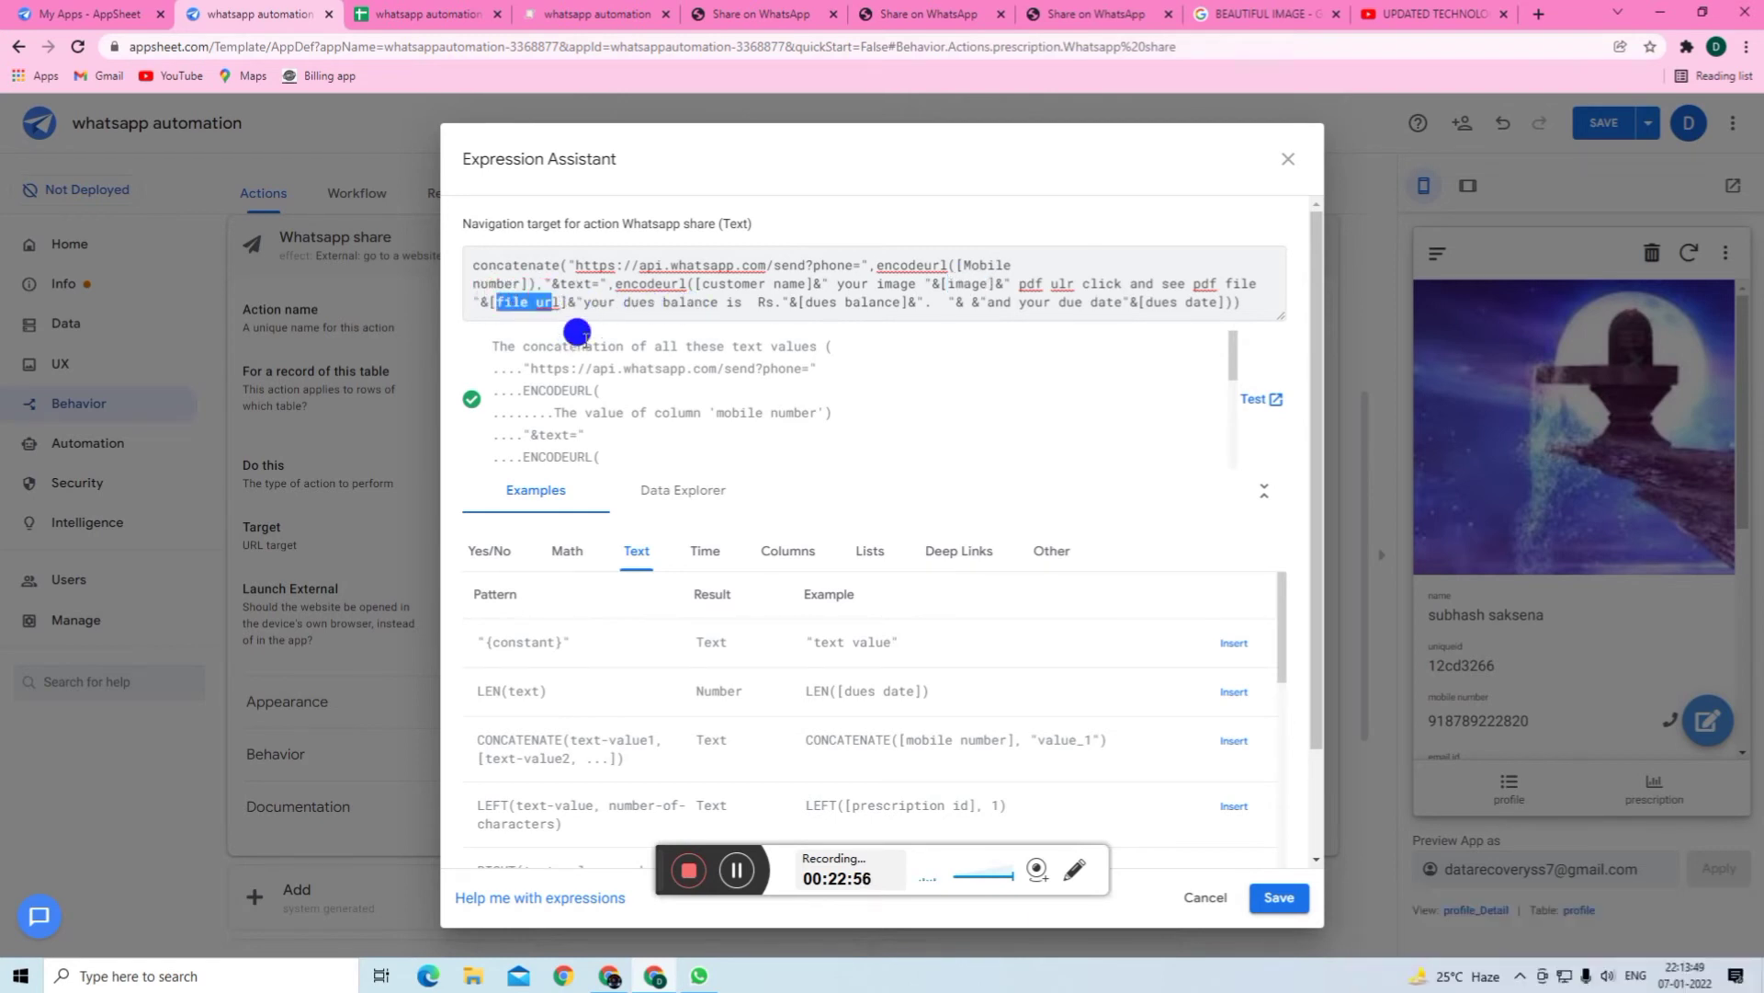
pyautogui.click(1279, 893)
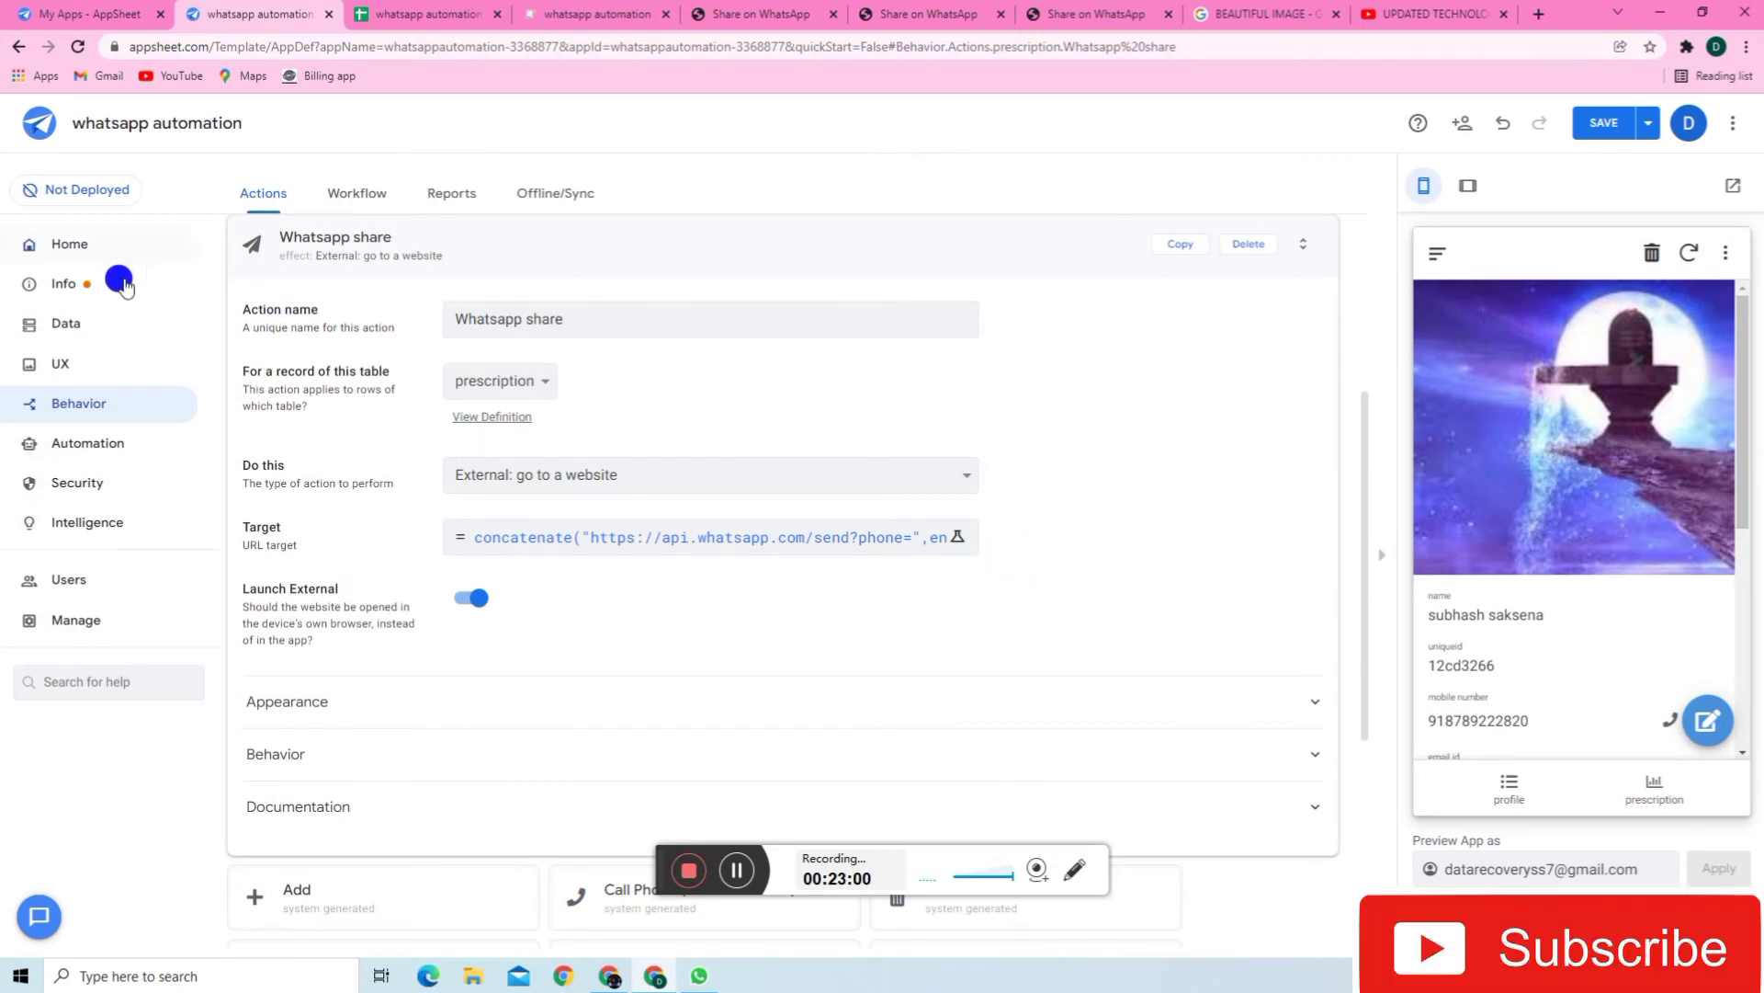
# - Examine the Print bot's add & updat event settings in the app's automation, including its data change type and table
pyautogui.click(108, 364)
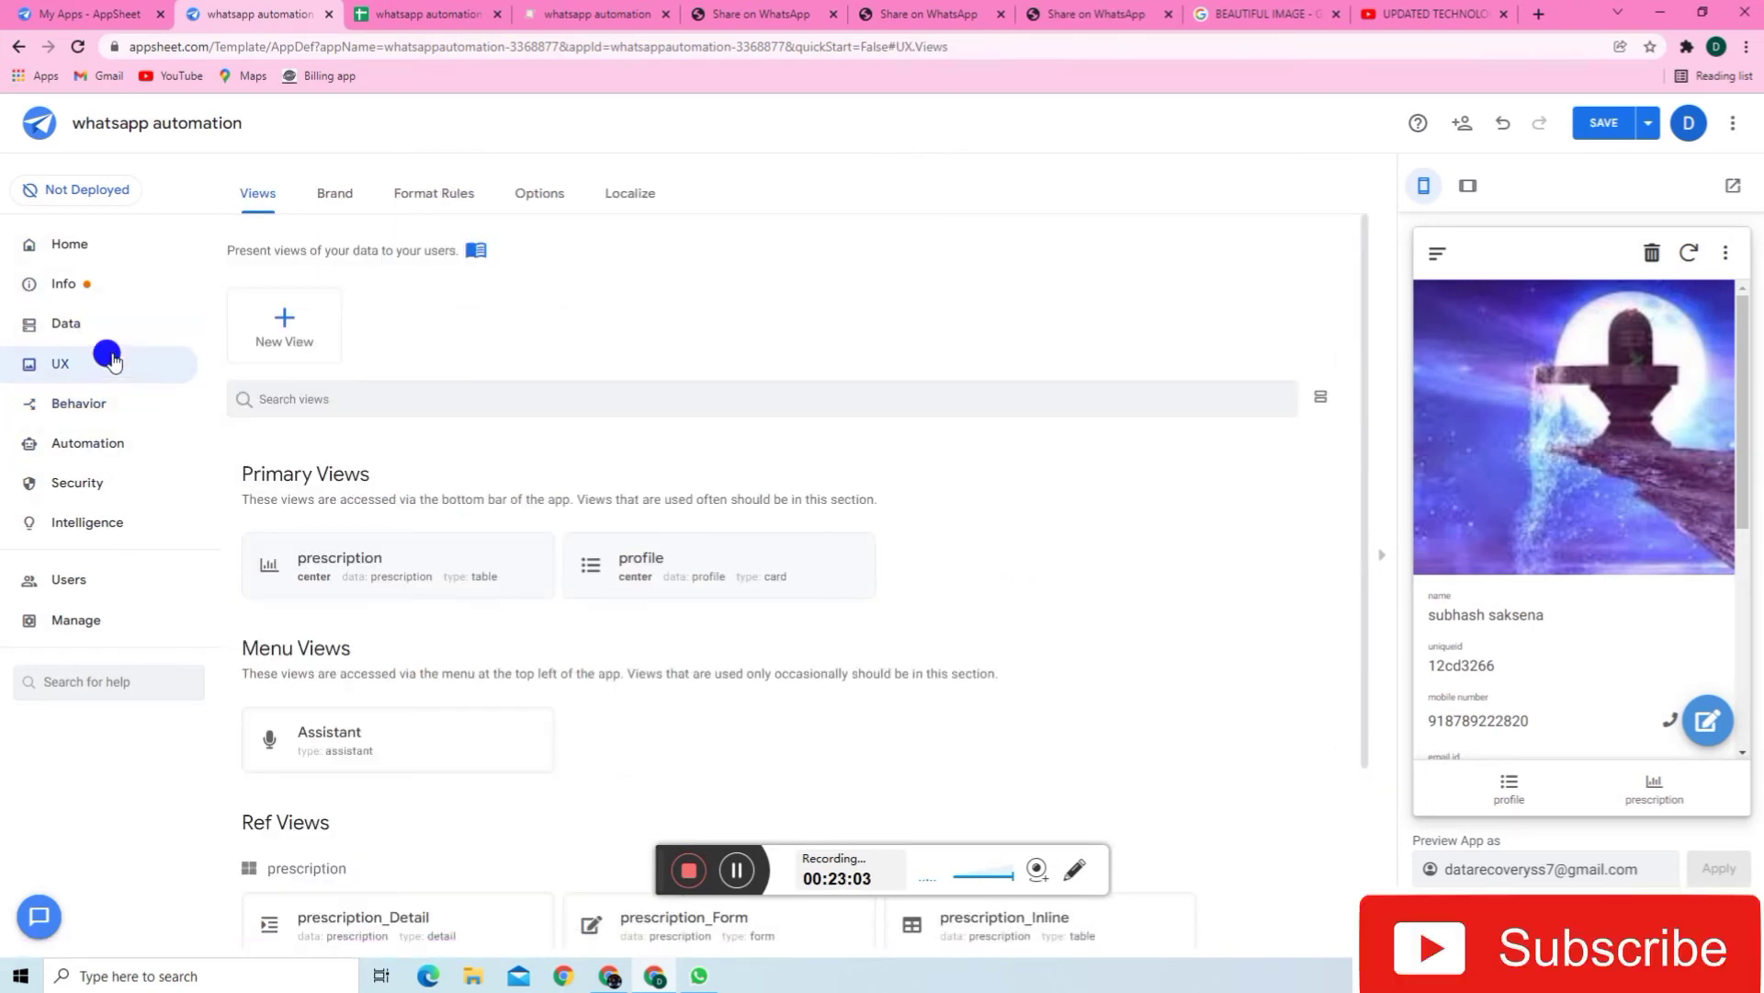
pyautogui.click(107, 443)
pyautogui.scroll(-2, 589, 611)
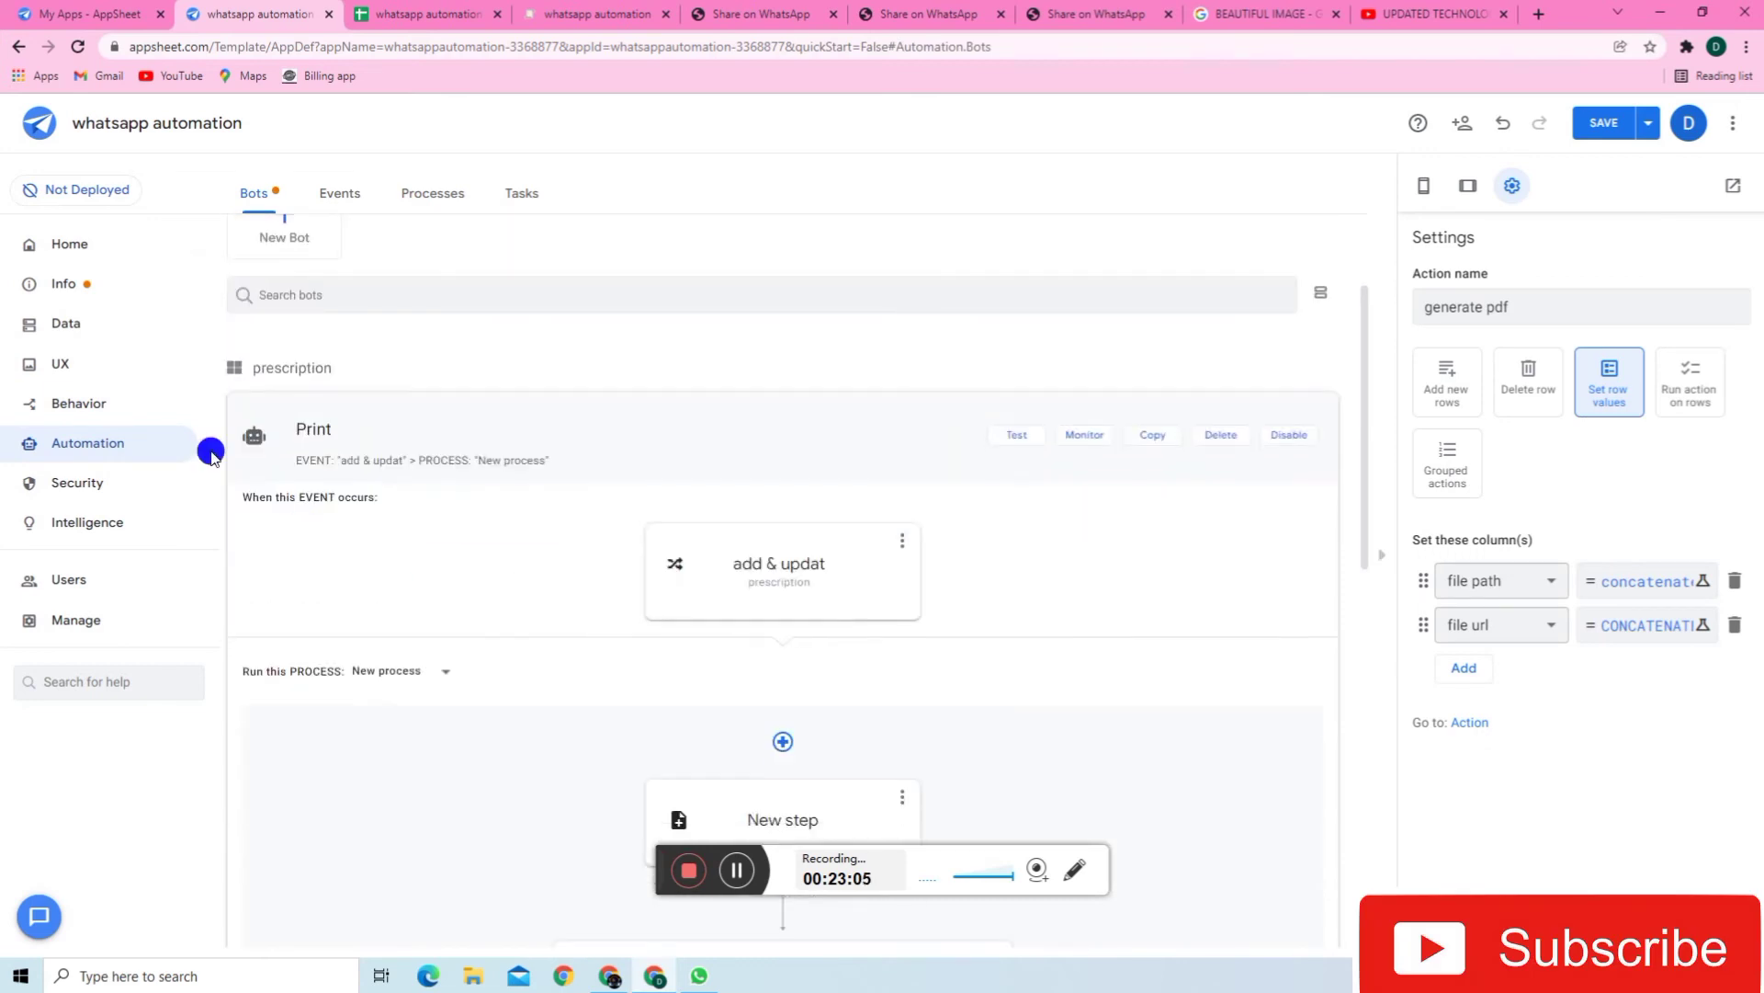
pyautogui.scroll(-6, 800, 548)
pyautogui.scroll(7, 799, 548)
pyautogui.click(804, 460)
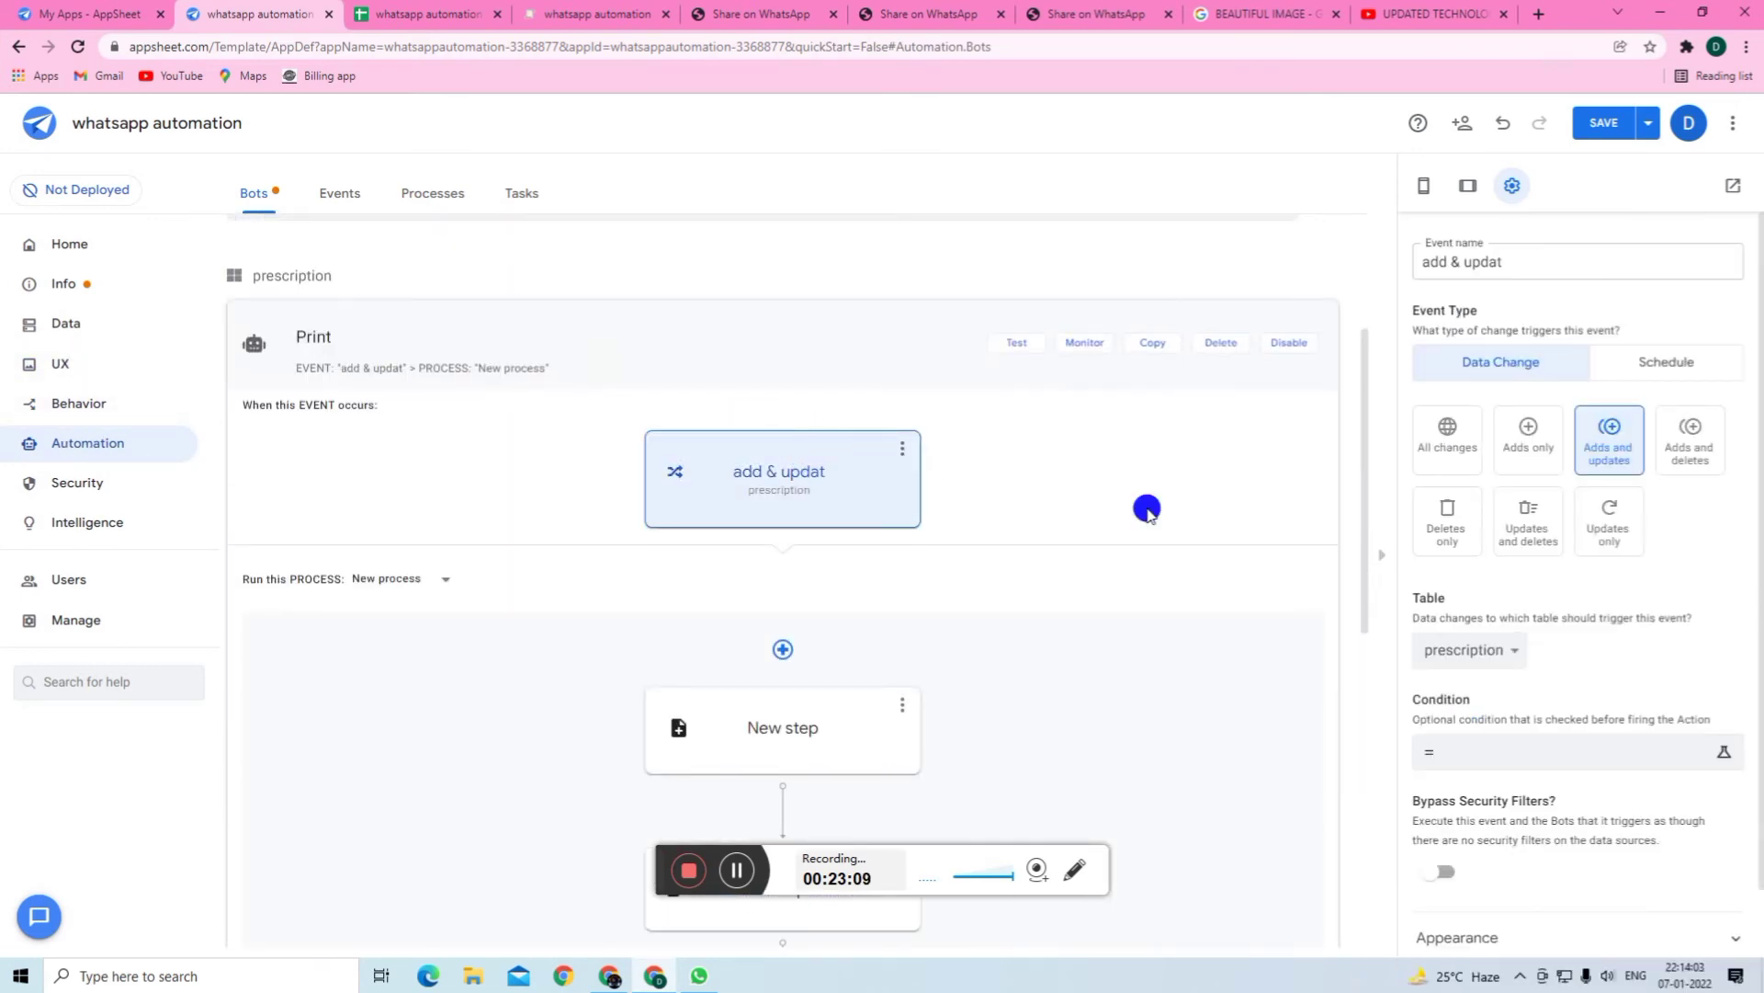
pyautogui.scroll(-1, 1089, 615)
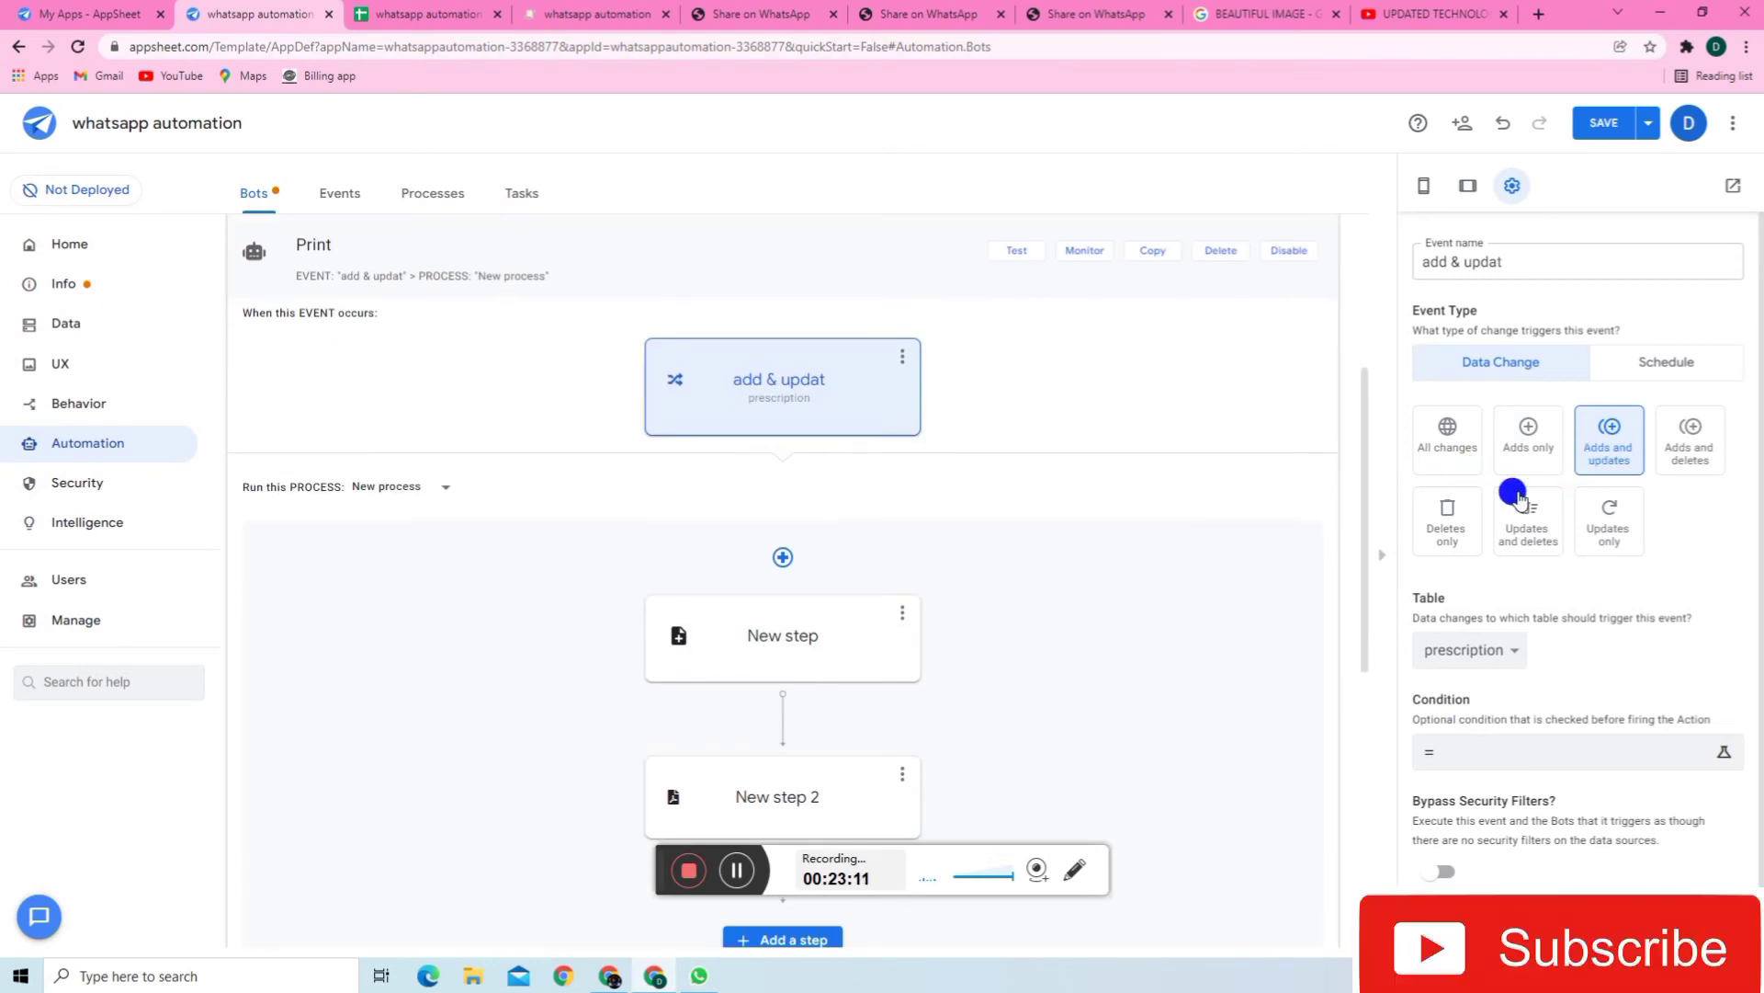
# - Examine the create file task in the bot's first step, from its PDF content type to the file name prefix
pyautogui.scroll(-2, 874, 543)
pyautogui.click(841, 478)
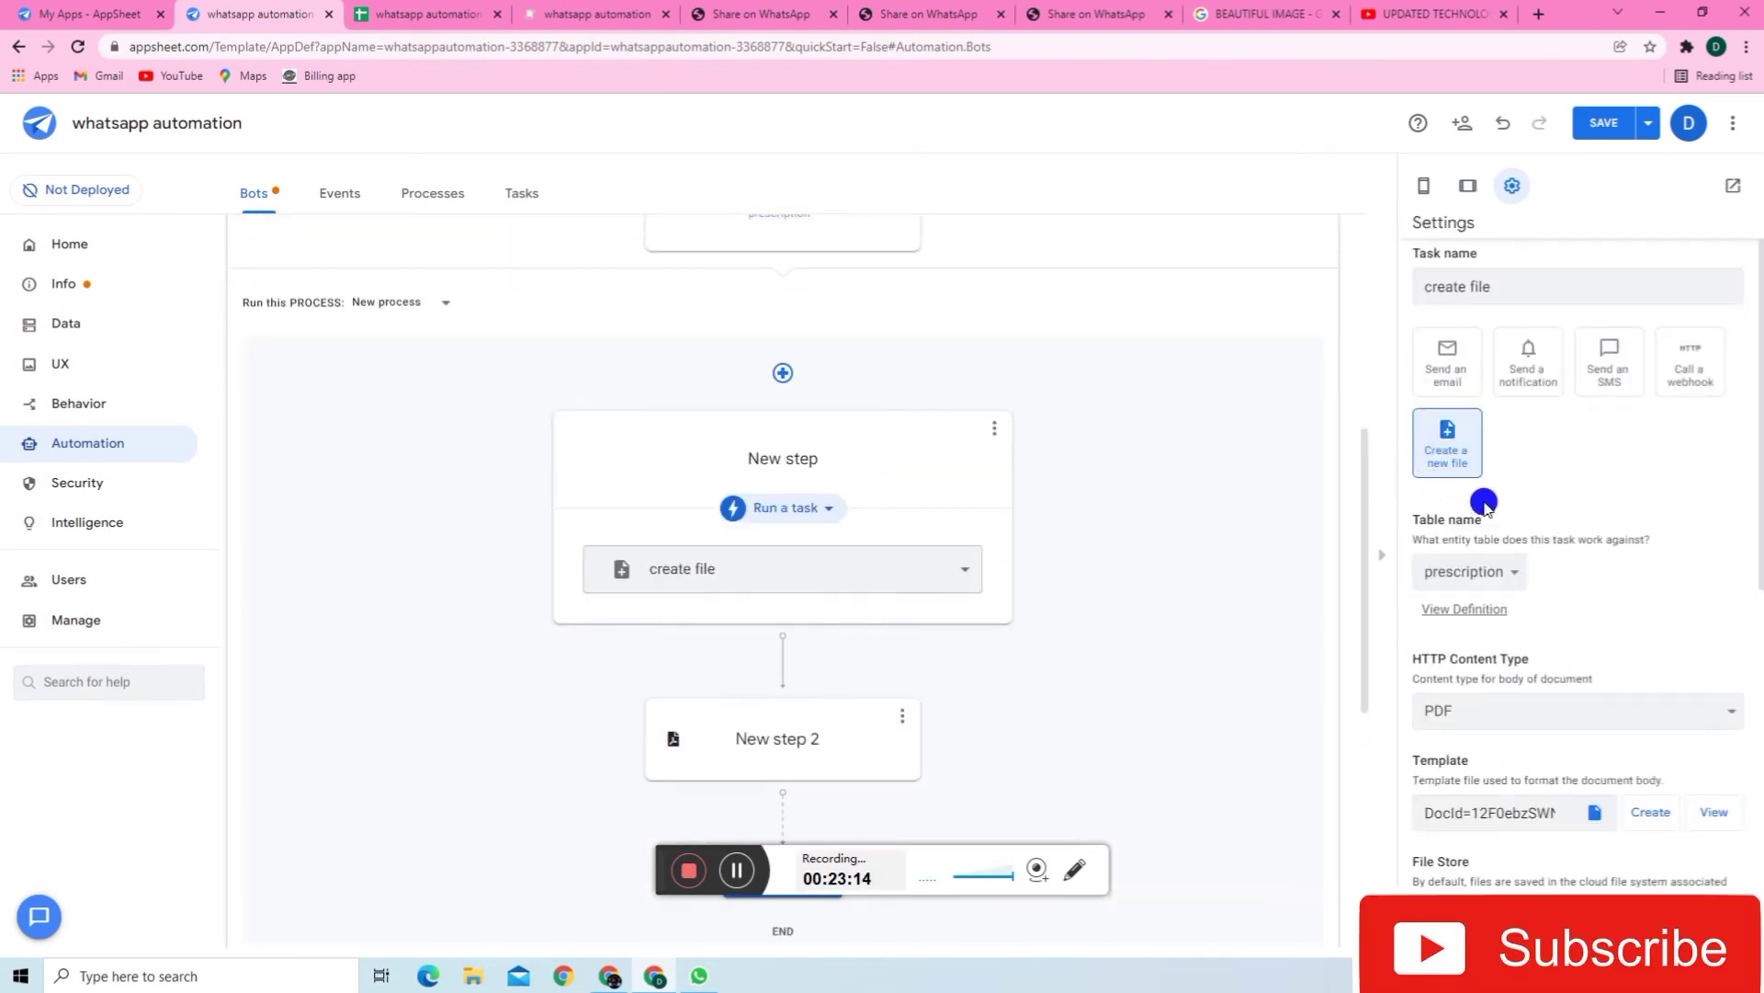
pyautogui.scroll(-6, 1507, 496)
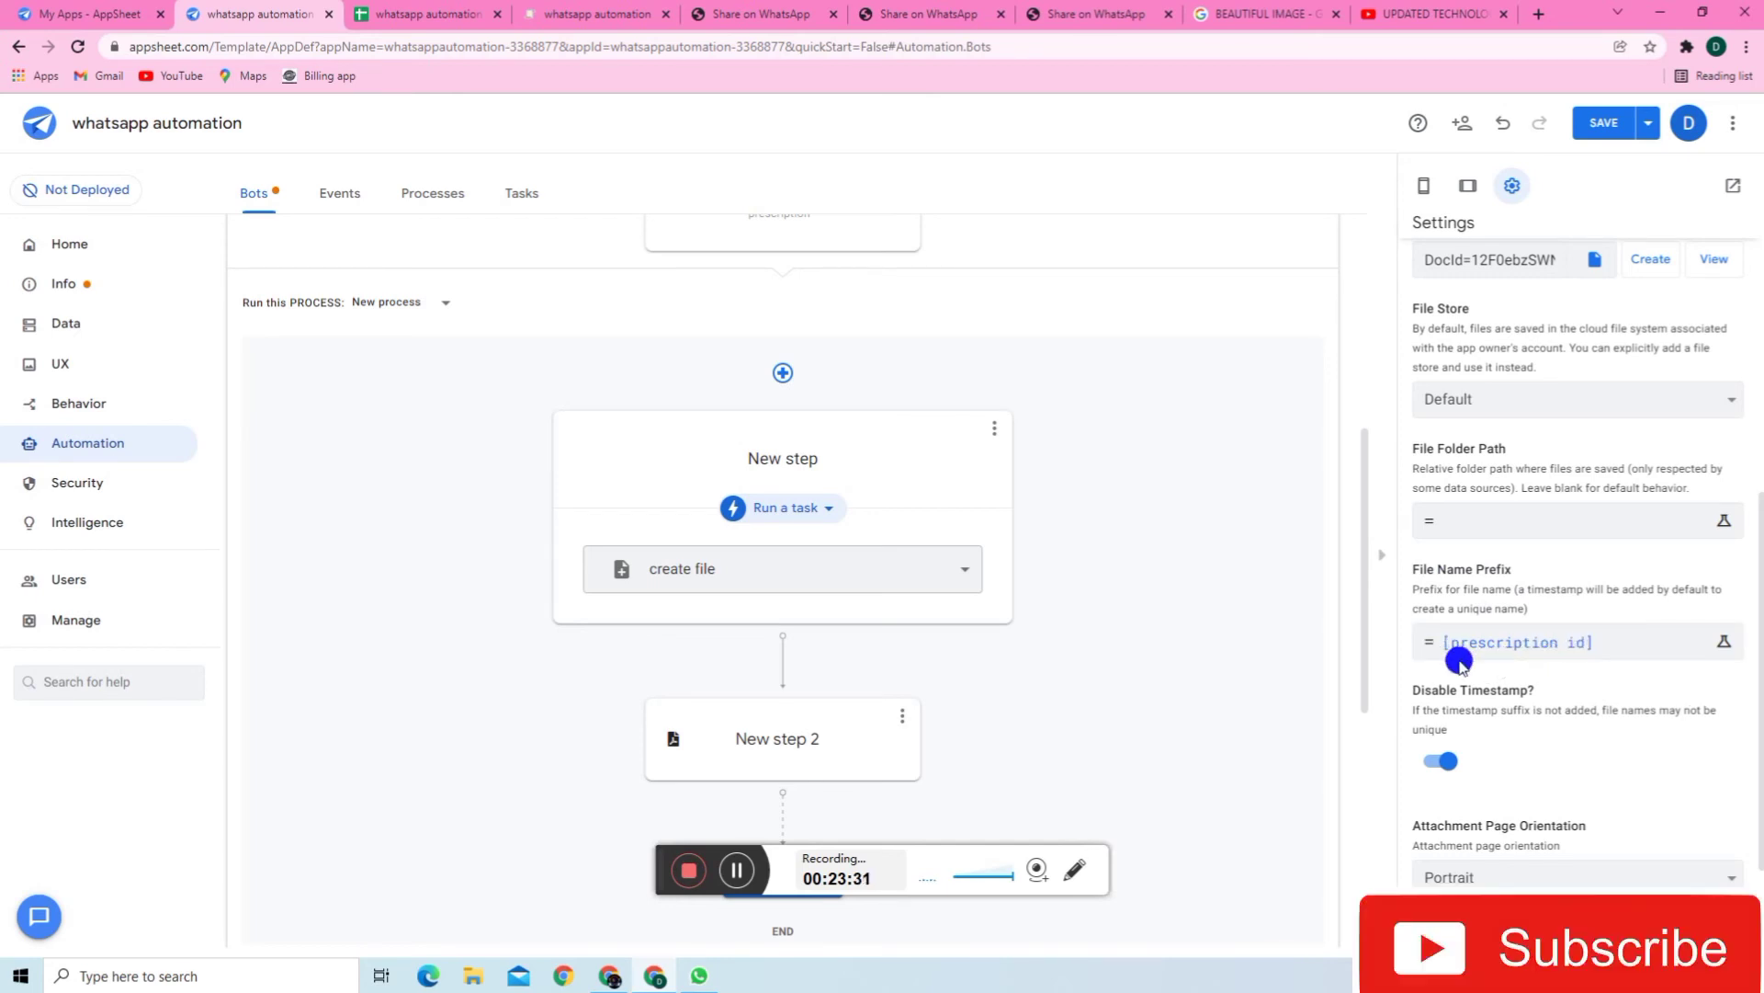
# - Inspect the generate pdf data action in New step 2 and its file url expression, and save the expression
pyautogui.click(816, 726)
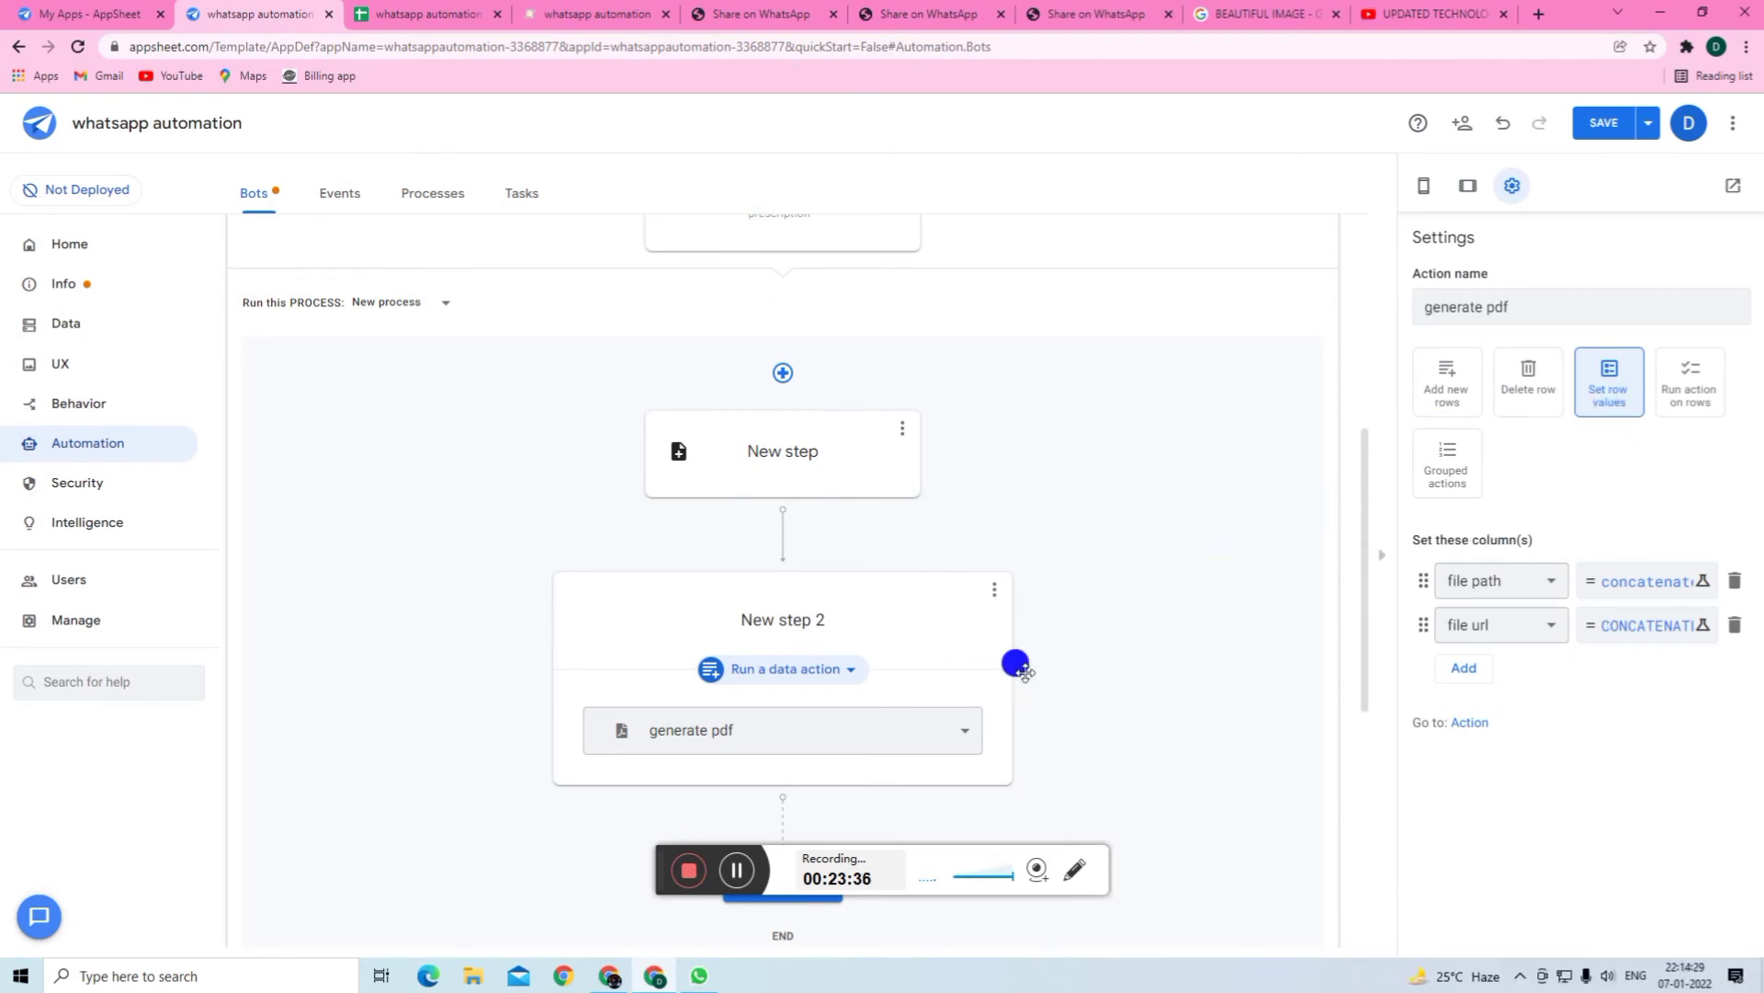
pyautogui.click(1629, 627)
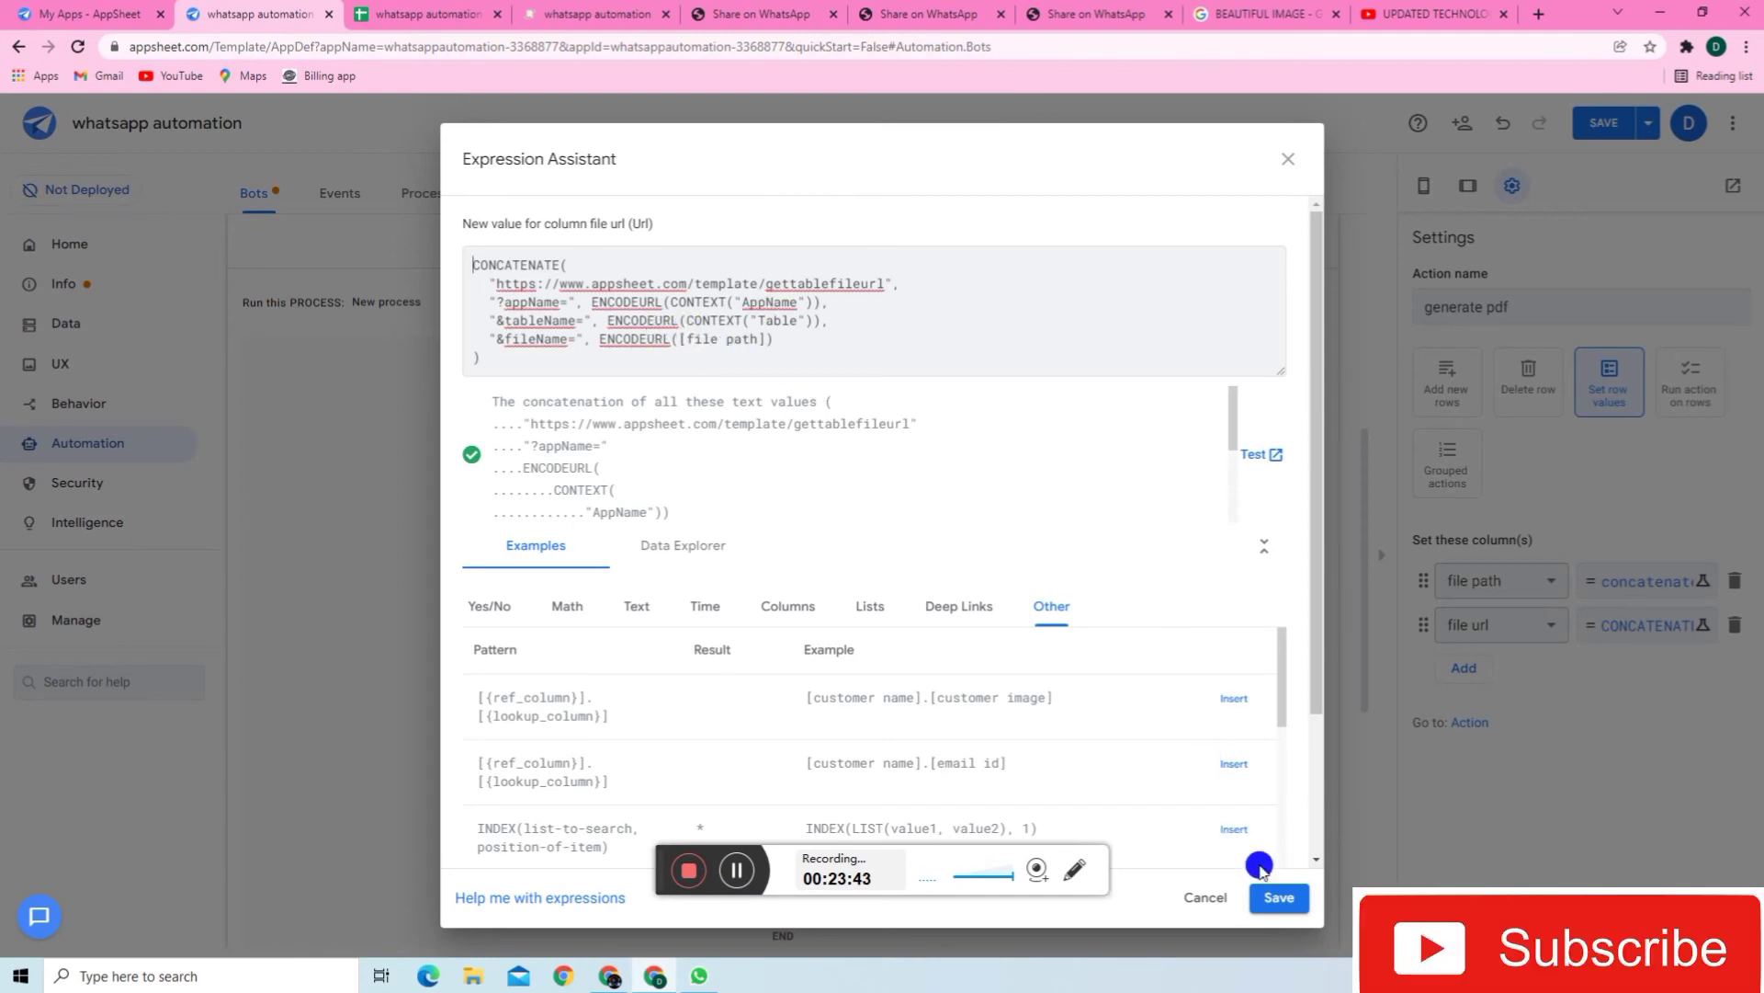
pyautogui.click(1278, 898)
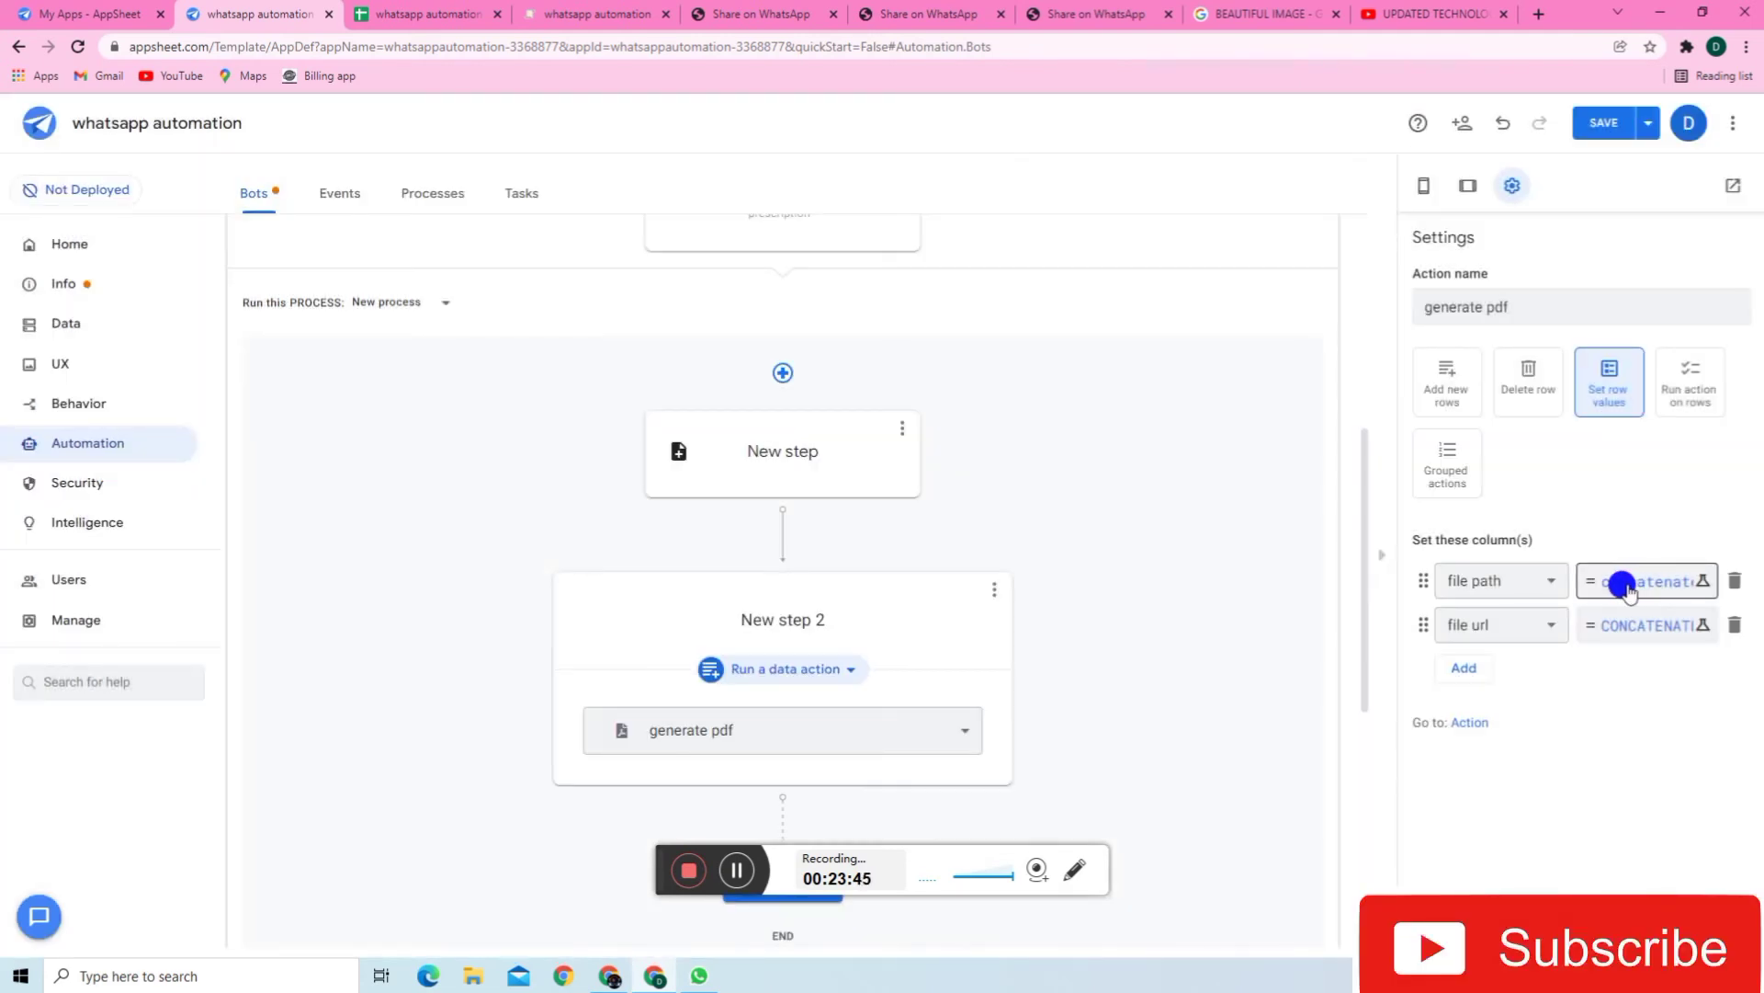
# - Examine the file path expression of the generate pdf action, focusing on the [prescription id] part, and save it
pyautogui.click(1629, 588)
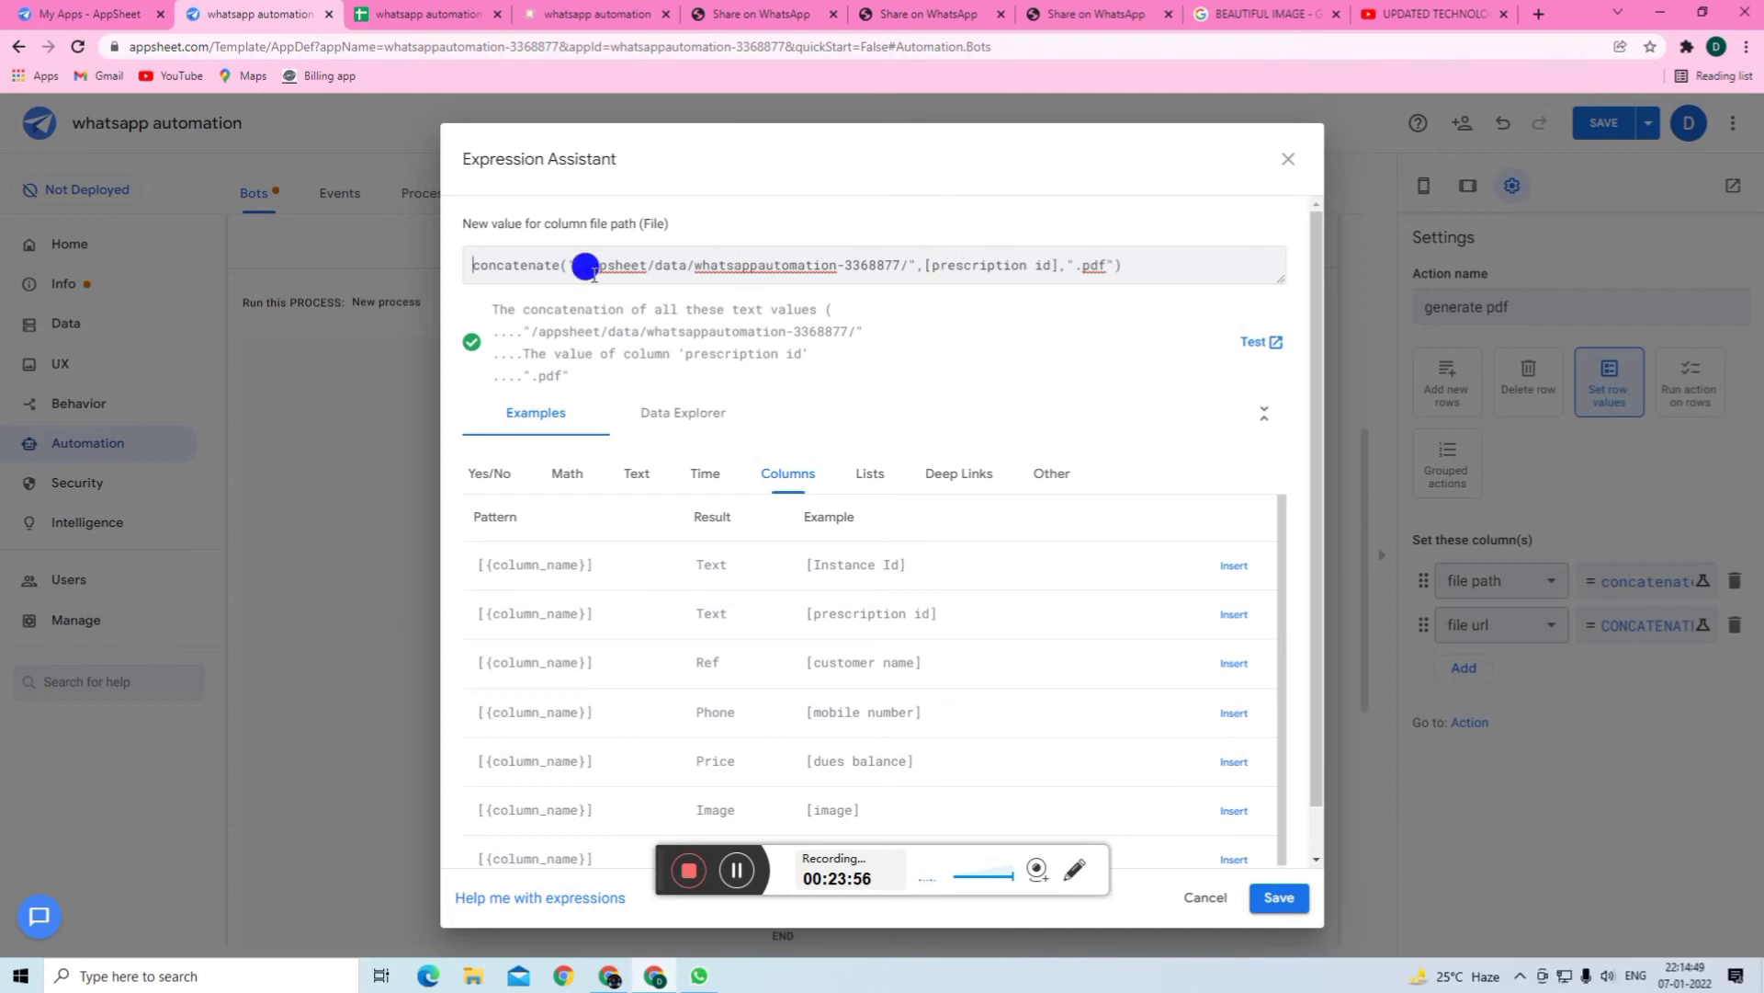
pyautogui.moveTo(937, 259); pyautogui.dragTo(1037, 262)
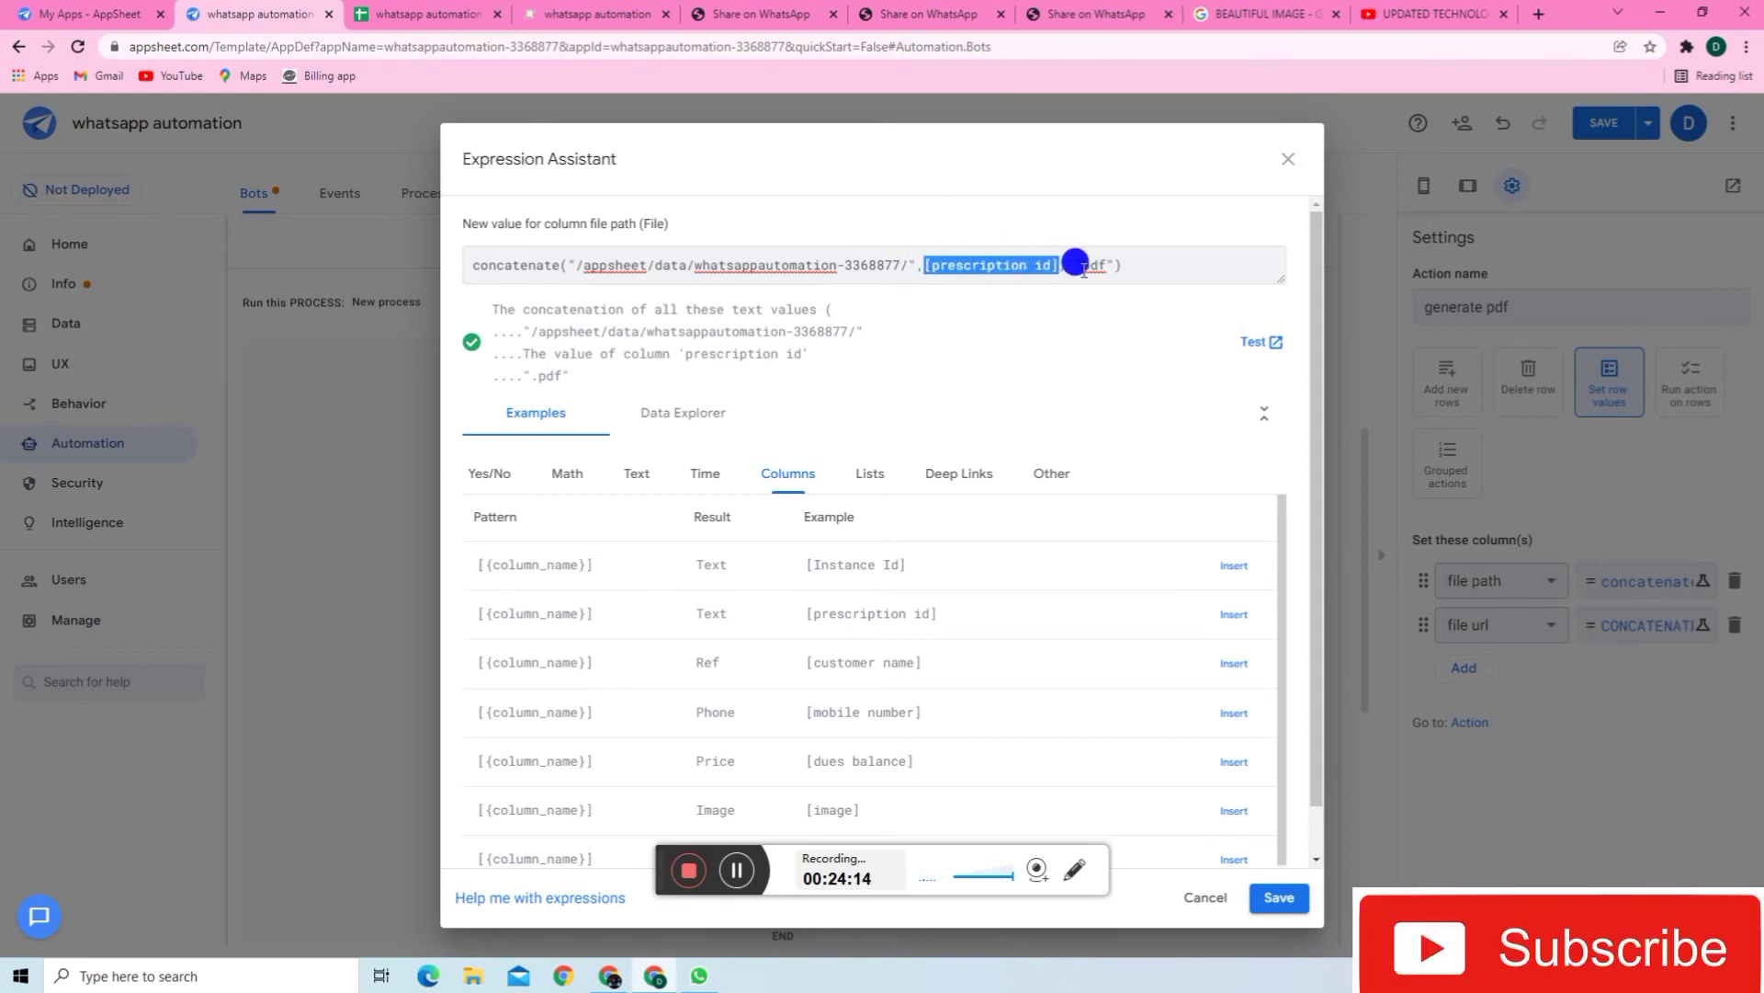
pyautogui.click(1279, 901)
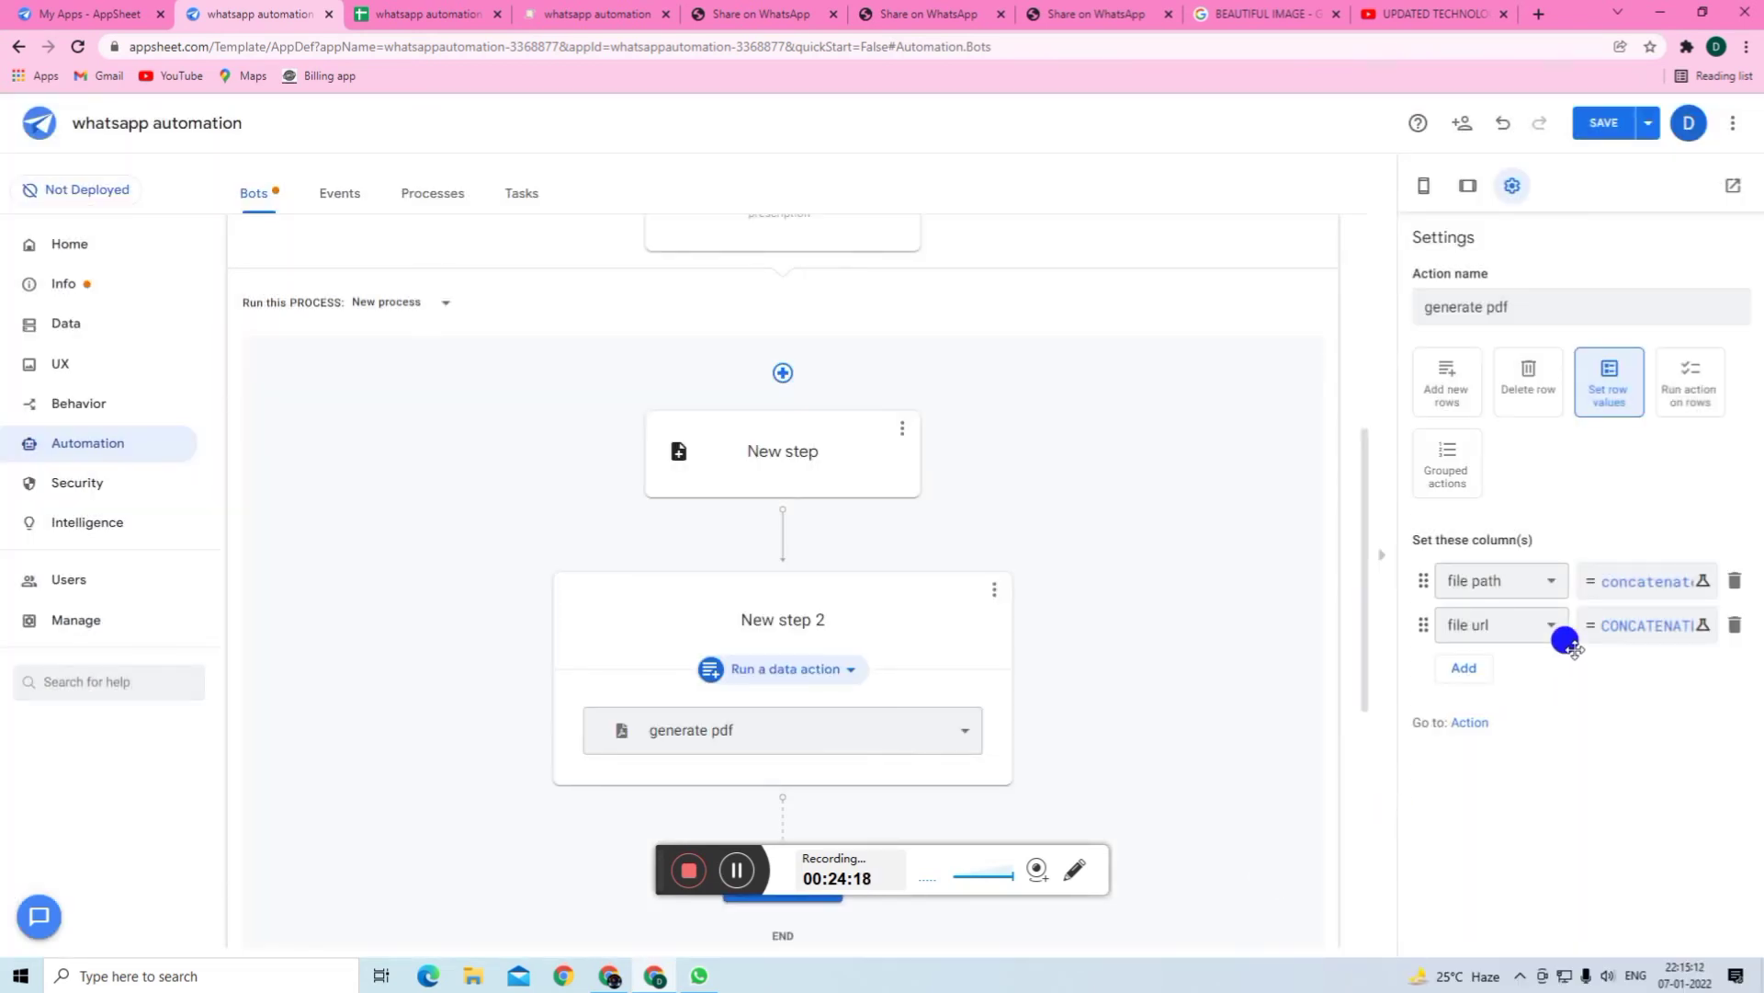
pyautogui.click(1631, 584)
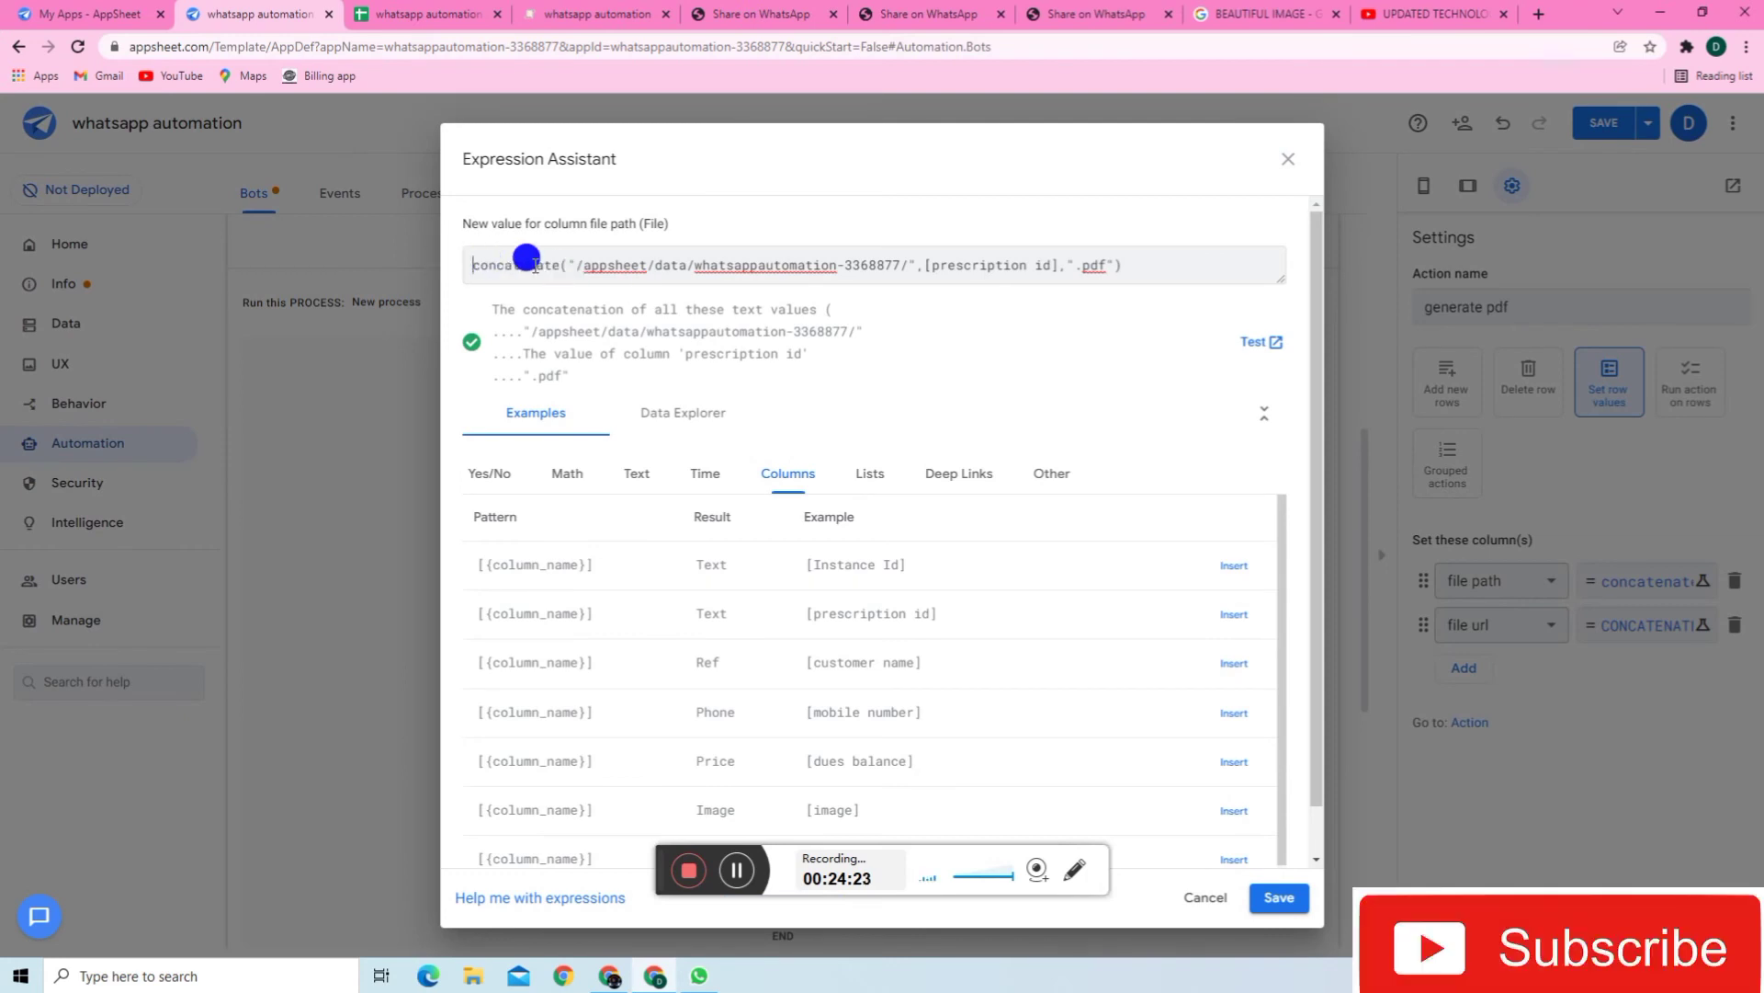
pyautogui.click(1279, 897)
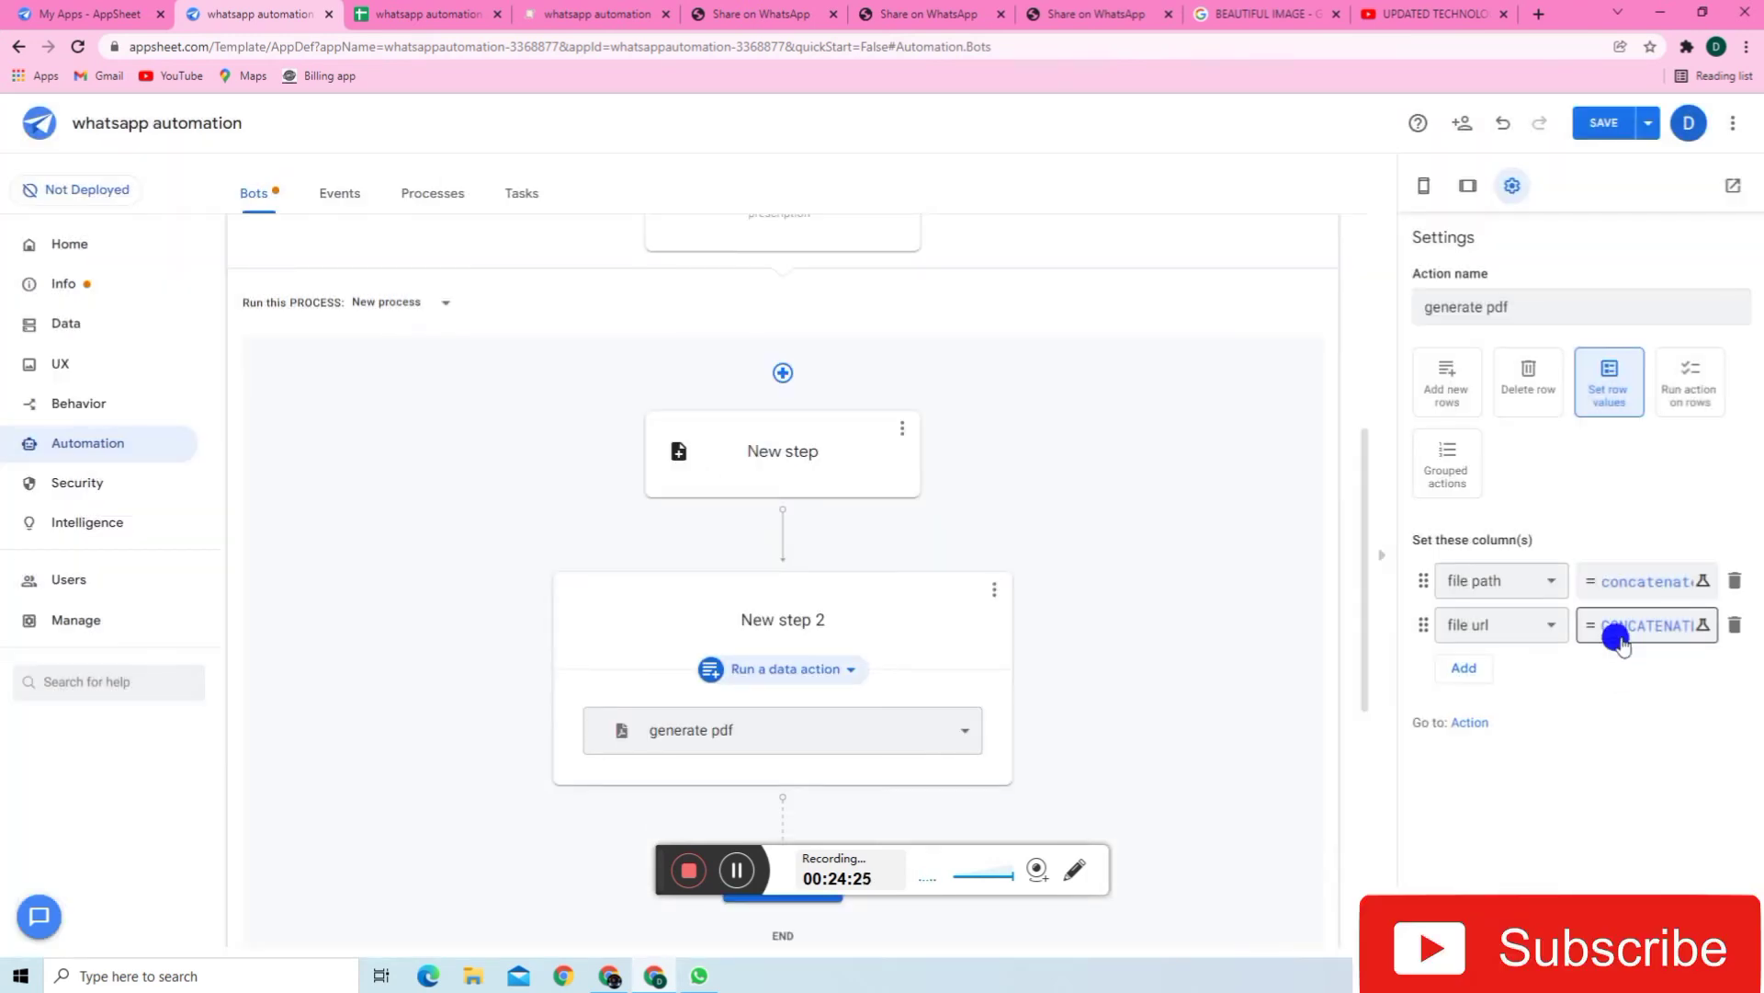
# - Compare the [file path] reference in the file url expression with the file path column in the prescription sheet, and save the expression
pyautogui.click(1596, 624)
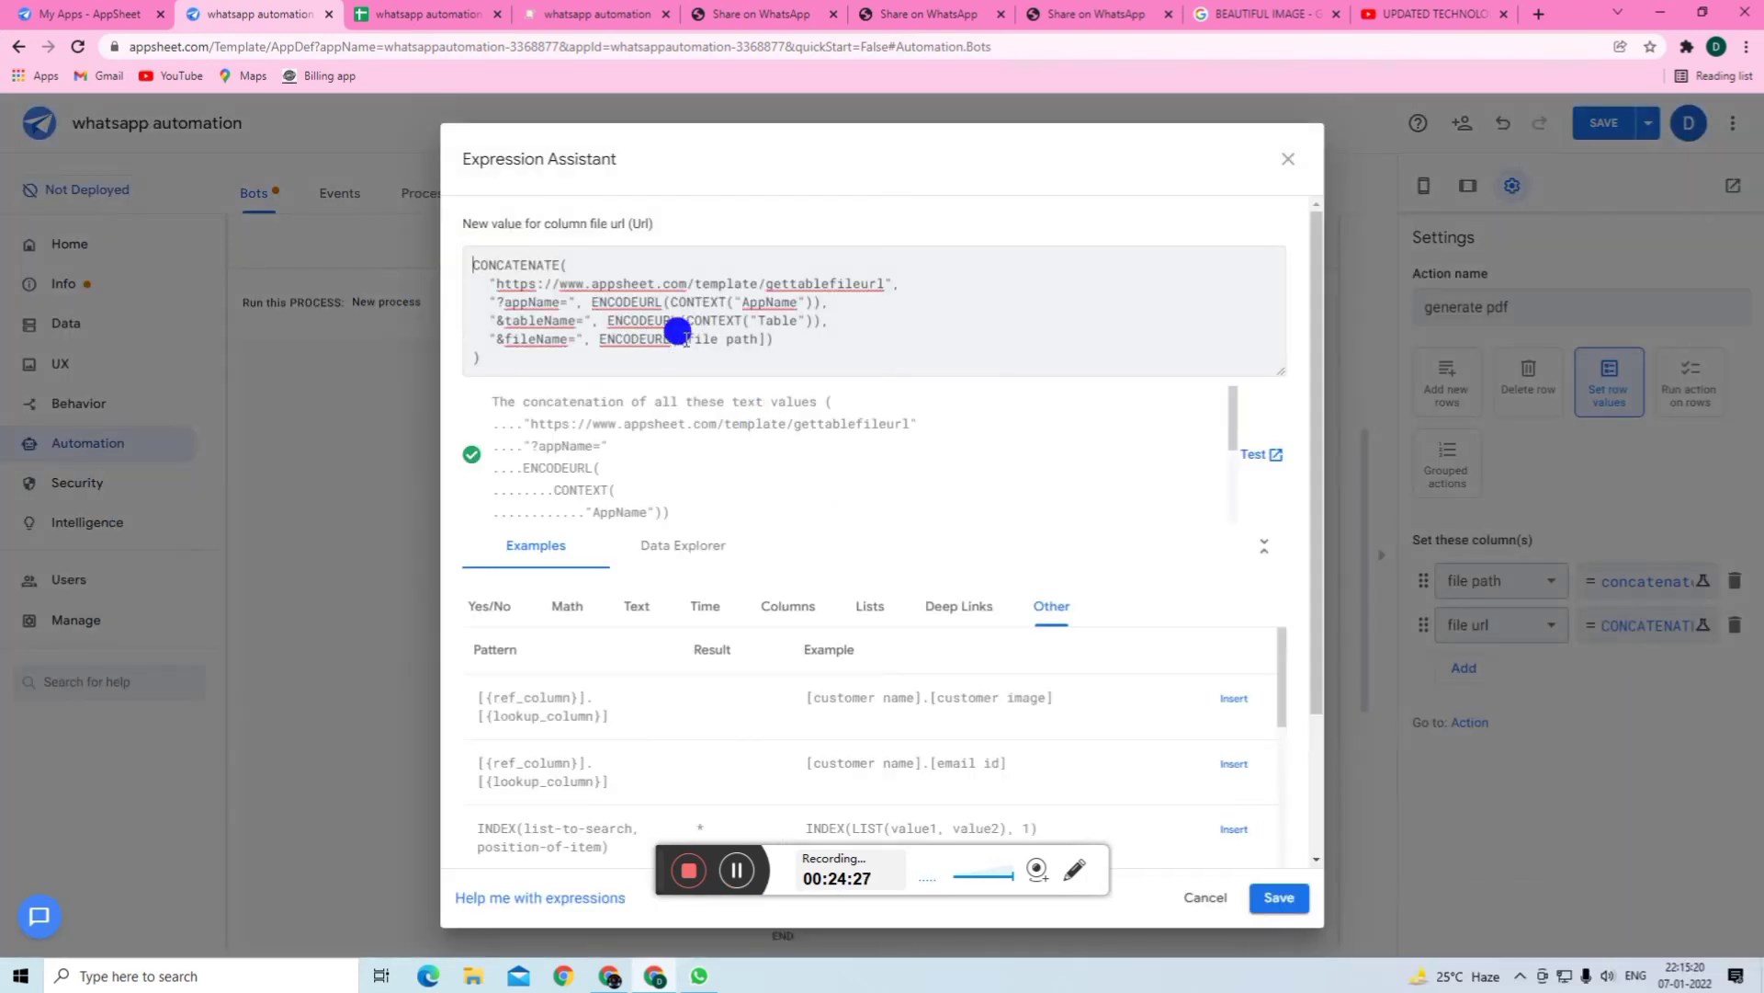
pyautogui.moveTo(681, 332); pyautogui.dragTo(743, 336)
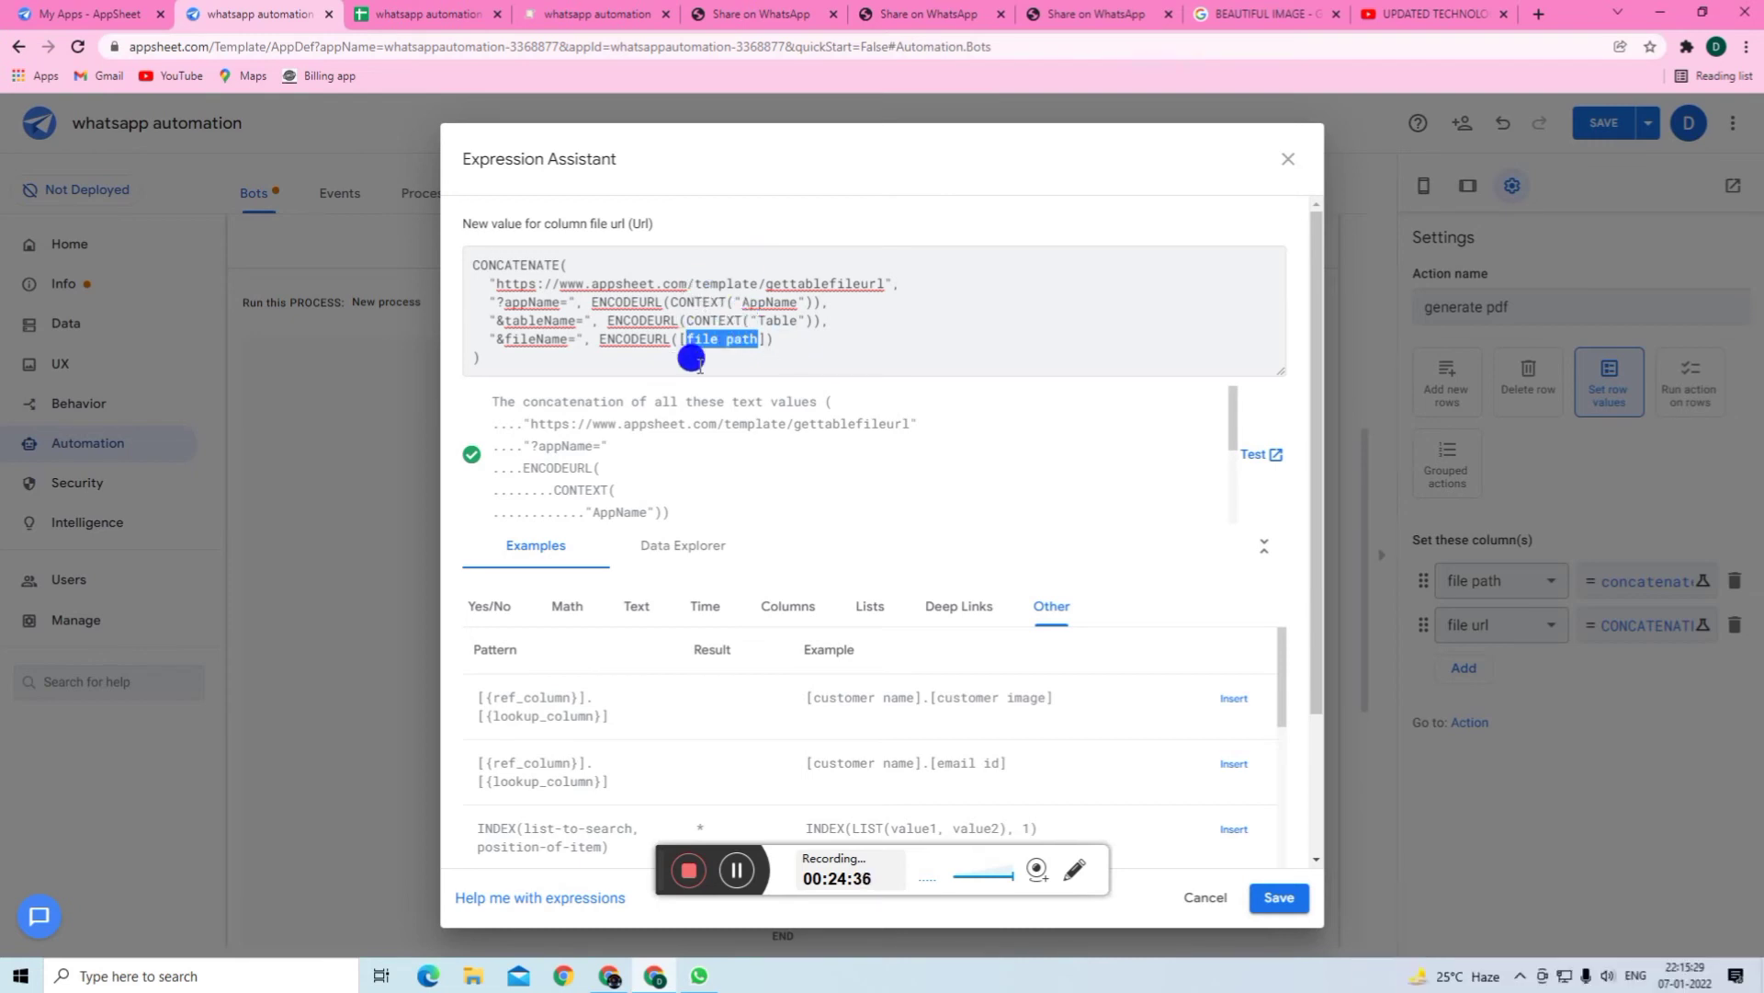
pyautogui.click(428, 16)
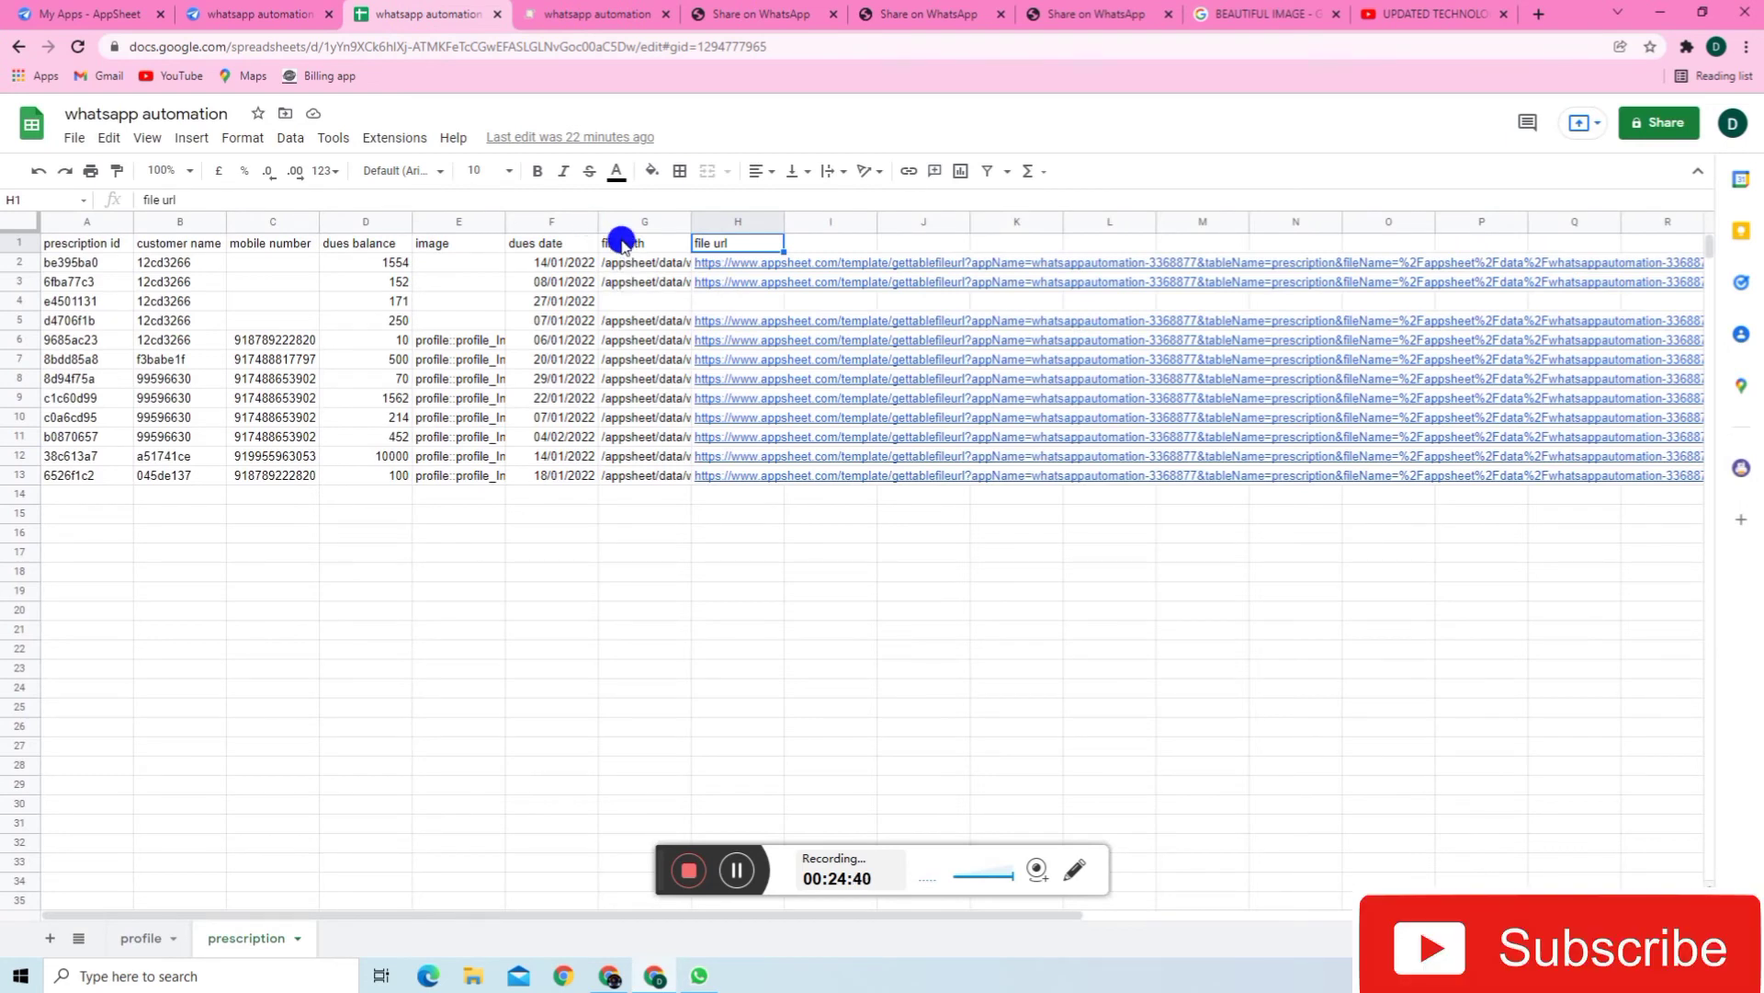
pyautogui.click(622, 242)
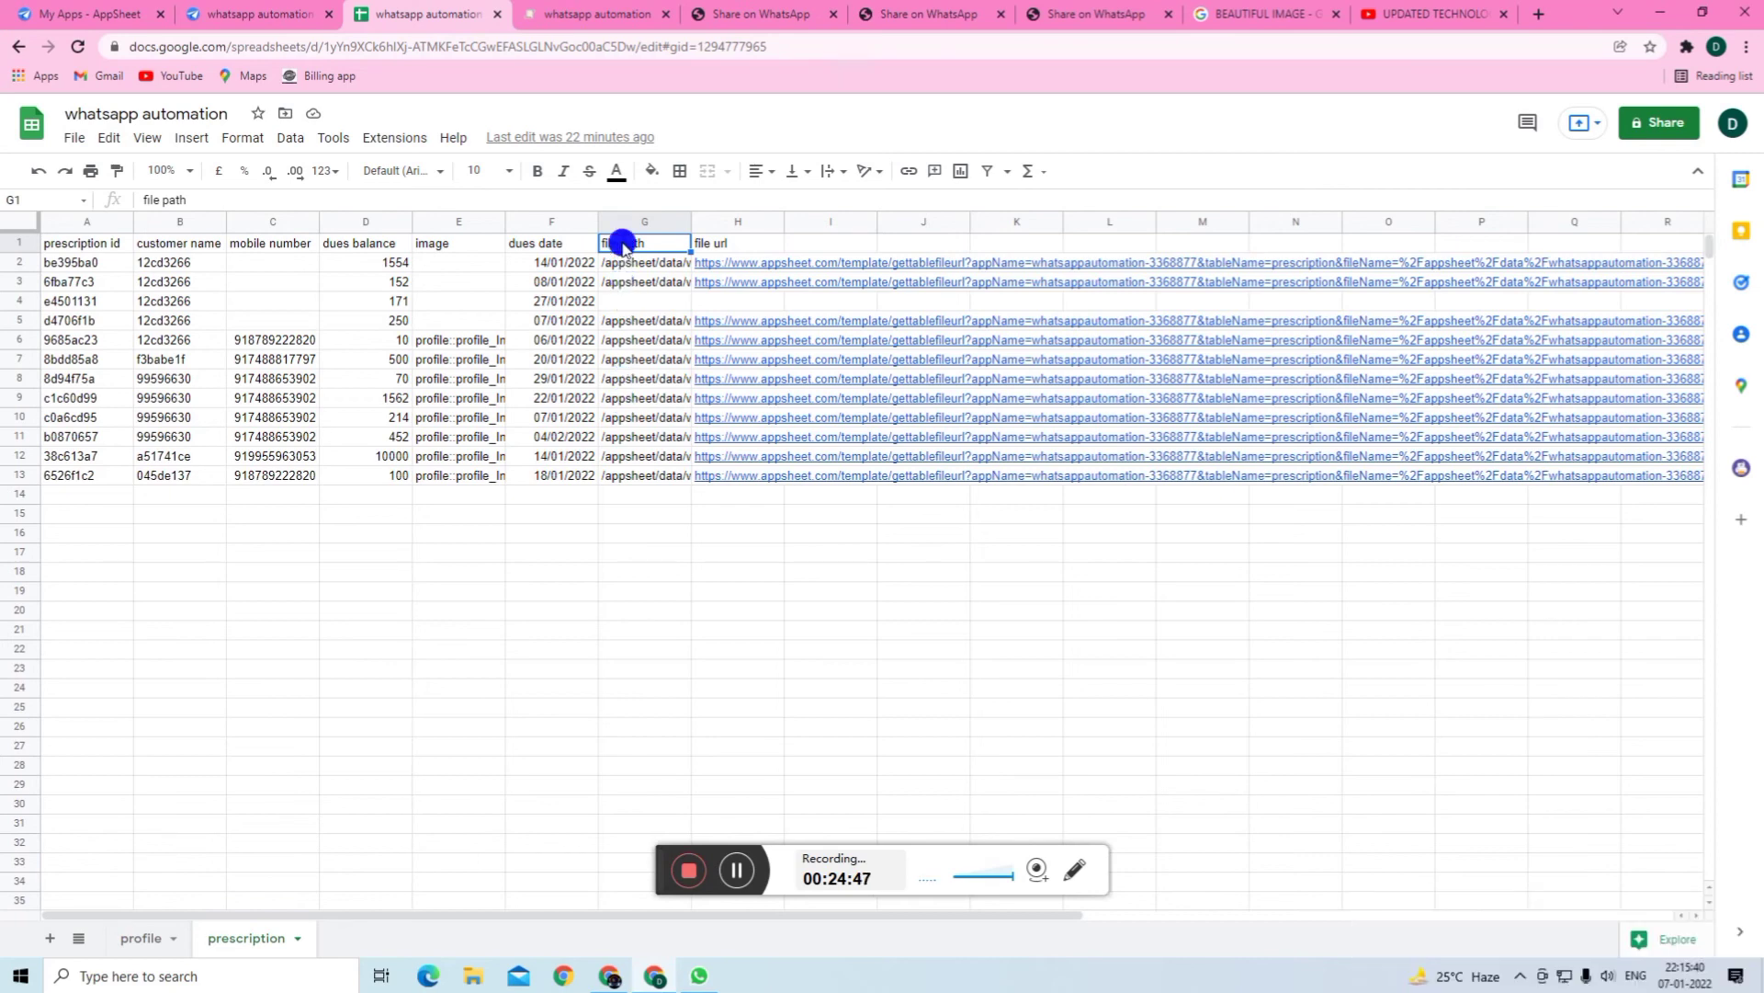
pyautogui.click(193, 18)
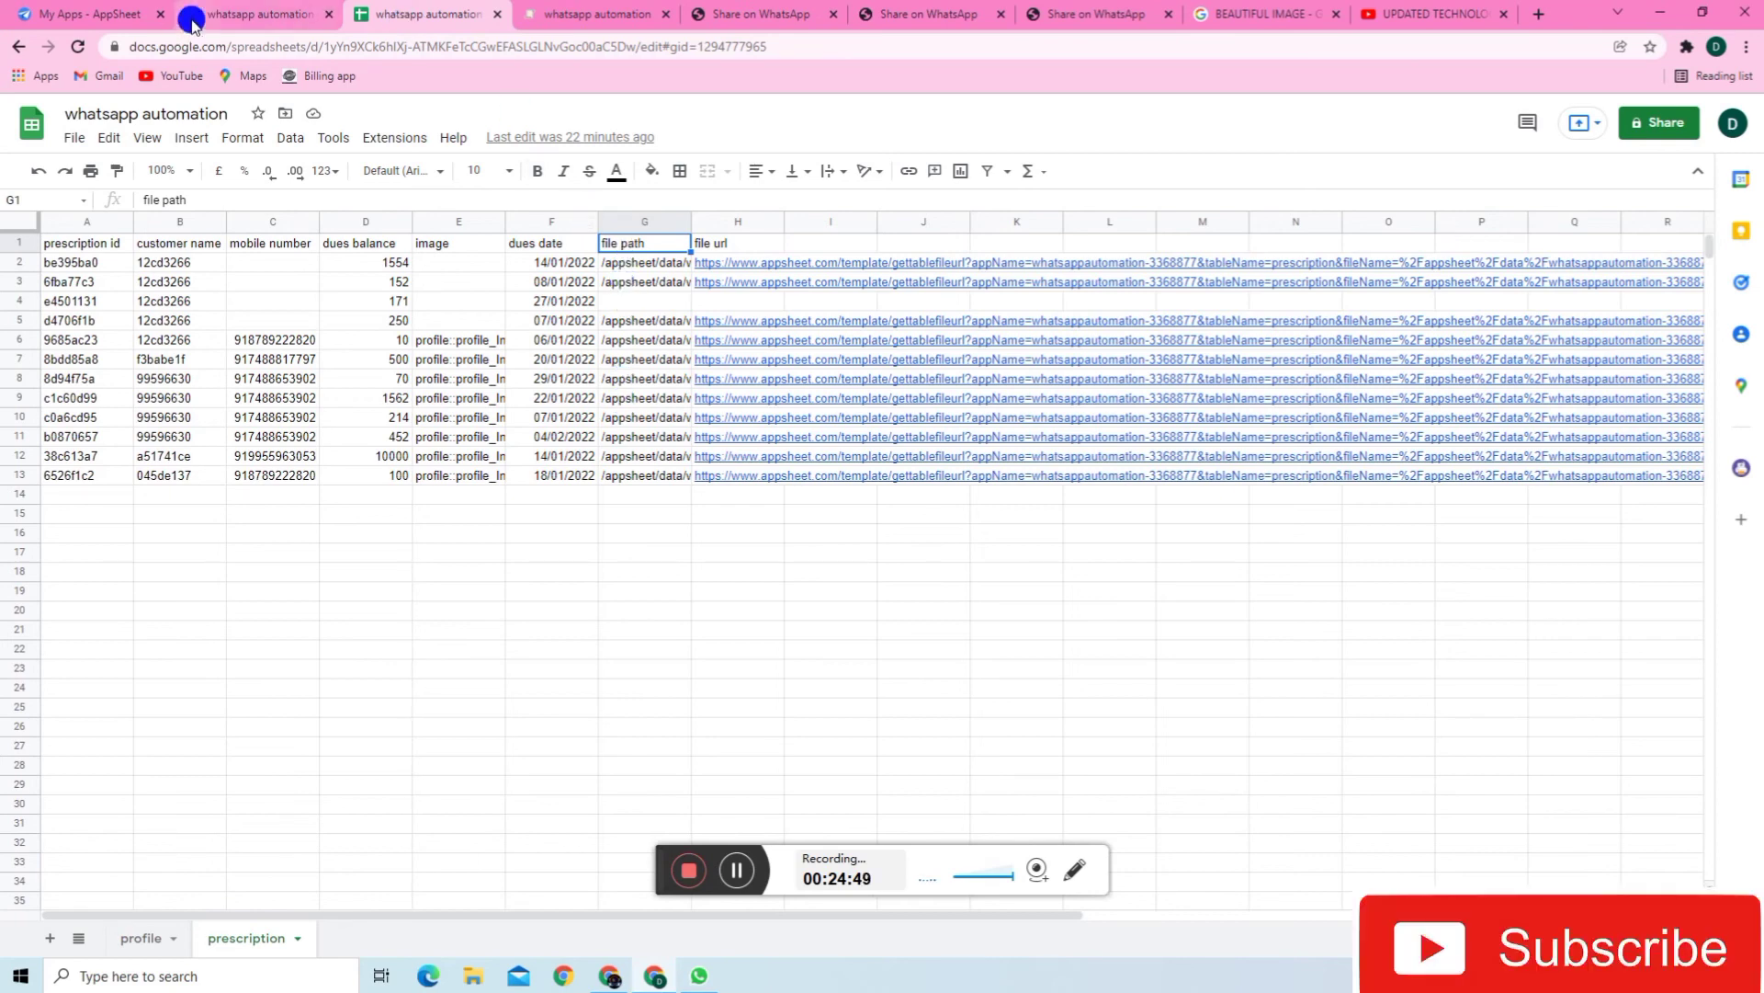
pyautogui.click(258, 15)
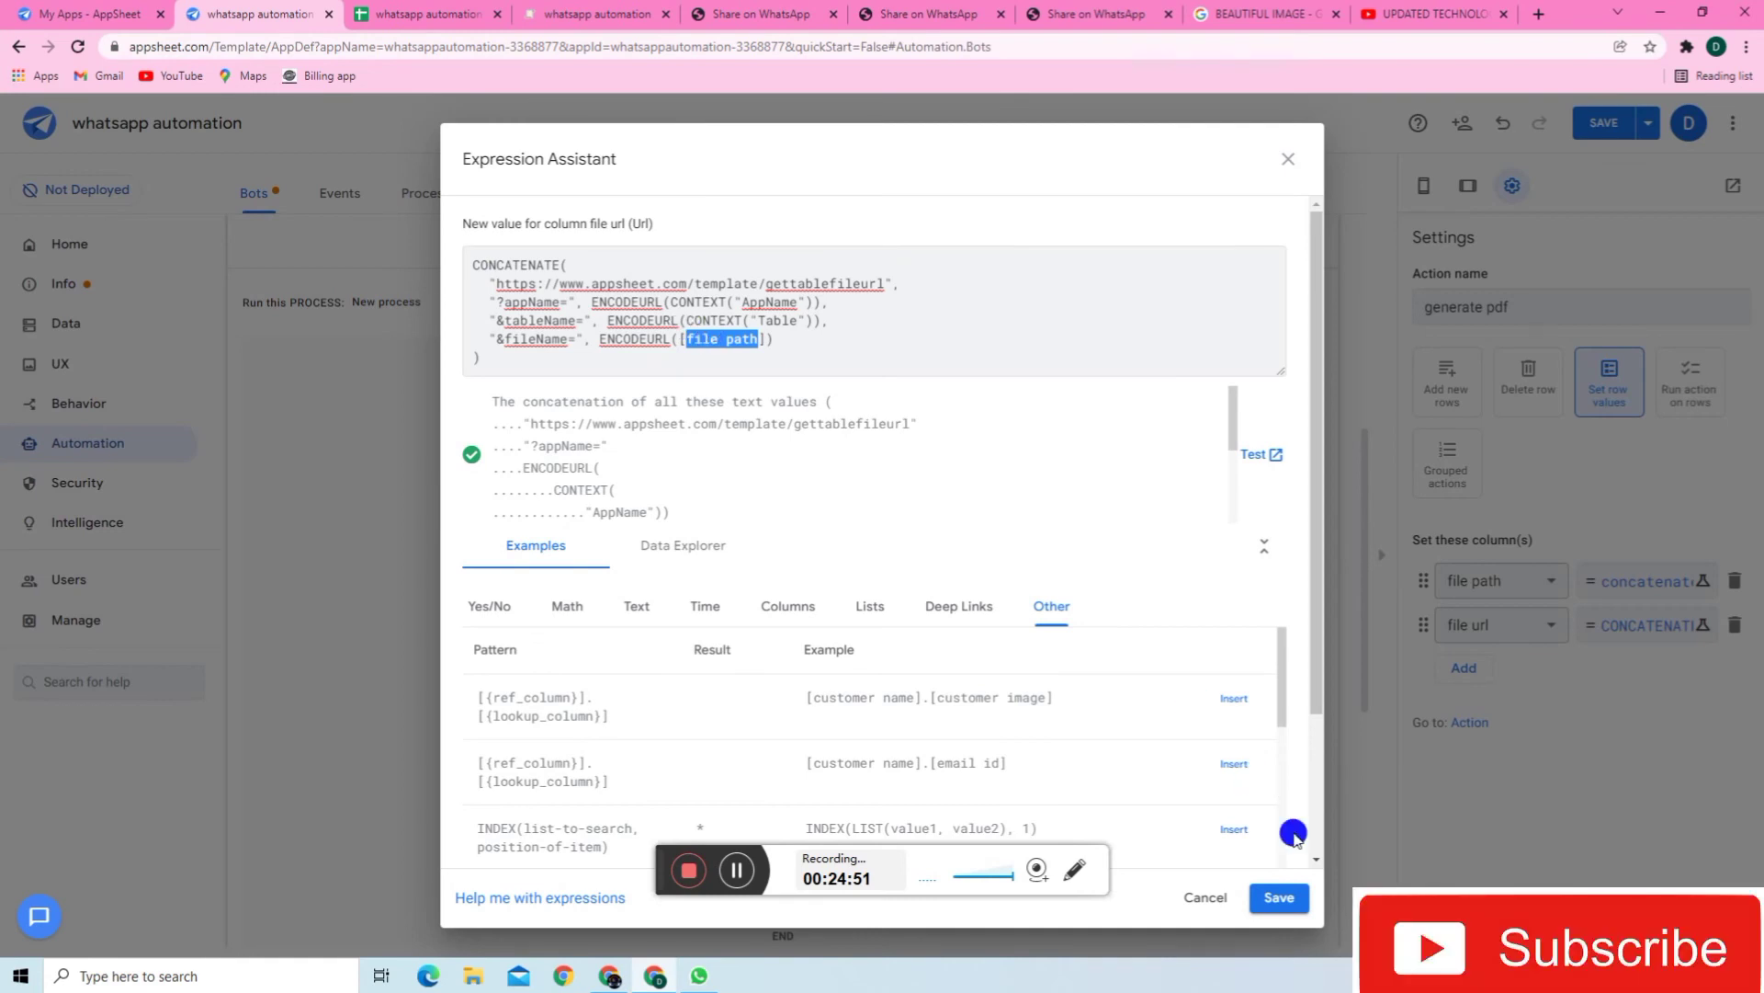
pyautogui.click(1277, 898)
pyautogui.click(1604, 643)
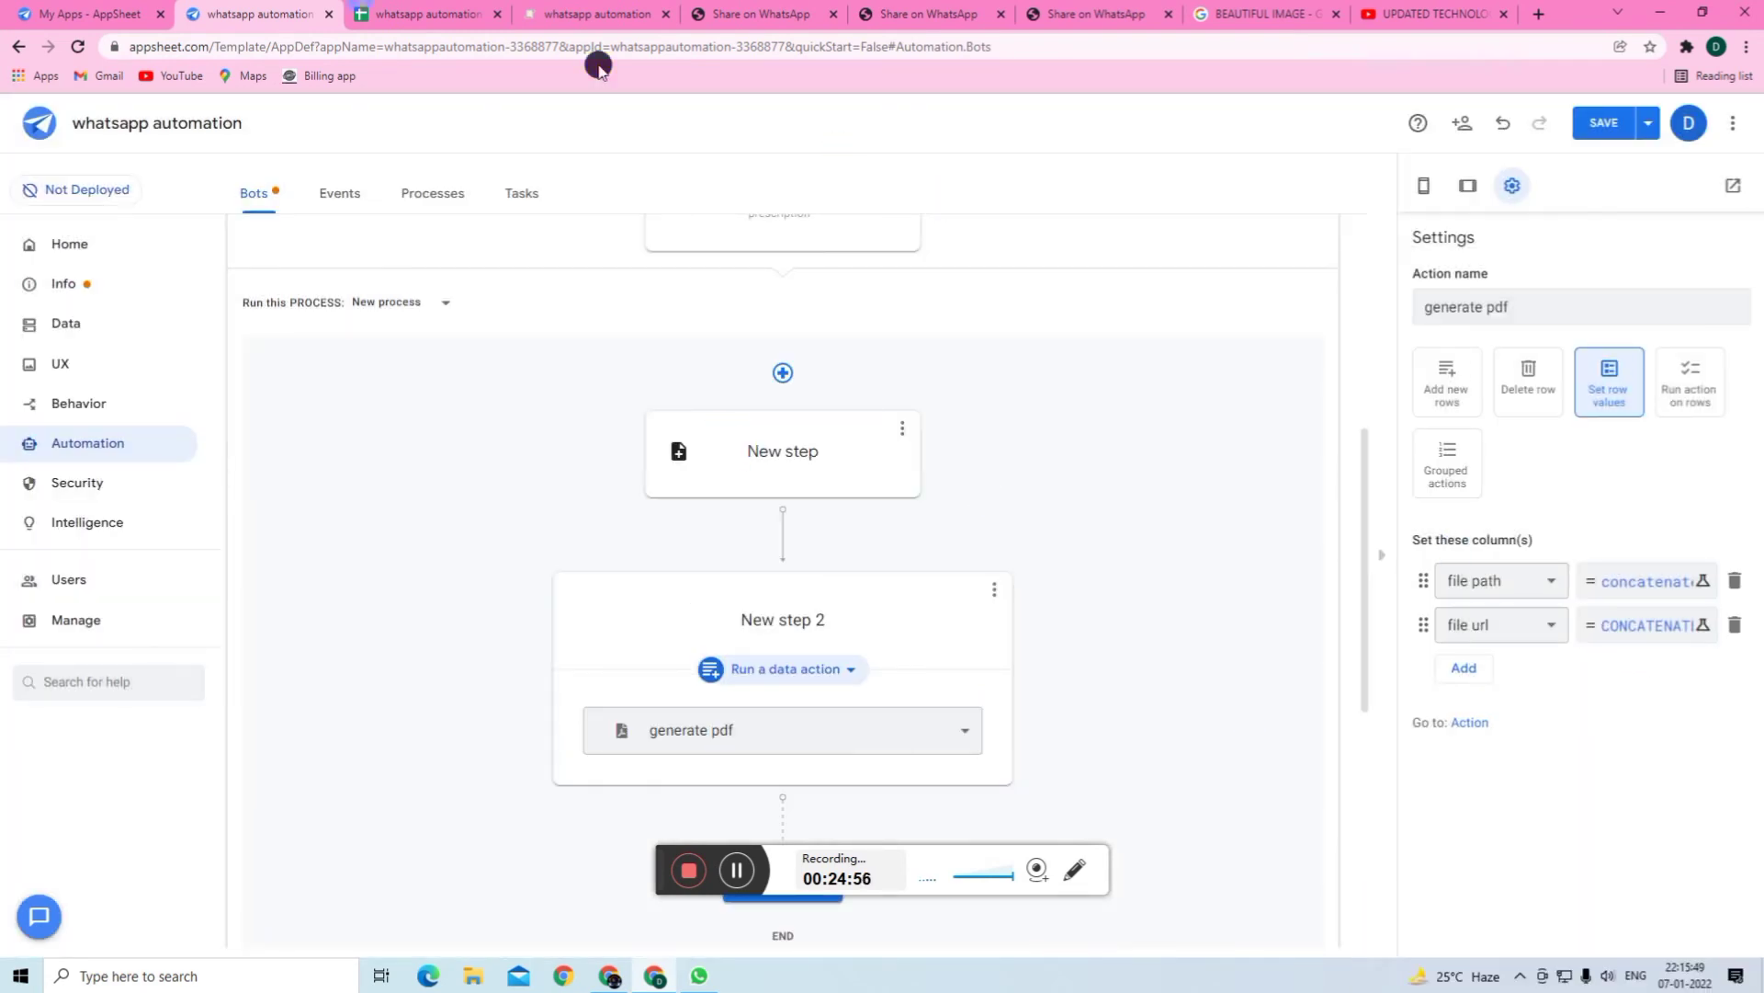
# - Check the prescription sheet, then examine the target expression of the Whatsapp share action and save it
pyautogui.click(395, 14)
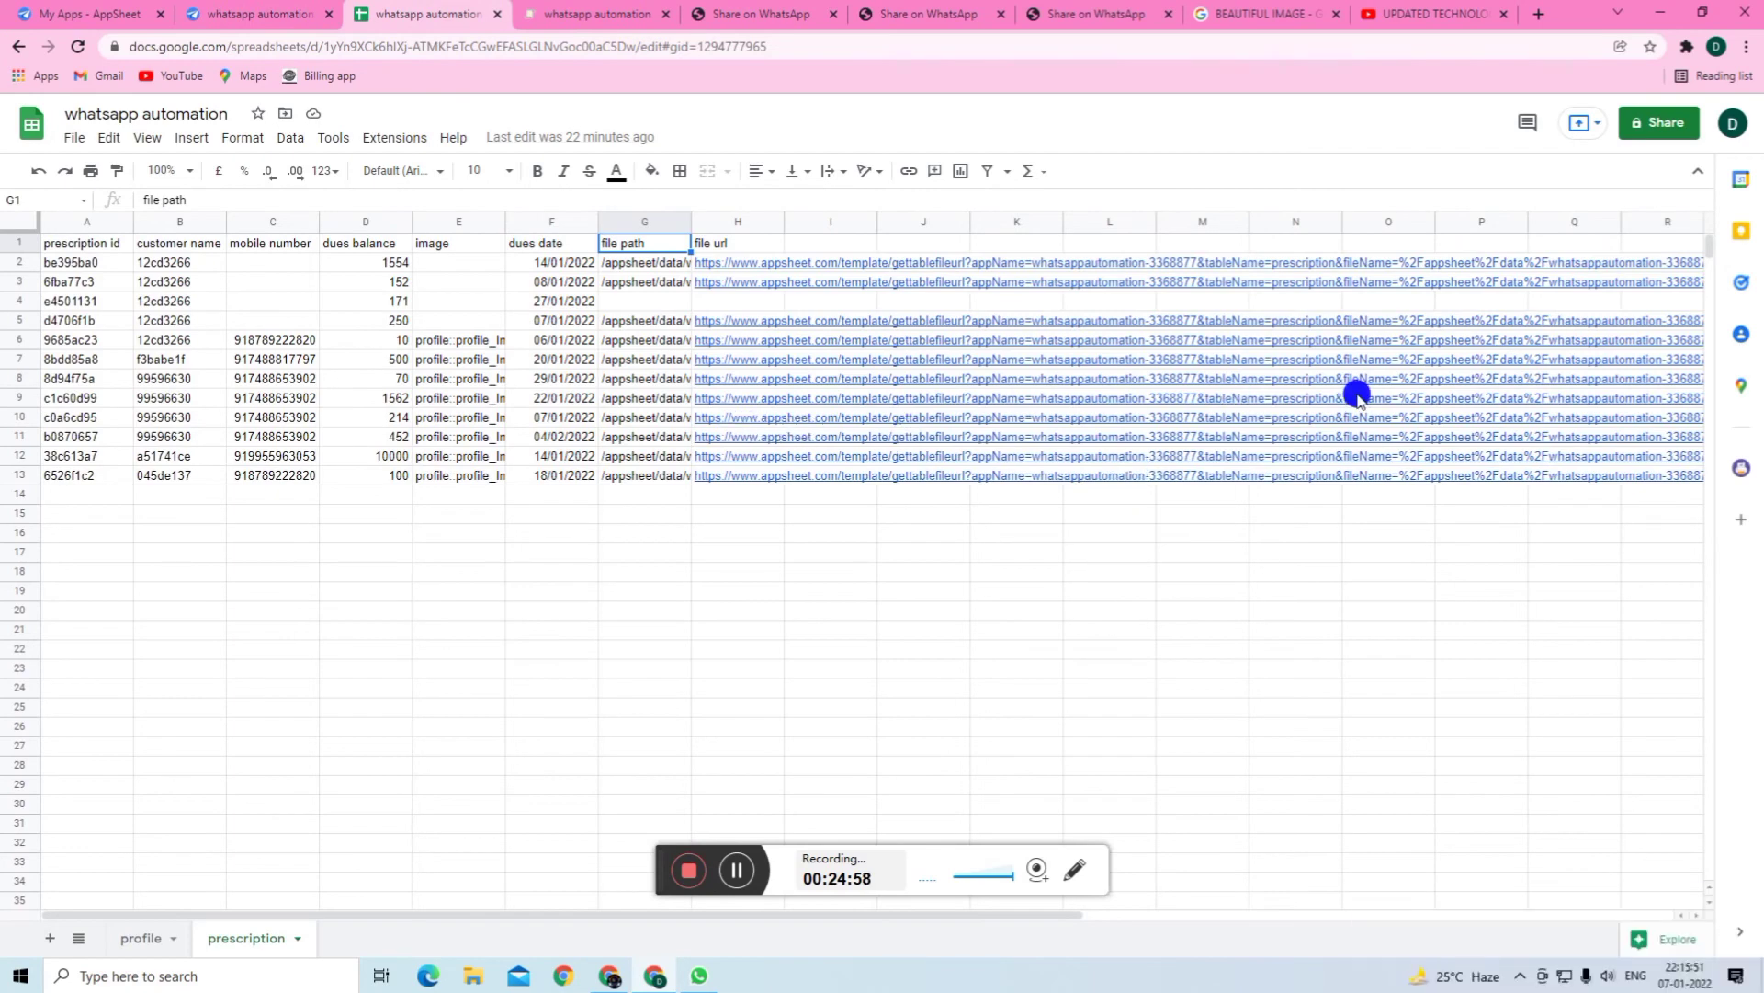
pyautogui.click(210, 20)
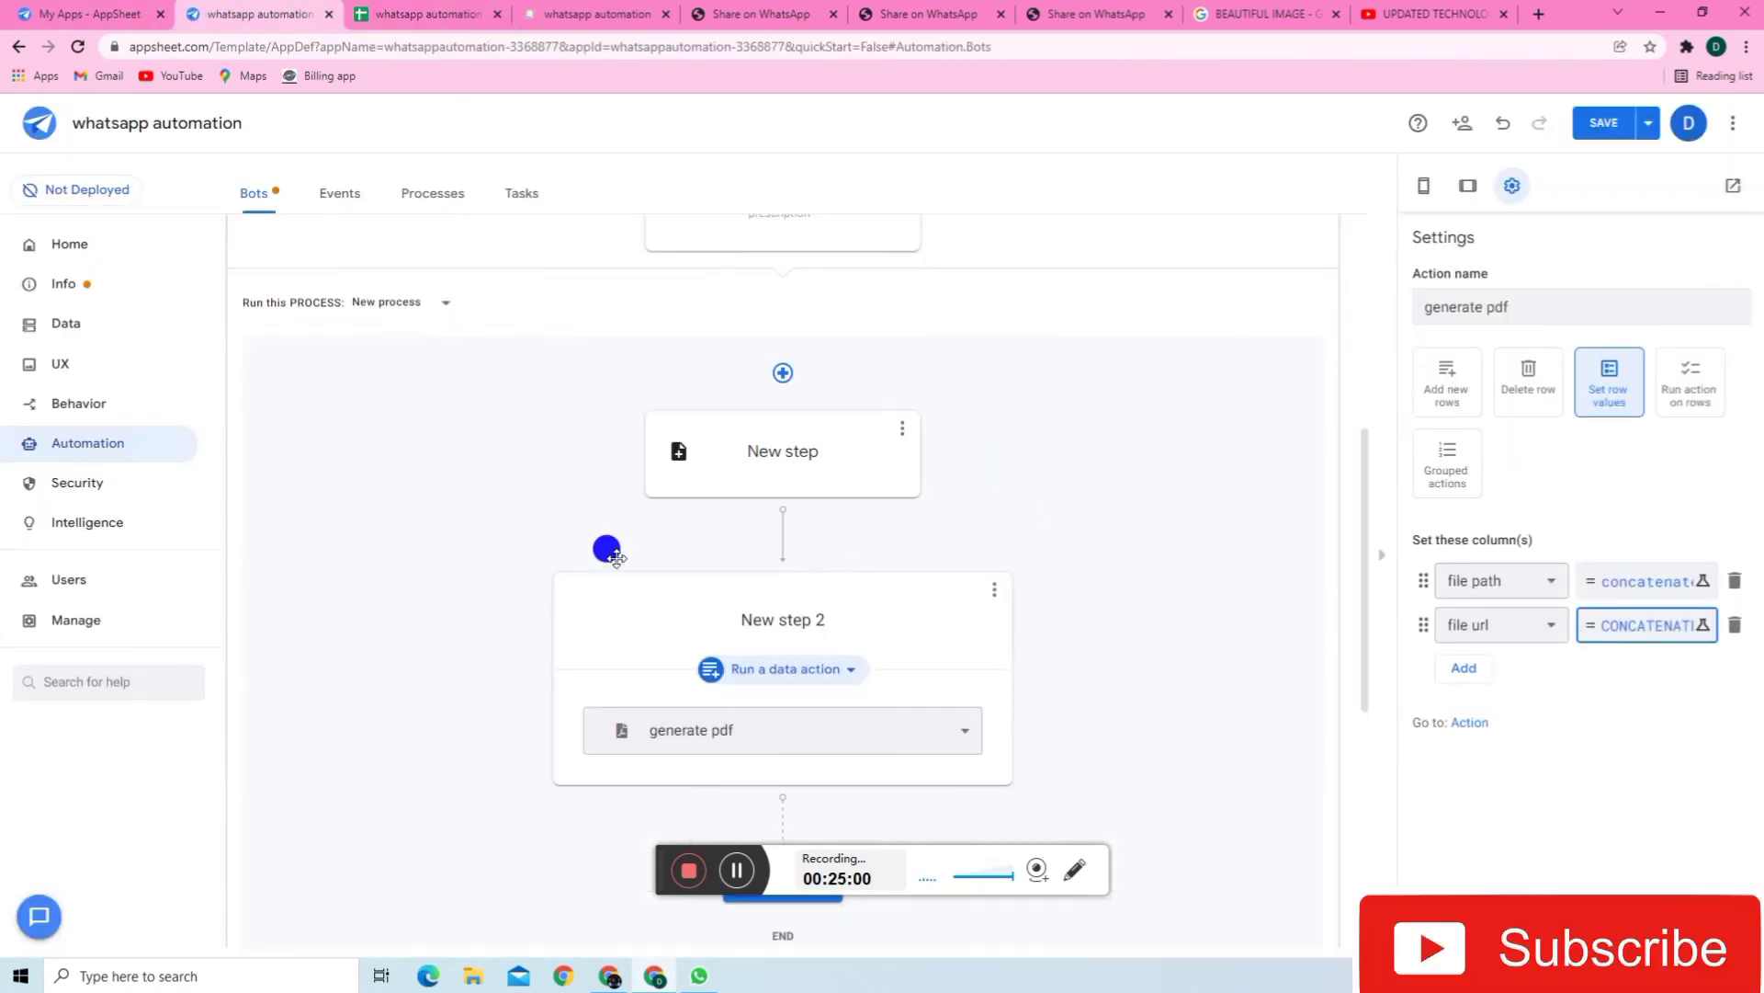
pyautogui.click(67, 405)
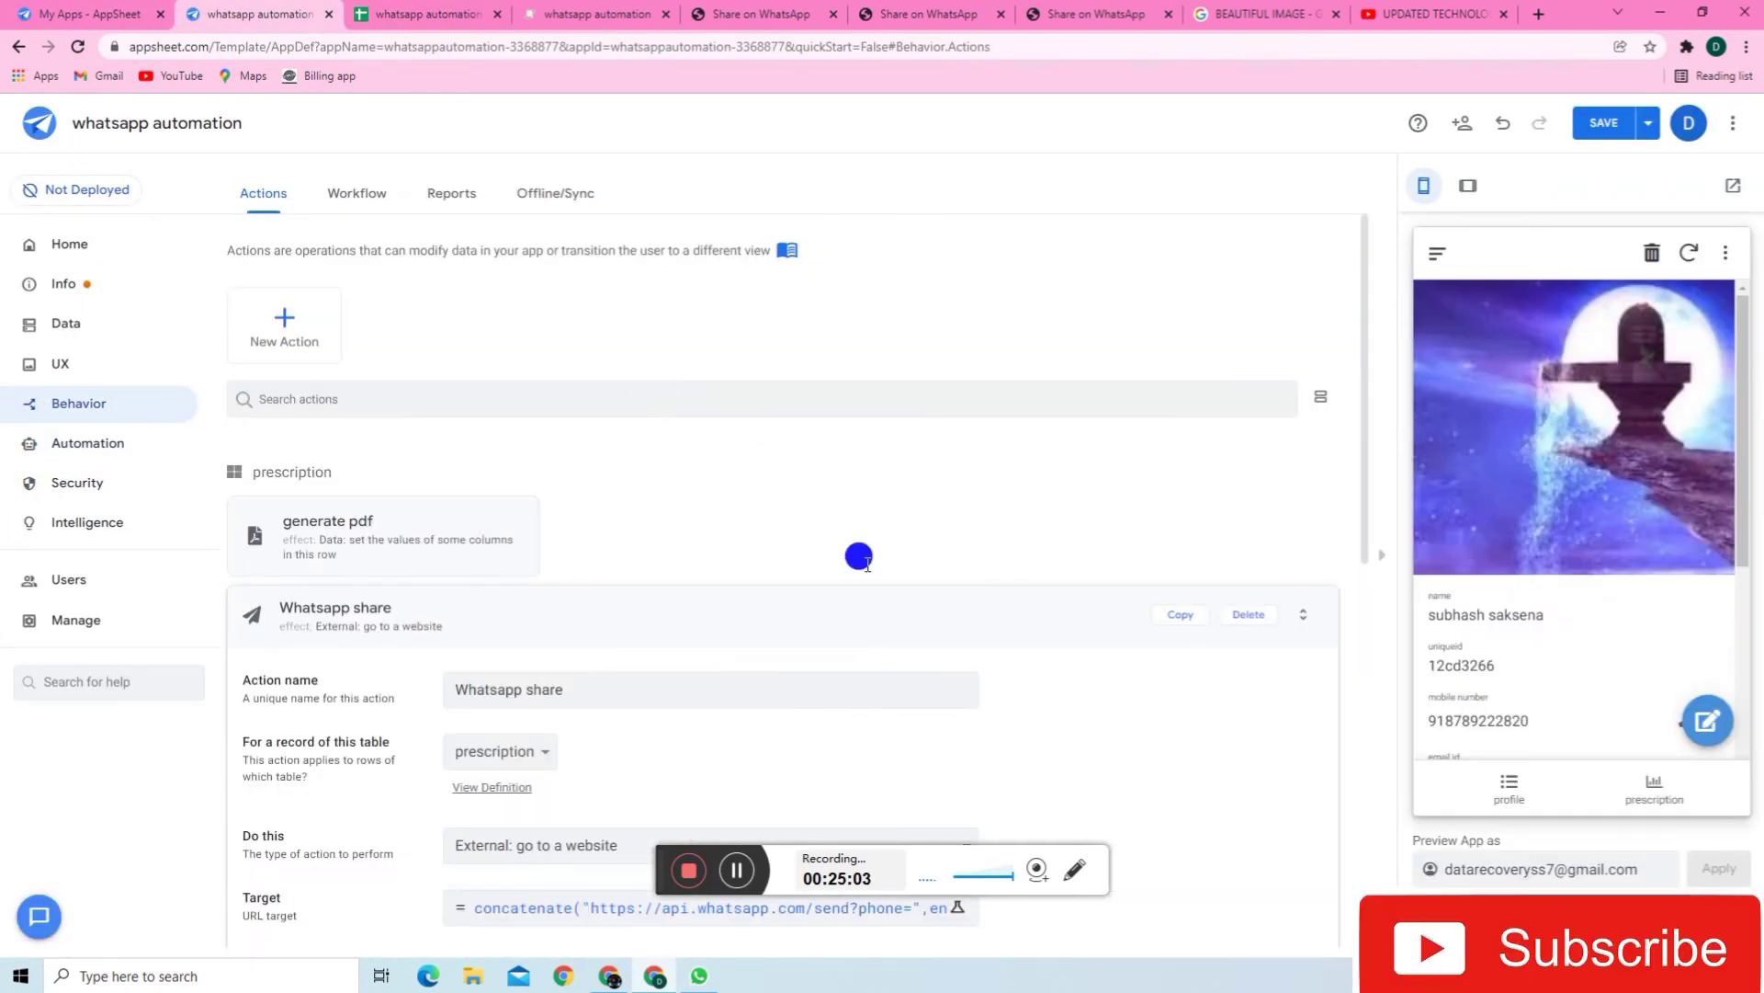
pyautogui.scroll(-6, 799, 698)
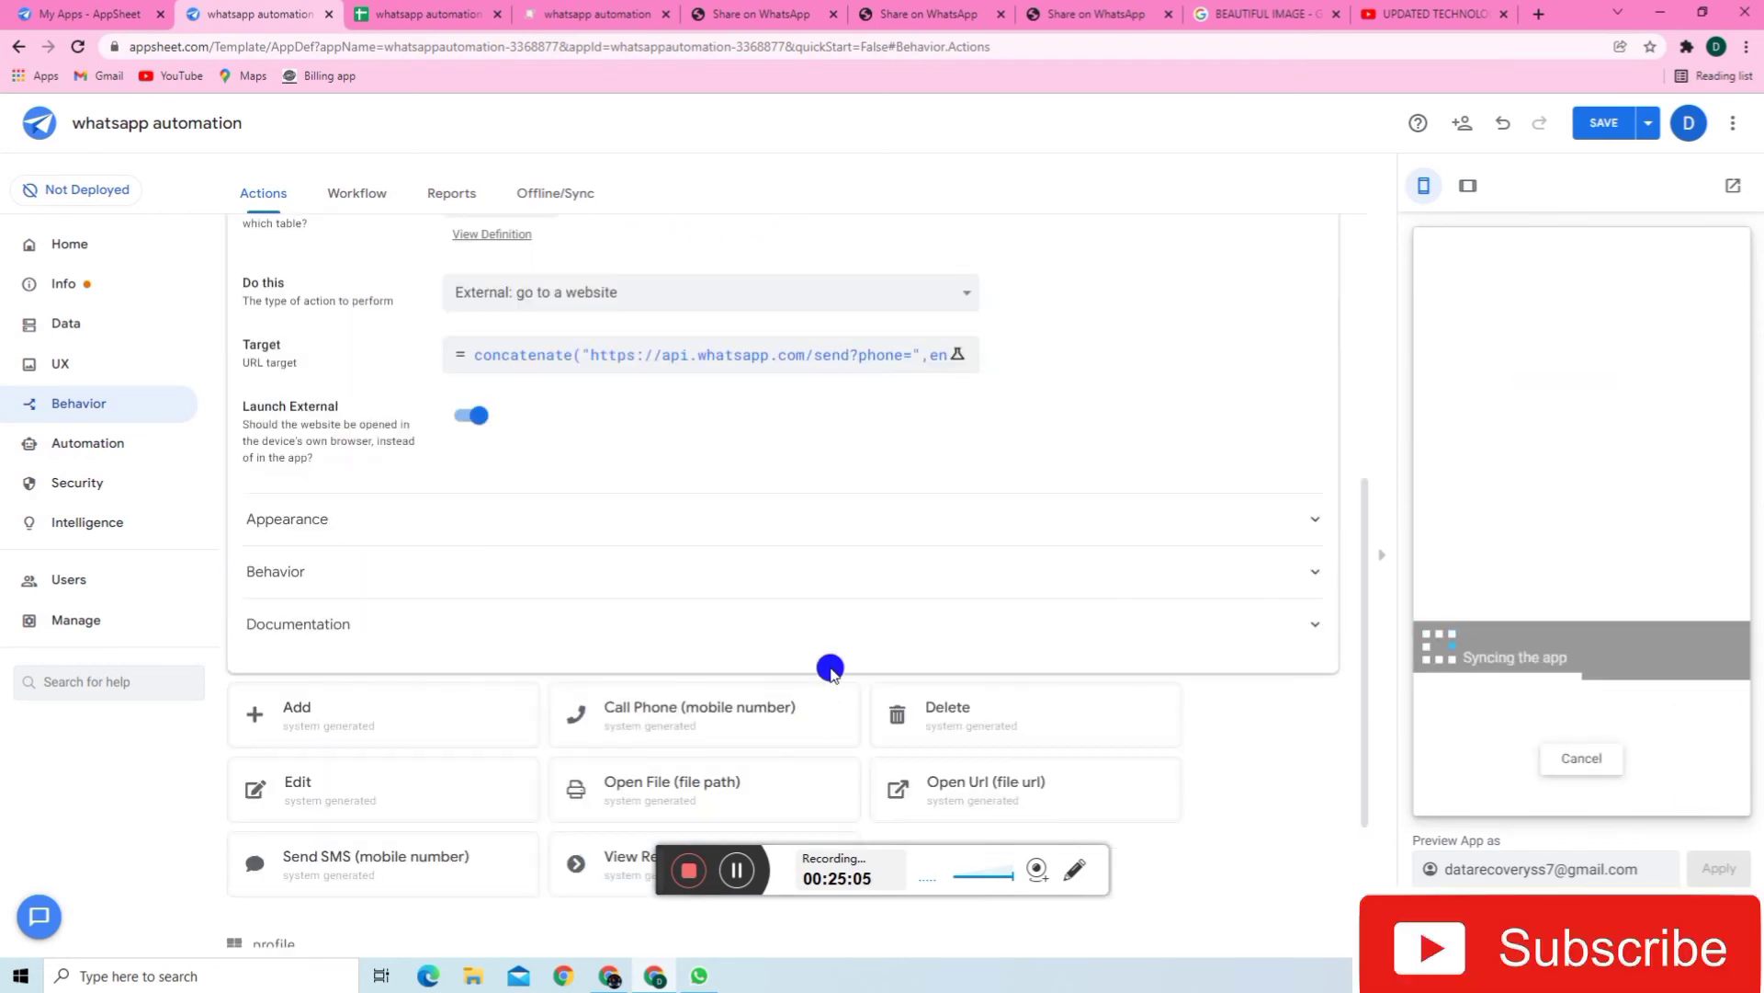
pyautogui.click(824, 360)
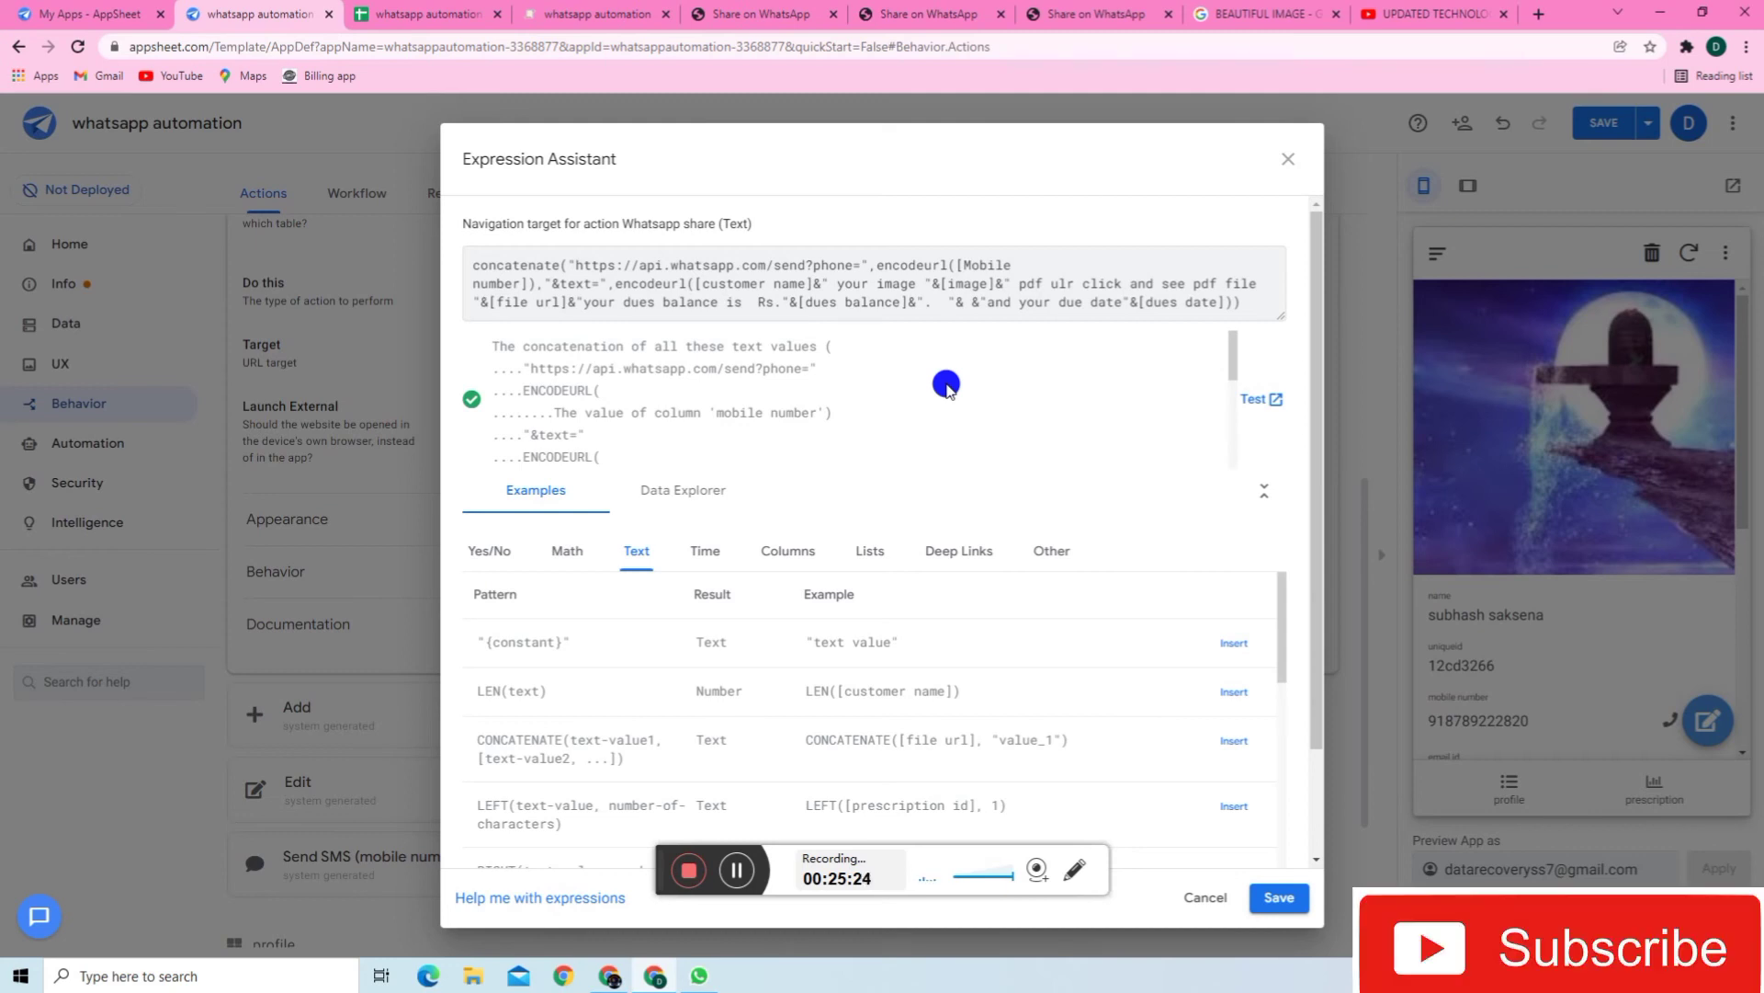
pyautogui.click(1279, 898)
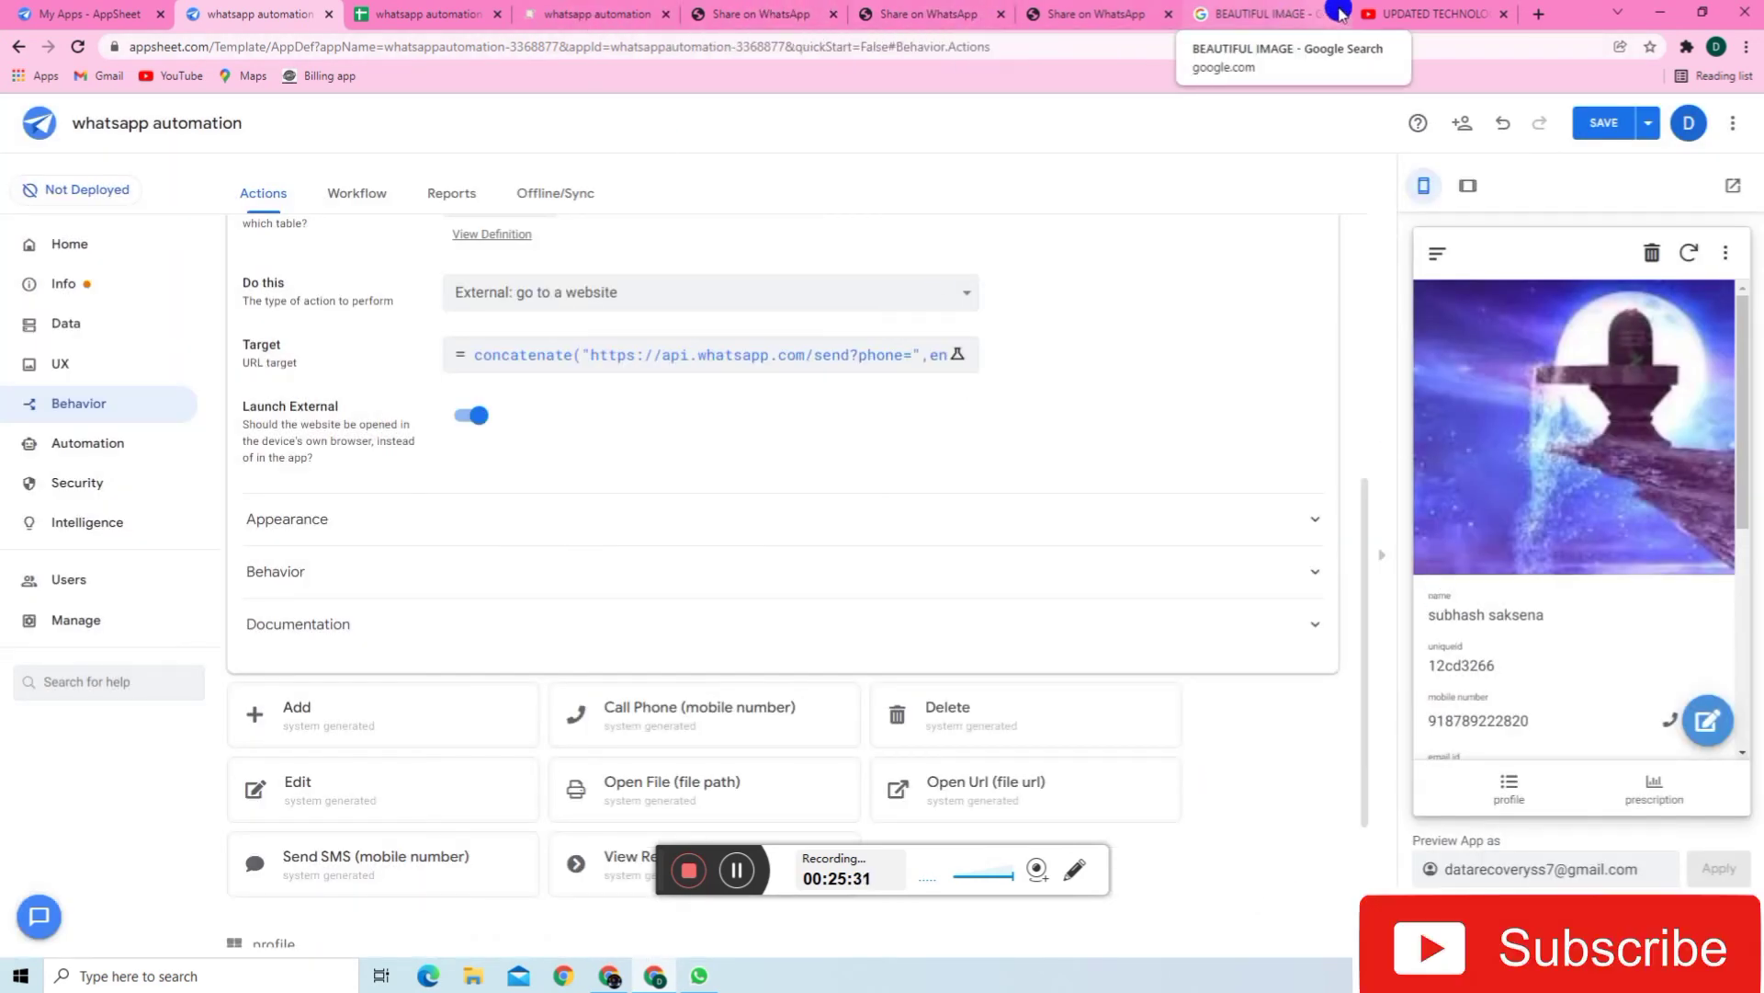
# - Switch to WhatsApp, view the image linked in the latest shared message, and return to the app editor
pyautogui.click(699, 975)
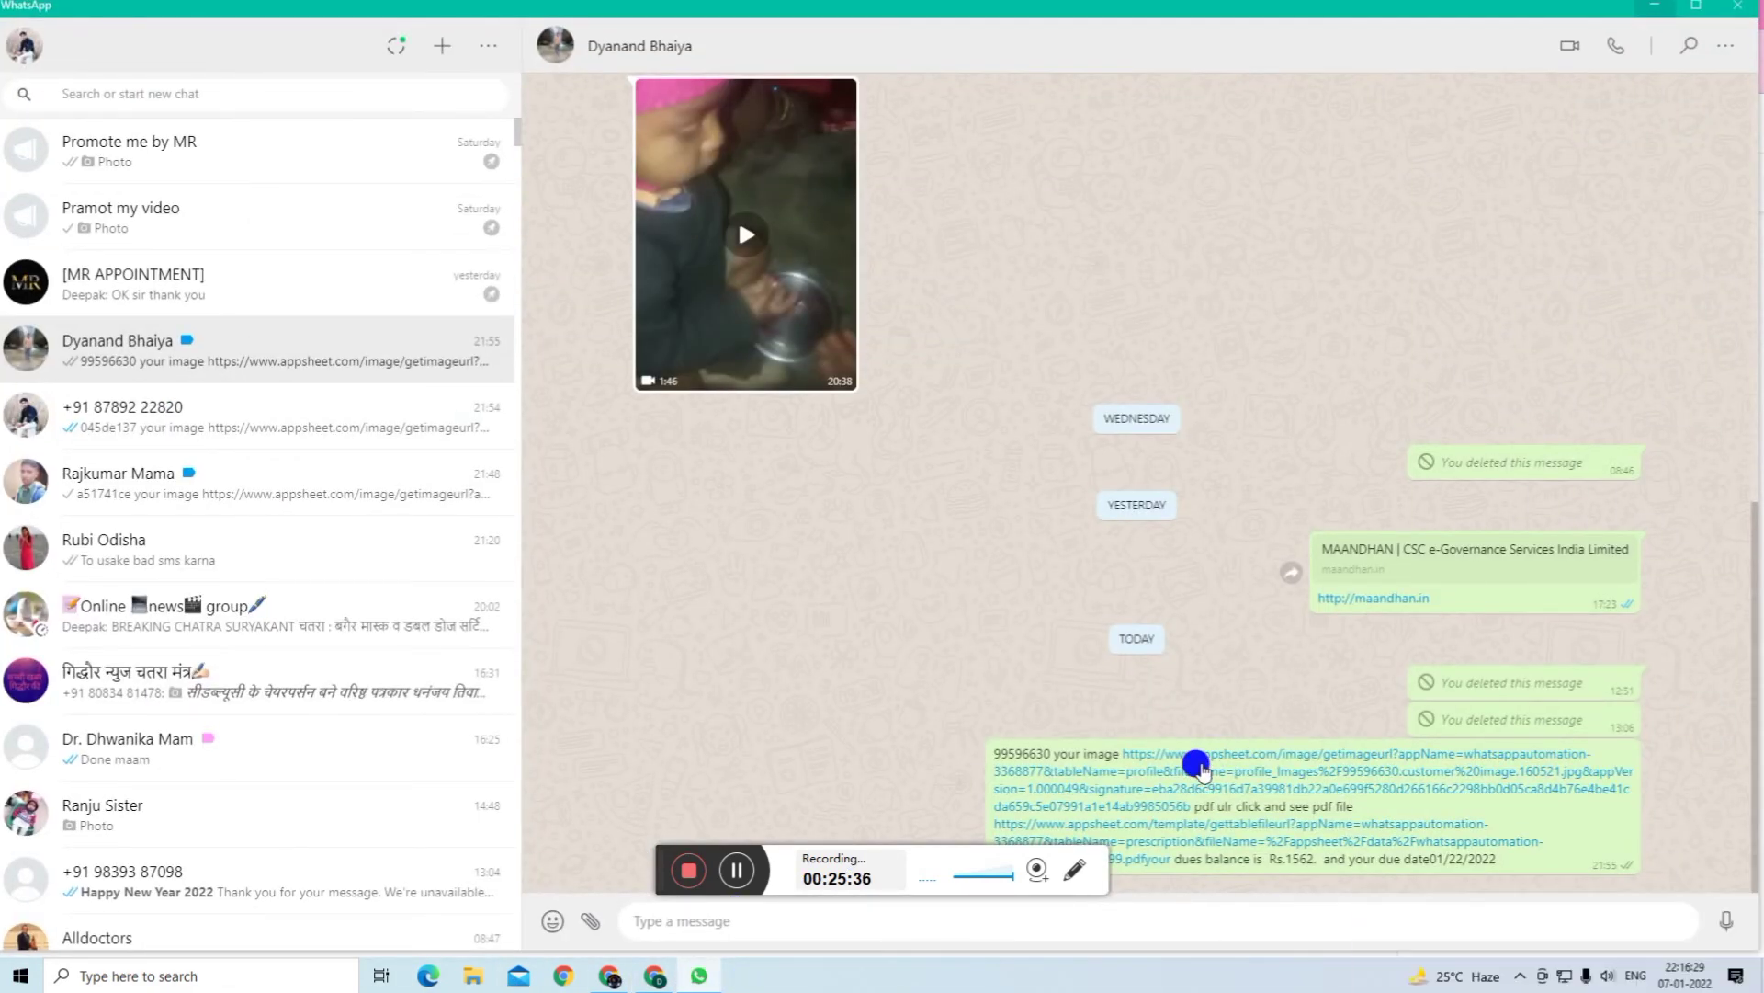
pyautogui.click(1202, 771)
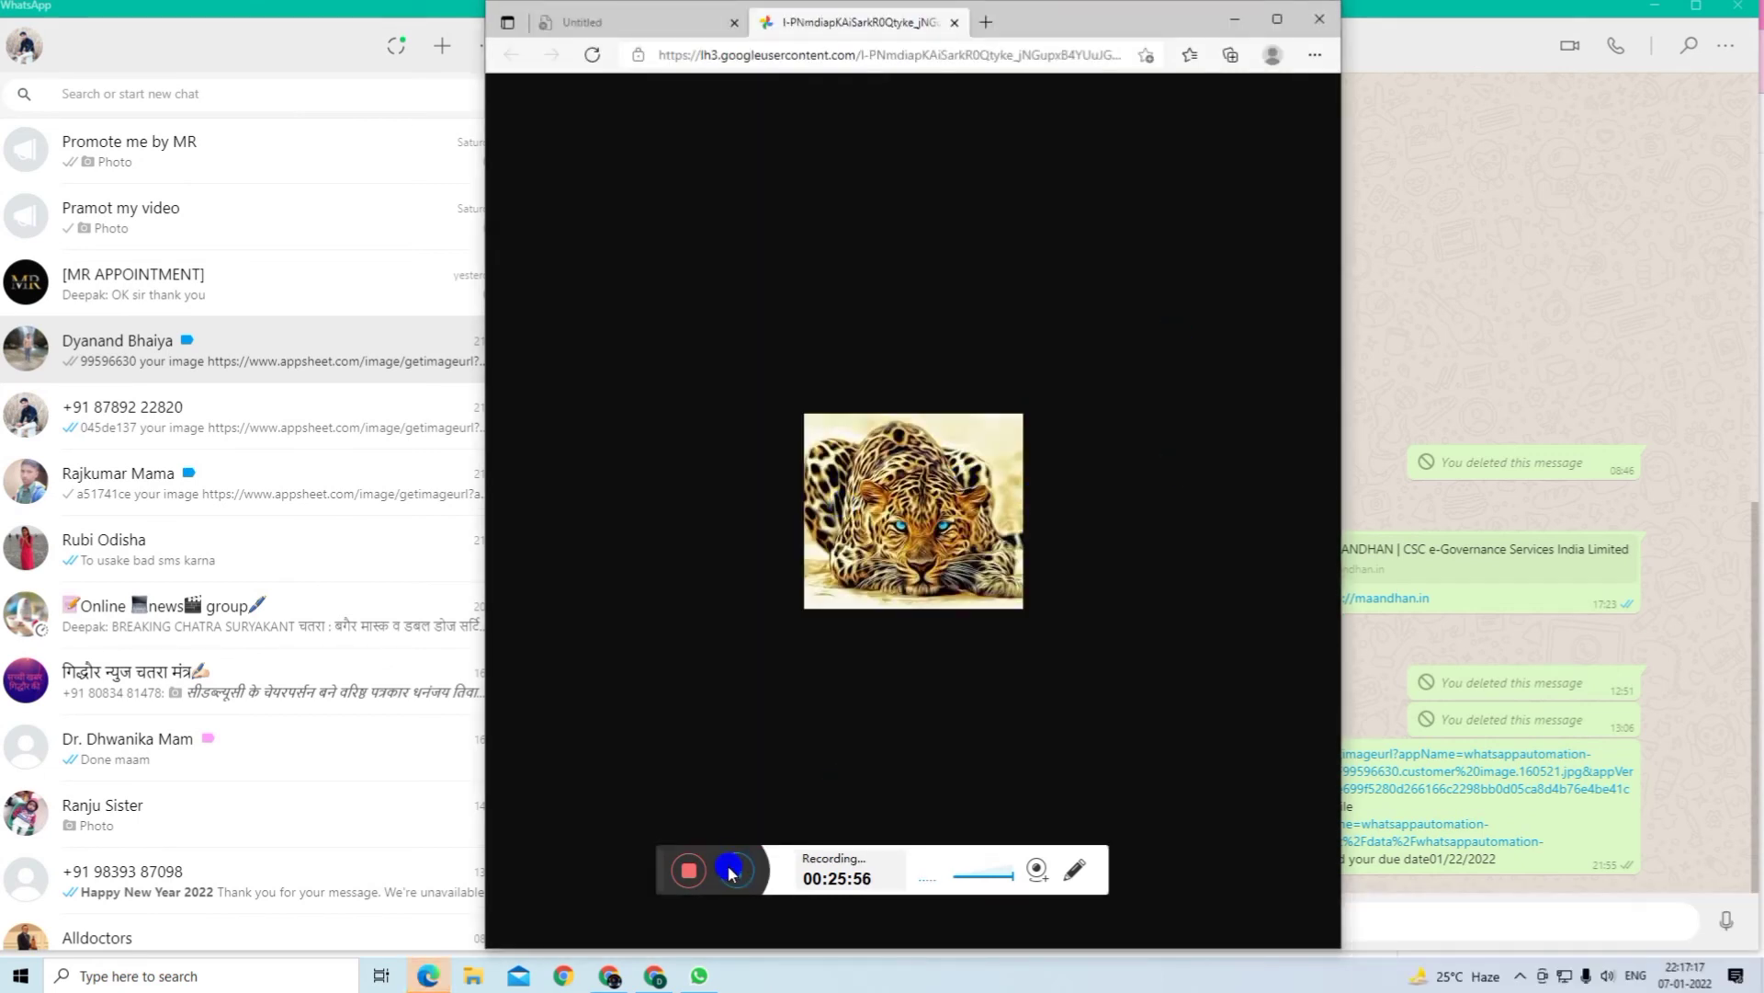
pyautogui.hotkey('alt', 'F4')
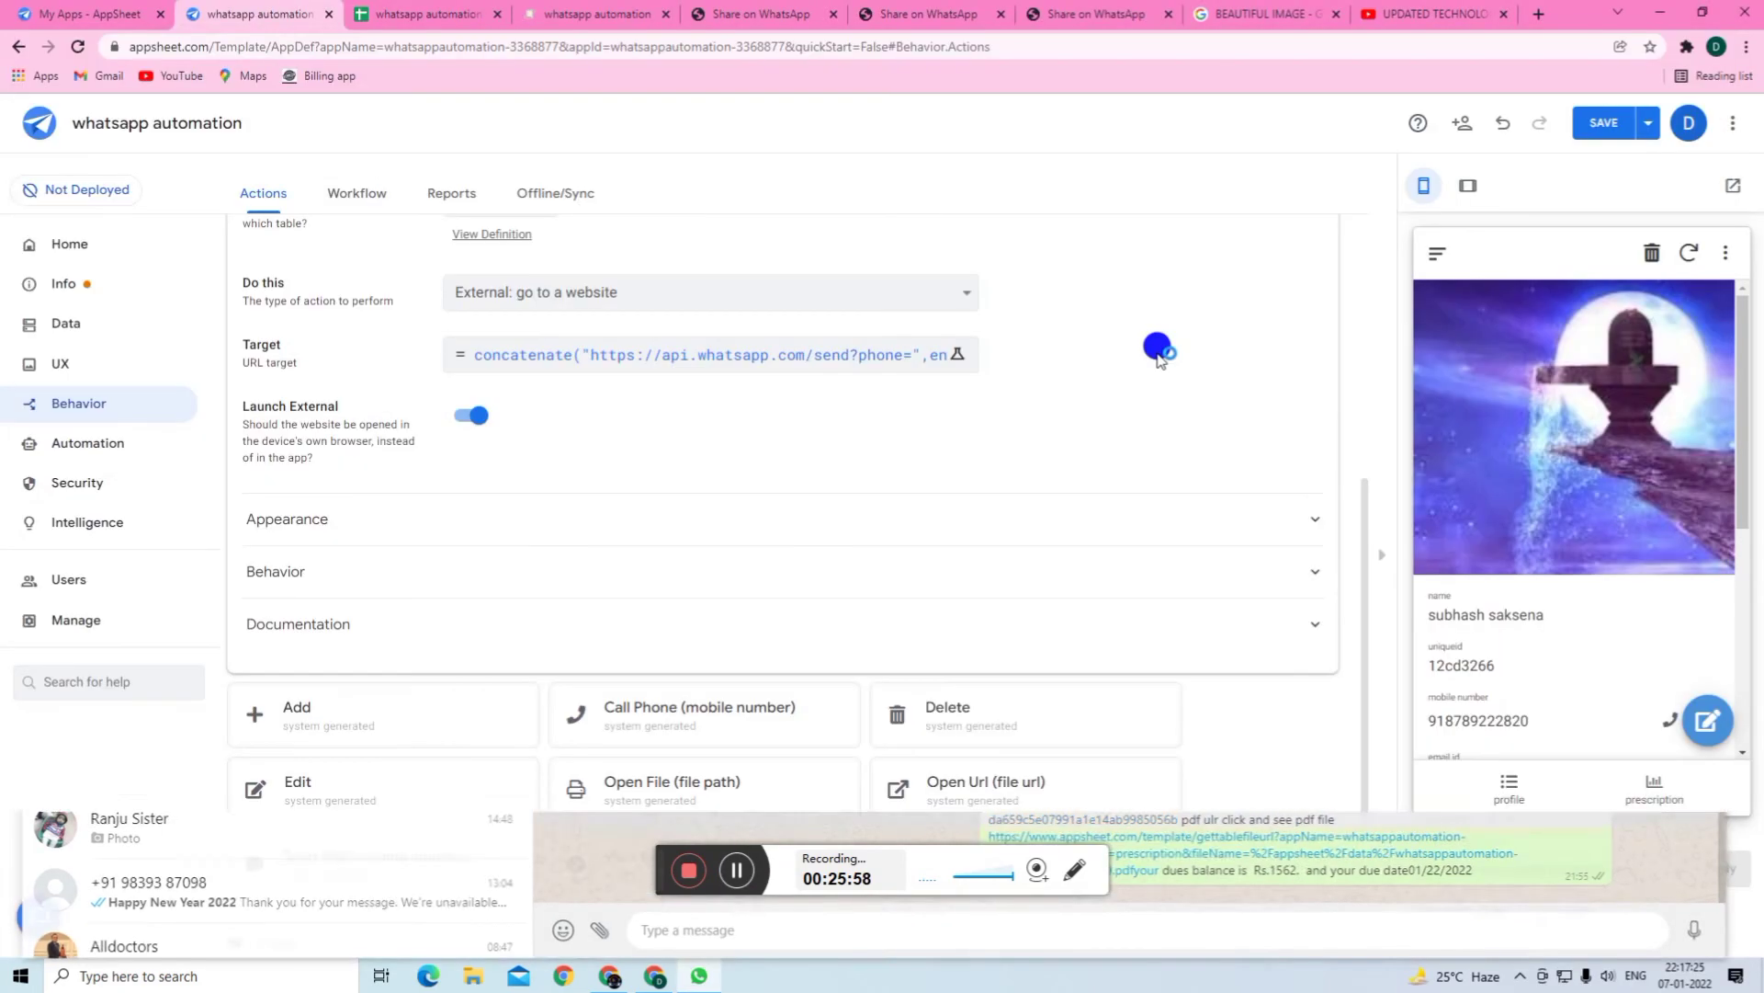
# - Examine the icon and prominence settings of the Whatsapp share action, and open the first related prescription in the app preview
pyautogui.scroll(-3, 622, 433)
pyautogui.scroll(5, 614, 441)
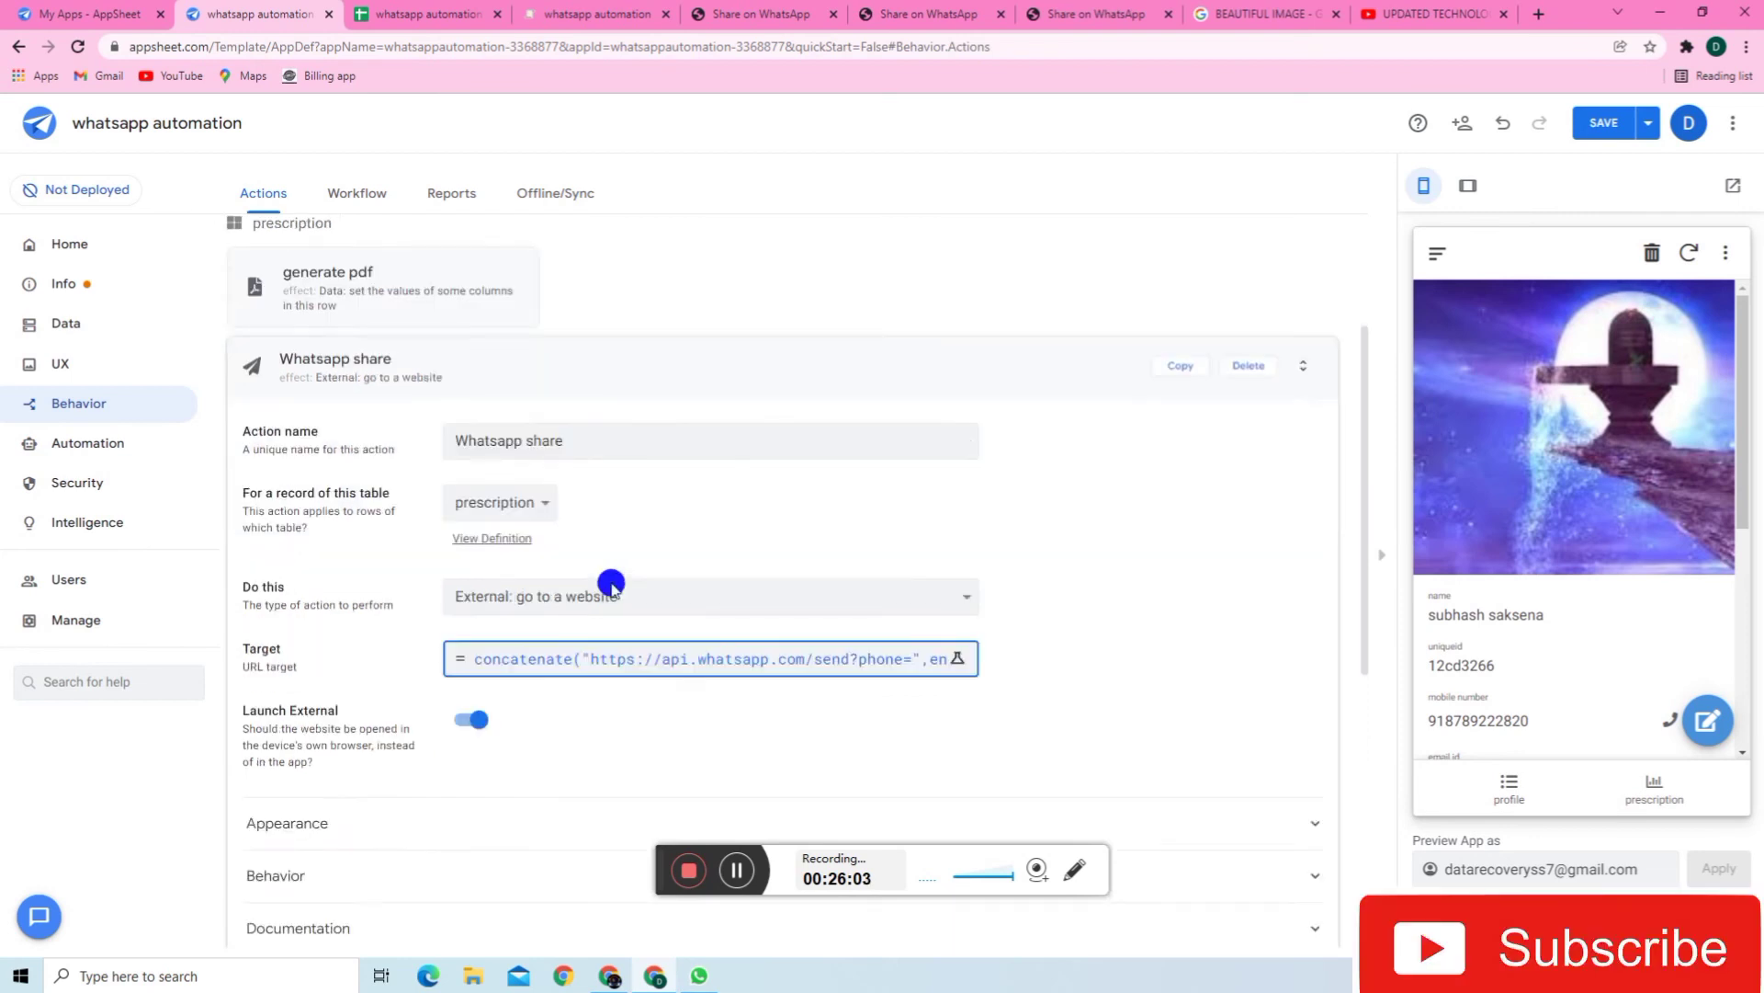
pyautogui.scroll(-5, 616, 597)
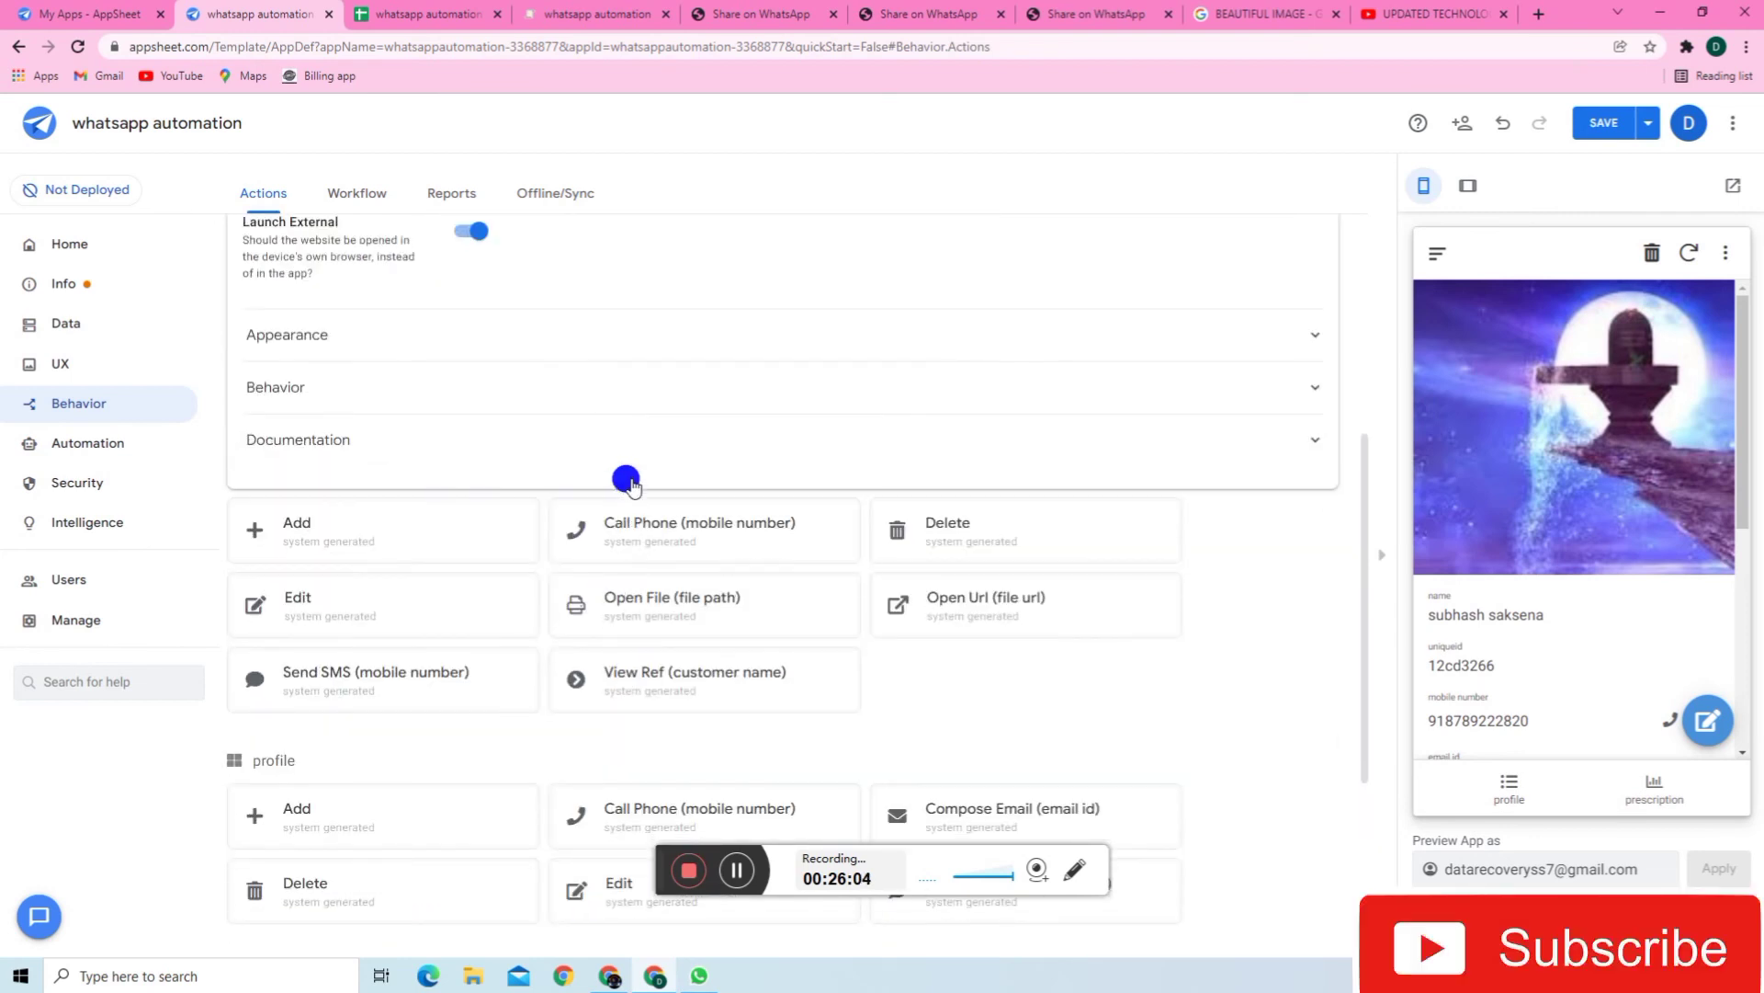
pyautogui.click(524, 340)
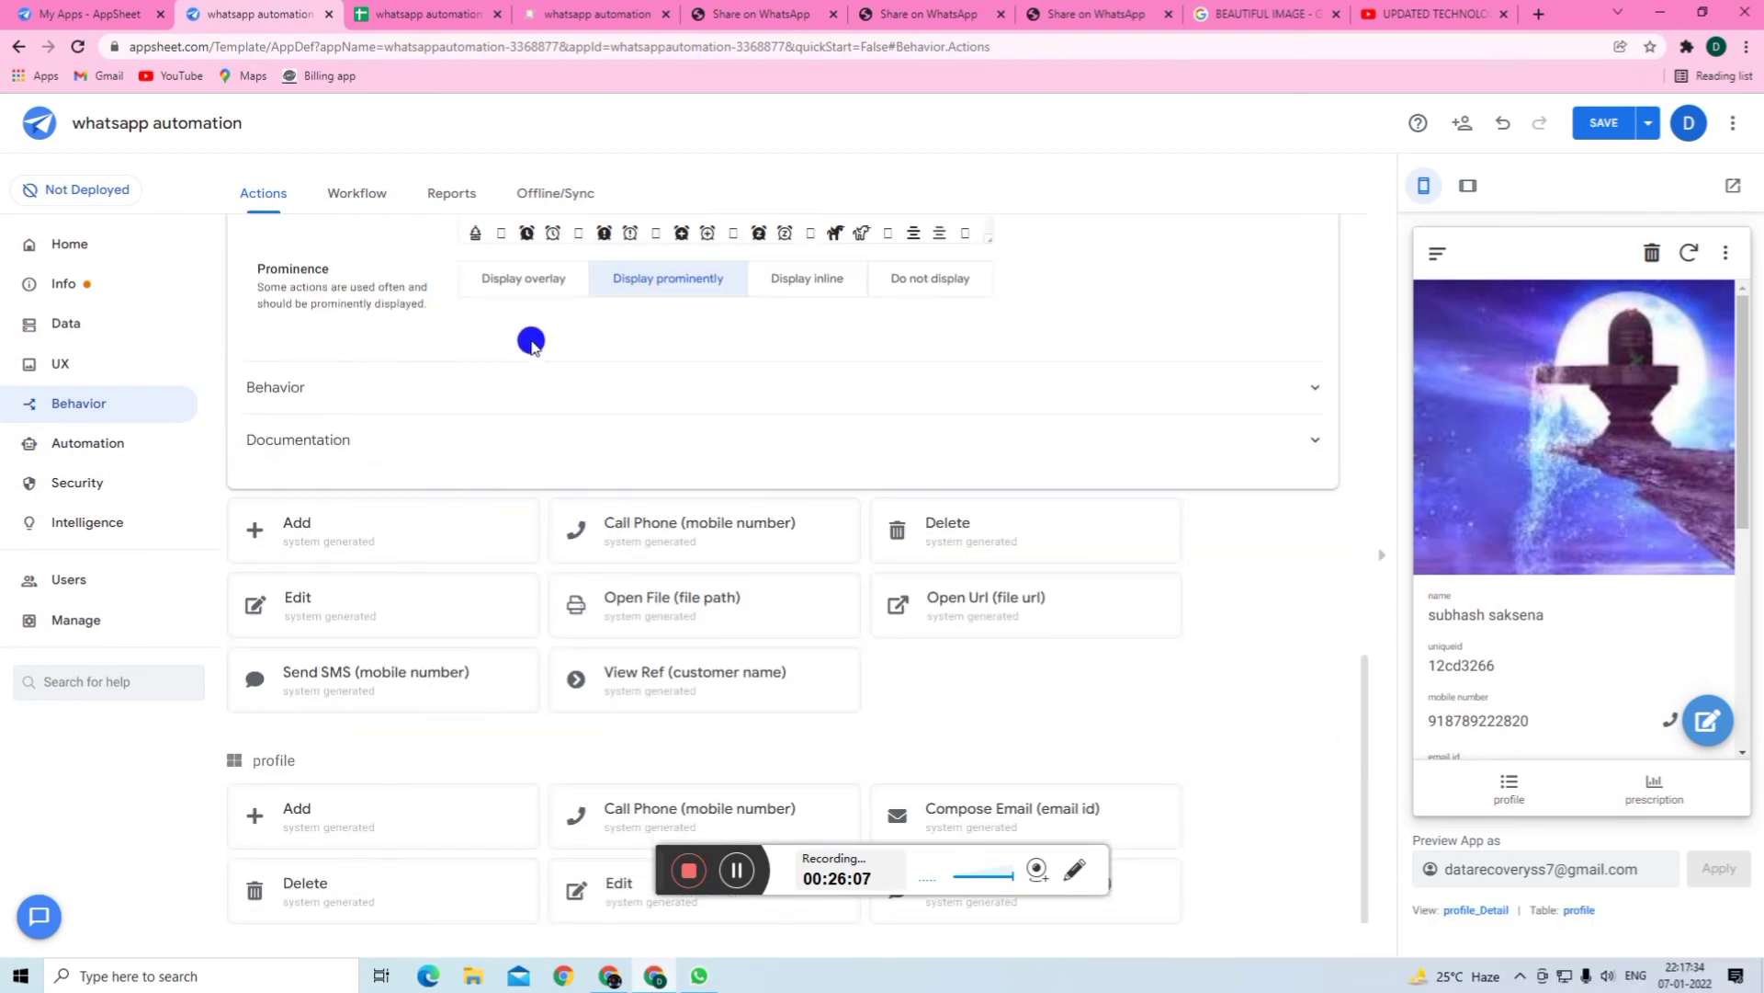
pyautogui.scroll(3, 595, 393)
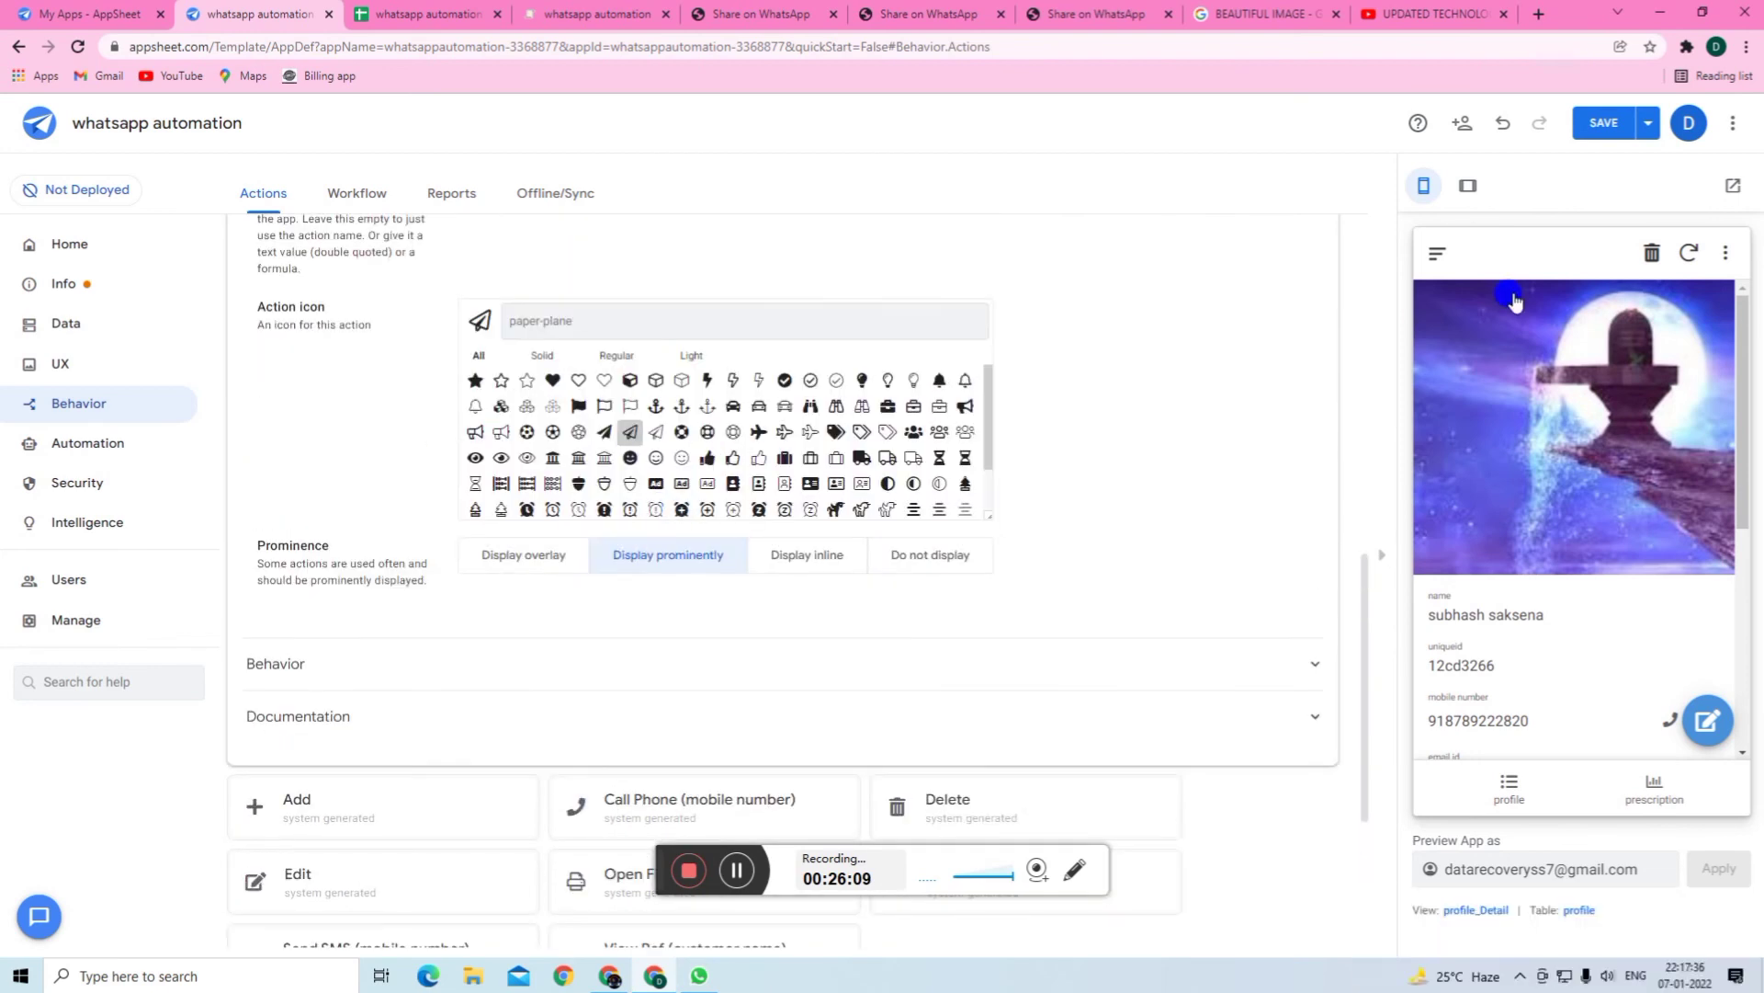
pyautogui.scroll(-5, 1580, 634)
pyautogui.scroll(3, 1577, 451)
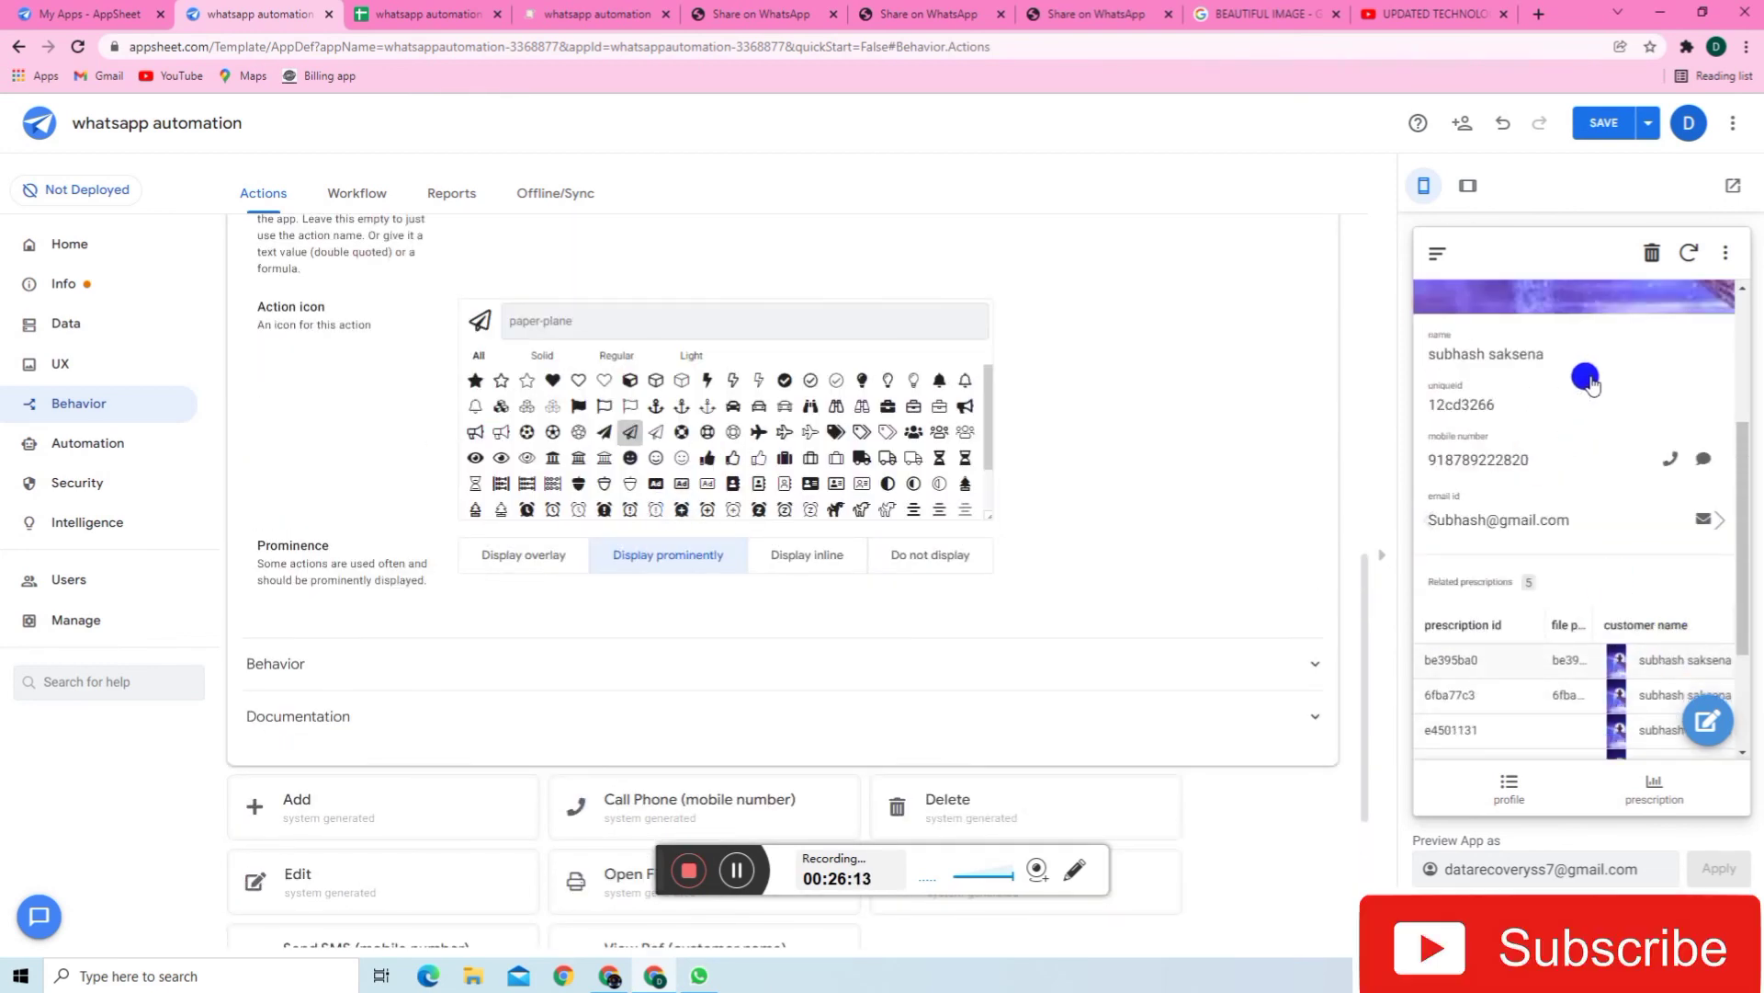
pyautogui.click(1645, 659)
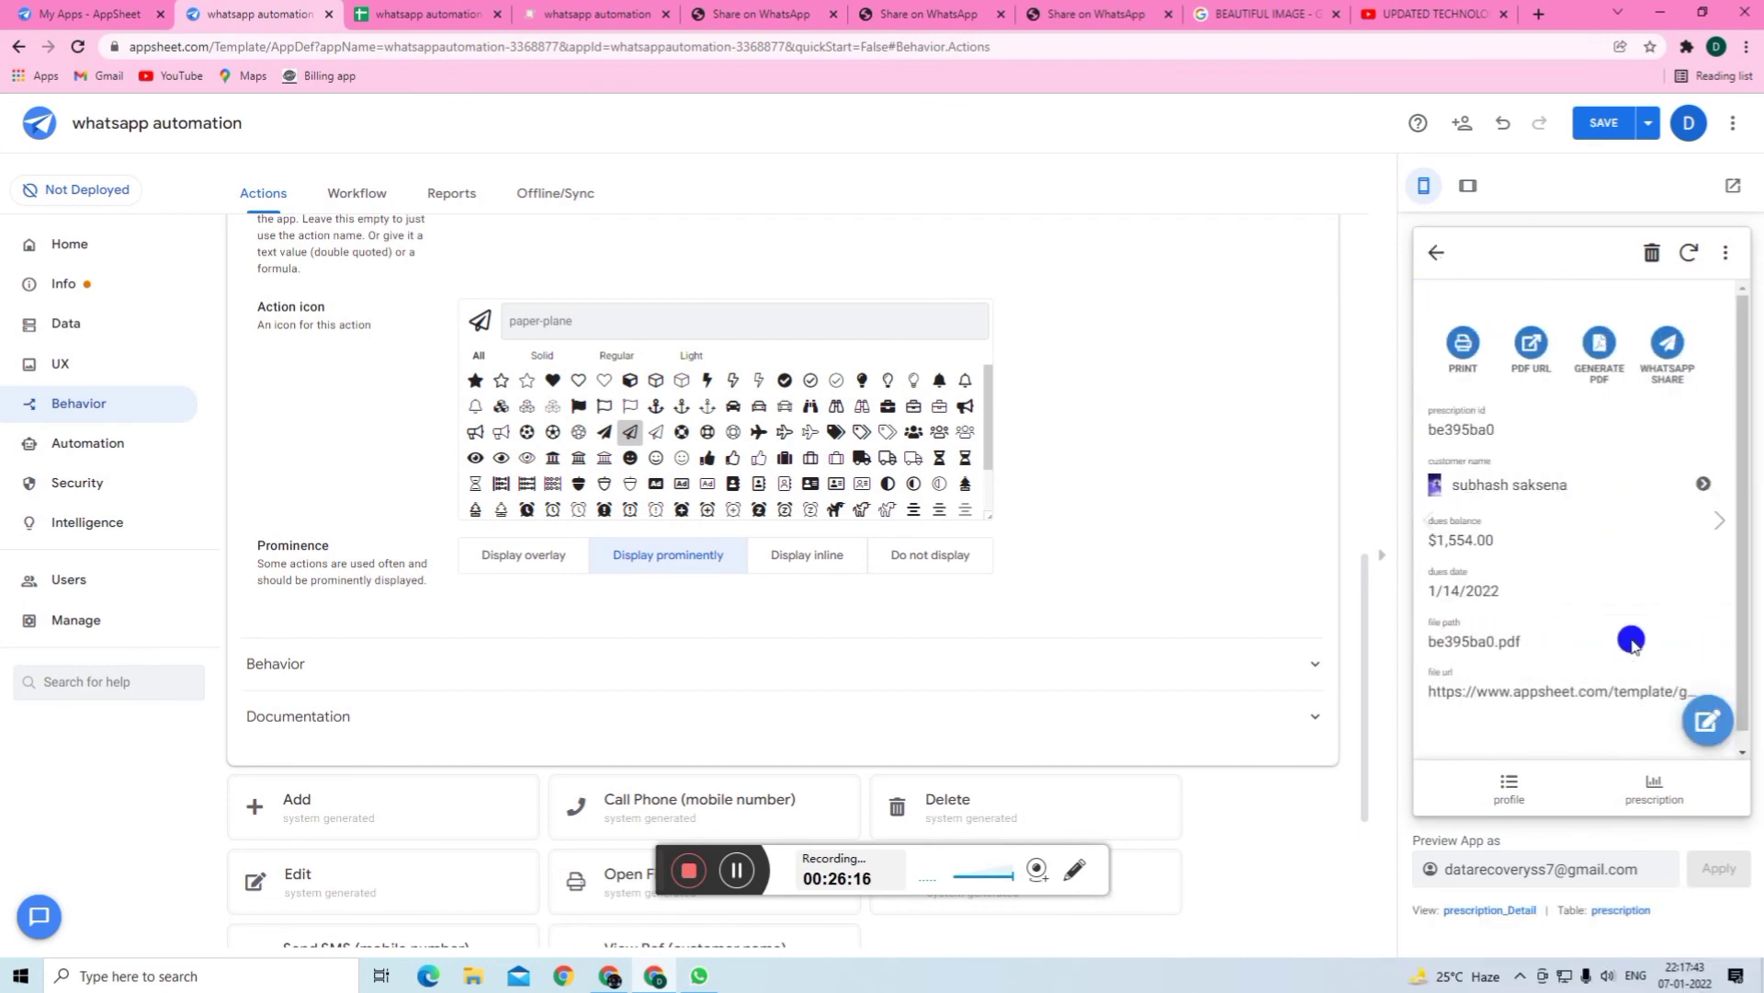
# - Compare Display overlay with Display prominently for the Whatsapp share action's prominence, and set it to Display overlay
pyautogui.click(512, 556)
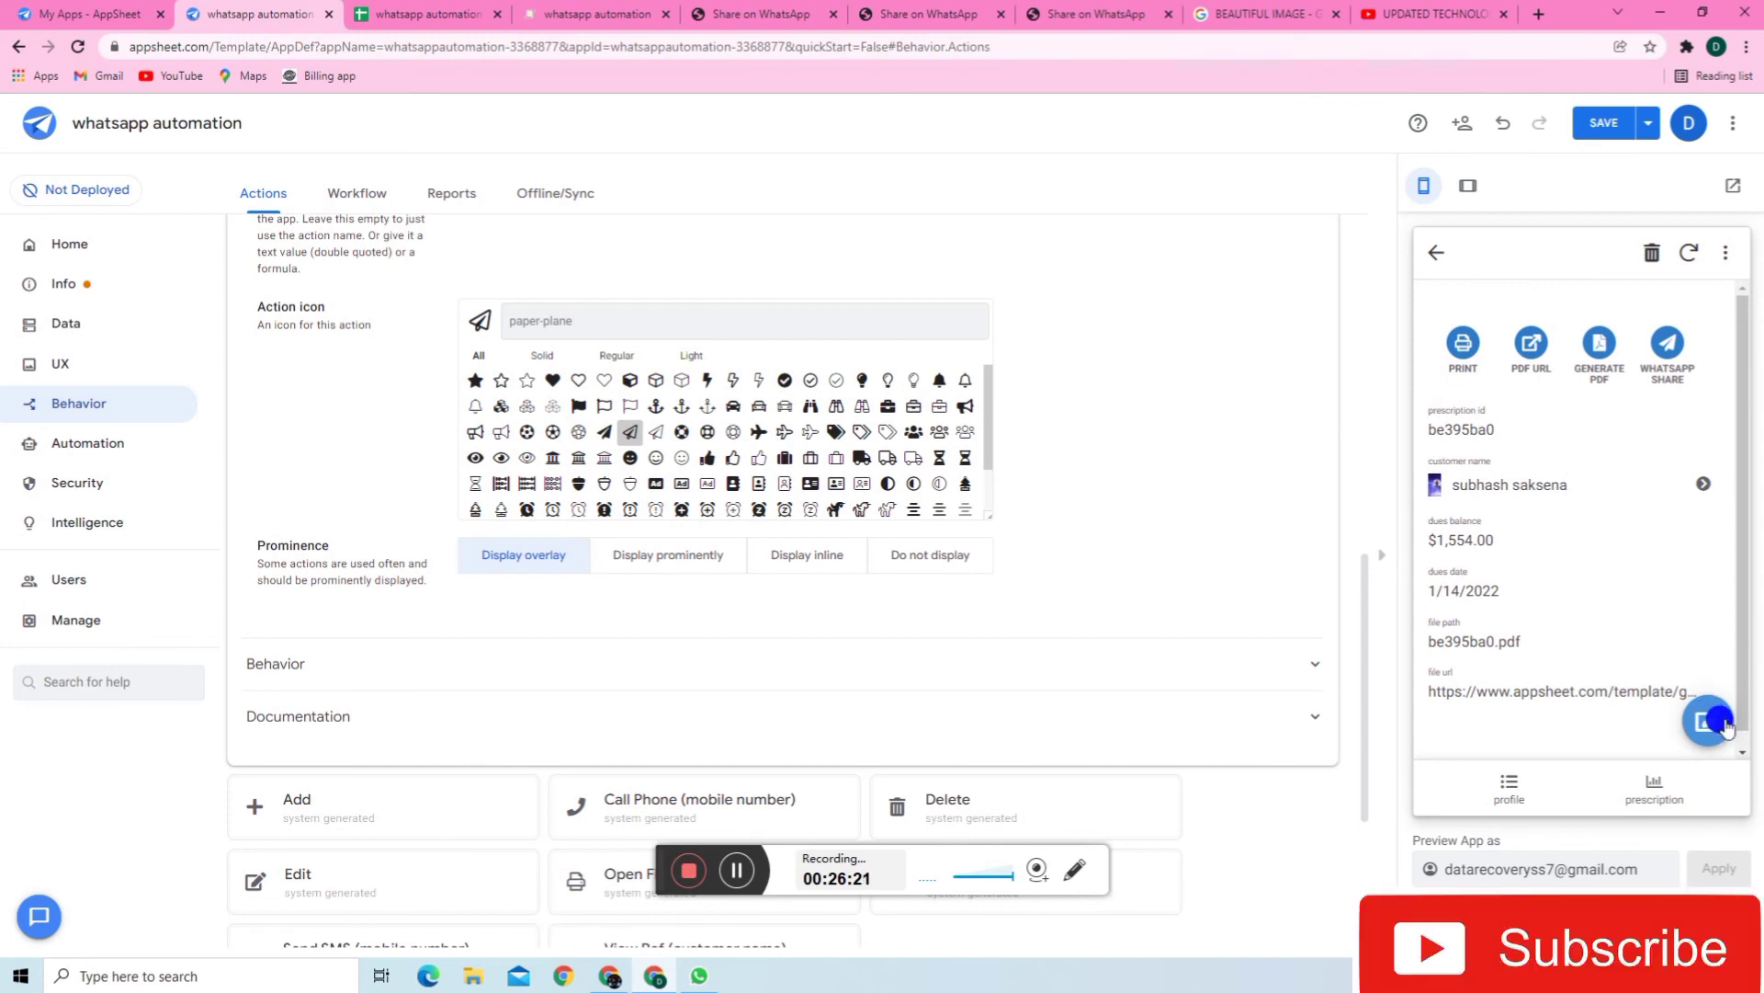
pyautogui.click(644, 556)
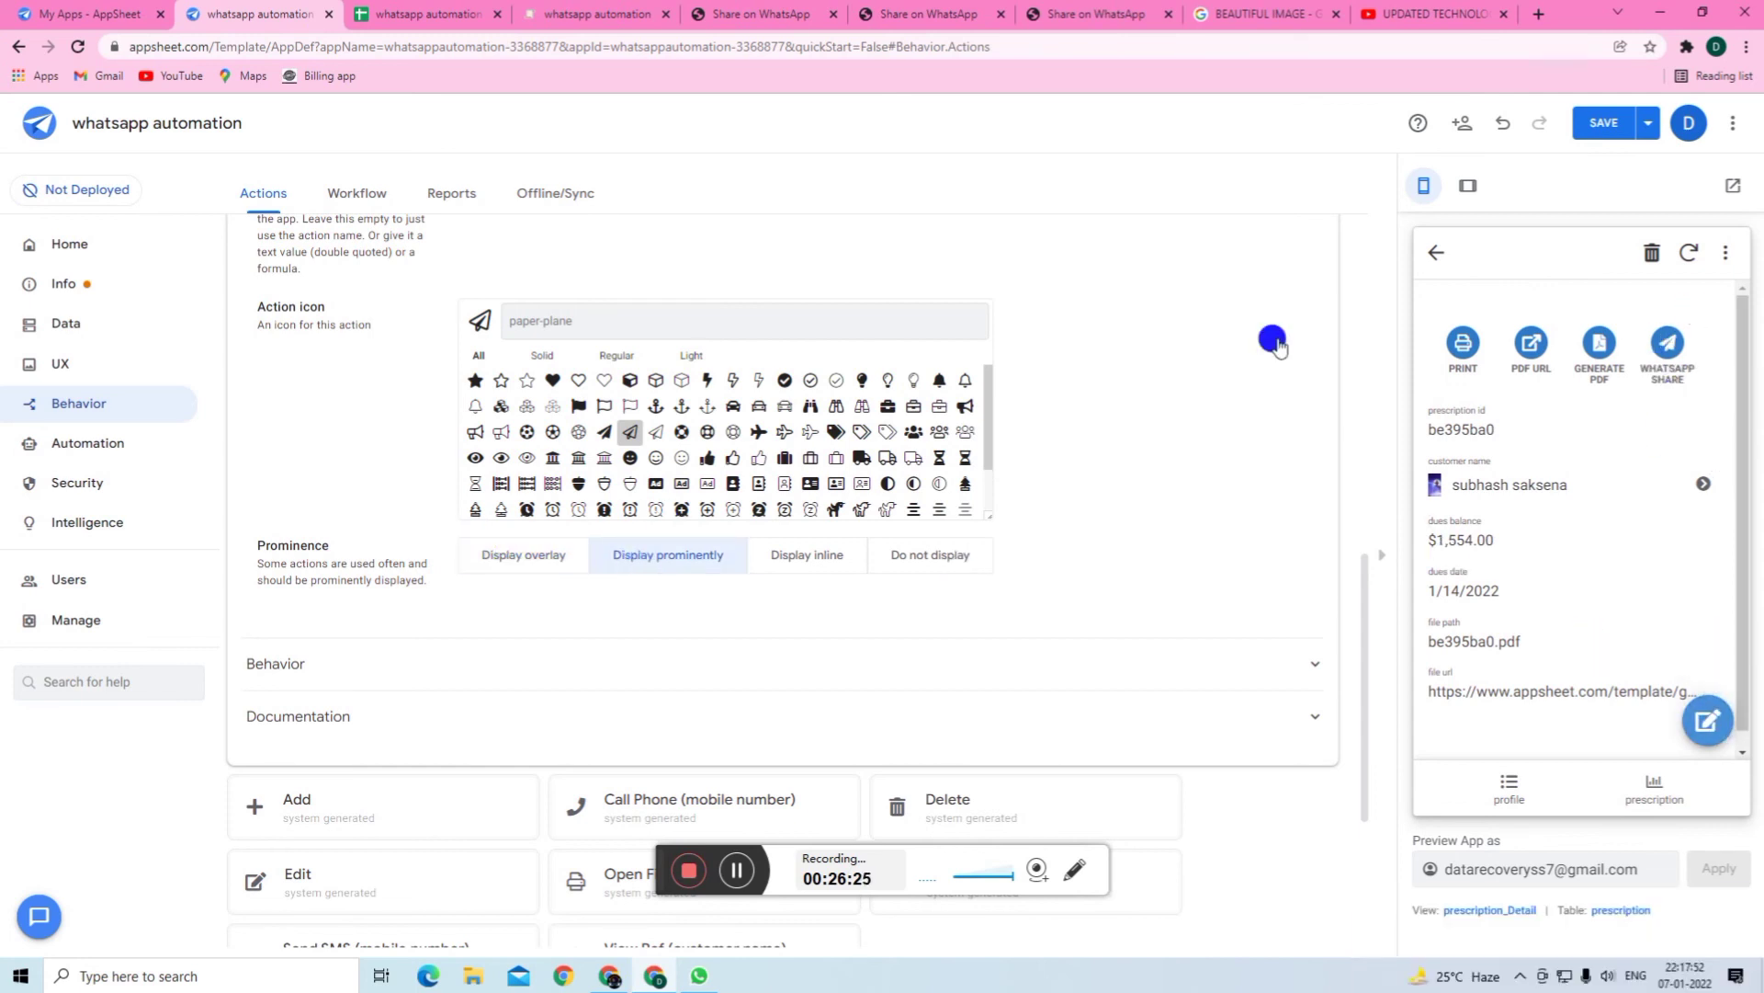
pyautogui.click(517, 560)
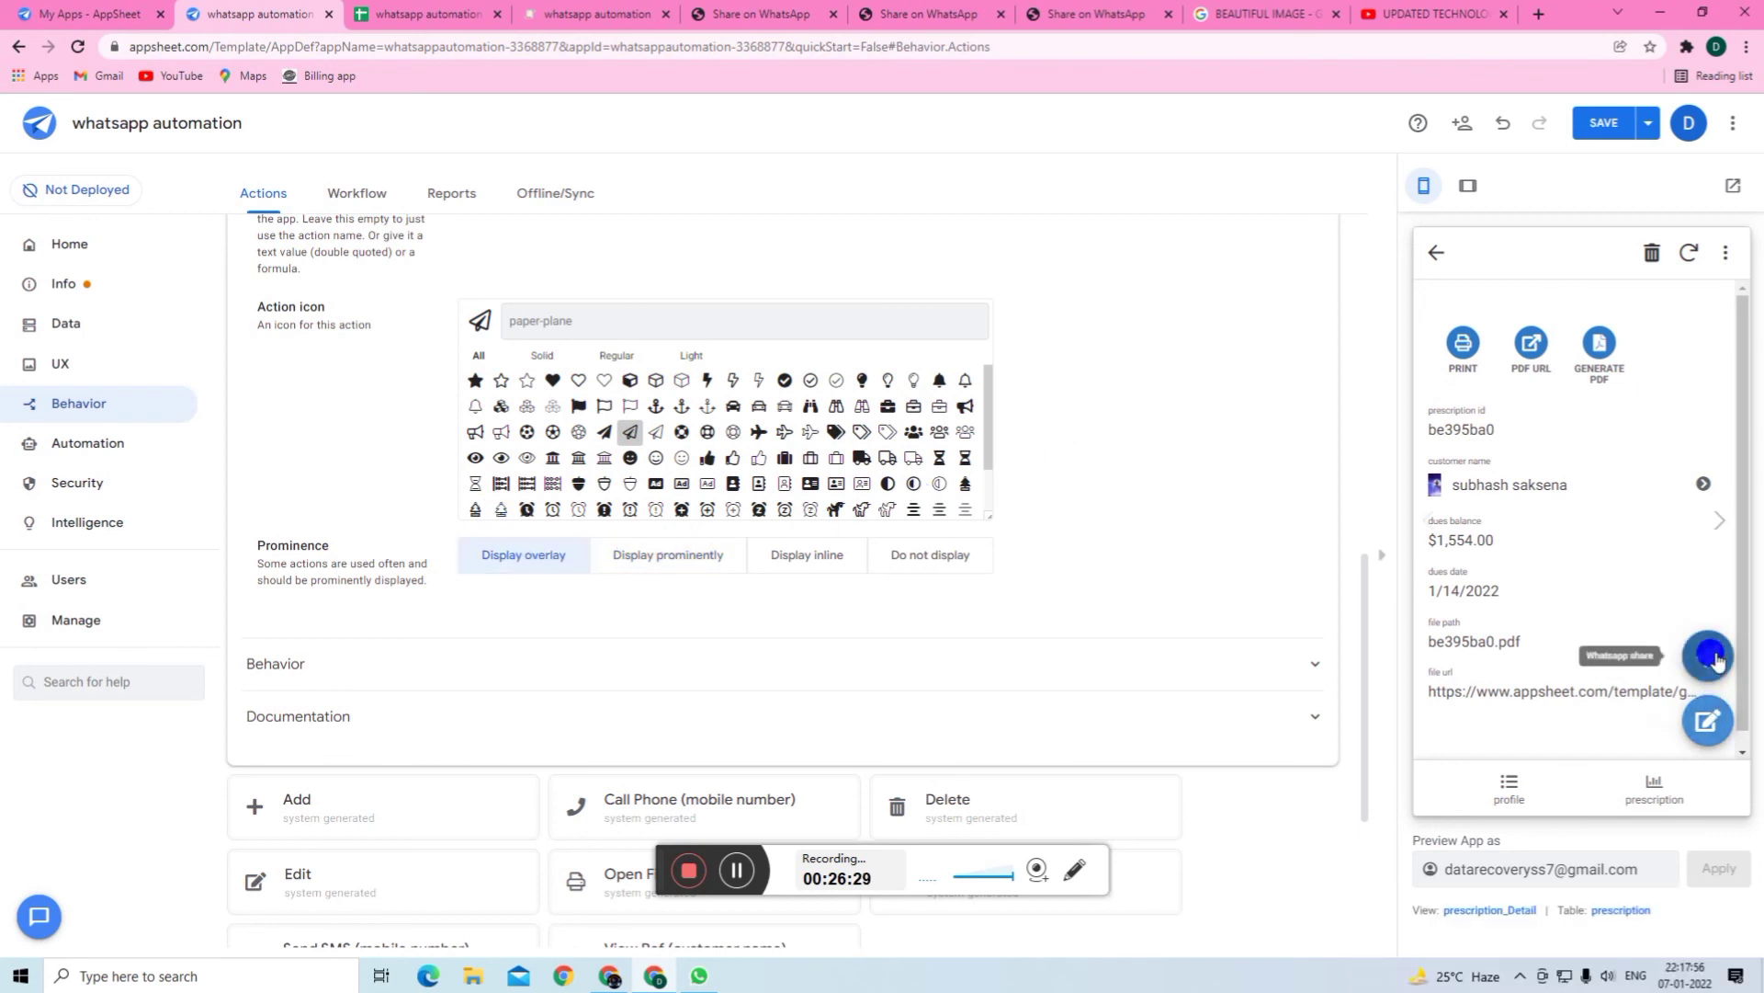
# - Start the WhatsApp share from the prescription's overlay action, inspect the recipient list, and return to the share page
pyautogui.click(1711, 657)
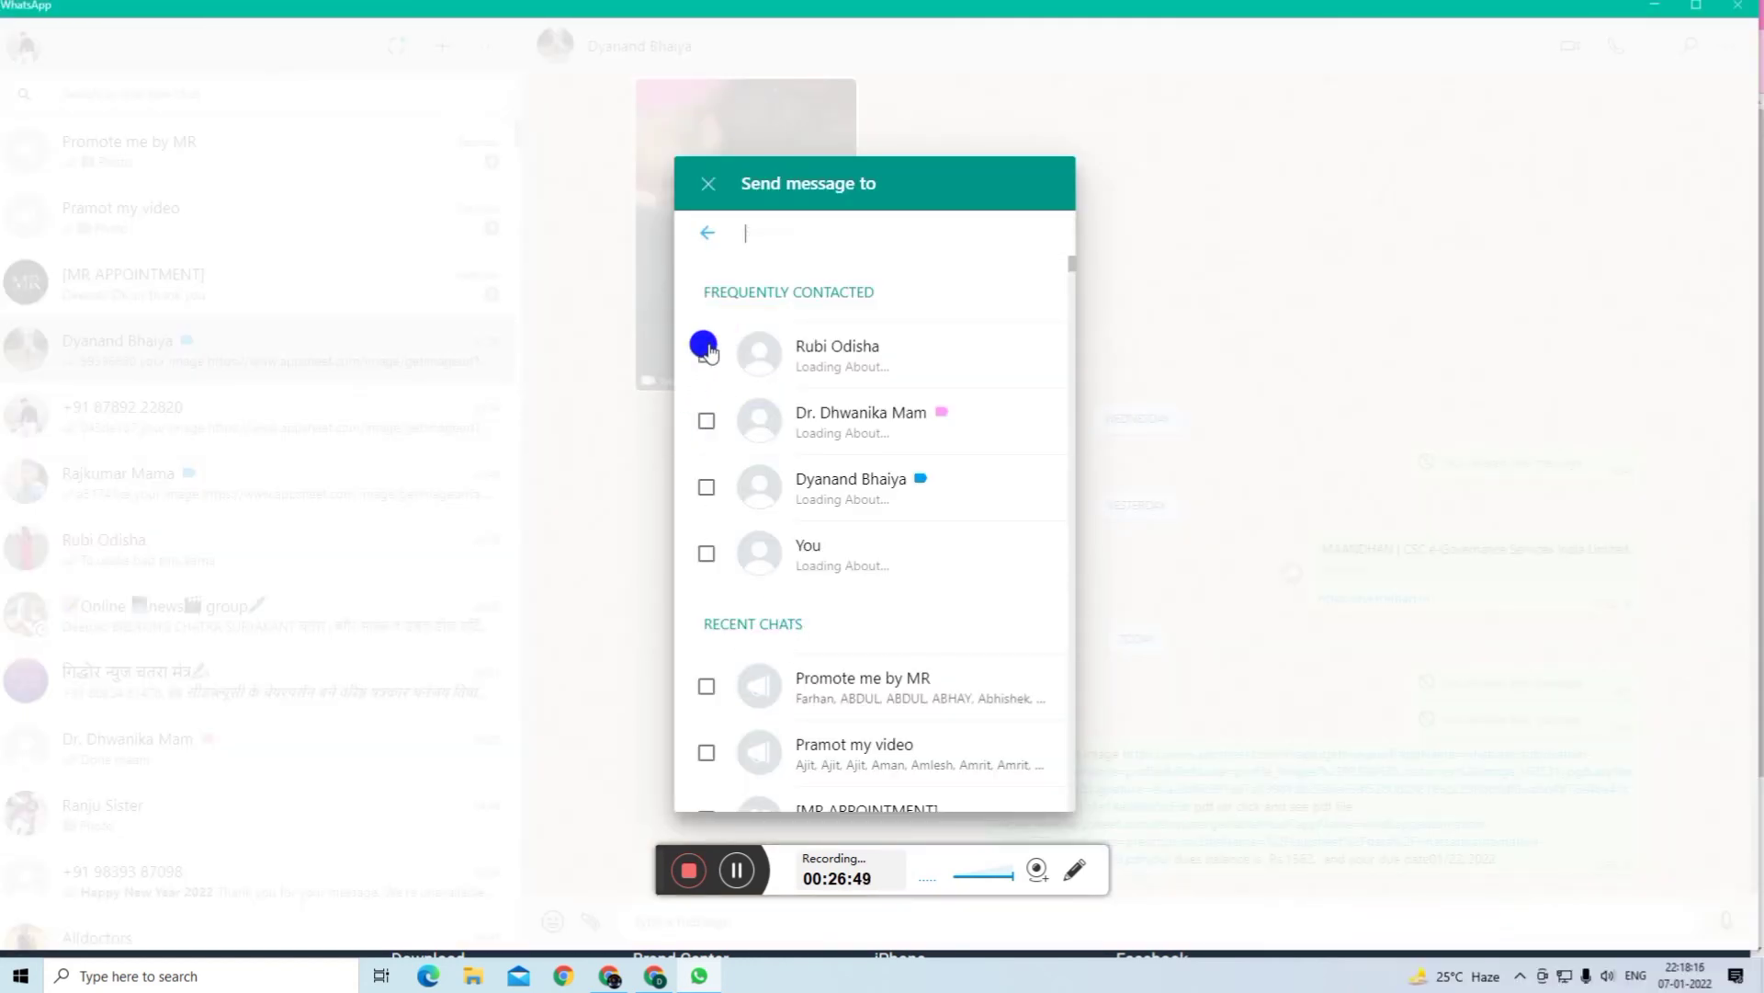
pyautogui.scroll(-2, 708, 352)
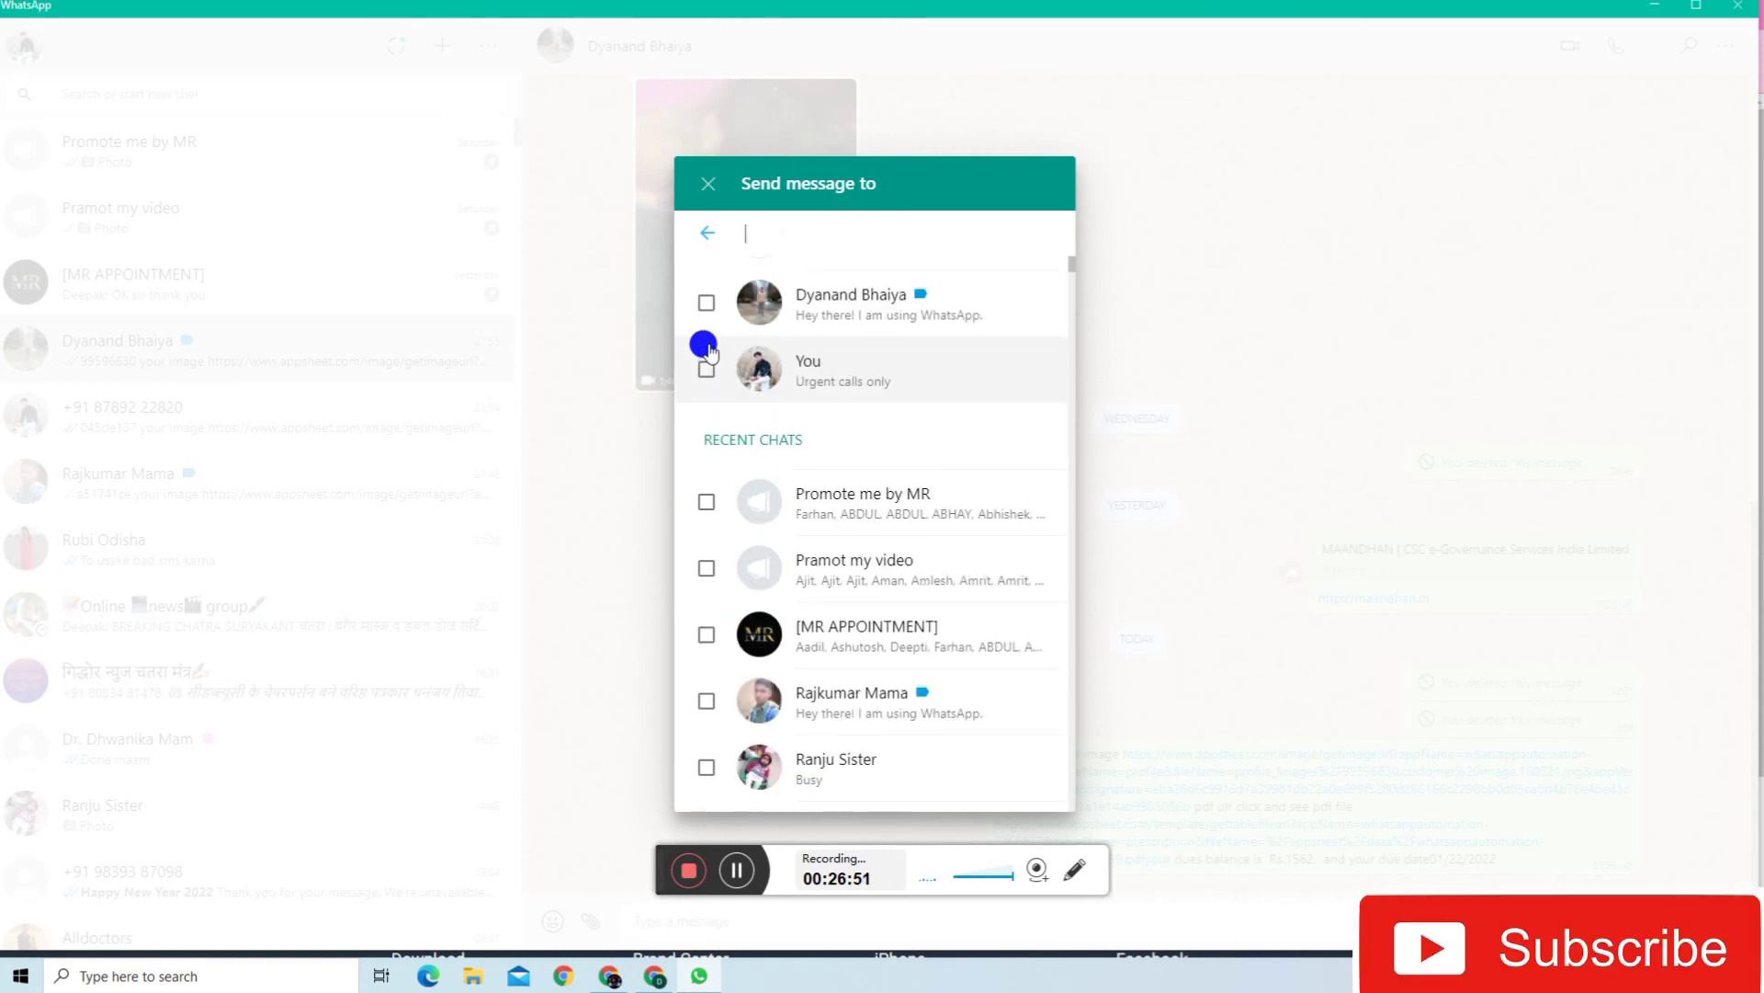
pyautogui.click(1660, 9)
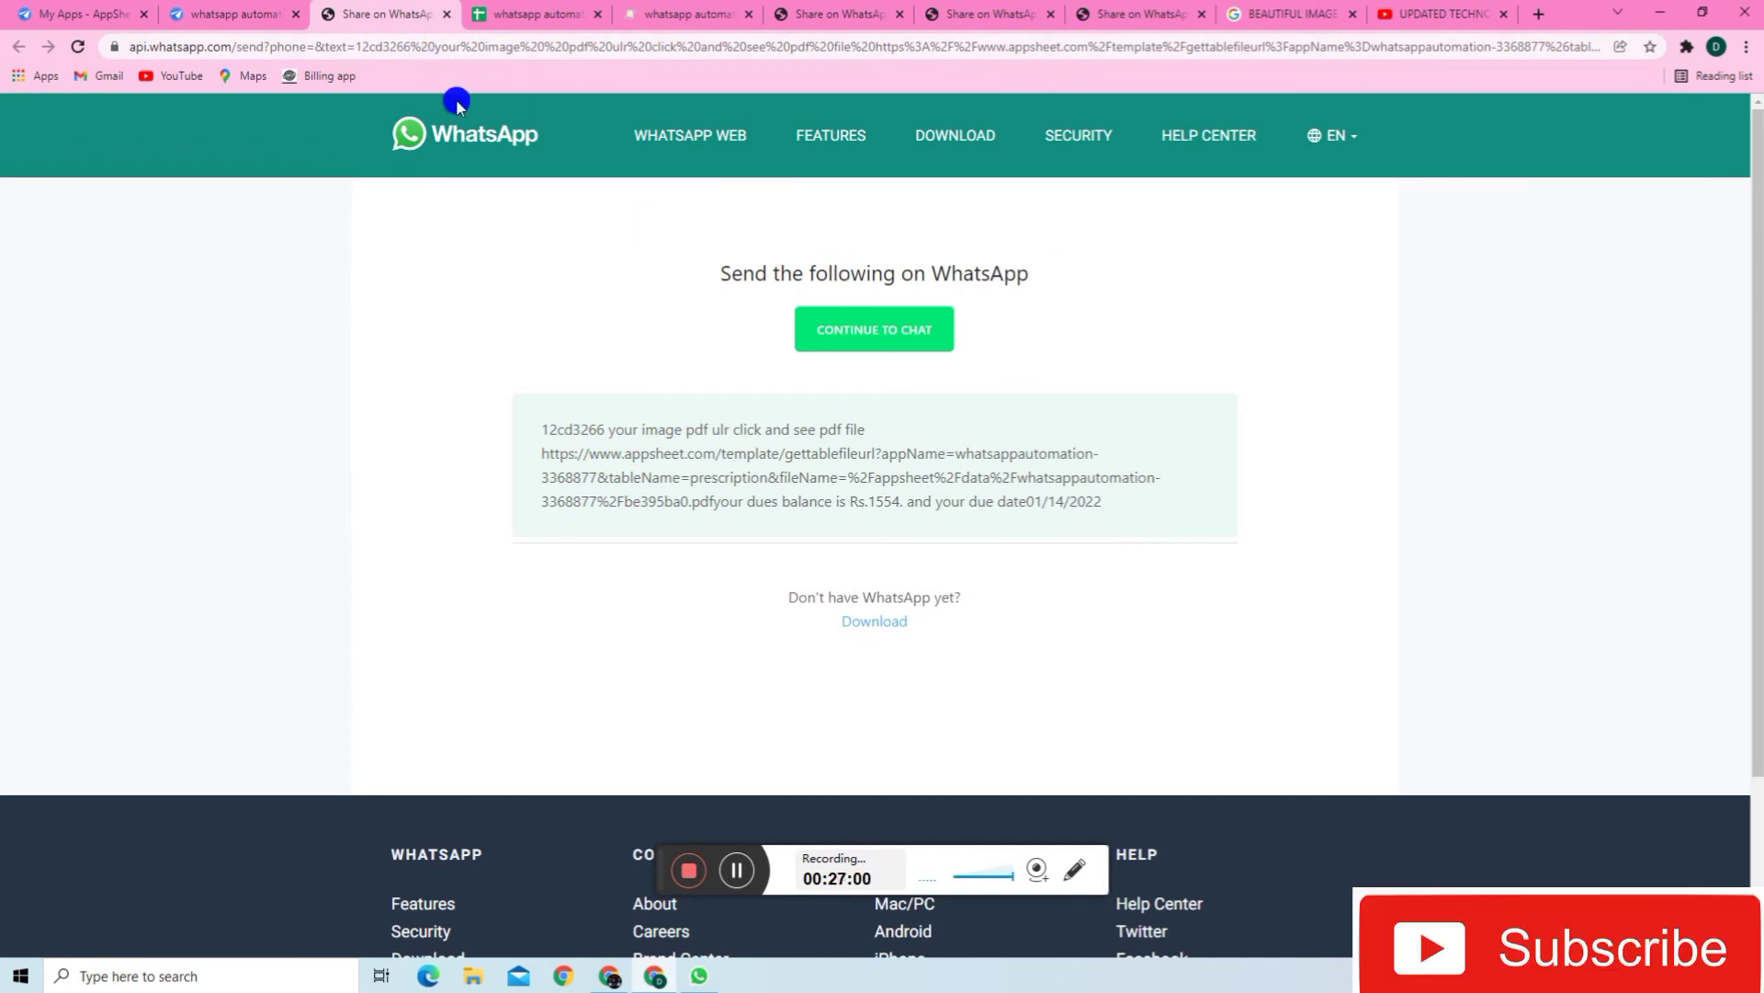
# - Review the prescription preview and the WhatsApp share page, and browse the list of possible message recipients
pyautogui.click(236, 14)
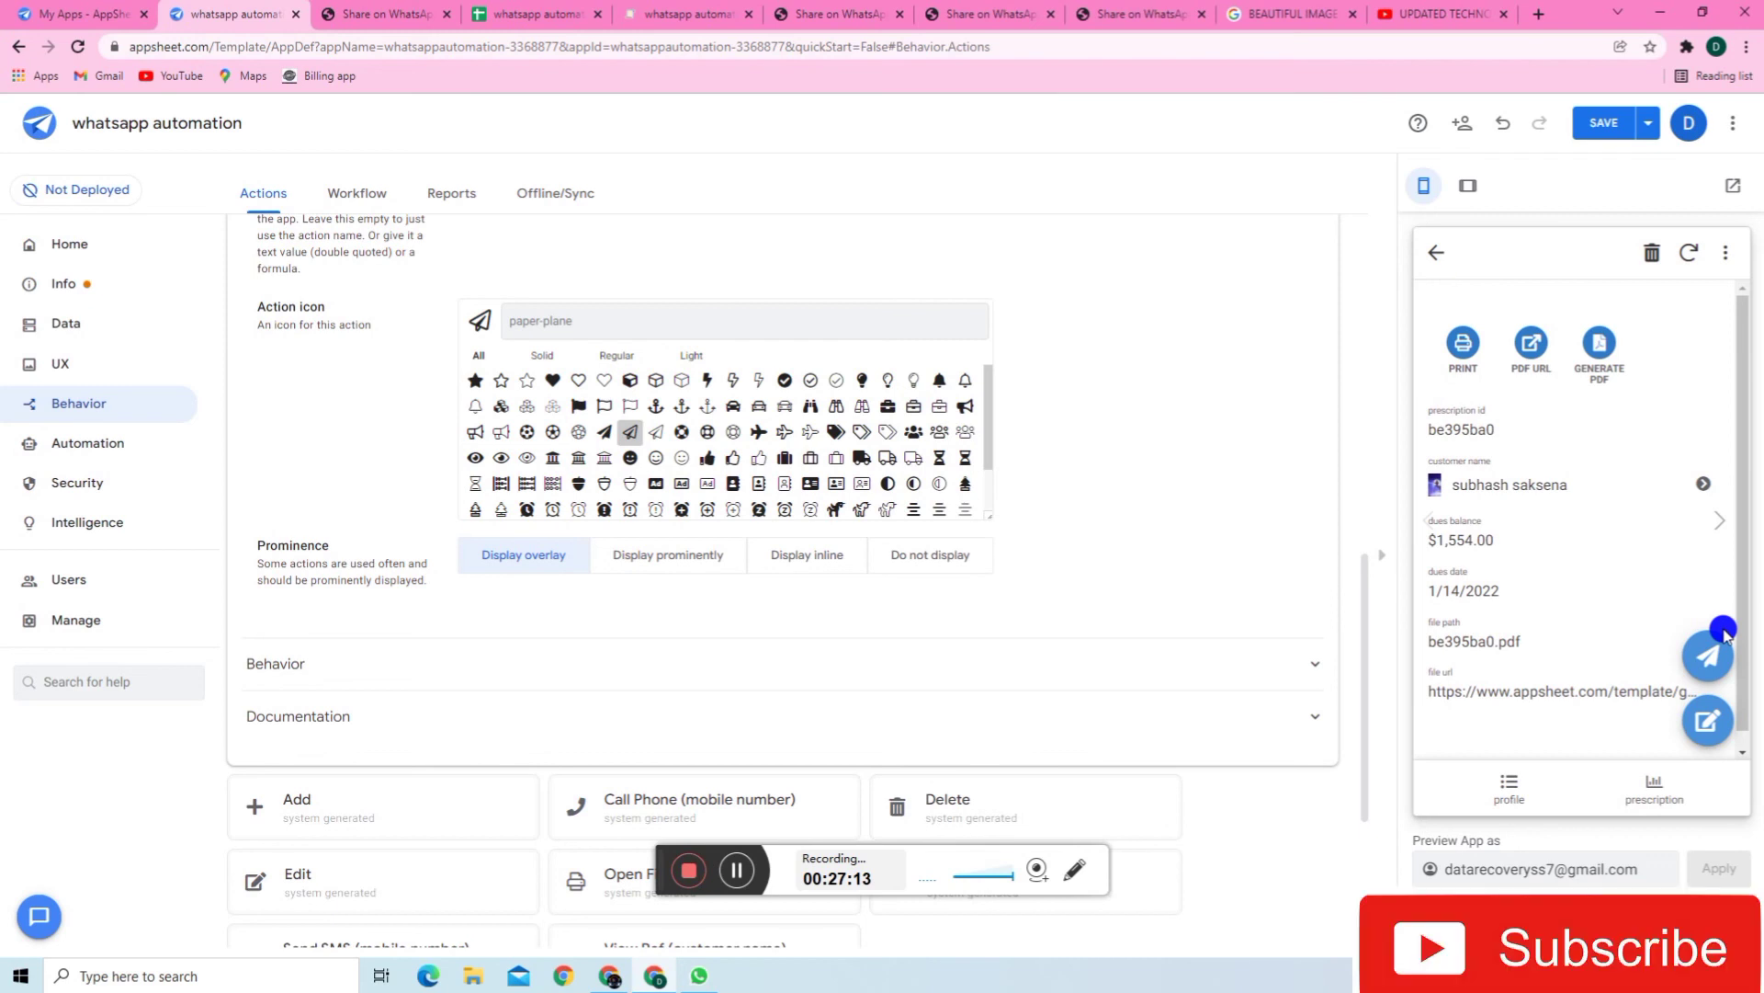
pyautogui.click(404, 13)
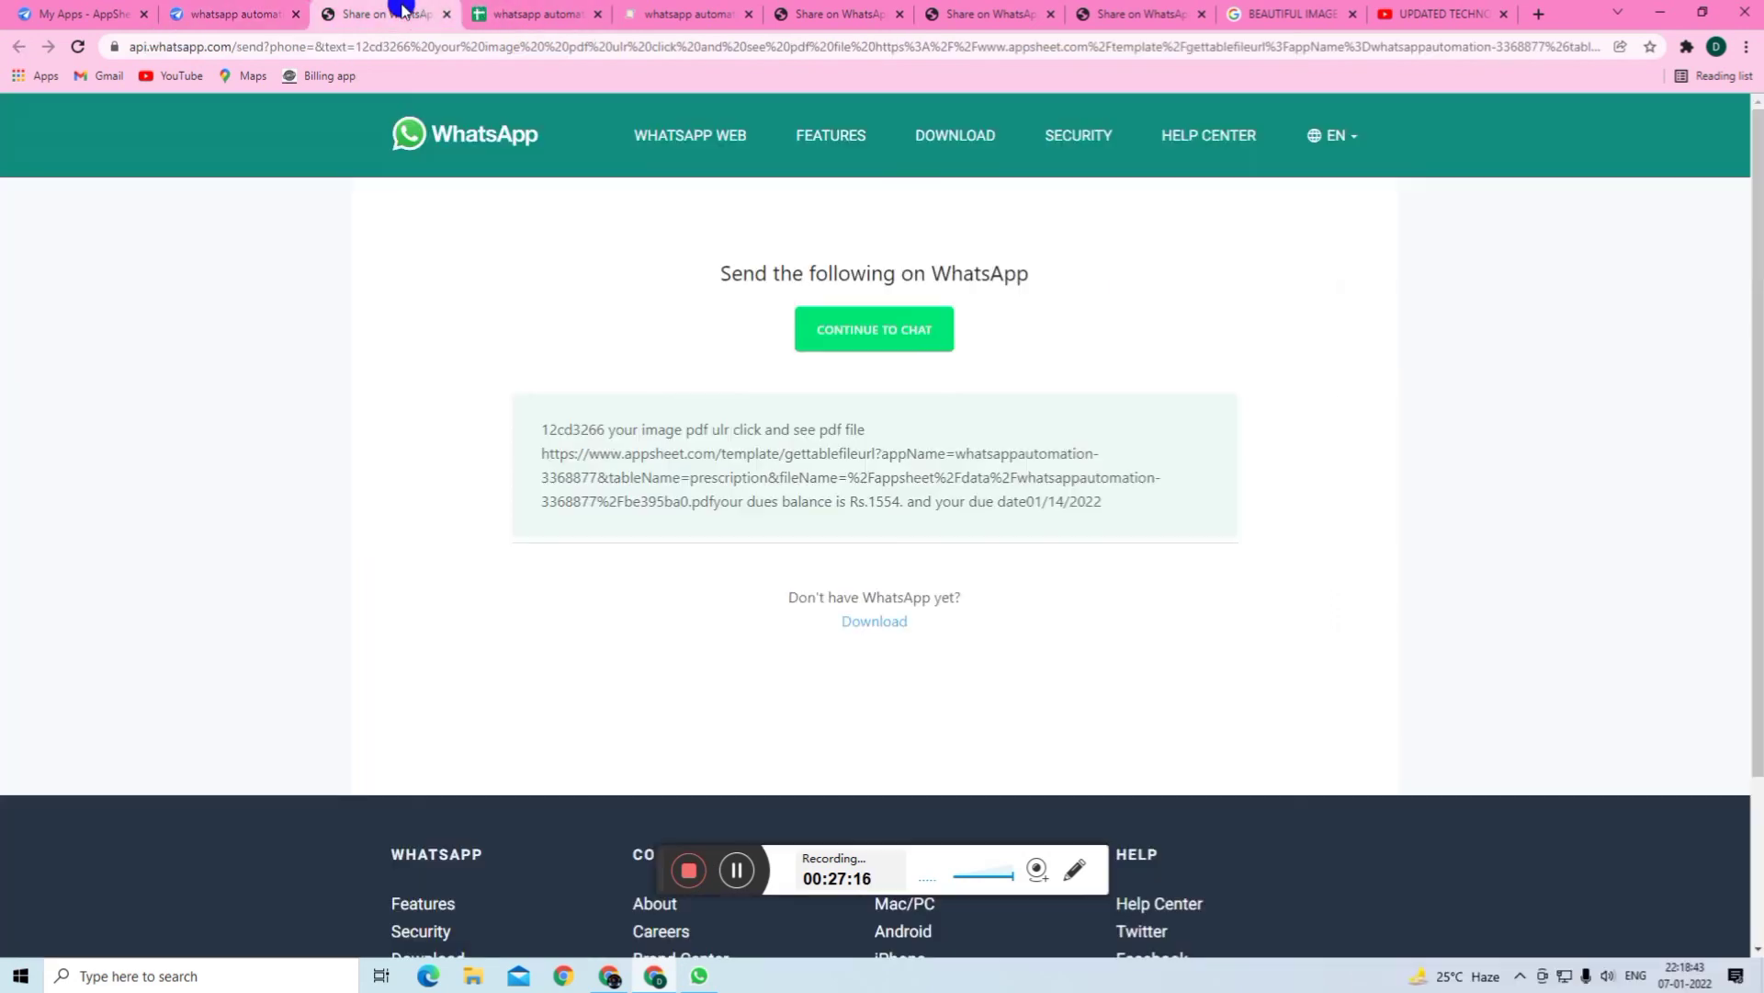
pyautogui.click(685, 978)
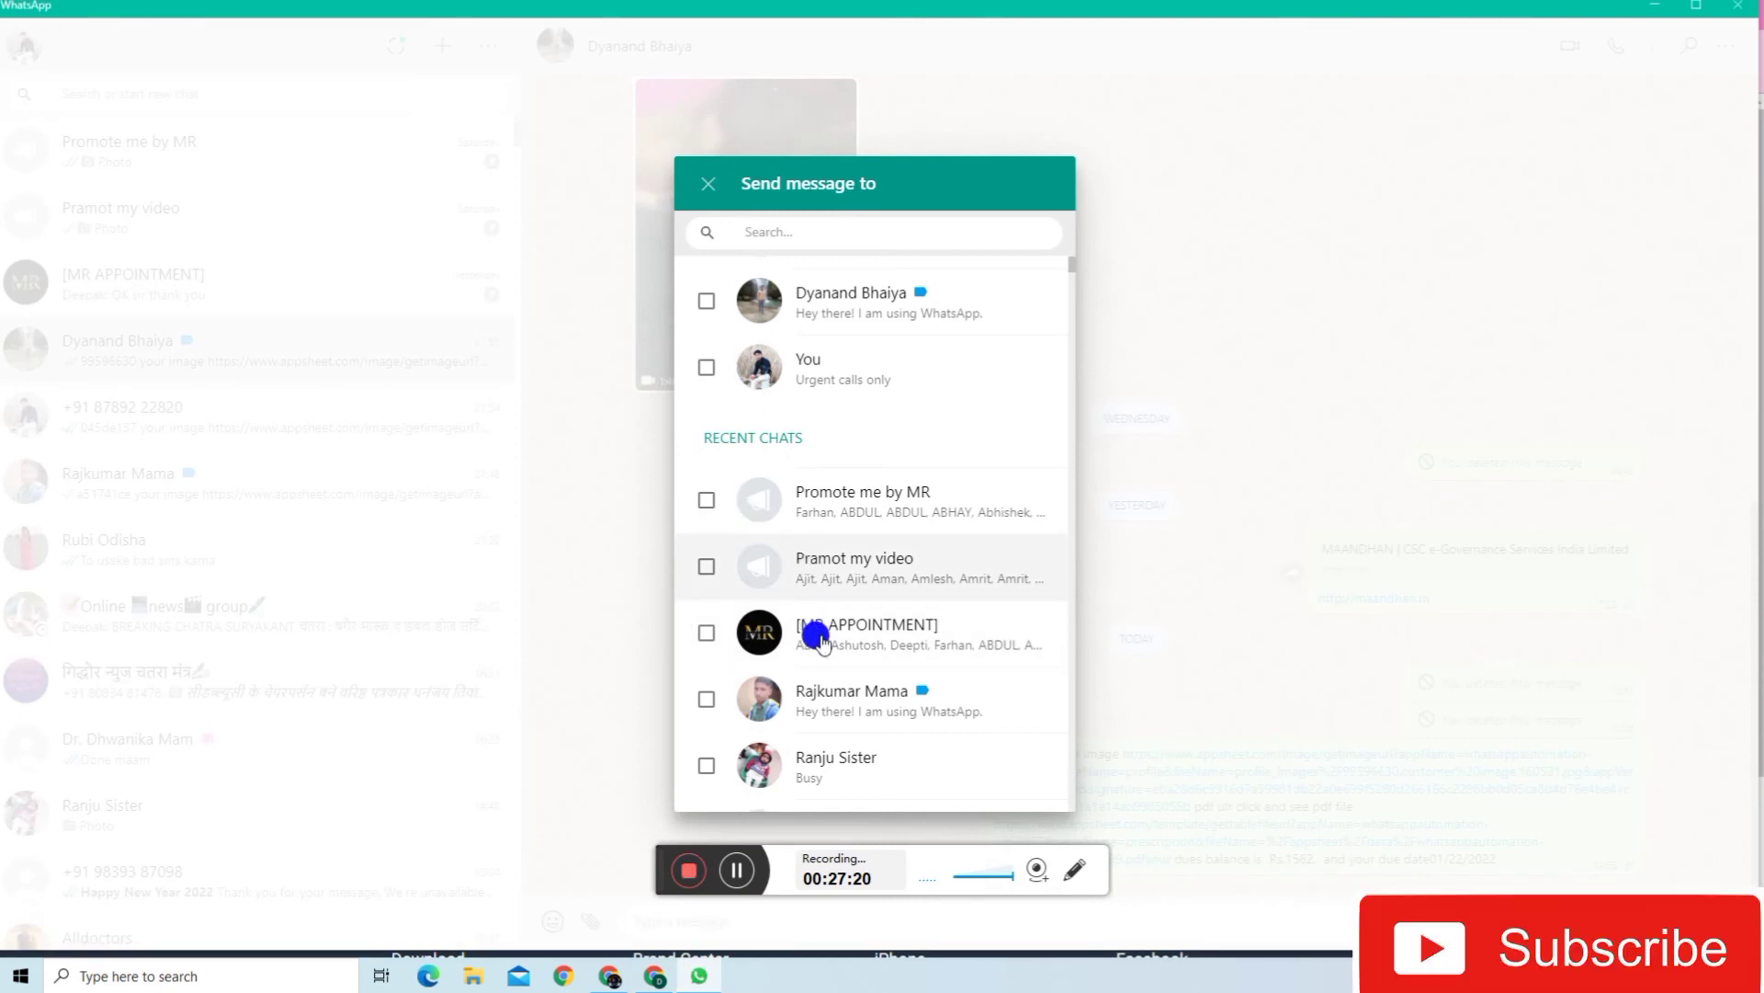
pyautogui.scroll(-4, 809, 625)
pyautogui.scroll(3, 818, 643)
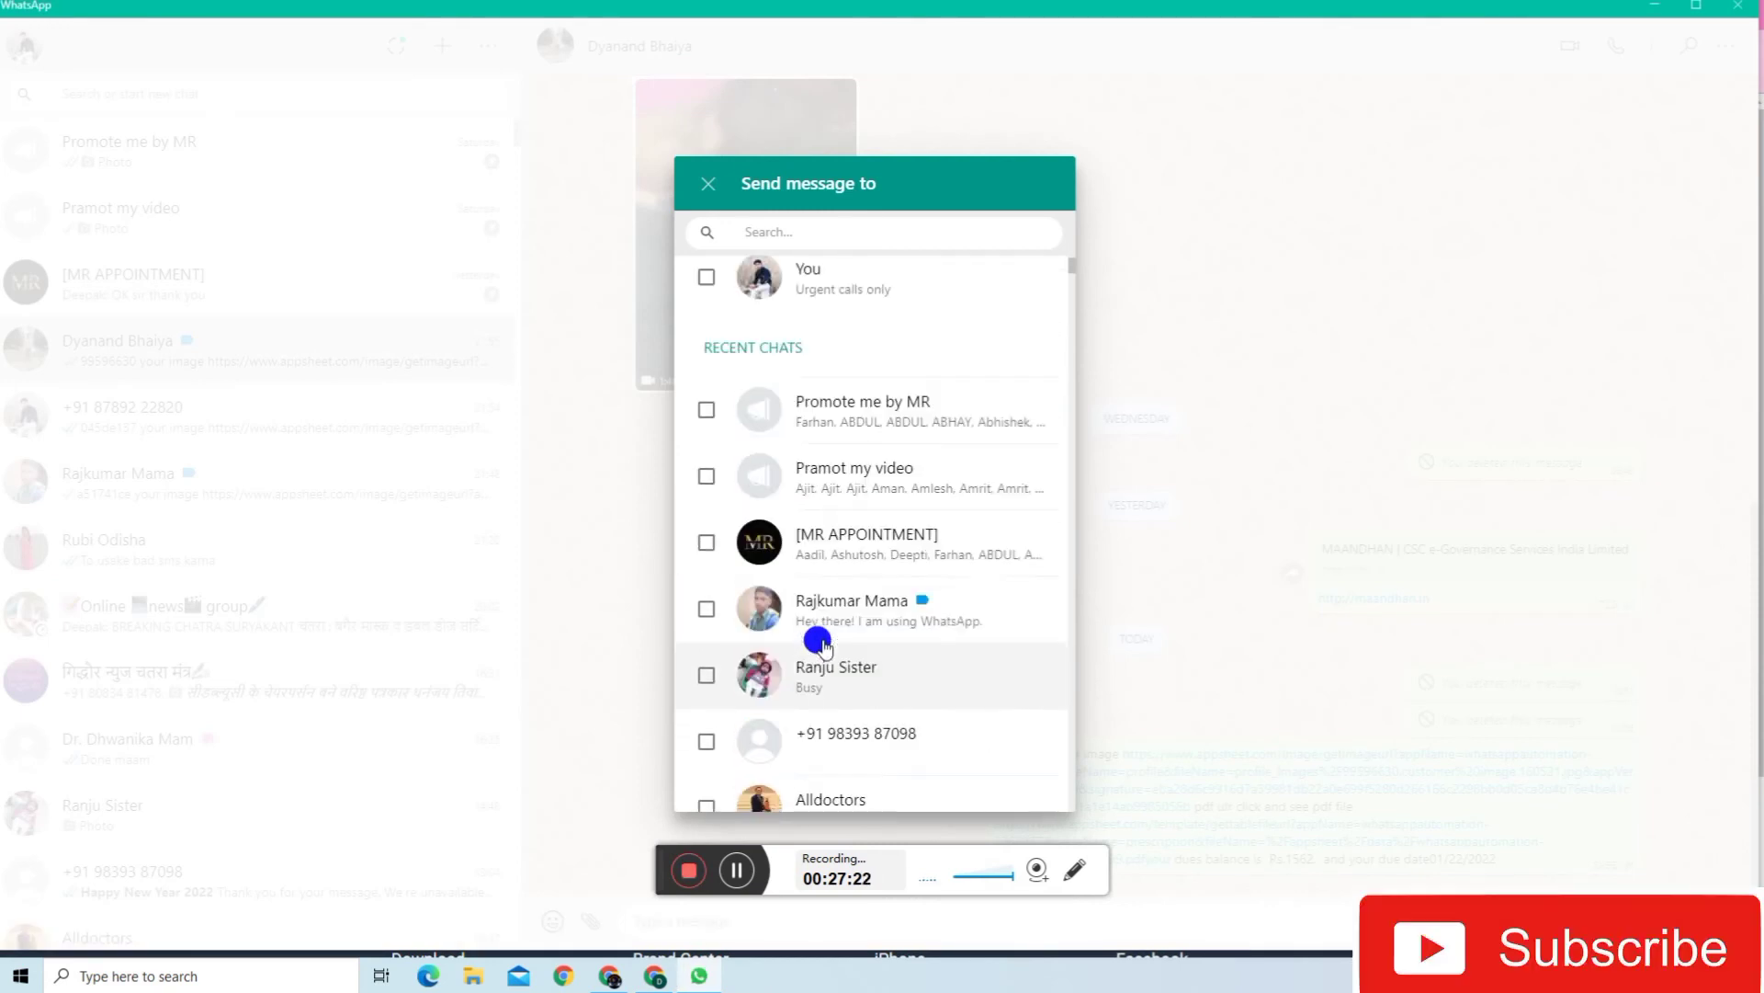
# - Select five recent chats as recipients of the shared message and try to add a further one
pyautogui.click(703, 411)
pyautogui.click(706, 475)
pyautogui.click(706, 542)
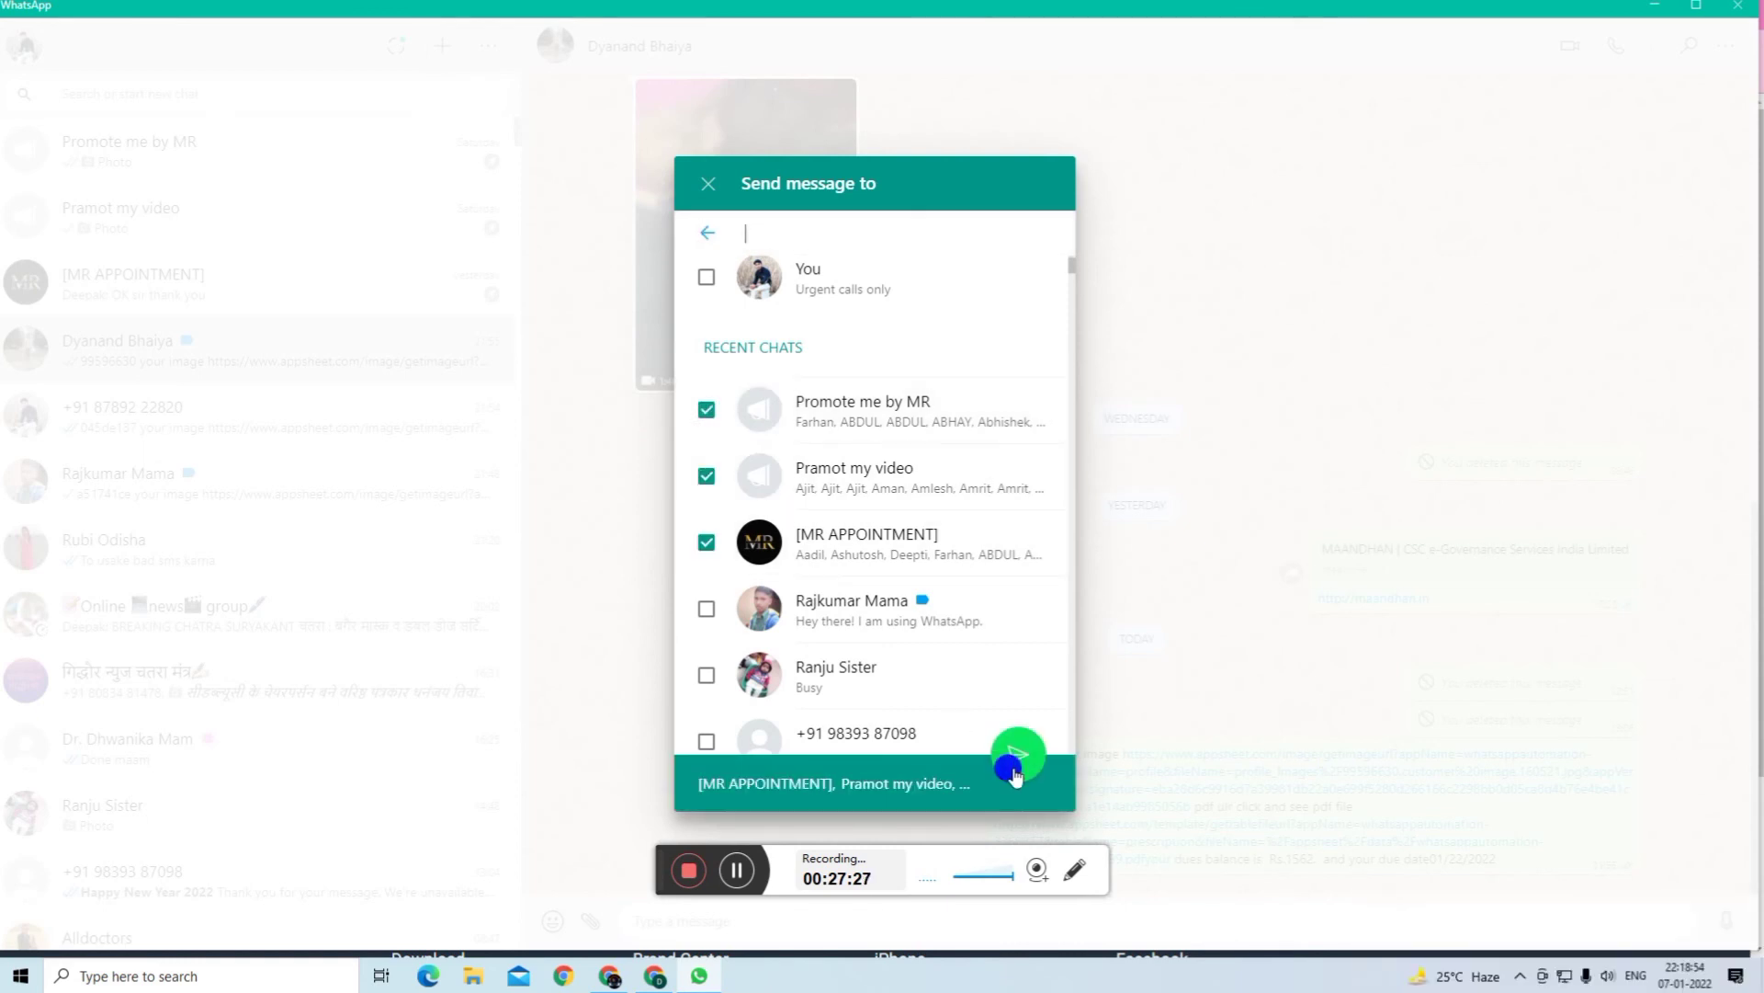
pyautogui.click(706, 675)
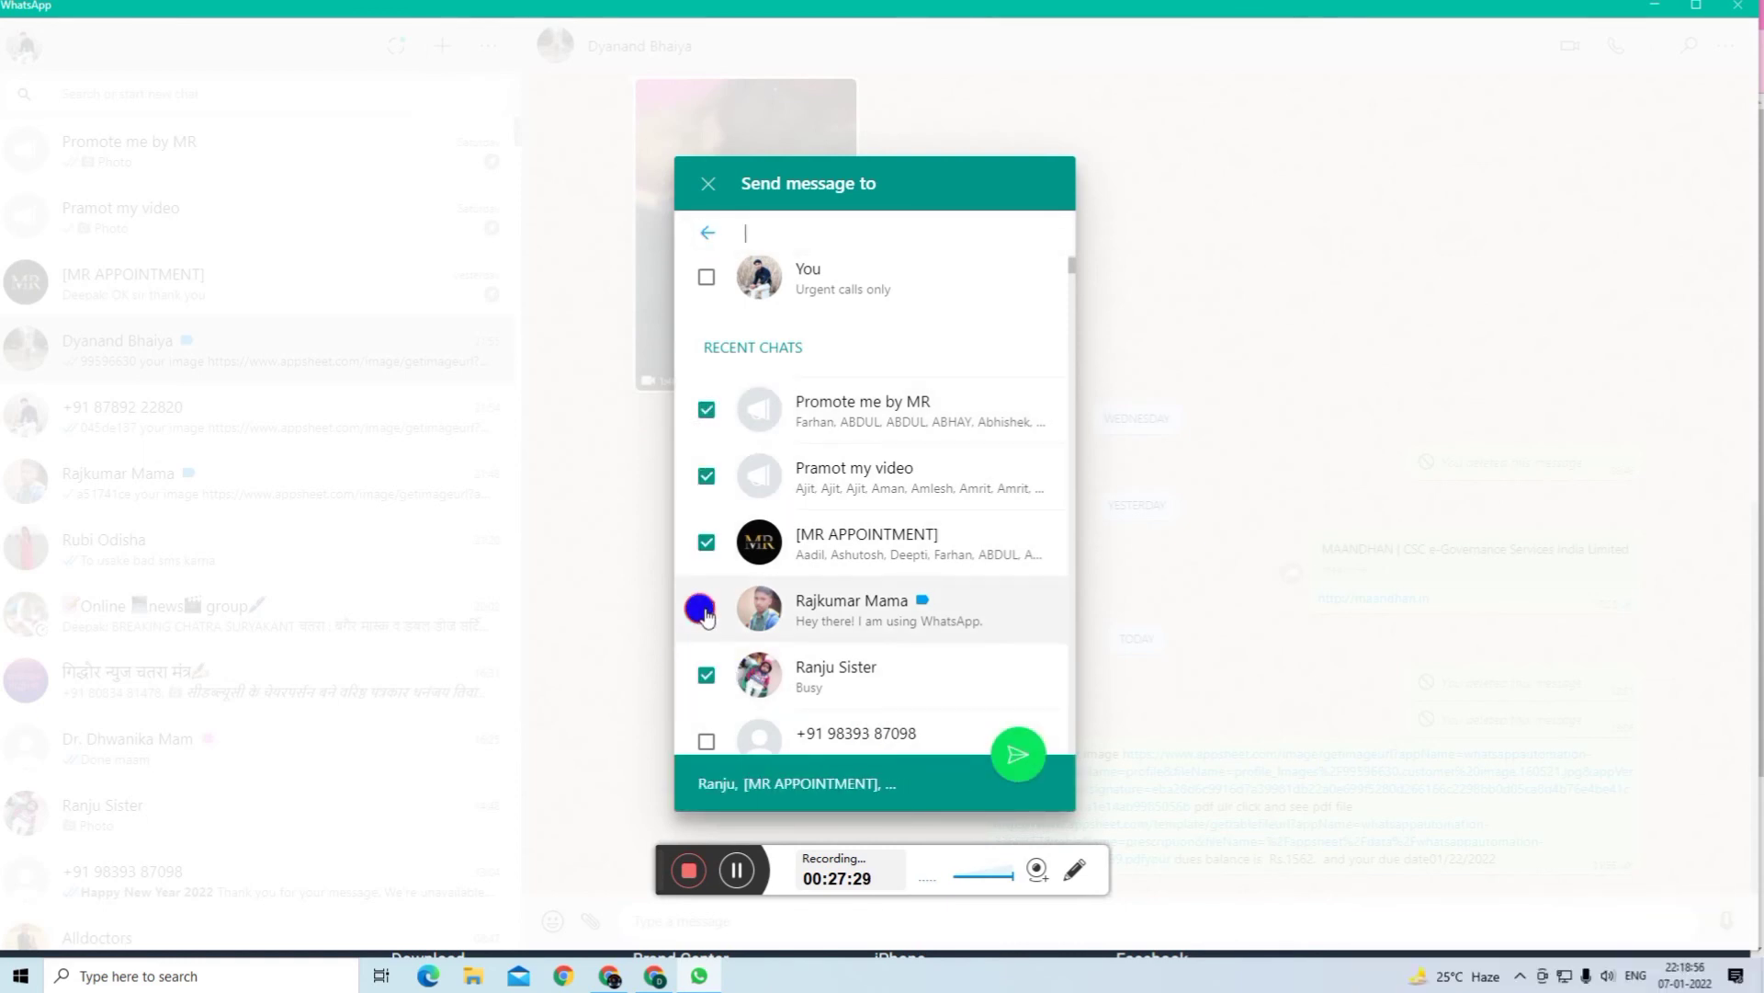
pyautogui.click(712, 736)
pyautogui.scroll(-2, 763, 639)
pyautogui.click(767, 643)
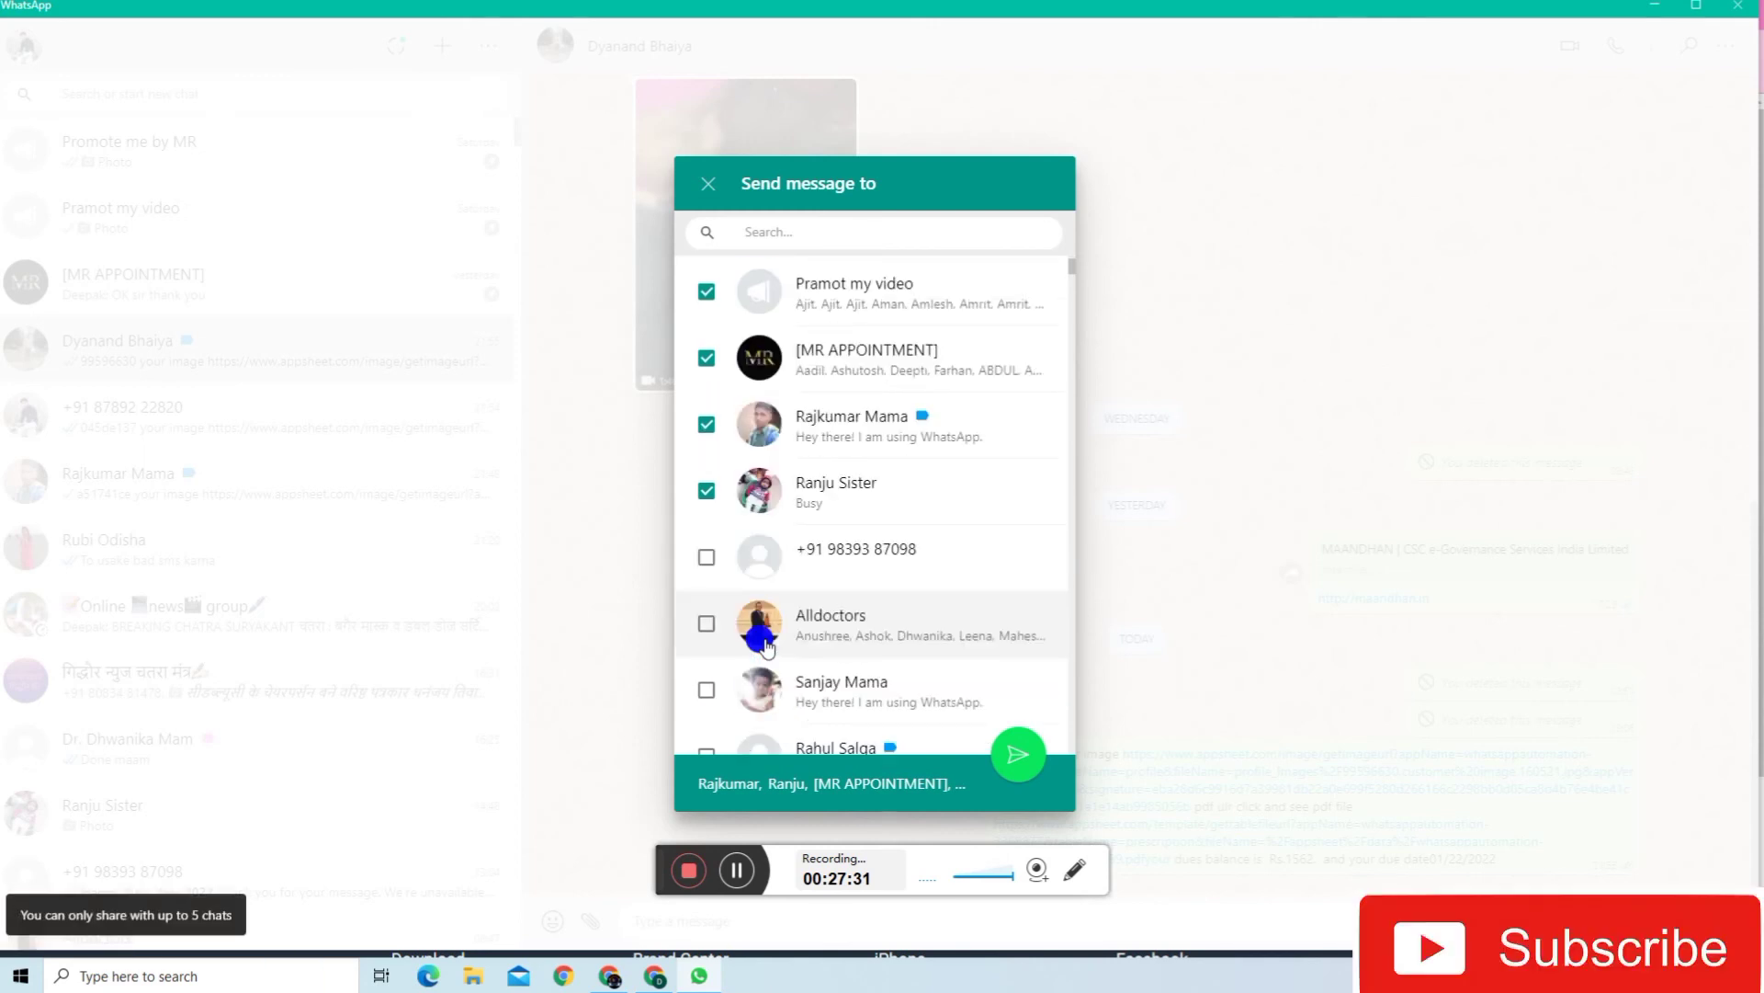
pyautogui.scroll(3, 763, 634)
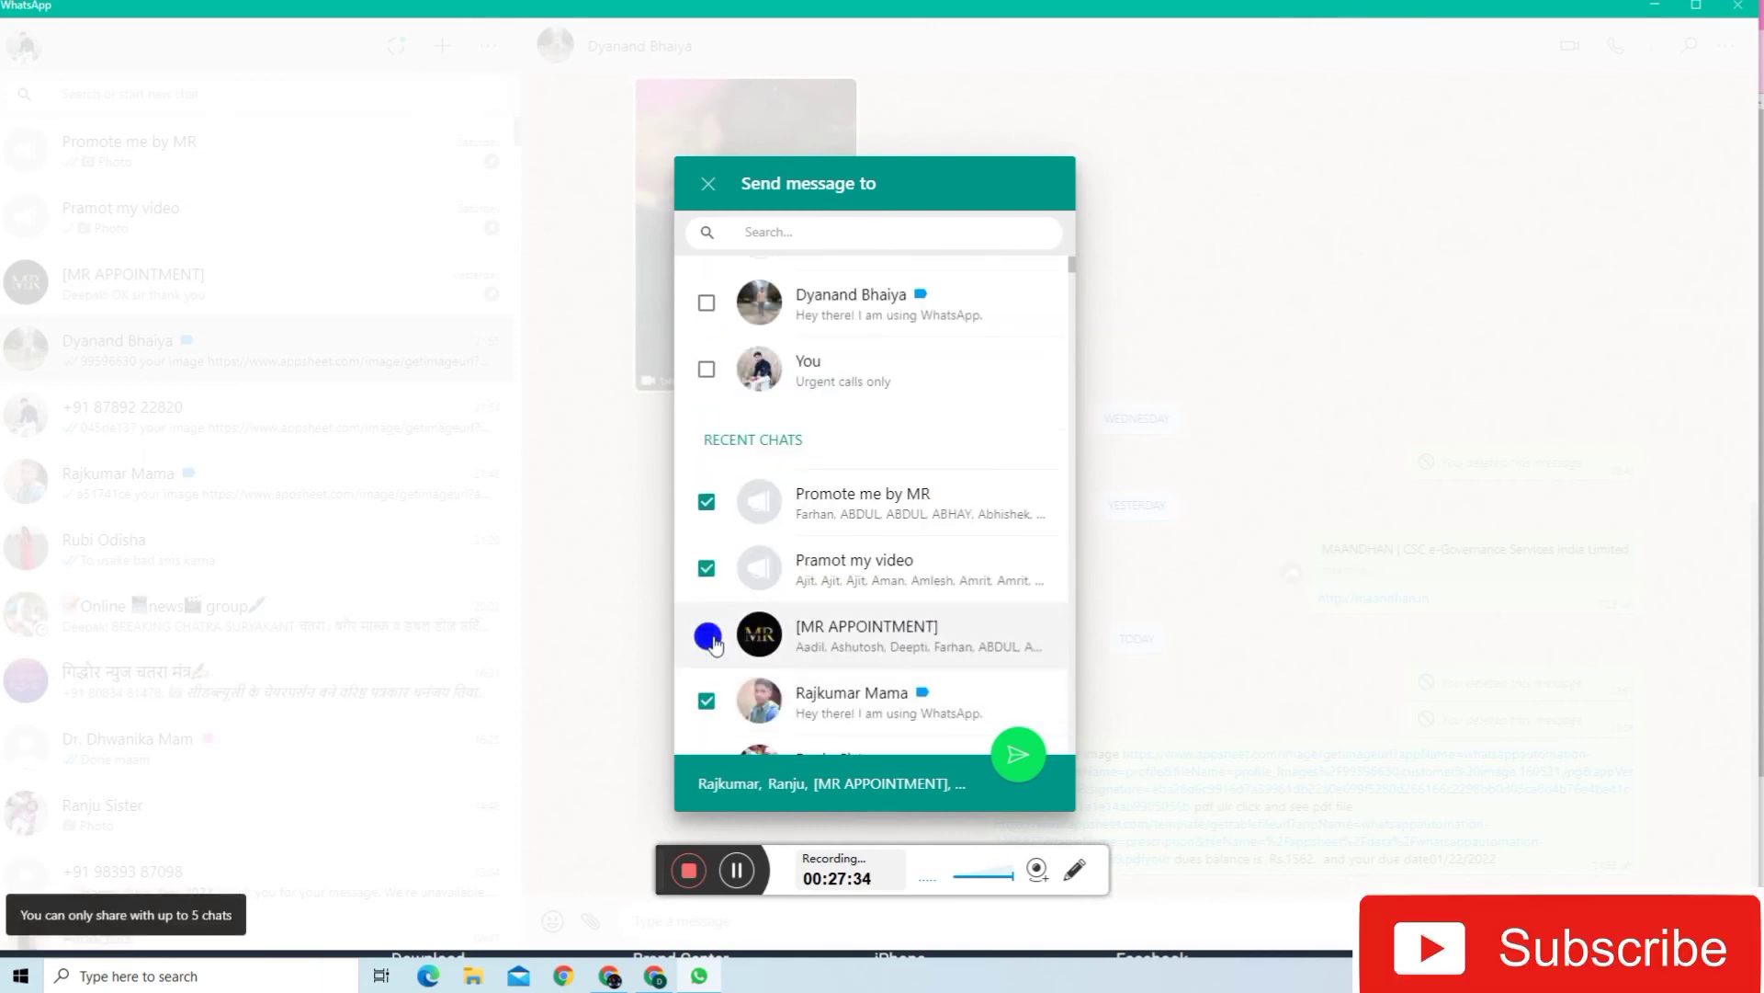
pyautogui.scroll(-2, 709, 684)
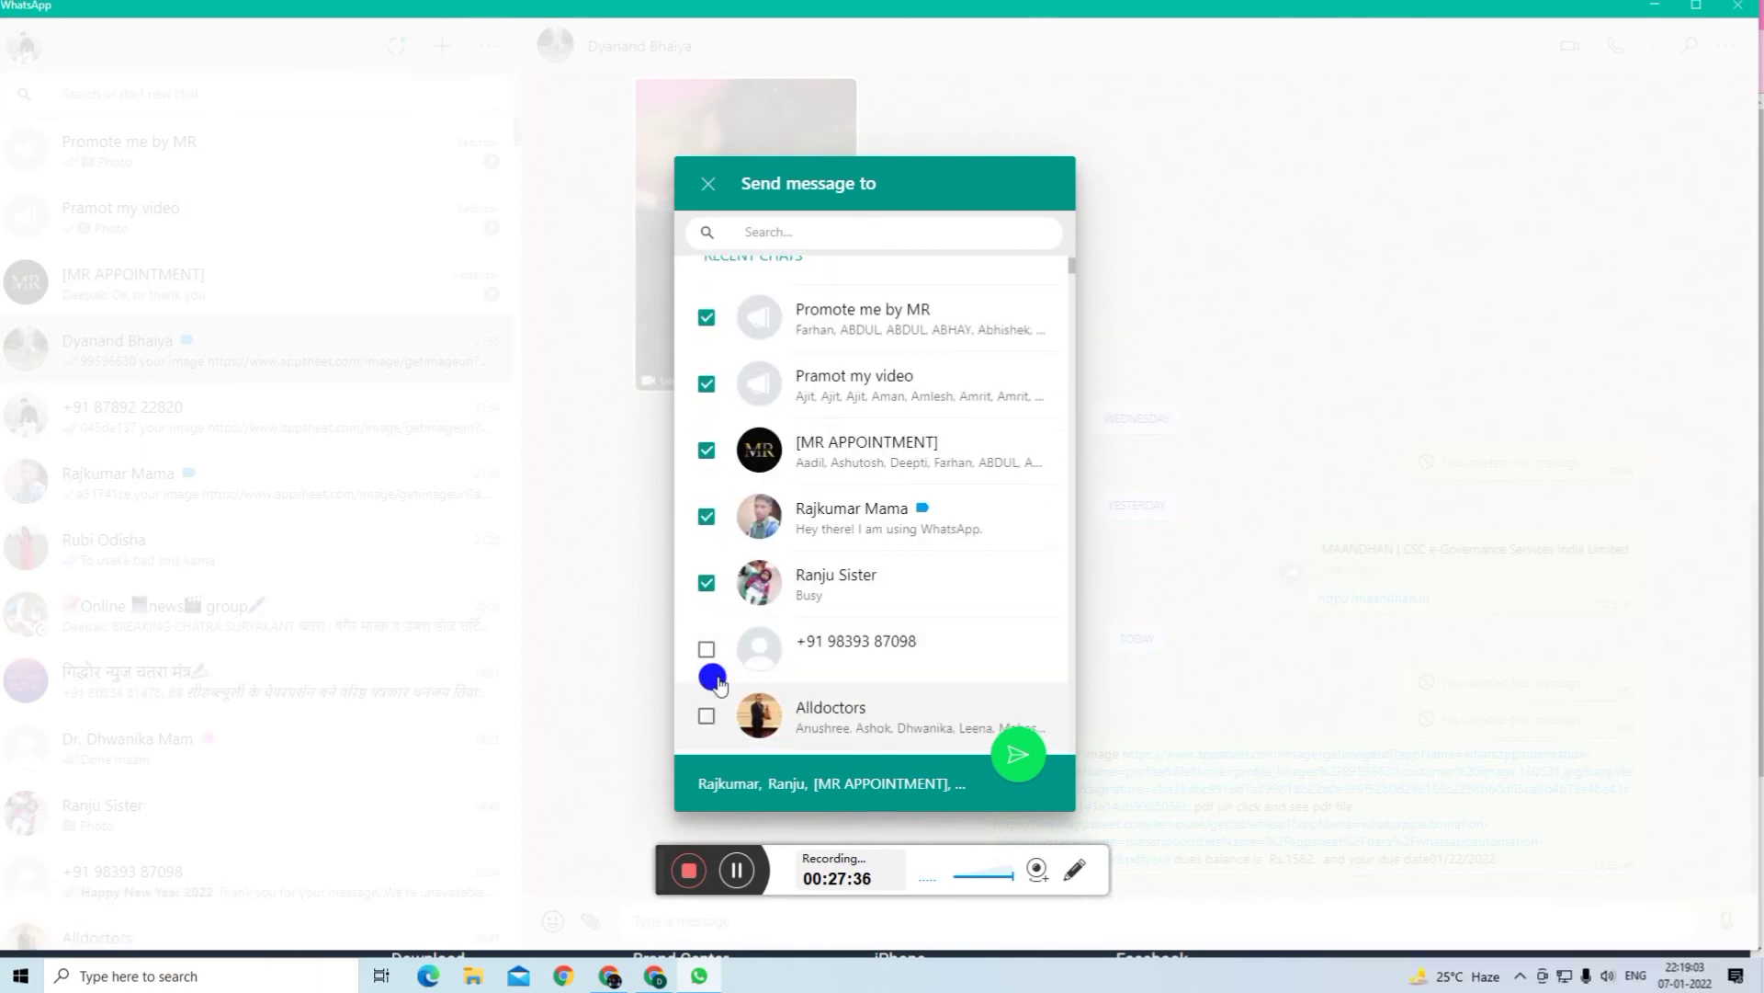
# - Deselect all chosen recipients and return to the Whatsapp share action in the app editor
pyautogui.click(706, 583)
pyautogui.click(705, 516)
pyautogui.click(706, 450)
pyautogui.click(706, 384)
pyautogui.click(706, 317)
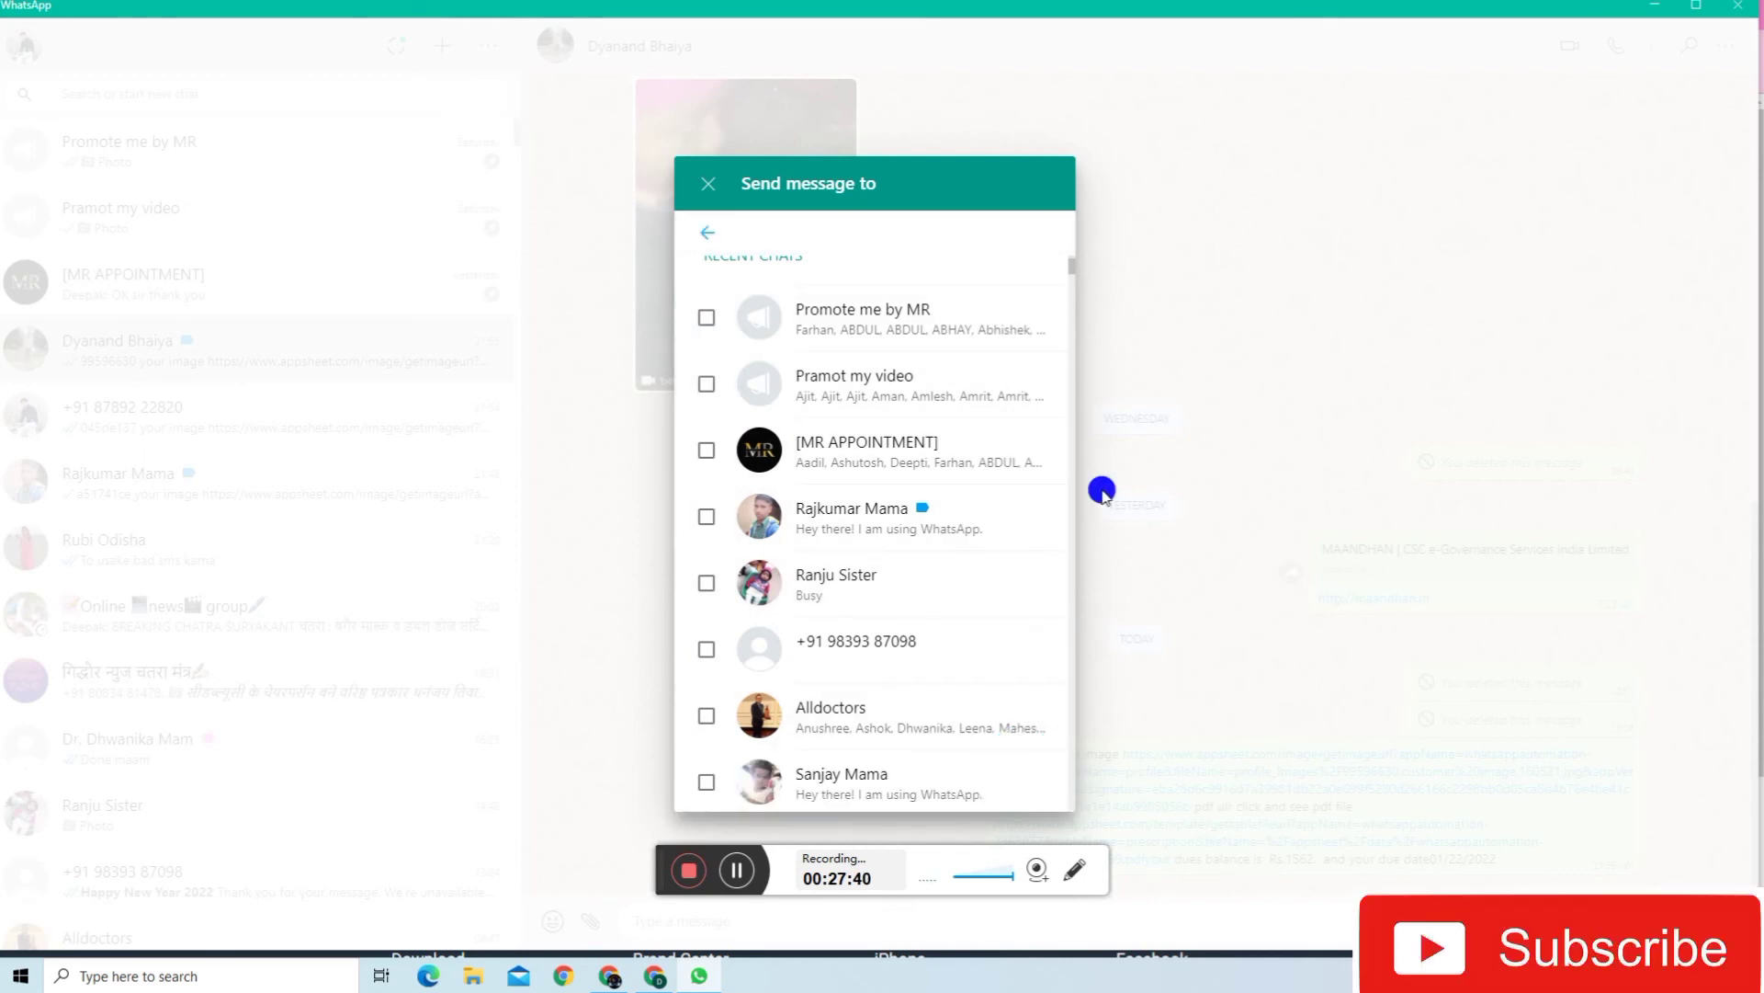
pyautogui.click(1645, 11)
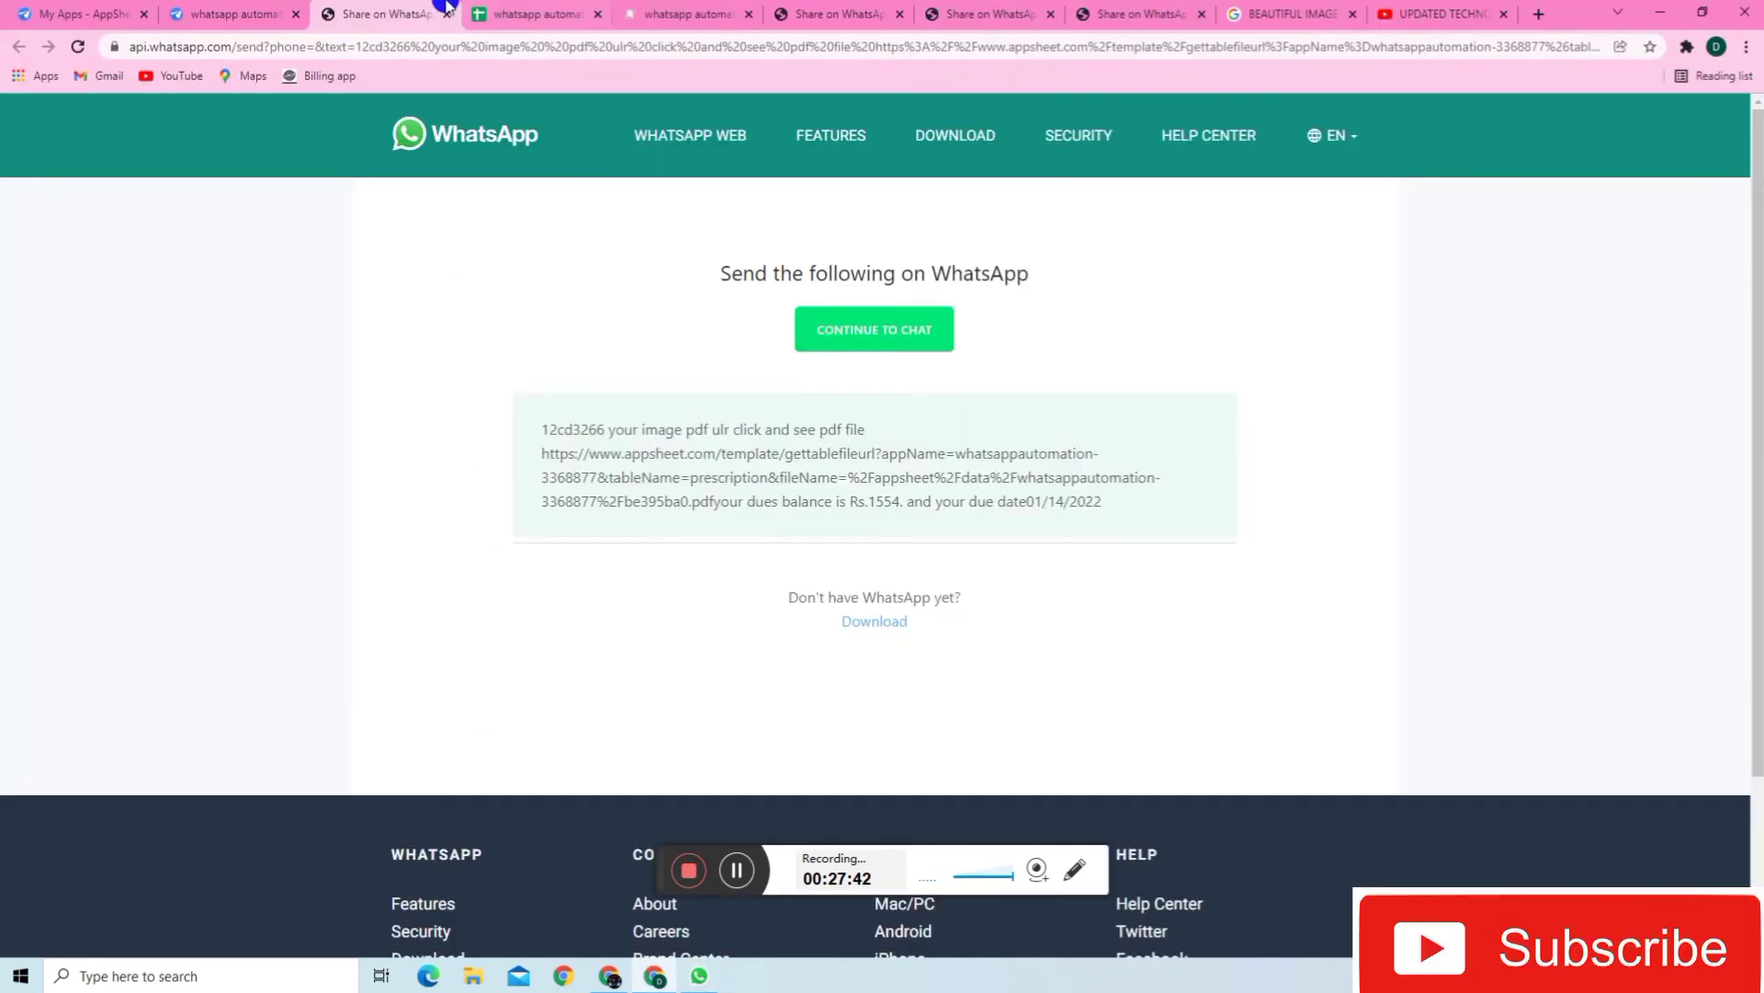
pyautogui.click(241, 14)
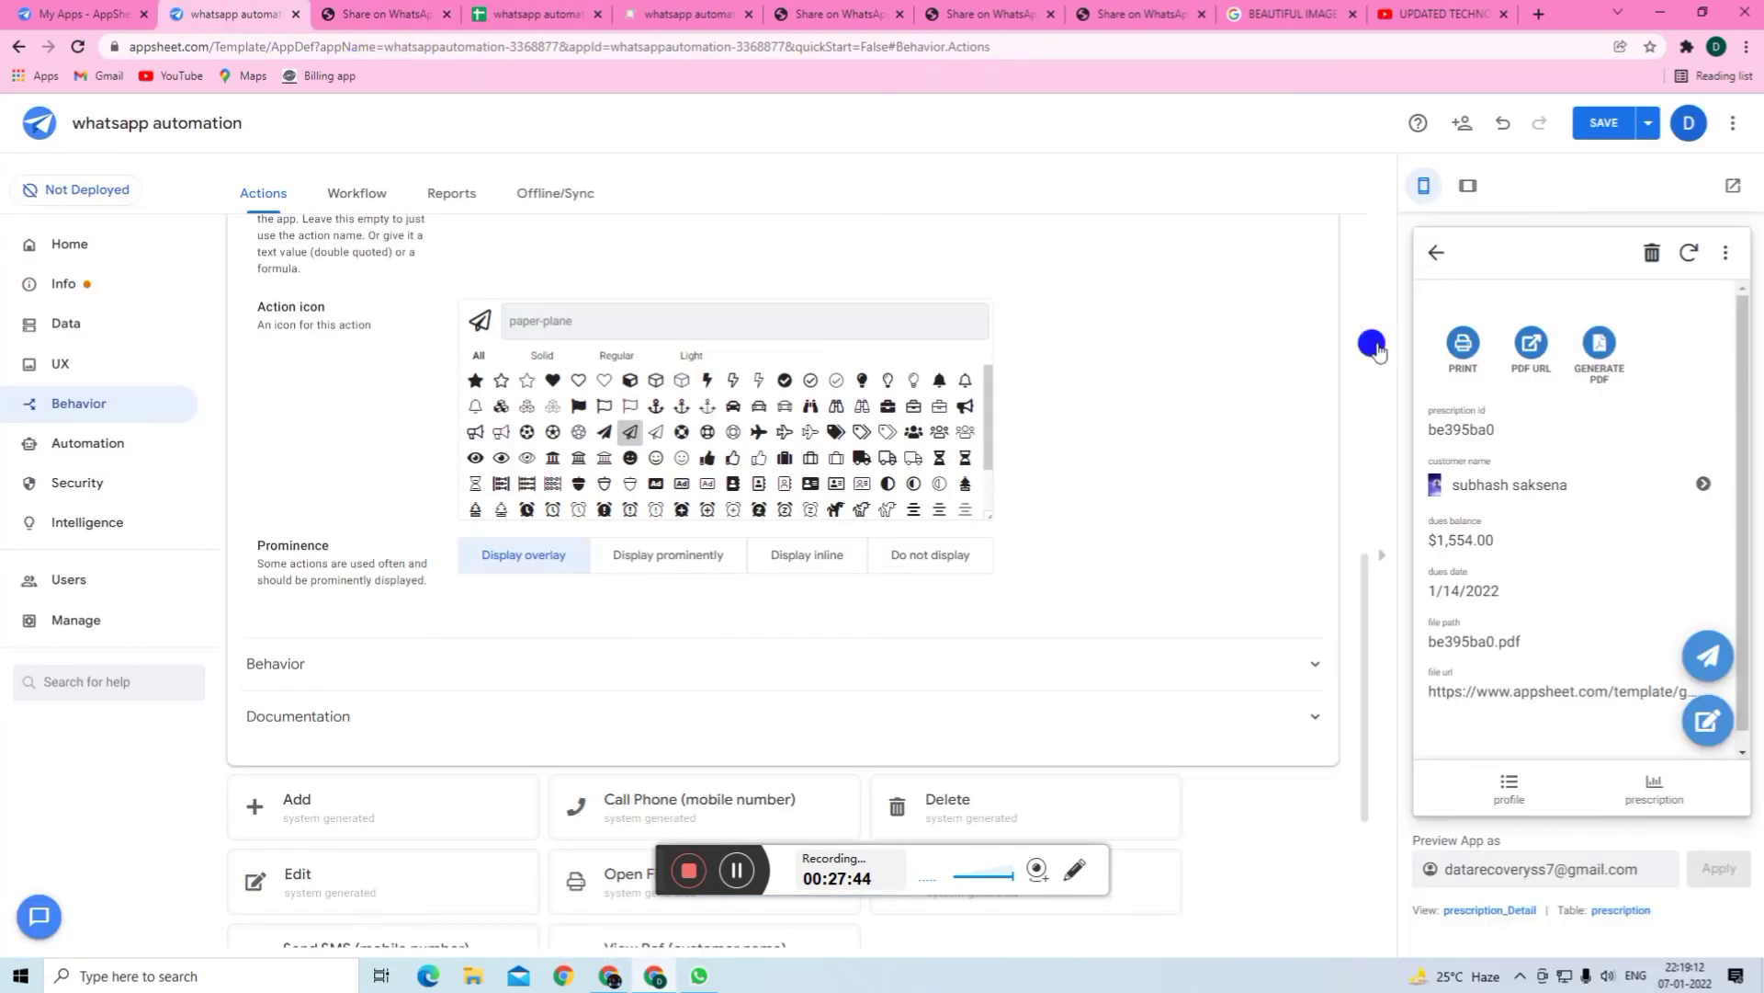
# - Set the Whatsapp share action's prominence to Display prominently and start the share from the prescription preview
pyautogui.click(678, 558)
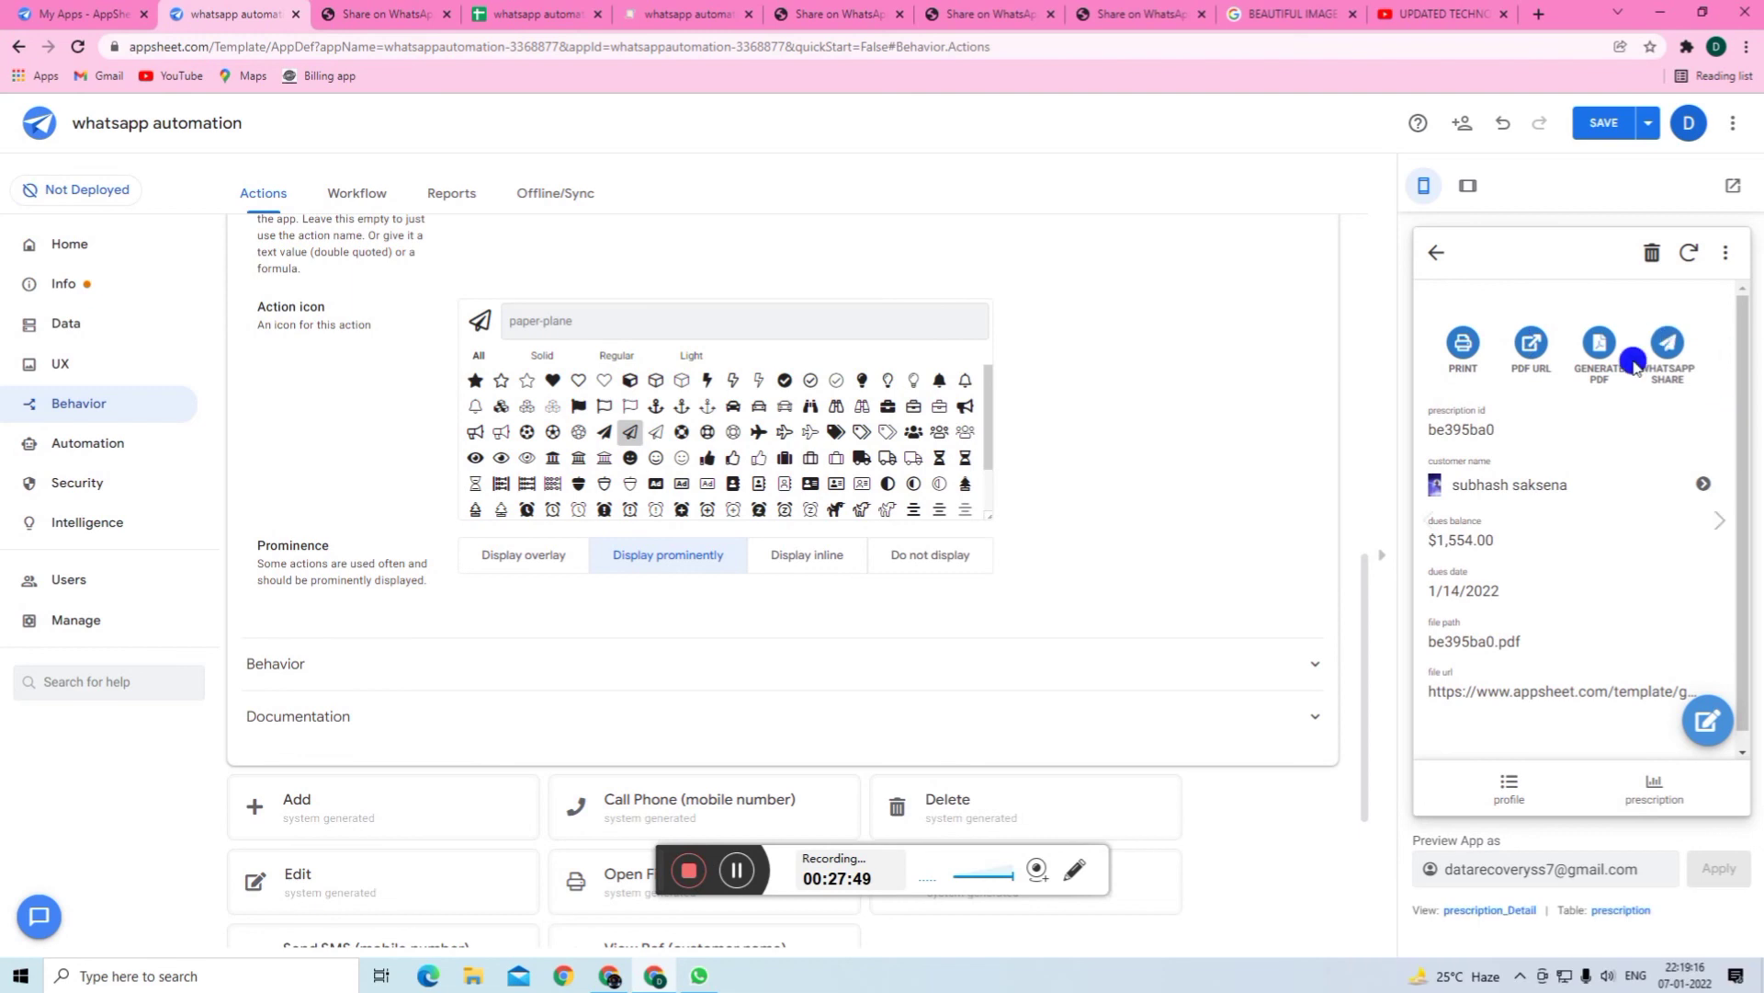
pyautogui.click(1666, 346)
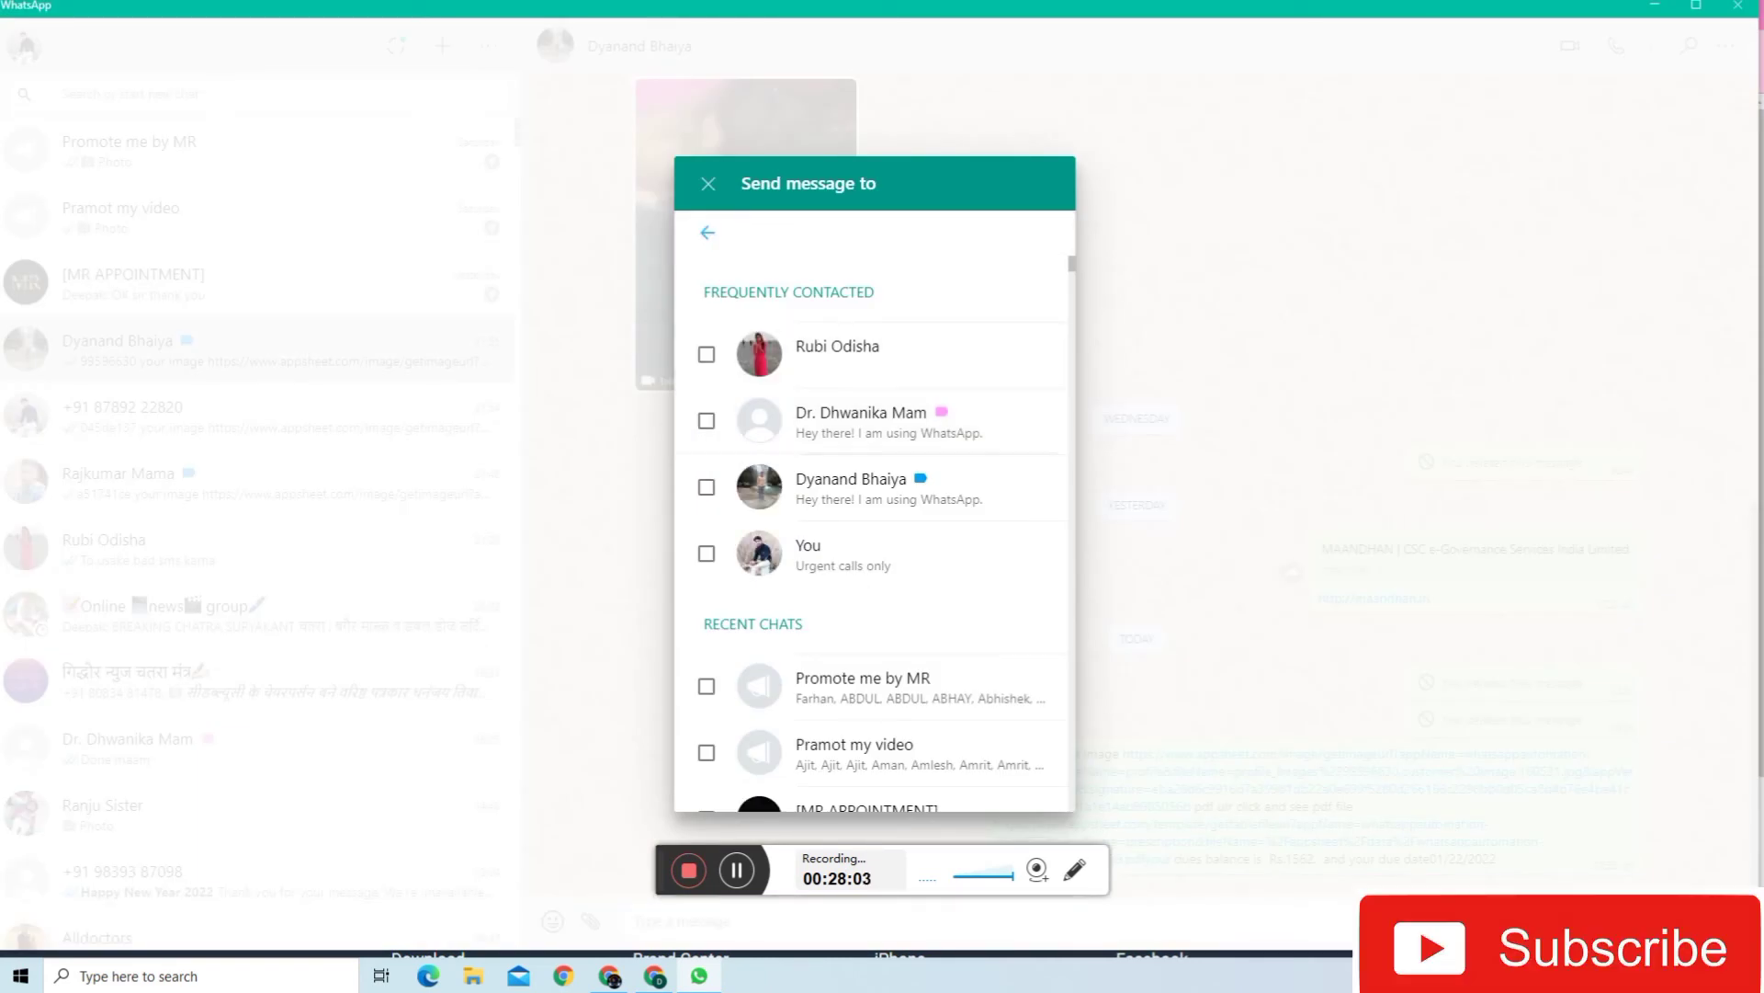
# - Cancel the recipient selection and return from WhatsApp to the prescription preview in the AppSheet editor
pyautogui.click(706, 183)
pyautogui.click(1675, 7)
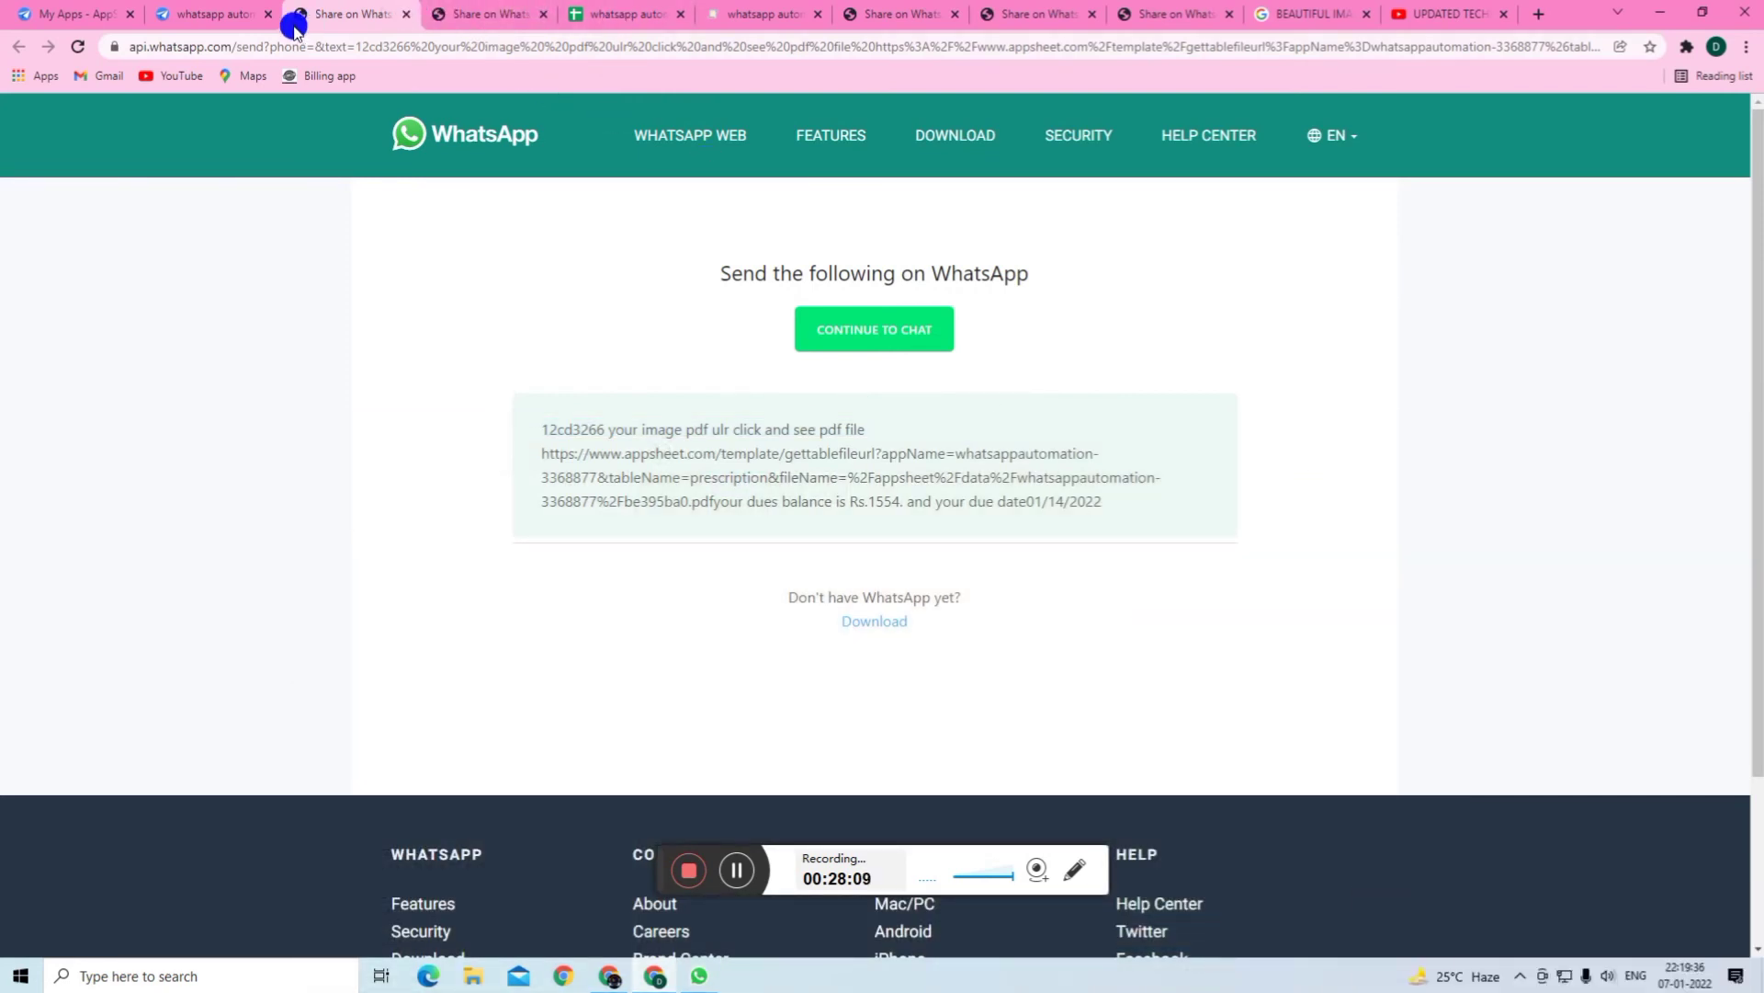
pyautogui.click(212, 14)
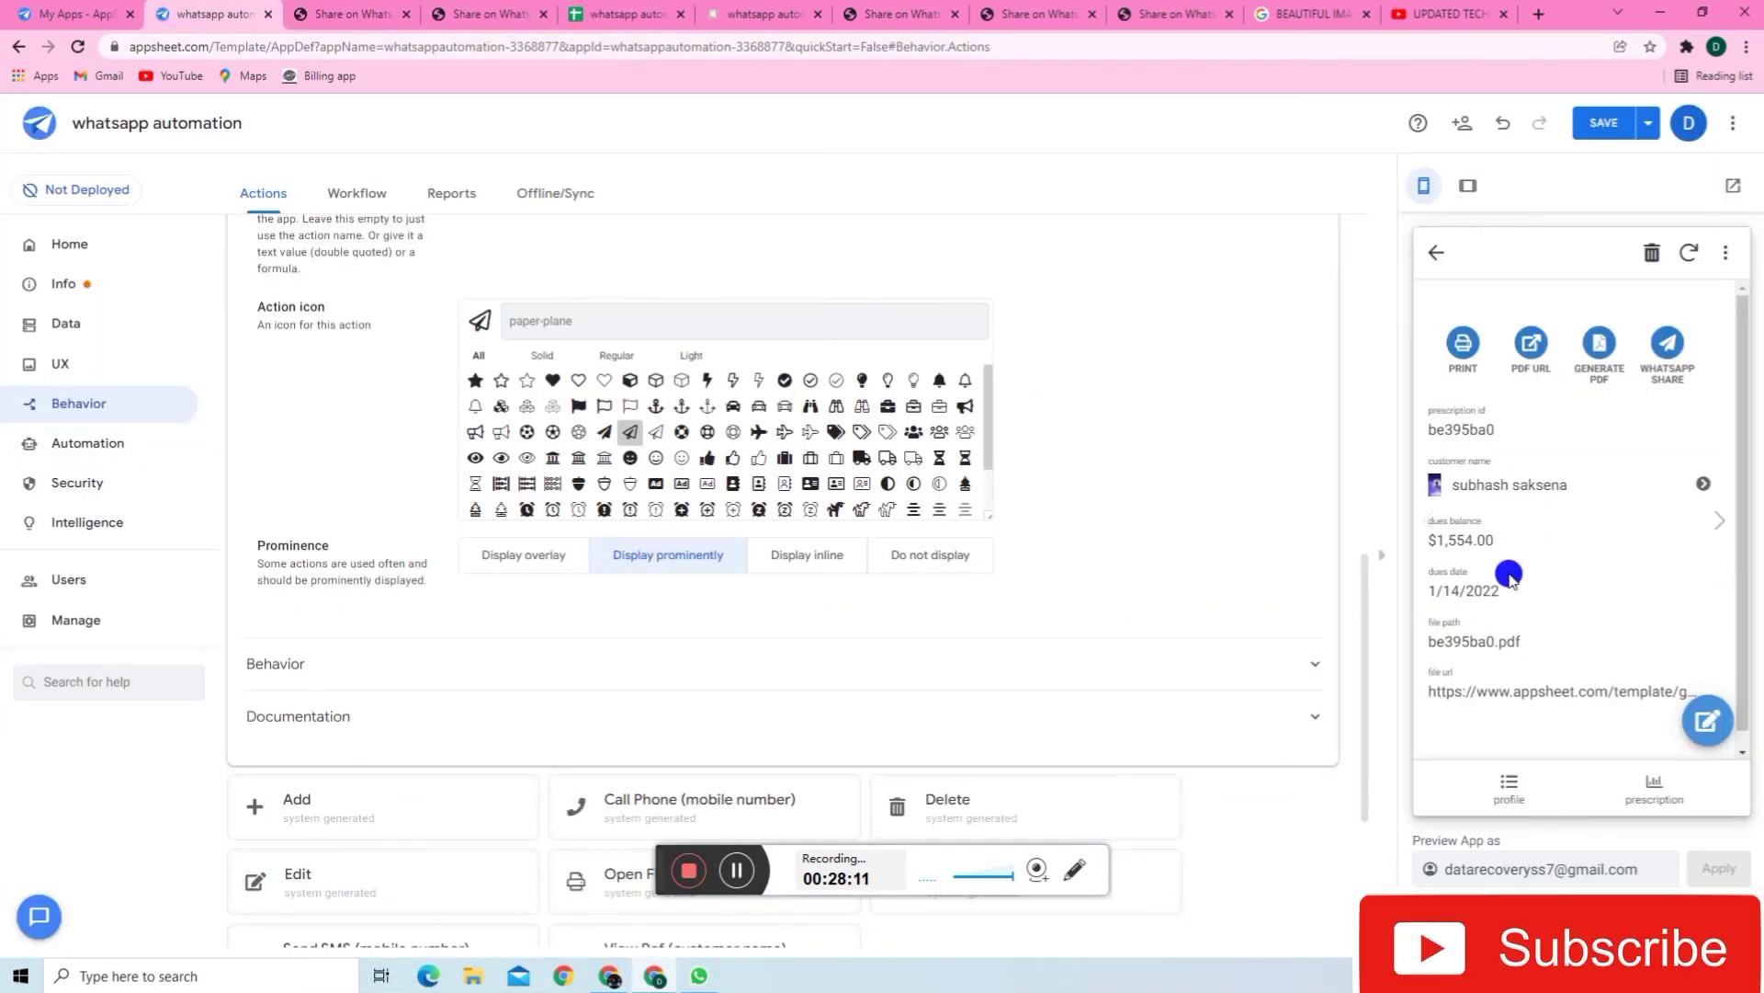
pyautogui.scroll(-1, 1614, 425)
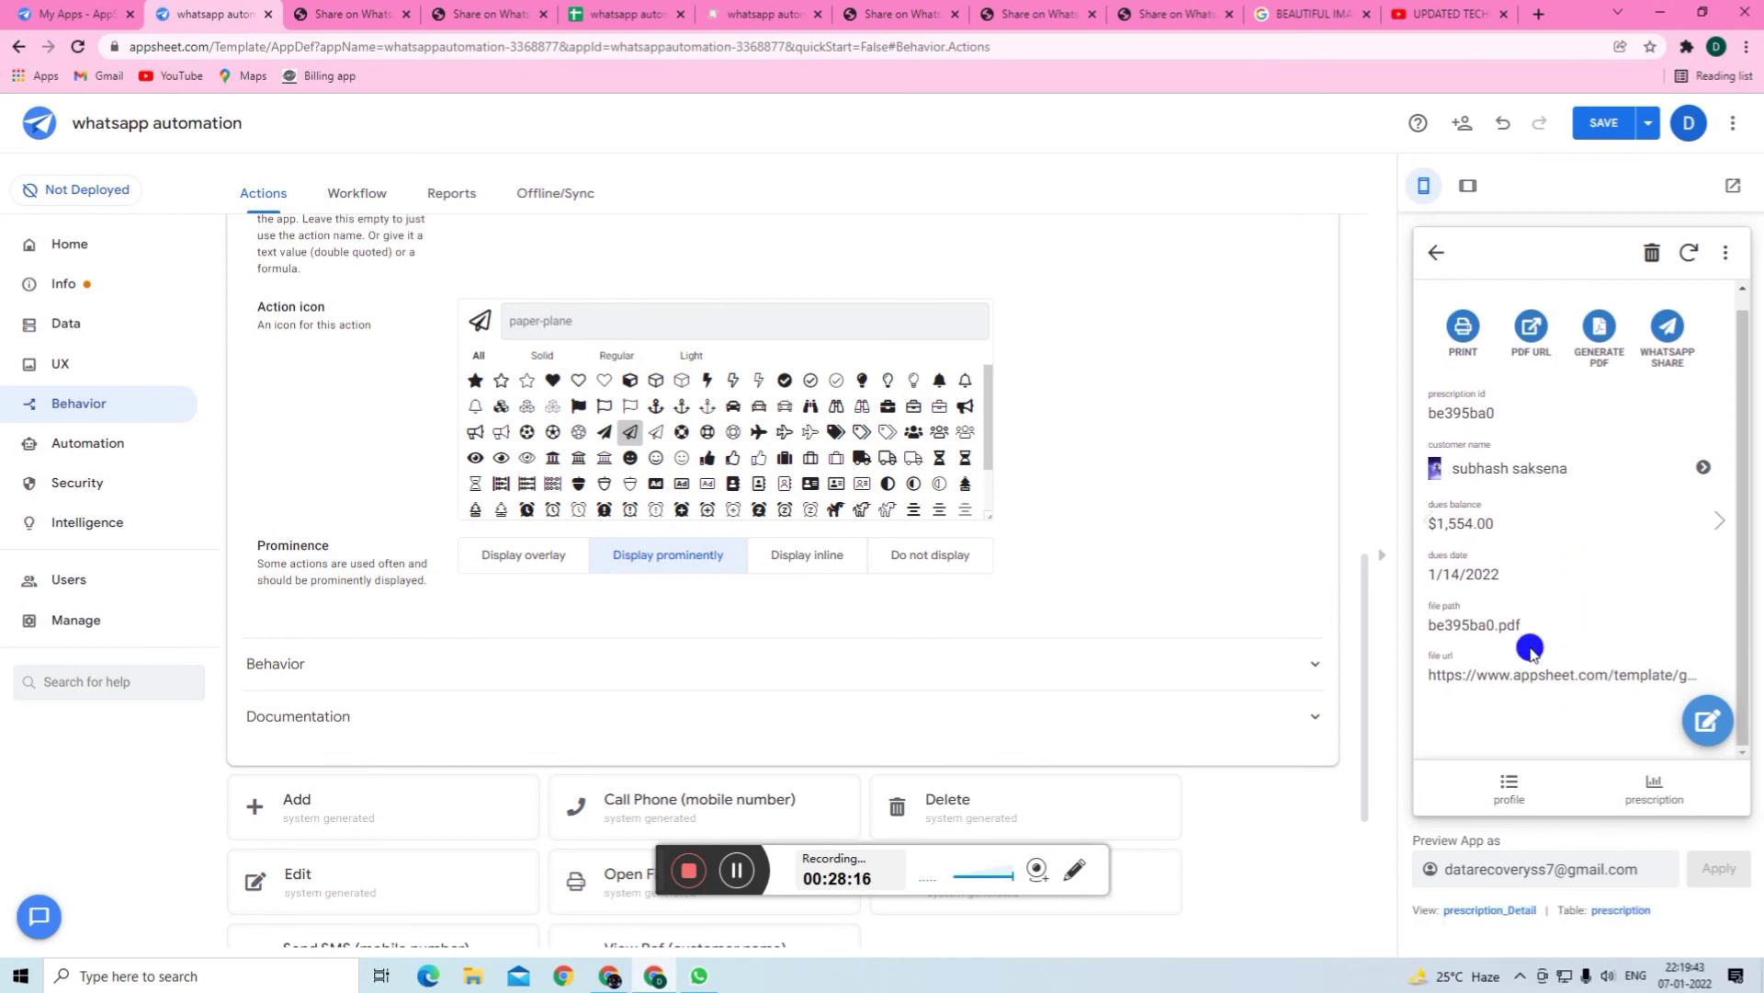
pyautogui.scroll(1, 1526, 657)
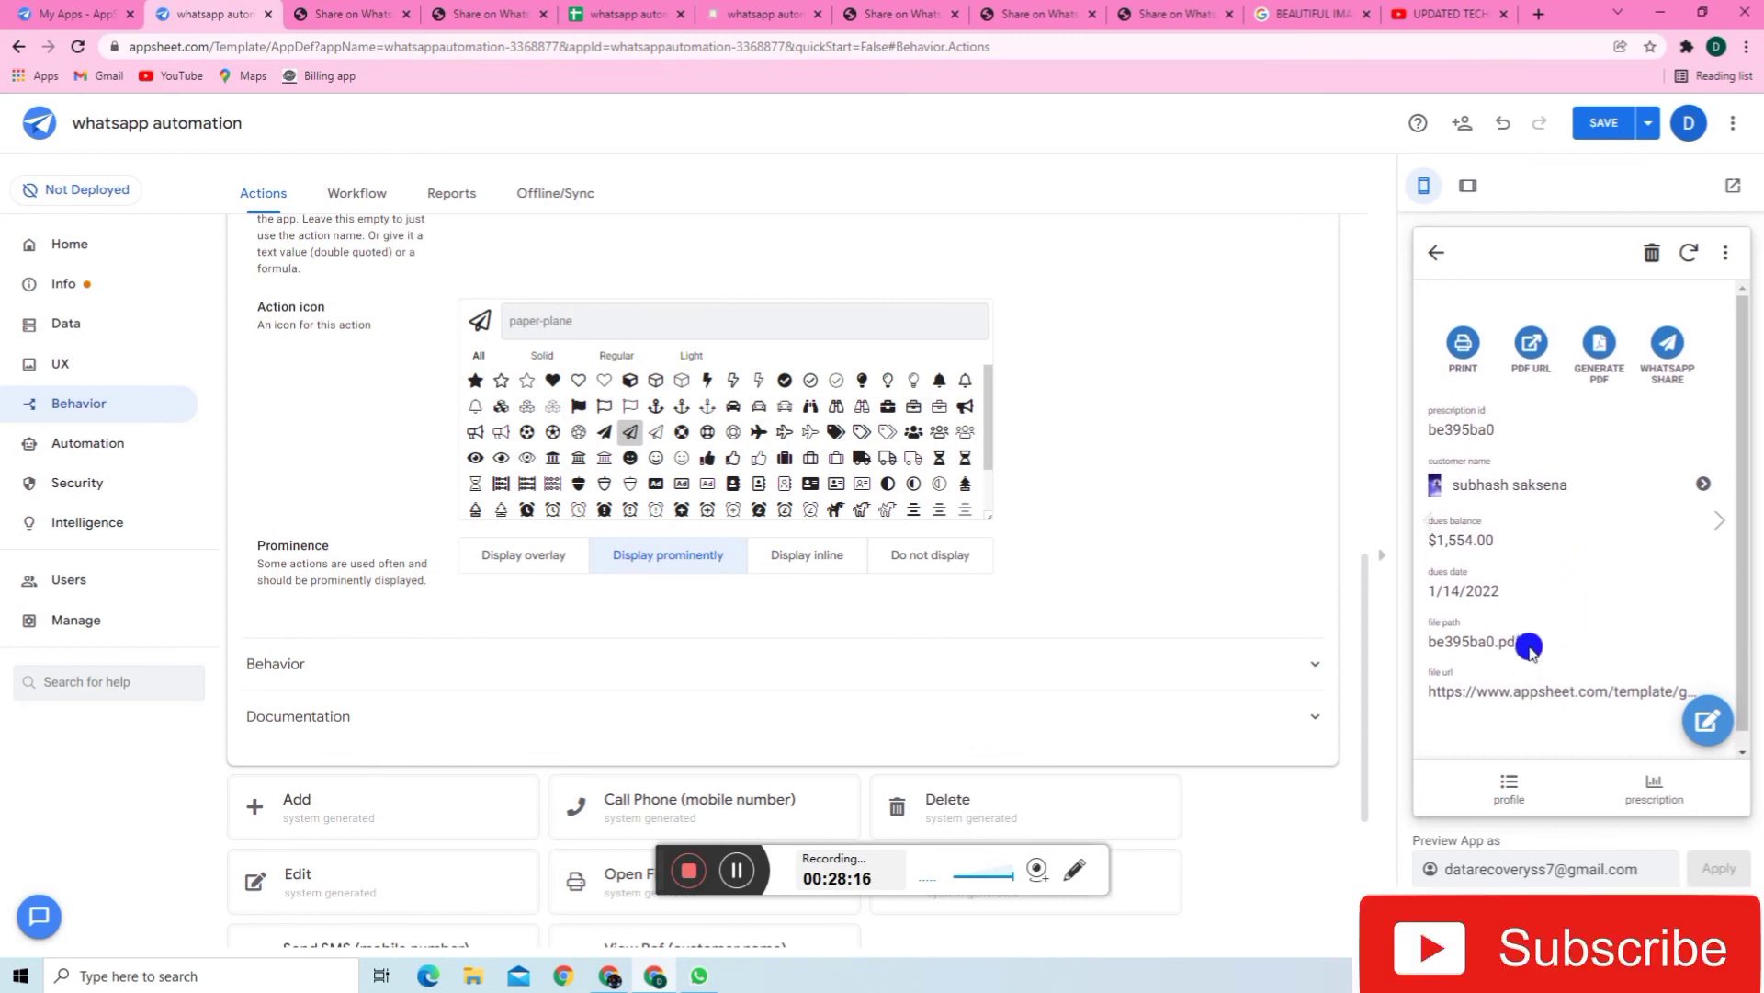
# - Open the last customer's record in the profile view and open the third of its related prescriptions
pyautogui.click(1435, 258)
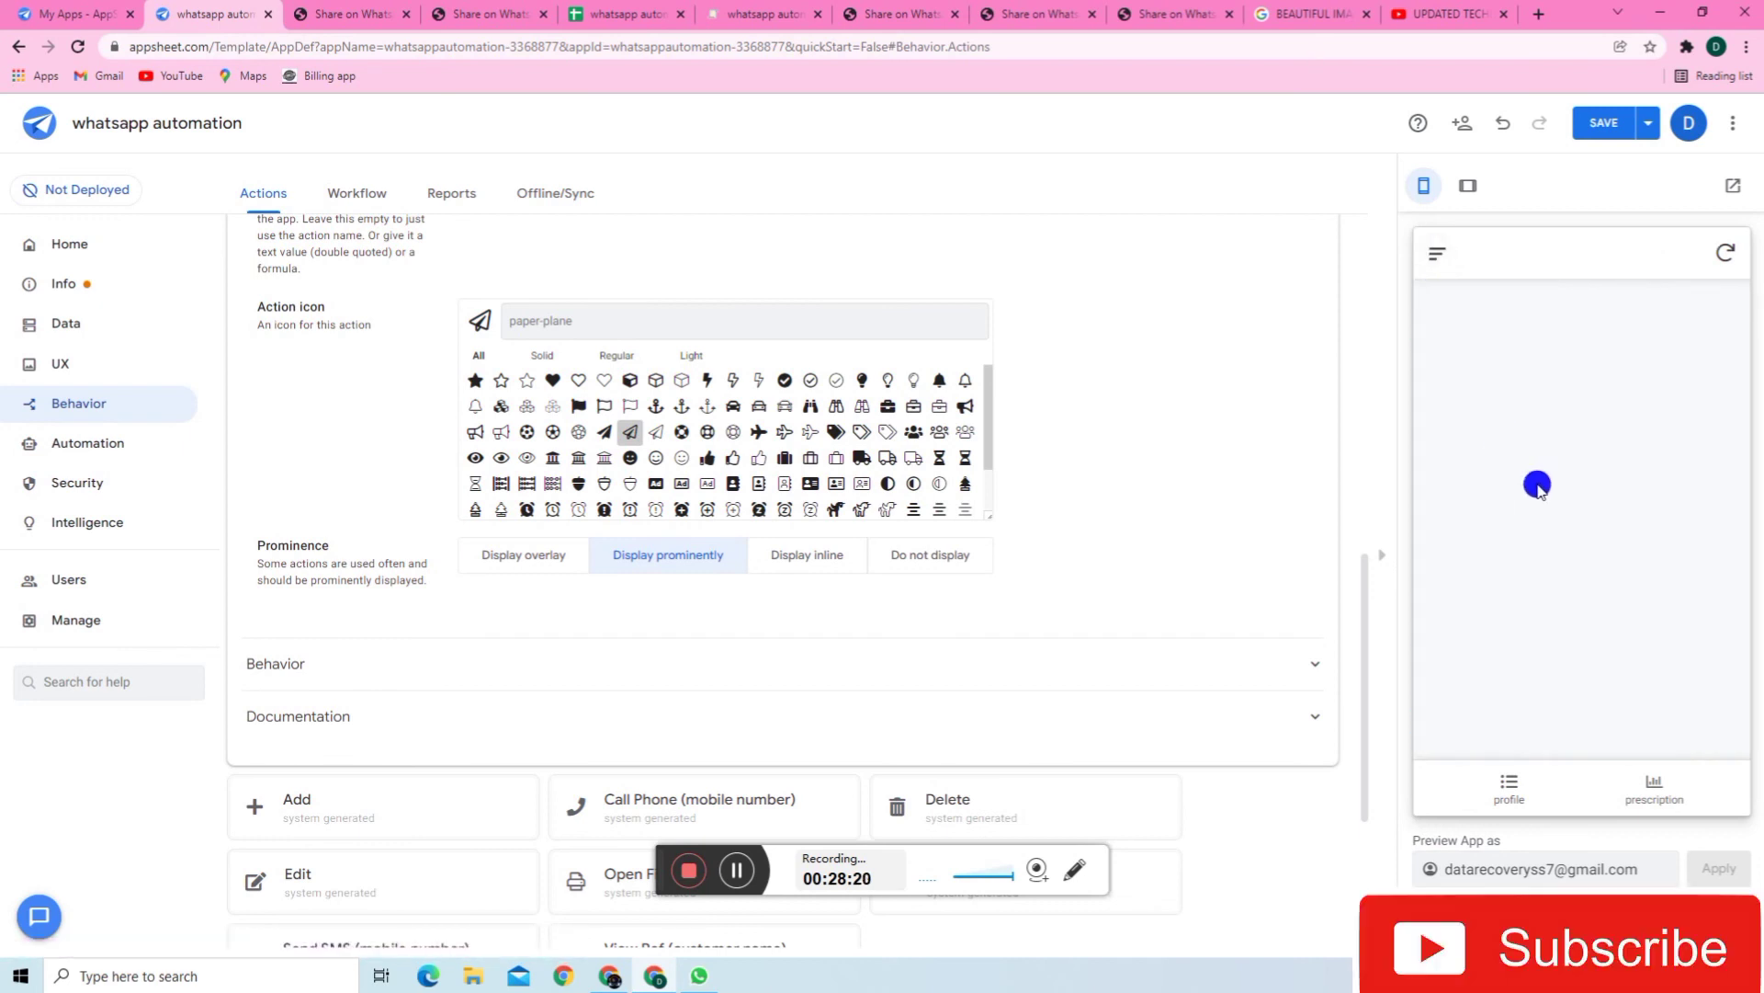
pyautogui.click(1518, 782)
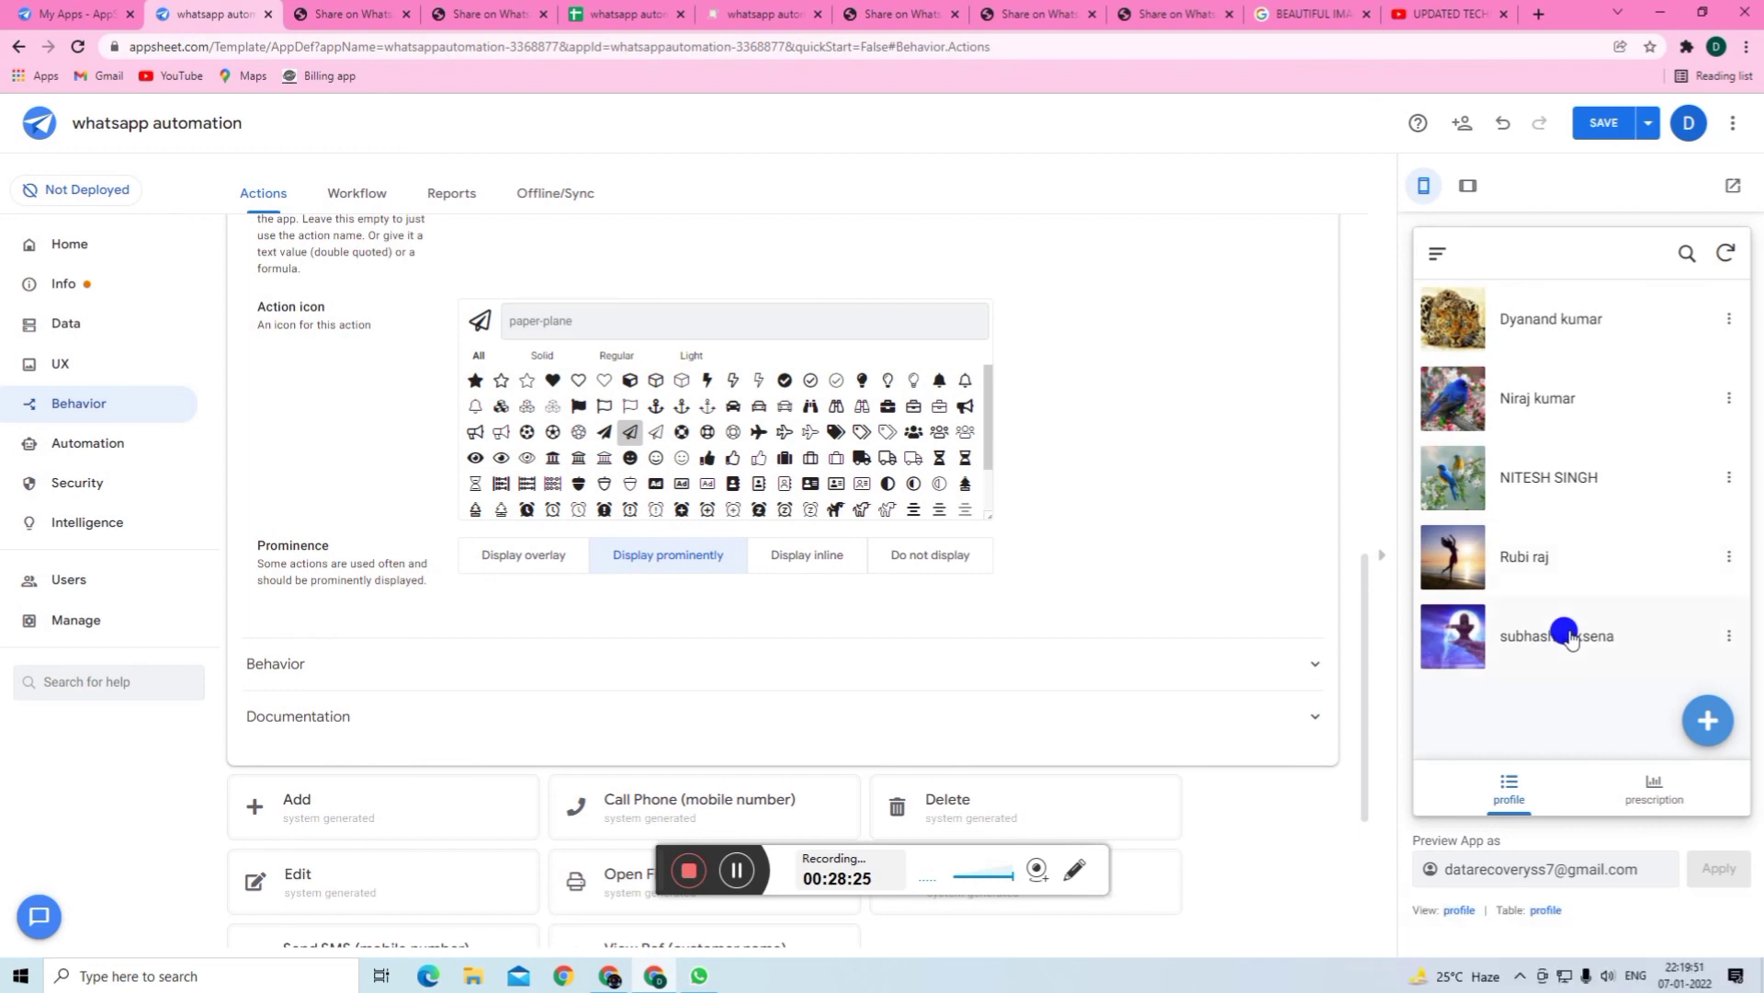
pyautogui.click(1567, 636)
pyautogui.scroll(-2, 1568, 566)
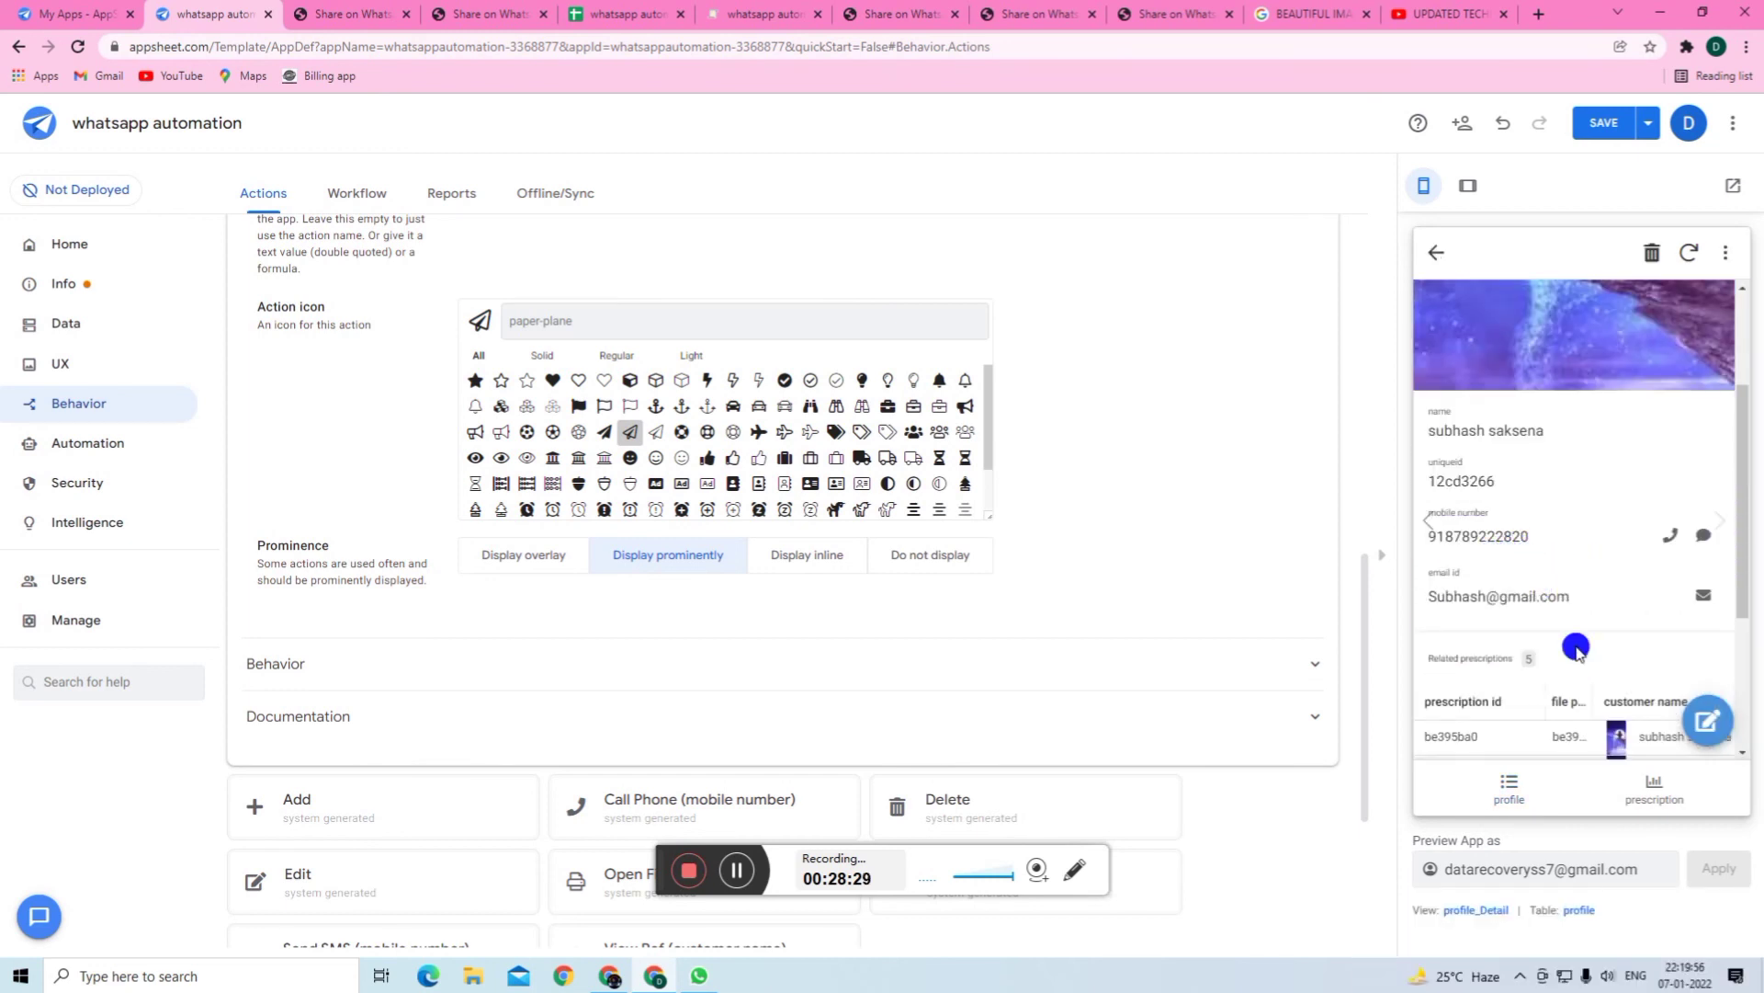
pyautogui.scroll(-3, 1659, 350)
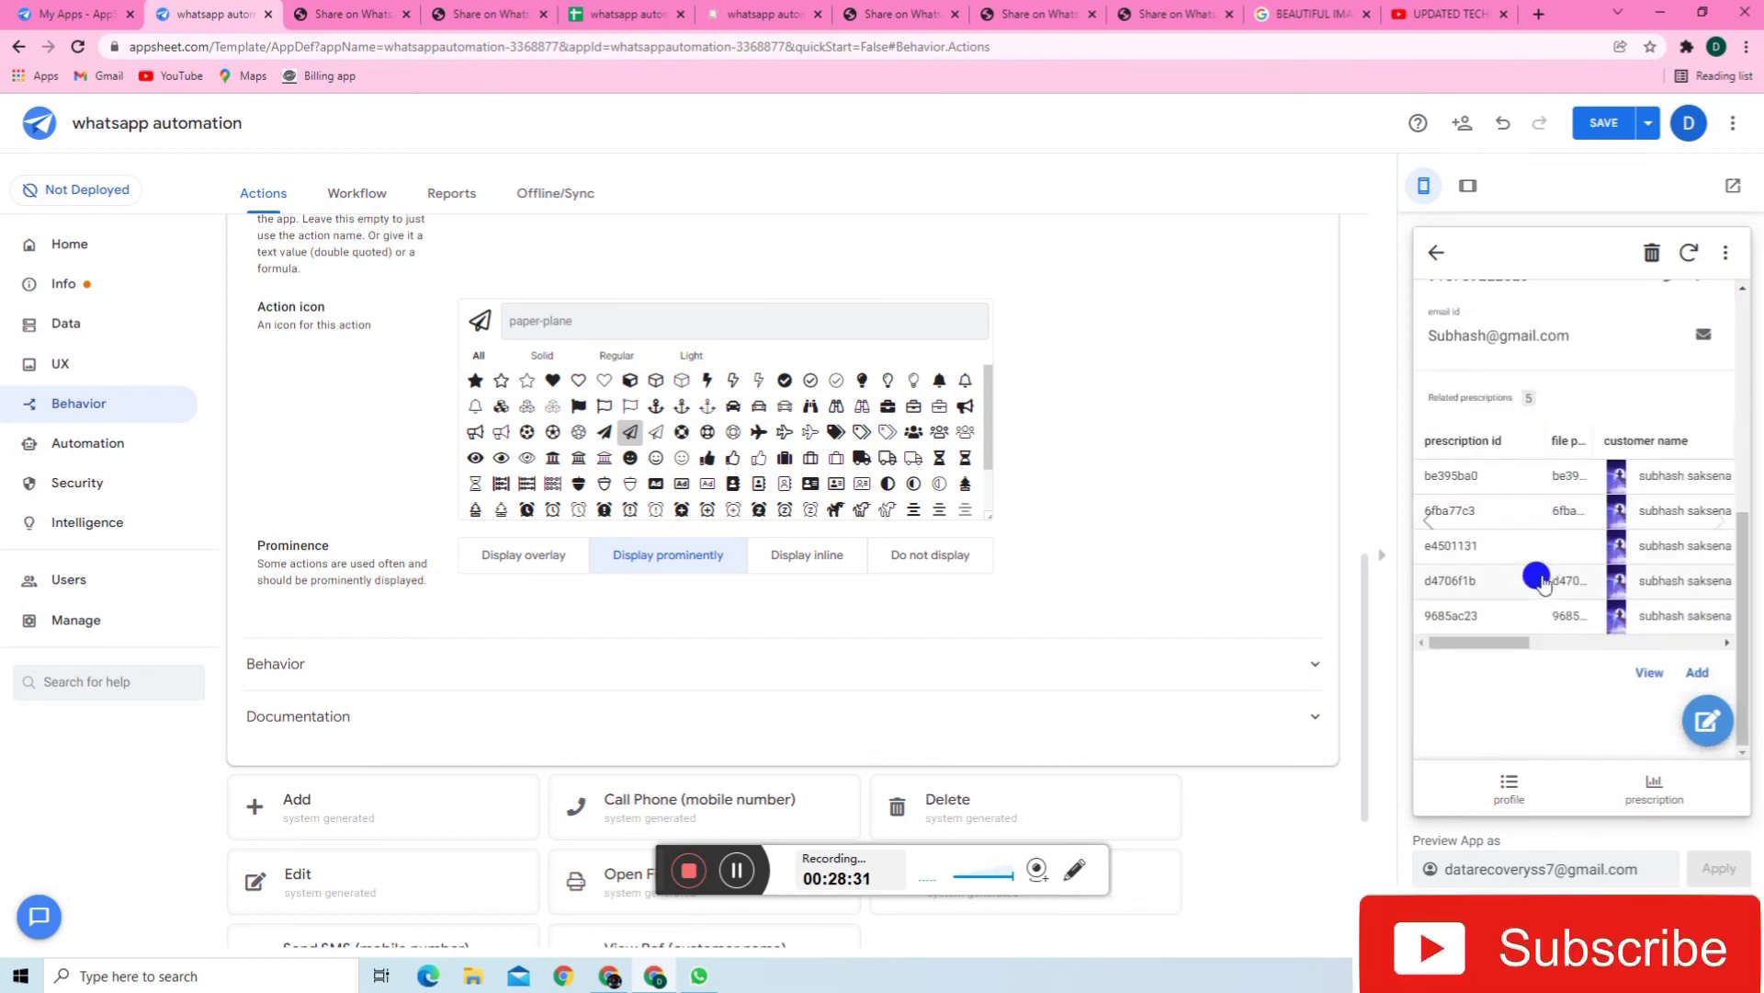
pyautogui.click(1683, 551)
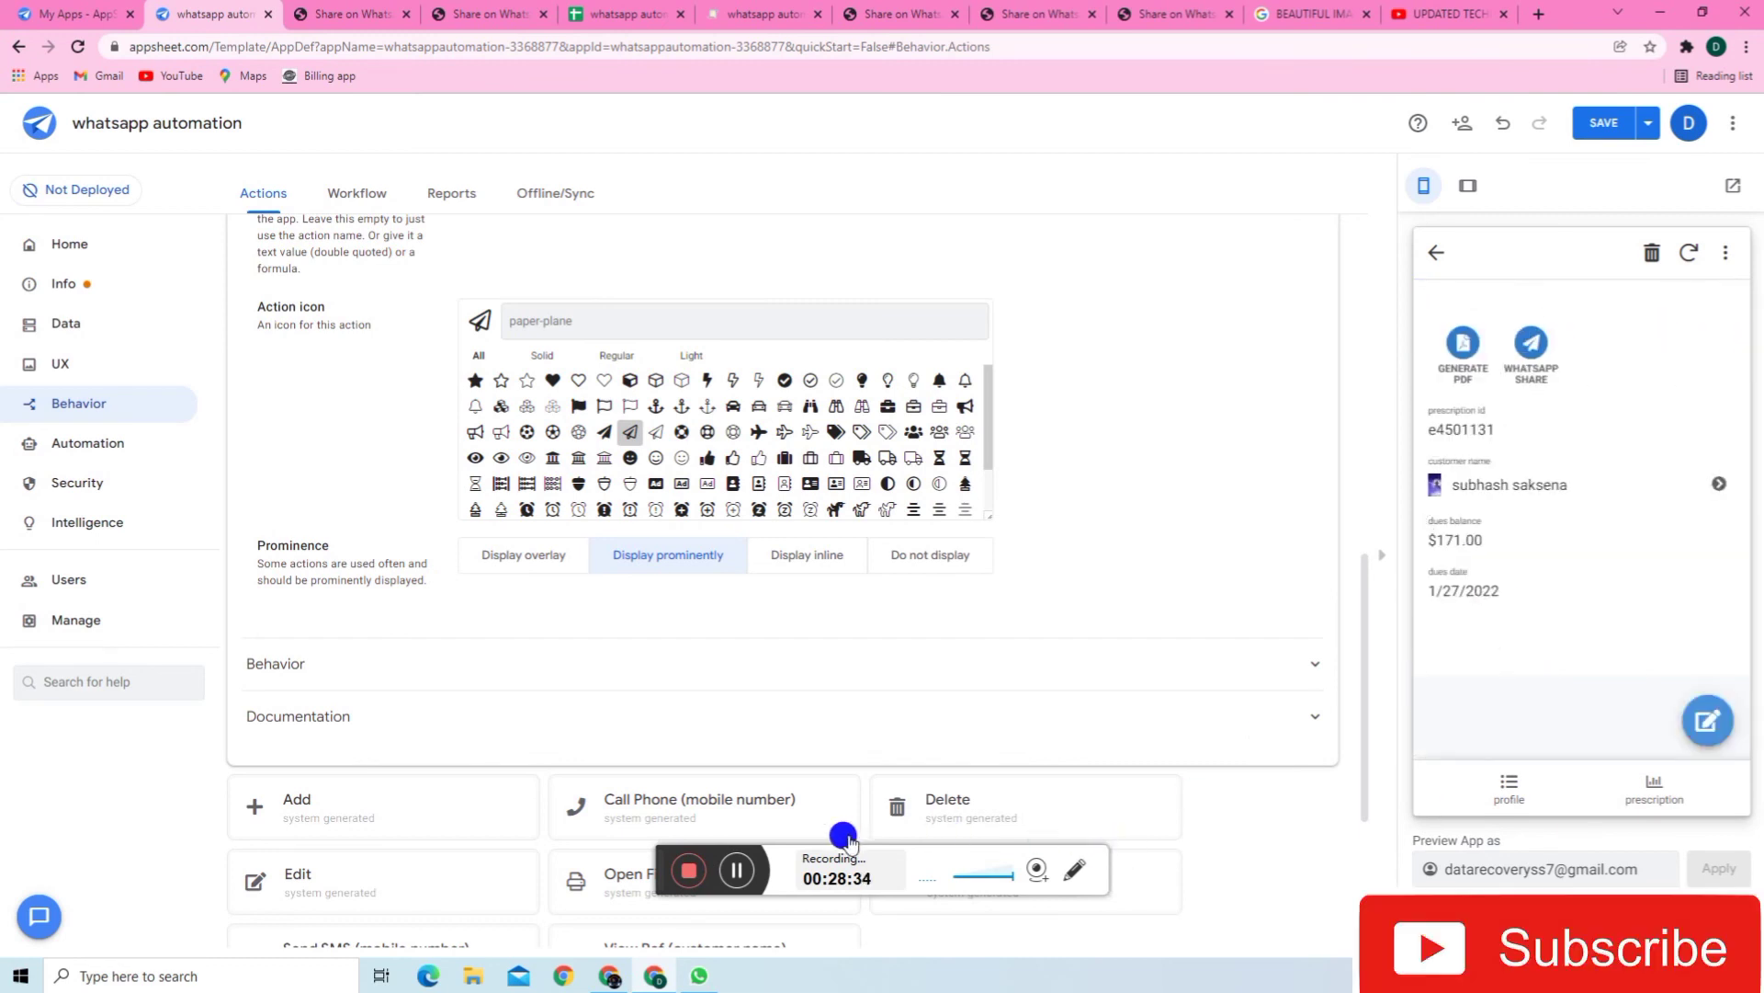
pyautogui.click(749, 870)
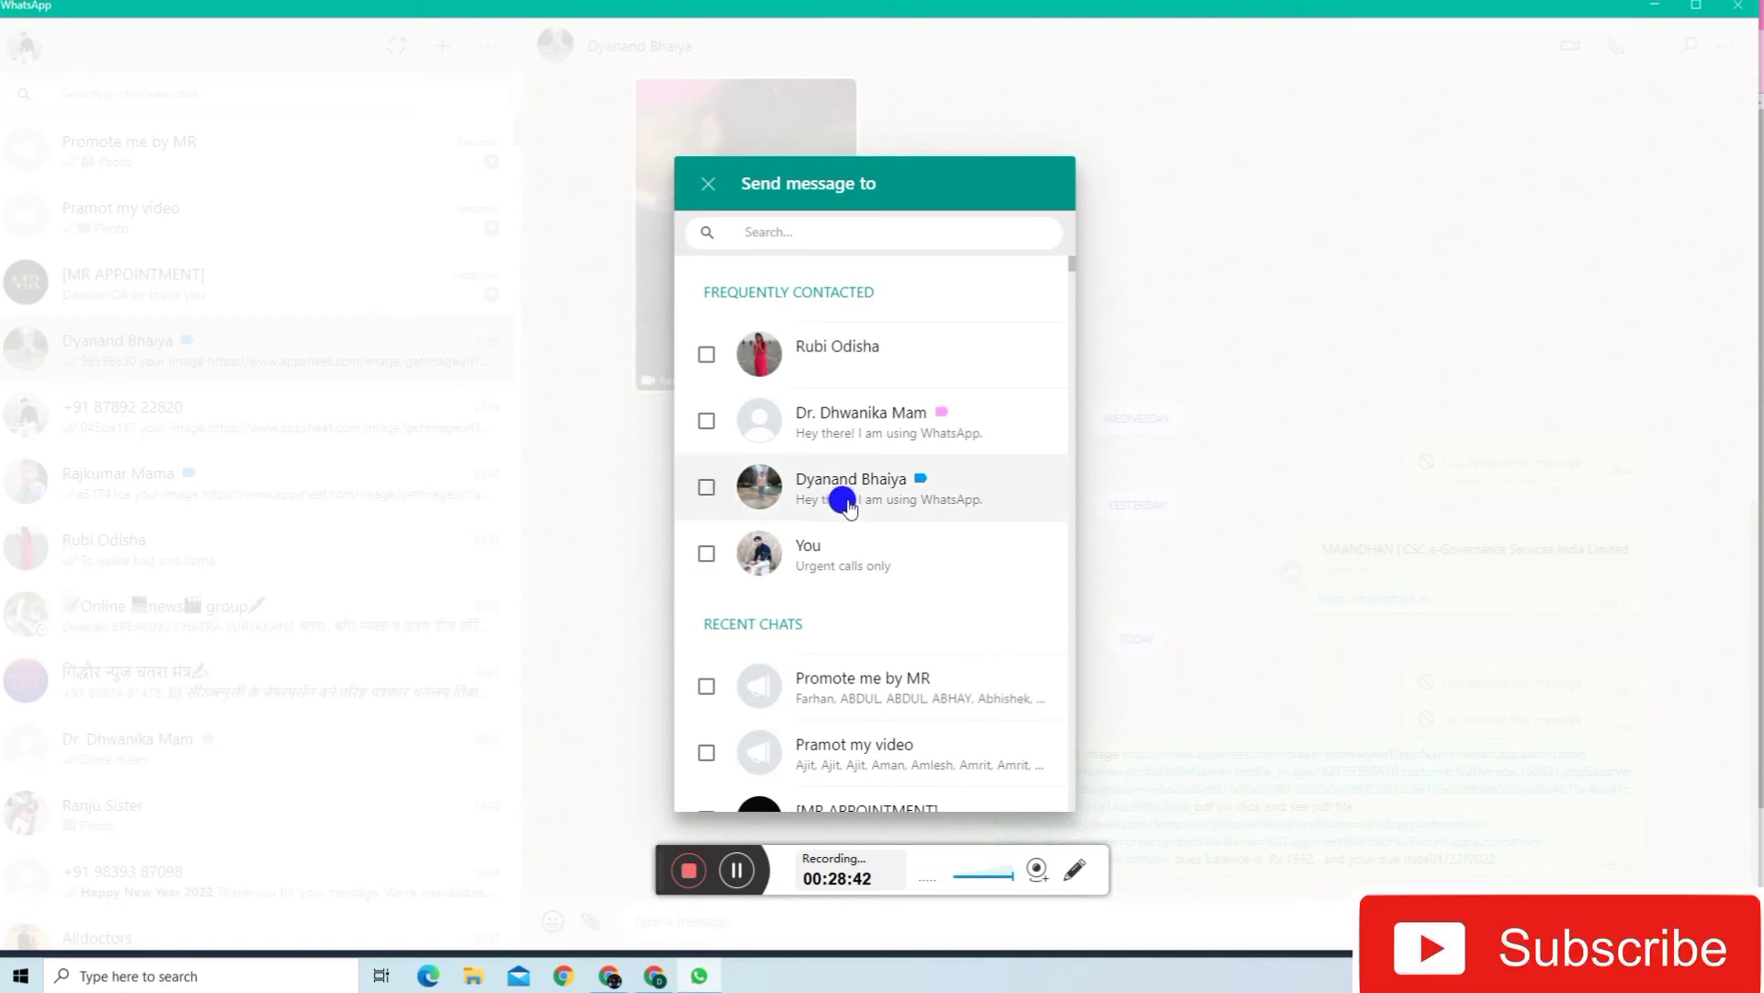
# - Open the related prescription with the $500.00 dues balance and share it to the customer's chat in WhatsApp
pyautogui.click(748, 870)
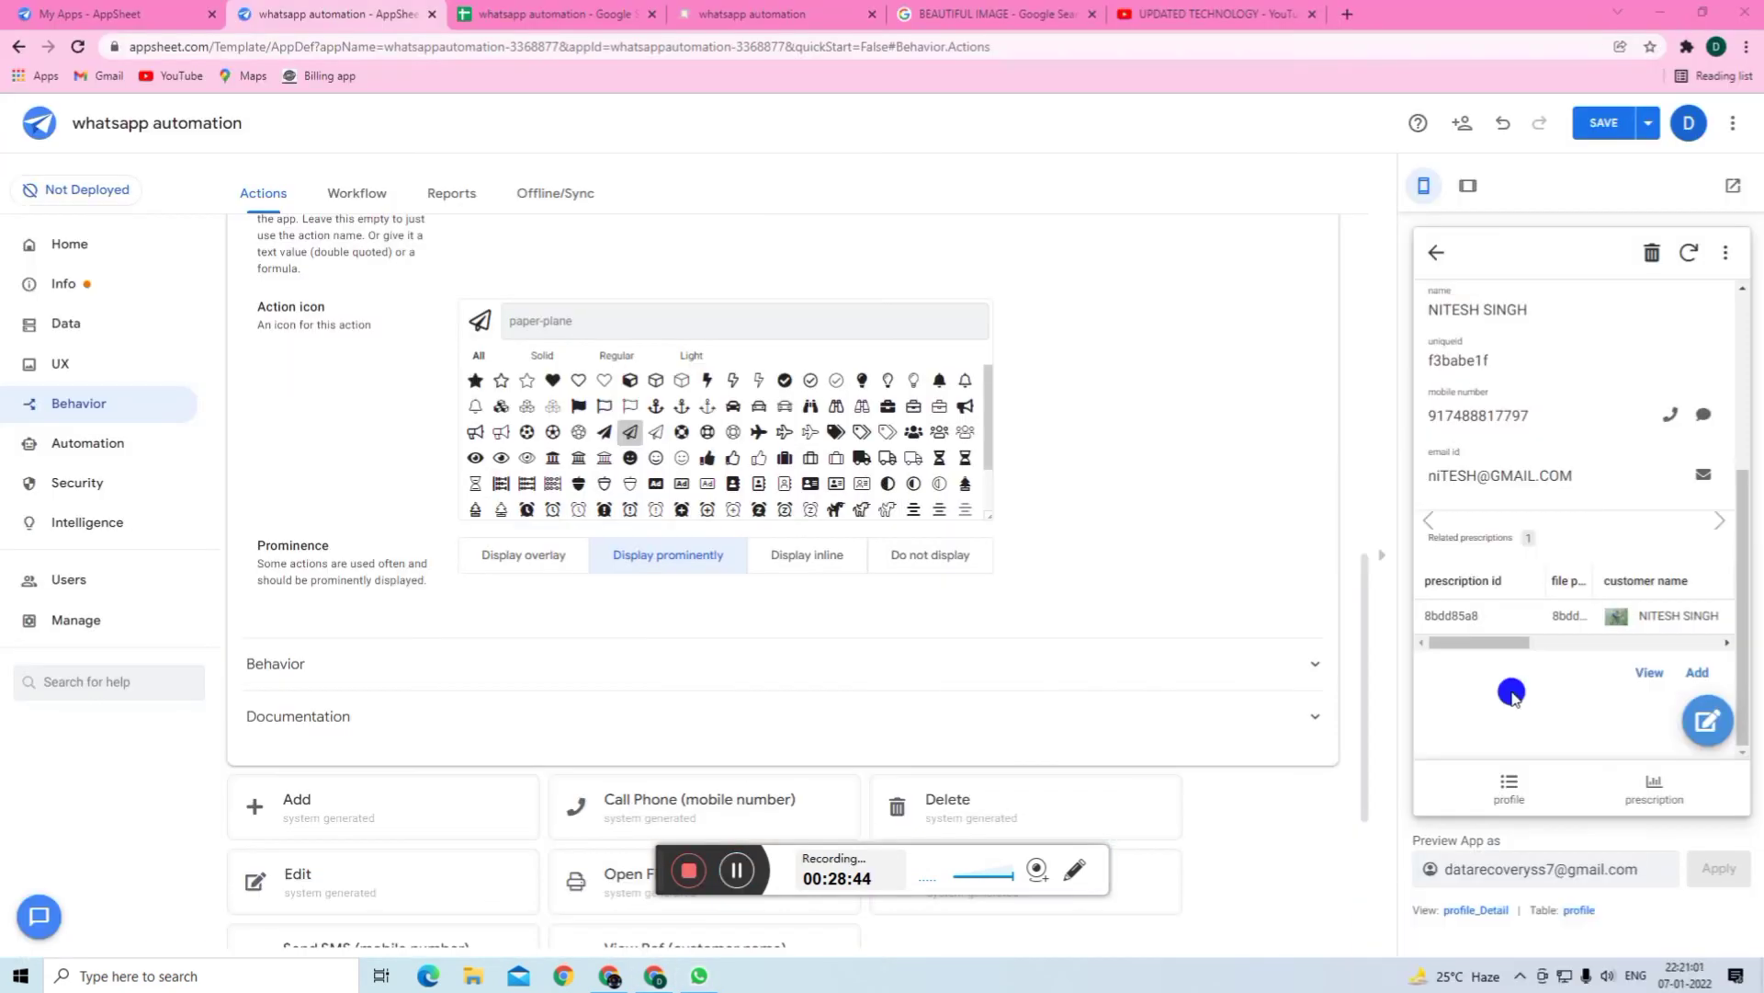
pyautogui.click(1671, 606)
pyautogui.scroll(-4, 1659, 643)
pyautogui.scroll(5, 1663, 660)
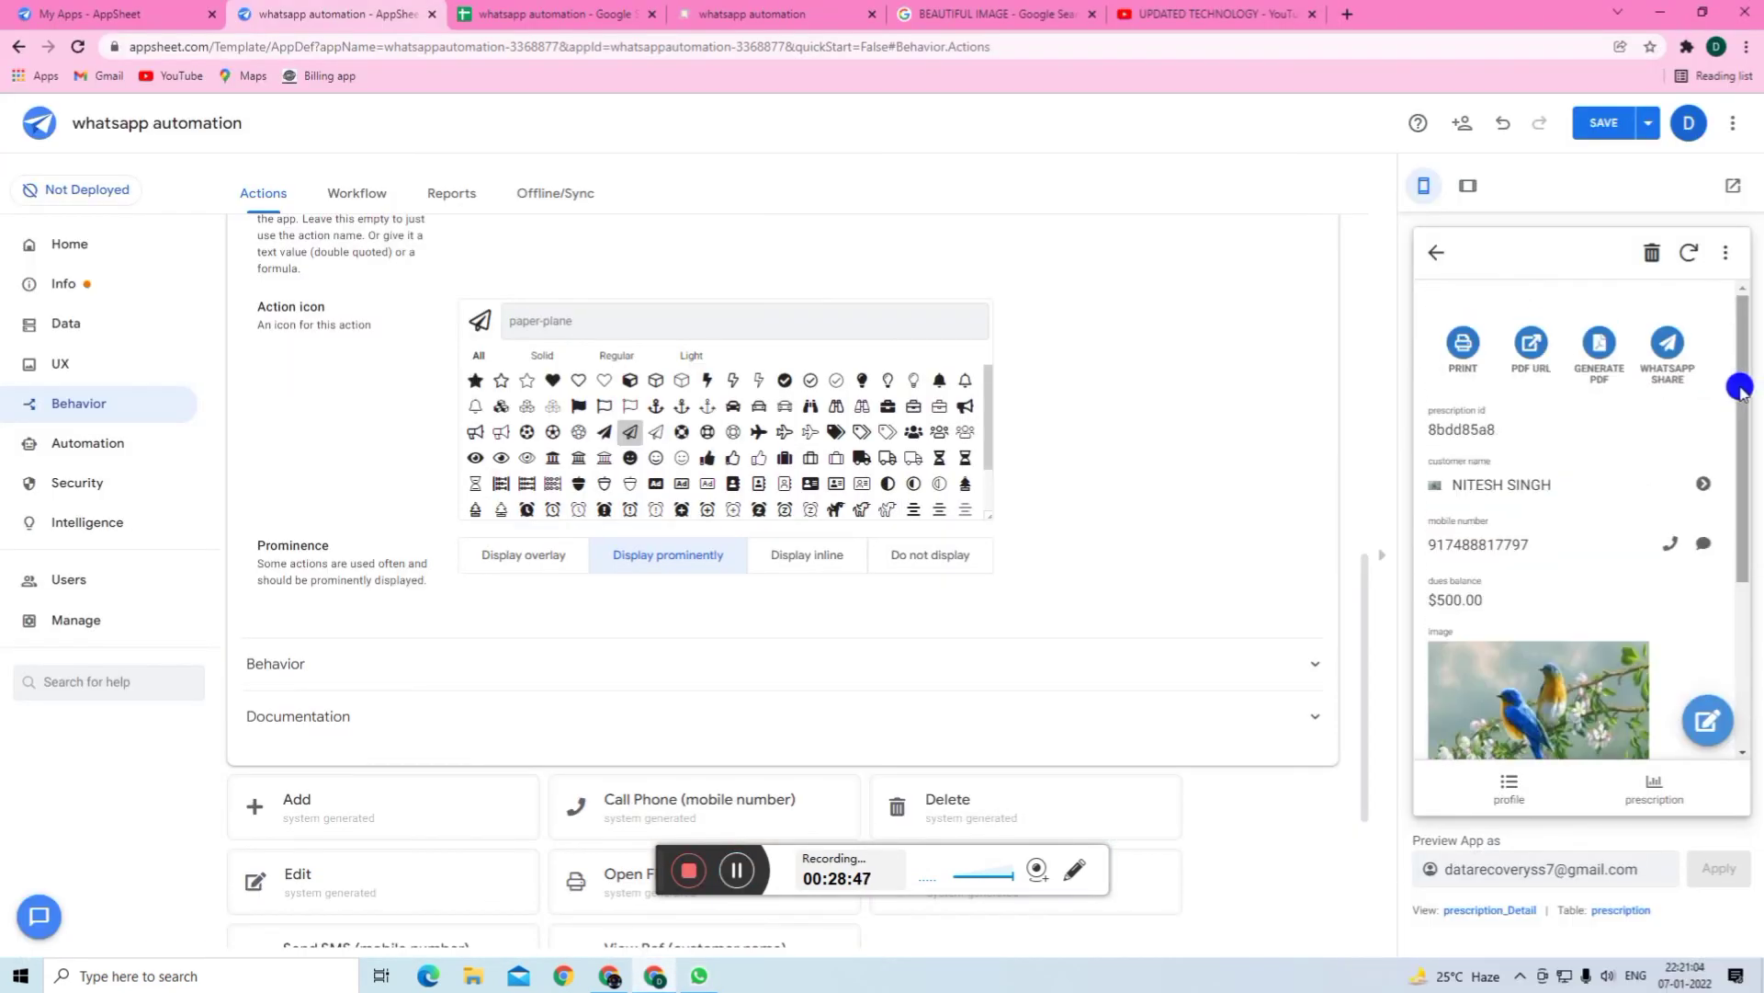
pyautogui.click(1666, 349)
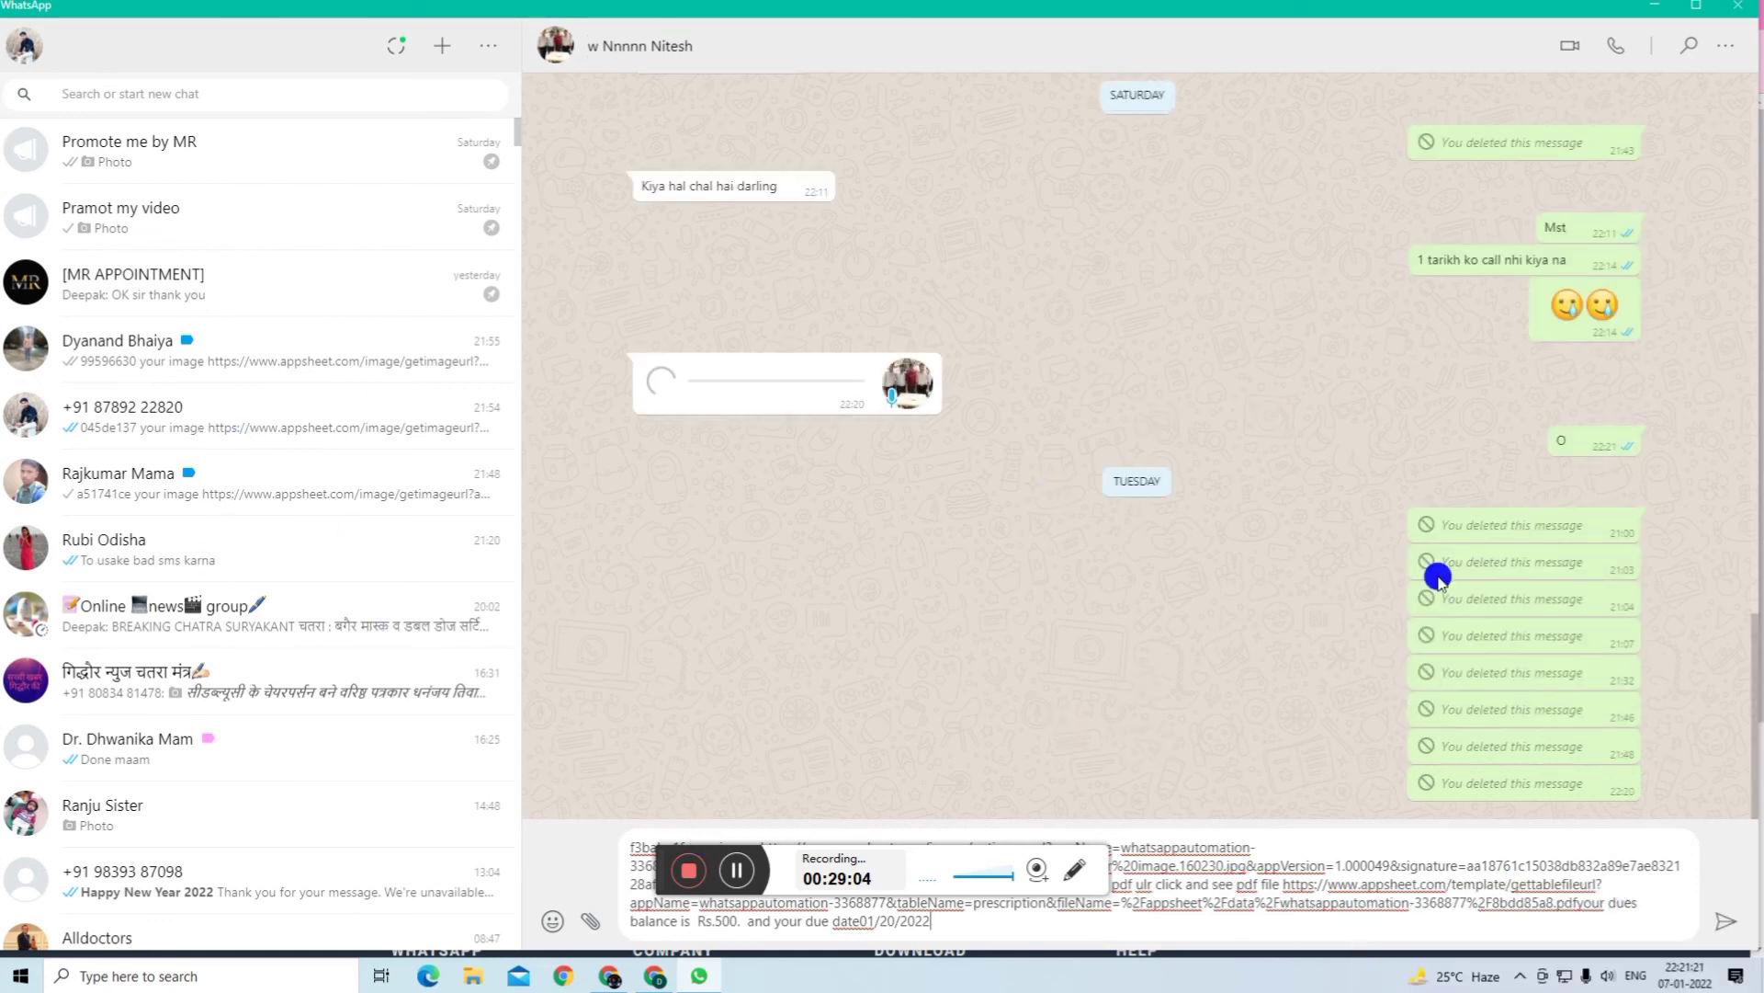
# - Return to the AppSheet editor and review the system-generated prescription and profile actions below the Whatsapp share action
pyautogui.hotkey('alt', 'Tab')
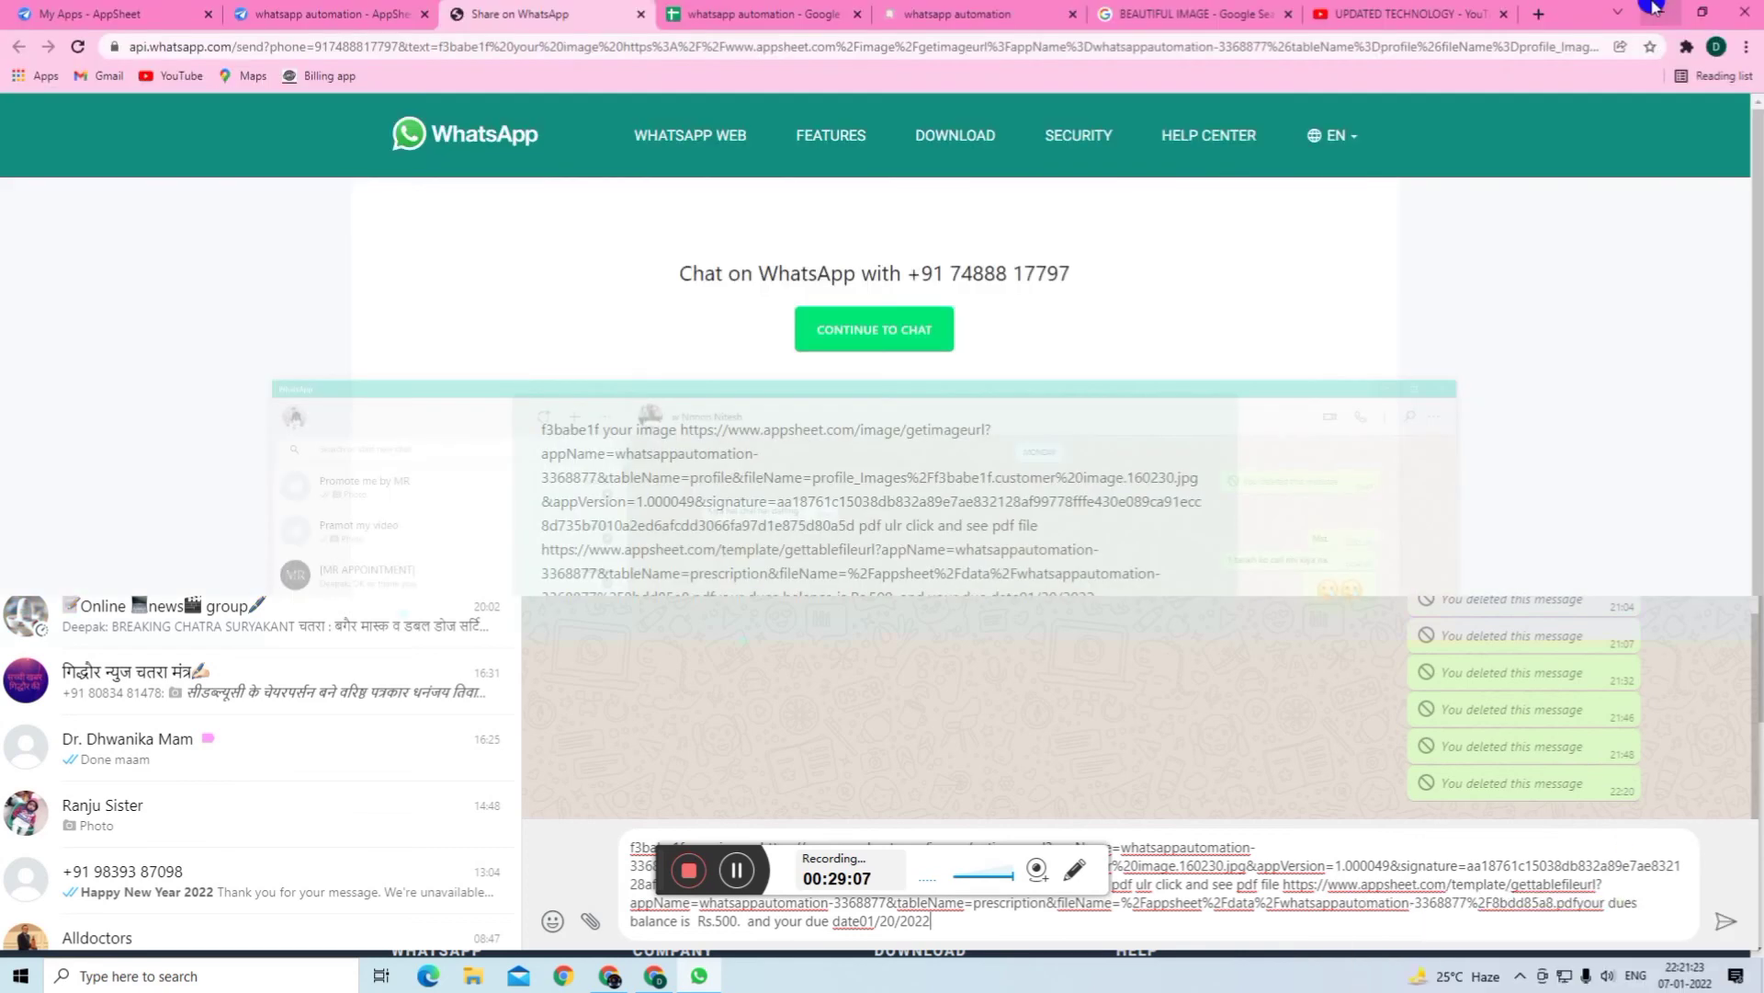
pyautogui.click(306, 11)
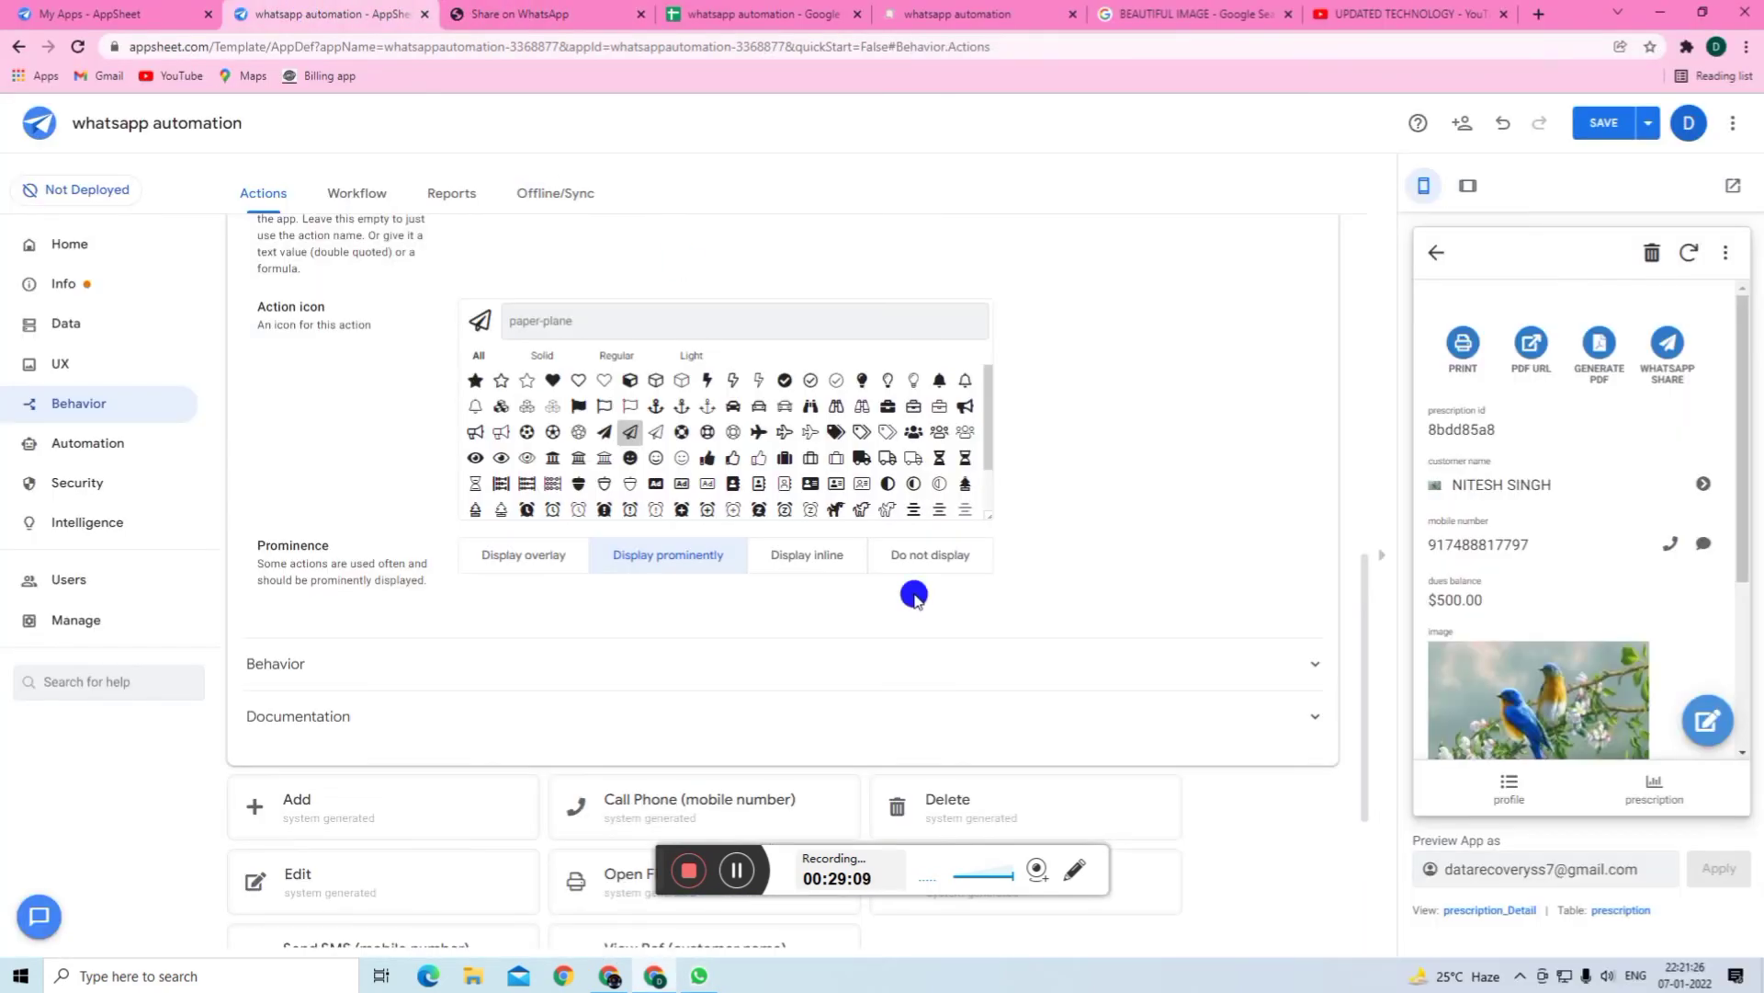
pyautogui.scroll(-3, 737, 602)
pyautogui.scroll(-1, 762, 712)
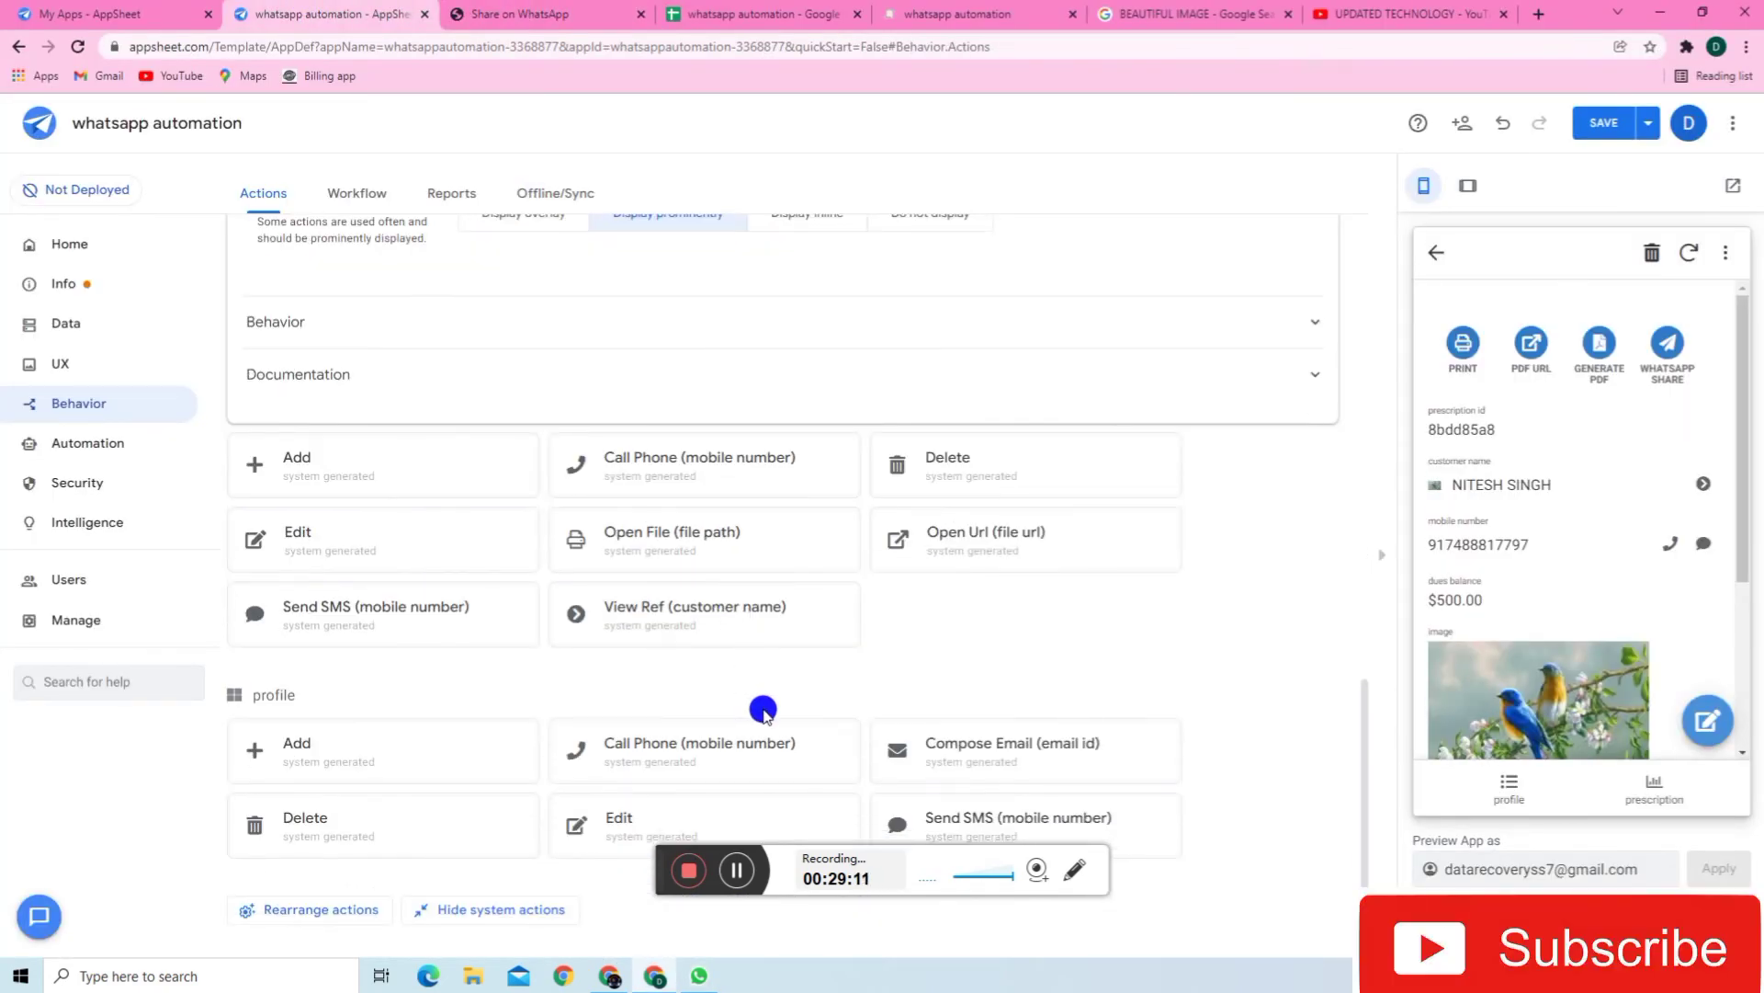